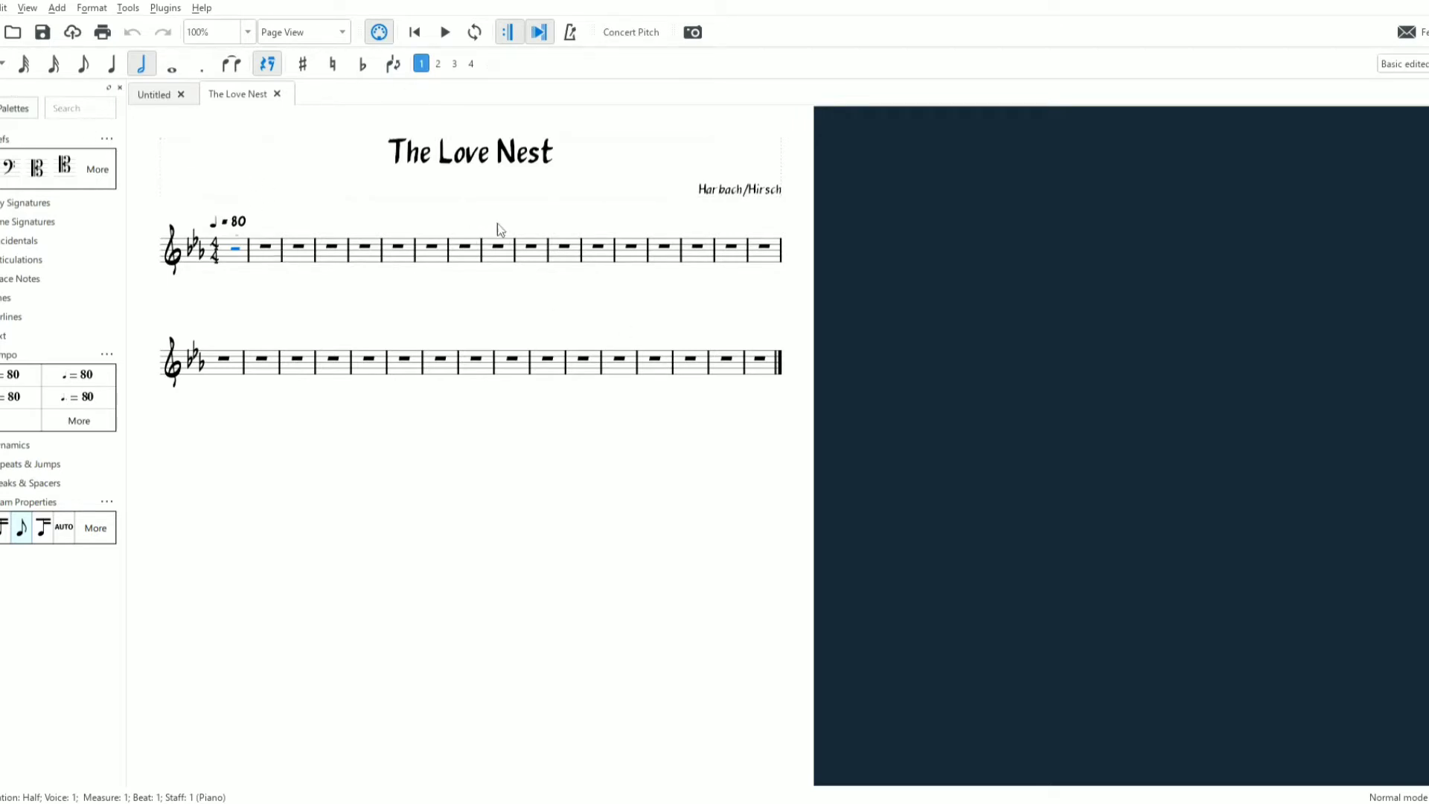
# Insert system breaks after measures 5 and 9 of the score
pyautogui.click(358, 256)
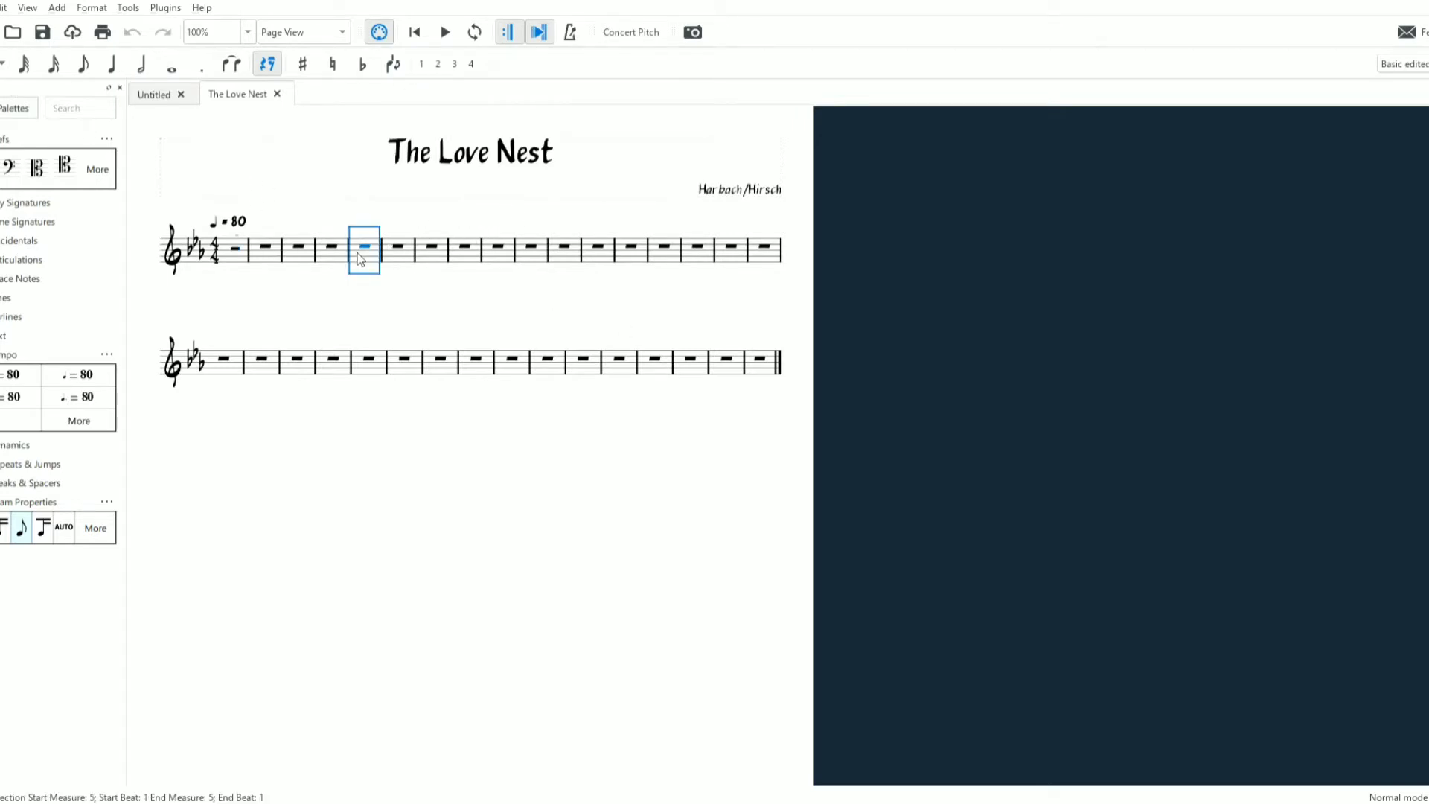
pyautogui.press('Return')
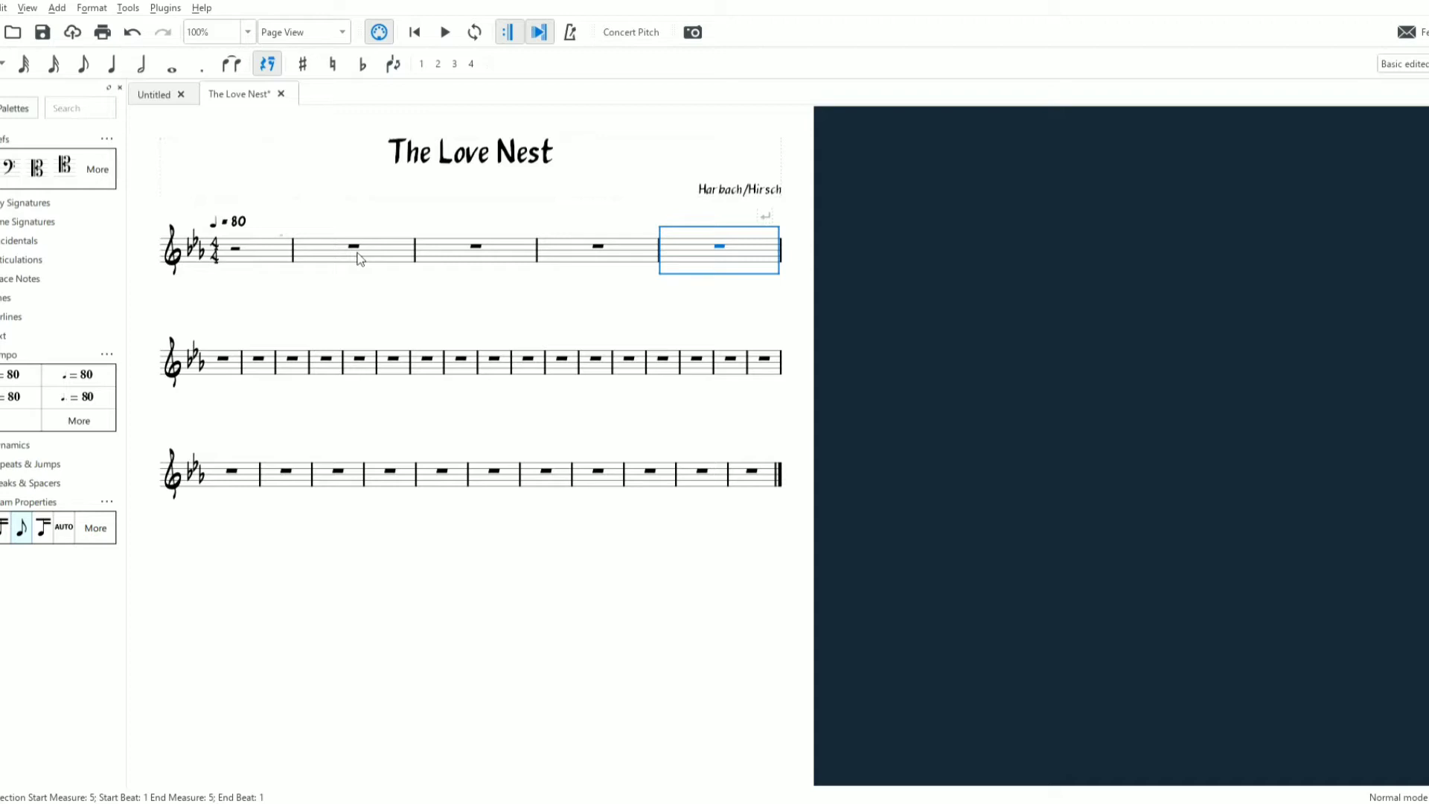
pyautogui.press('Right')
pyautogui.press('Right')
pyautogui.press('Right')
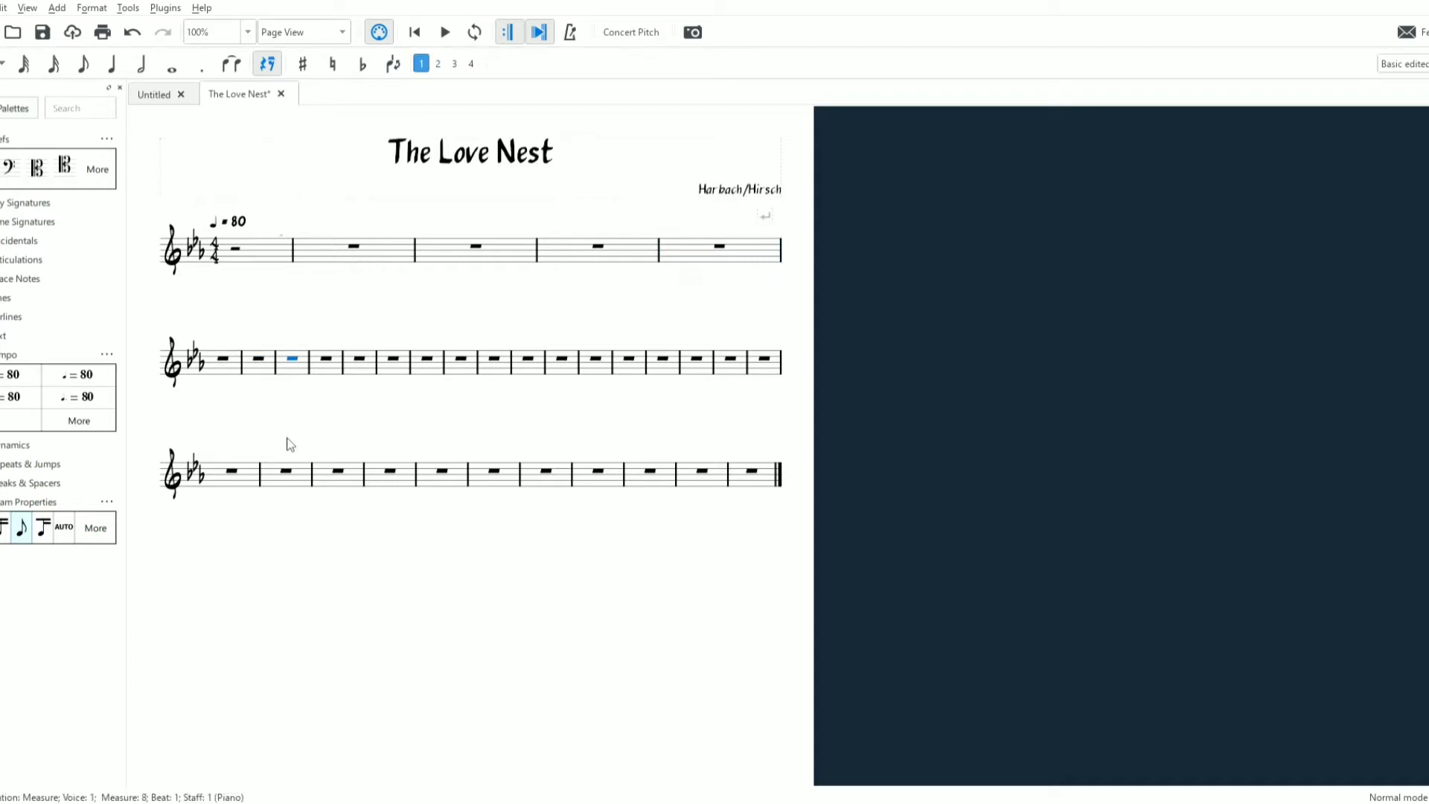
pyautogui.press('Right')
pyautogui.press('Return')
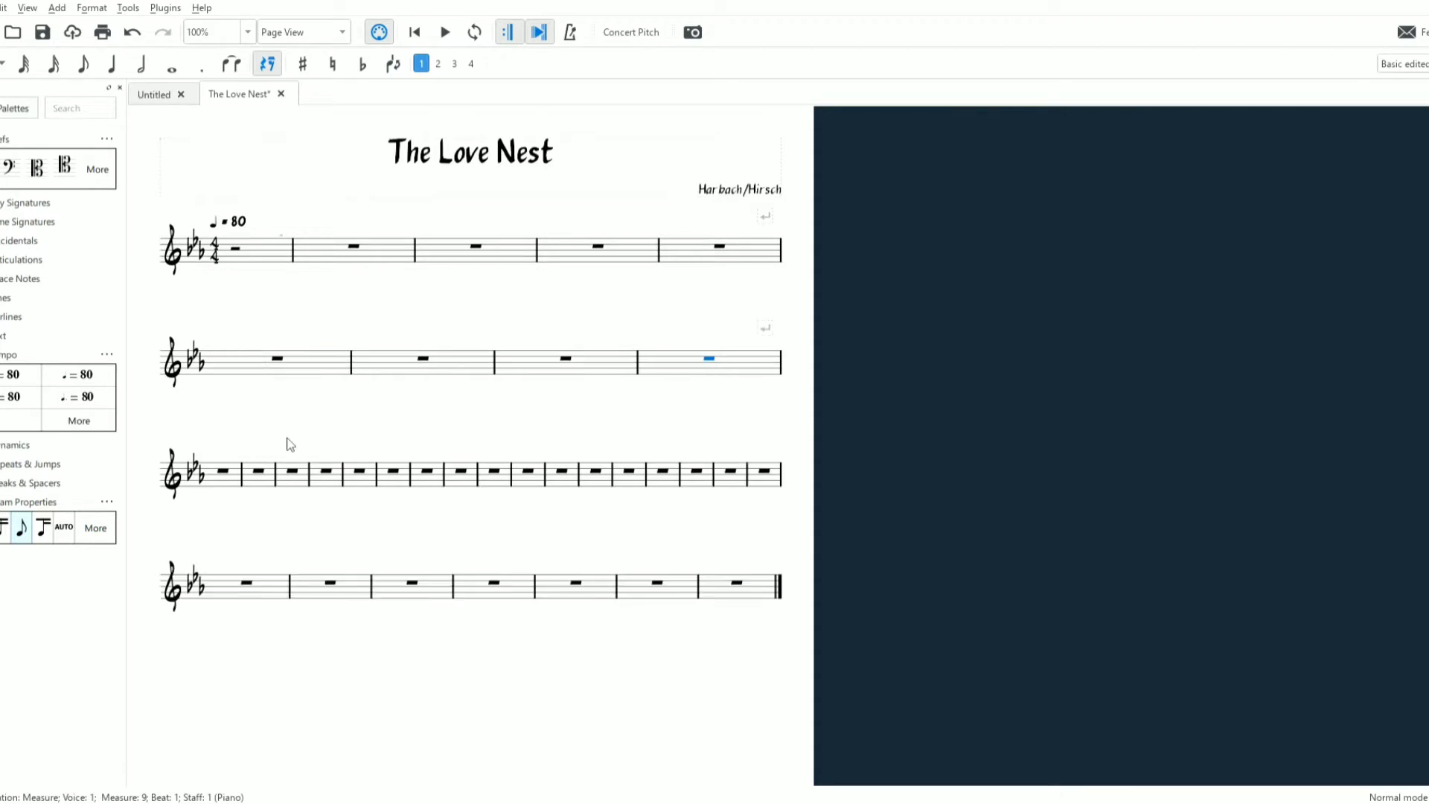
# Add system breaks after measures 13 and 17 so each of these systems holds four measures
pyautogui.press('Right')
pyautogui.press('Right')
pyautogui.press('Right')
pyautogui.press('Right')
pyautogui.press('Return')
pyautogui.press('Right')
pyautogui.press('Right')
pyautogui.press('Right')
pyautogui.press('Right')
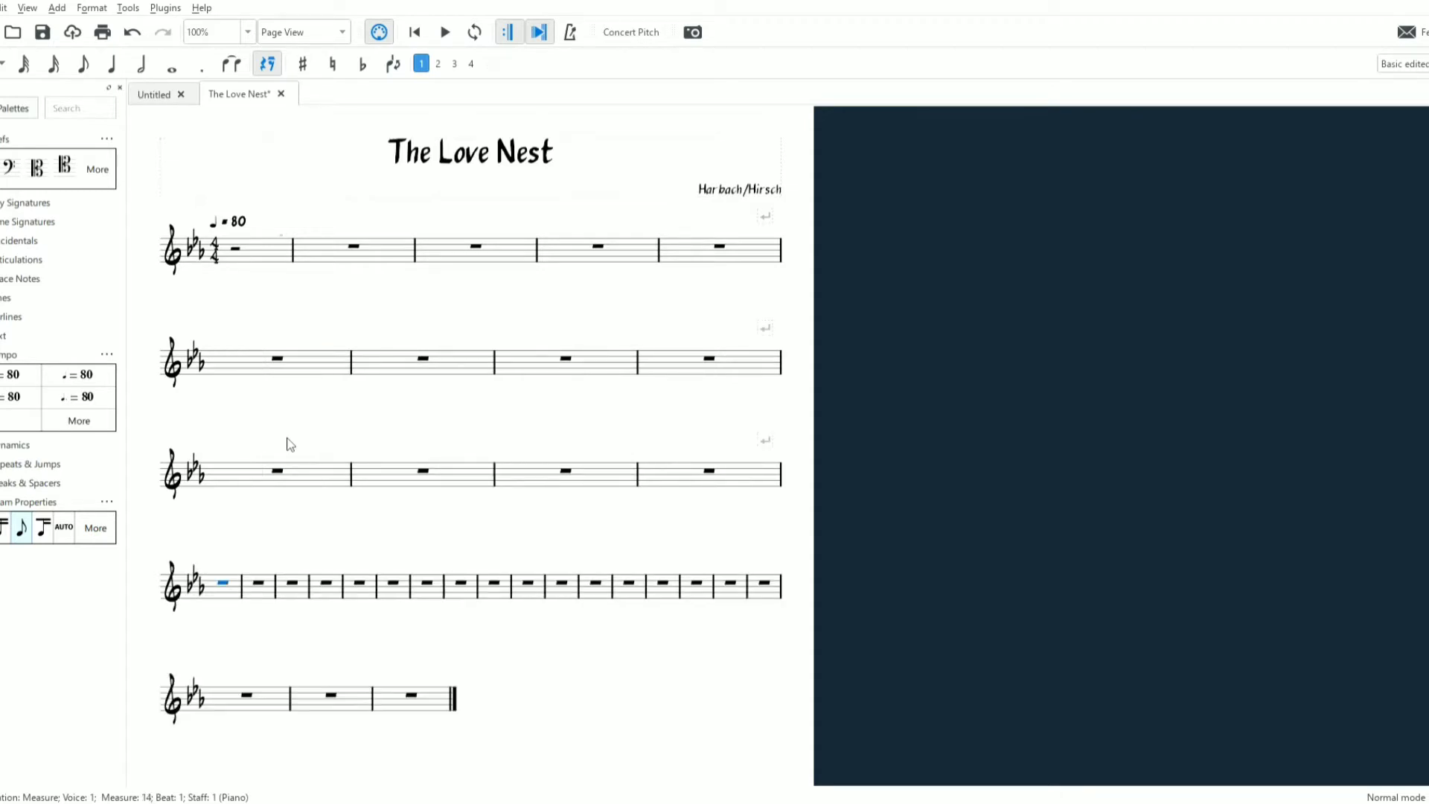
pyautogui.press('Return')
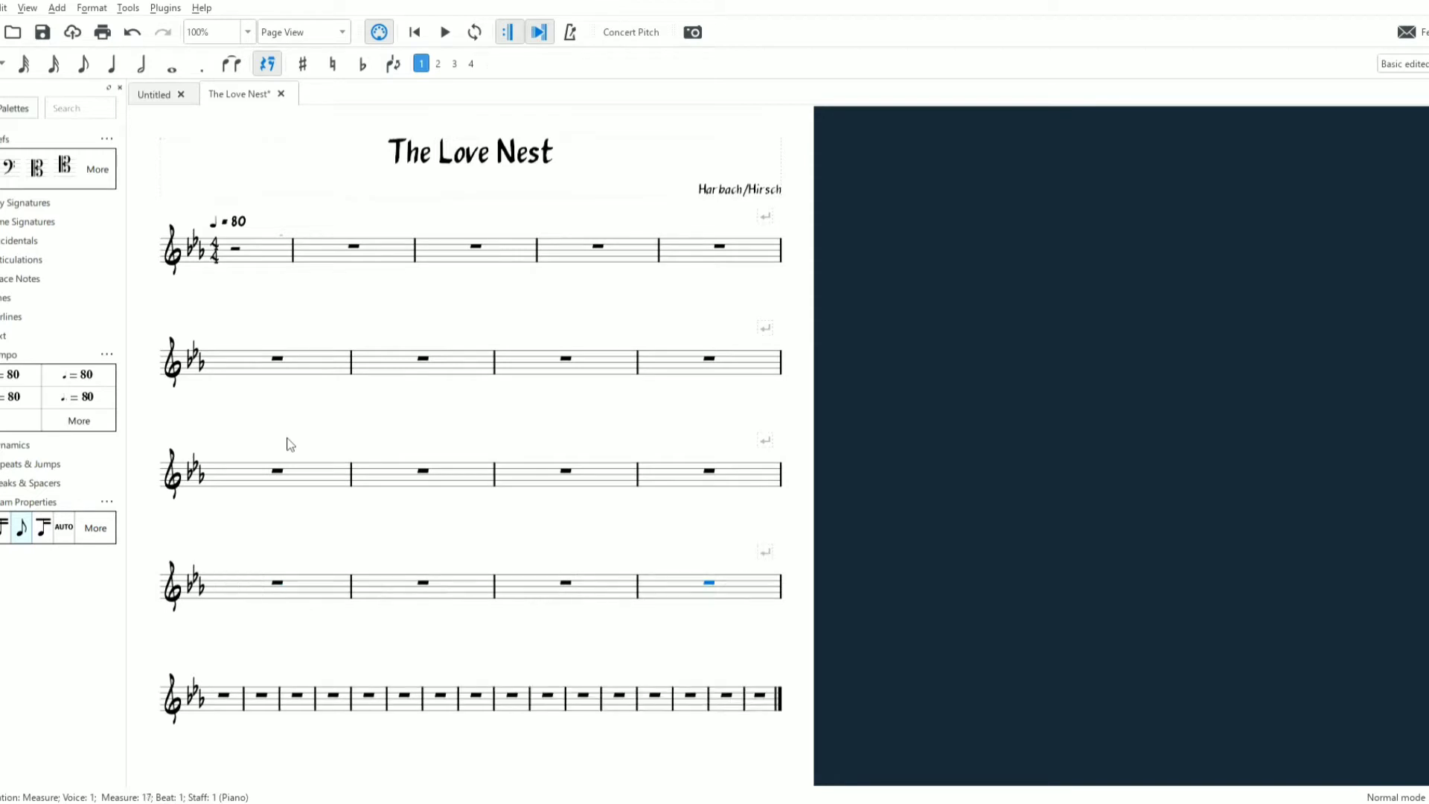
# Add system breaks after measures 21 and 25, keeping four measures per system
pyautogui.press('Right')
pyautogui.press('Right')
pyautogui.press('Right')
pyautogui.press('Right')
pyautogui.press('Return')
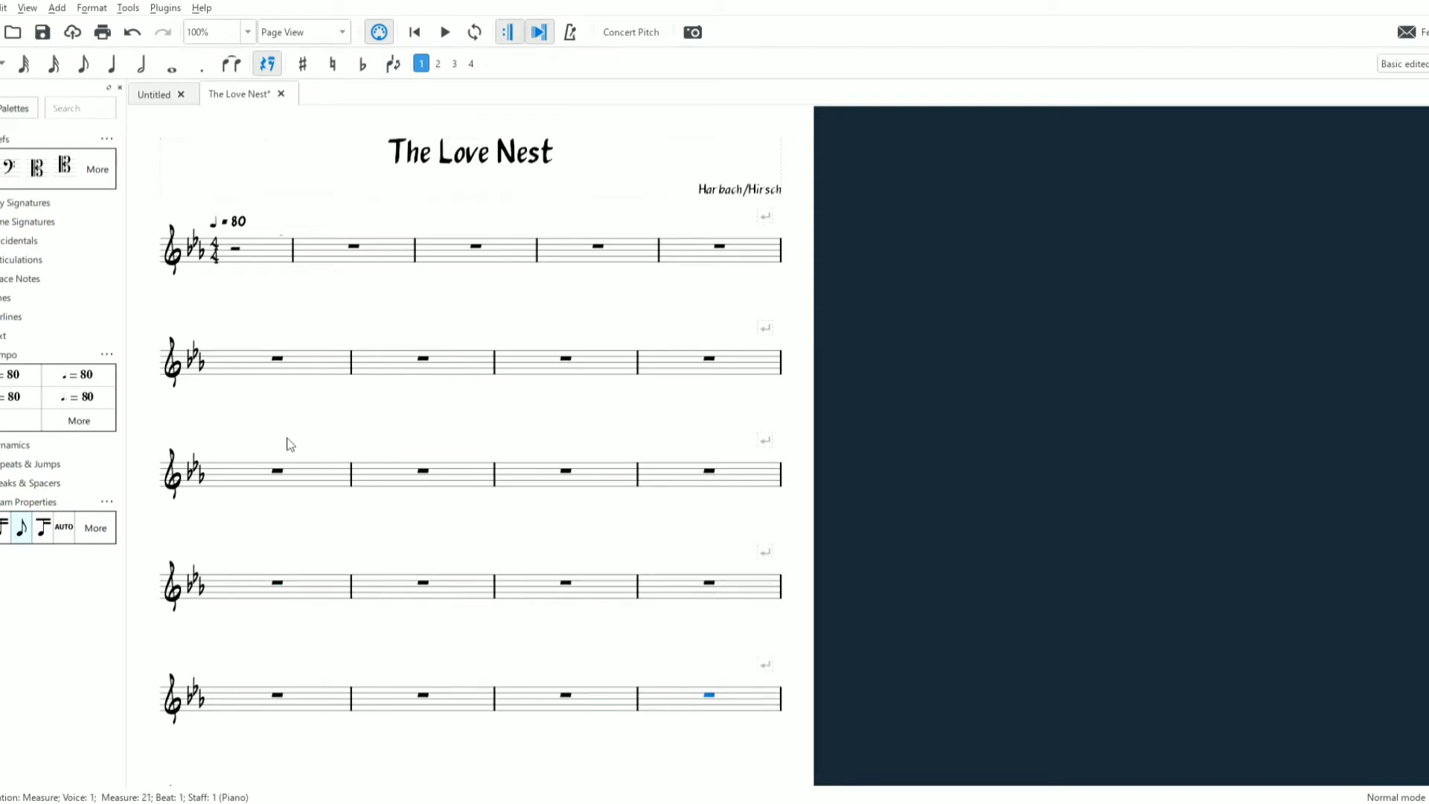
pyautogui.press('Right')
pyautogui.press('Right')
pyautogui.press('Right')
pyautogui.press('Right')
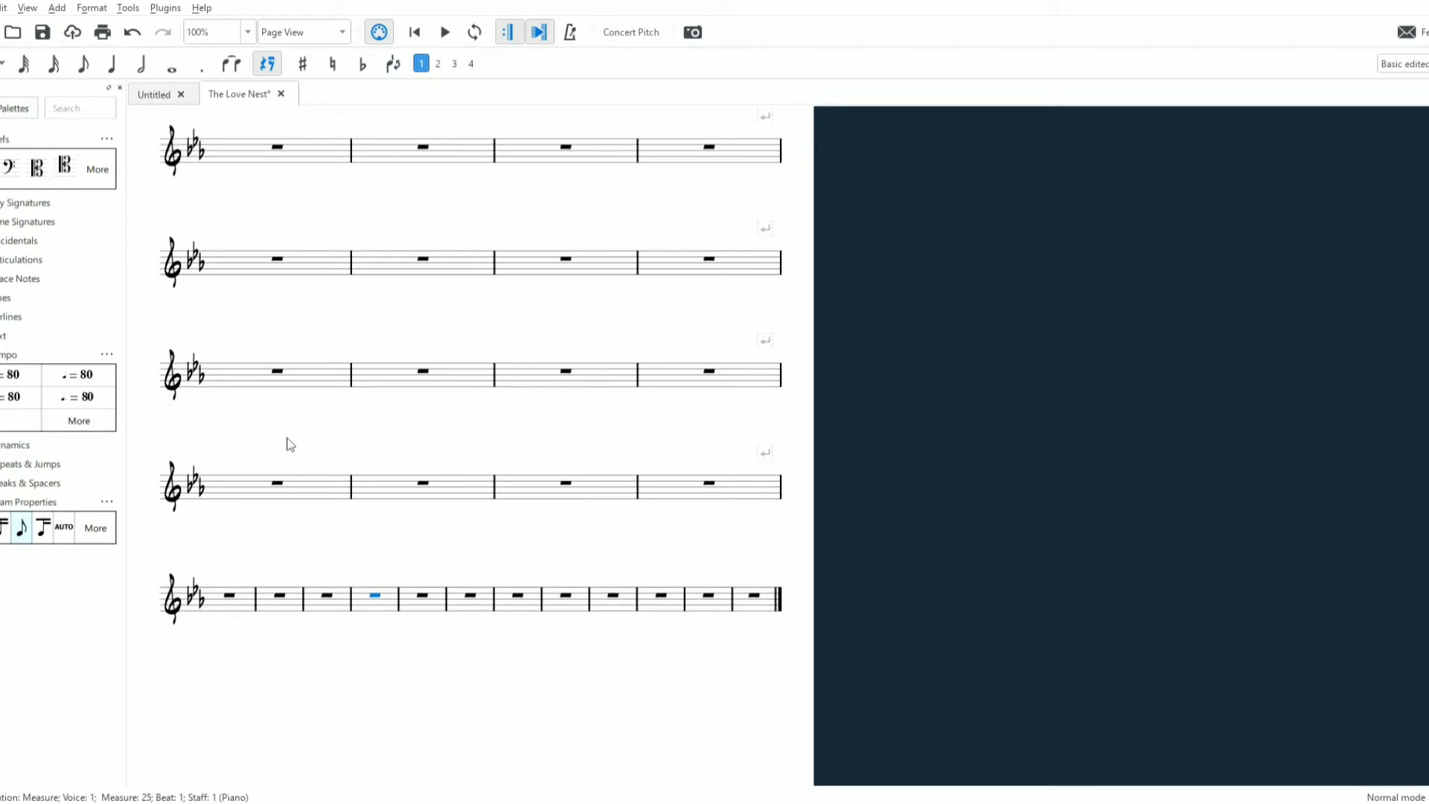
pyautogui.press('Return')
# Insert a system break after measure 29, leaving four measures for the final system
pyautogui.press('Right')
pyautogui.press('Right')
pyautogui.press('Right')
pyautogui.press('Right')
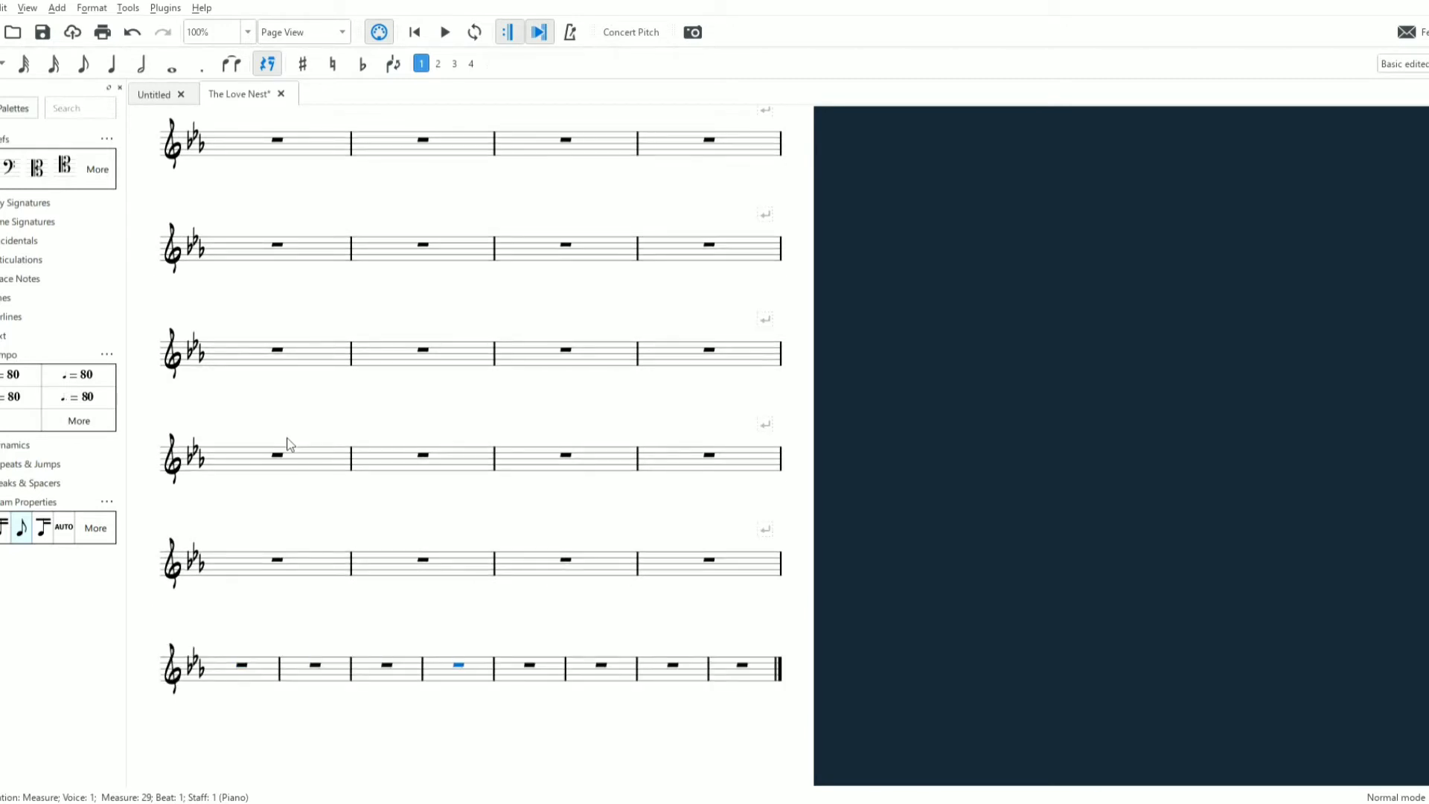
pyautogui.press('Return')
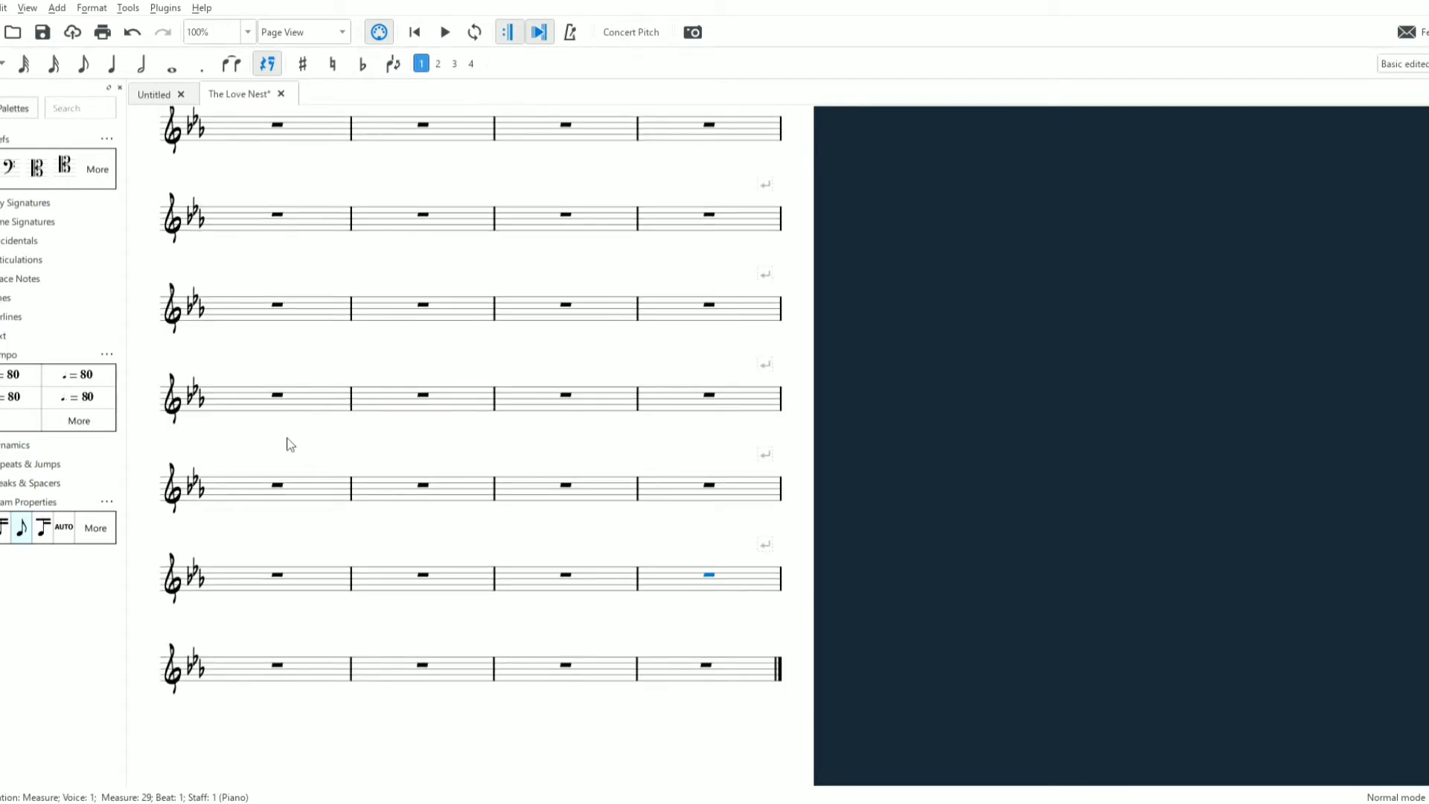
# Change the barline after the pickup measure at the start of the score to a double barline
pyautogui.scroll(-2, 276, 439)
pyautogui.scroll(10, 261, 435)
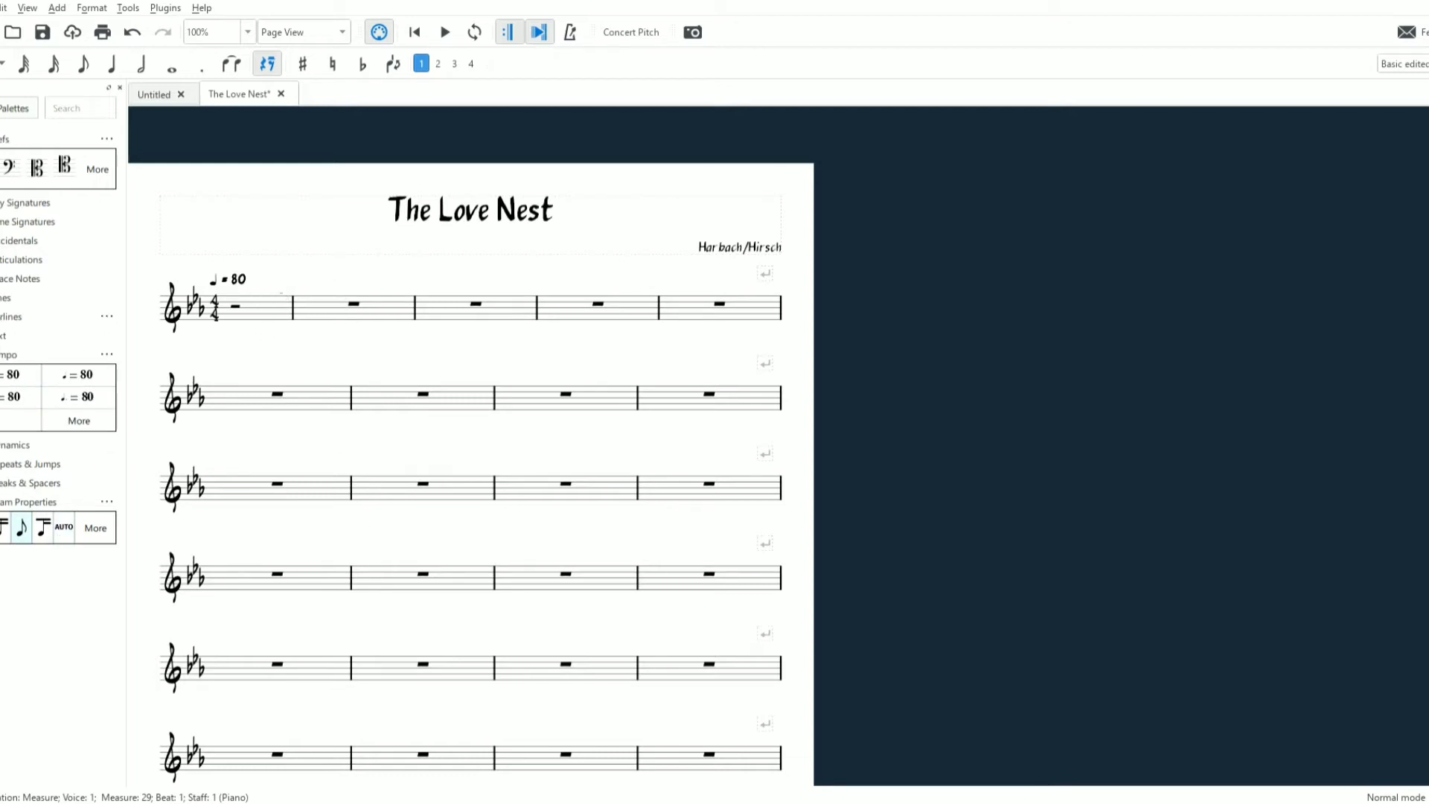
pyautogui.click(6, 318)
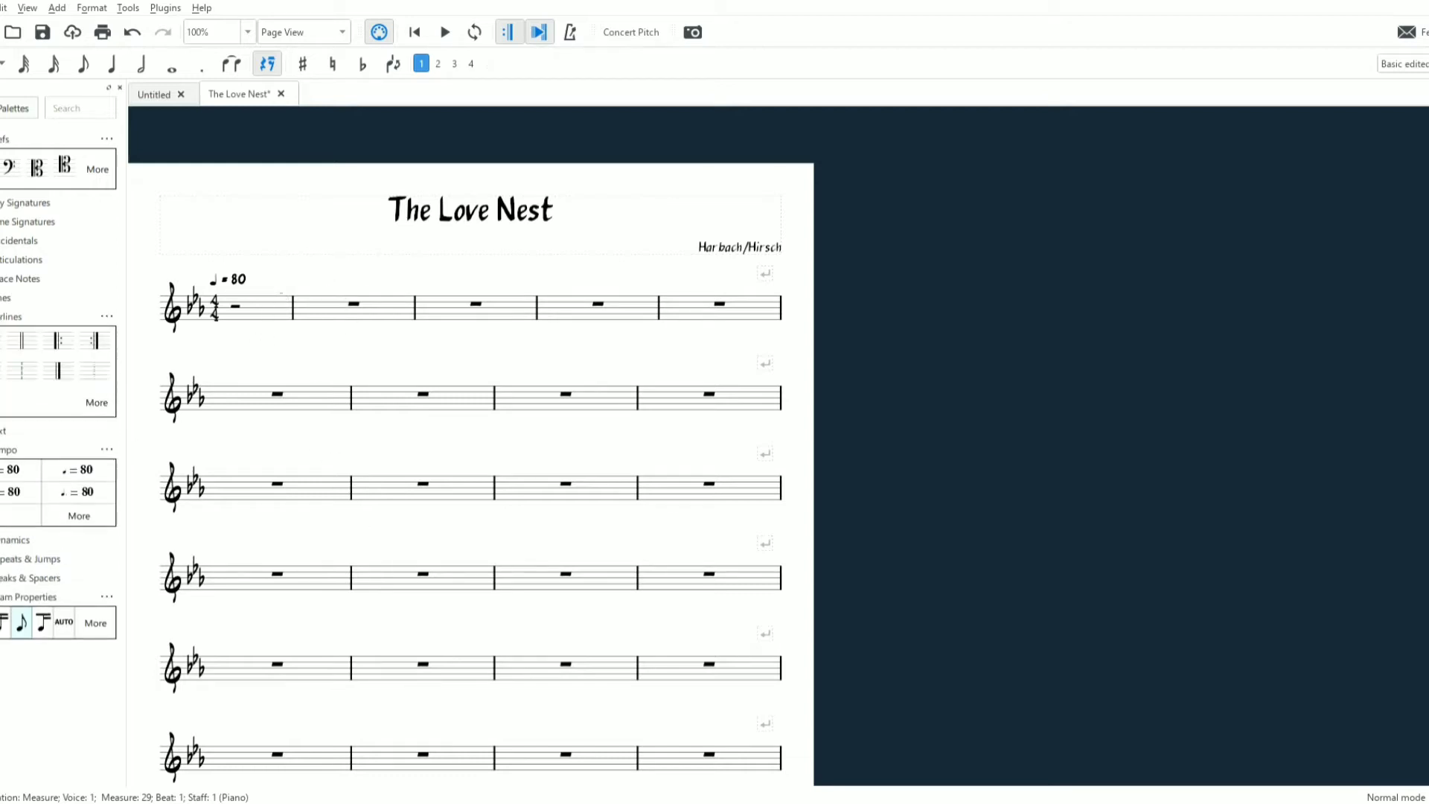
pyautogui.click(294, 313)
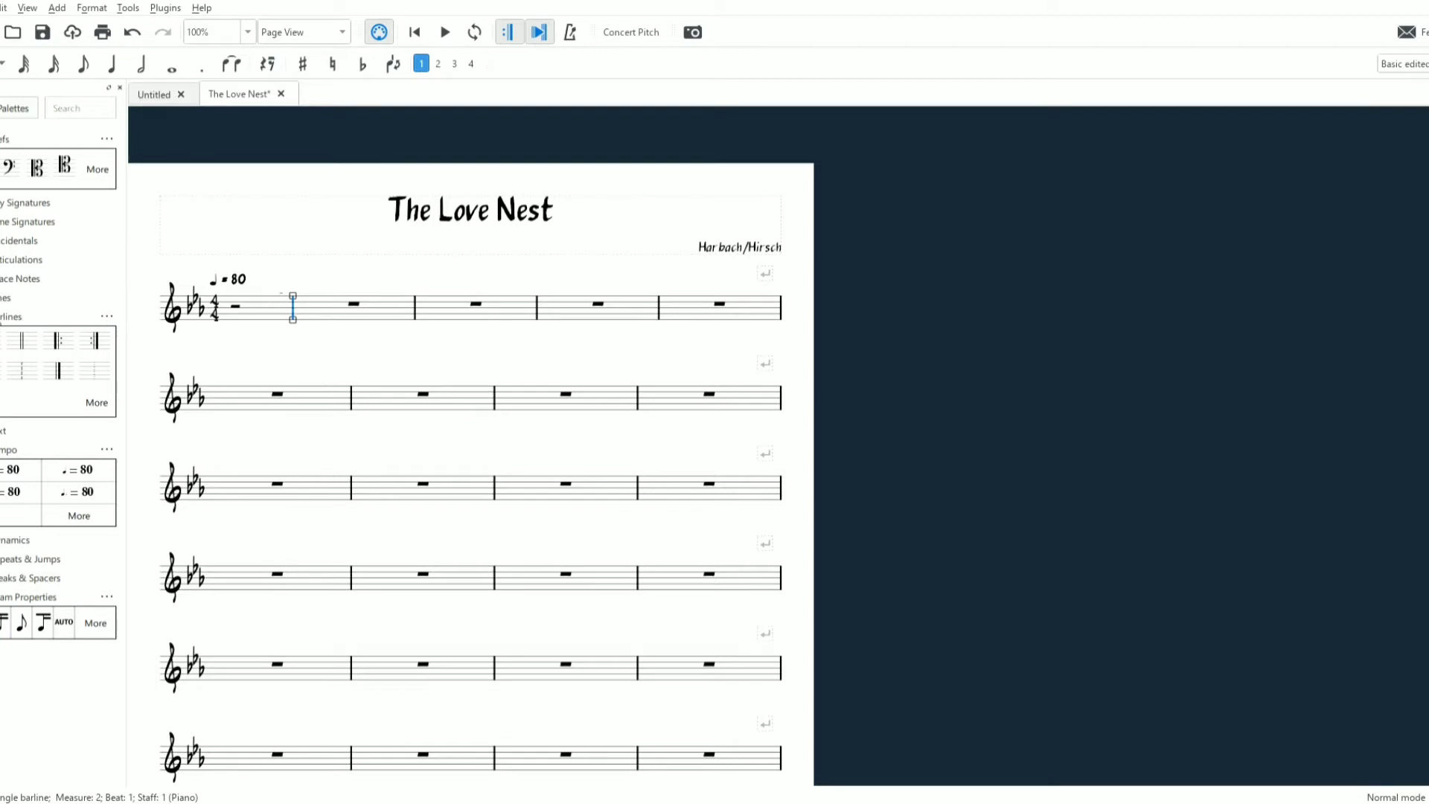
pyautogui.click(26, 342)
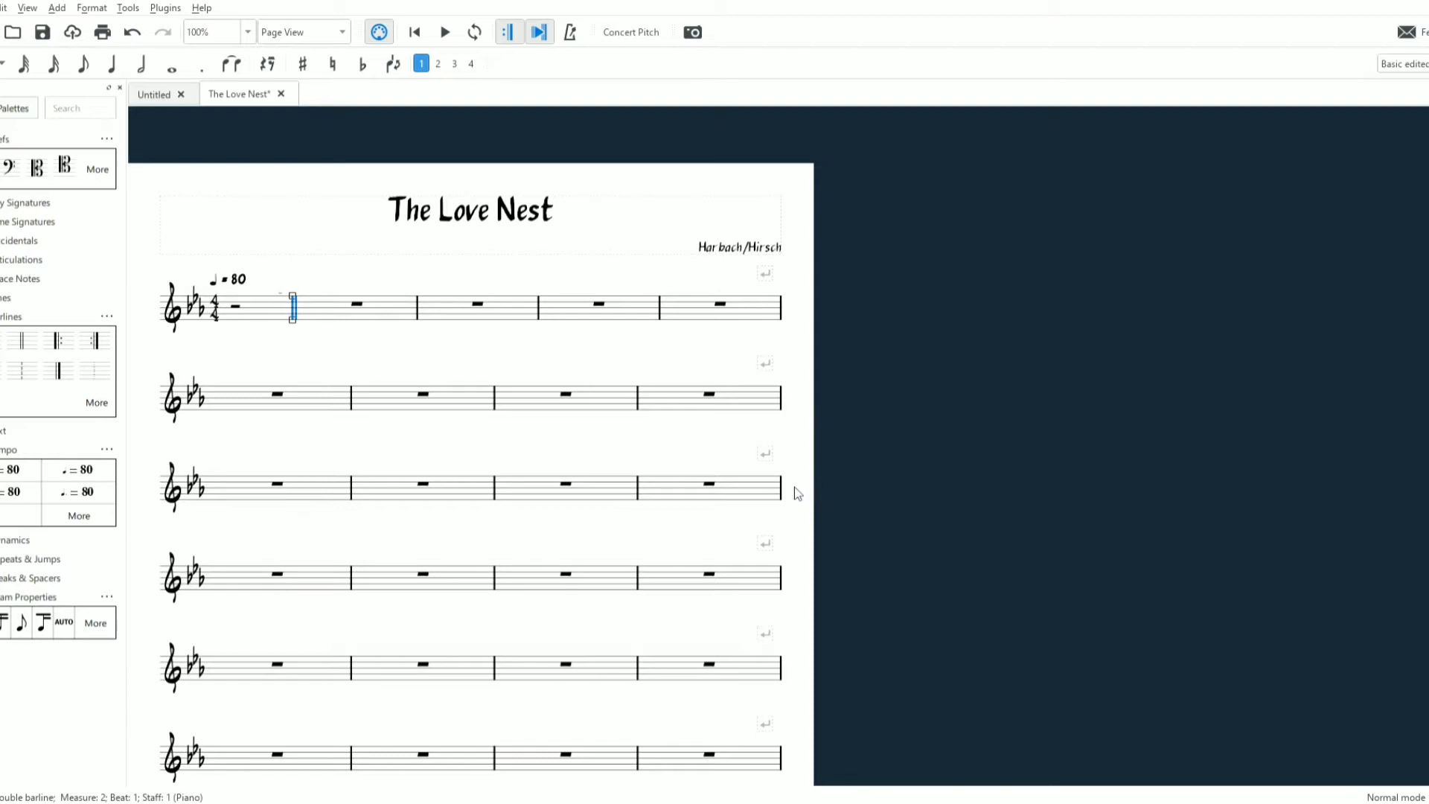
pyautogui.click(780, 579)
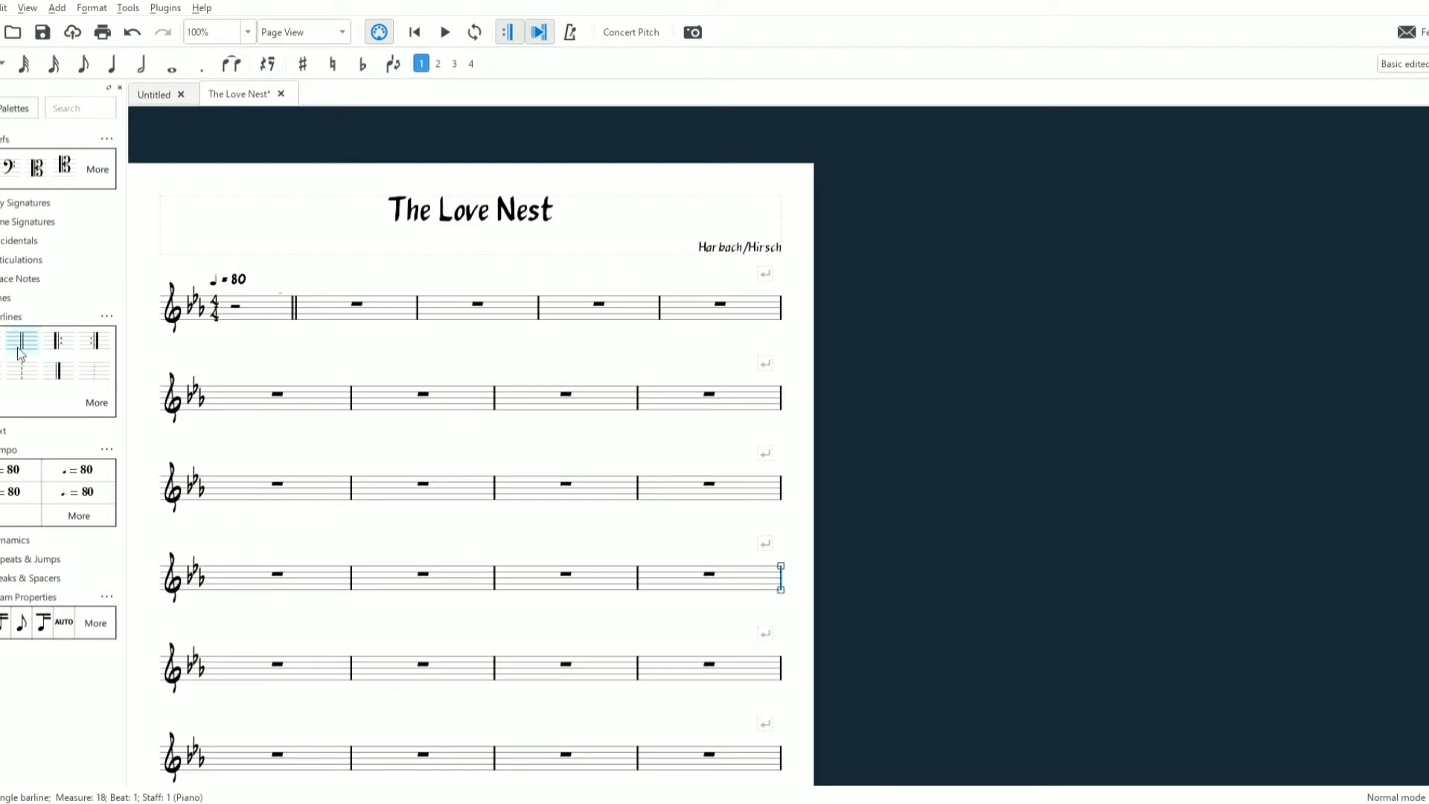
pyautogui.scroll(-3, 789, 695)
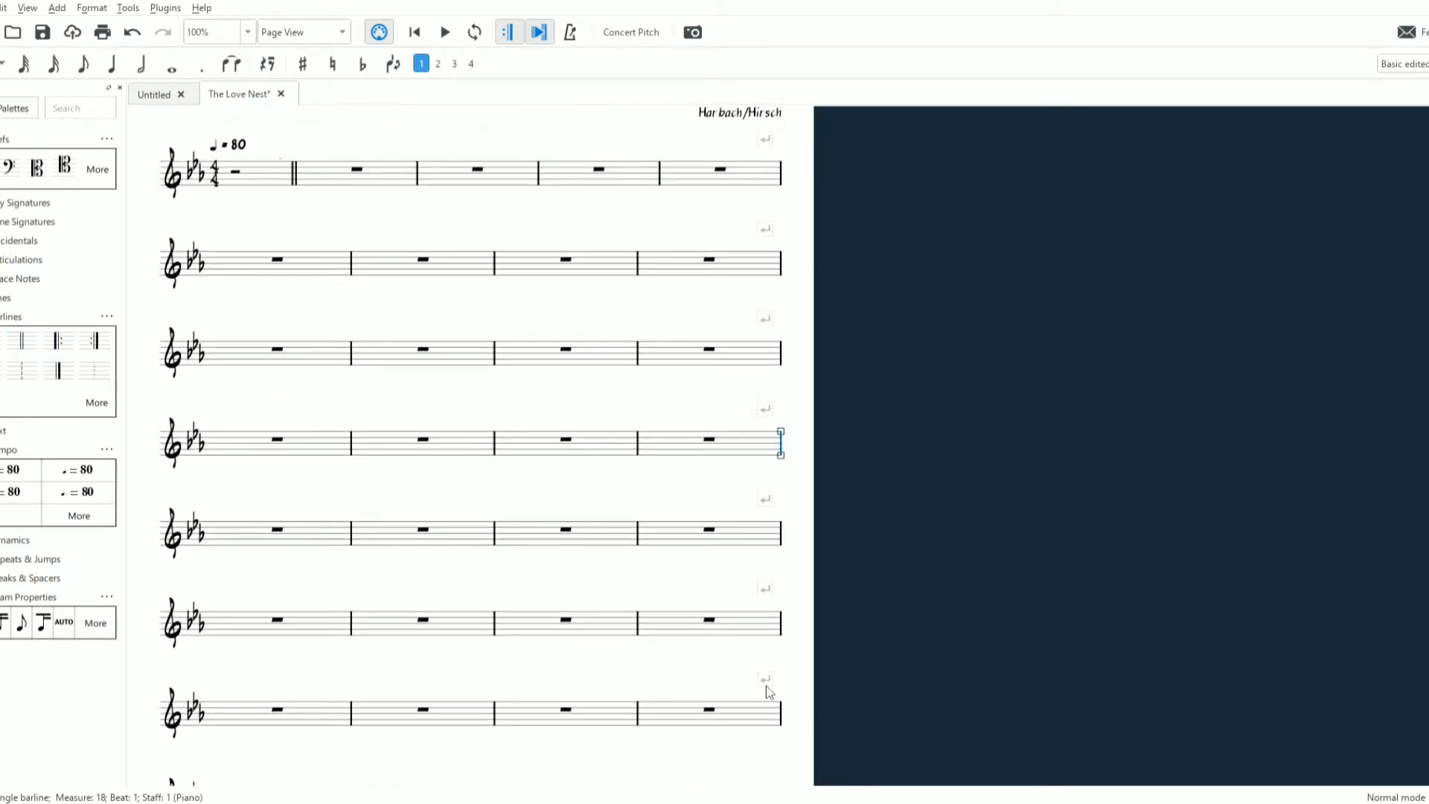
pyautogui.scroll(-2, 775, 726)
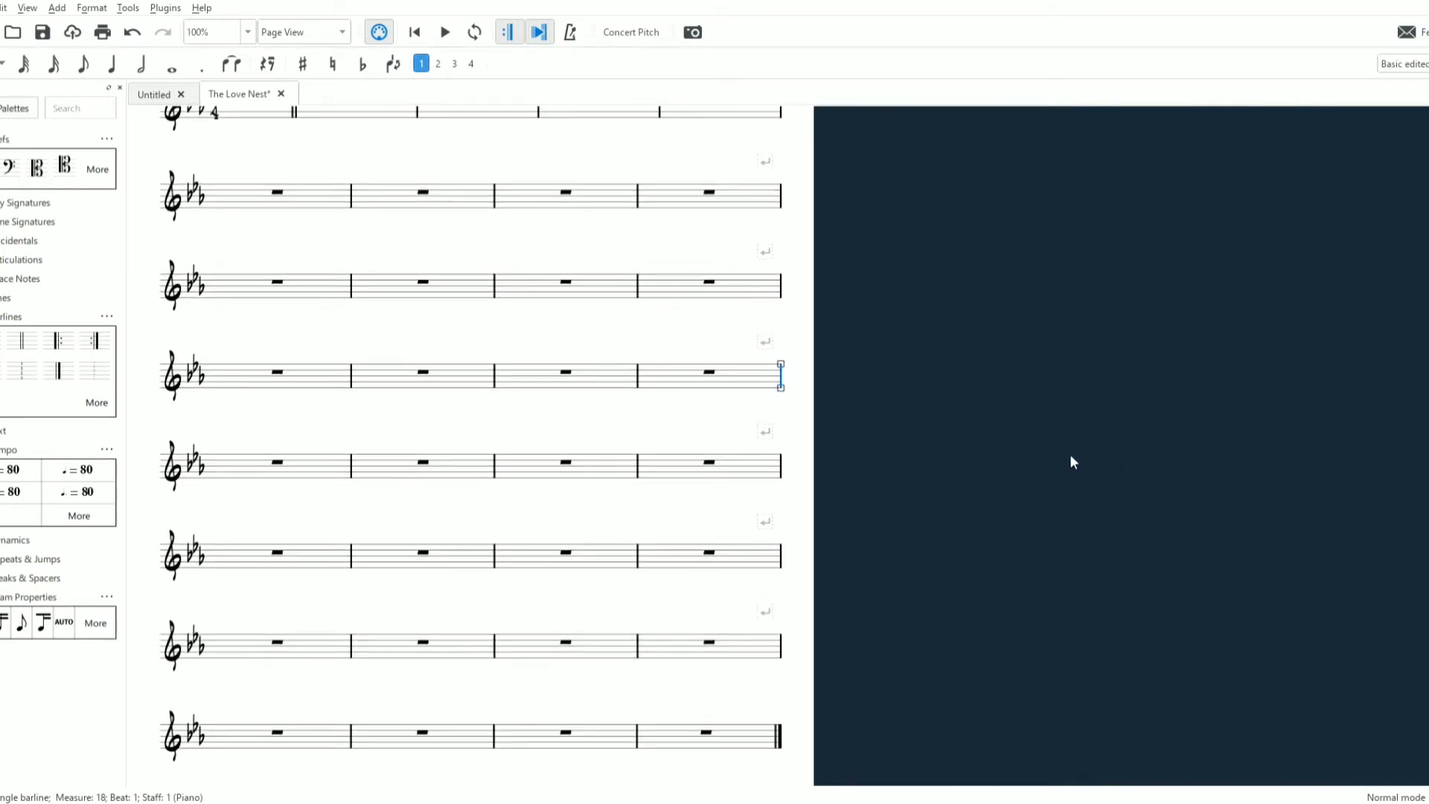
pyautogui.scroll(5, 1070, 460)
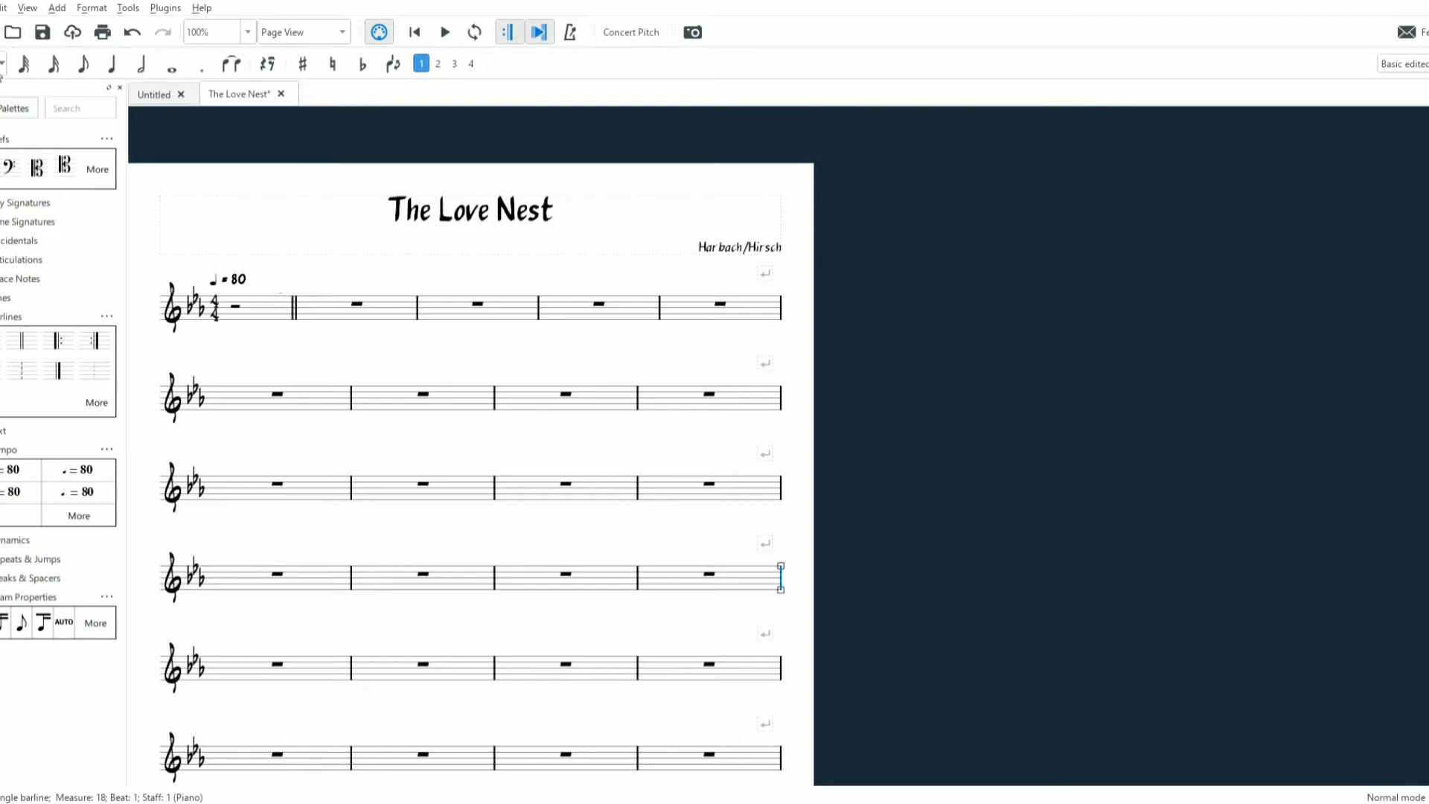
# Enter quarter notes B-flat 3 and B-flat 4 in the pickup measure
pyautogui.press('n')
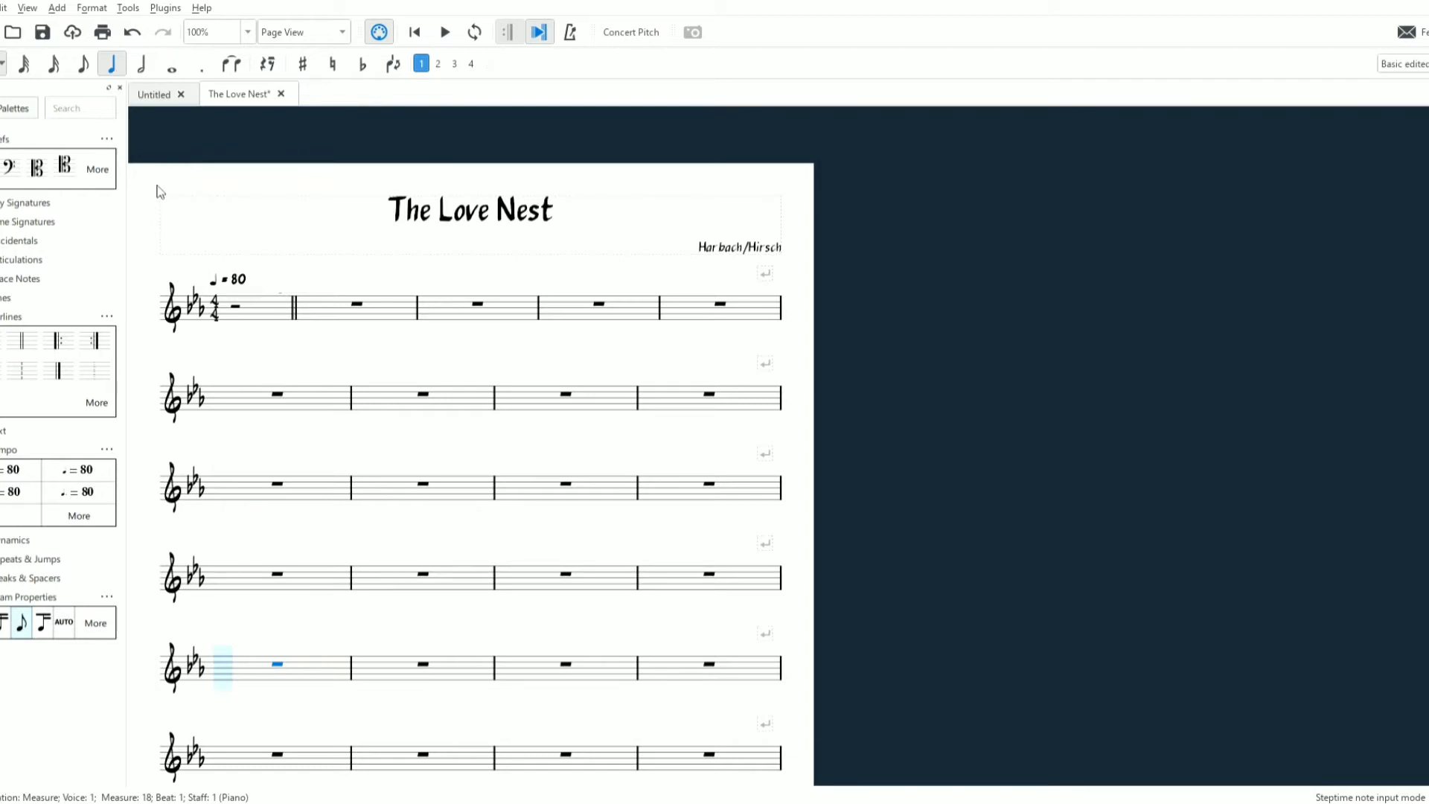
pyautogui.click(235, 330)
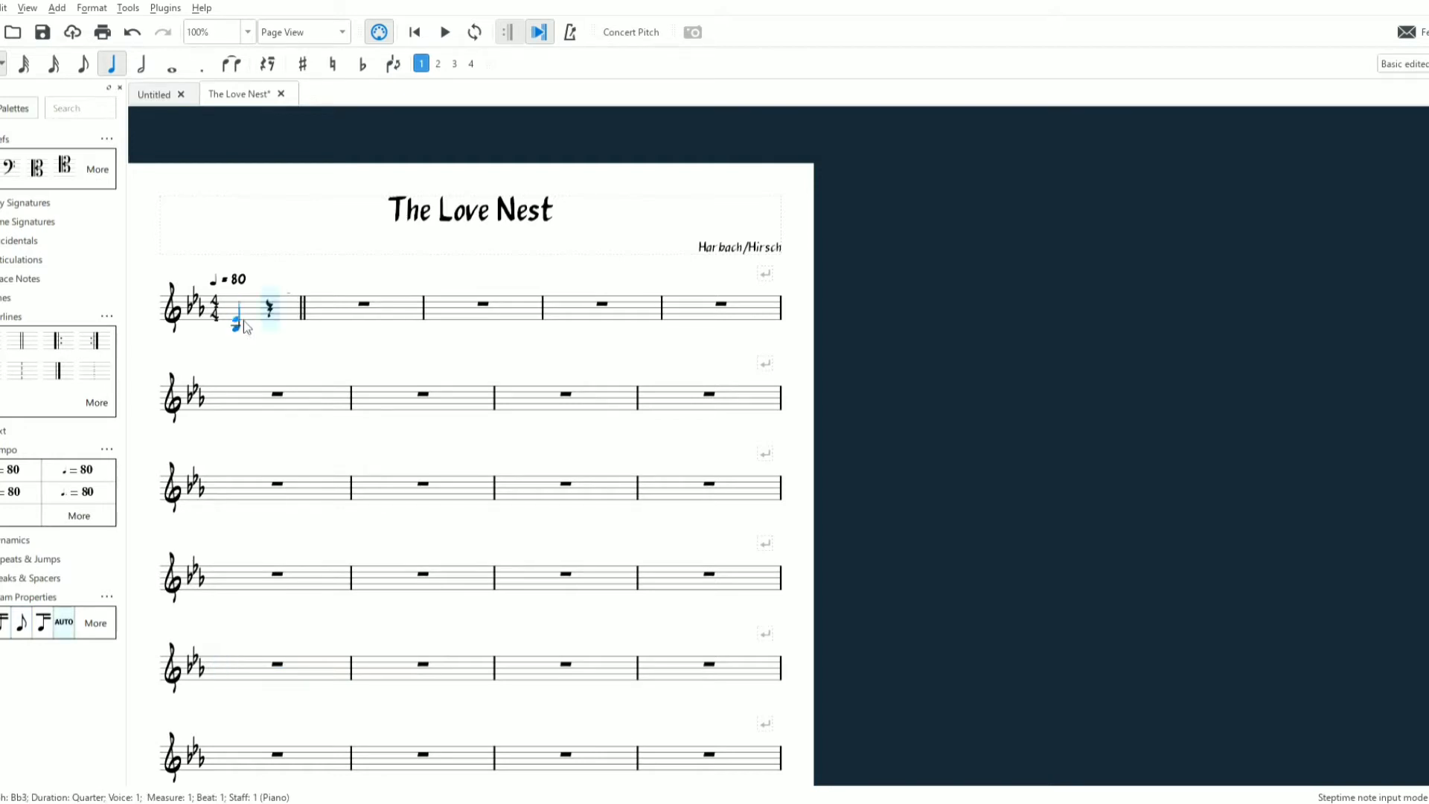
pyautogui.click(270, 307)
# Enter half notes G4 and E-flat 4 in measure 2, plus a half note E-flat 4 at the start of measure 3
pyautogui.click(143, 67)
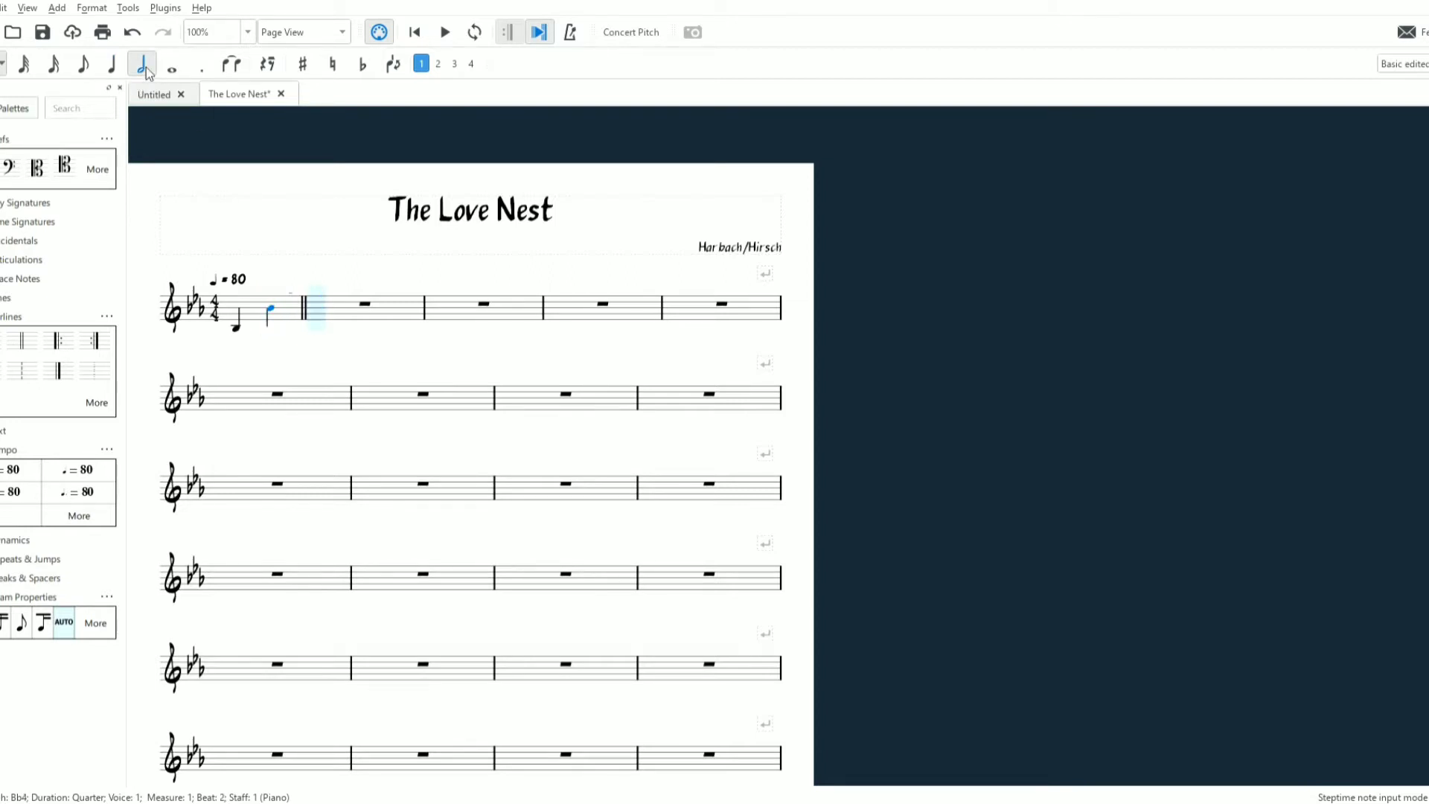
pyautogui.click(344, 312)
pyautogui.click(374, 318)
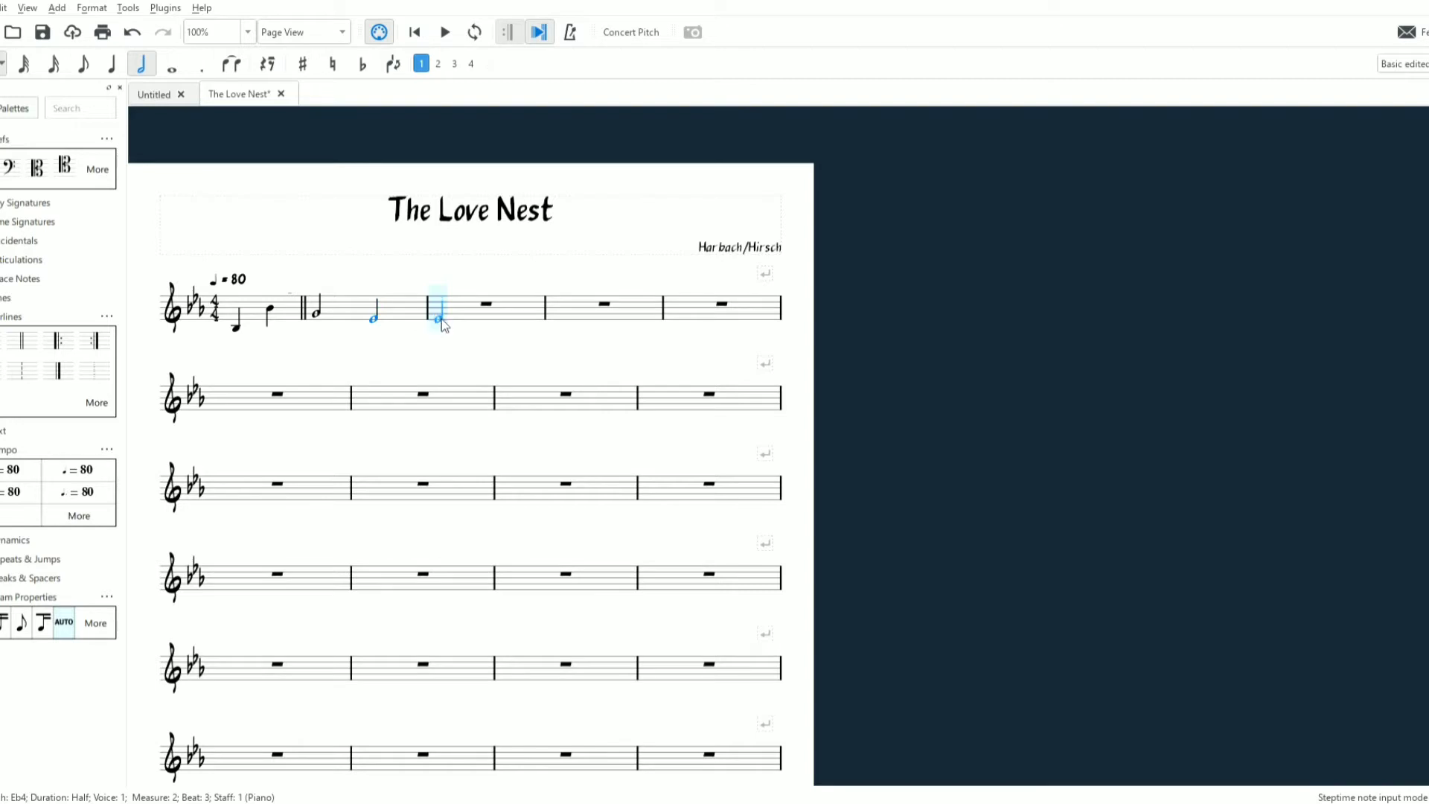
pyautogui.click(439, 319)
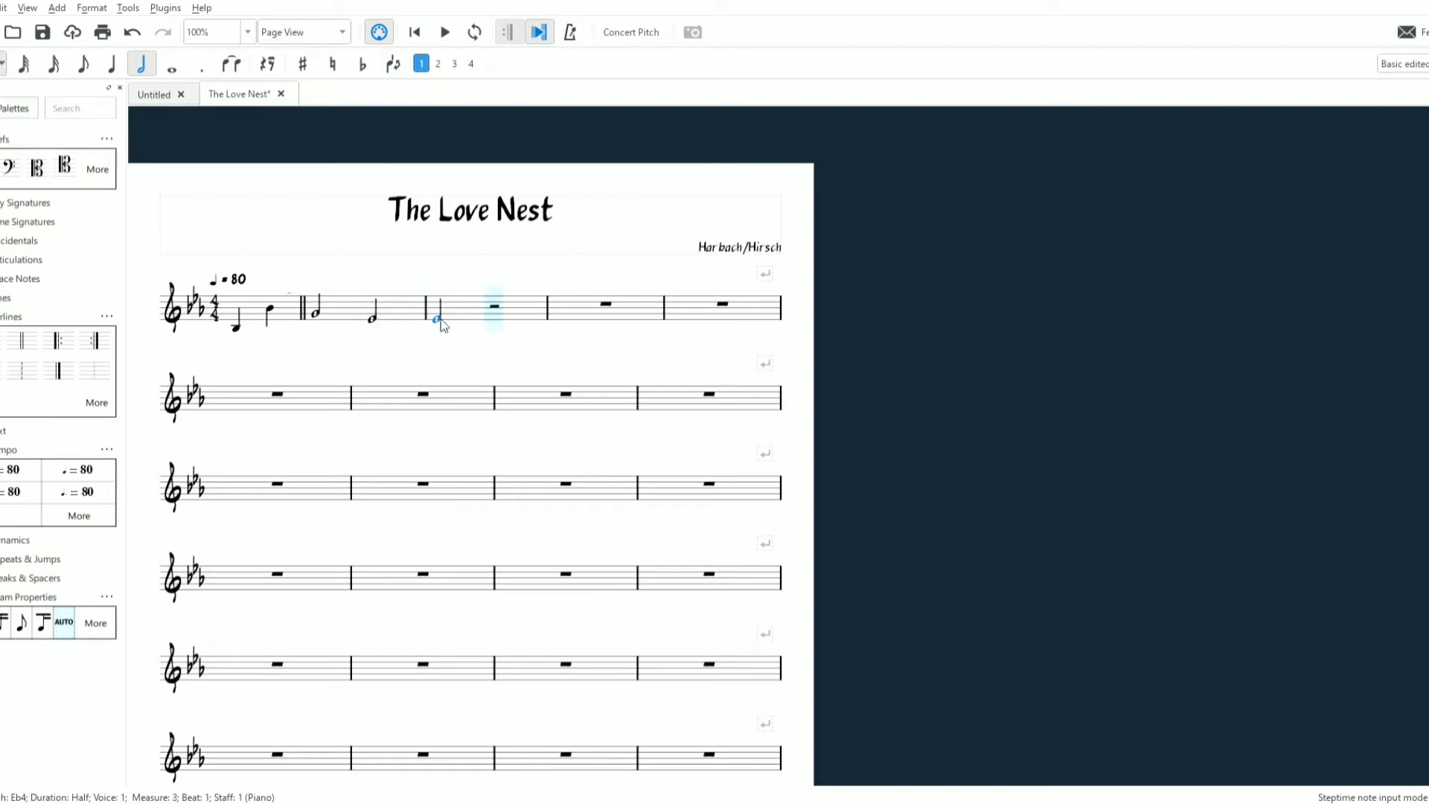
# Replace the half note at the start of measure 3 with a quarter note E-flat 4
pyautogui.click(114, 66)
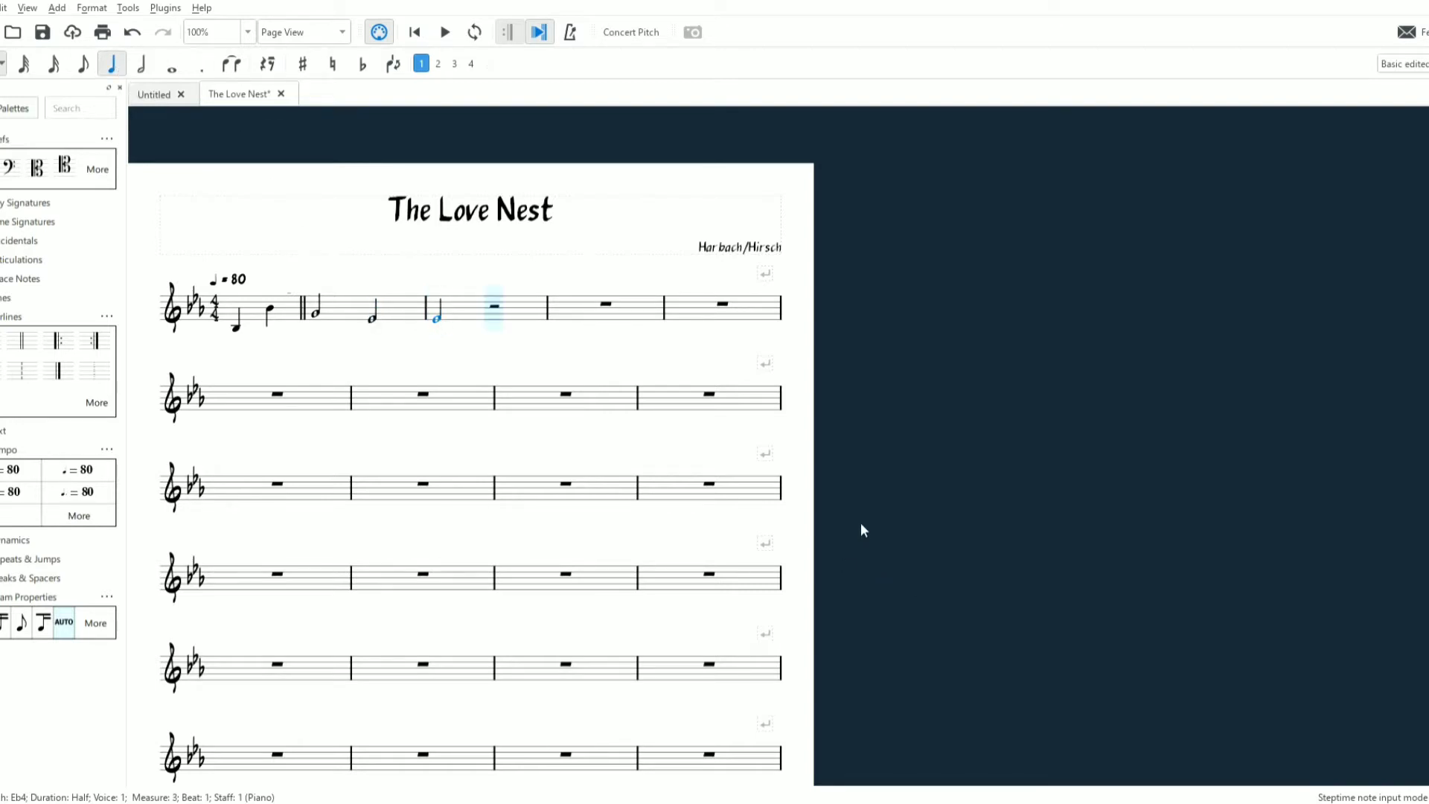
pyautogui.click(440, 319)
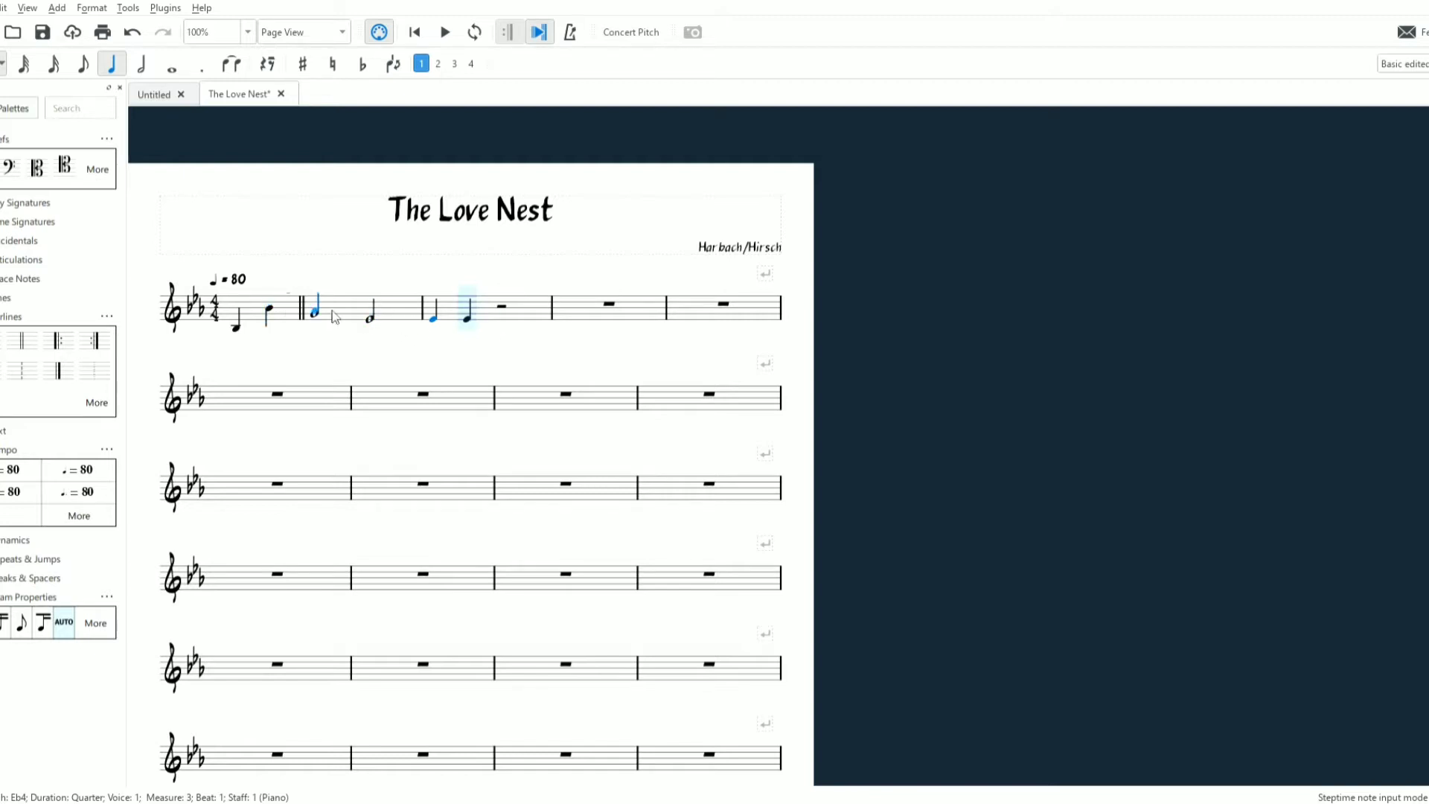
pyautogui.hotkey('shift', 'e')
pyautogui.hotkey('ctrl', 'z')
# Leave note input and tie the half note E-flat 4 in measure 2 to the first note of measure 3
pyautogui.press('Escape')
pyautogui.press('Left')
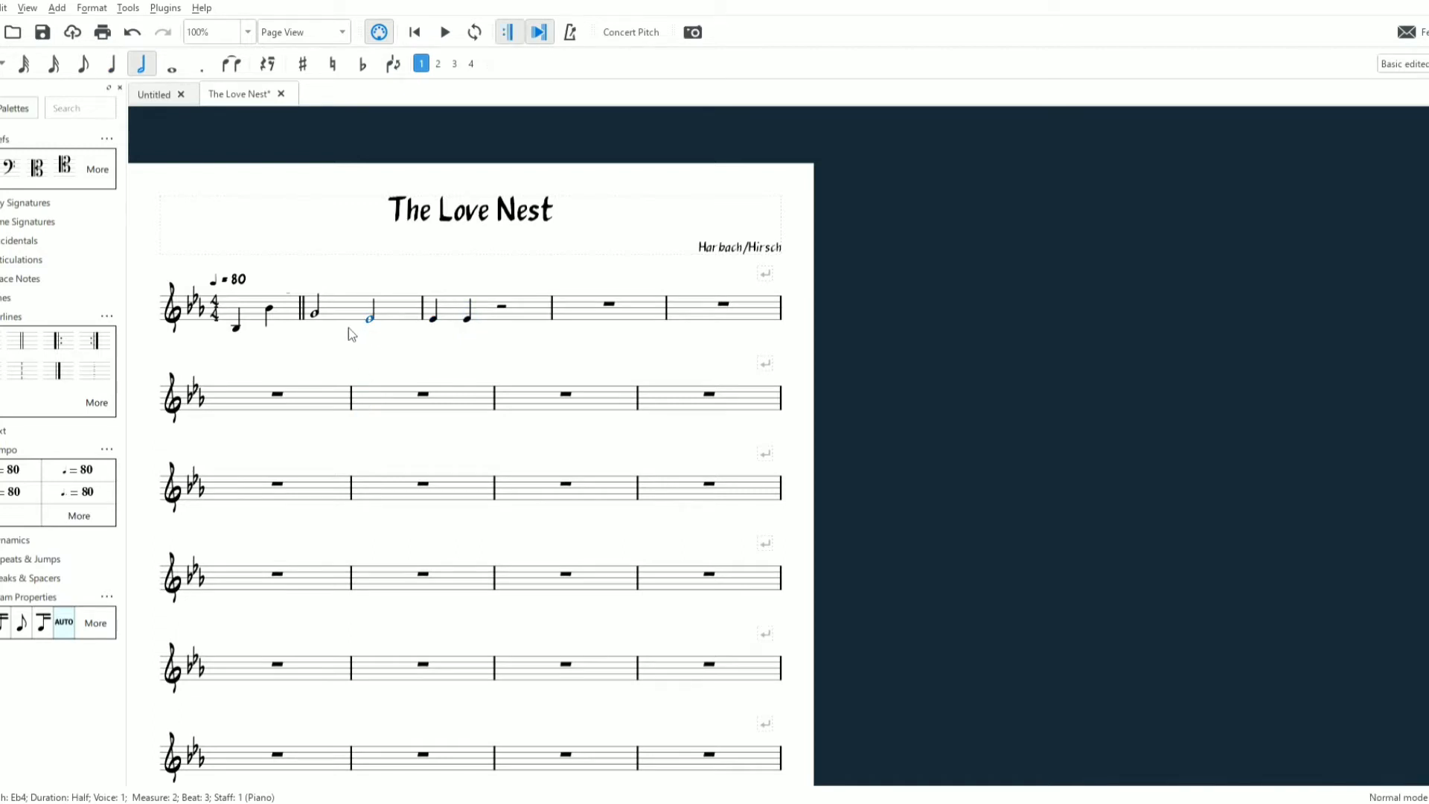
pyautogui.press('+')
pyautogui.press('Right')
# Delete the E-flat 4 on beat 2 of measure 3 and extend its rest to a dotted half rest
pyautogui.press('Right')
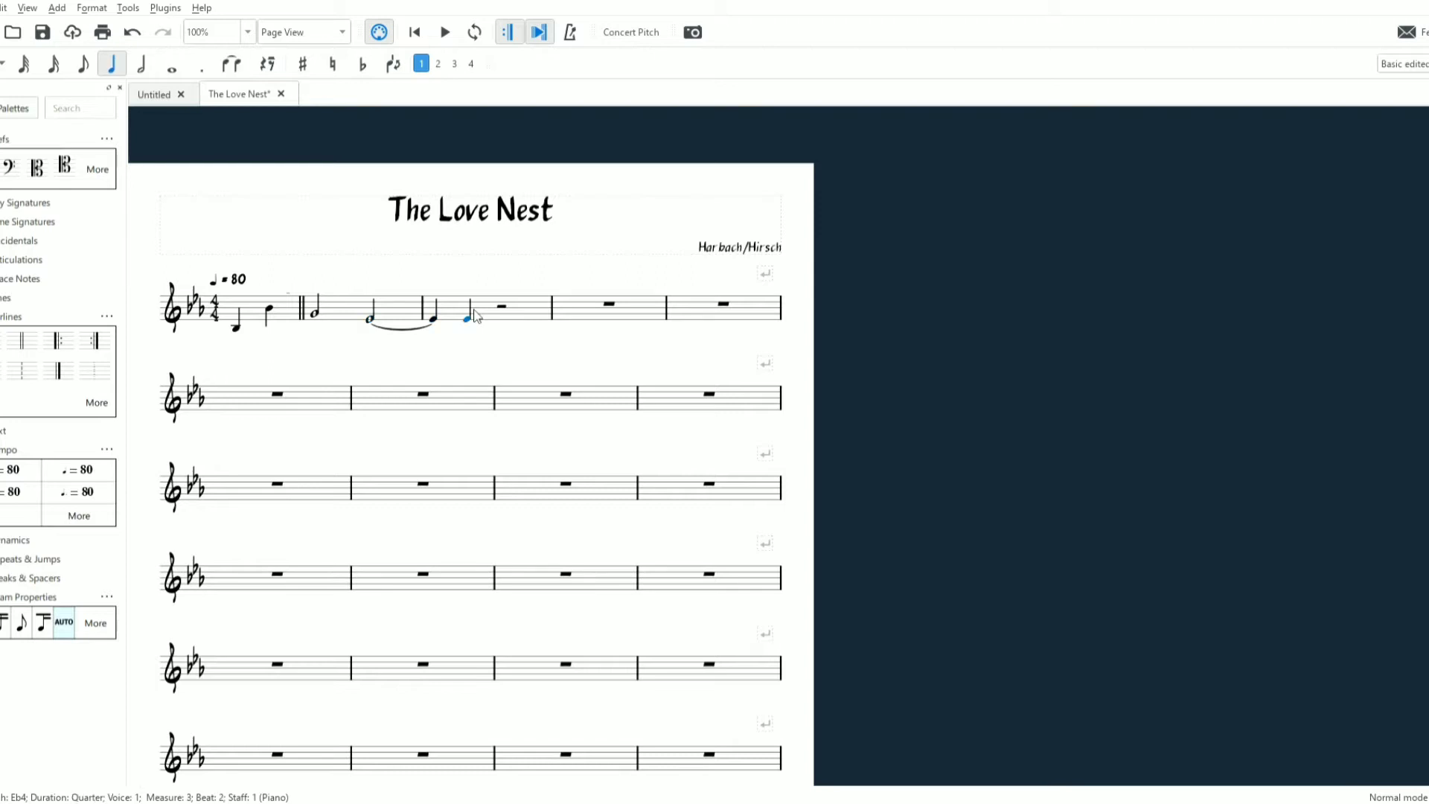
pyautogui.press('Delete')
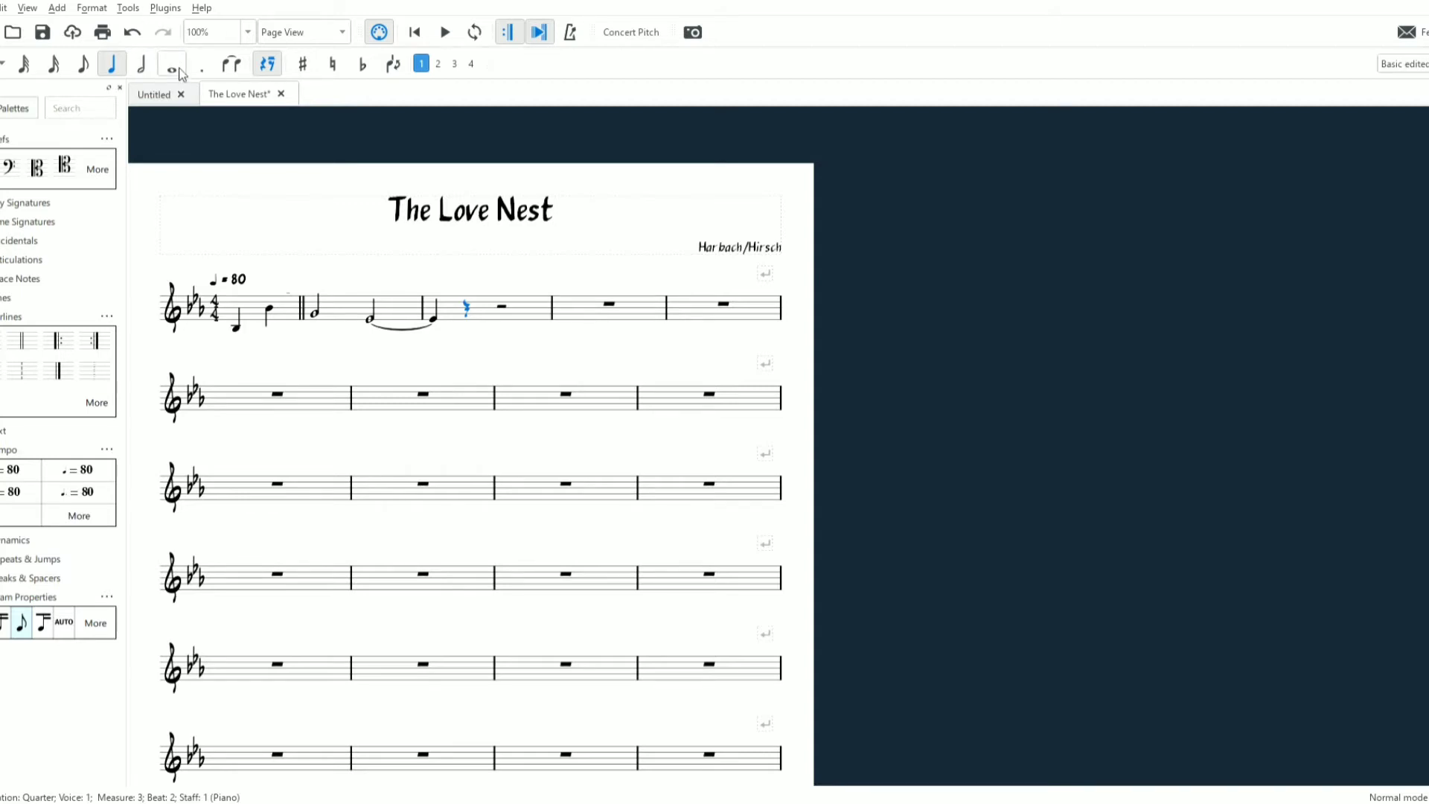
pyautogui.press('6')
pyautogui.press('.')
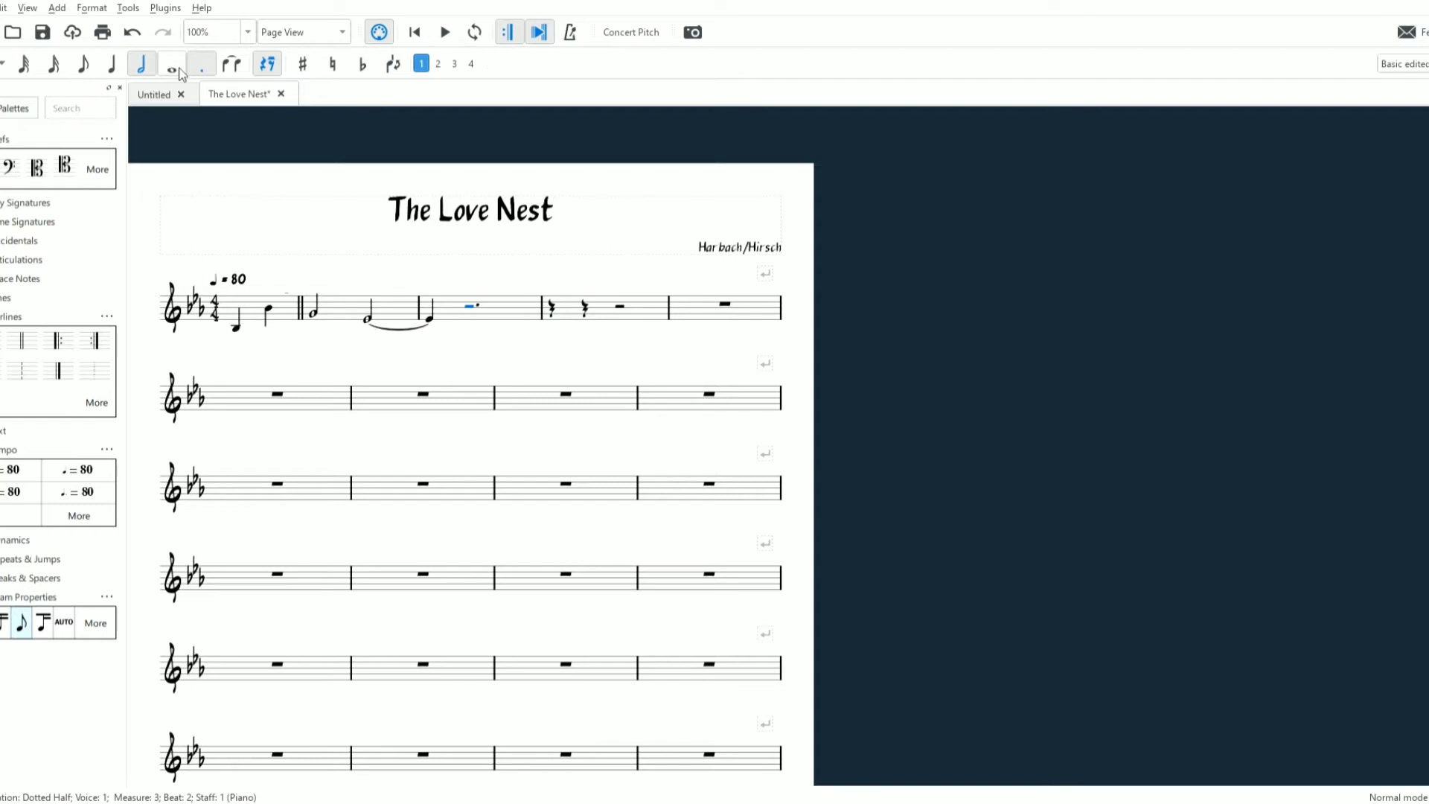
# Merge the rests of measure 4 into a whole rest and replace it with a whole note G4
pyautogui.click(552, 311)
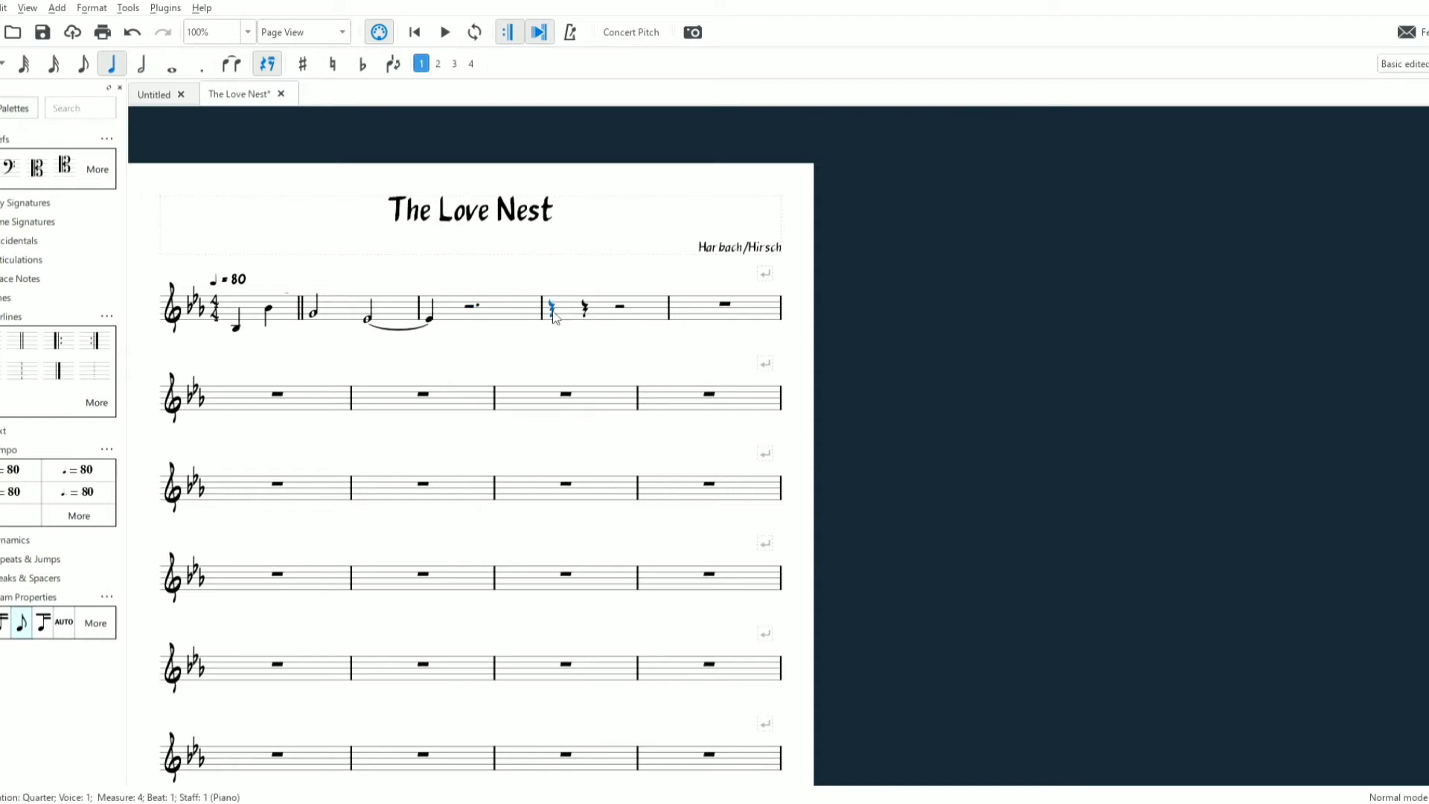
pyautogui.click(619, 308)
pyautogui.click(553, 309)
pyautogui.press('7')
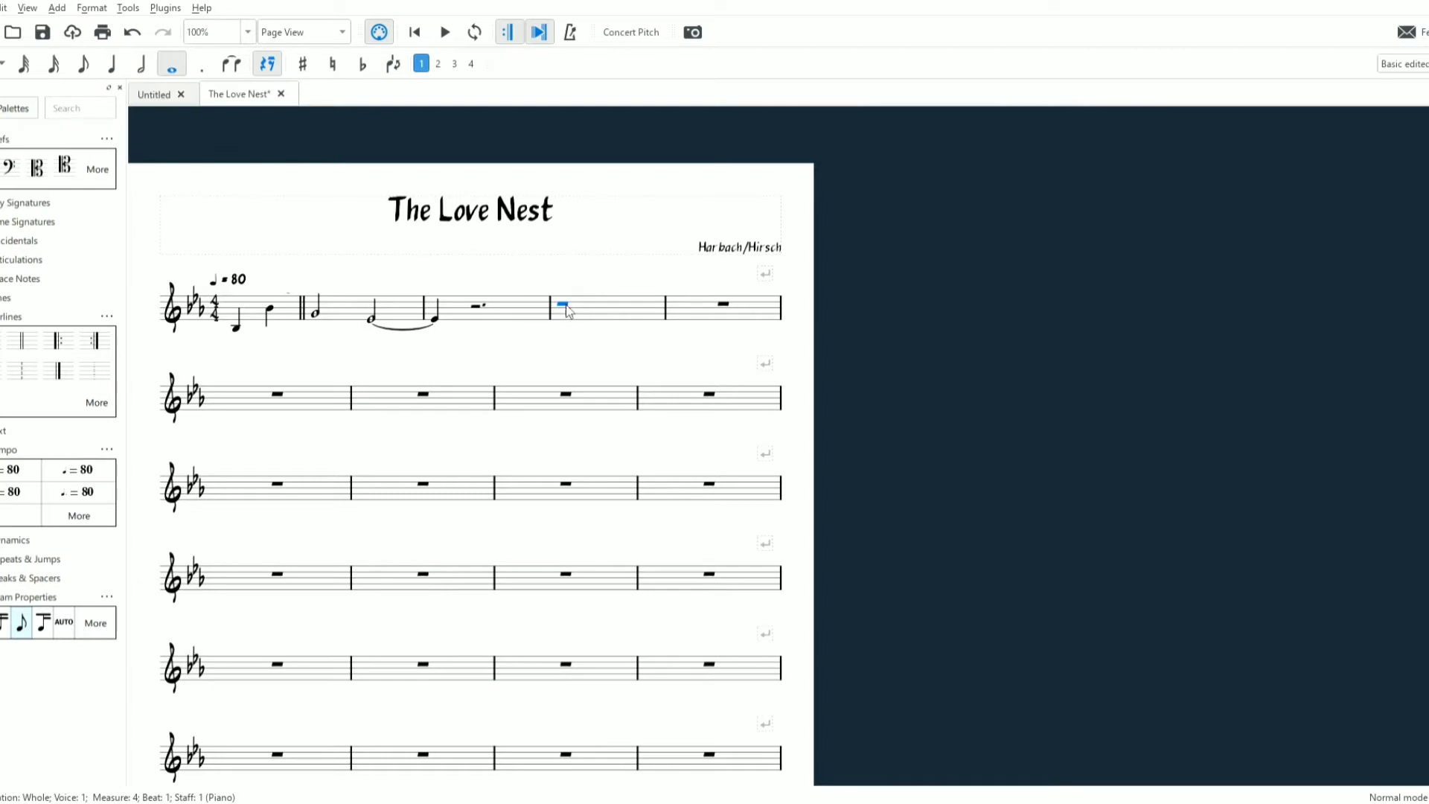
pyautogui.press('n')
pyautogui.press('g')
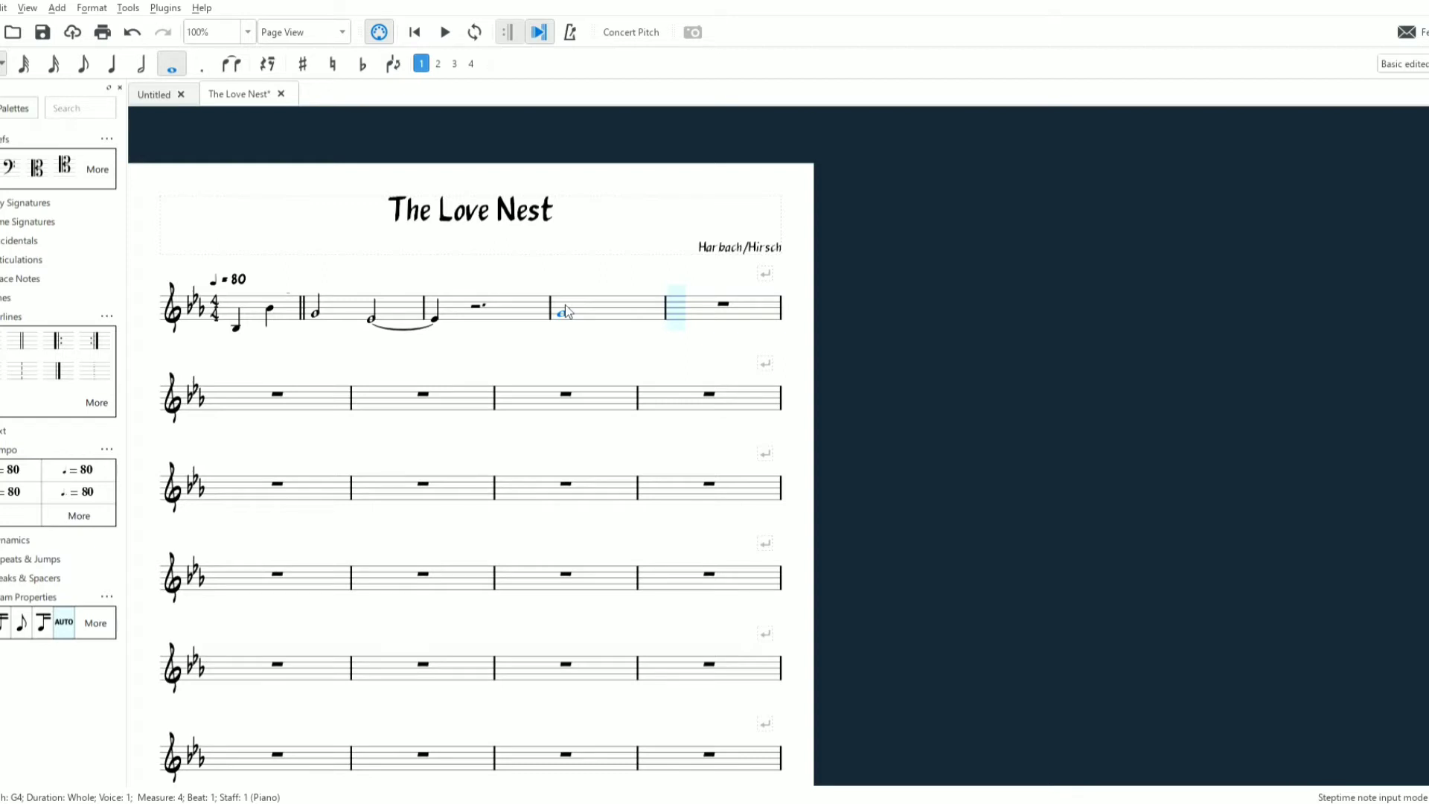
# Enter a quarter note G4 on beat 1 of measure 5 and leave a quarter rest on beat 2
pyautogui.click(123, 72)
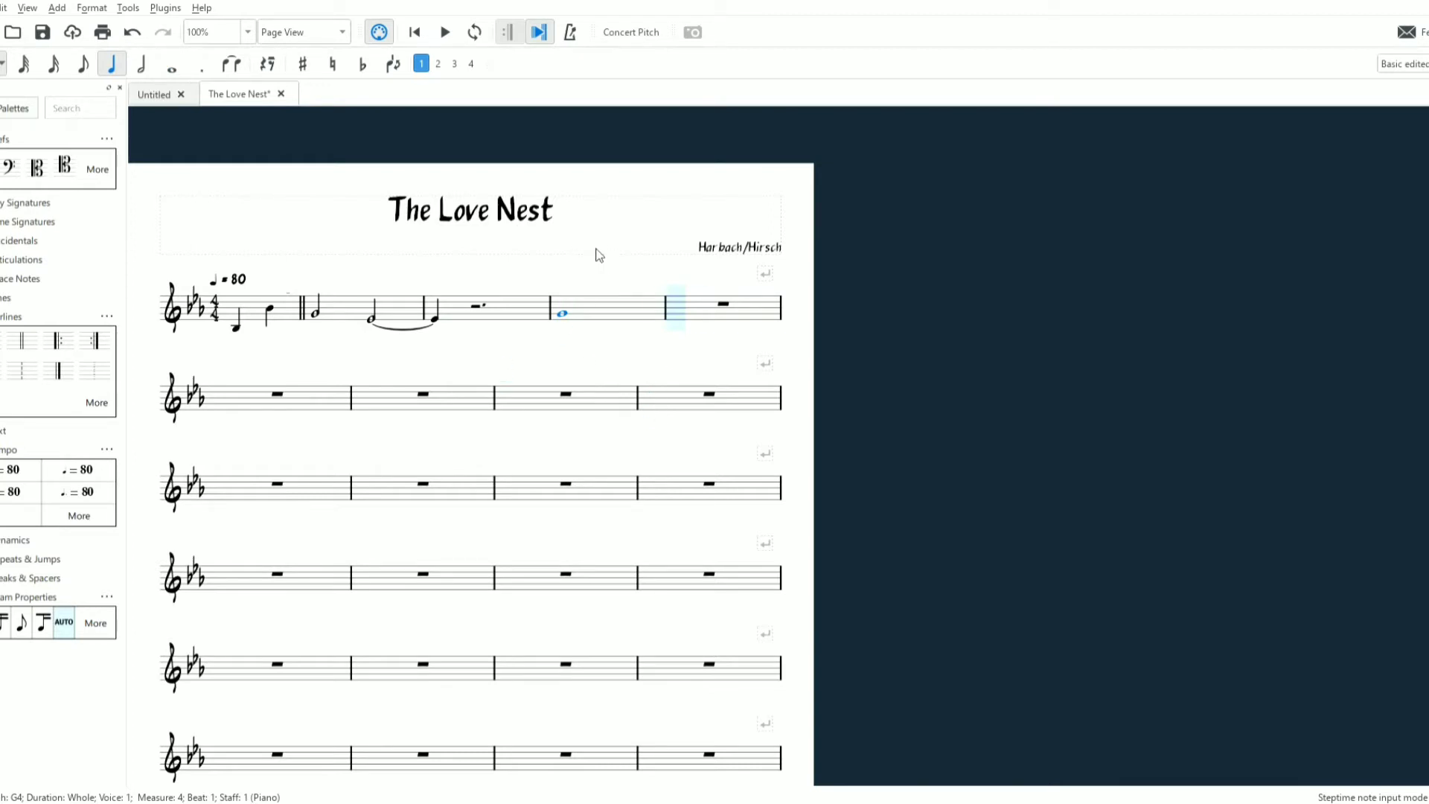
pyautogui.press('g')
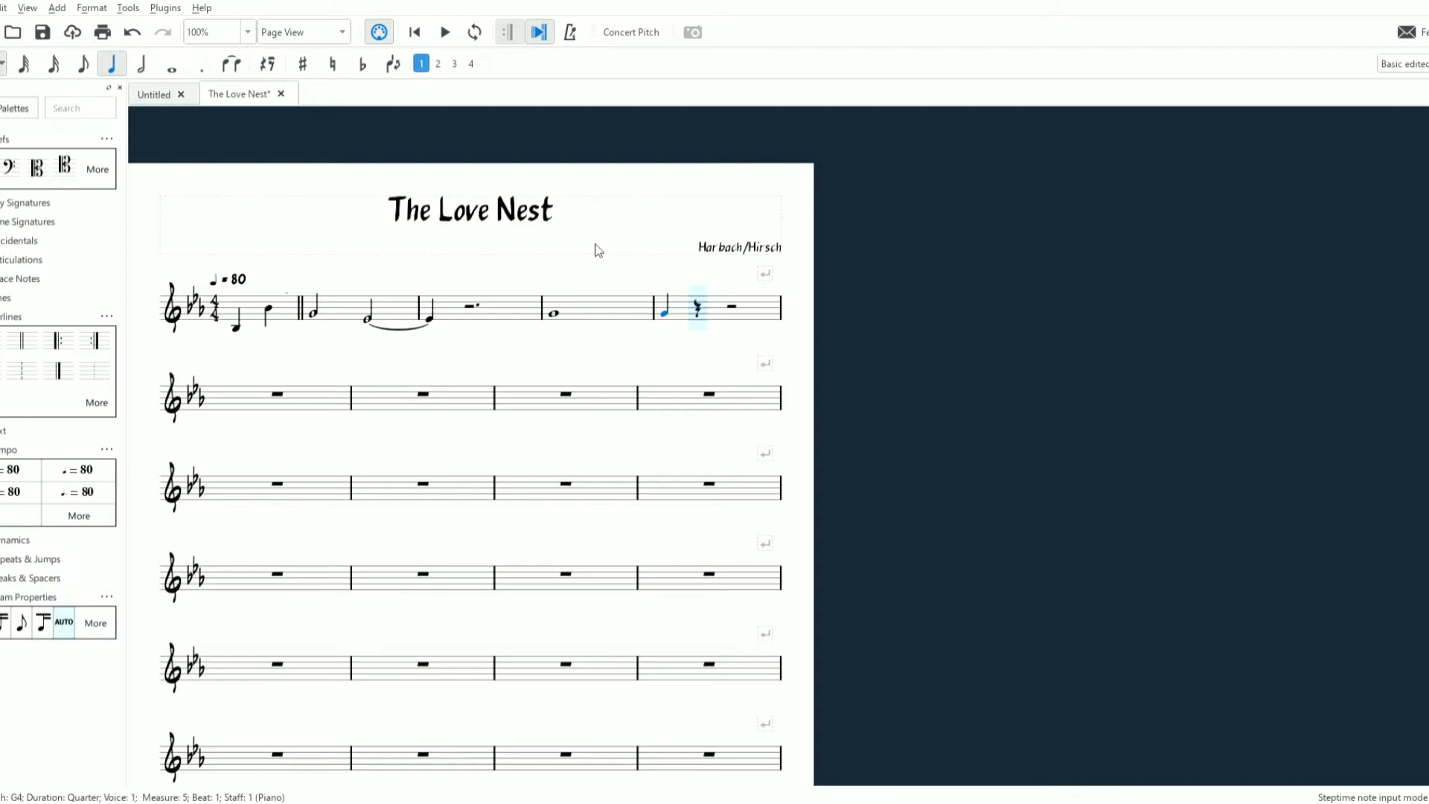
pyautogui.press('g')
pyautogui.press('Left')
pyautogui.press('Delete')
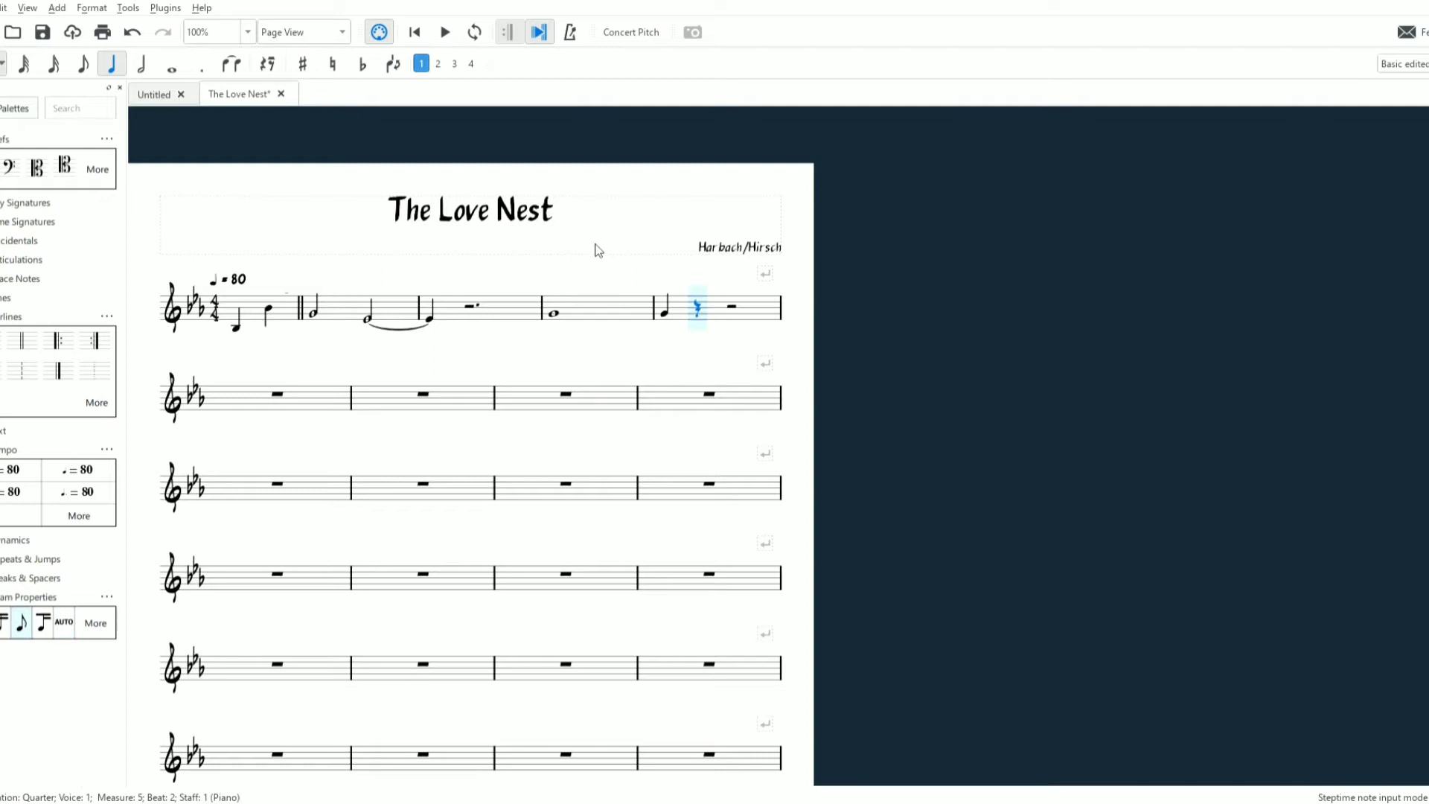
# Fill beats 3 and 4 of measure 5 with quarter notes E-flat 4 and E-flat 5
pyautogui.press('Right')
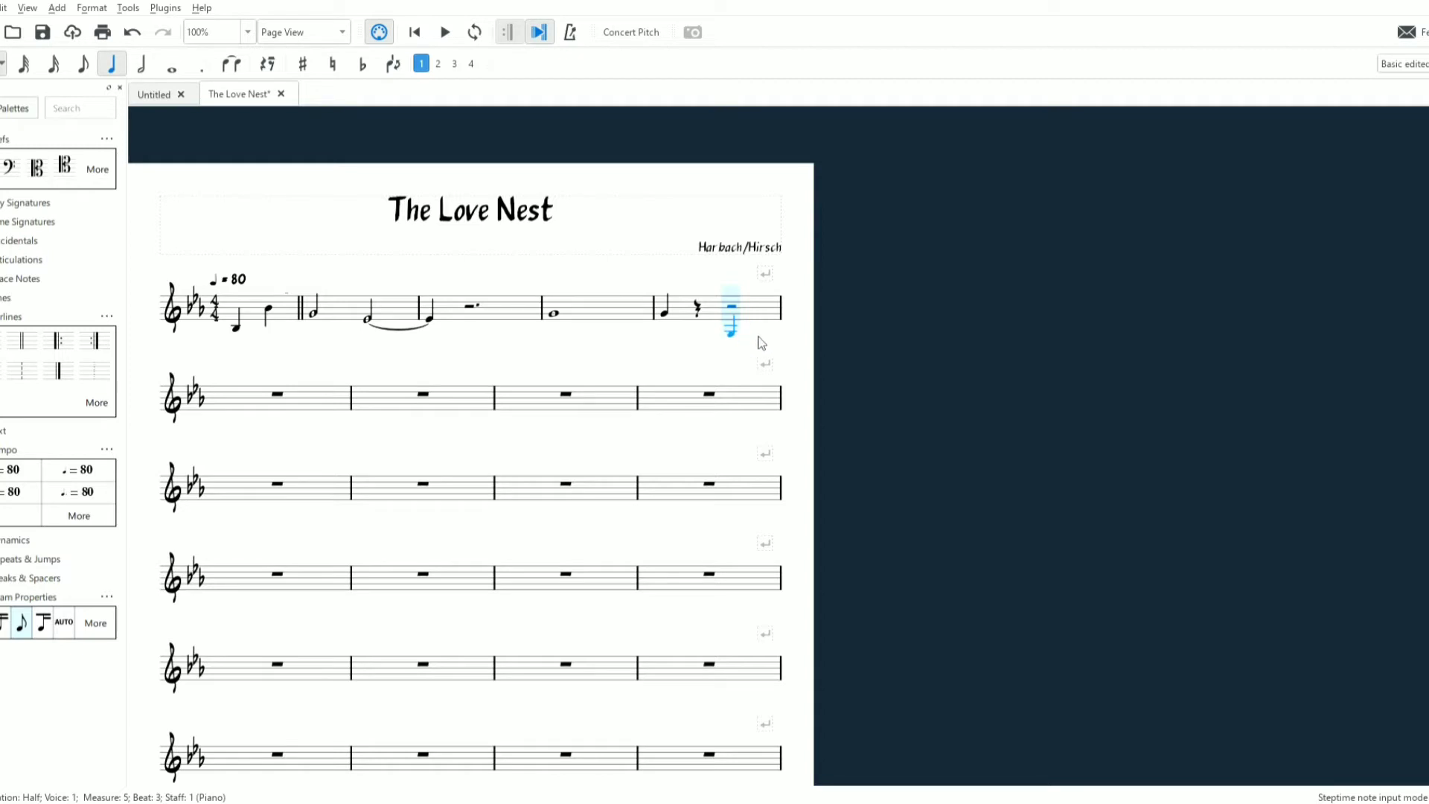
pyautogui.press('e')
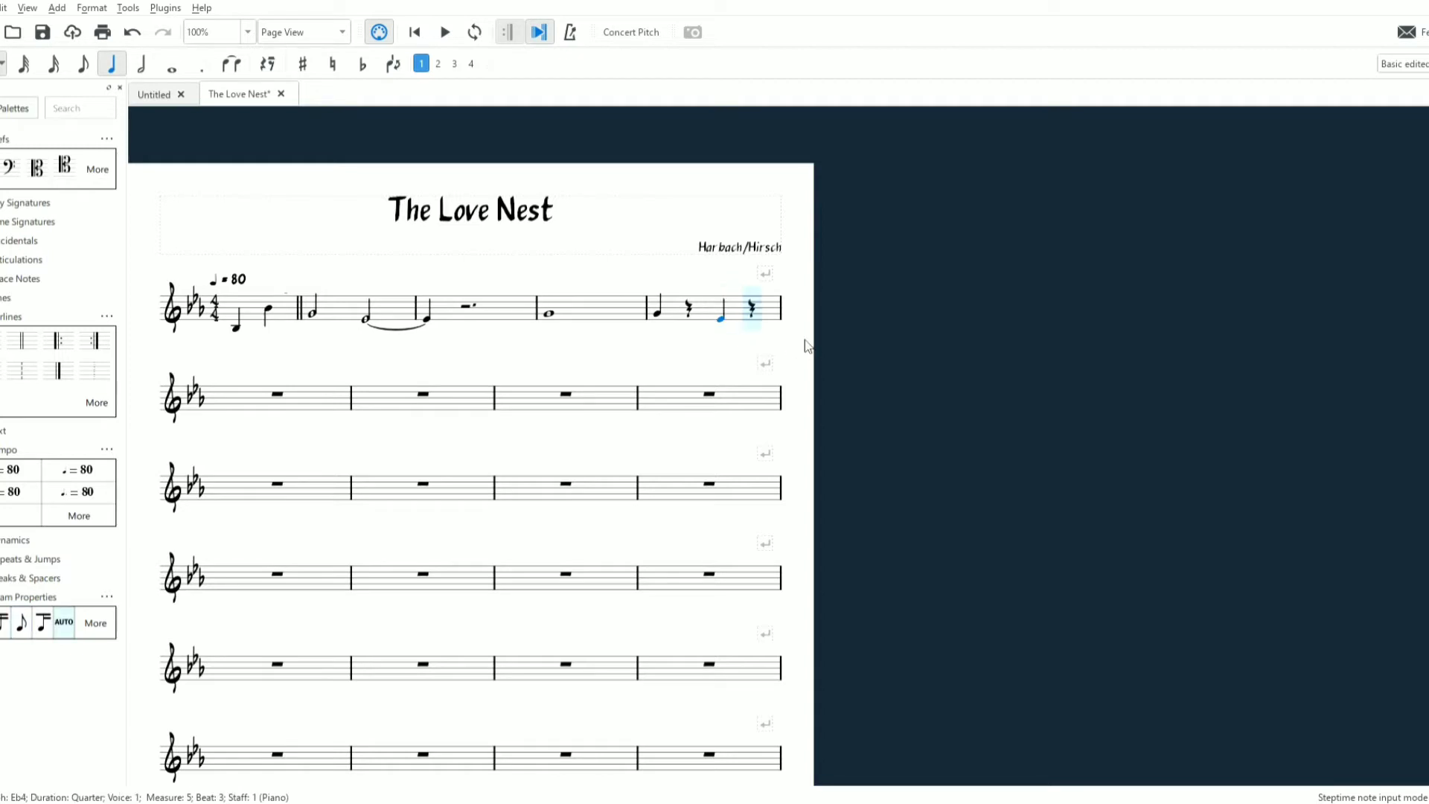
pyautogui.press('e')
pyautogui.press('Left')
pyautogui.hotkey('ctrl', 'Up')
pyautogui.press('Right')
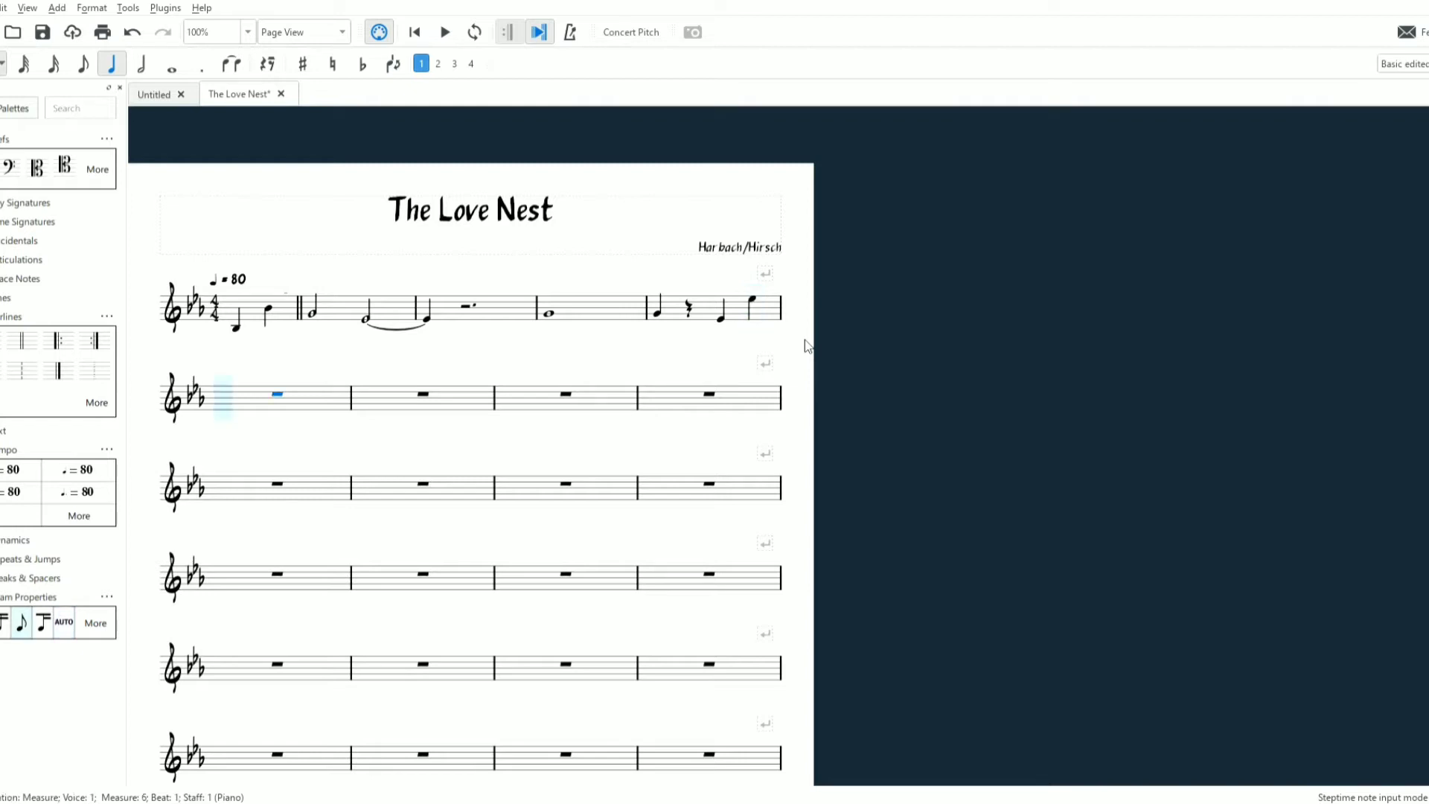
# Enter half notes C5 and A-flat 4 in measure 6 and a quarter note A-flat 4 on beat 1 of measure 7
pyautogui.press('6')
pyautogui.press('c')
pyautogui.press('a')
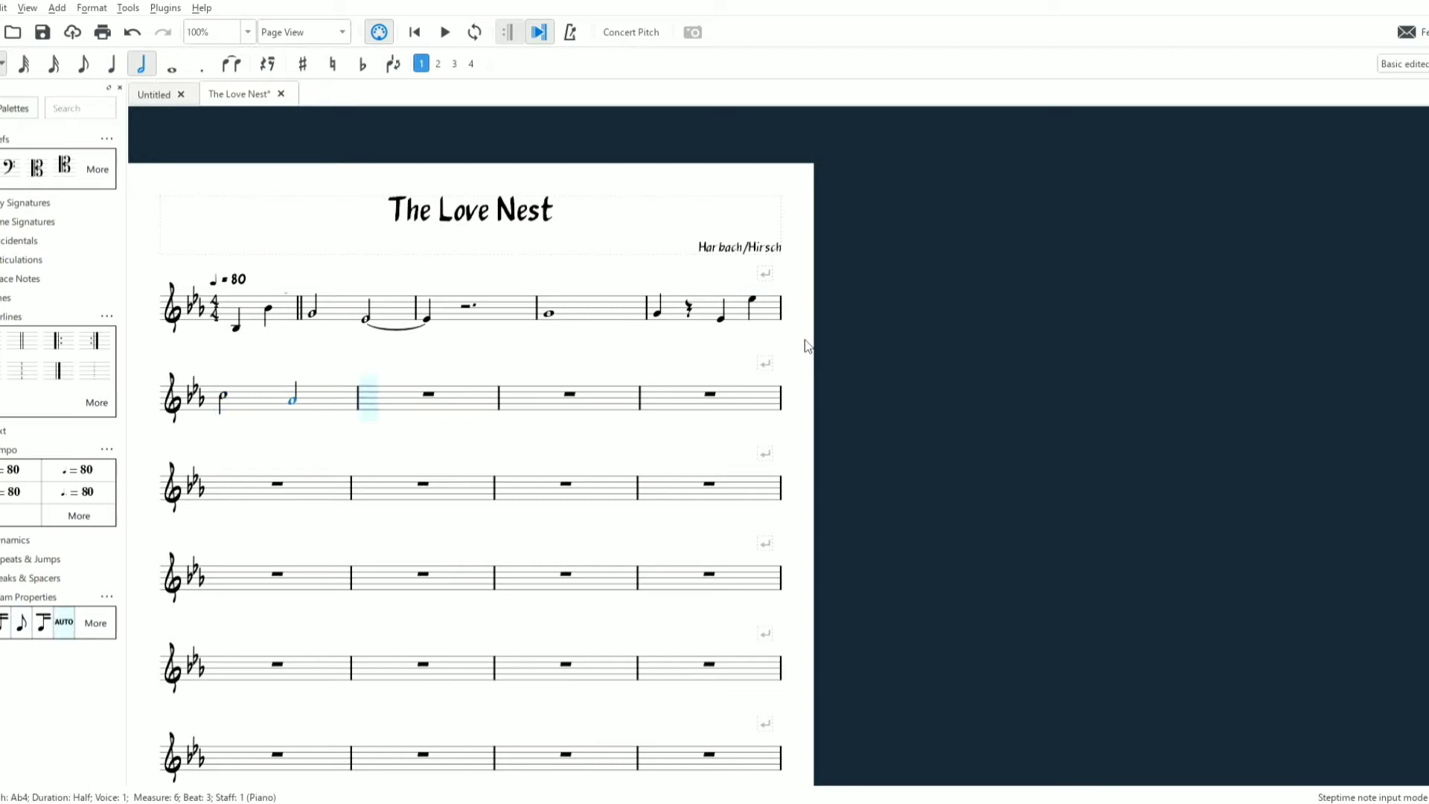
pyautogui.press('5')
pyautogui.press('a')
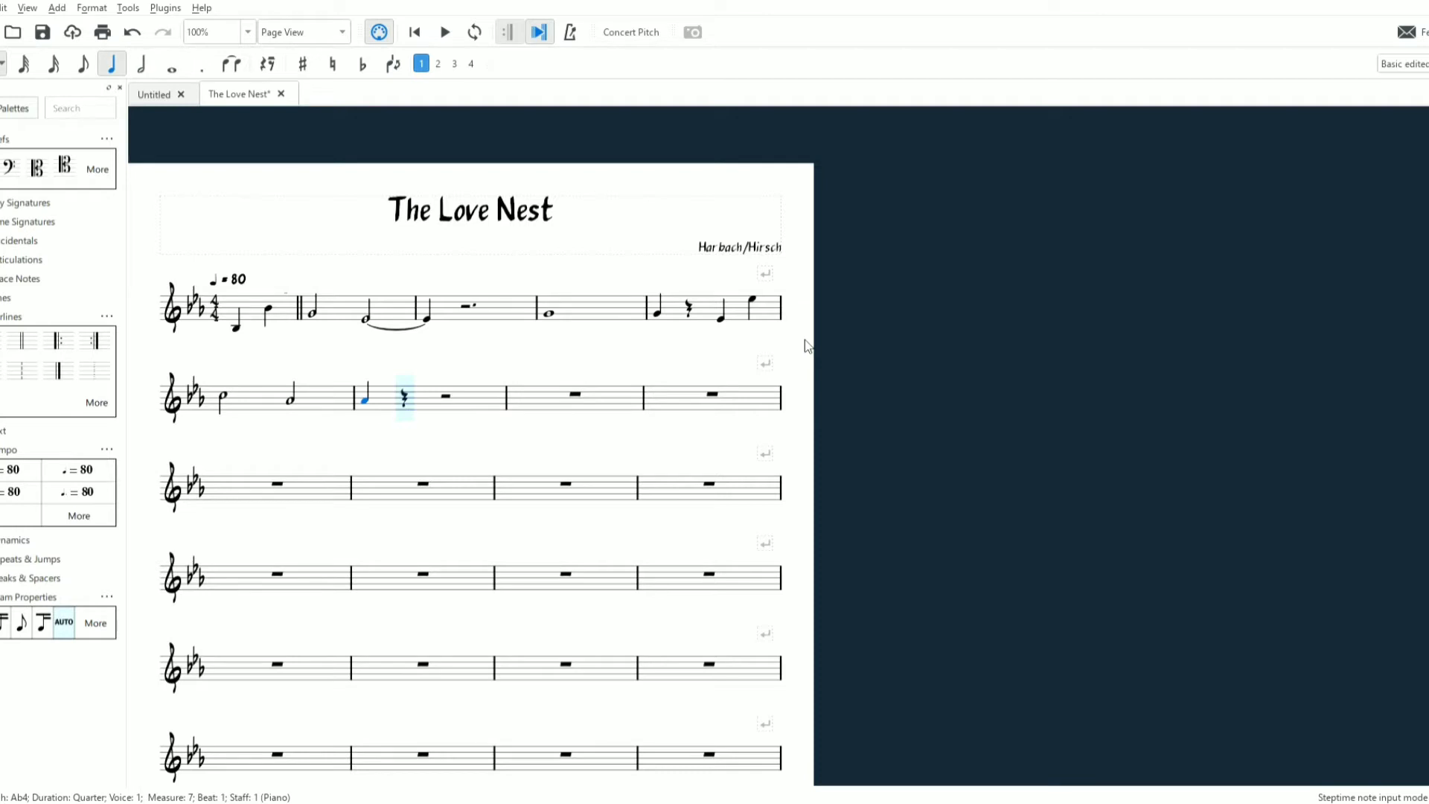
# Leave the remaining rests of measure 7 in place and enter a whole note C5 in measure 8
pyautogui.press('Right')
pyautogui.press('Right')
pyautogui.press('Right')
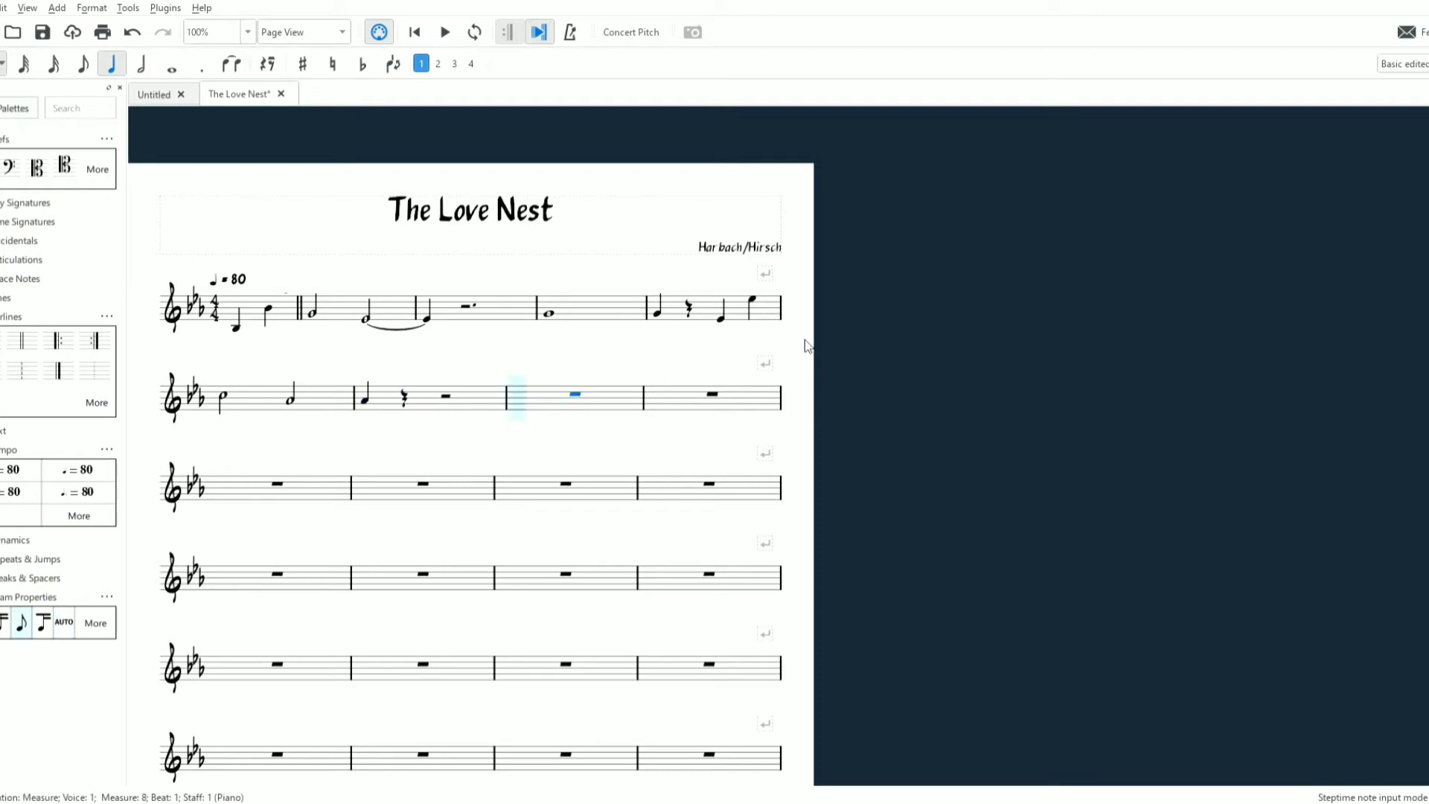
pyautogui.press('7')
pyautogui.press('c')
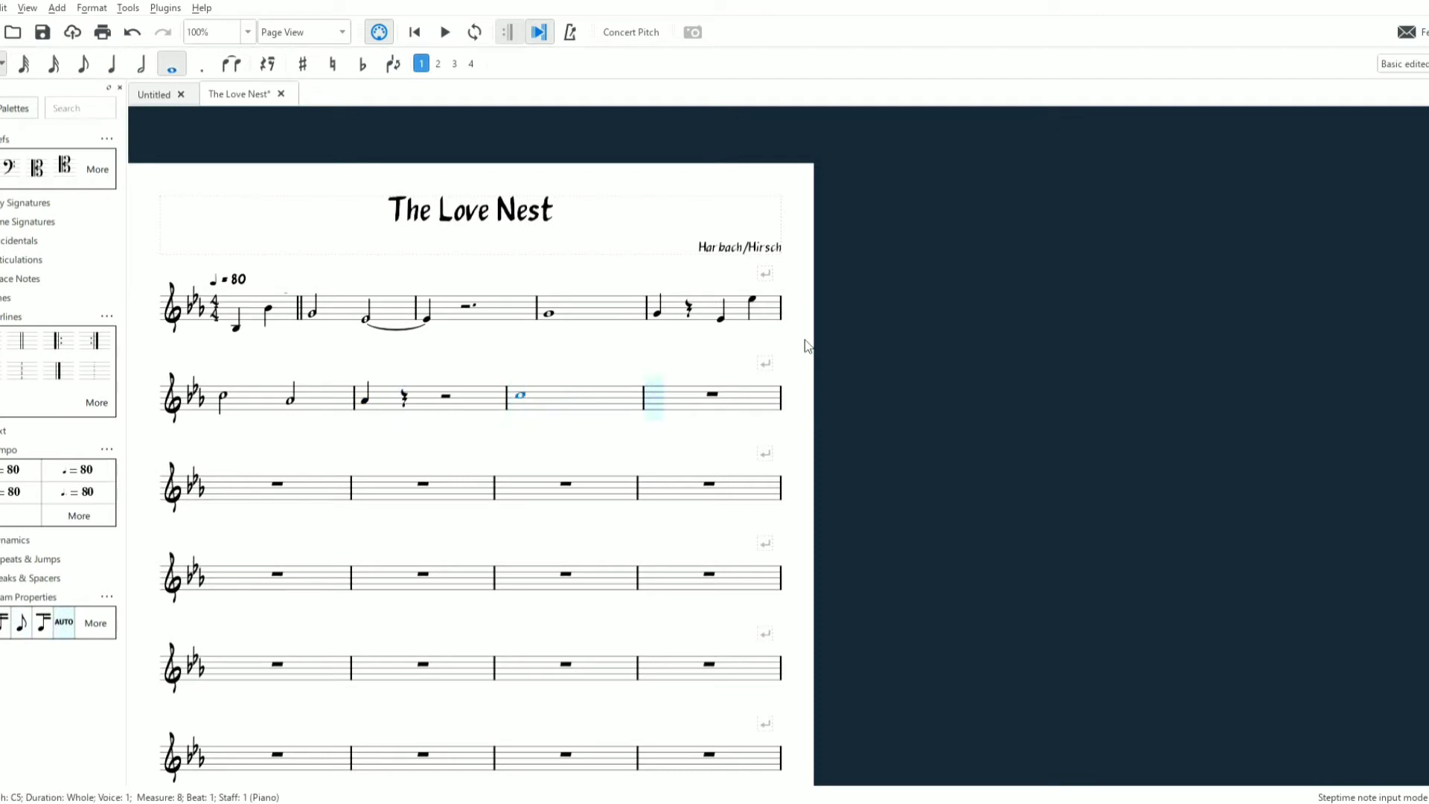
# Enter quarter notes C5, C5 and E-flat 5 on beats 1, 3 and 4 of measure 9, keeping a quarter rest on beat 2
pyautogui.press('5')
pyautogui.press('c')
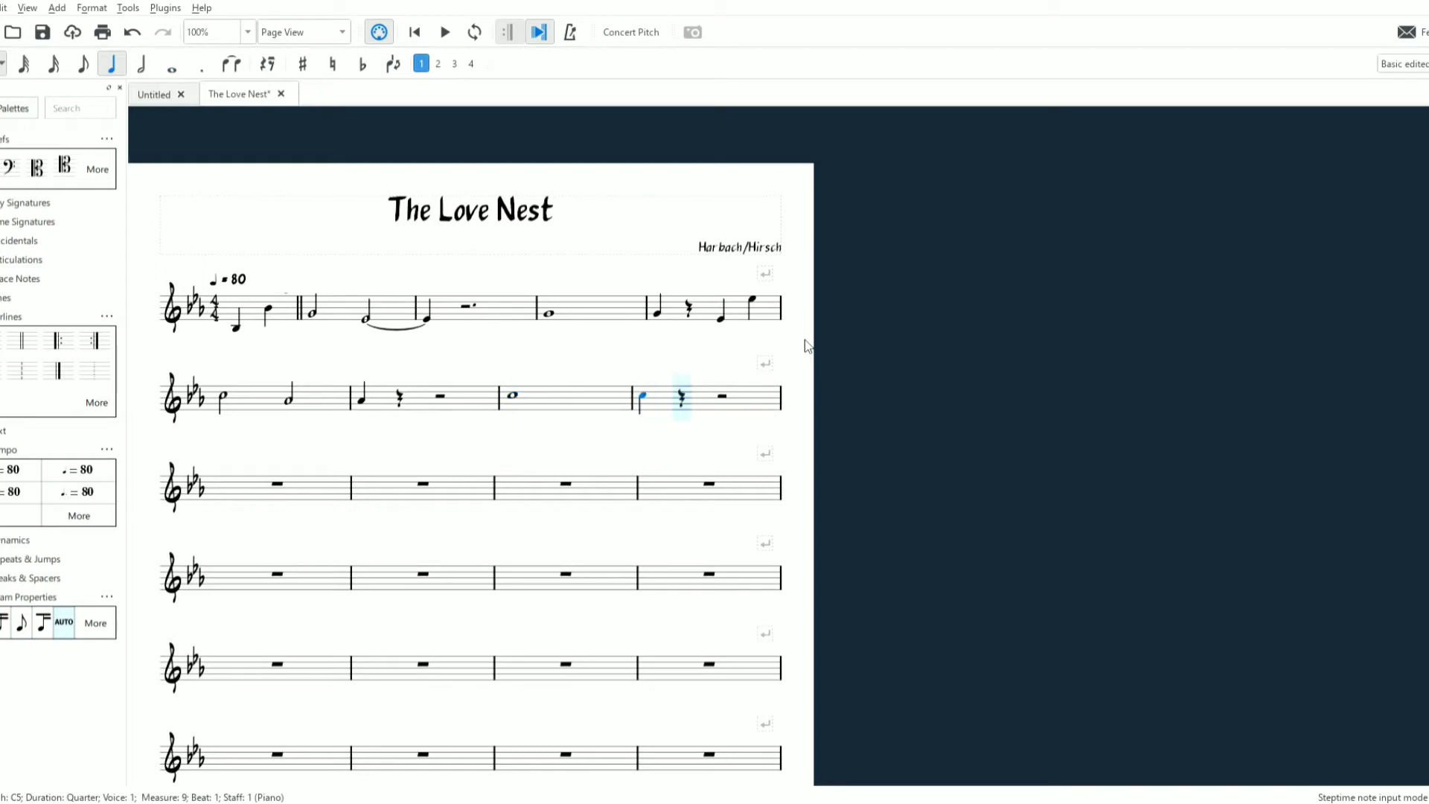
pyautogui.press('Right')
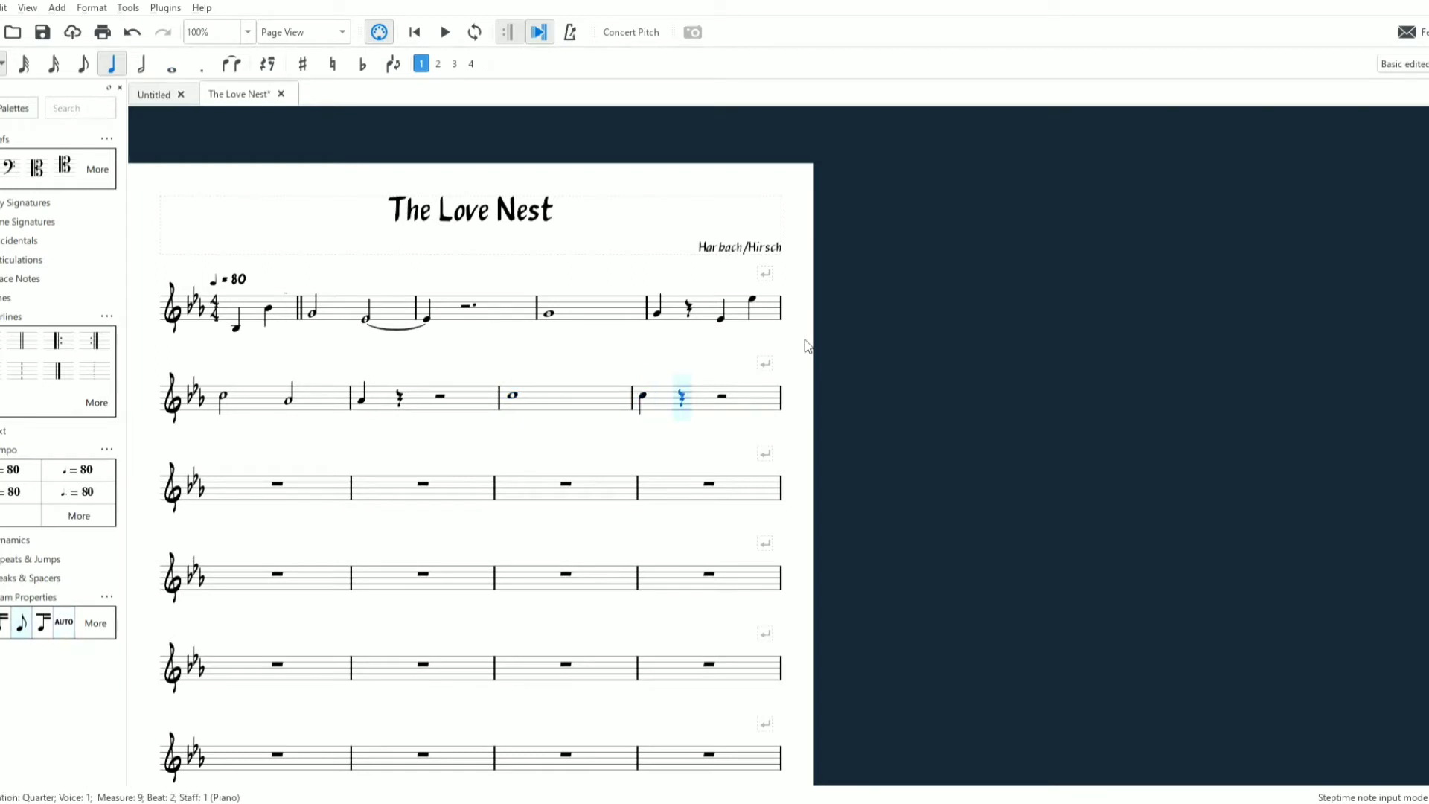
pyautogui.press('Right')
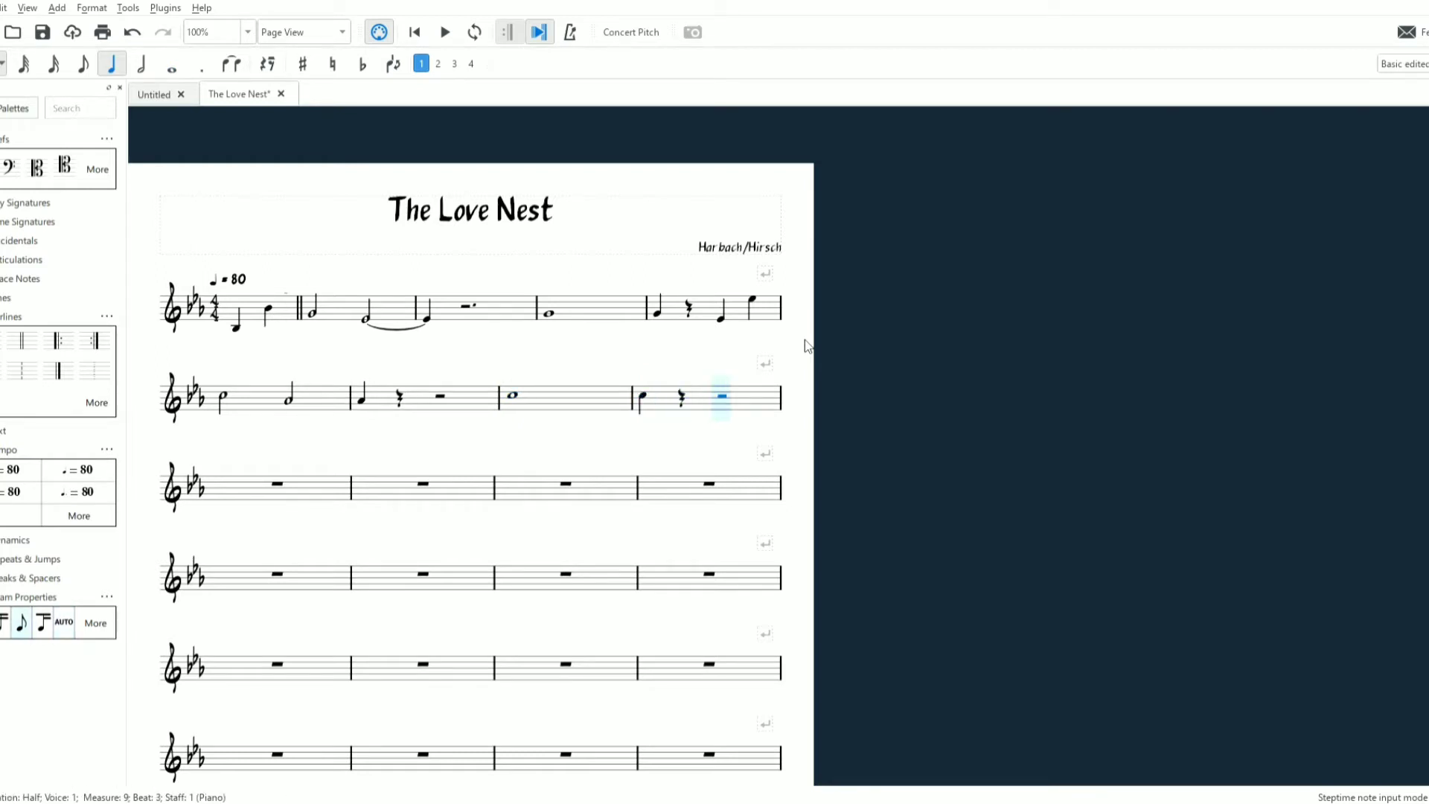
pyautogui.press('c')
pyautogui.press('e')
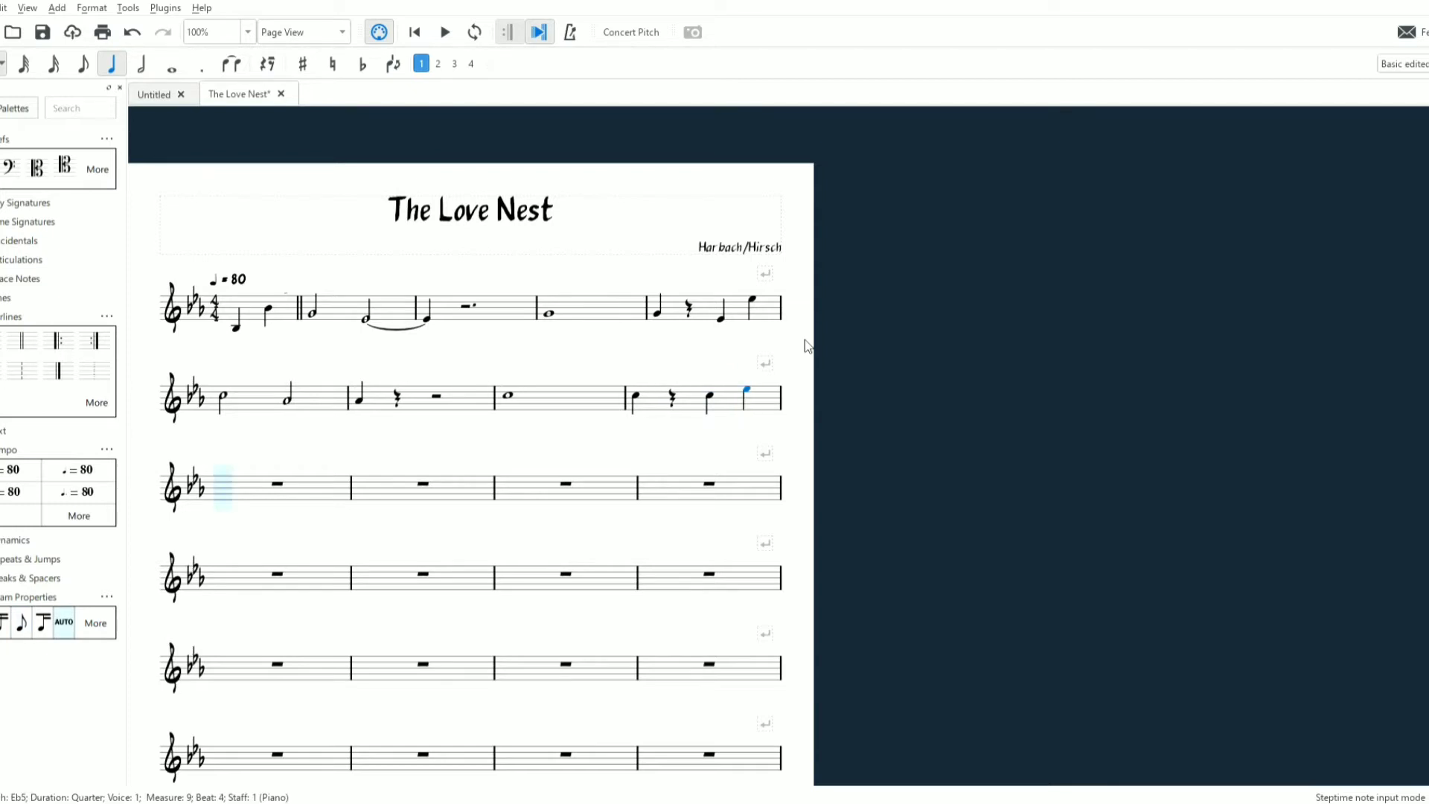
# Enter quarter notes D5, D5, C5, C5 in measure 10 and B-flat 4, B-flat 4, A-flat 4, A-flat 4 in measure 11
pyautogui.press('c')
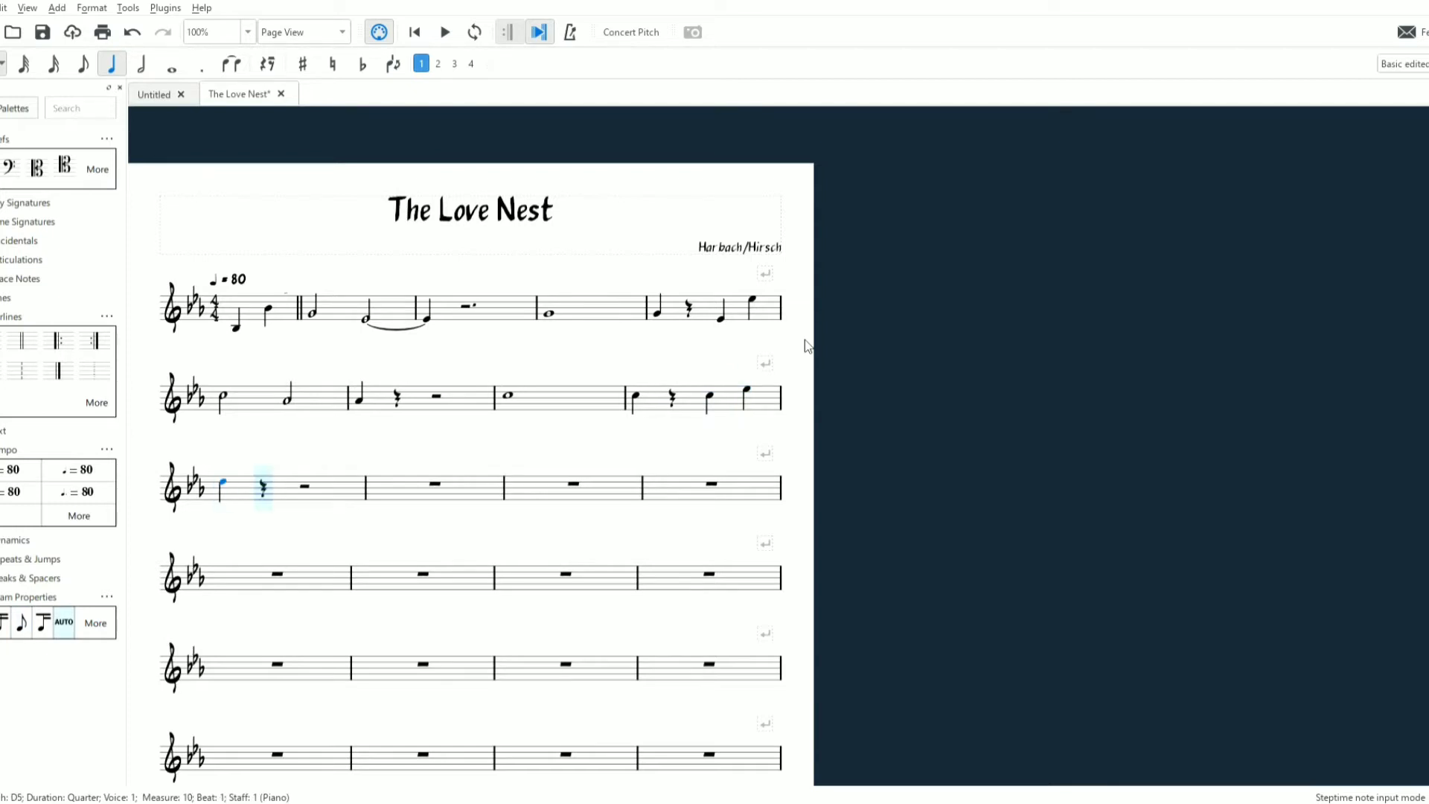
pyautogui.press('c')
pyautogui.press('c')
pyautogui.press('c')
pyautogui.press('b')
pyautogui.press('b')
pyautogui.press('a')
pyautogui.press('a')
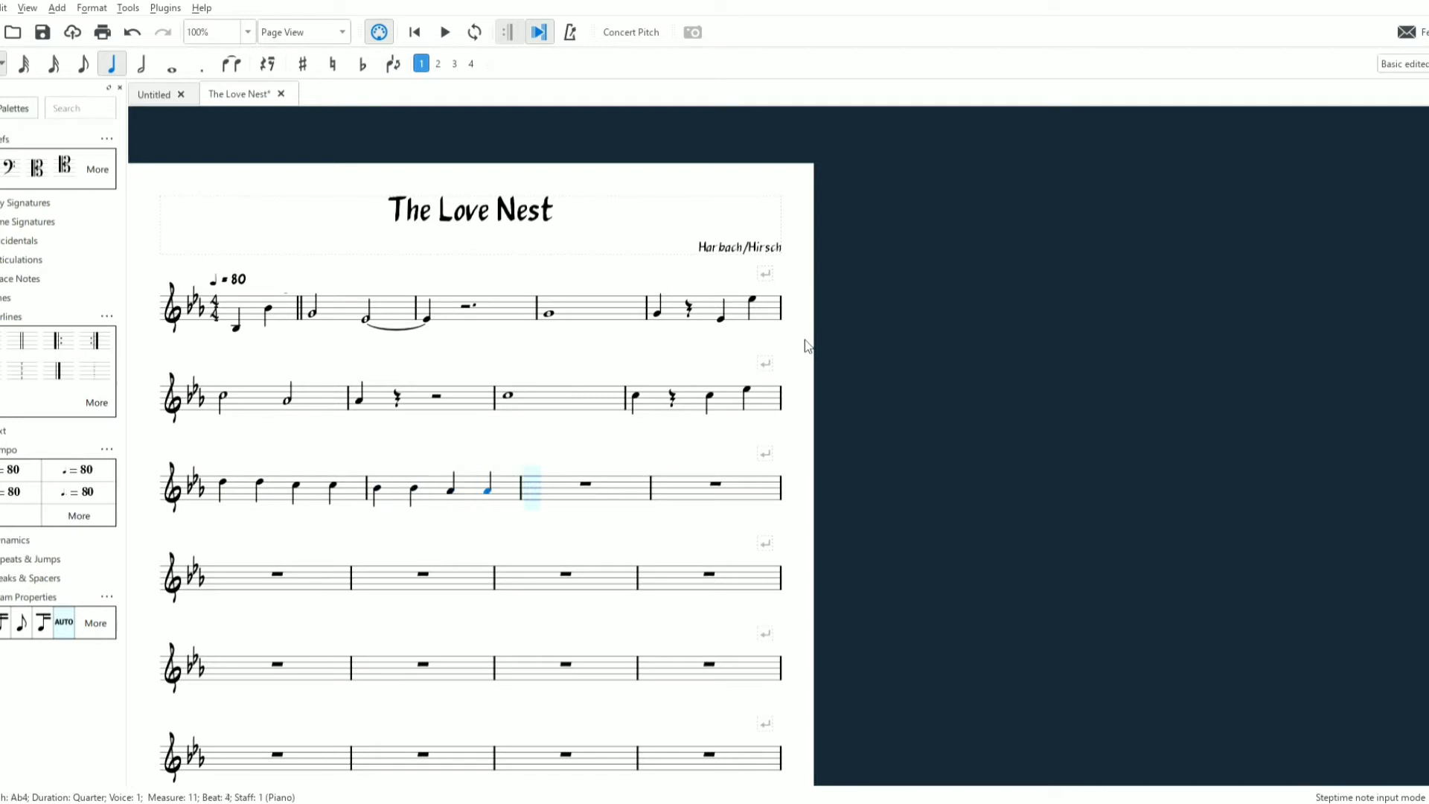
# Enter a whole note G4 in measure 12 and quarter notes G4, G4, B-flat 4 on beats 1, 3 and 4 of measure 13
pyautogui.press('7')
pyautogui.press('g')
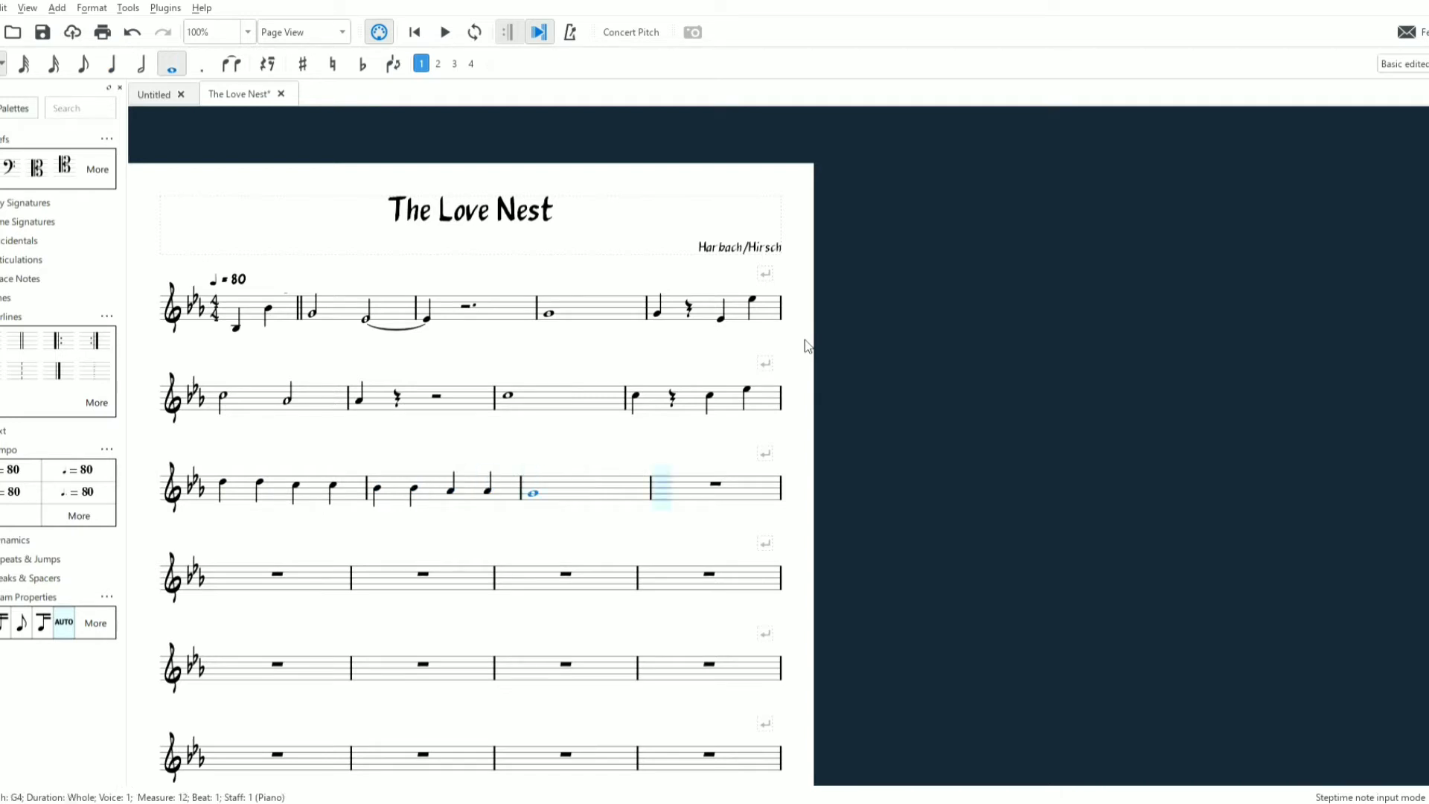
pyautogui.press('5')
pyautogui.press('g')
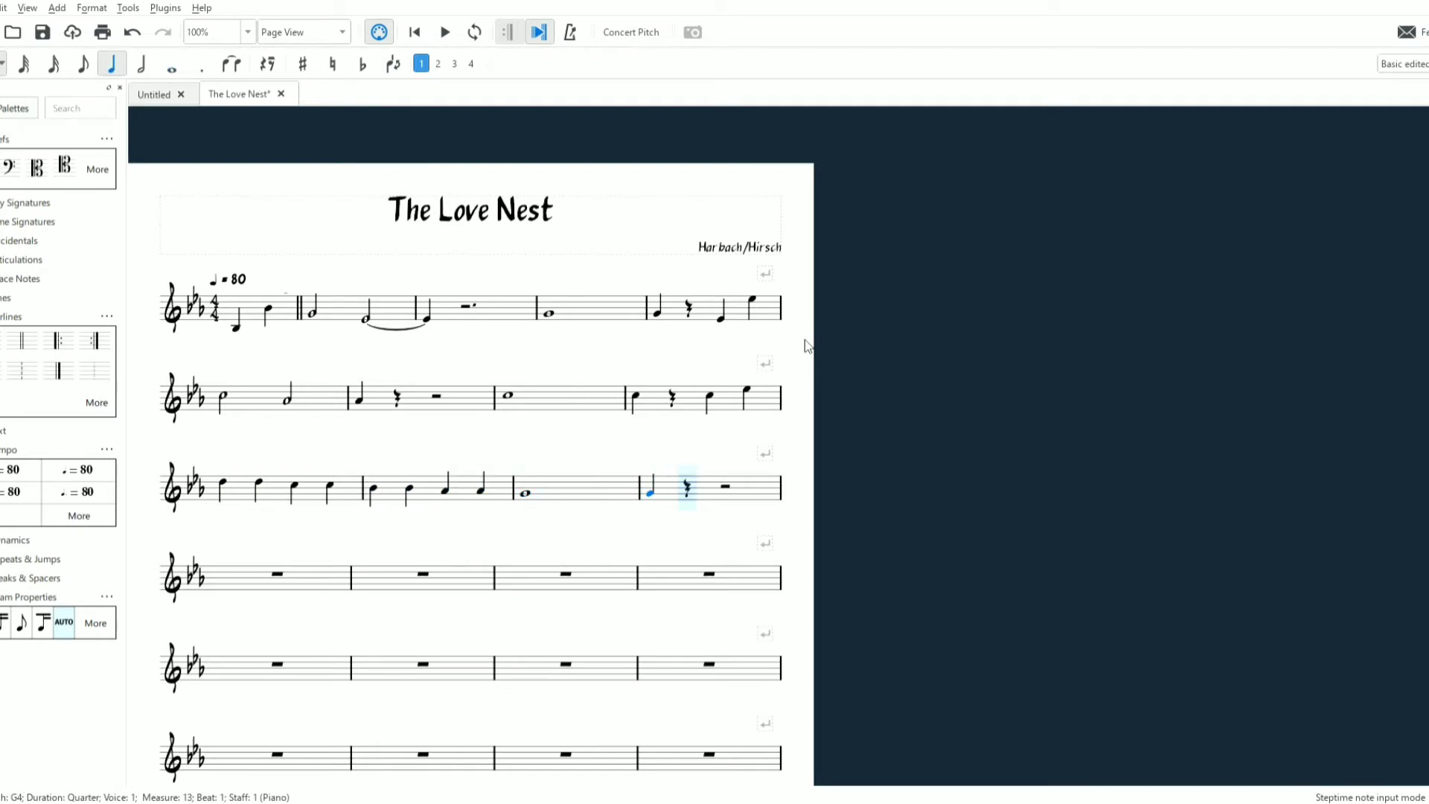
pyautogui.press('Right')
pyautogui.press('Right')
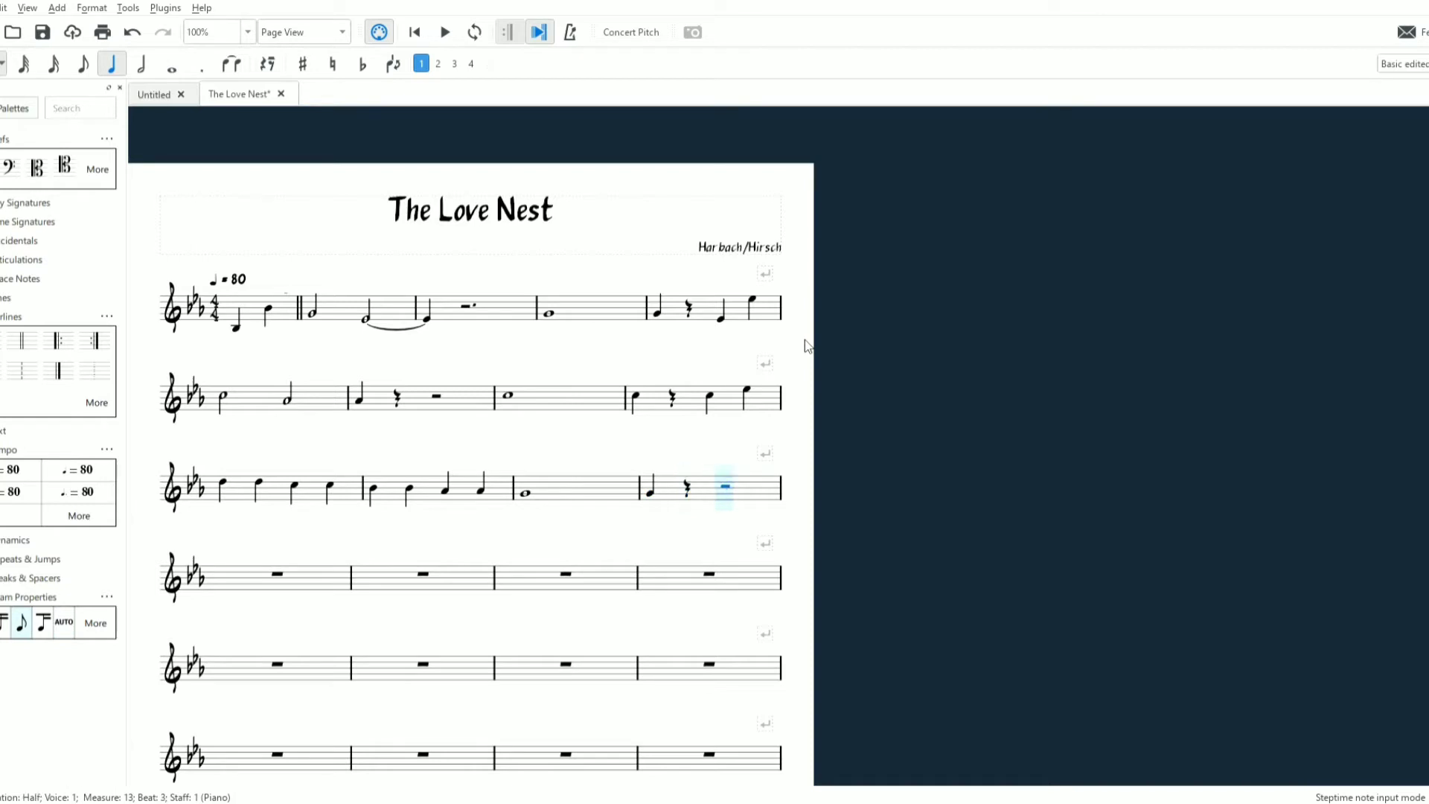
pyautogui.press('g')
pyautogui.press('b')
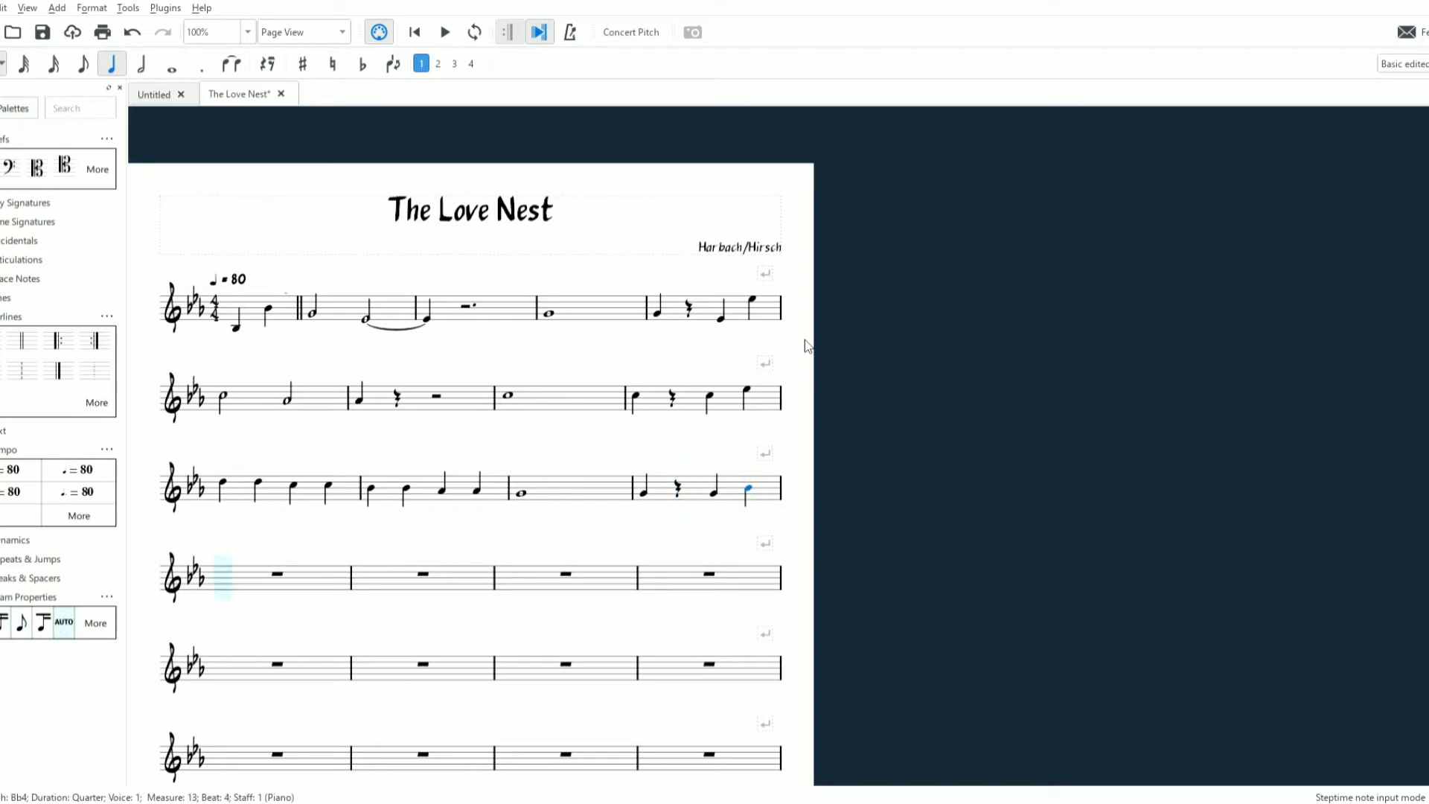
# Enter quarter notes A-flat 4, A-flat 4, G4, G4 in measure 14 and F4, F4, E-flat 4, E-flat 4 in measure 15
pyautogui.press('b')
pyautogui.press('b')
pyautogui.press('b')
pyautogui.press('b')
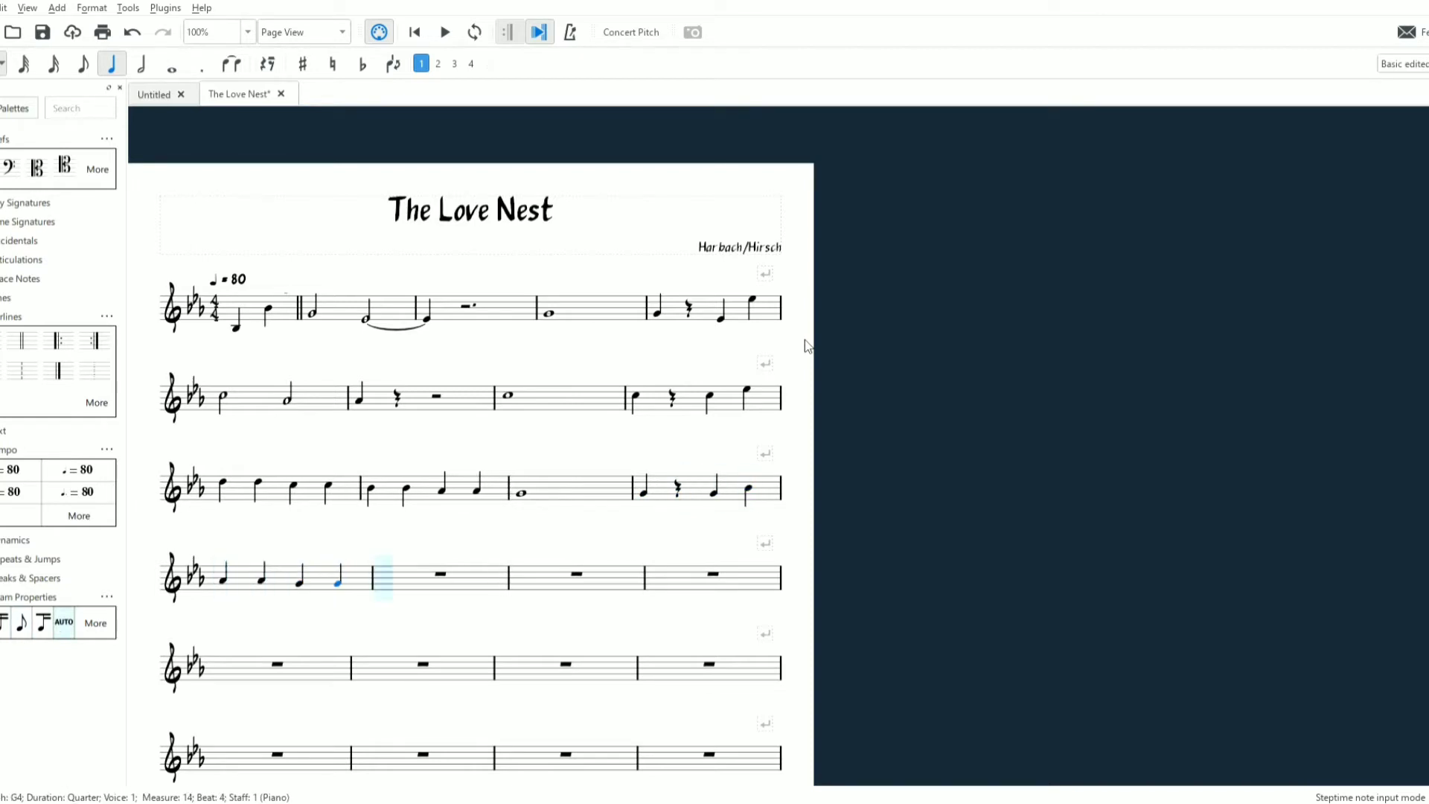
pyautogui.press('f')
pyautogui.press('f')
pyautogui.press('e')
pyautogui.press('e')
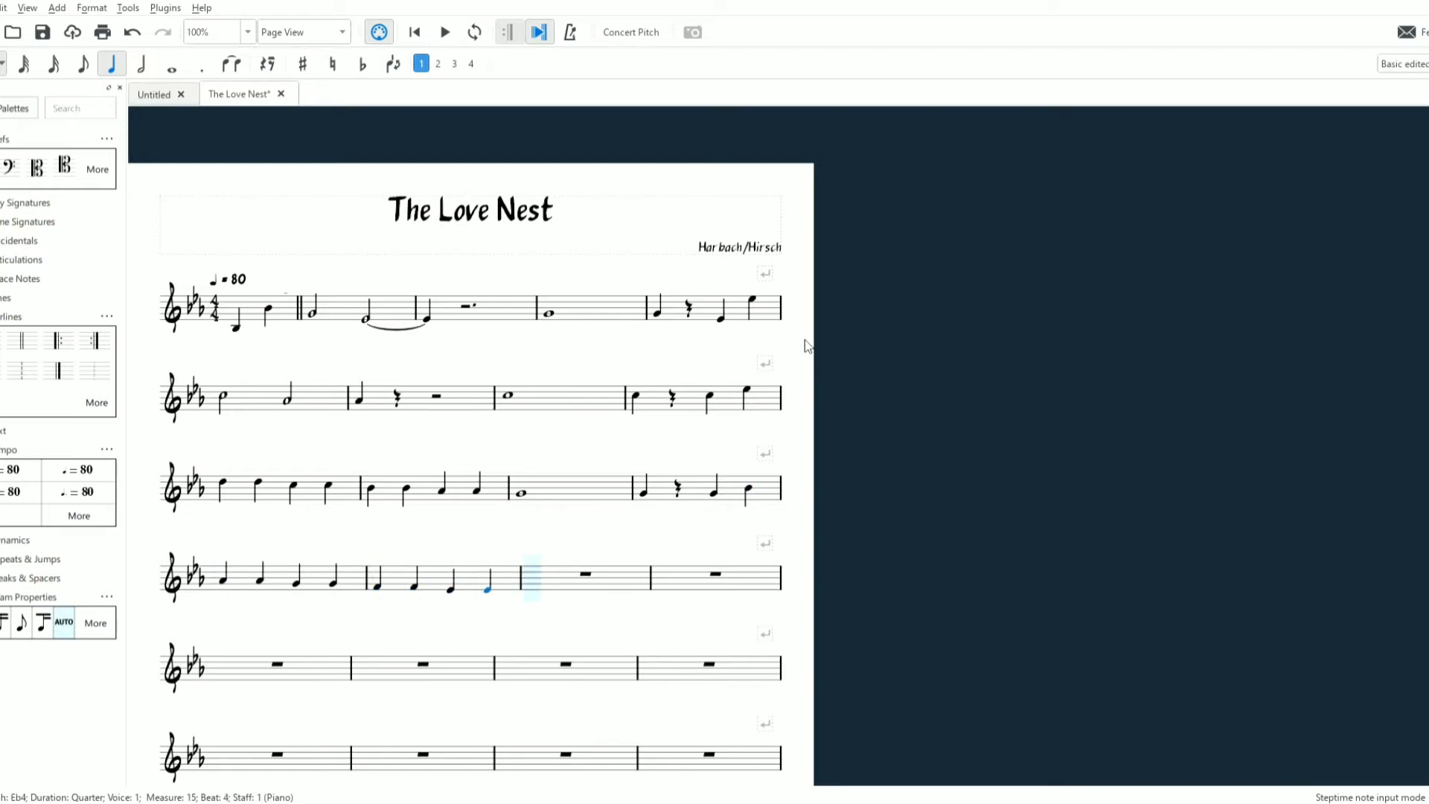
# Enter a whole note B-flat 4 in measure 16 and a quarter note B-flat 4 on beat 1 of measure 17
pyautogui.press('7')
pyautogui.press('b')
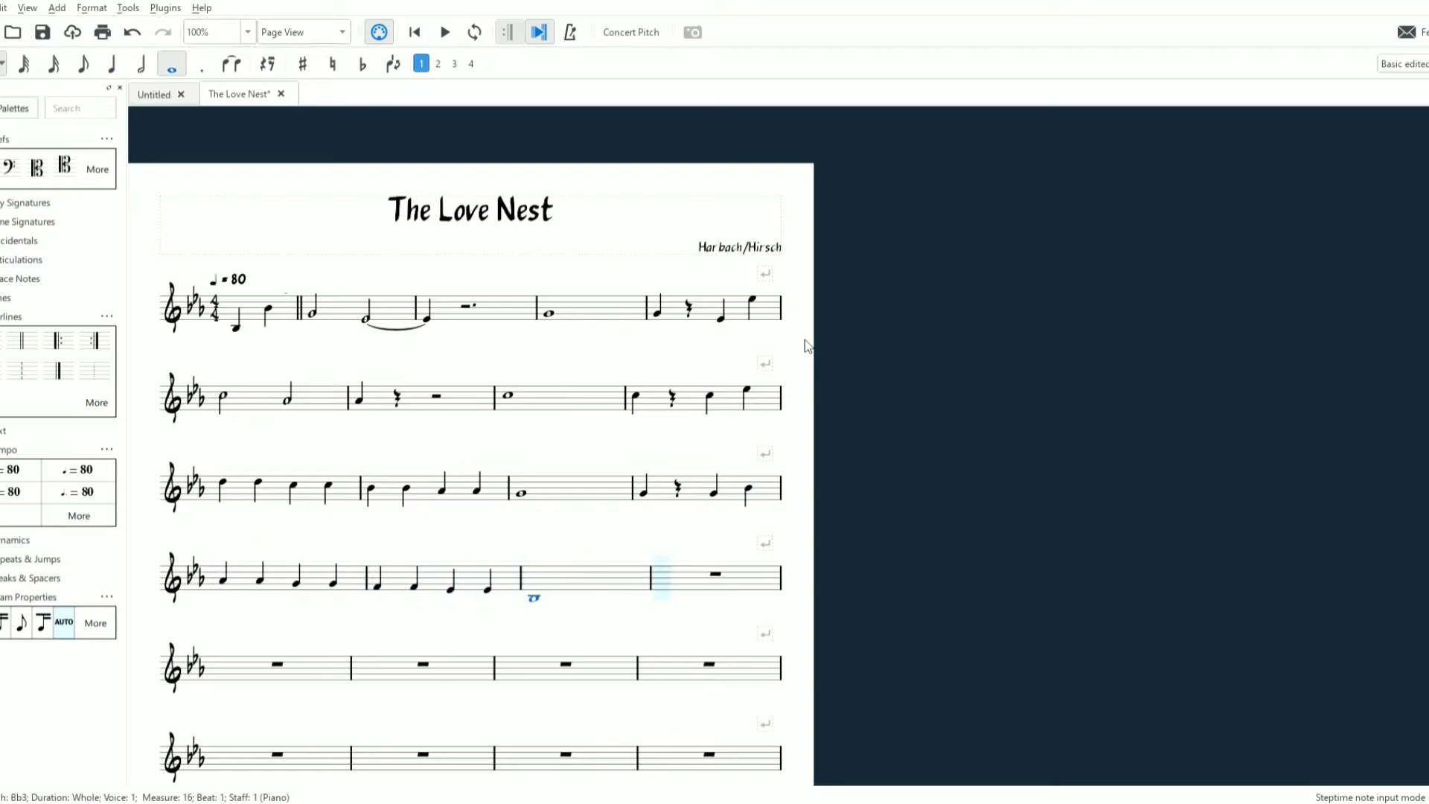
pyautogui.hotkey('ctrl', 'Up')
pyautogui.press('5')
pyautogui.press('b')
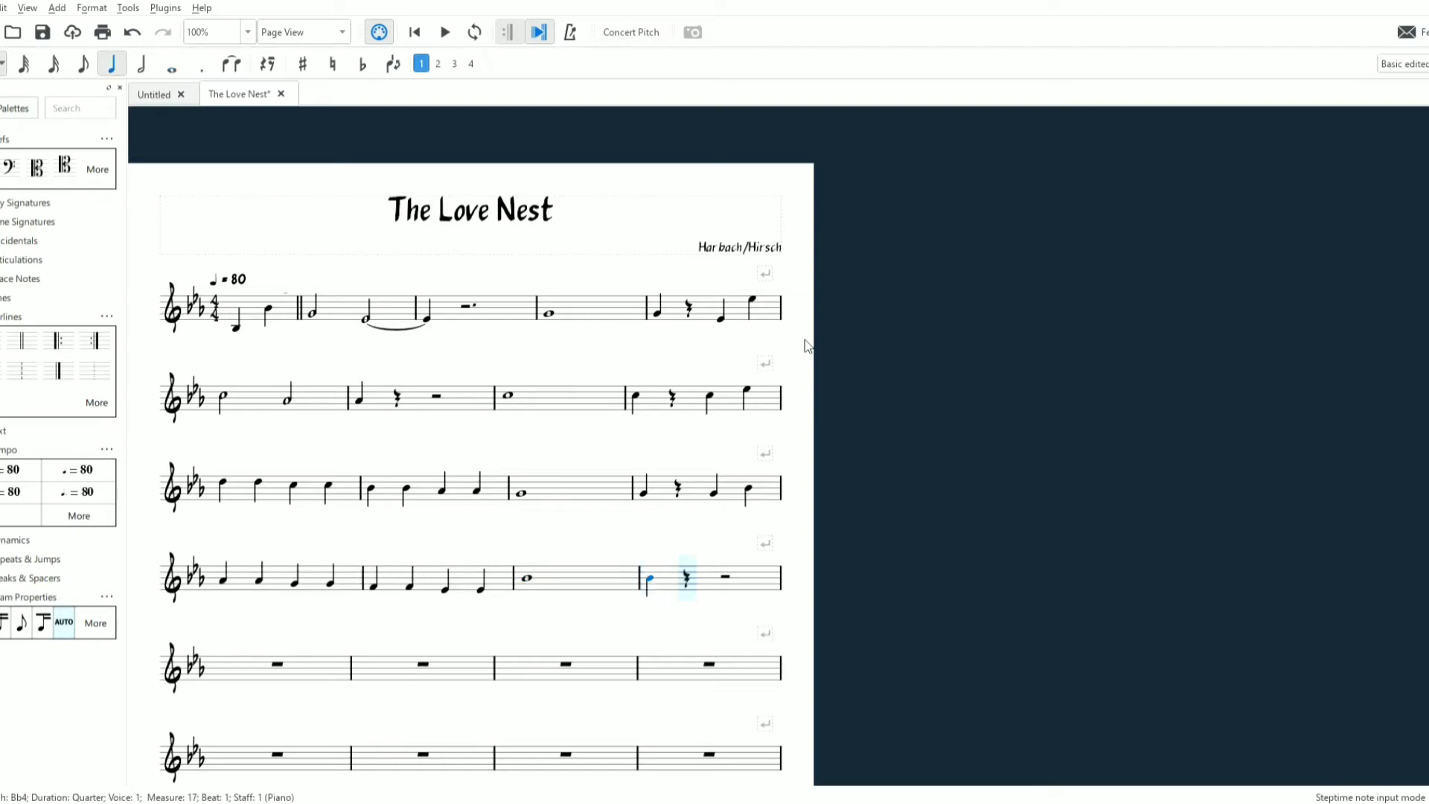
# Enter quarter notes B-flat 3 and B-flat 4 on beats 3 and 4 of measure 17, keeping a quarter rest on beat 2
pyautogui.press('Right')
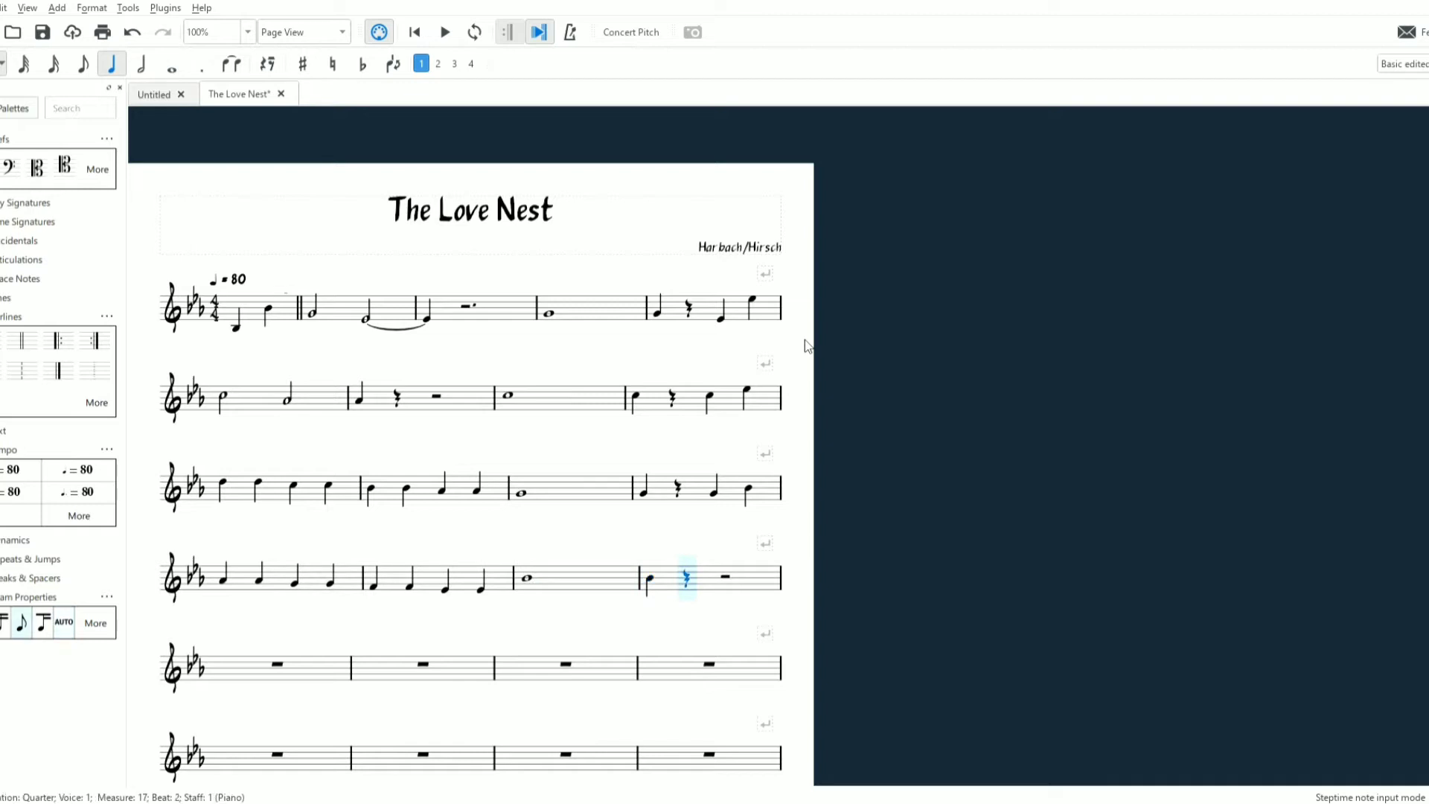
pyautogui.press('Right')
pyautogui.press('b')
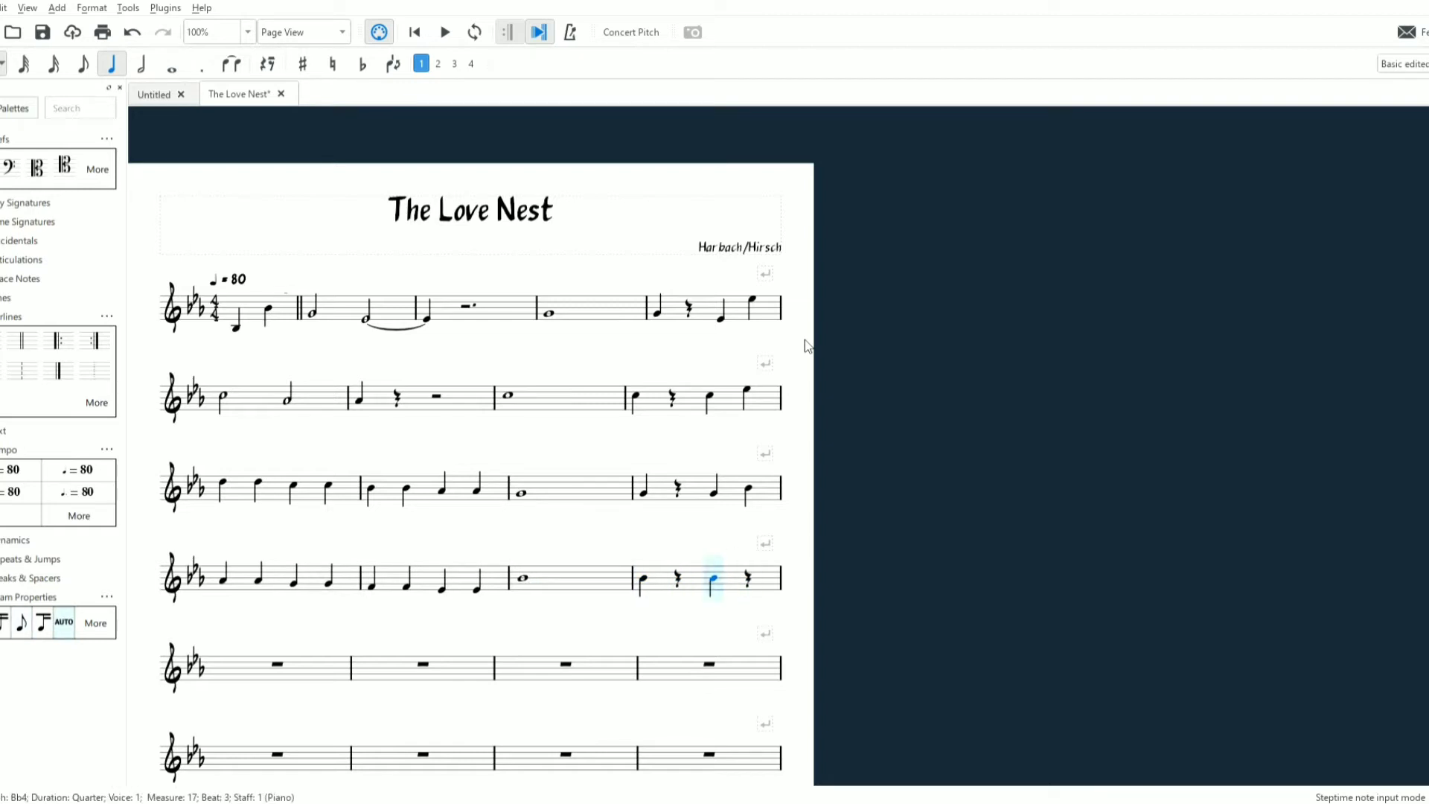
pyautogui.hotkey('ctrl', 'Down')
pyautogui.press('Right')
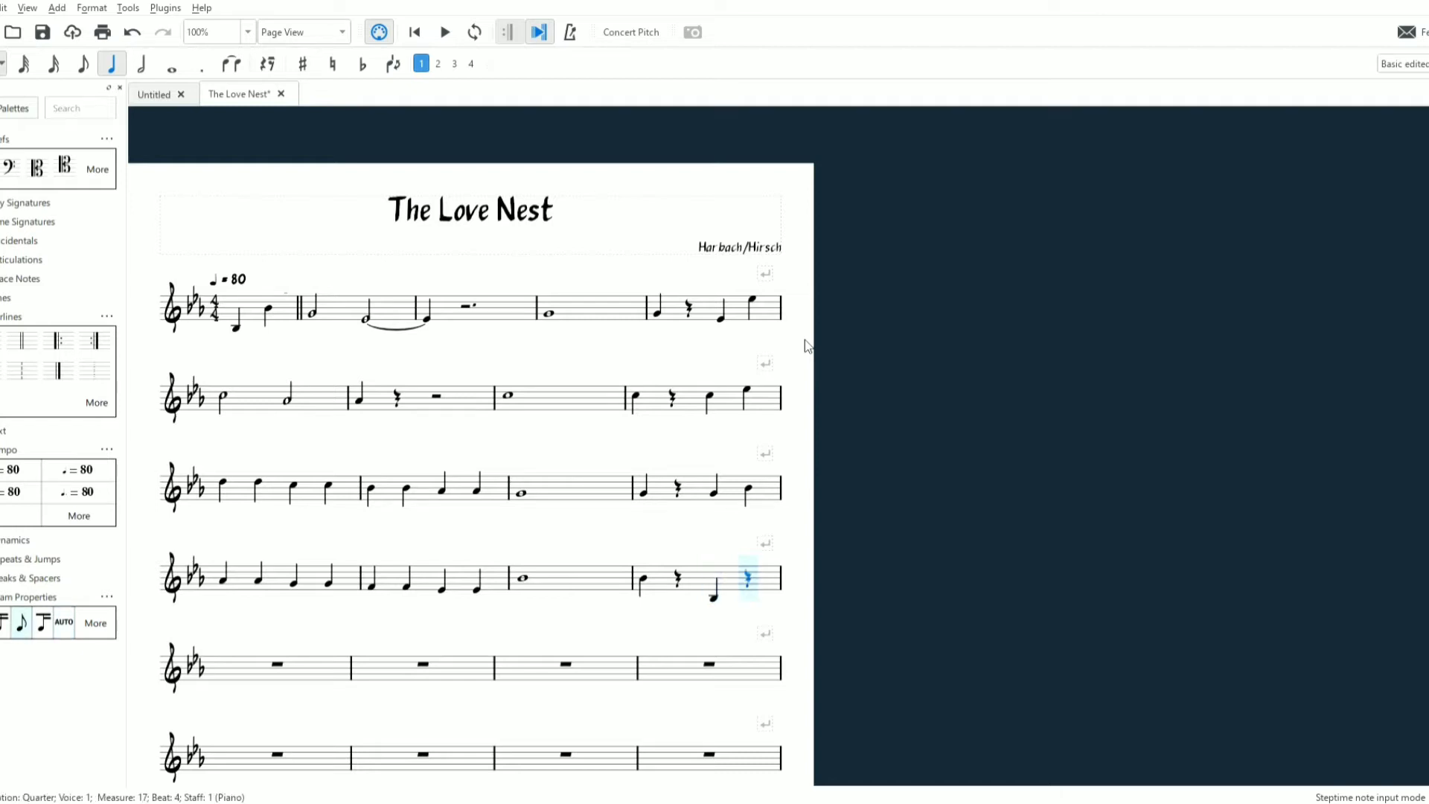
pyautogui.press('b')
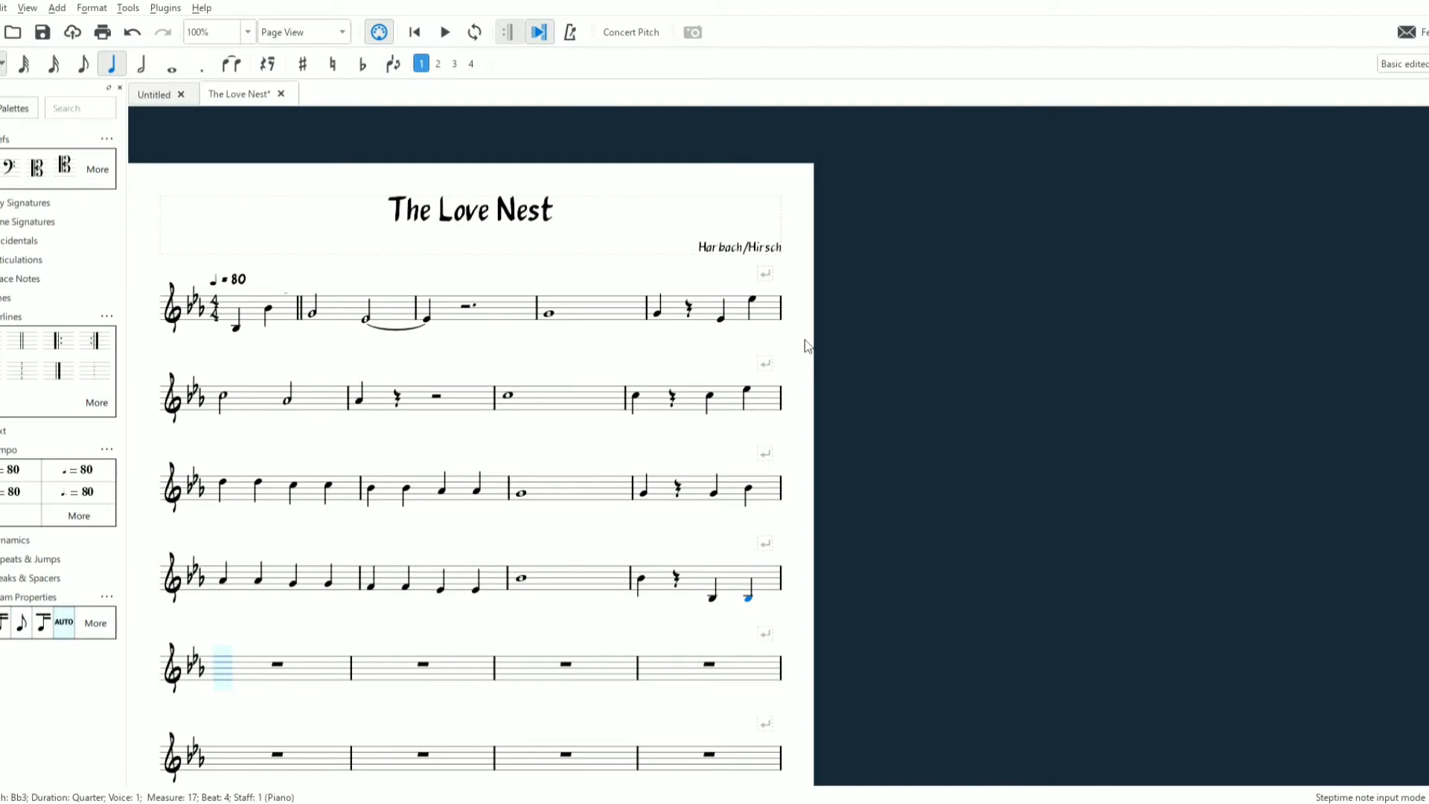
pyautogui.press('Left')
pyautogui.hotkey('ctrl', 'Up')
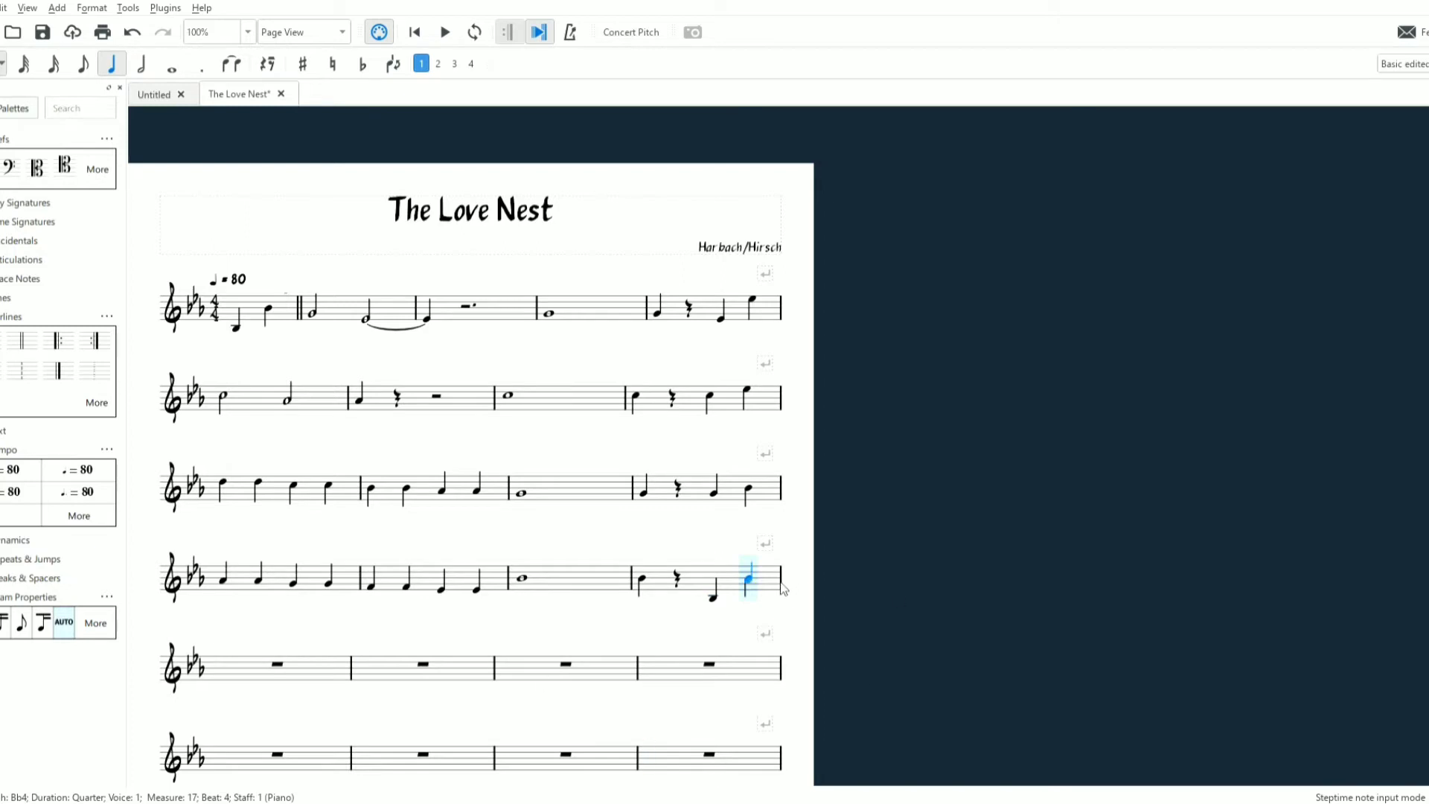
# Flip the stem of measure 17's last note down and change the barline ending that measure to a double barline
pyautogui.press('x')
pyautogui.press('Escape')
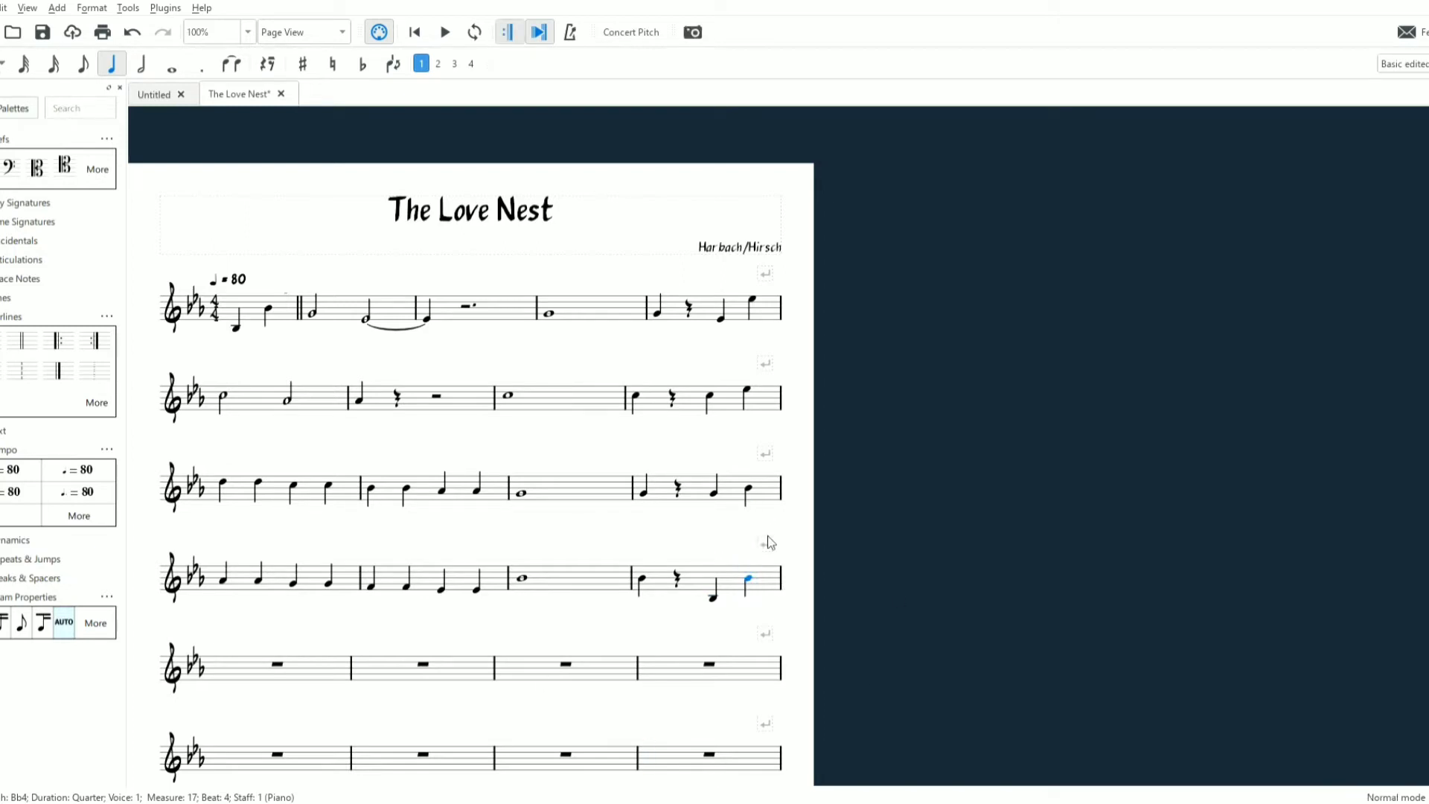
pyautogui.click(780, 584)
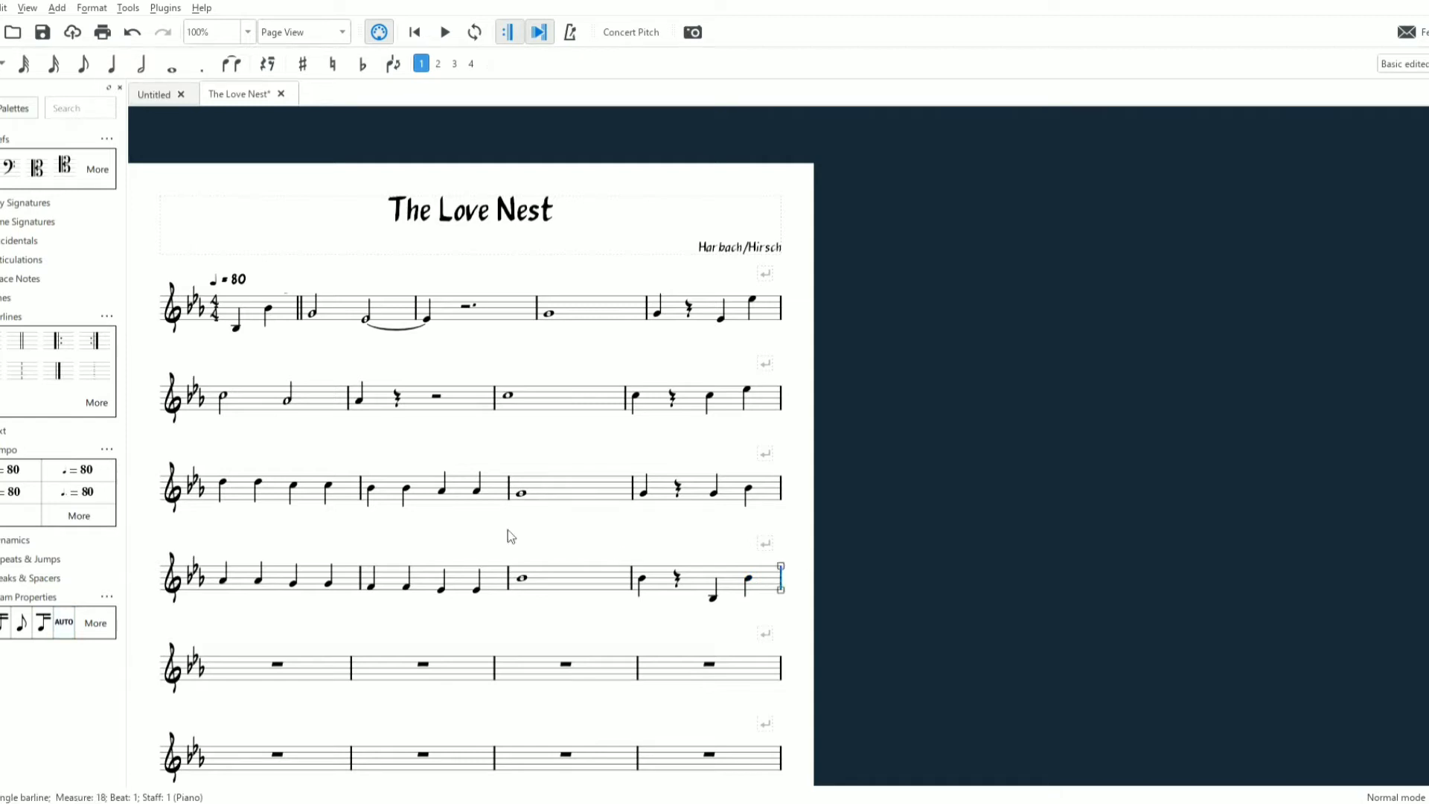
pyautogui.click(29, 347)
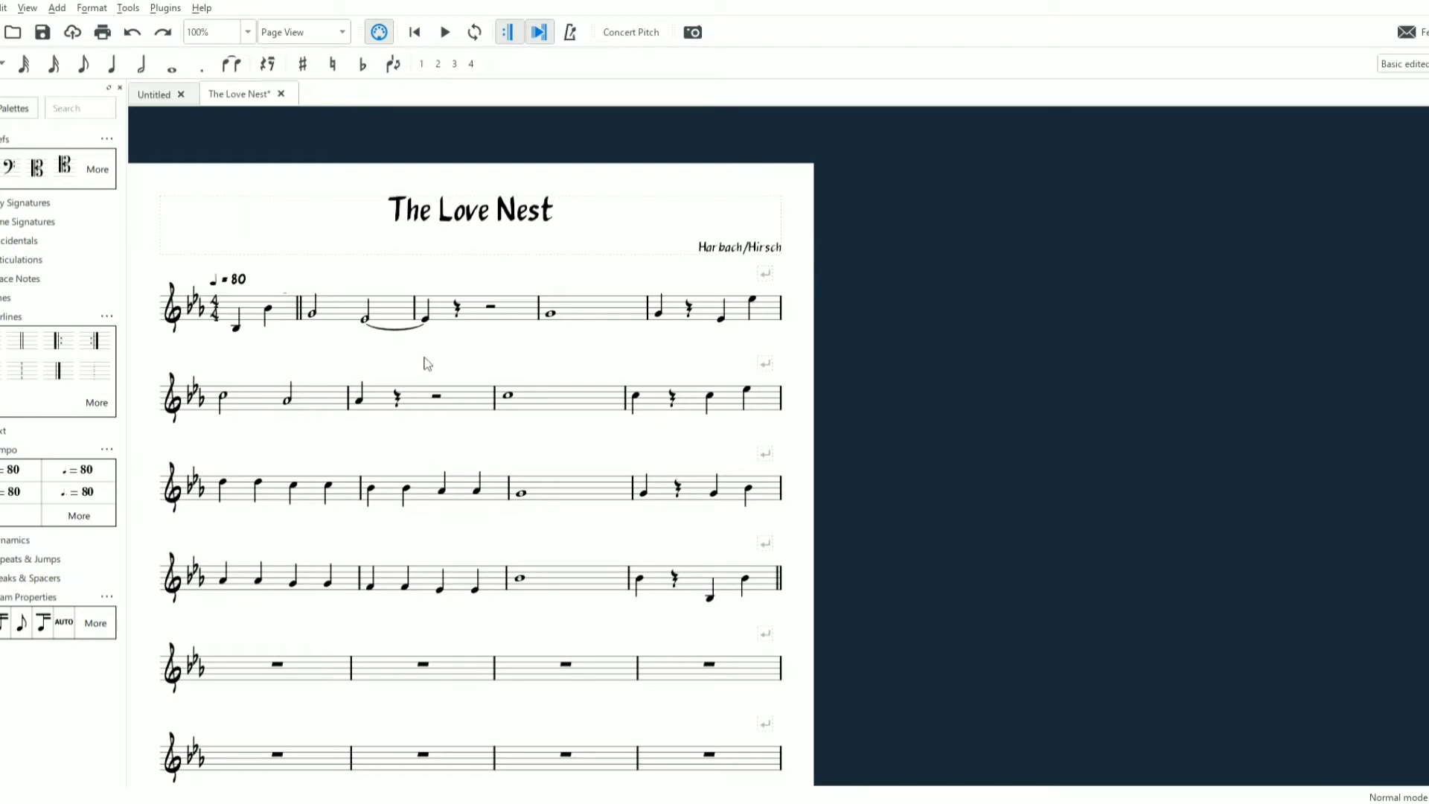
# Replace the half rest on beat 3 of measure 3 with a quarter-note triplet F4, E-flat 4, F4 and leave note input
pyautogui.click(493, 312)
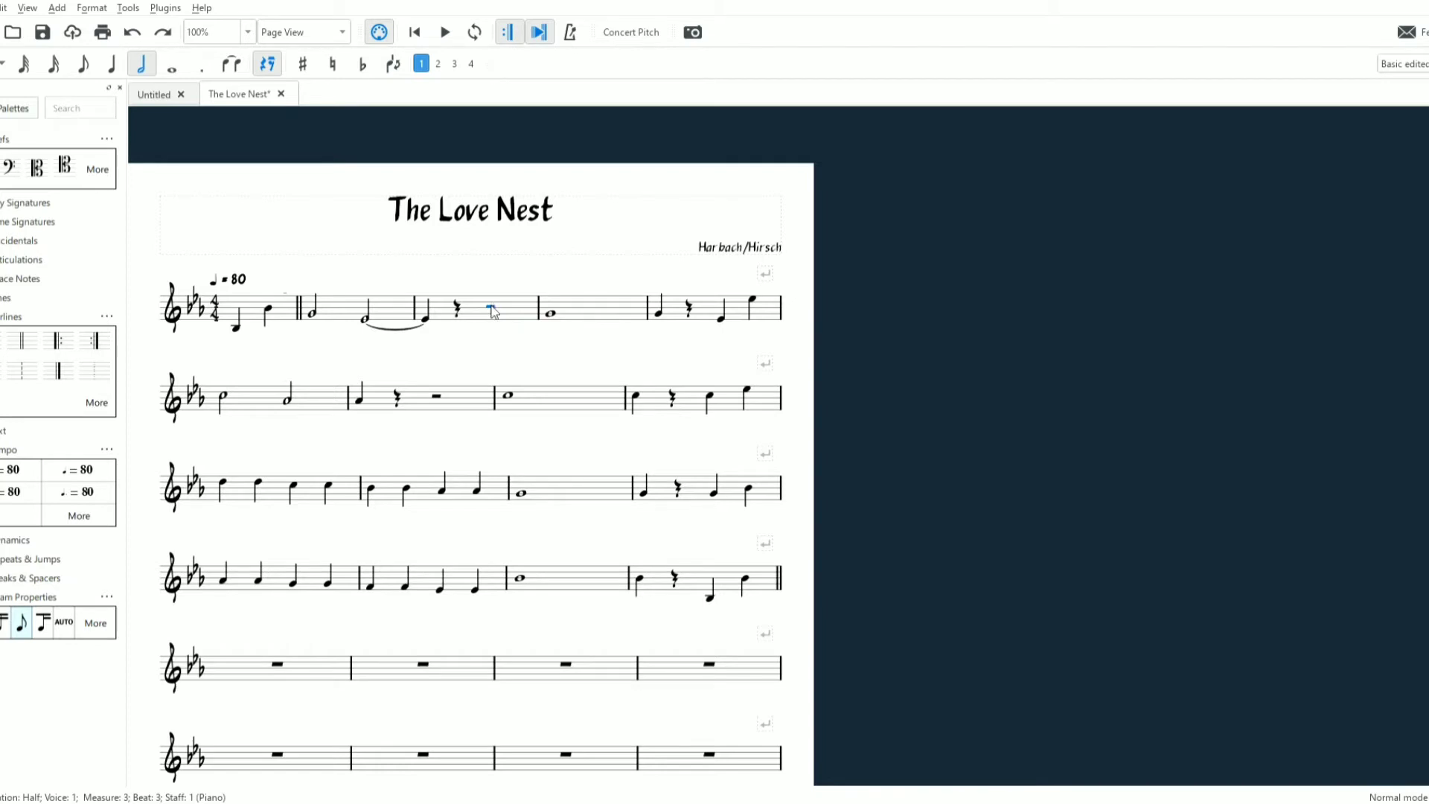
pyautogui.hotkey('ctrl', '3')
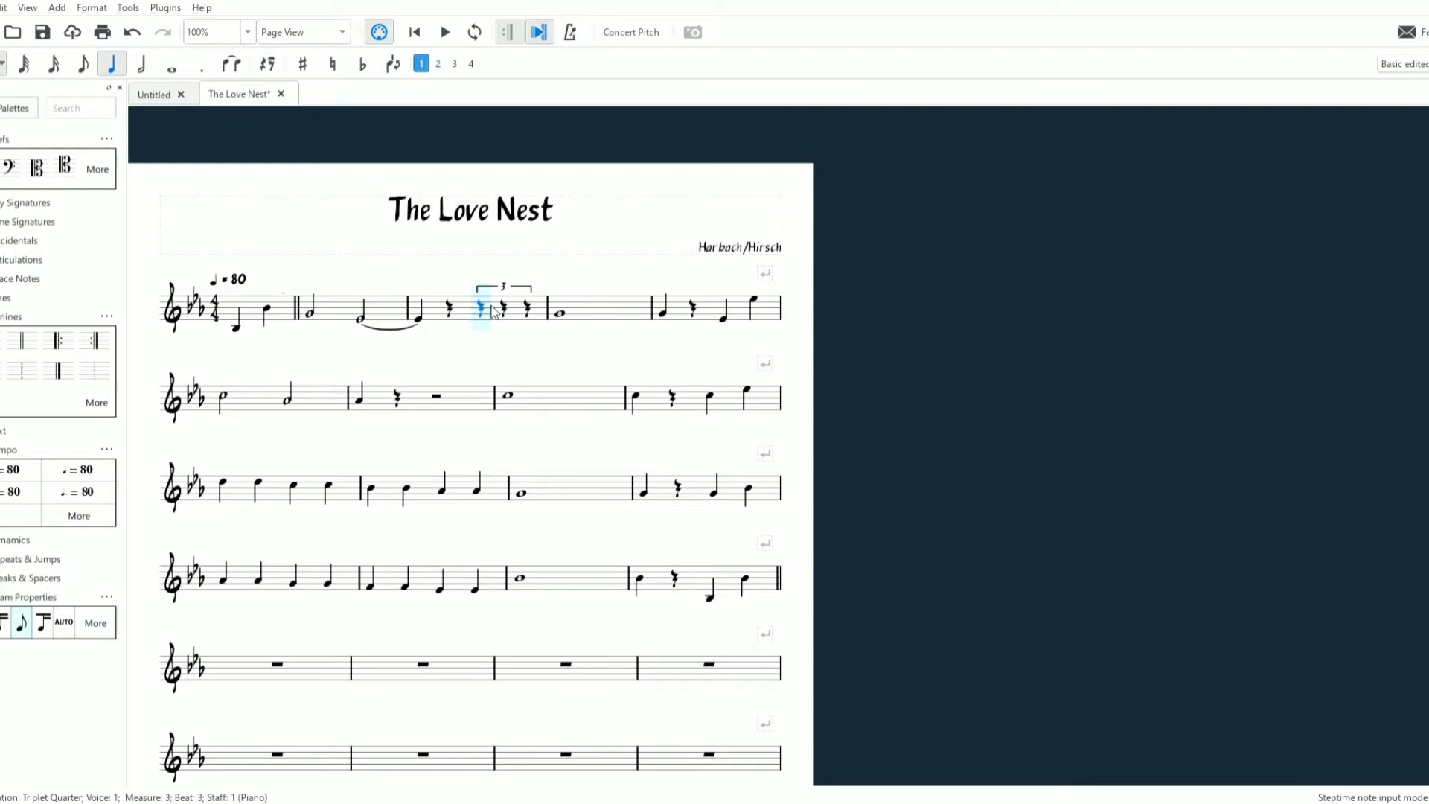
pyautogui.press('f')
pyautogui.press('e')
pyautogui.press('f')
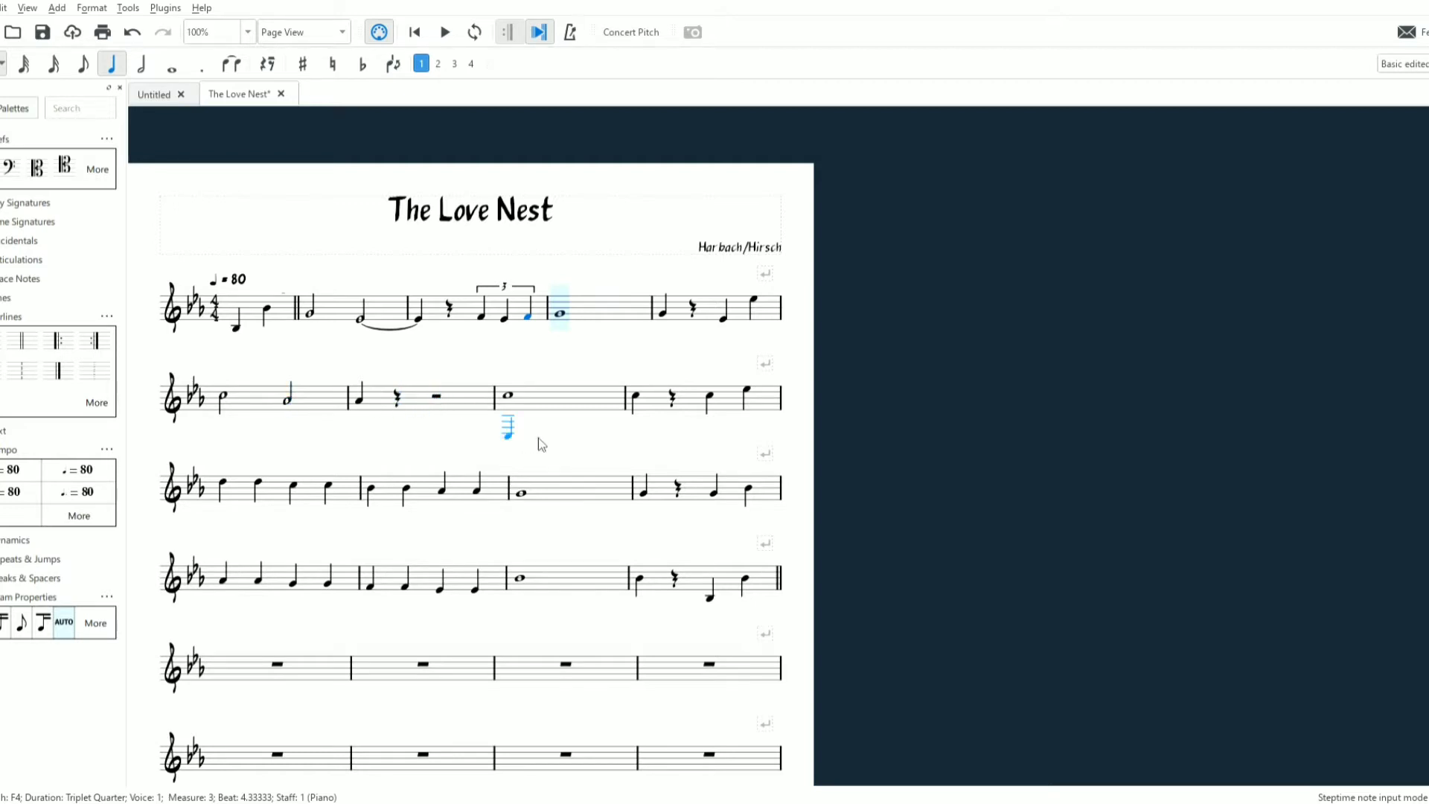
pyautogui.press('Escape')
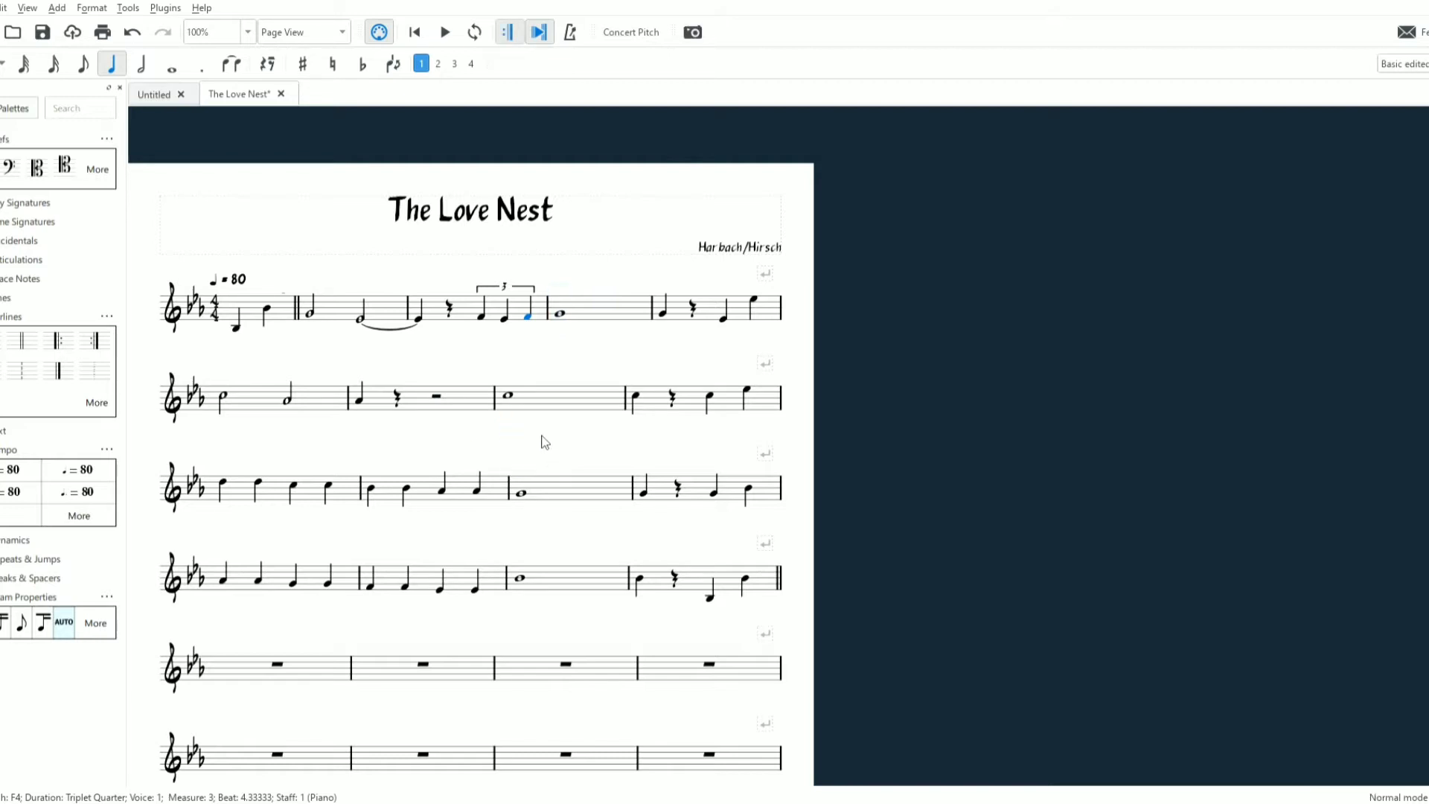
# Replace the half rest on beat 3 of measure 7 with a quarter-note triplet B-flat 4, A-flat 4, B-flat 4 and leave note input
pyautogui.click(438, 401)
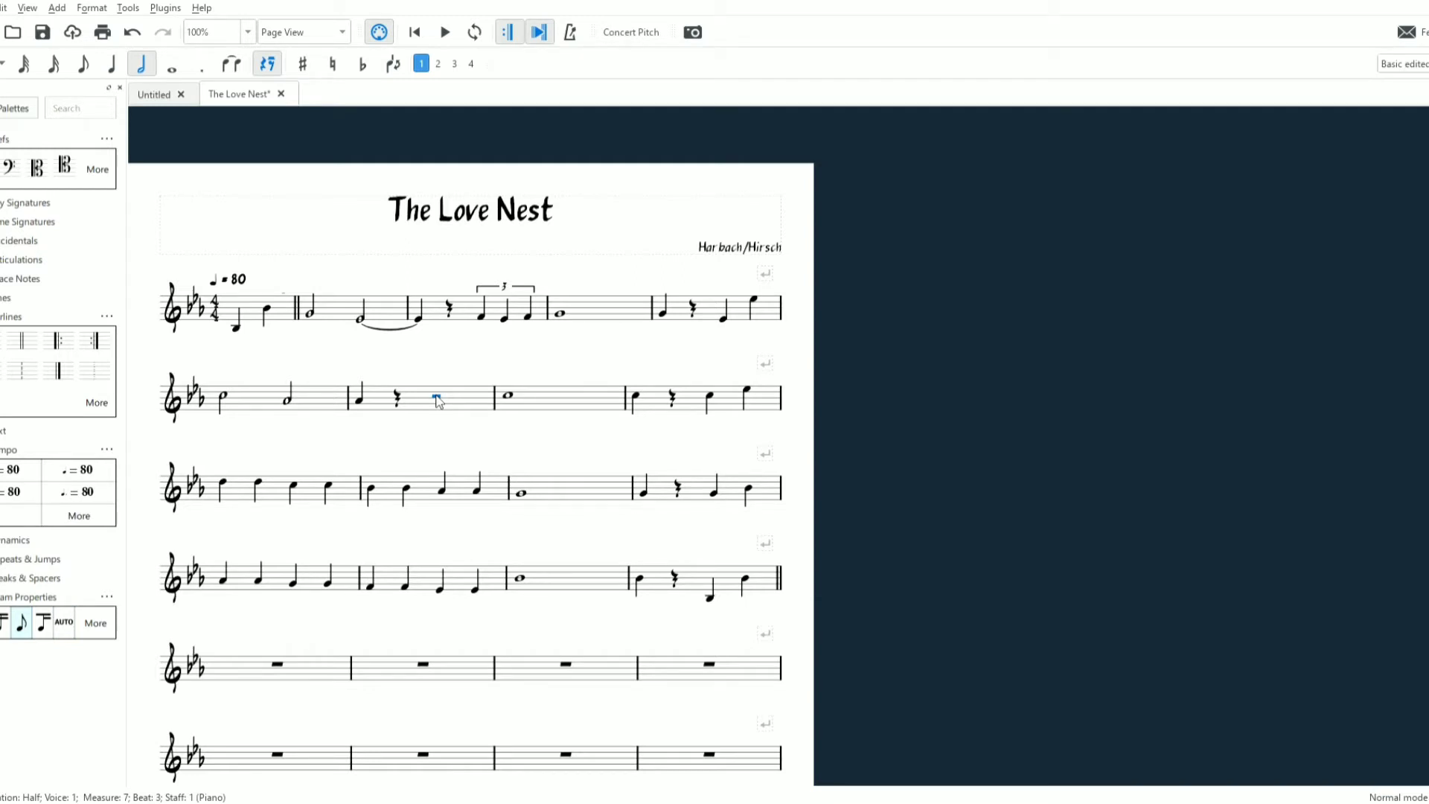
pyautogui.hotkey('ctrl', '3')
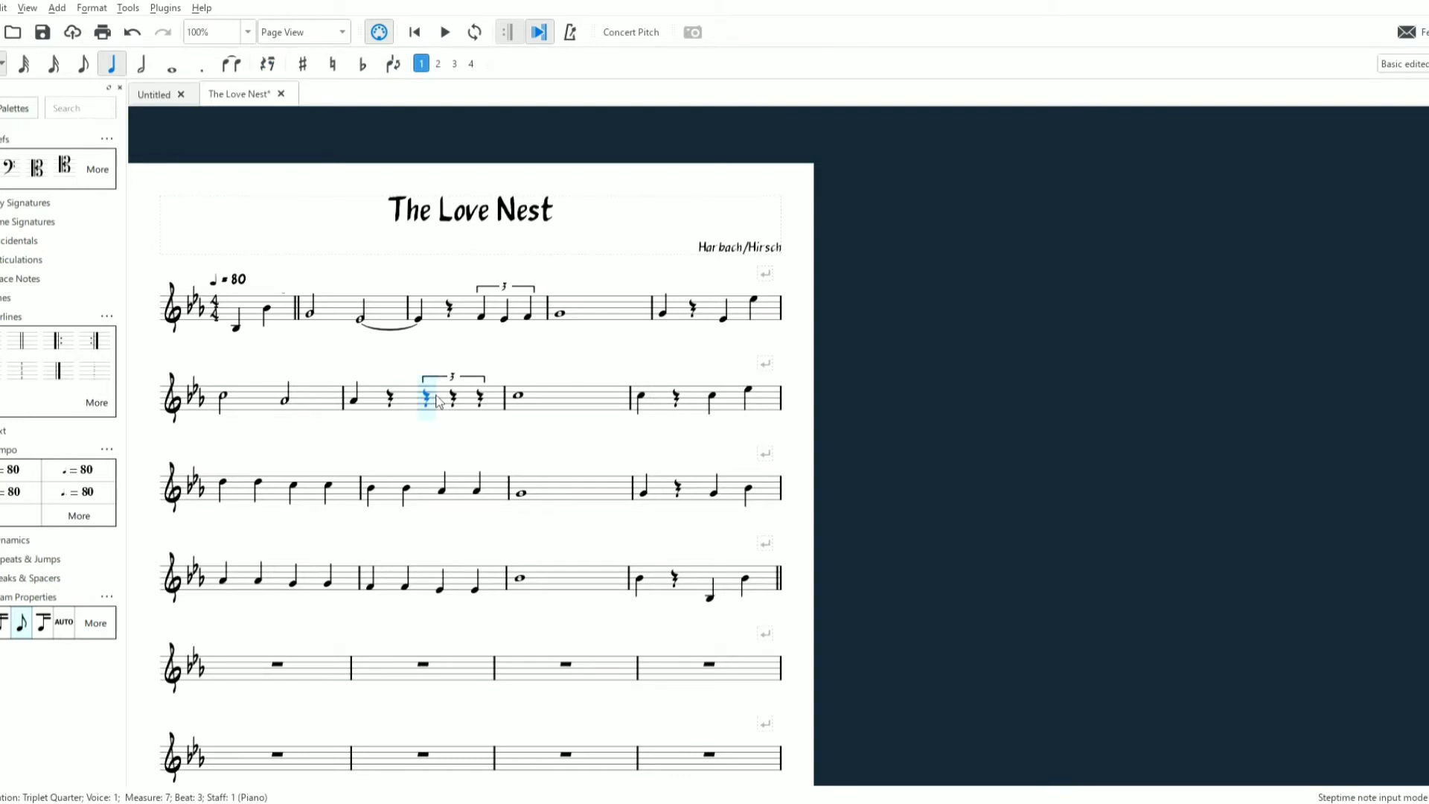
pyautogui.press('b')
pyautogui.press('b')
pyautogui.press('b')
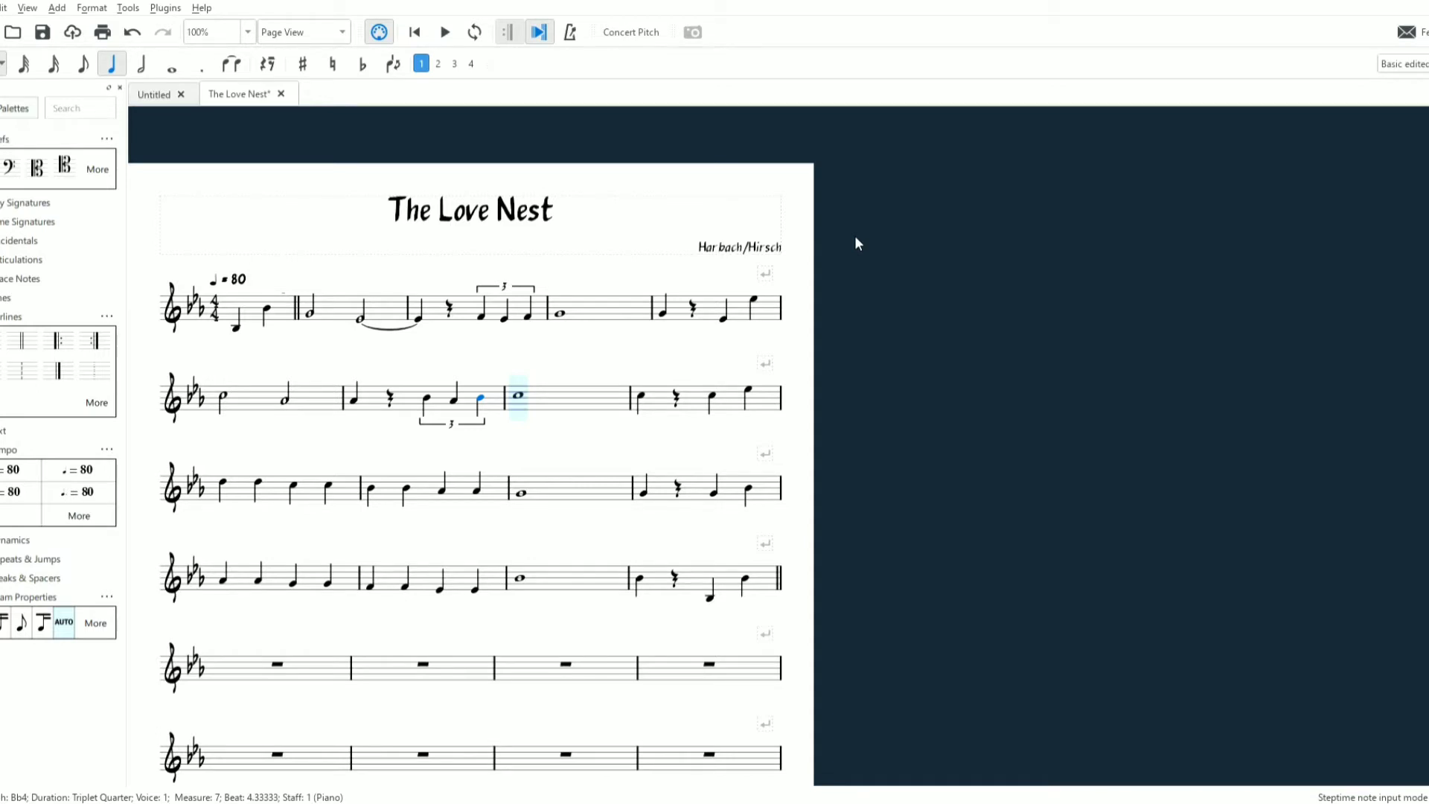
pyautogui.click(363, 306)
pyautogui.press('Escape')
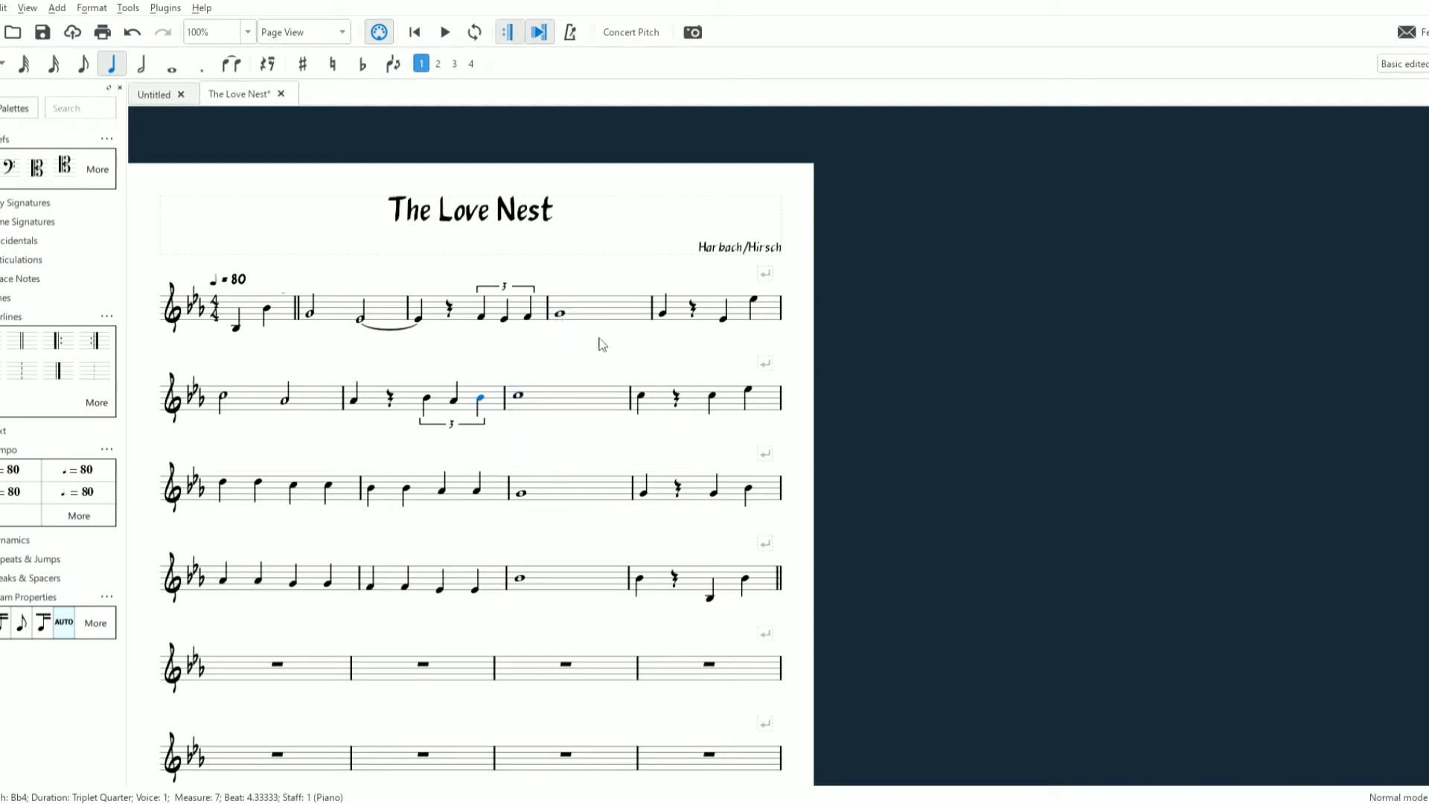
# Tie the whole note G4 in measure 4 into measure 5 and the half note A-flat 4 in measure 6 into measure 7
pyautogui.click(560, 316)
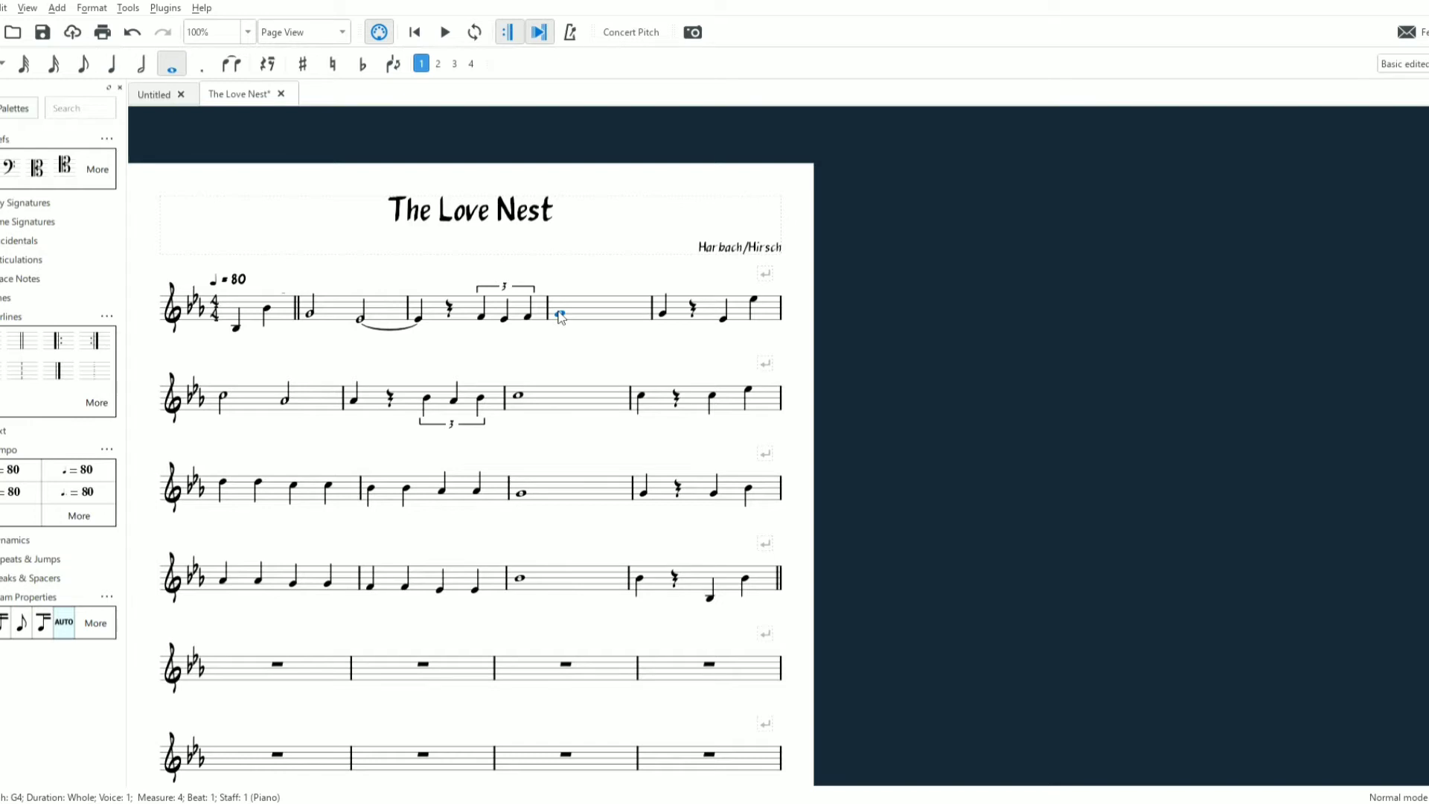
pyautogui.click(235, 68)
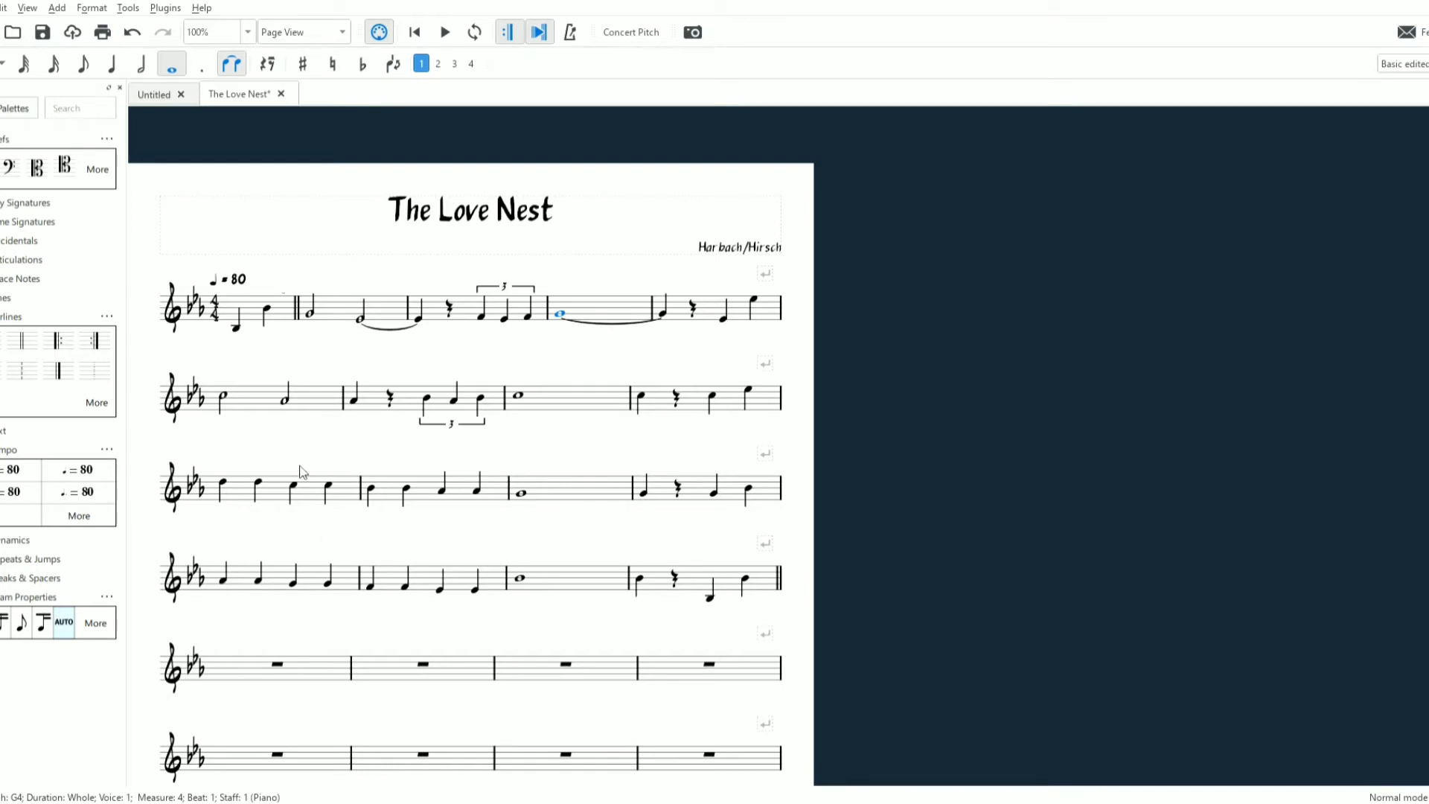
pyautogui.click(283, 403)
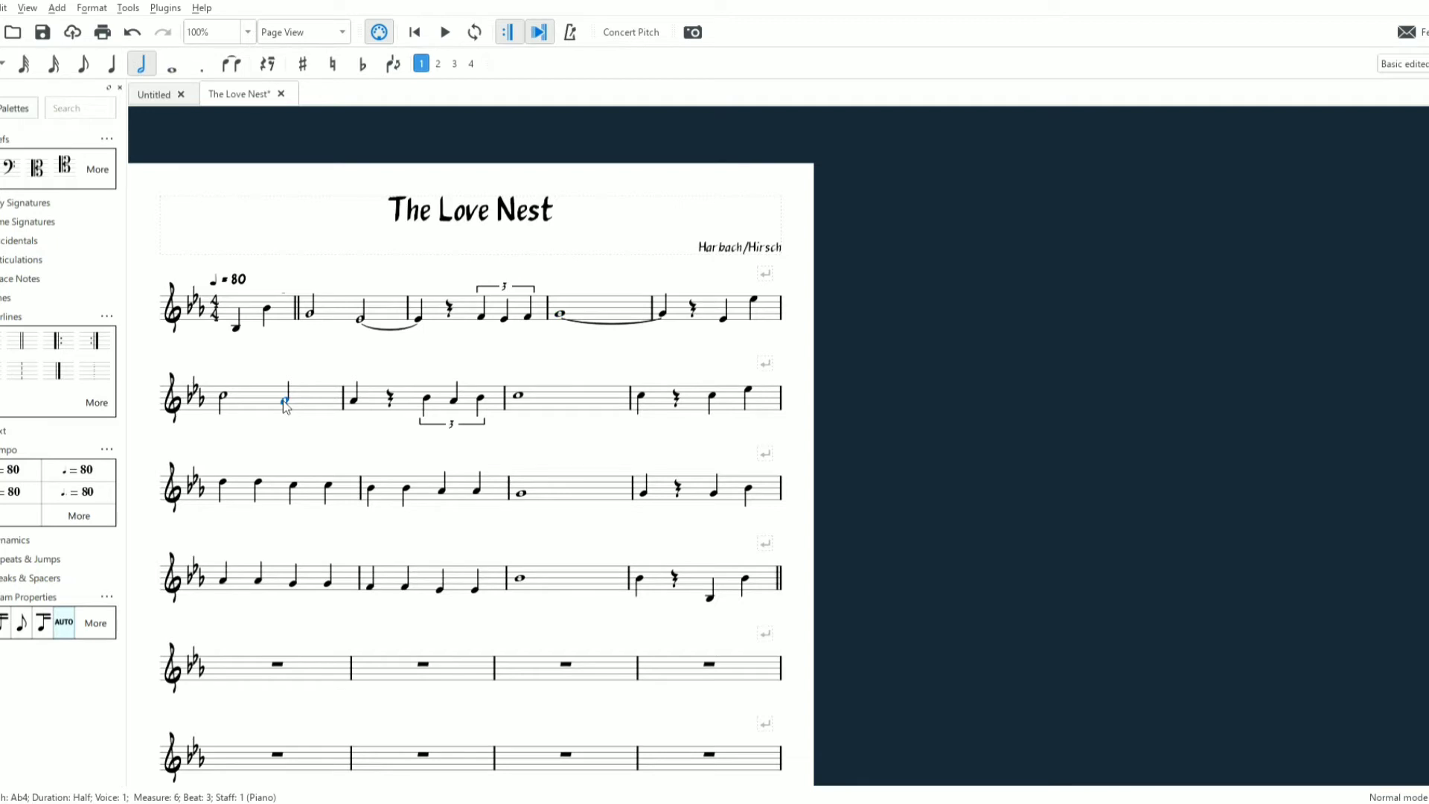
pyautogui.click(233, 67)
# Tie the whole note C5 in measure 8 to the first note of measure 9
pyautogui.press('Right')
pyautogui.press('Right')
pyautogui.press('Right')
pyautogui.press('Right')
pyautogui.press('Right')
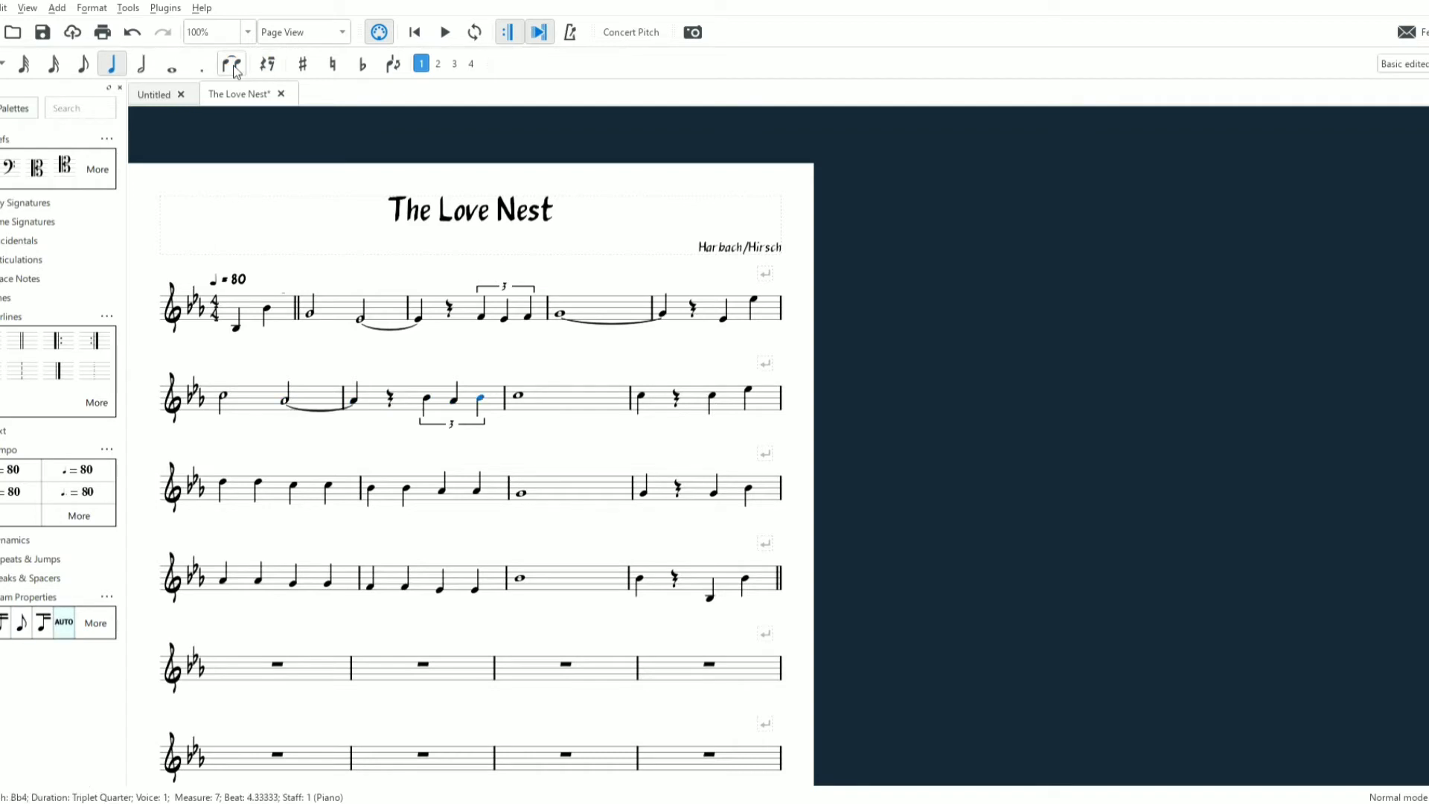
pyautogui.press('Right')
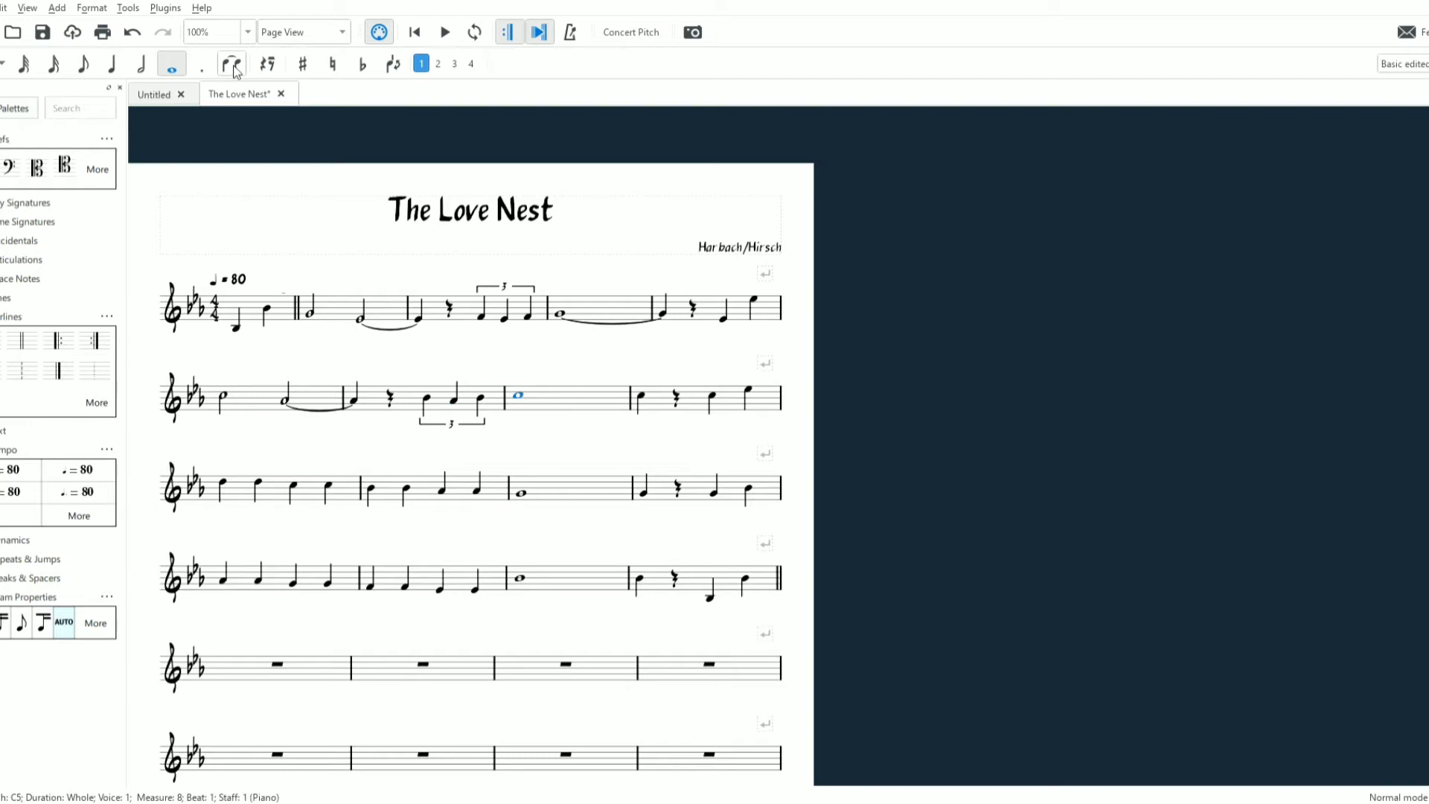
pyautogui.click(233, 67)
# Tie the whole note G4 in measure 12 to the first note of measure 13
pyautogui.press('Right')
pyautogui.press('Right')
pyautogui.press('Right')
pyautogui.press('Right')
pyautogui.press('Right')
pyautogui.press('Right')
pyautogui.press('Right')
pyautogui.press('Right')
pyautogui.press('Right')
pyautogui.press('Right')
pyautogui.press('Right')
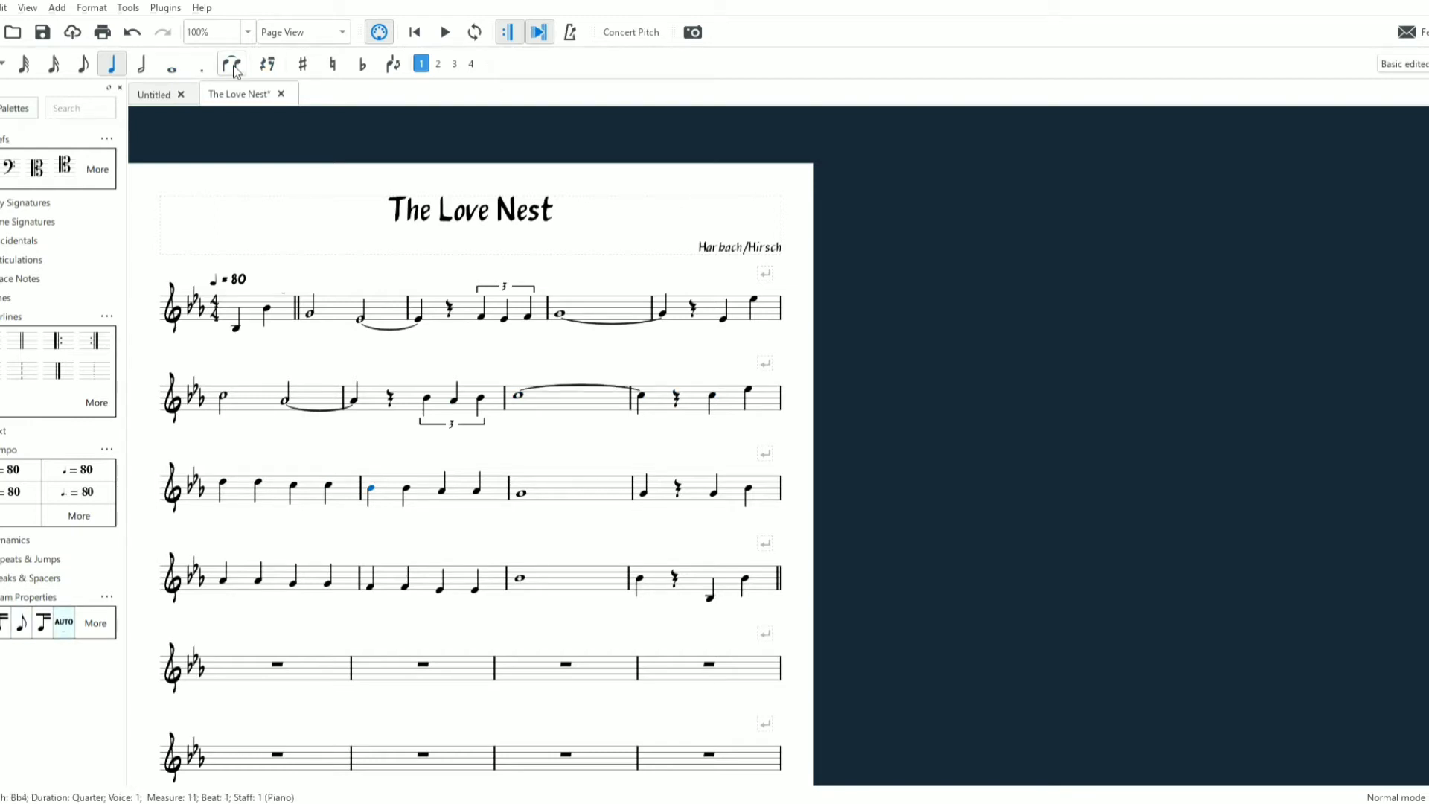
pyautogui.press('Right')
pyautogui.press('Right')
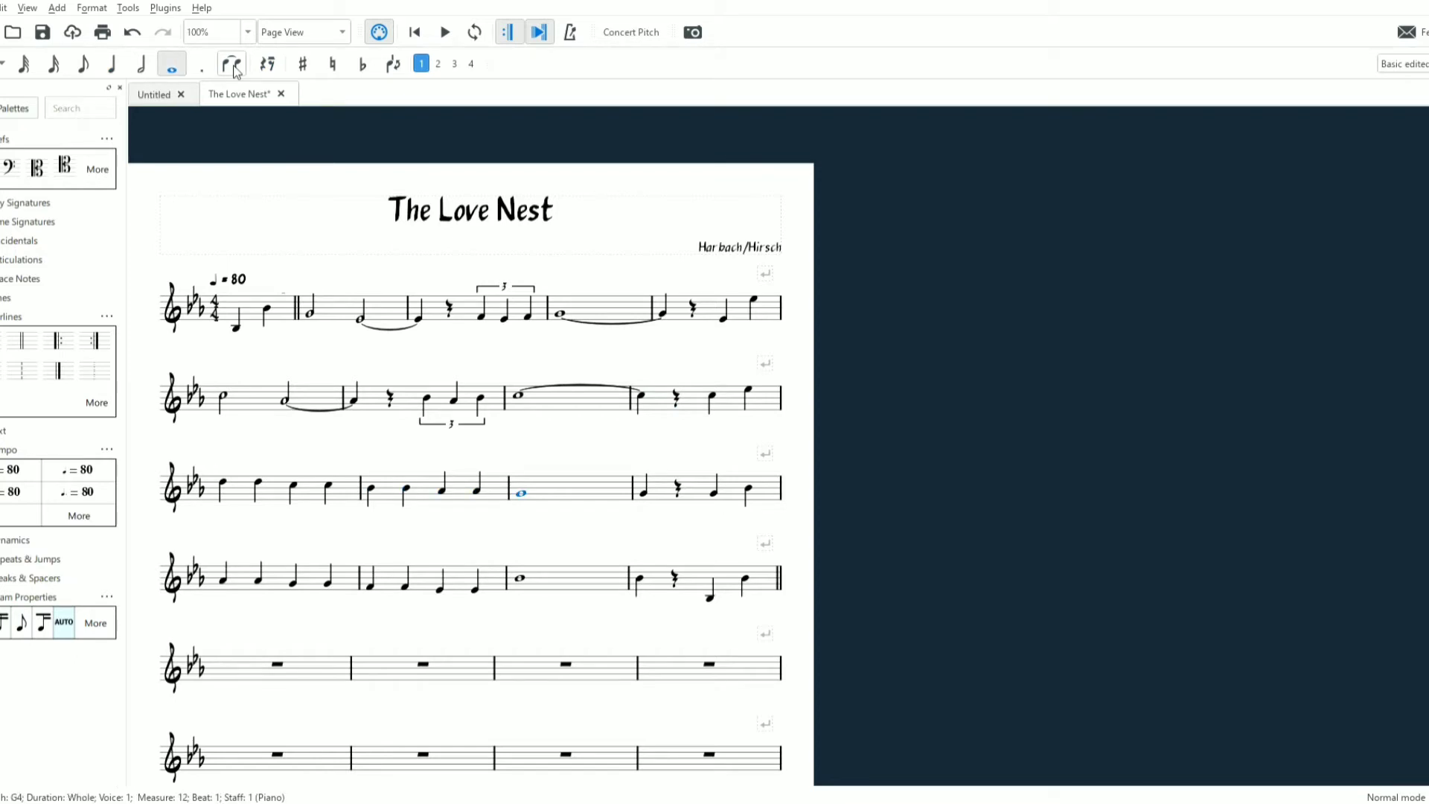
pyautogui.click(233, 67)
# Tie the whole note B-flat 4 in measure 16 to the first note of measure 17
pyautogui.press('Right')
pyautogui.press('Right')
pyautogui.press('Right')
pyautogui.press('Right')
pyautogui.press('Right')
pyautogui.press('Right')
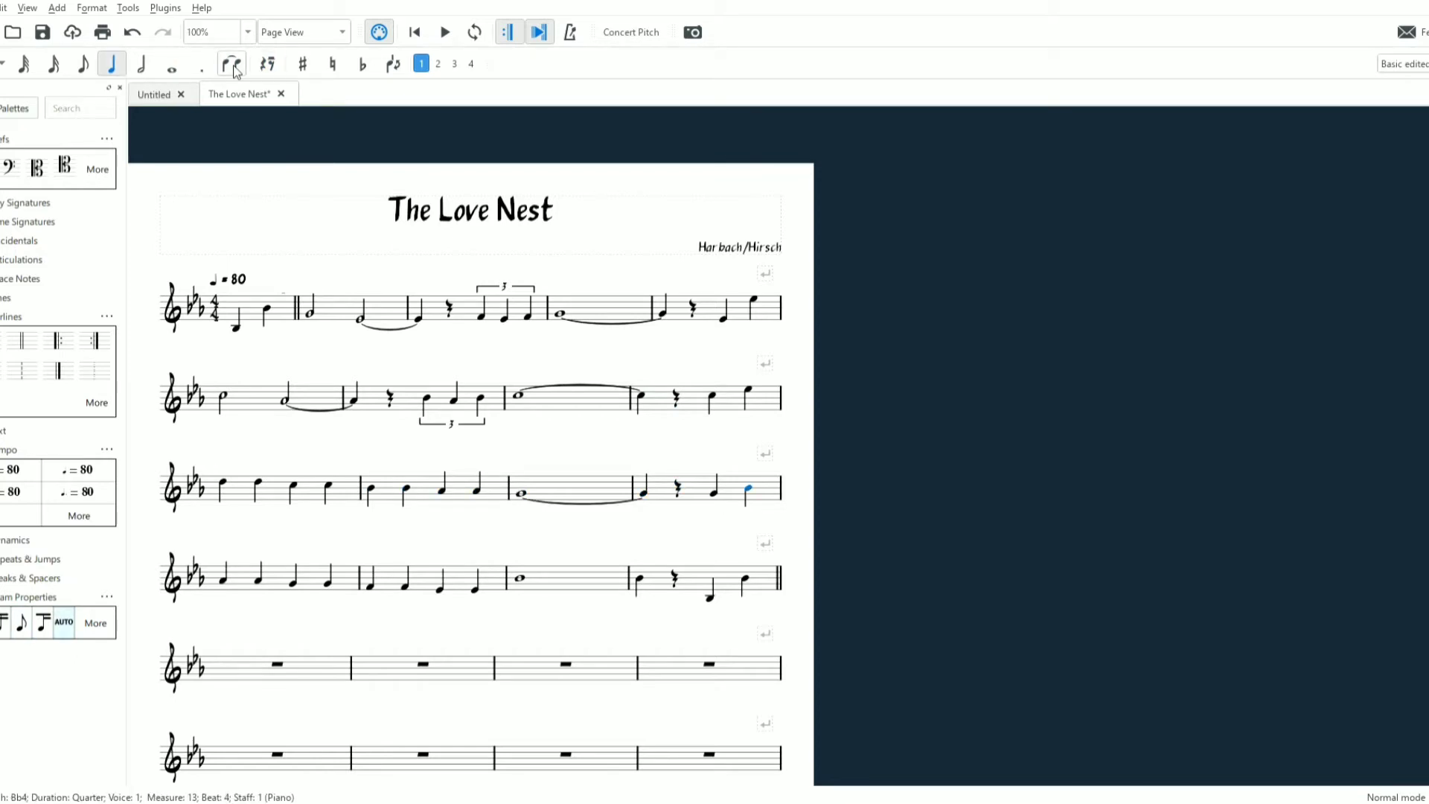
pyautogui.press('Right')
pyautogui.press('Right')
pyautogui.press('Right')
pyautogui.press('Right')
pyautogui.press('Right')
pyautogui.press('Right')
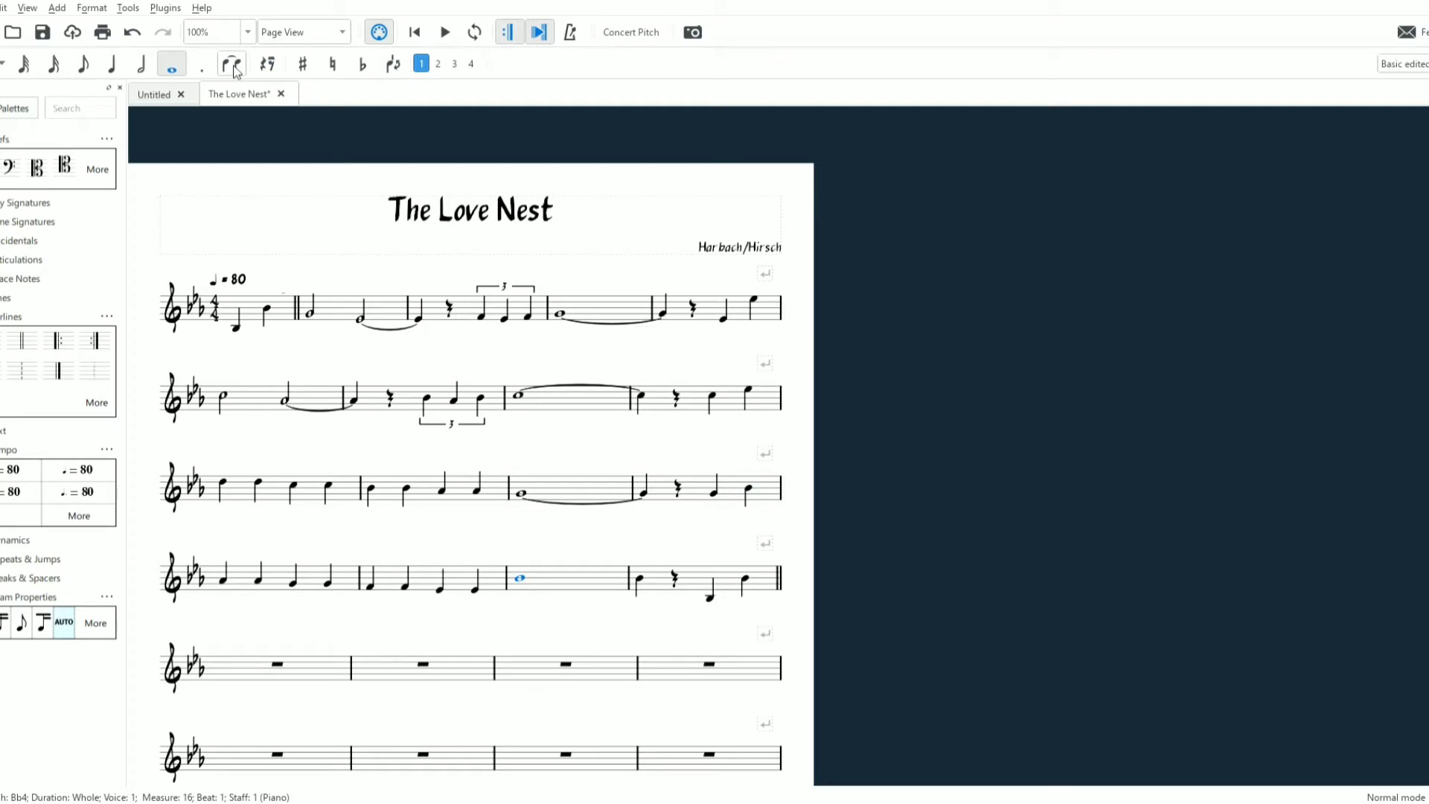
pyautogui.click(235, 69)
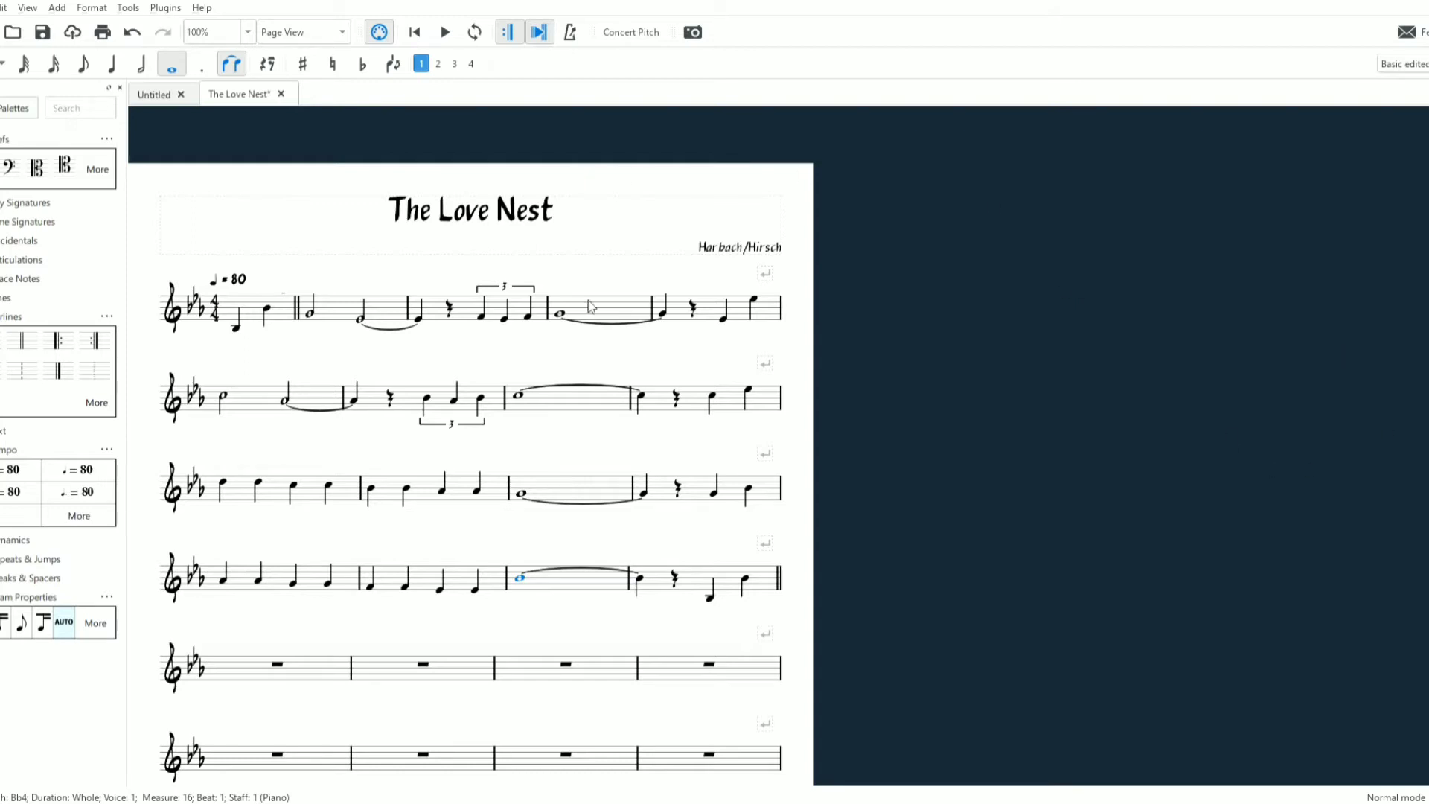
pyautogui.click(310, 314)
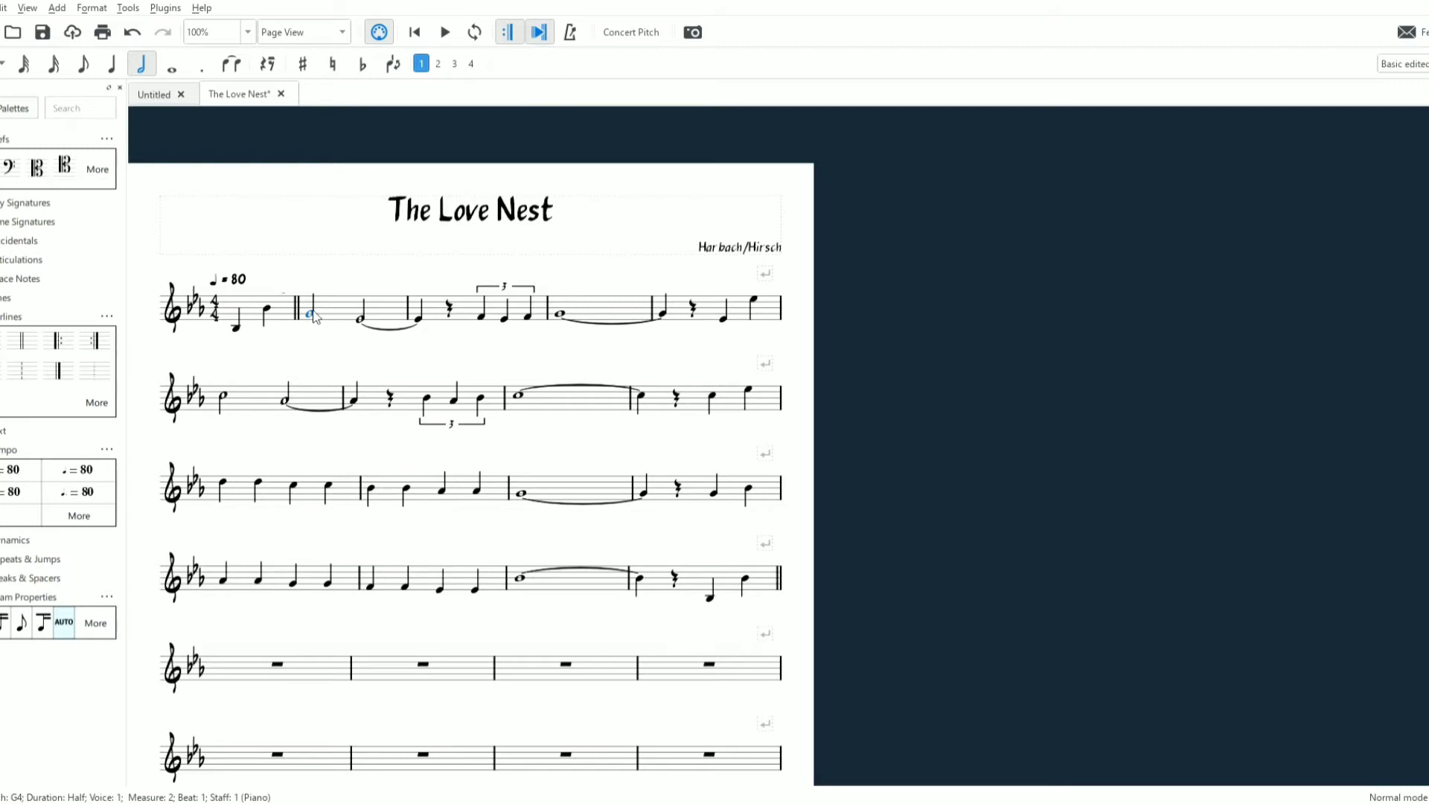
pyautogui.hotkey('ctrl', 'k')
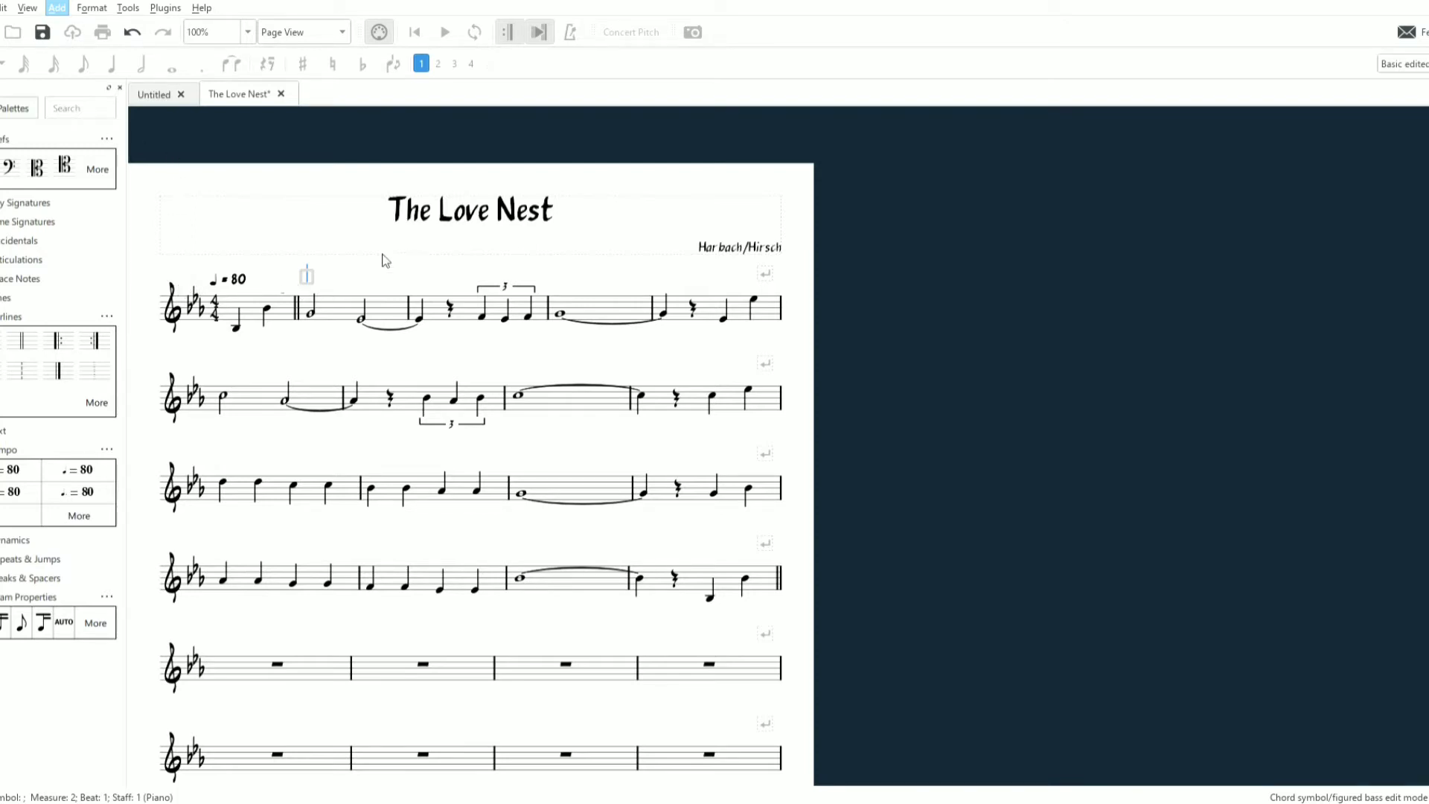
pyautogui.press('Escape')
# Add the chord symbol Eb6 above the half note G4 on beat 1 of measure 2
pyautogui.click(310, 314)
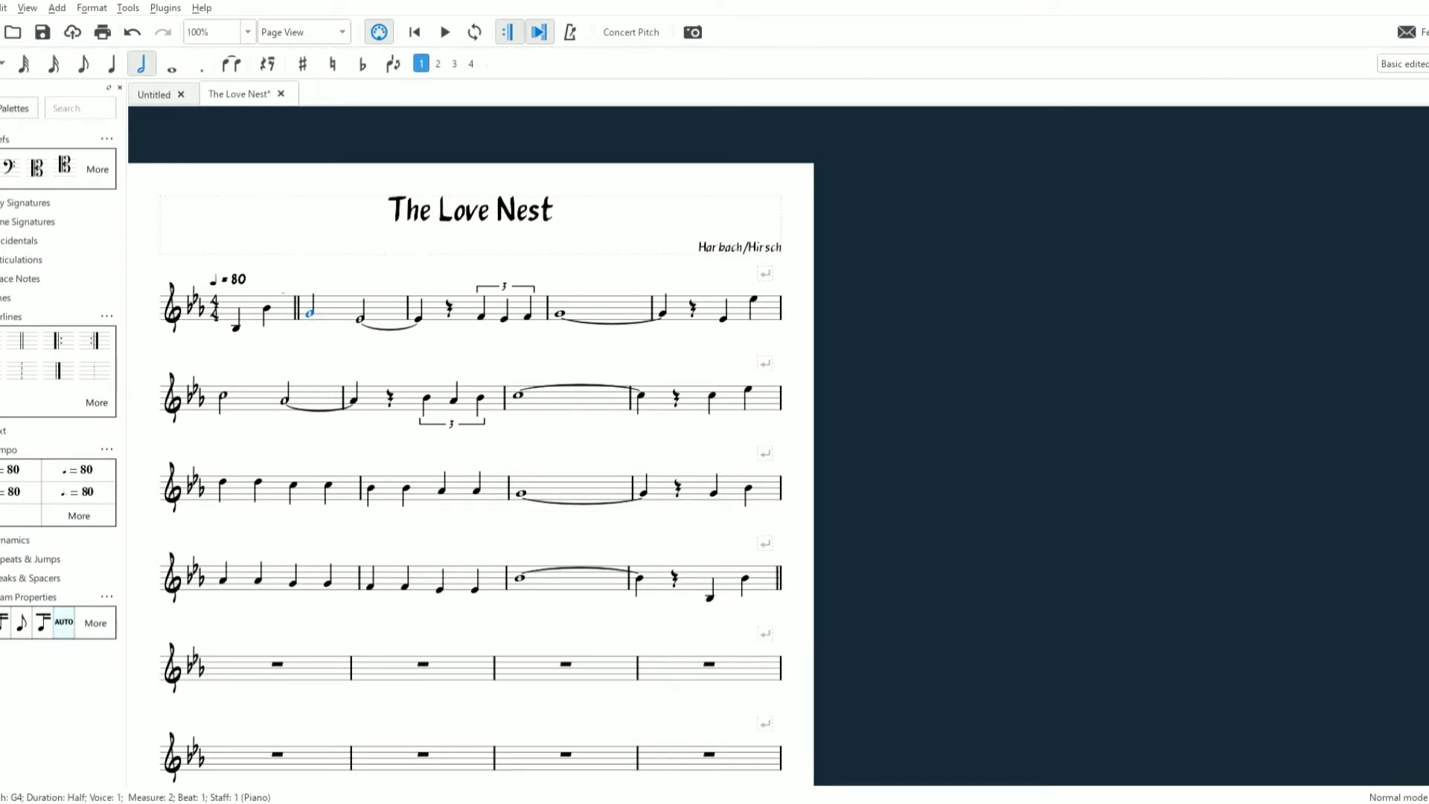
pyautogui.click(58, 8)
pyautogui.hotkey('ctrl', 'k')
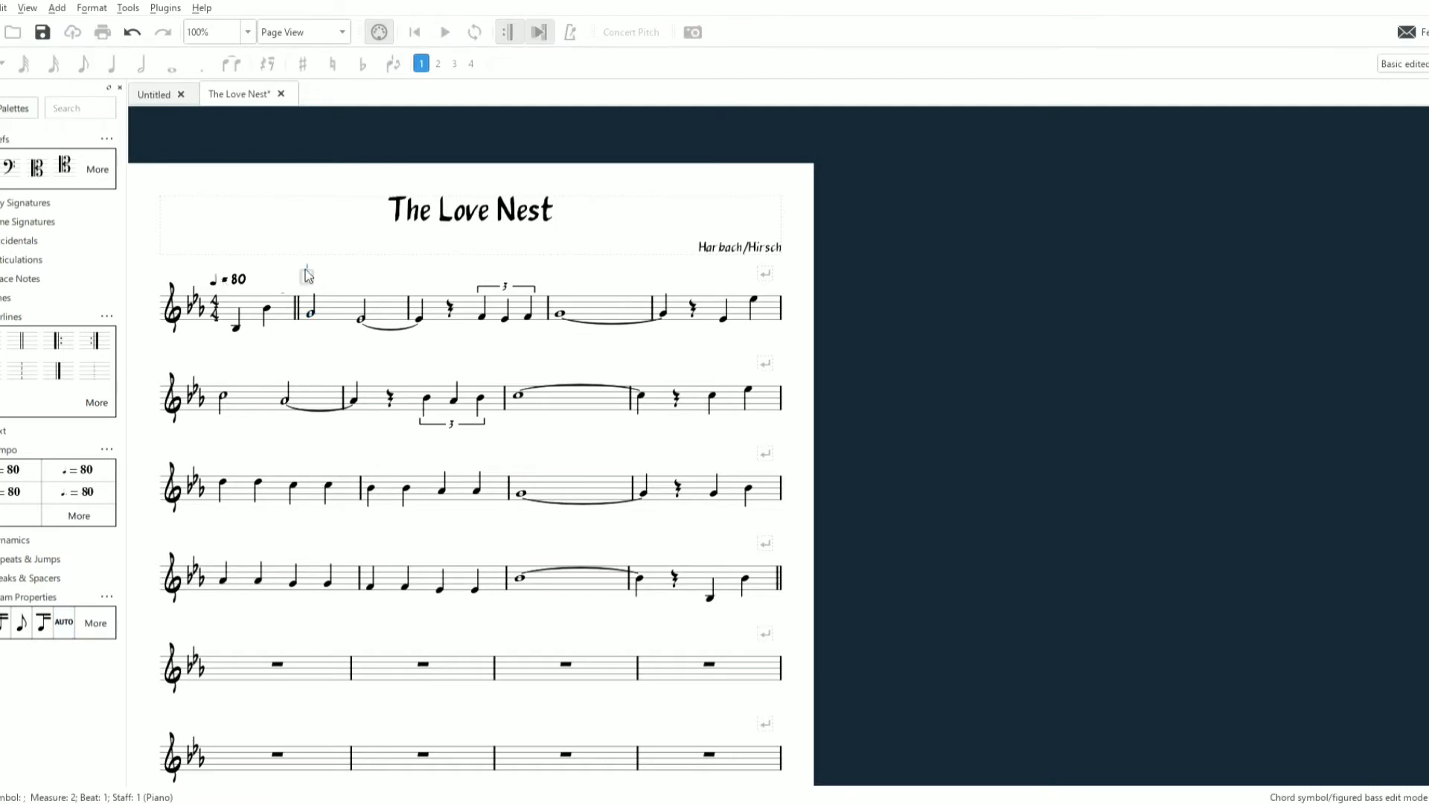
pyautogui.write('Eb6')
pyautogui.press('space')
pyautogui.press('space')
pyautogui.press('space')
pyautogui.press('space')
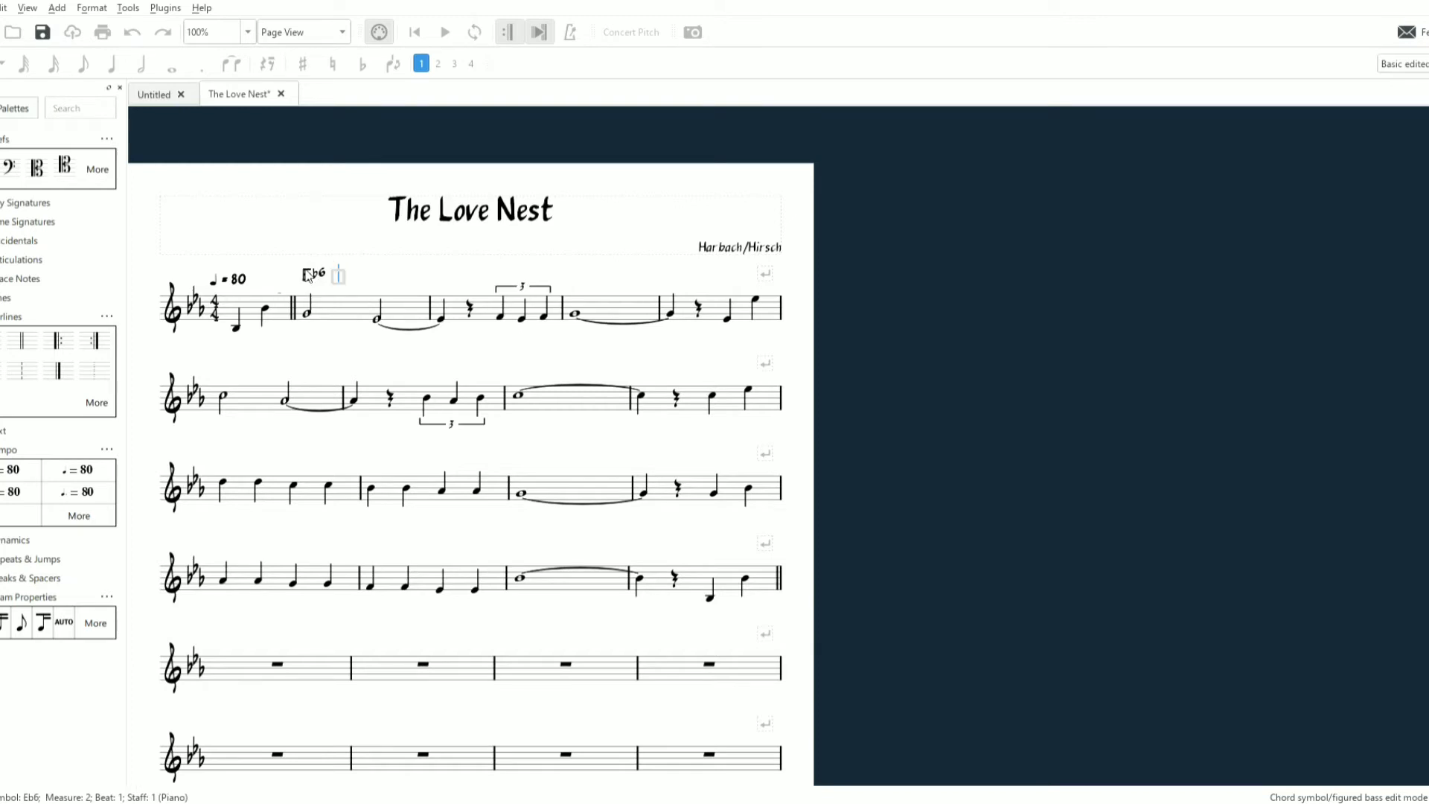
# Enter the slash chord symbol Fmin7/Eb on beat 1 of measure 3
pyautogui.write('F')
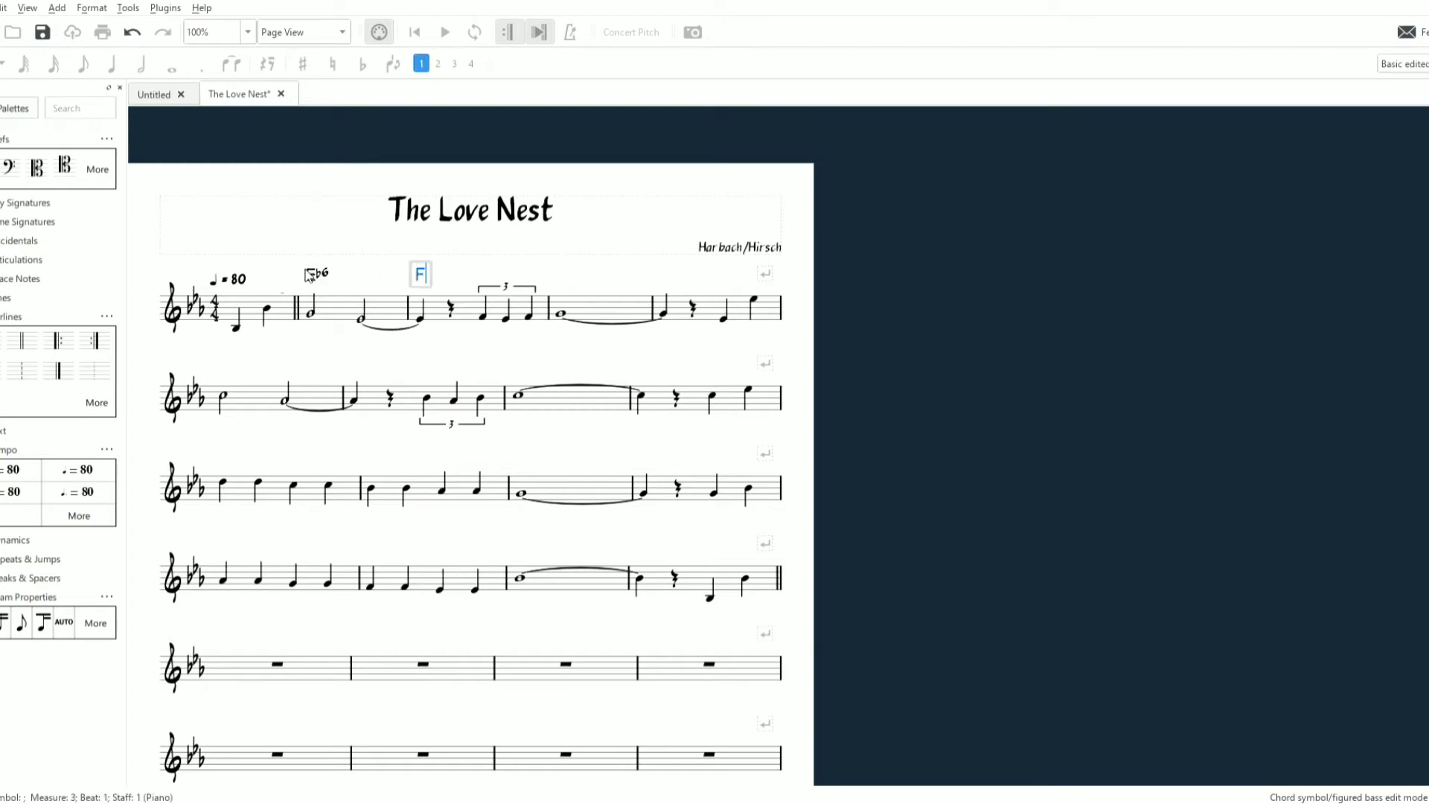
pyautogui.write('min7/Eb')
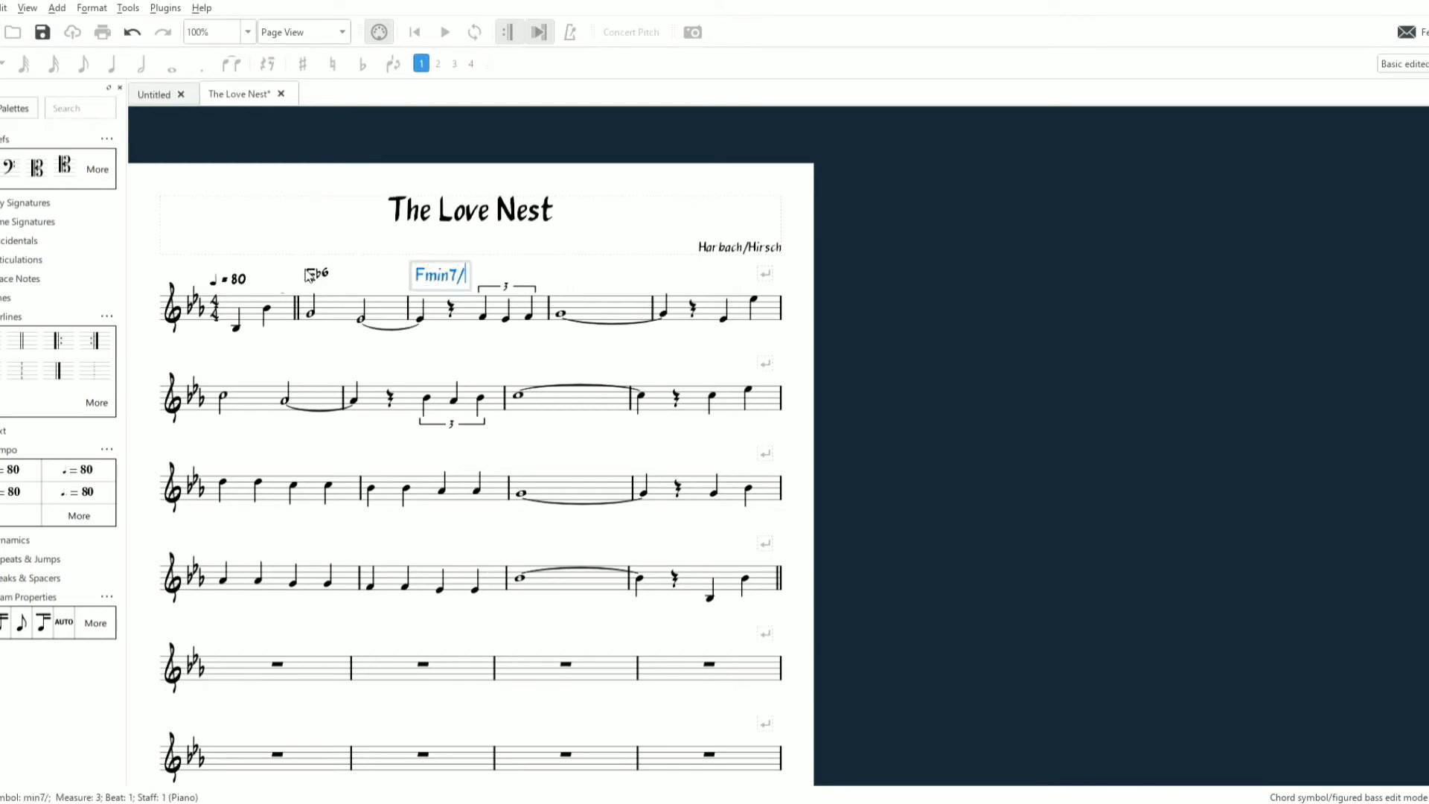
pyautogui.press('space')
pyautogui.press('space')
pyautogui.press('space')
pyautogui.press('space')
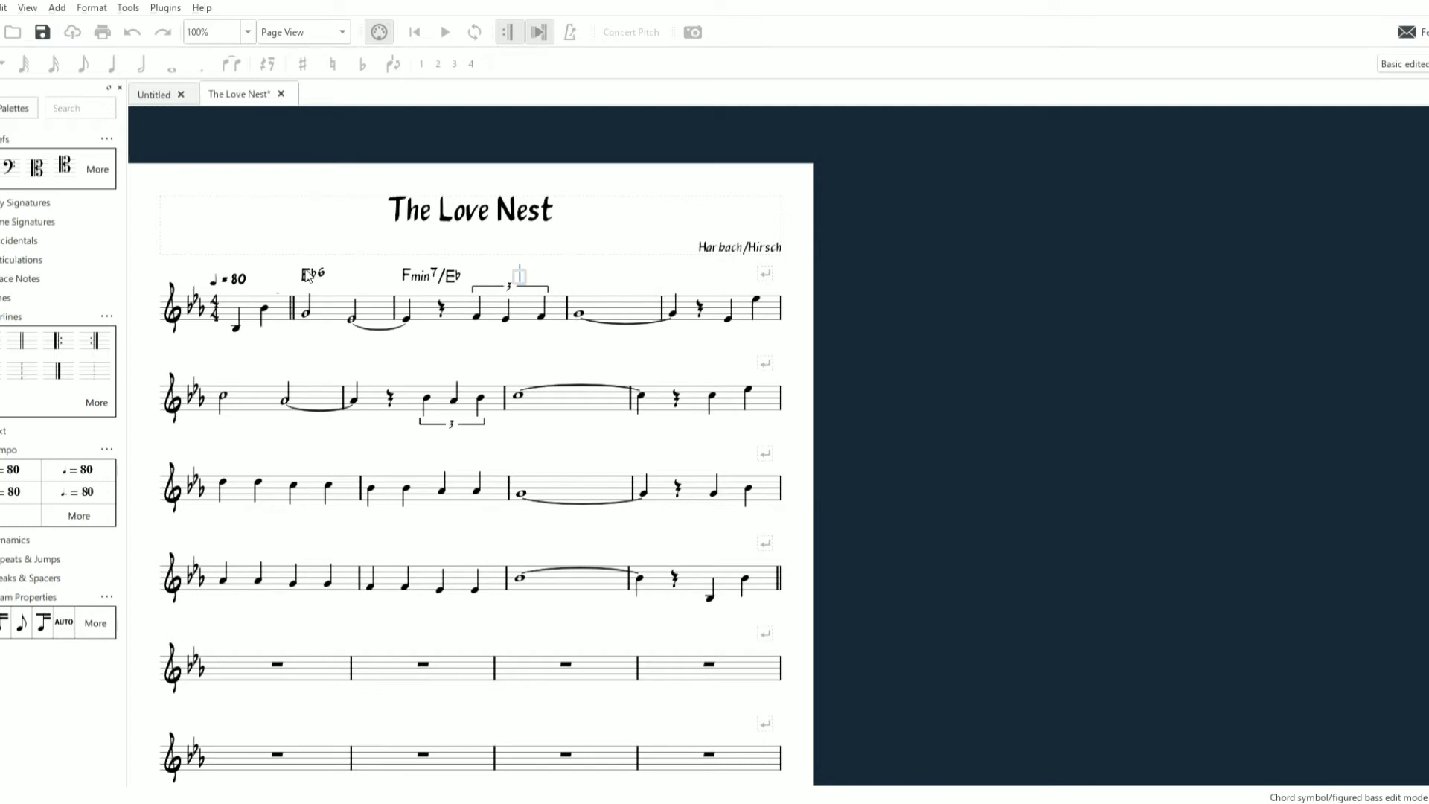
# Enter the chord symbol Ebmaj7 on beat 1 of measure 4
pyautogui.write('Ebmaj7')
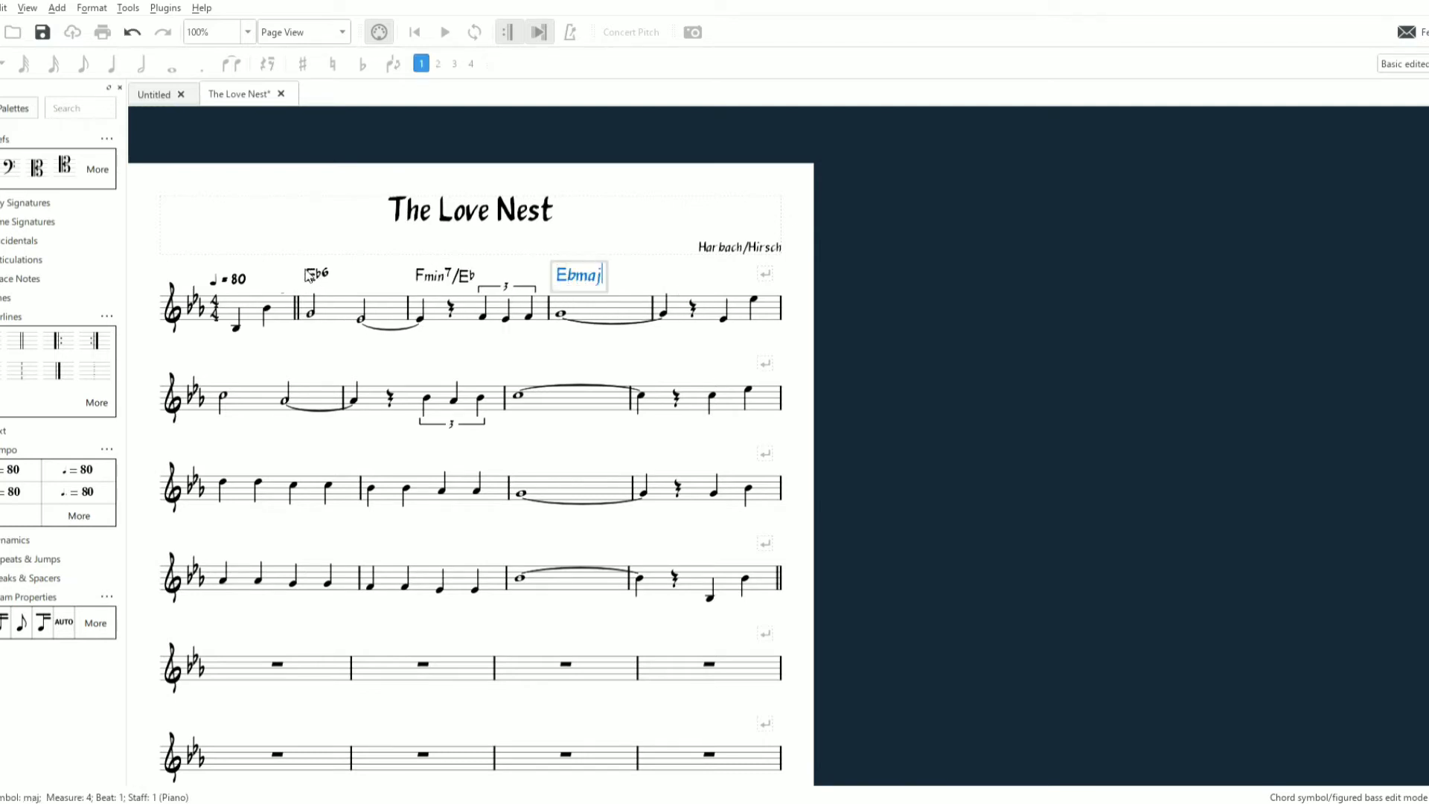
pyautogui.press('space')
pyautogui.press('space')
pyautogui.press('space')
pyautogui.press('space')
pyautogui.press('space')
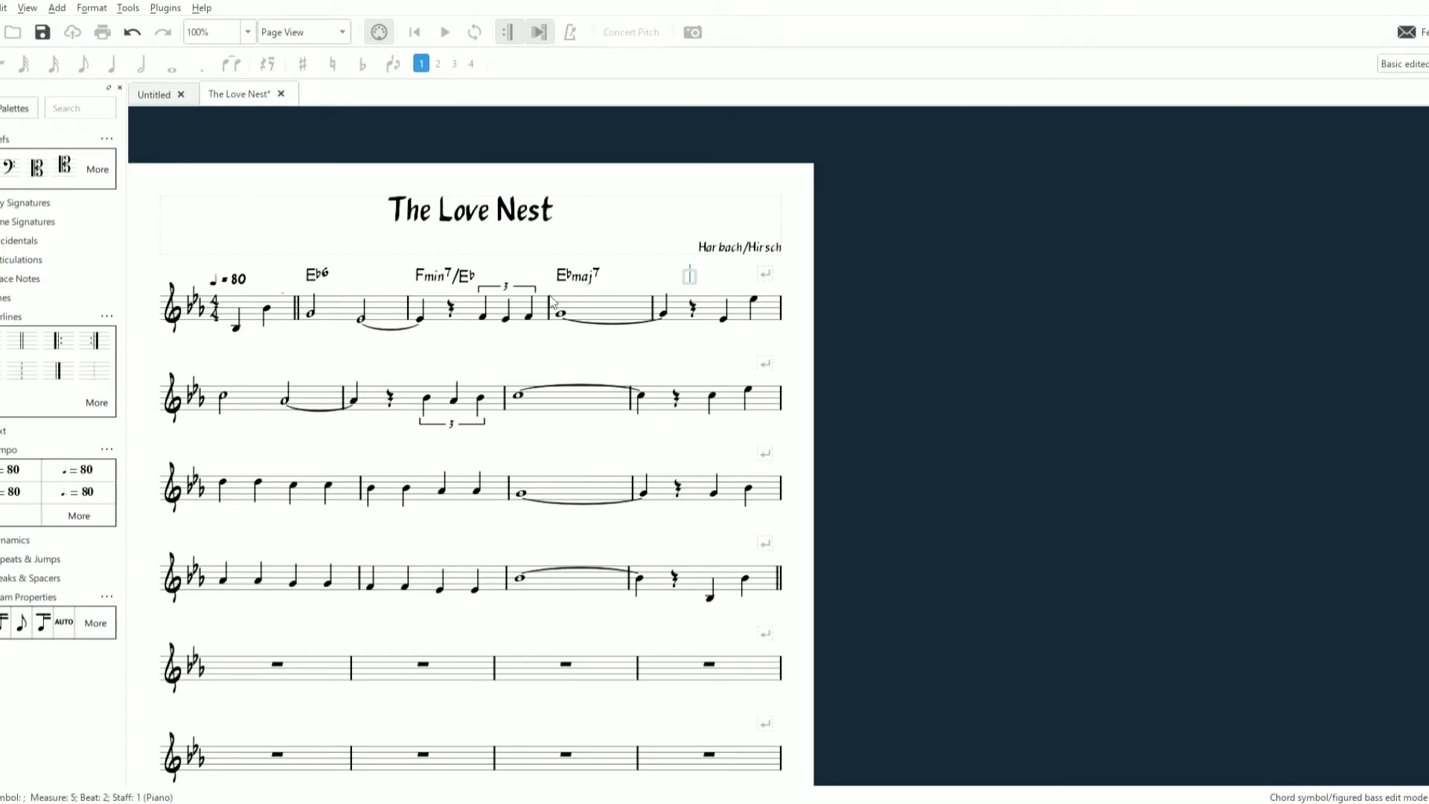
# Add the chord symbols Bbmin7 on beat 1 and Eb7 on beat 3 of measure 5
pyautogui.click(665, 318)
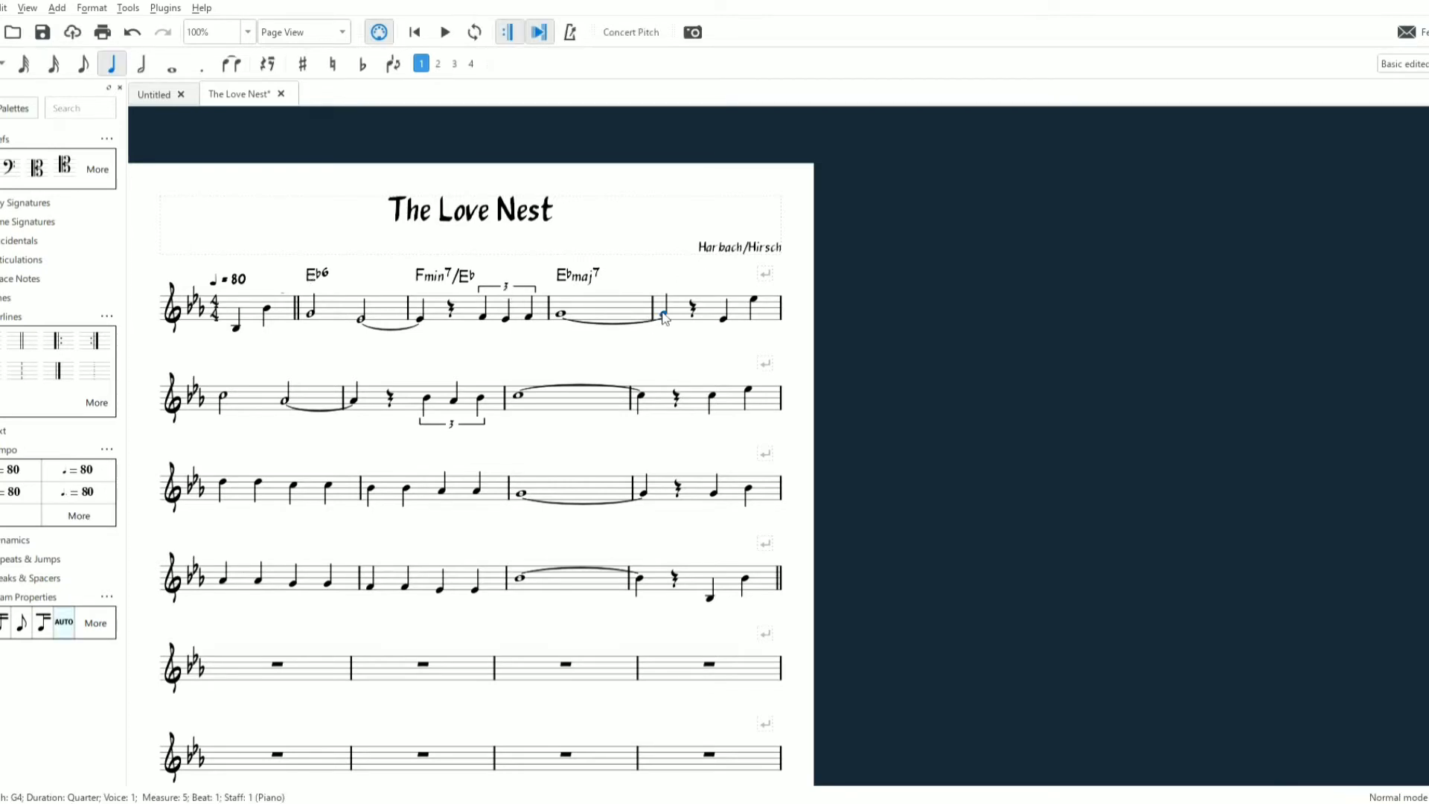
pyautogui.hotkey('ctrl', 'k')
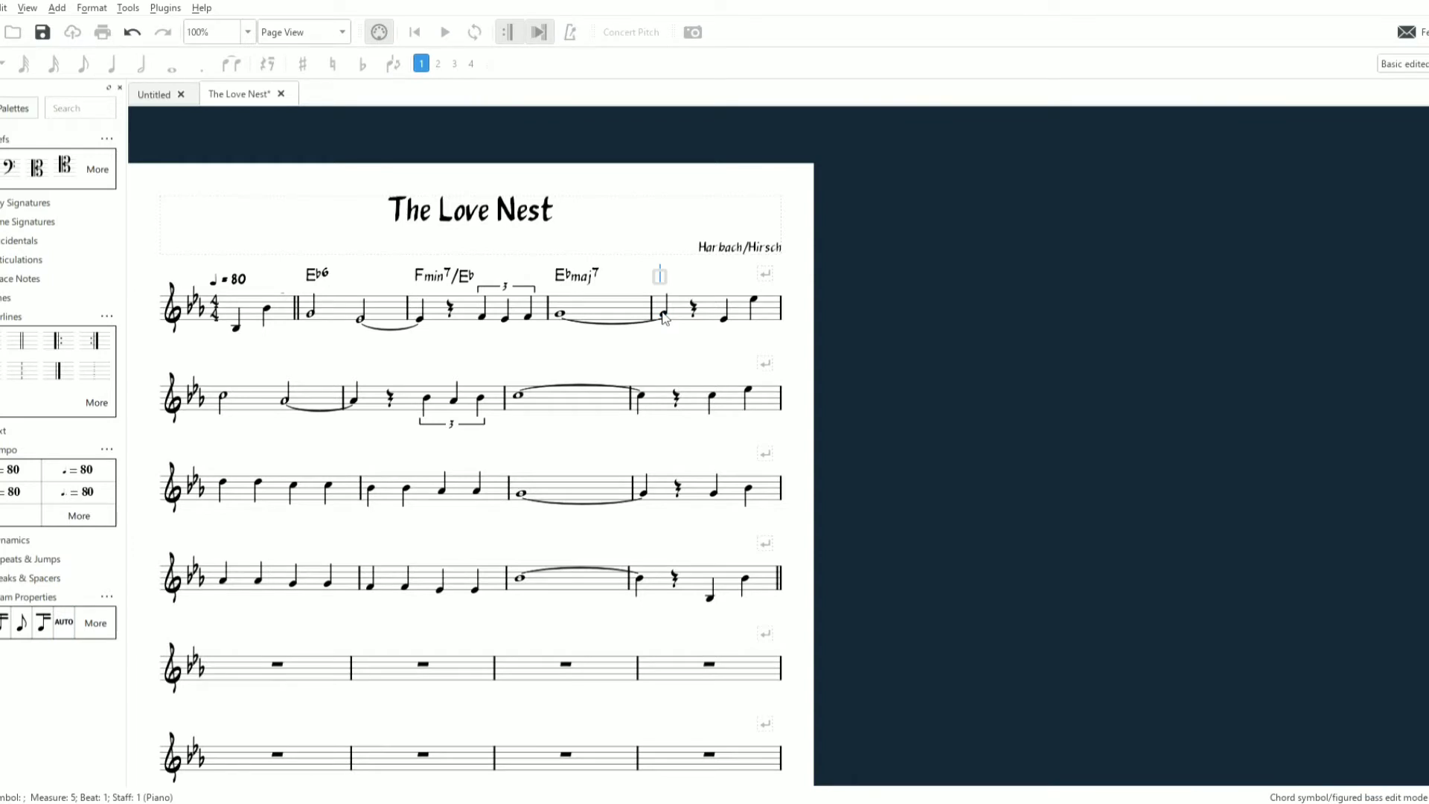
pyautogui.write('Bbmin7')
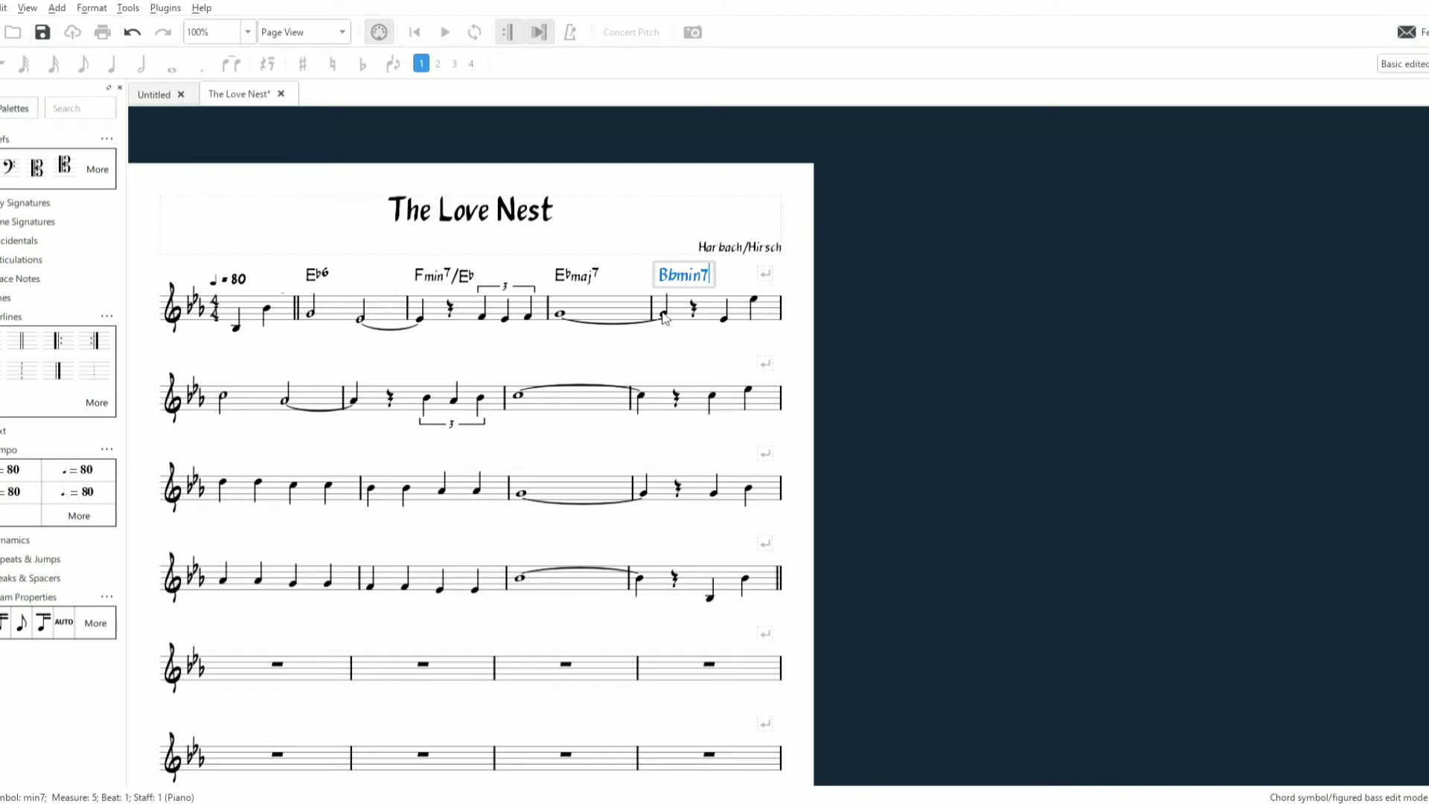
pyautogui.press('space')
pyautogui.press('space')
pyautogui.write('Eb')
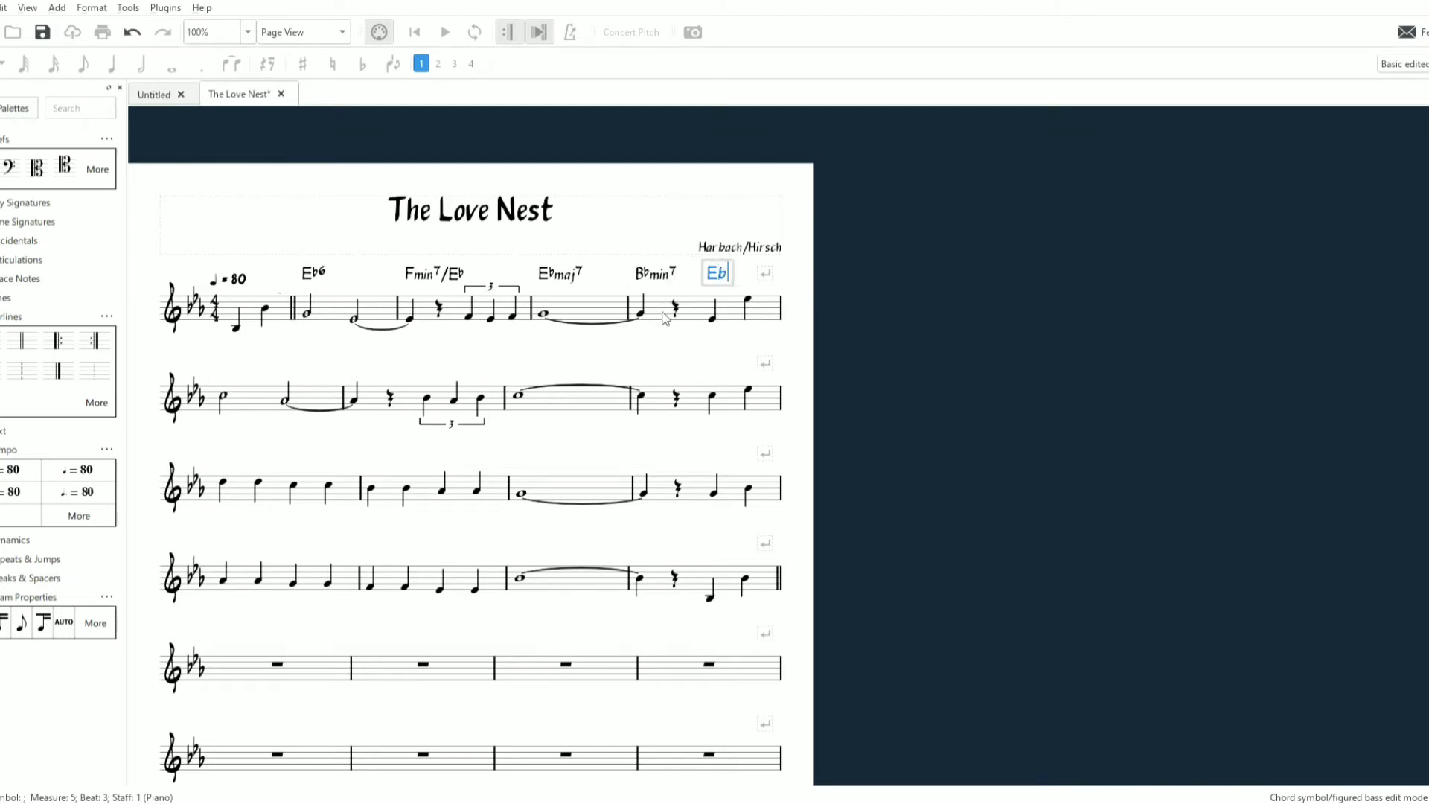
pyautogui.write('7')
pyautogui.press('space')
pyautogui.press('space')
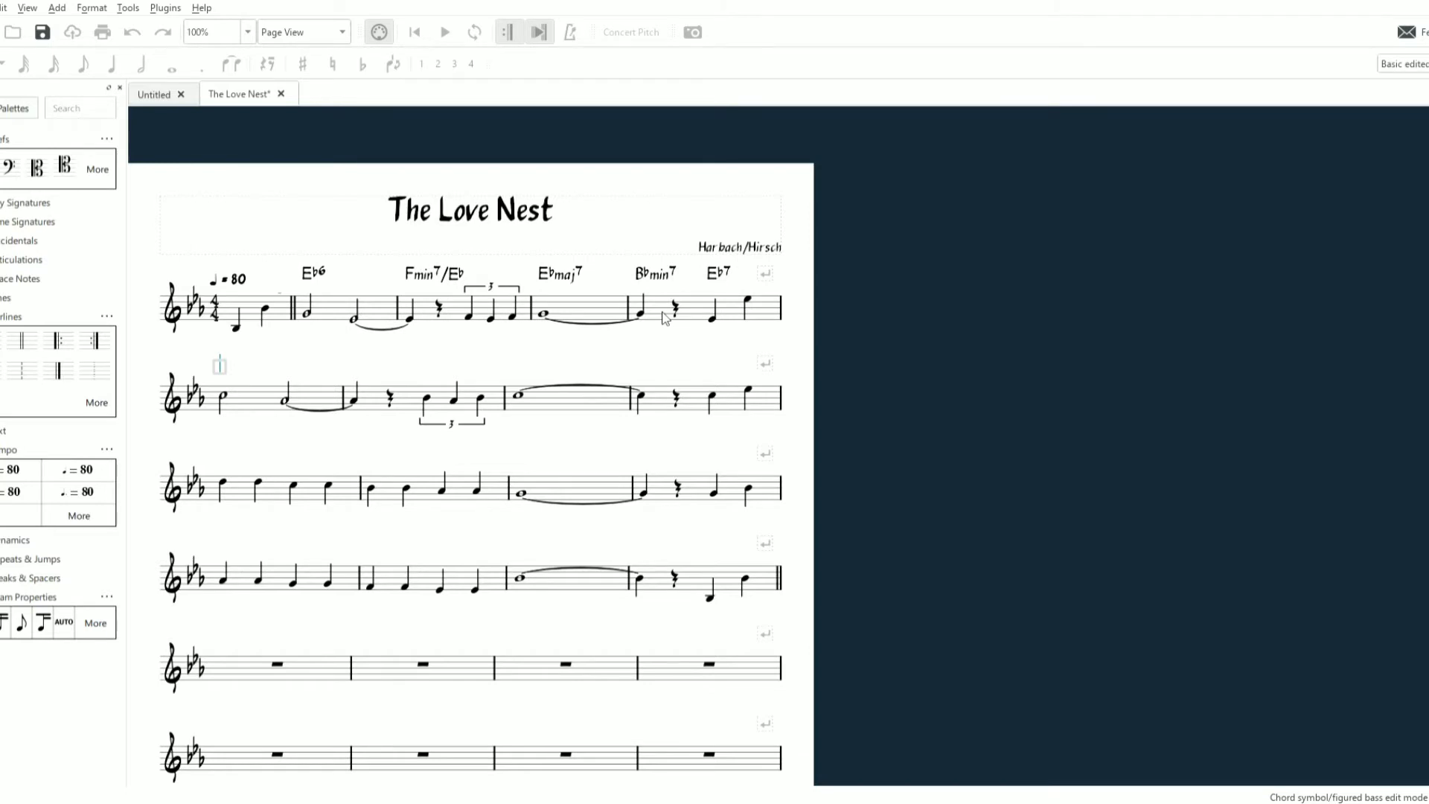
# Enter the chord symbol Abmaj7 on beat 1 of measure 6
pyautogui.write('Abmaj7')
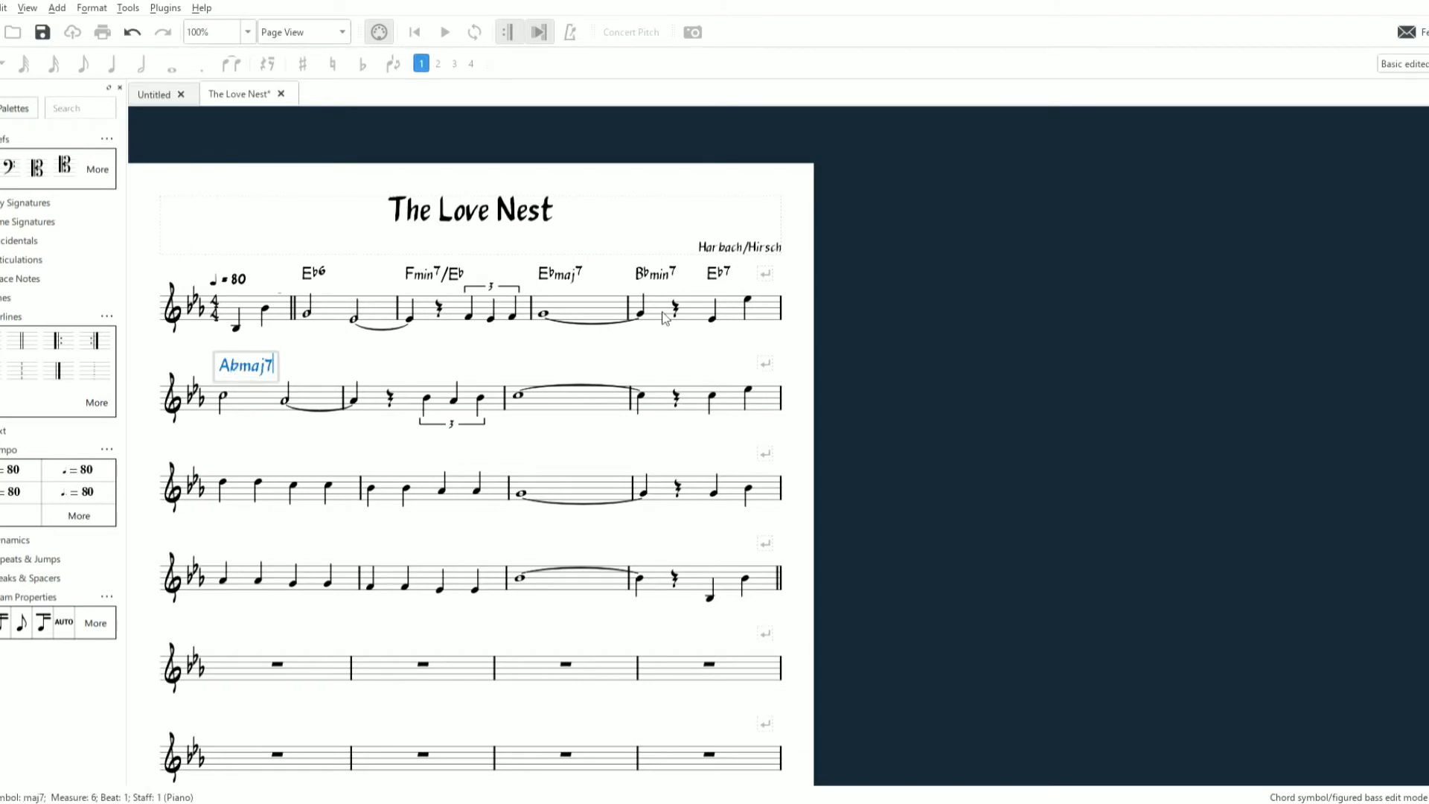
pyautogui.press('space')
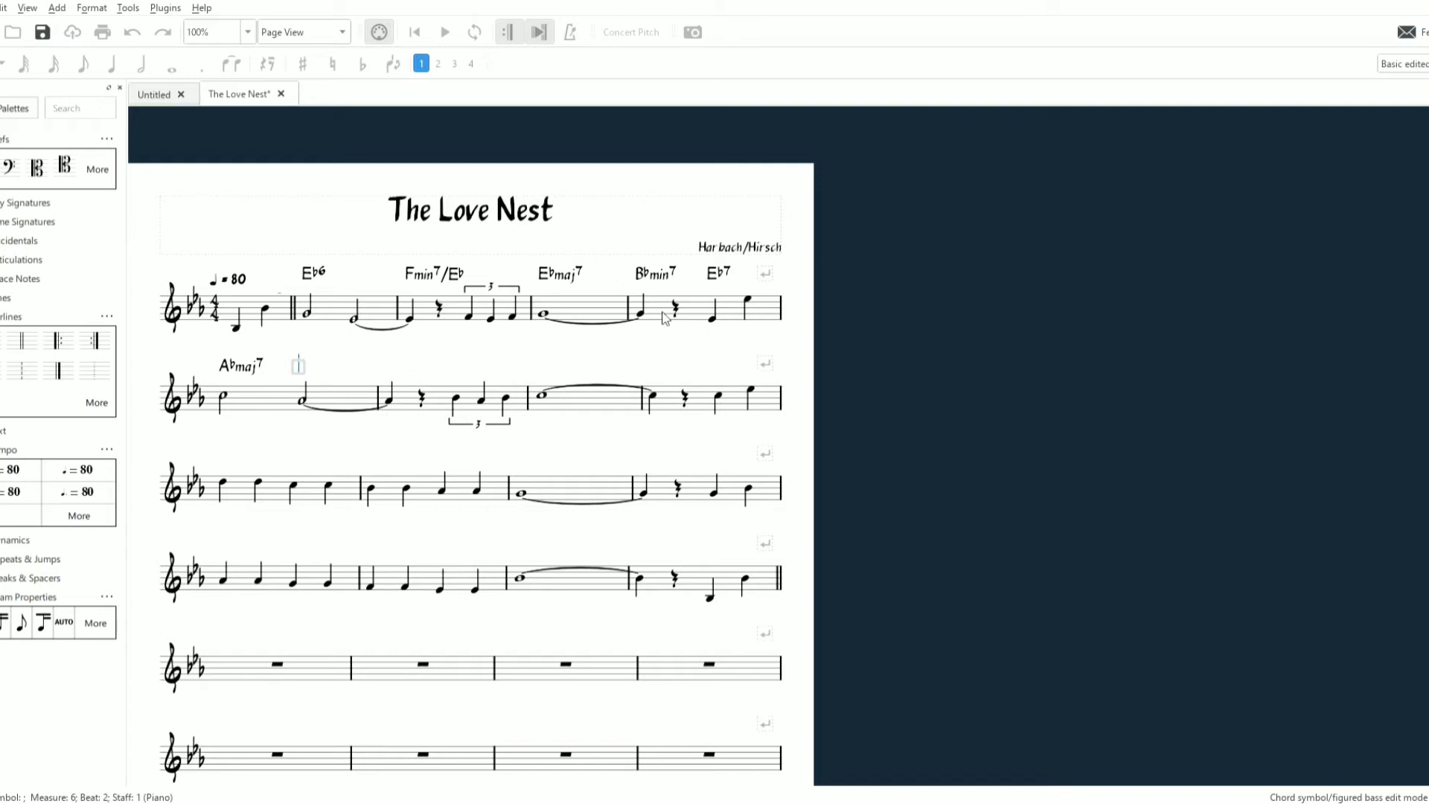
pyautogui.press('space')
pyautogui.press('space')
pyautogui.press('space')
# Enter the slash chord symbol Bbmin7/Ab on beat 1 of measure 7
pyautogui.write('Bb')
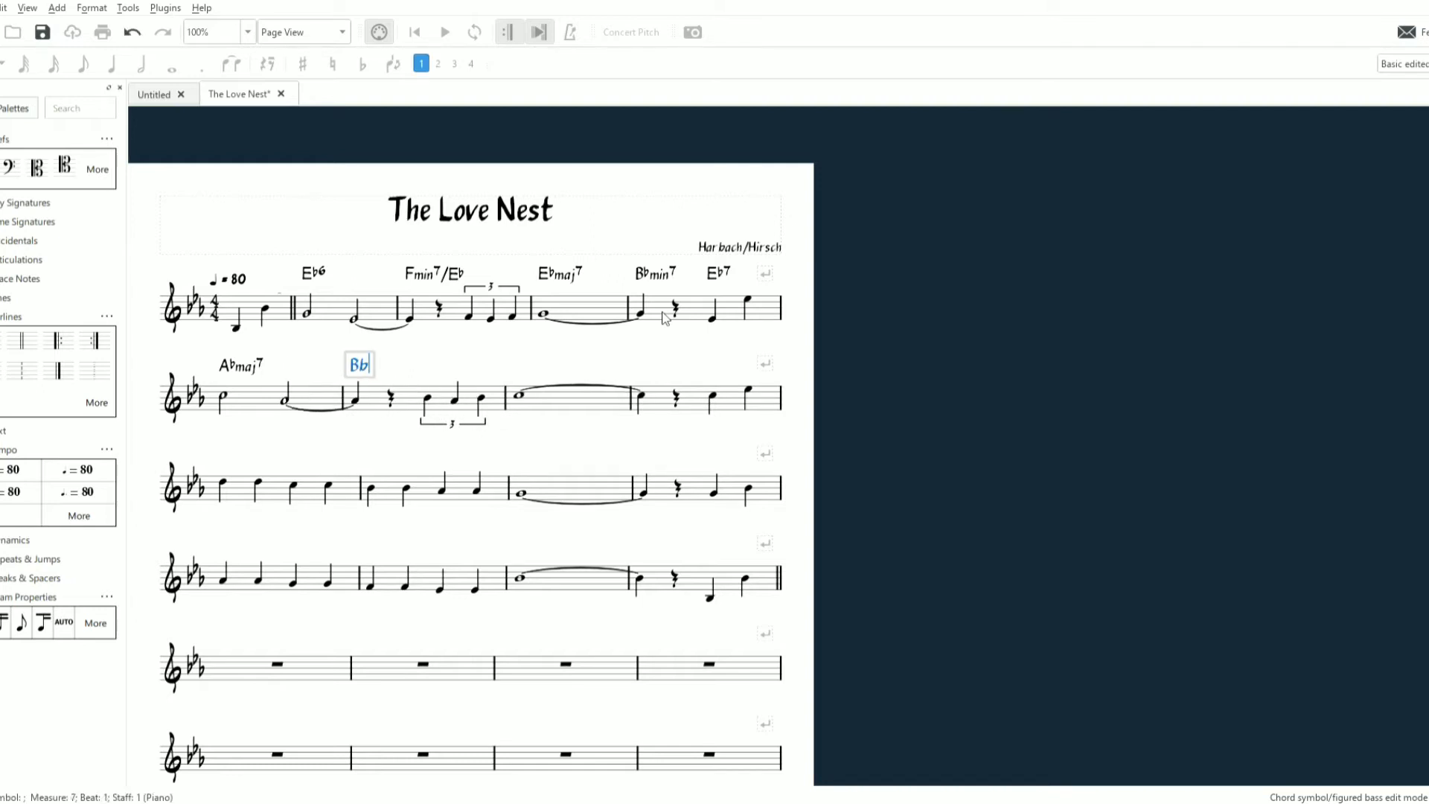
pyautogui.write('min7')
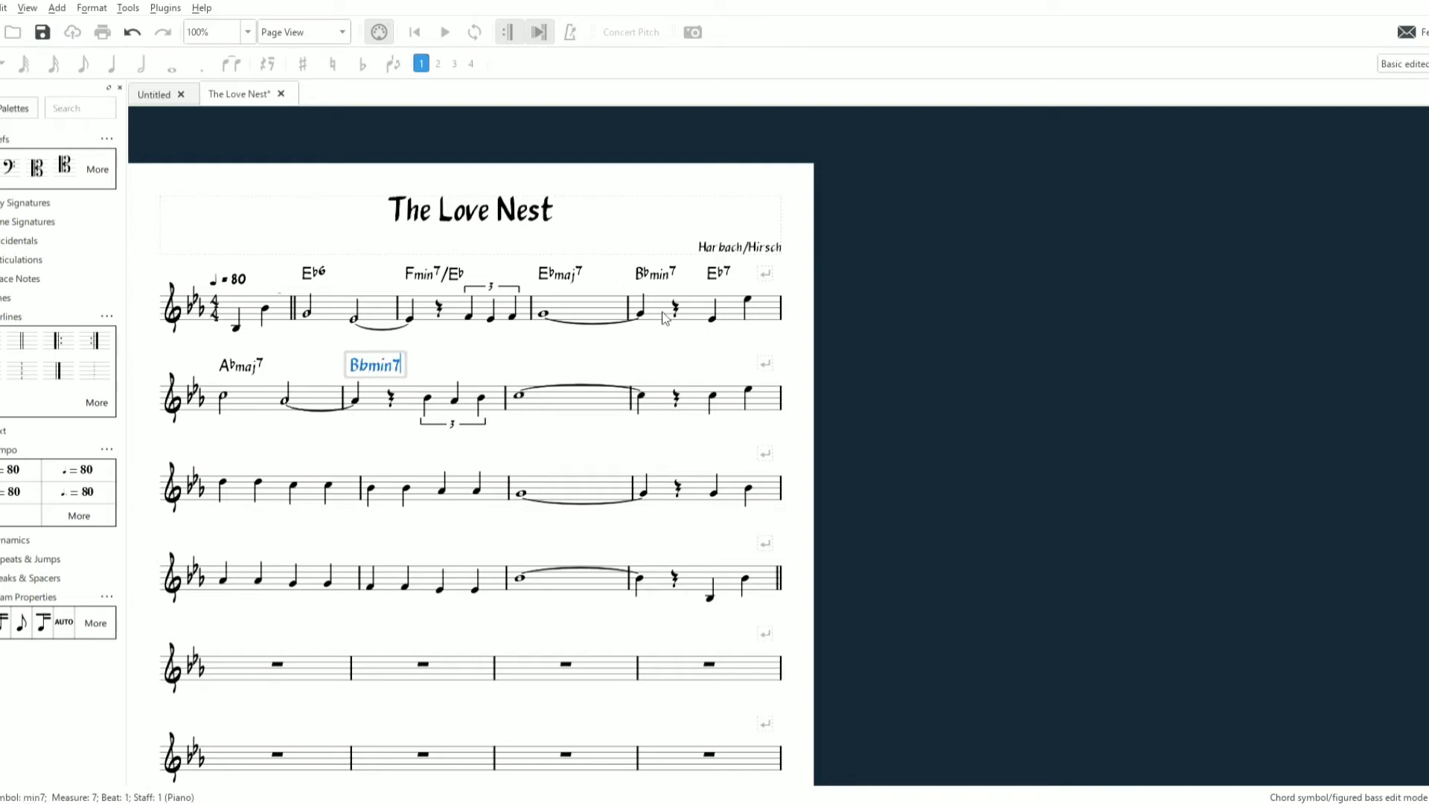
pyautogui.write('/')
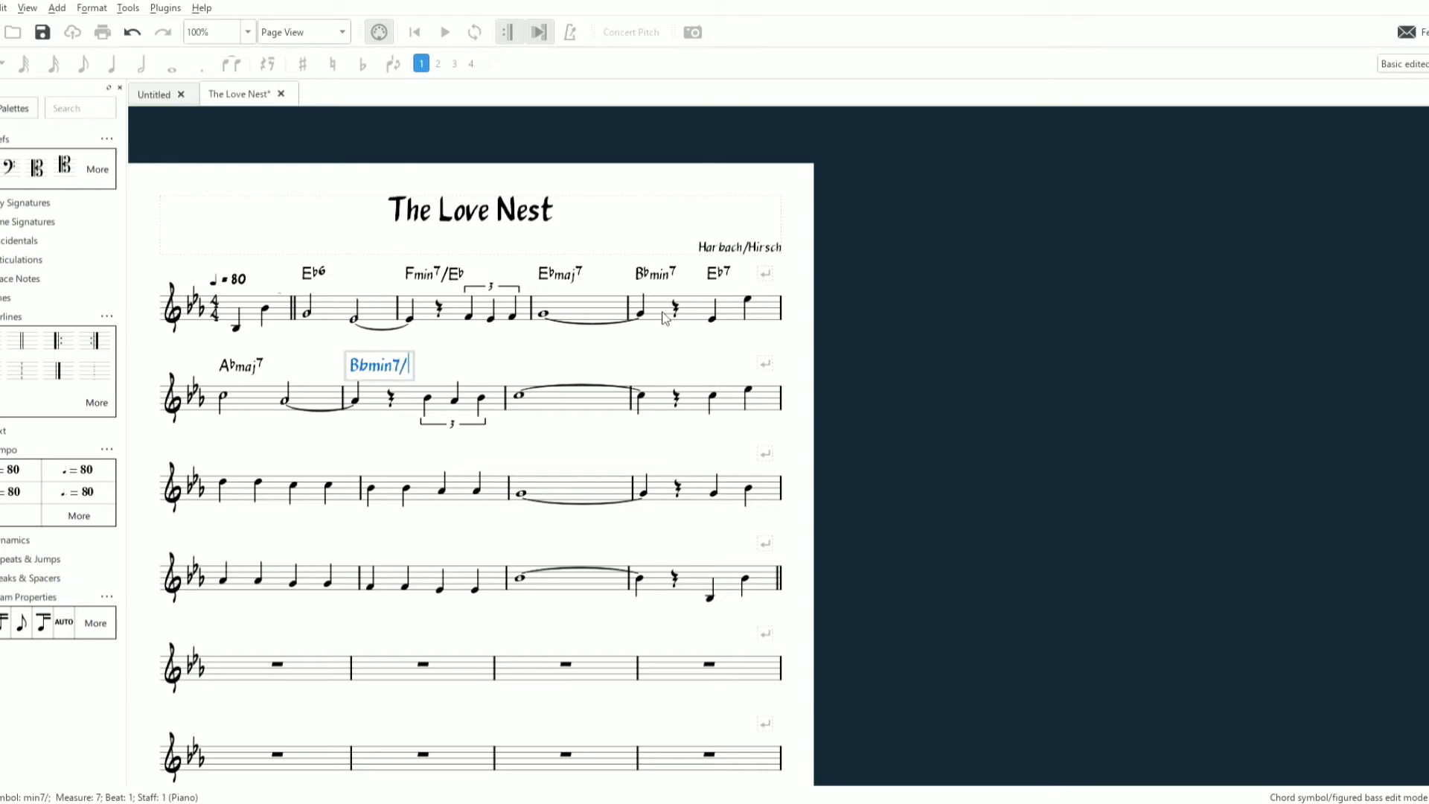
pyautogui.write('Ab')
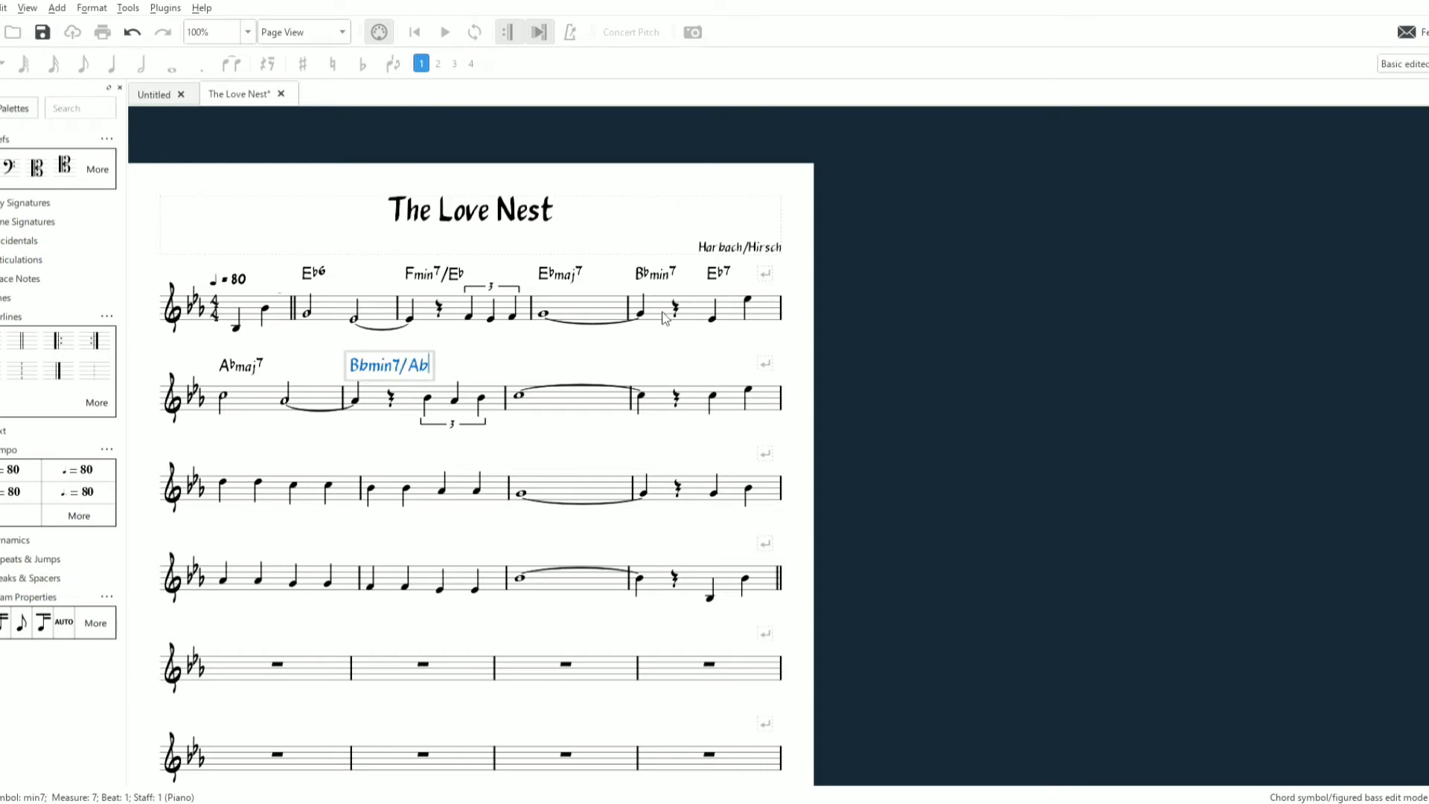
# Enter the chord symbol Abmja7 on beat 1 of measure 8
pyautogui.press('space')
pyautogui.press('space')
pyautogui.press('space')
pyautogui.press('space')
pyautogui.press('space')
pyautogui.write('Abmja7')
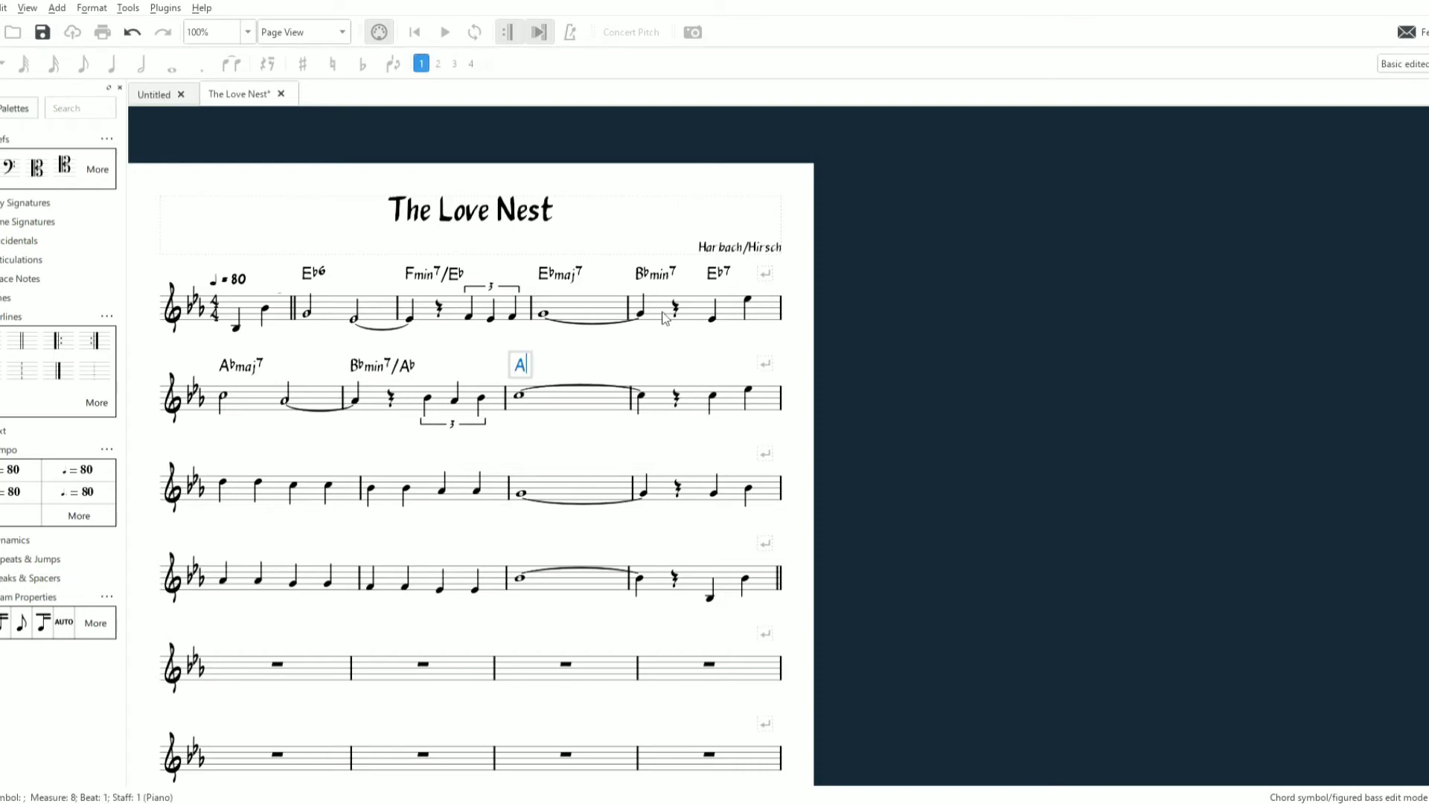
# Enter the chord symbol Bb7 on beat 1 of measure 10
pyautogui.press('space')
pyautogui.press('space')
pyautogui.press('space')
pyautogui.press('space')
pyautogui.press('space')
pyautogui.press('space')
pyautogui.press('space')
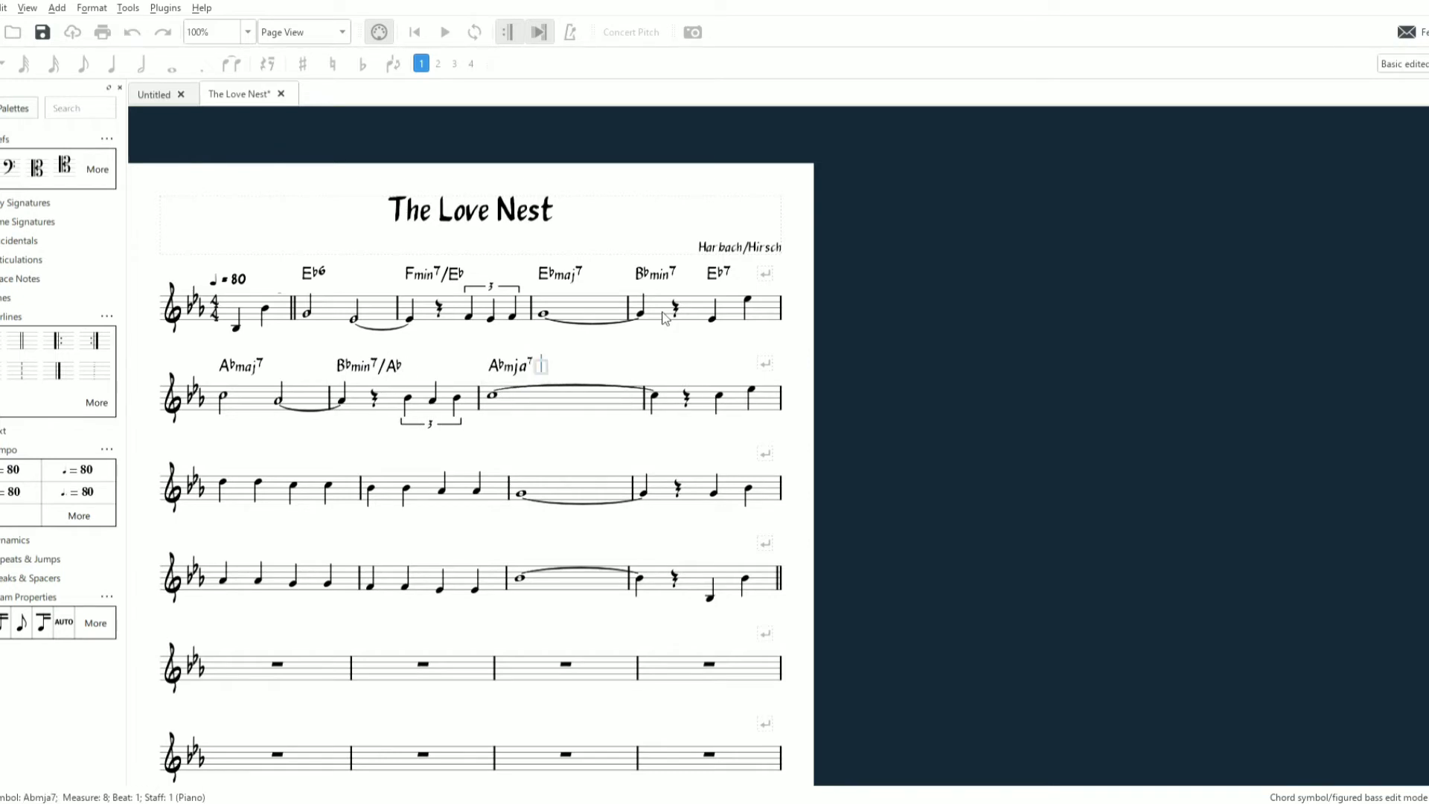
pyautogui.press('space')
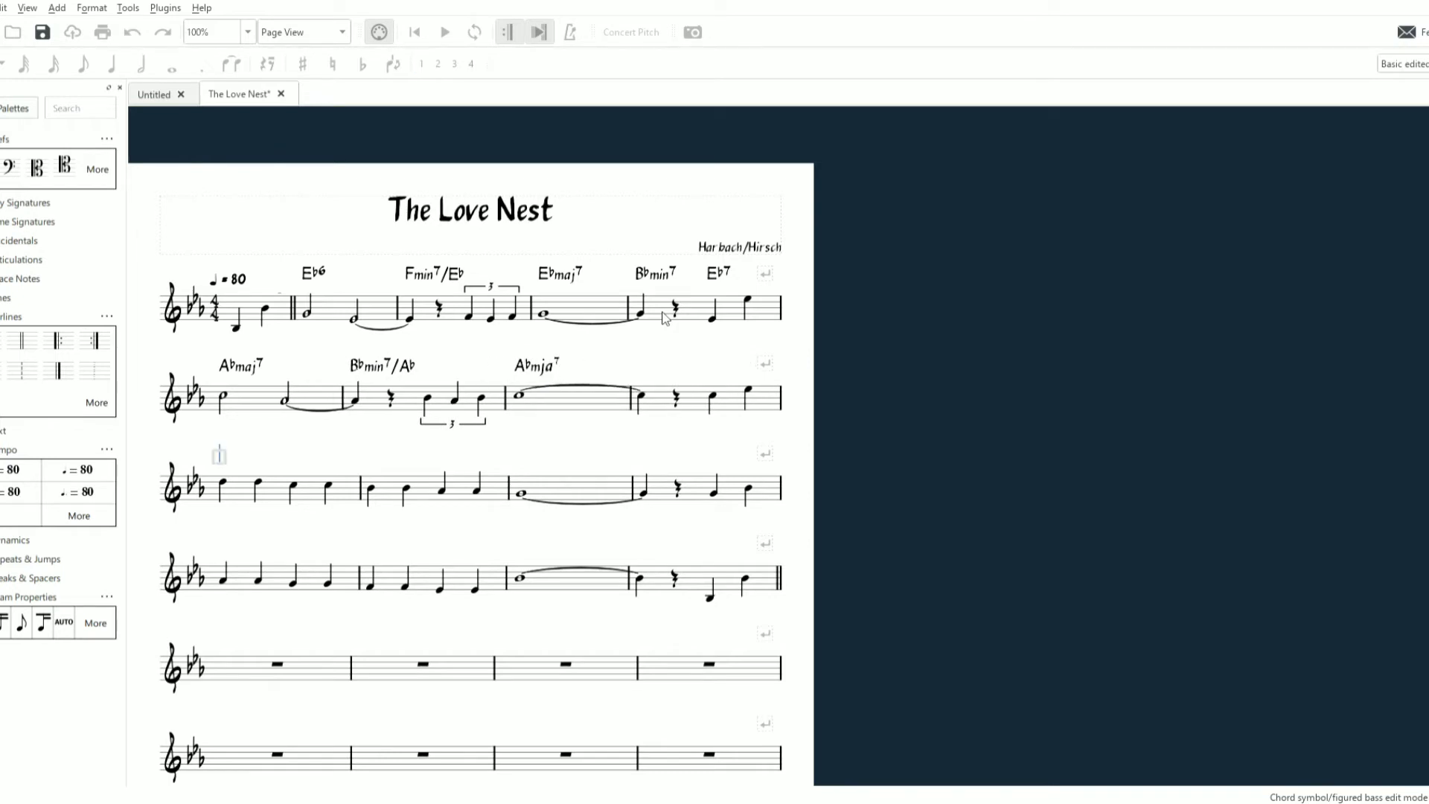
pyautogui.write('Bb7')
# Add the chord symbols Fmin11 on beat 1 and Bb7 on beat 3 of measure 11
pyautogui.press('space')
pyautogui.press('space')
pyautogui.press('space')
pyautogui.press('space')
pyautogui.press('space')
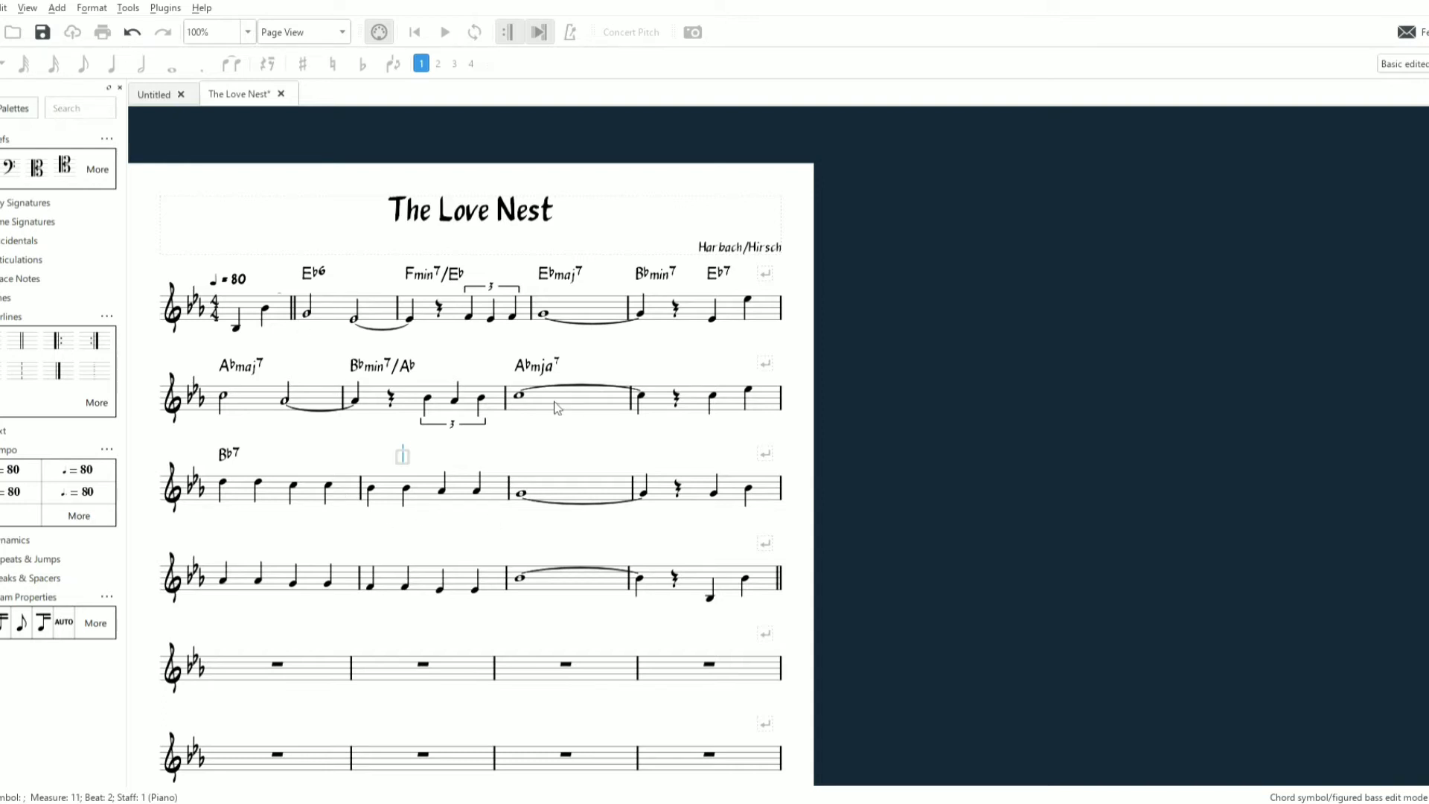
pyautogui.click(377, 482)
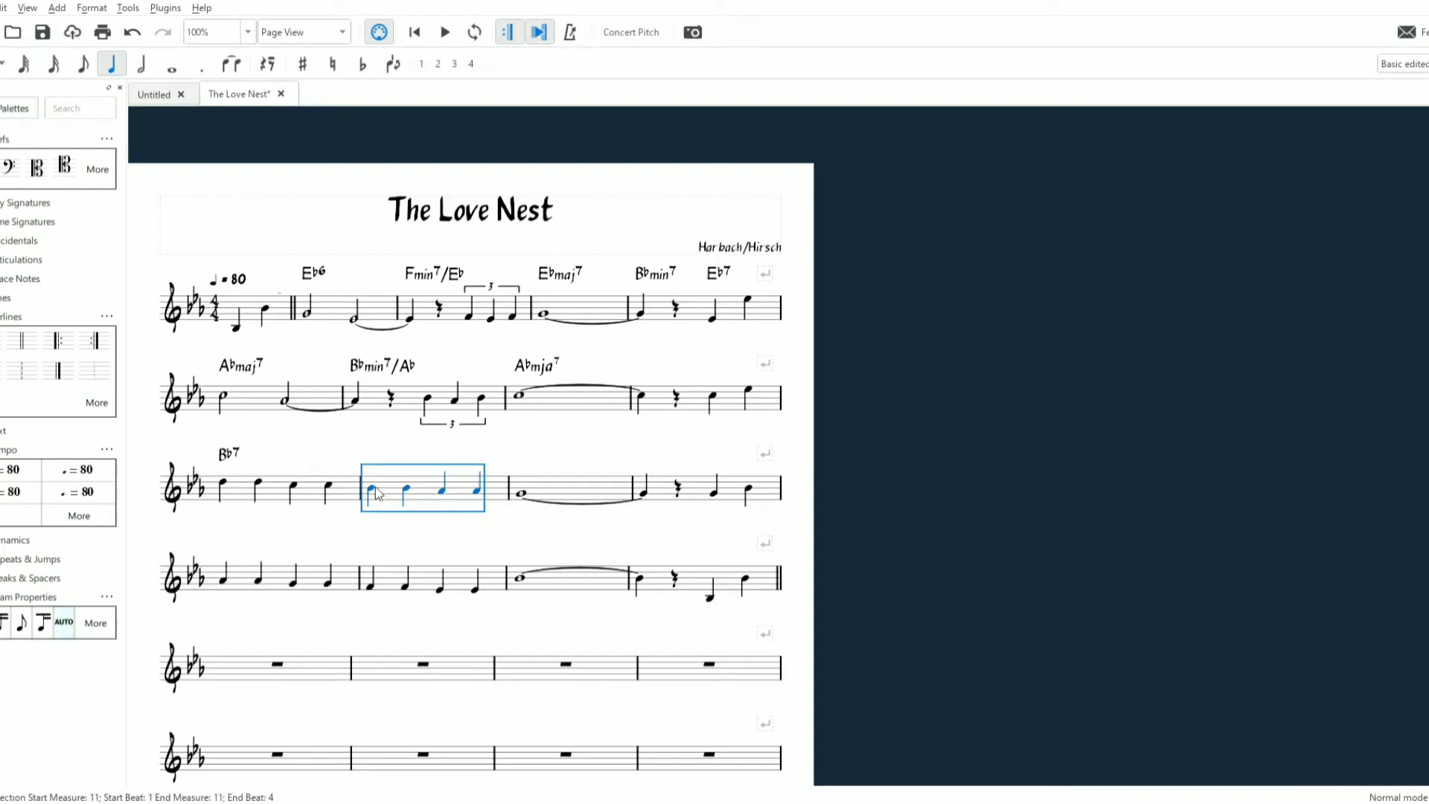
pyautogui.click(374, 489)
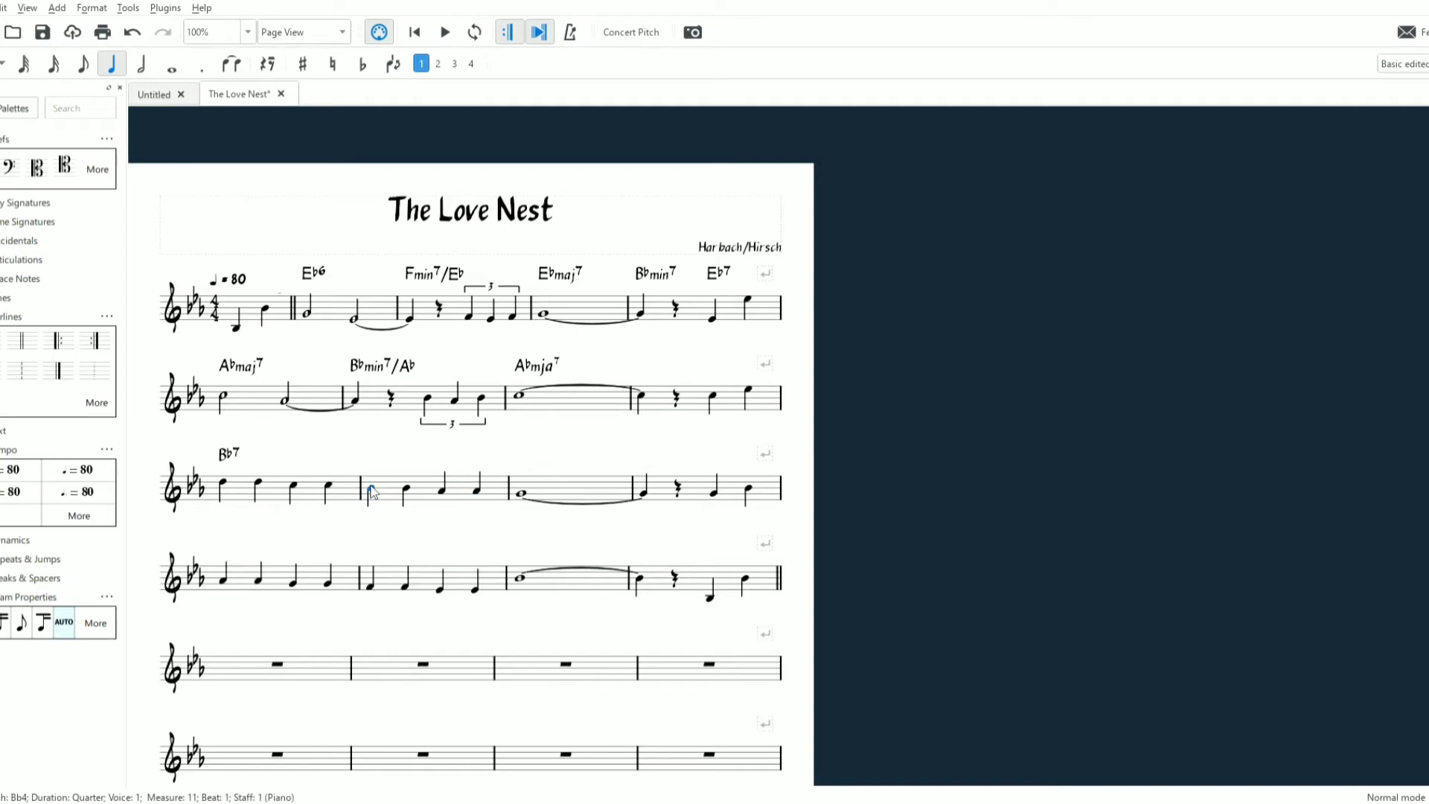
pyautogui.hotkey('ctrl', 'k')
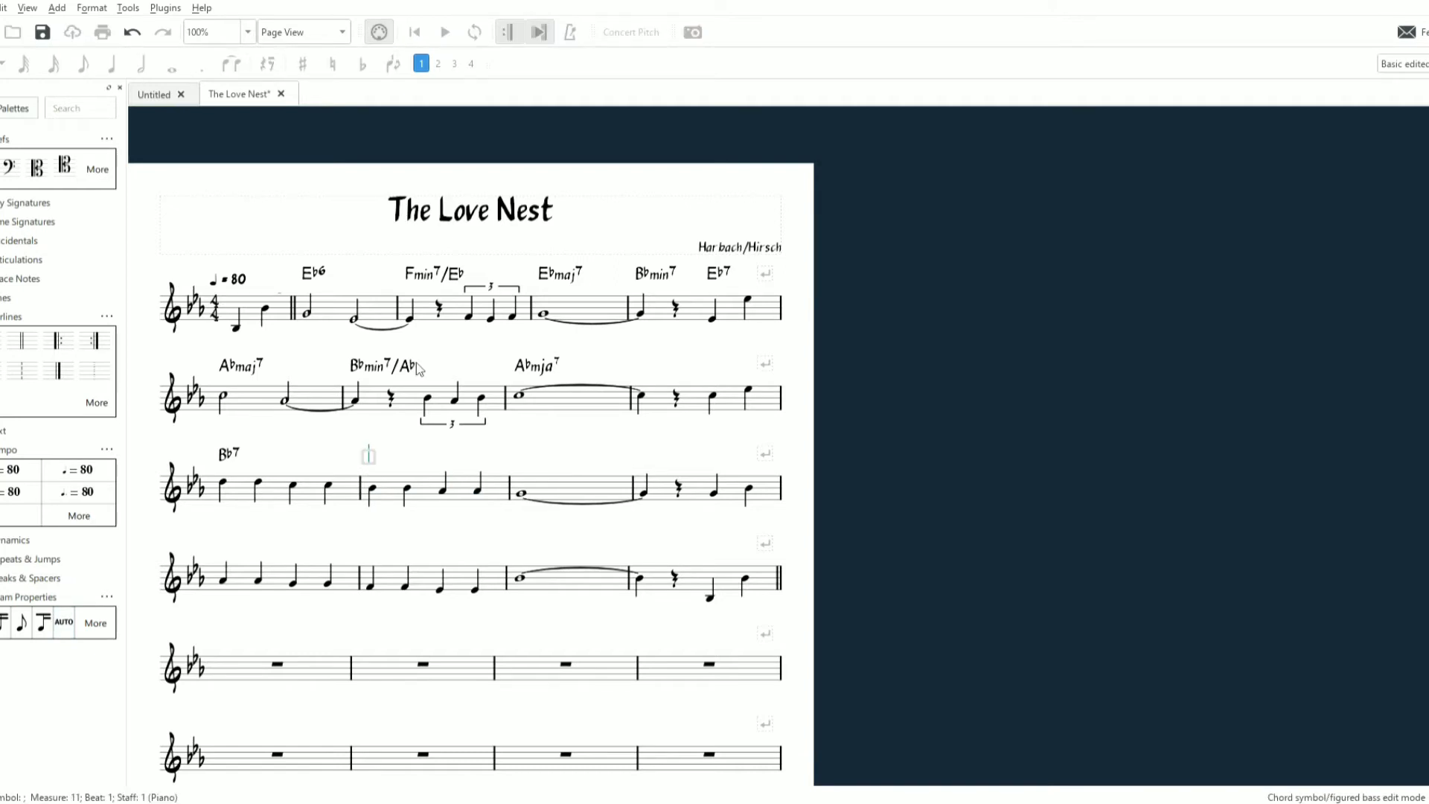
pyautogui.write('Fmin11')
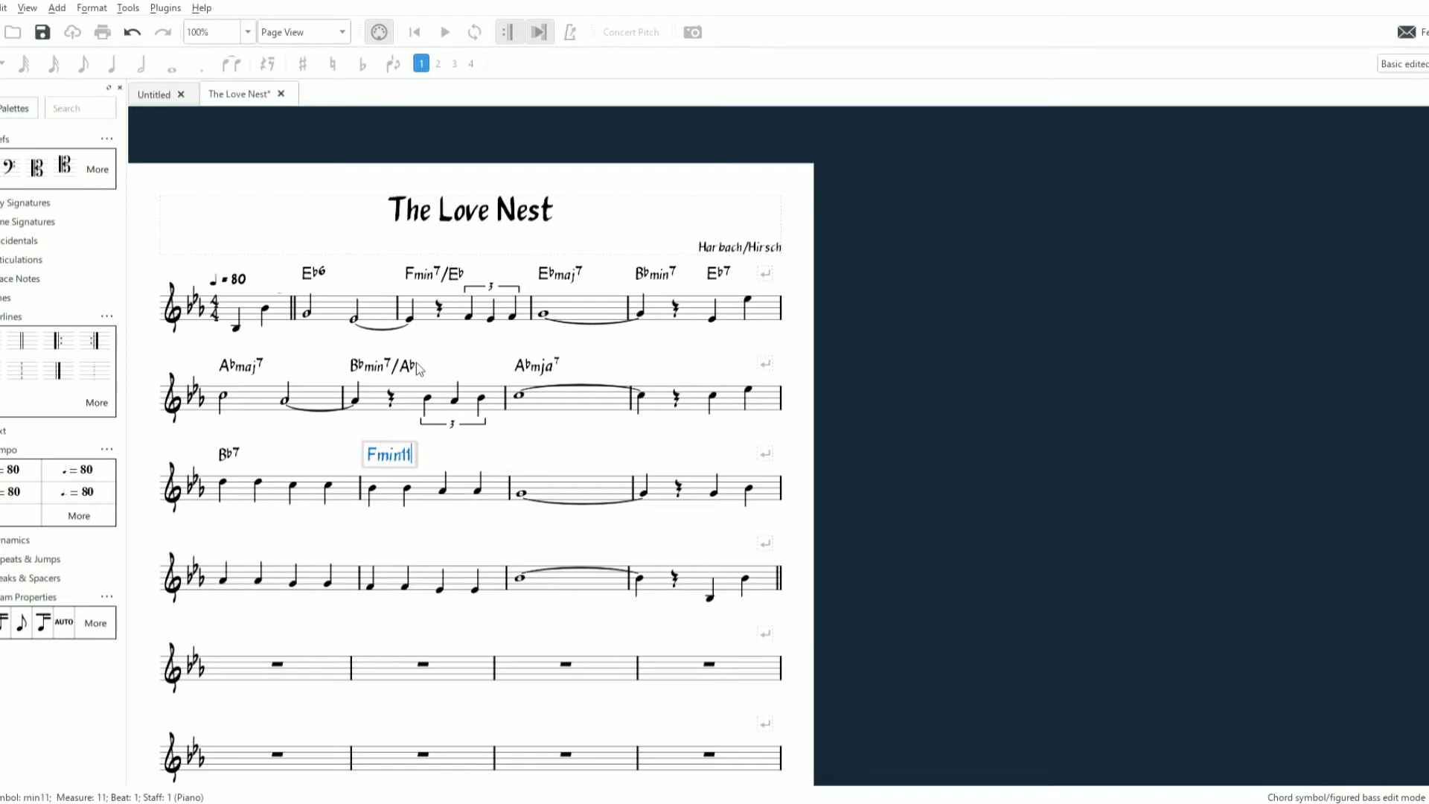
pyautogui.press('space')
pyautogui.press('space')
pyautogui.write('Bb7')
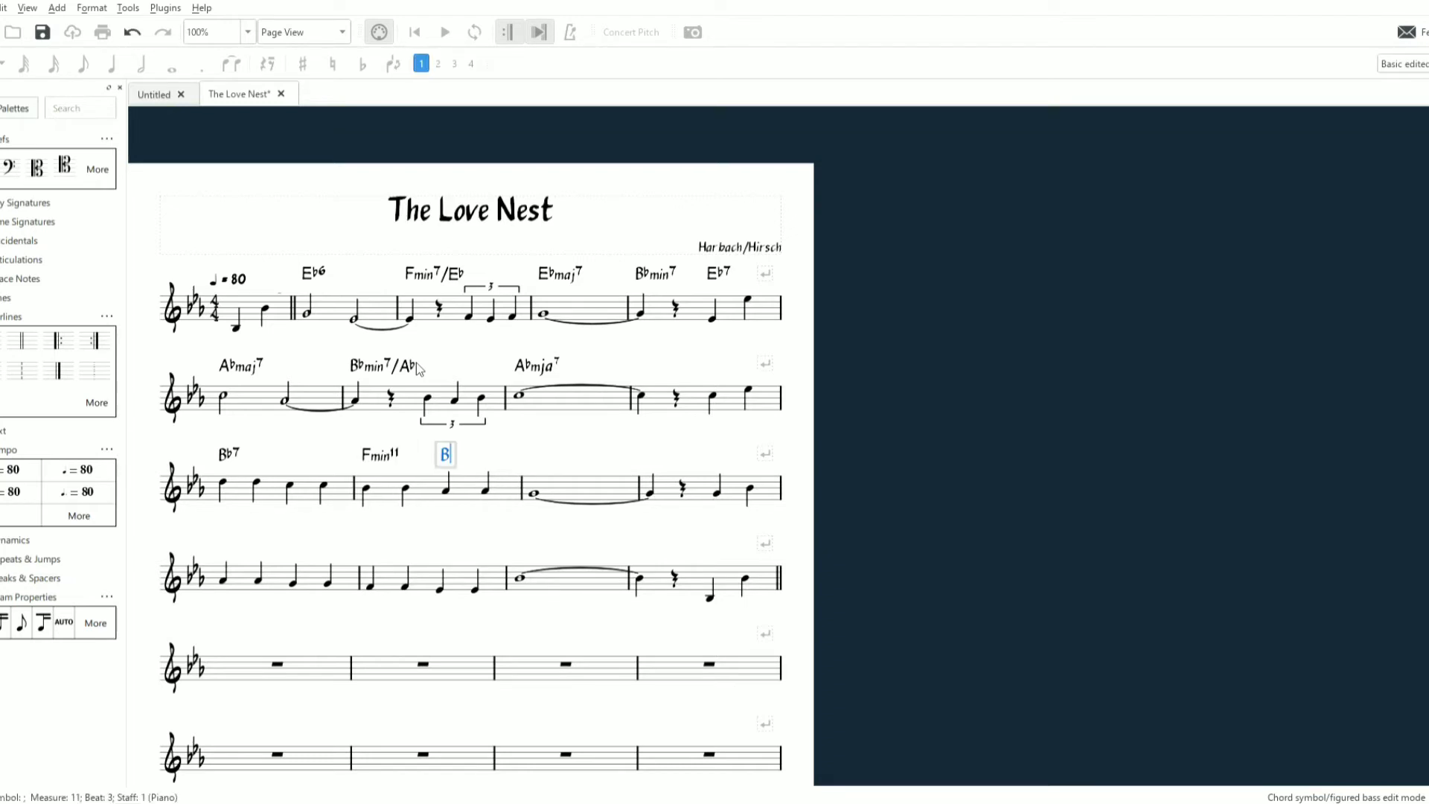
# Add the chord symbols Ebmaj7 on beat 1 of measure 12 and Cmin7 on beat 1 of measure 13
pyautogui.press('space')
pyautogui.press('space')
pyautogui.write('Eb')
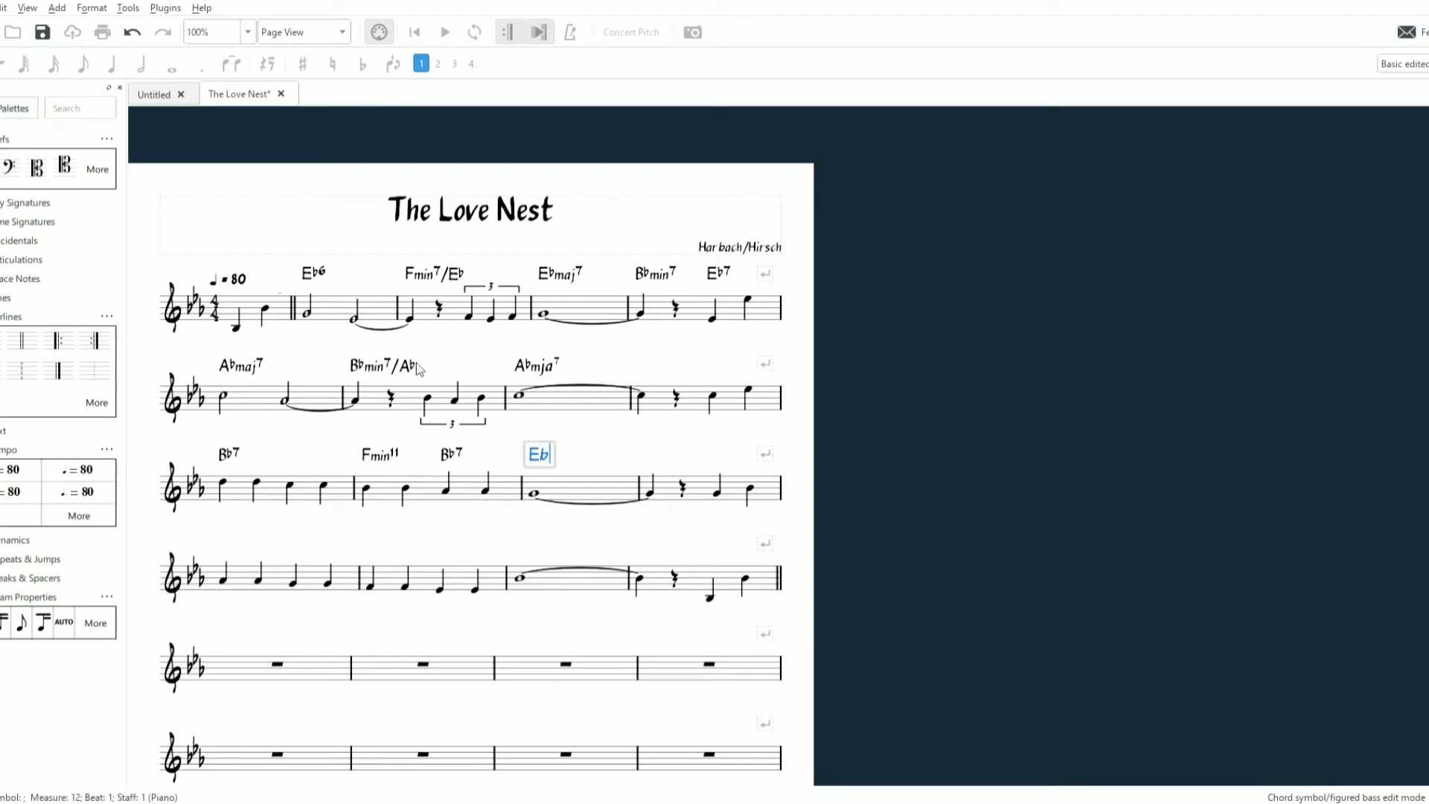
pyautogui.write('maj7')
pyautogui.press('space')
pyautogui.press('space')
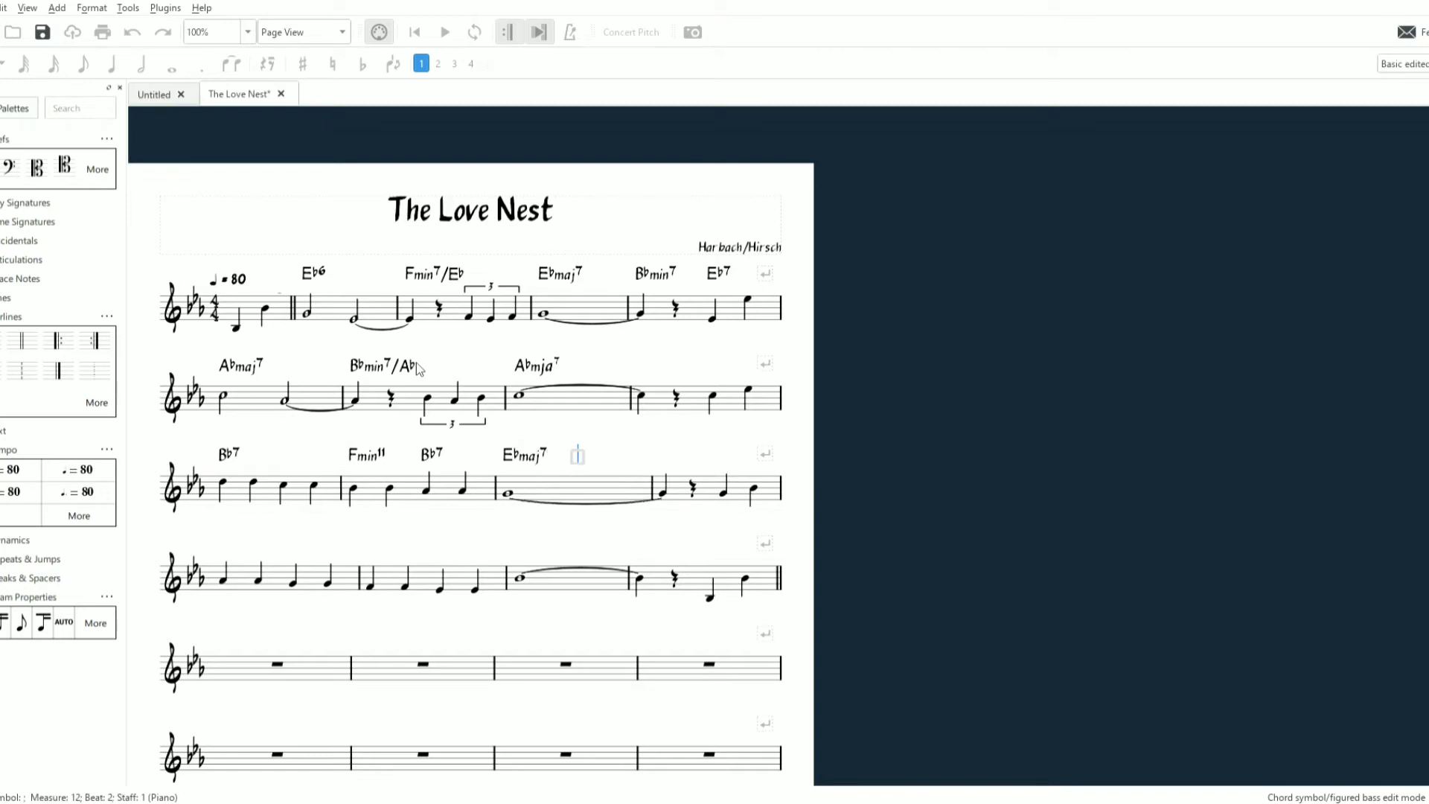
pyautogui.press('space')
pyautogui.press('space')
pyautogui.write('Cmin7')
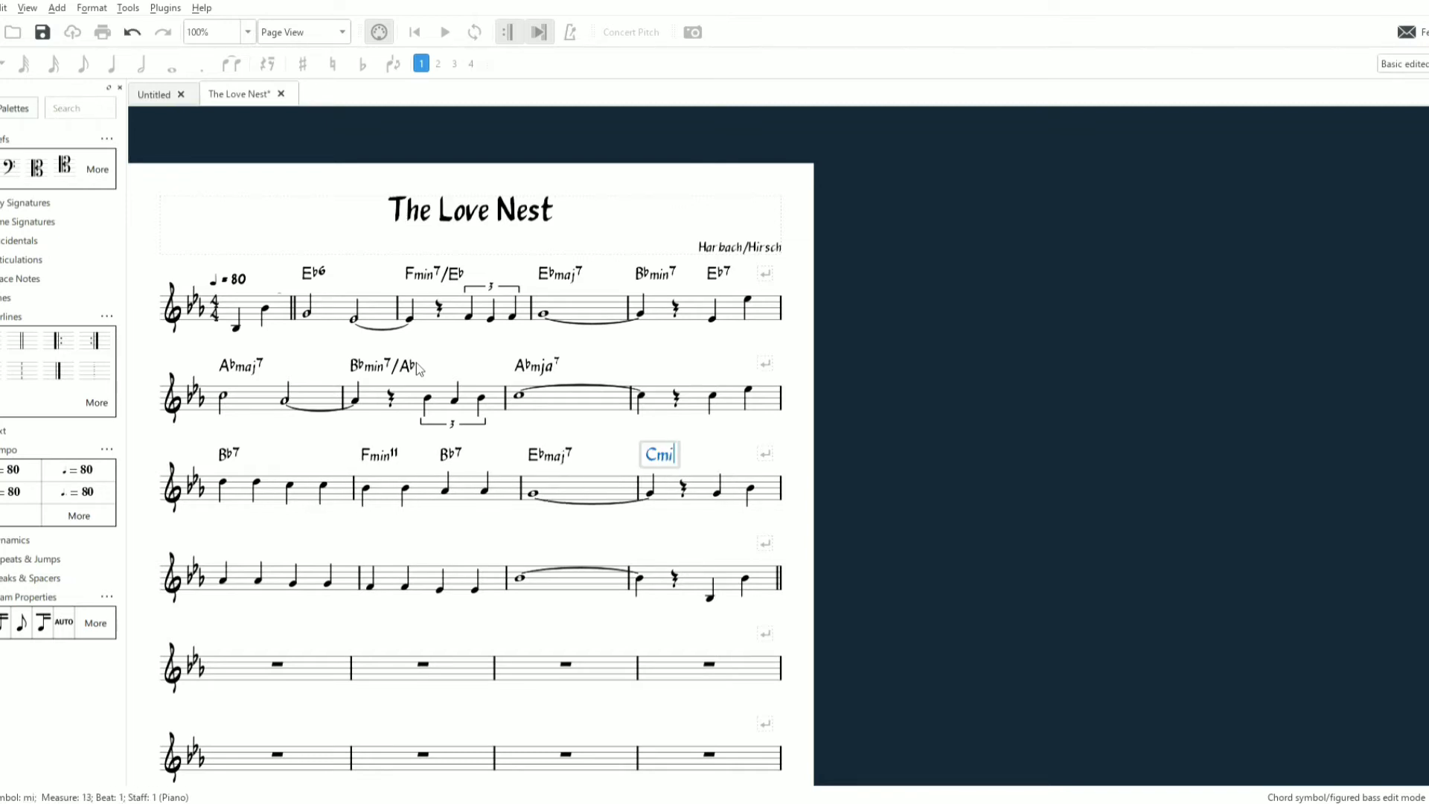
# Add the chord symbols Fmin7 on beat 1 of measure 14 and F7 on beat 1 of measure 15
pyautogui.press('space')
pyautogui.press('space')
pyautogui.press('space')
pyautogui.press('space')
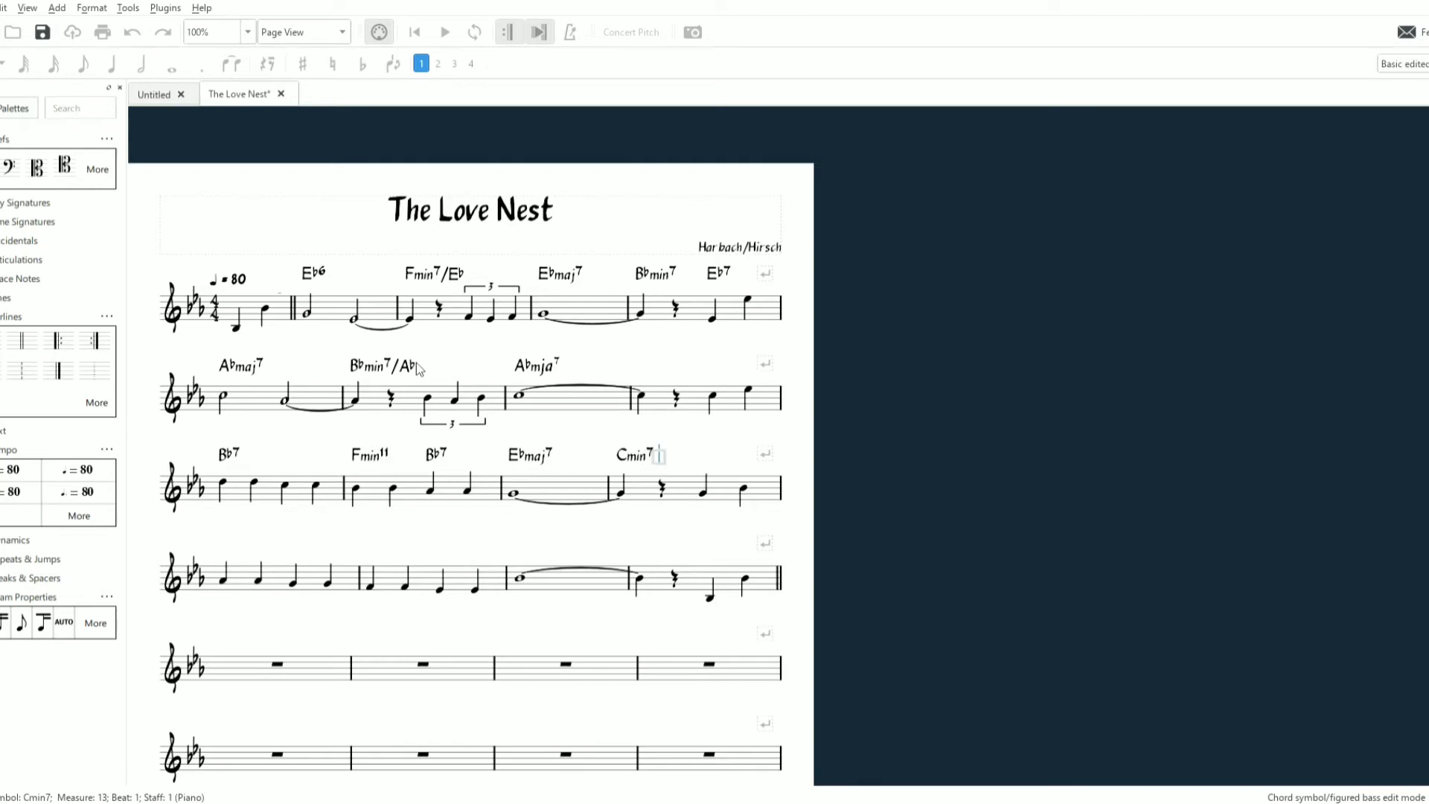
pyautogui.write('Fmin7')
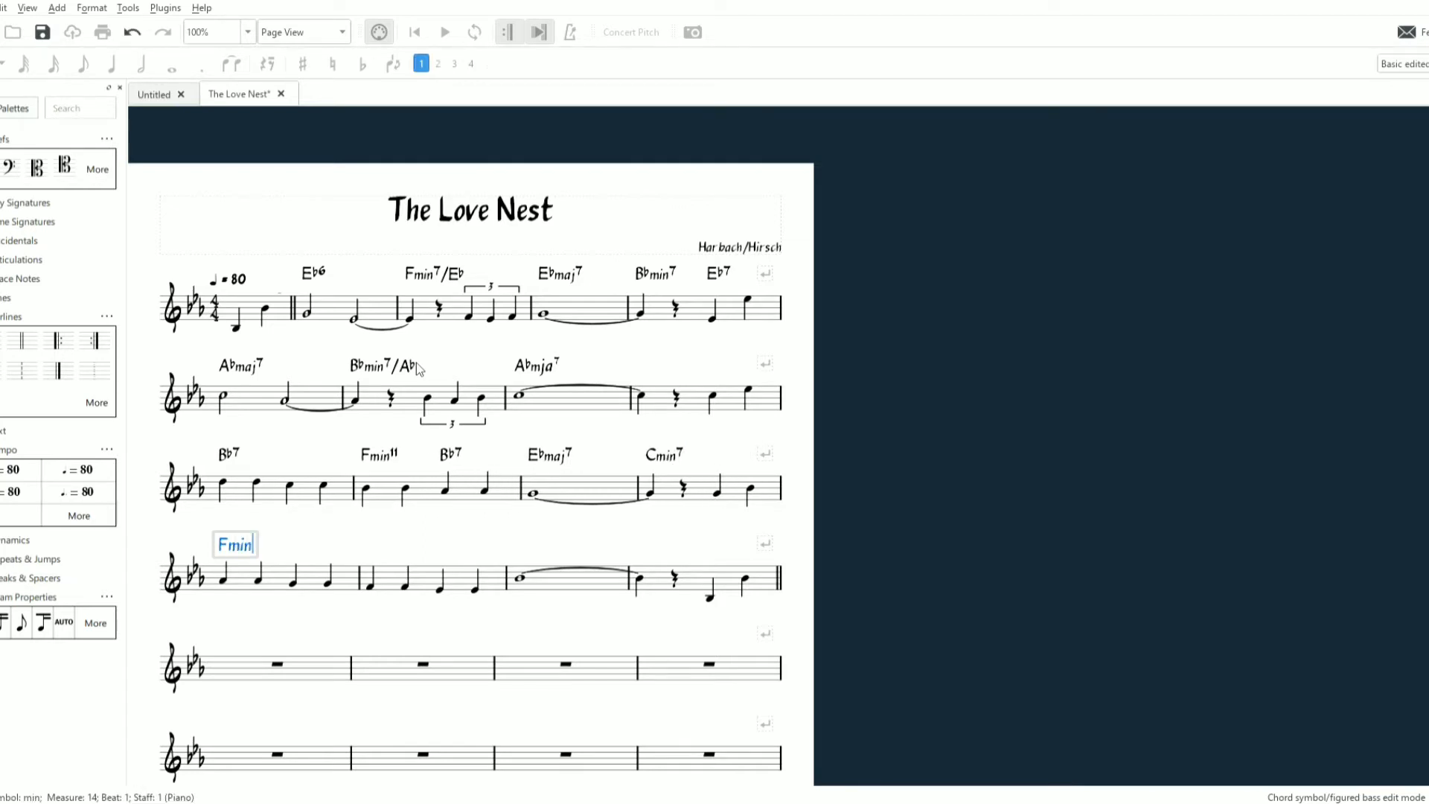
pyautogui.press('space')
pyautogui.press('space')
pyautogui.press('space')
pyautogui.press('space')
pyautogui.write('F7')
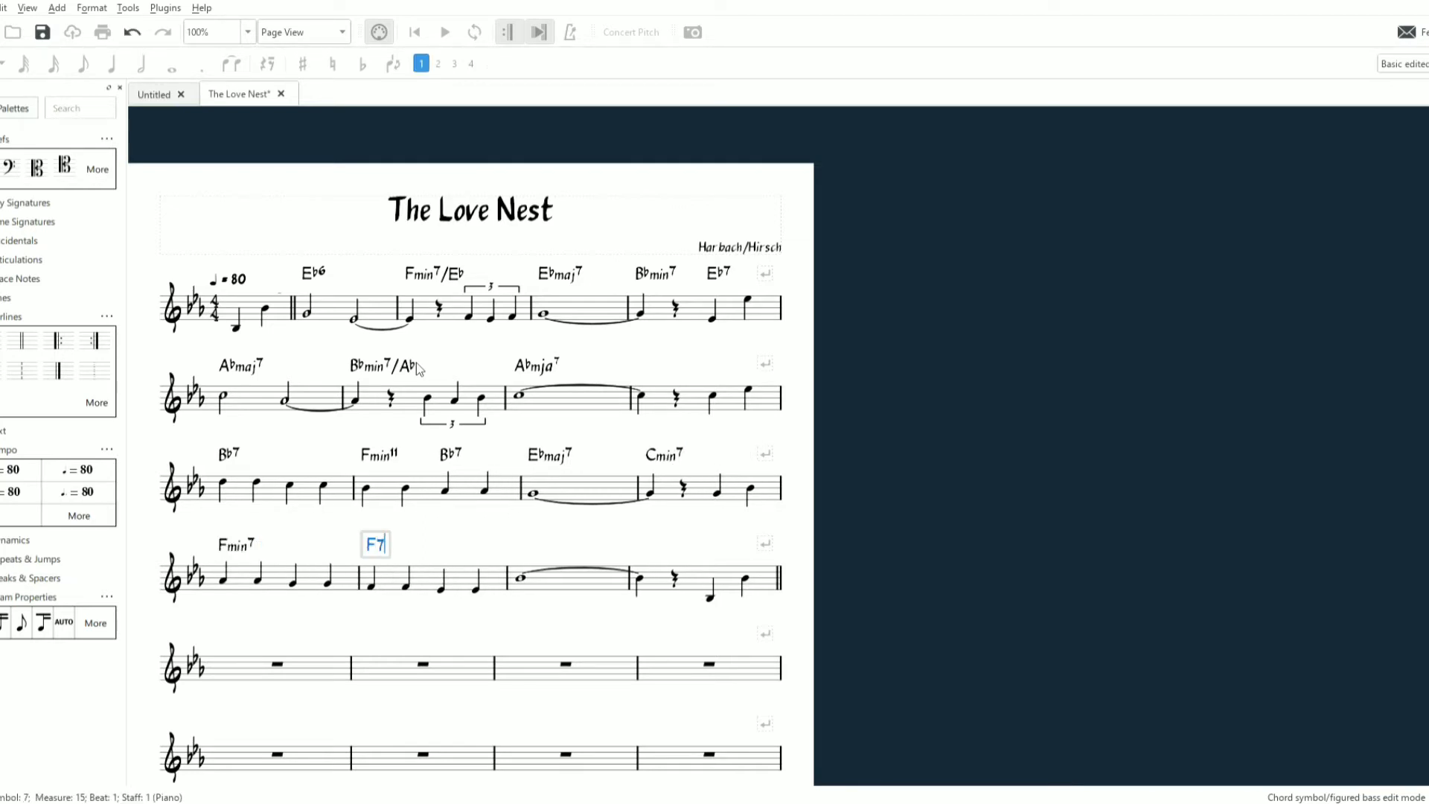
# Add the chord symbols Bb7sus on beat 1 of measure 16 and Bb7 on beat 1 of measure 17, and end chord entry
pyautogui.press('space')
pyautogui.press('space')
pyautogui.press('space')
pyautogui.press('space')
pyautogui.write('B')
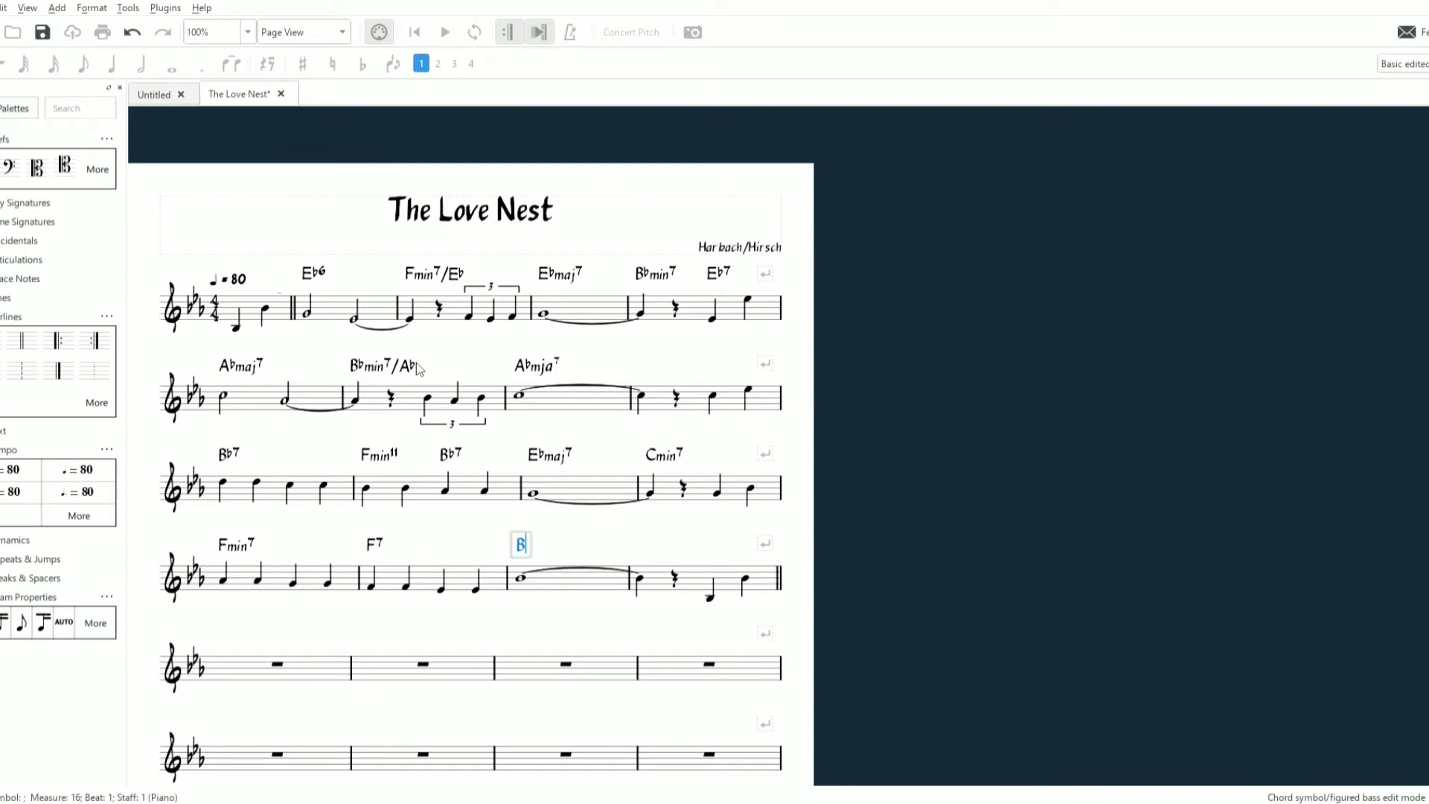
pyautogui.write('b7sus')
pyautogui.press('space')
pyautogui.press('space')
pyautogui.press('space')
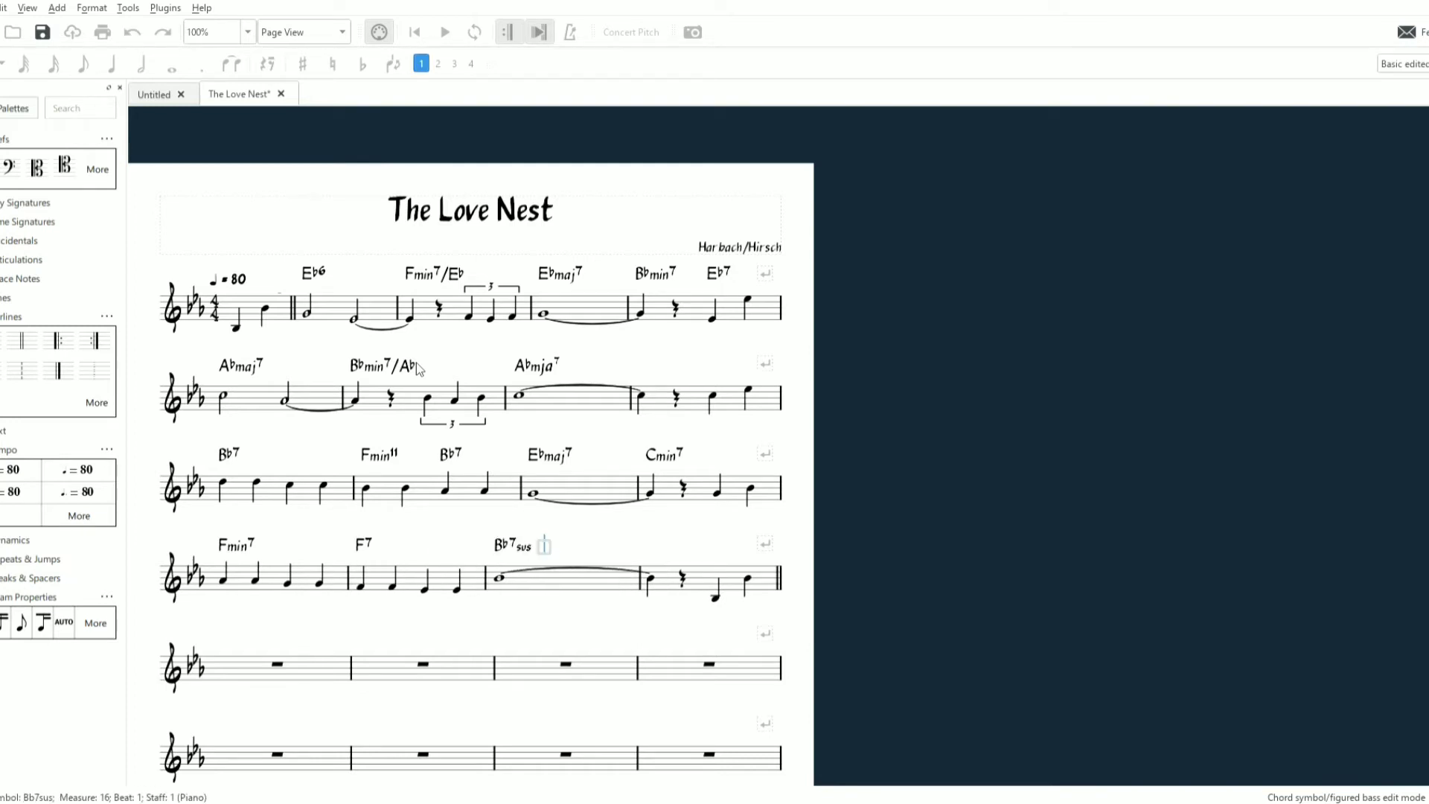
pyautogui.write('Bb7')
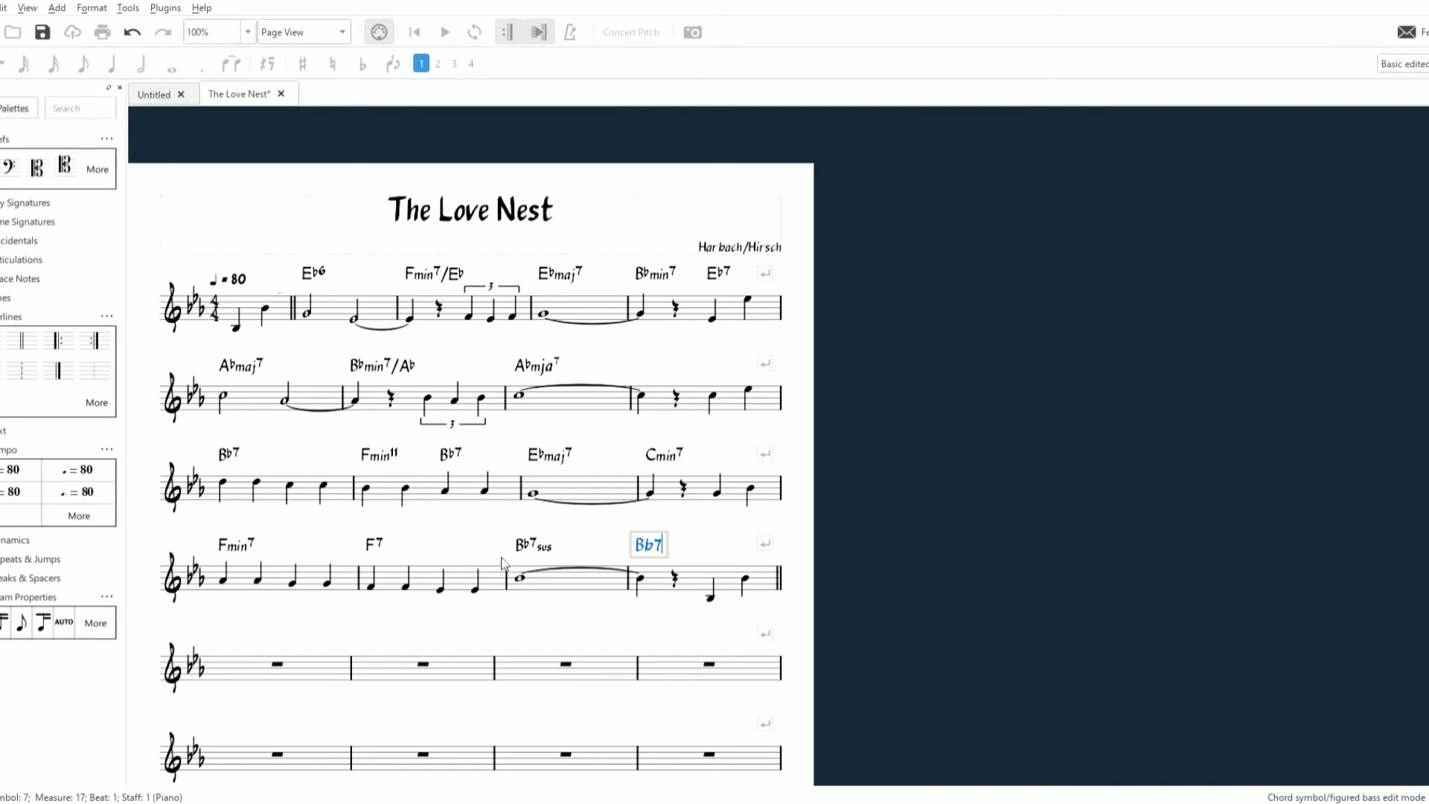
pyautogui.press('Escape')
pyautogui.press('Escape')
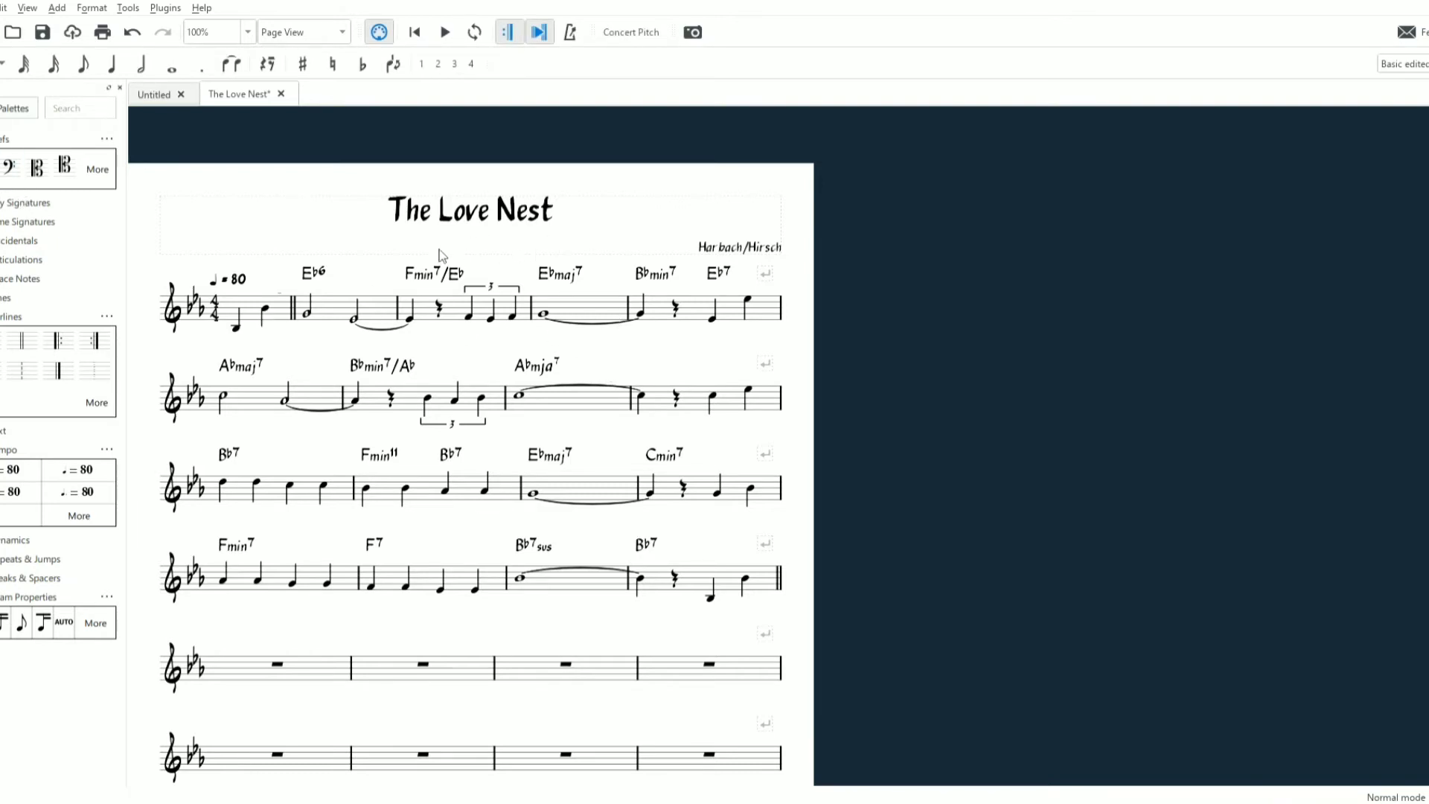
pyautogui.scroll(-1, 414, 266)
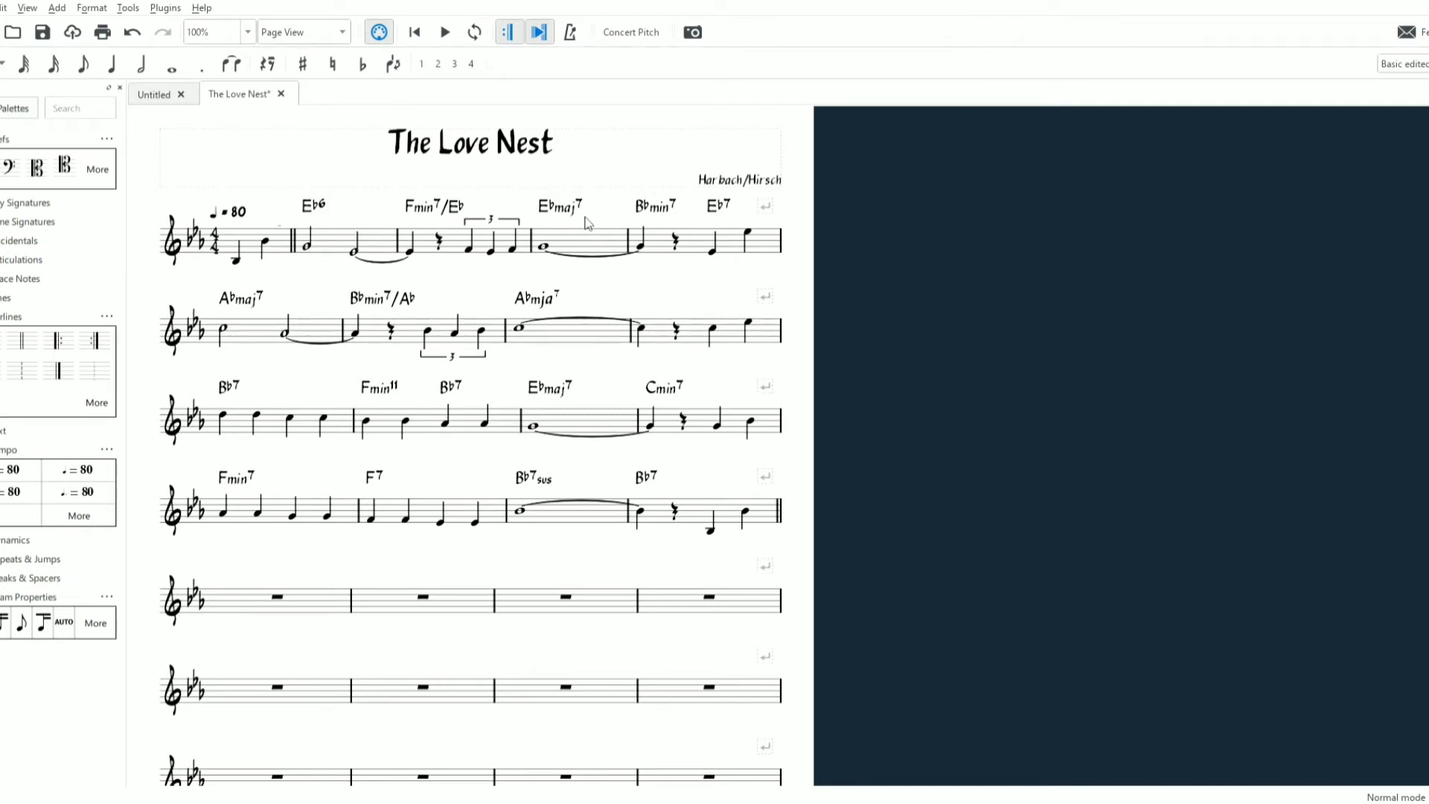
pyautogui.click(342, 251)
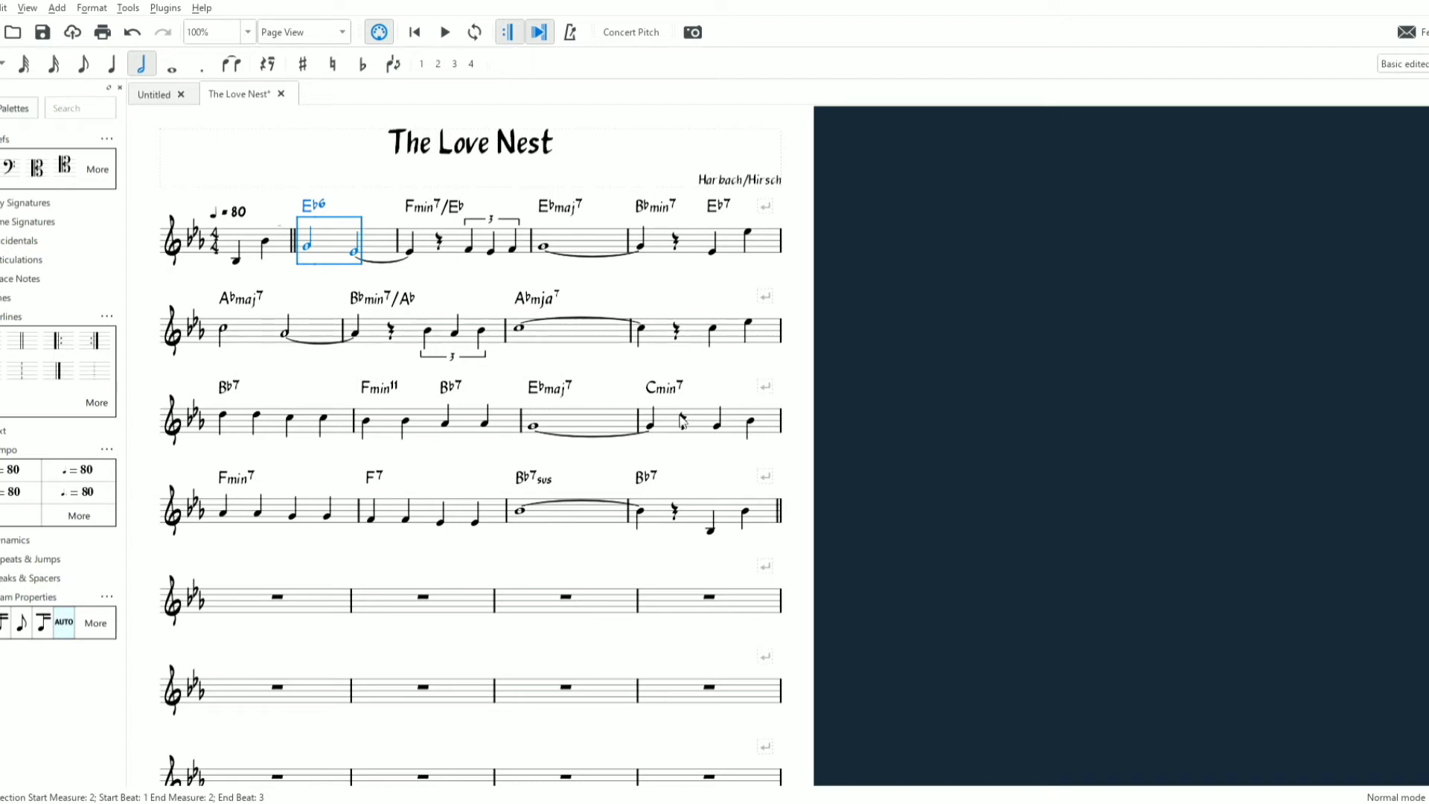
pyautogui.keyDown('shift'); pyautogui.click(737, 433); pyautogui.keyUp('shift')
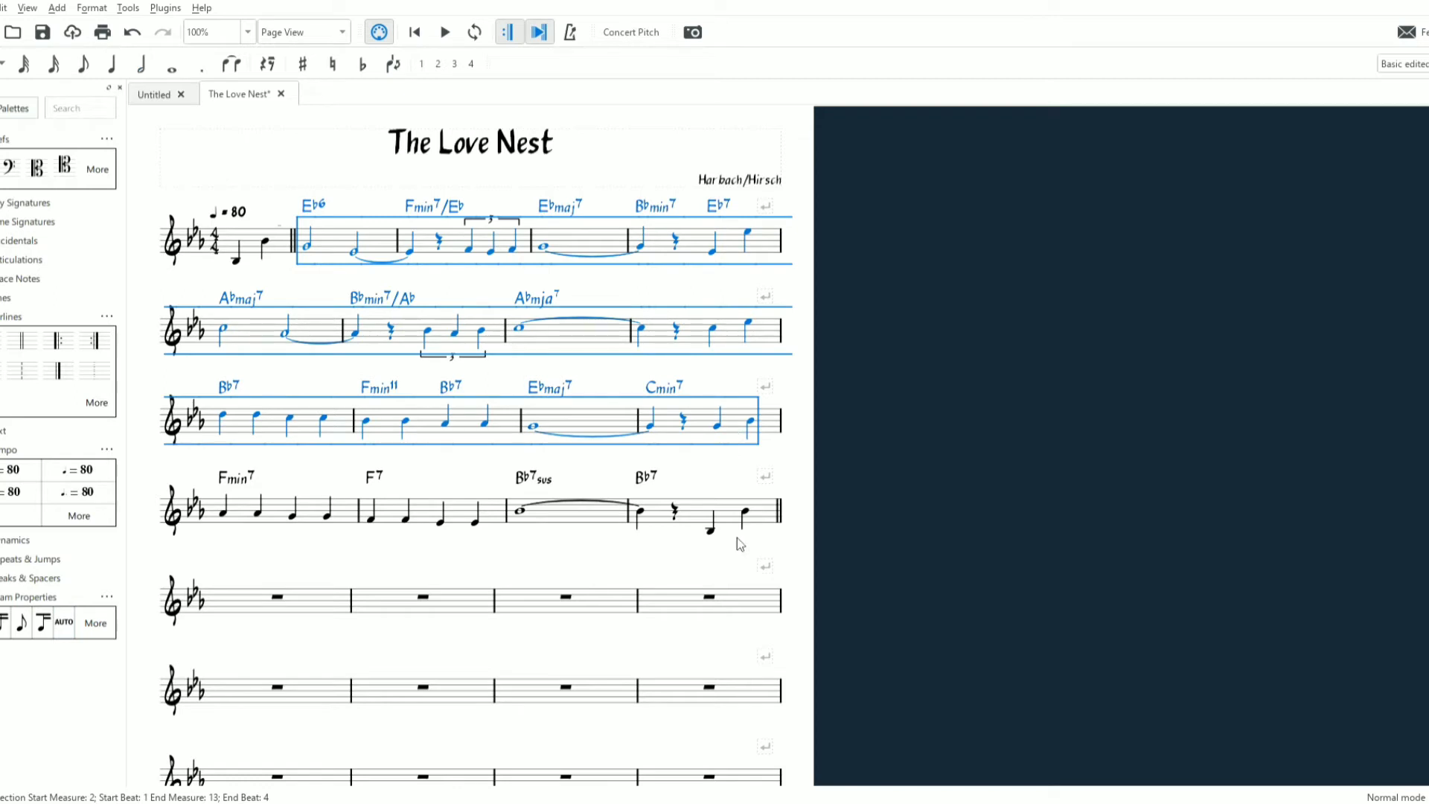
pyautogui.click(724, 474)
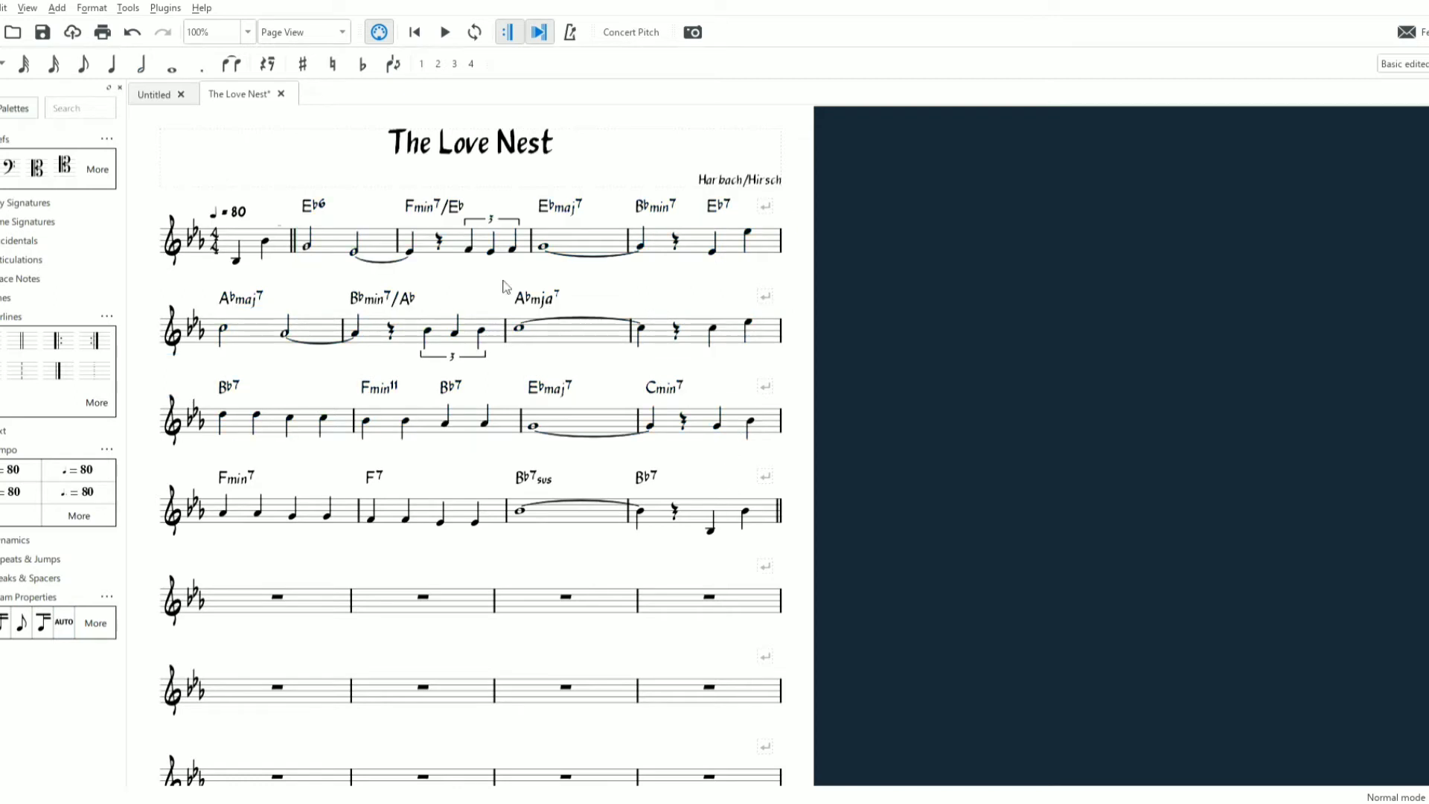
# Copy measures 2 through 13 with their chord symbols and paste them starting at measure 18
pyautogui.keyDown('shift'); pyautogui.click(366, 246); pyautogui.keyUp('shift')
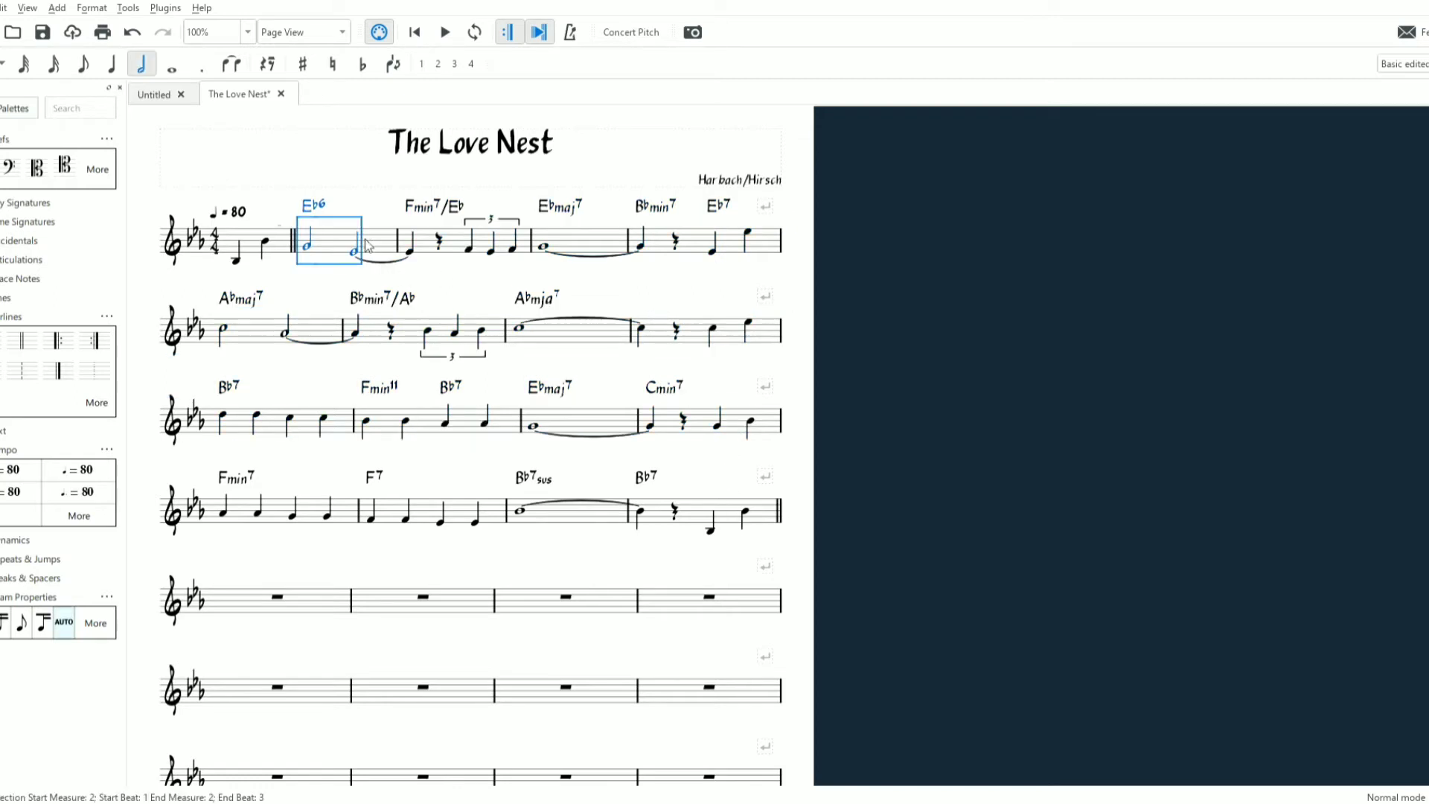
pyautogui.keyDown('shift'); pyautogui.click(712, 425); pyautogui.keyUp('shift')
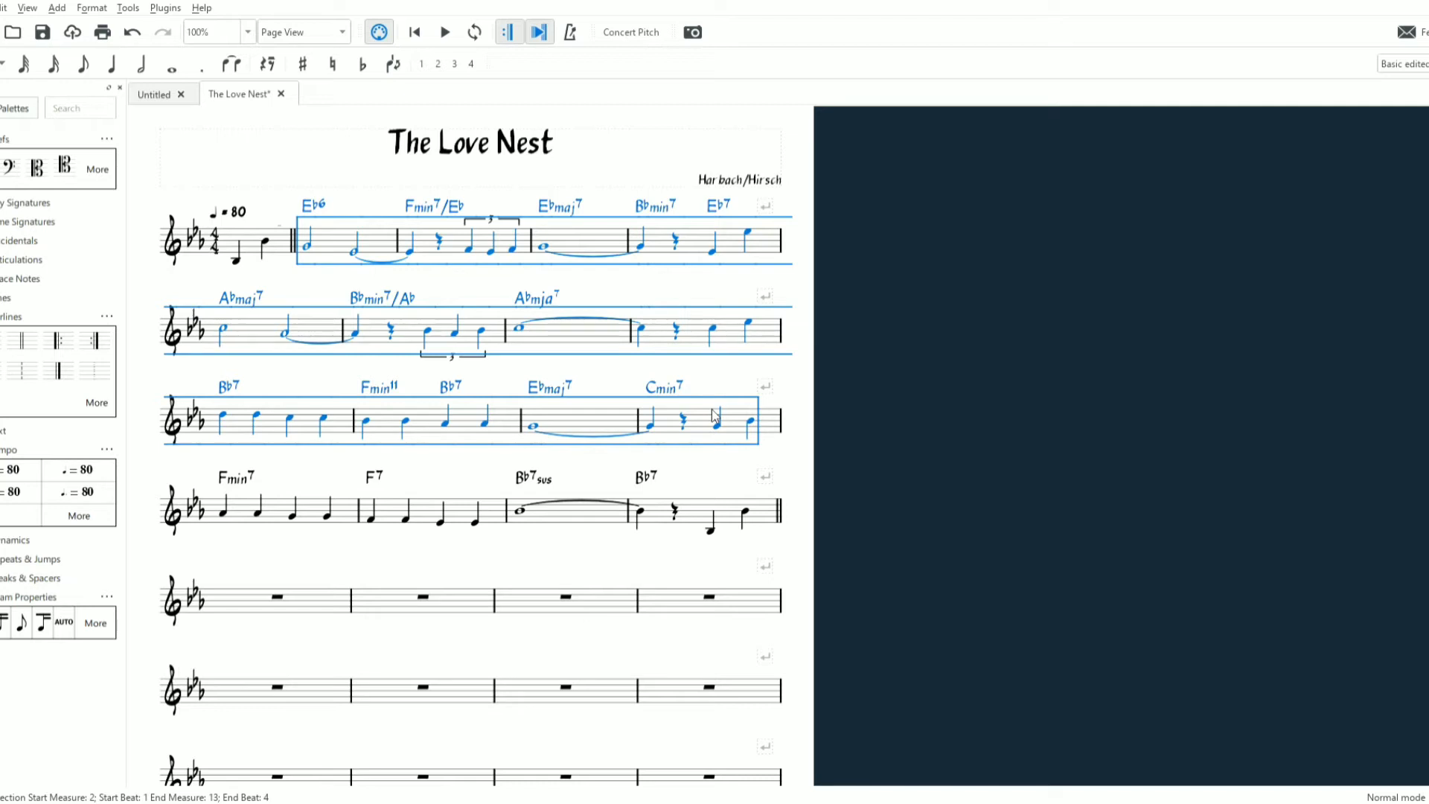
pyautogui.click(312, 607)
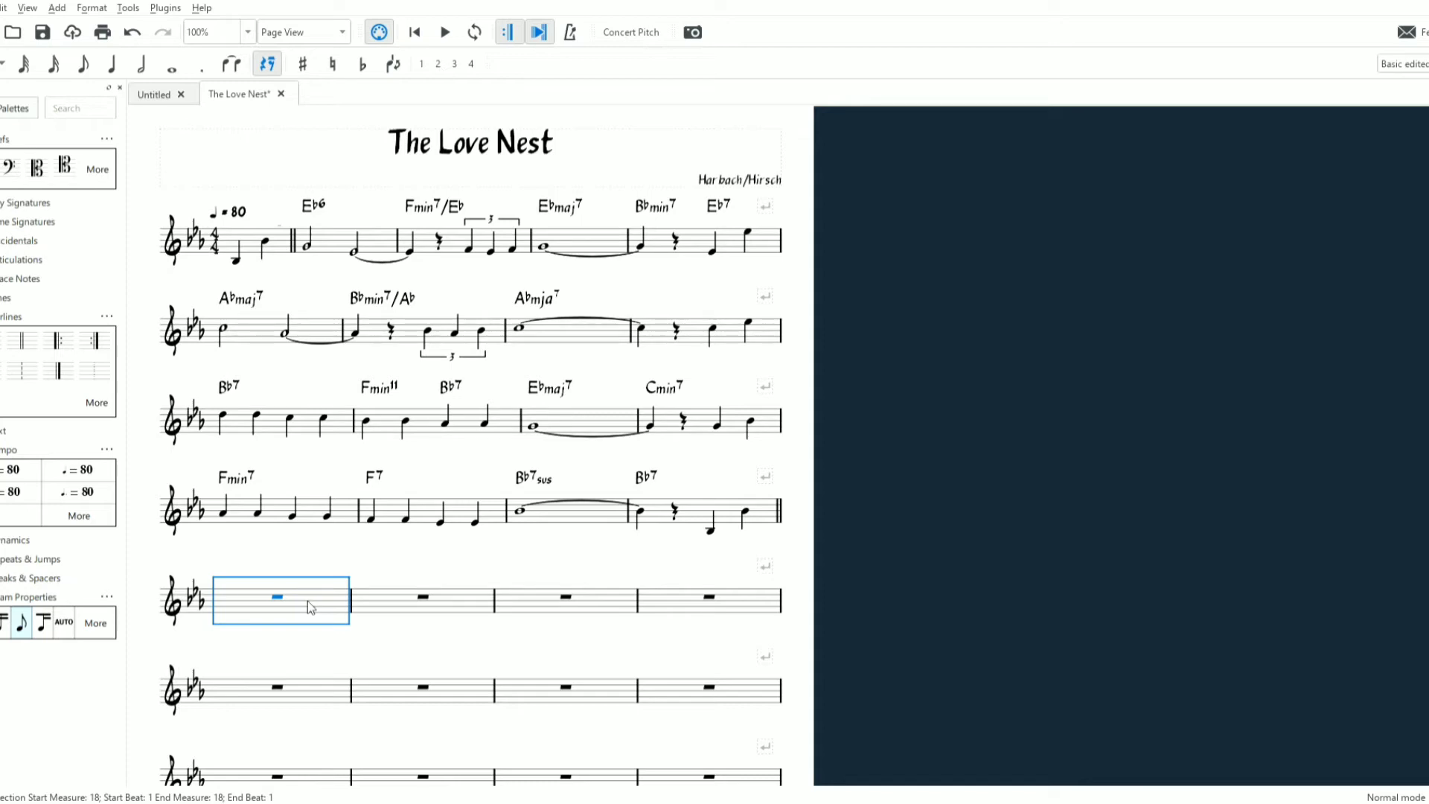
pyautogui.hotkey('ctrl', 'v')
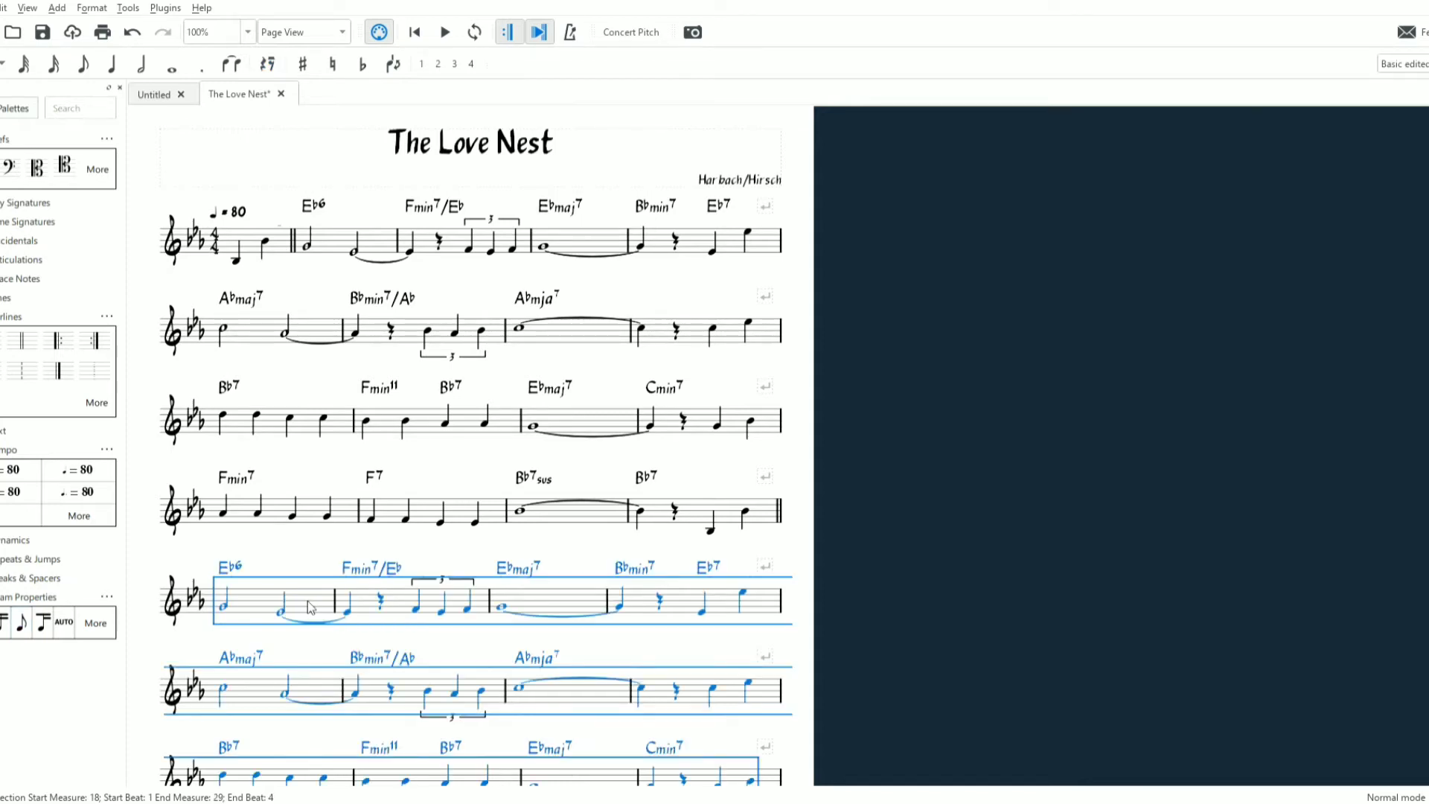
pyautogui.click(322, 561)
pyautogui.scroll(-3, 622, 585)
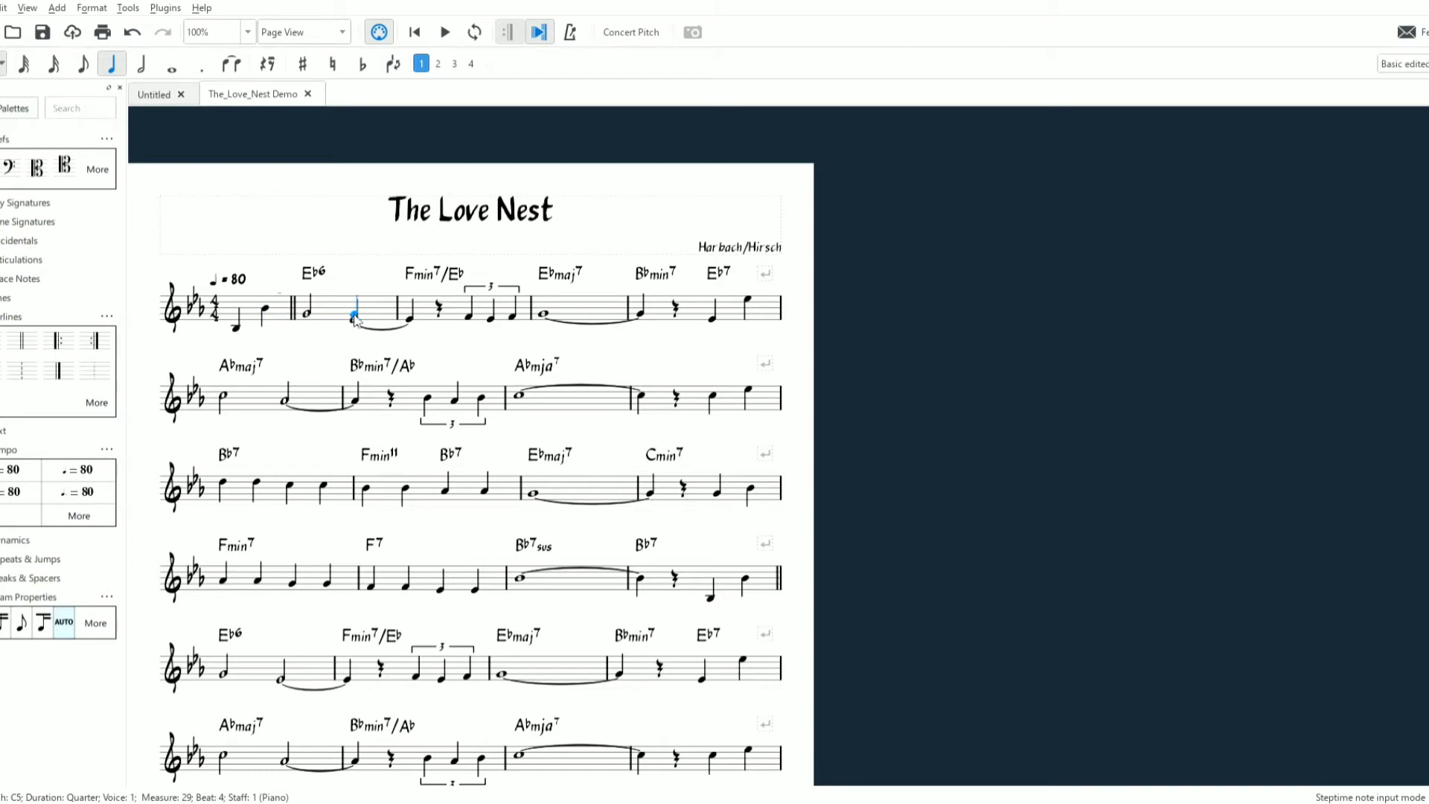
pyautogui.press('Escape')
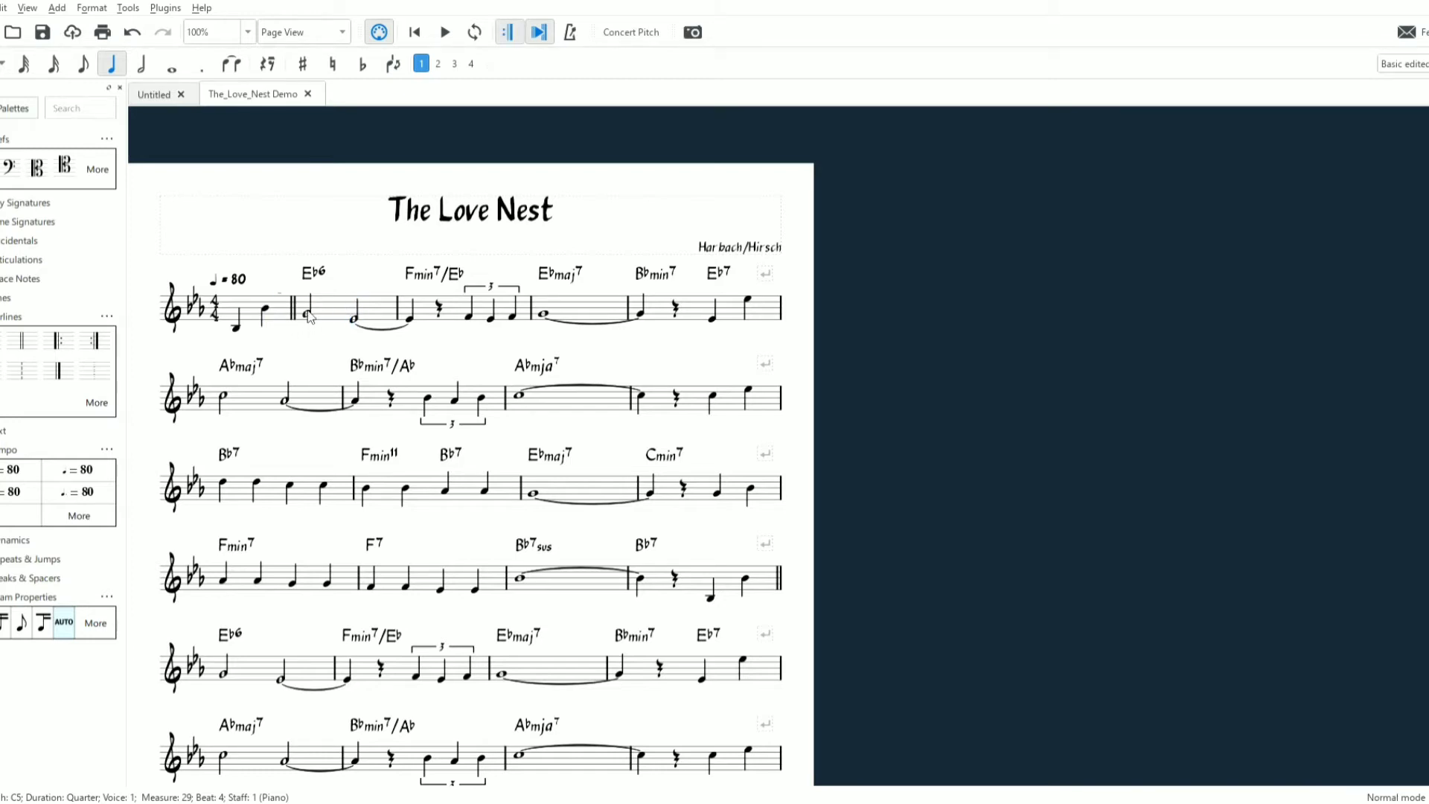
pyautogui.click(236, 328)
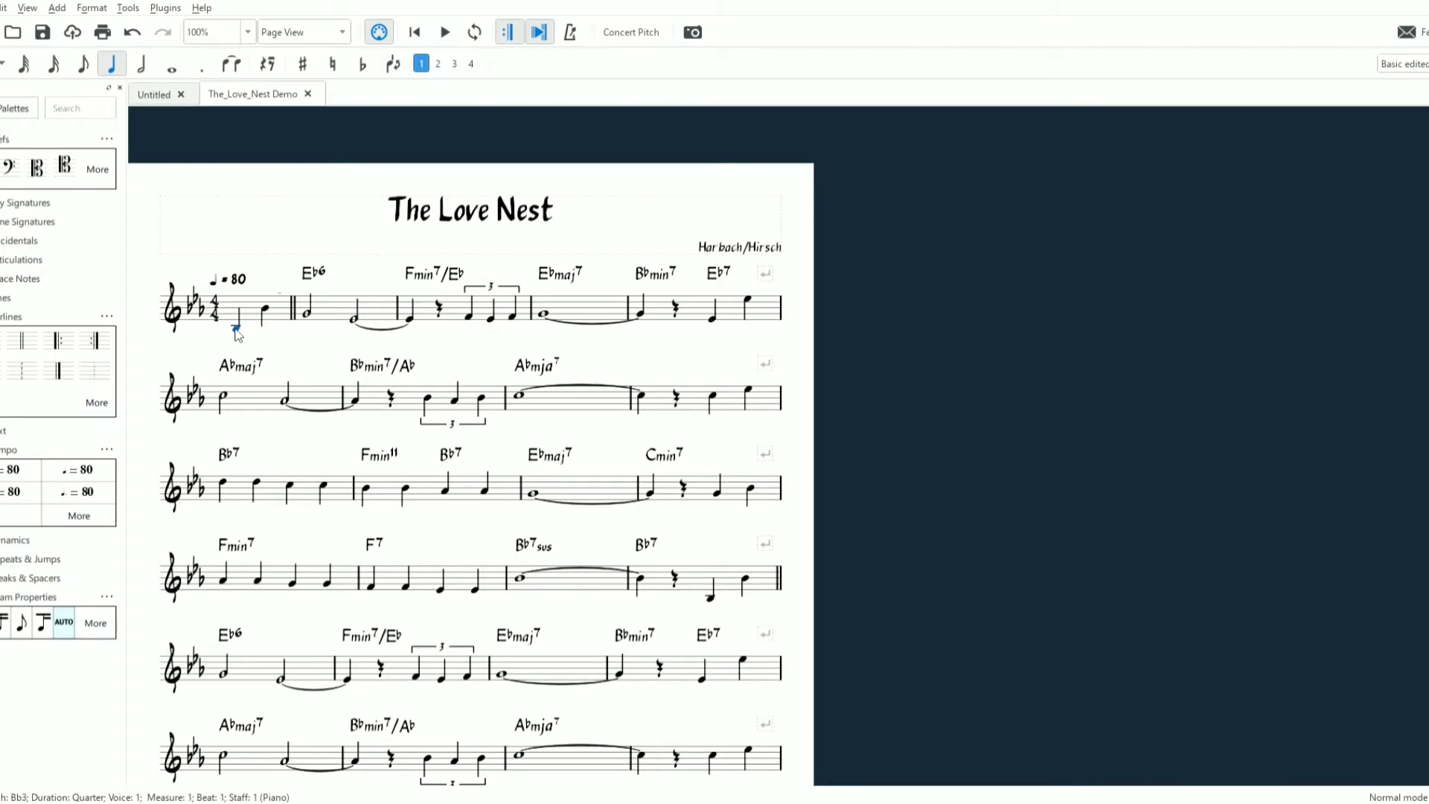
pyautogui.click(58, 12)
pyautogui.click(58, 12)
pyautogui.hotkey('ctrl', 'l')
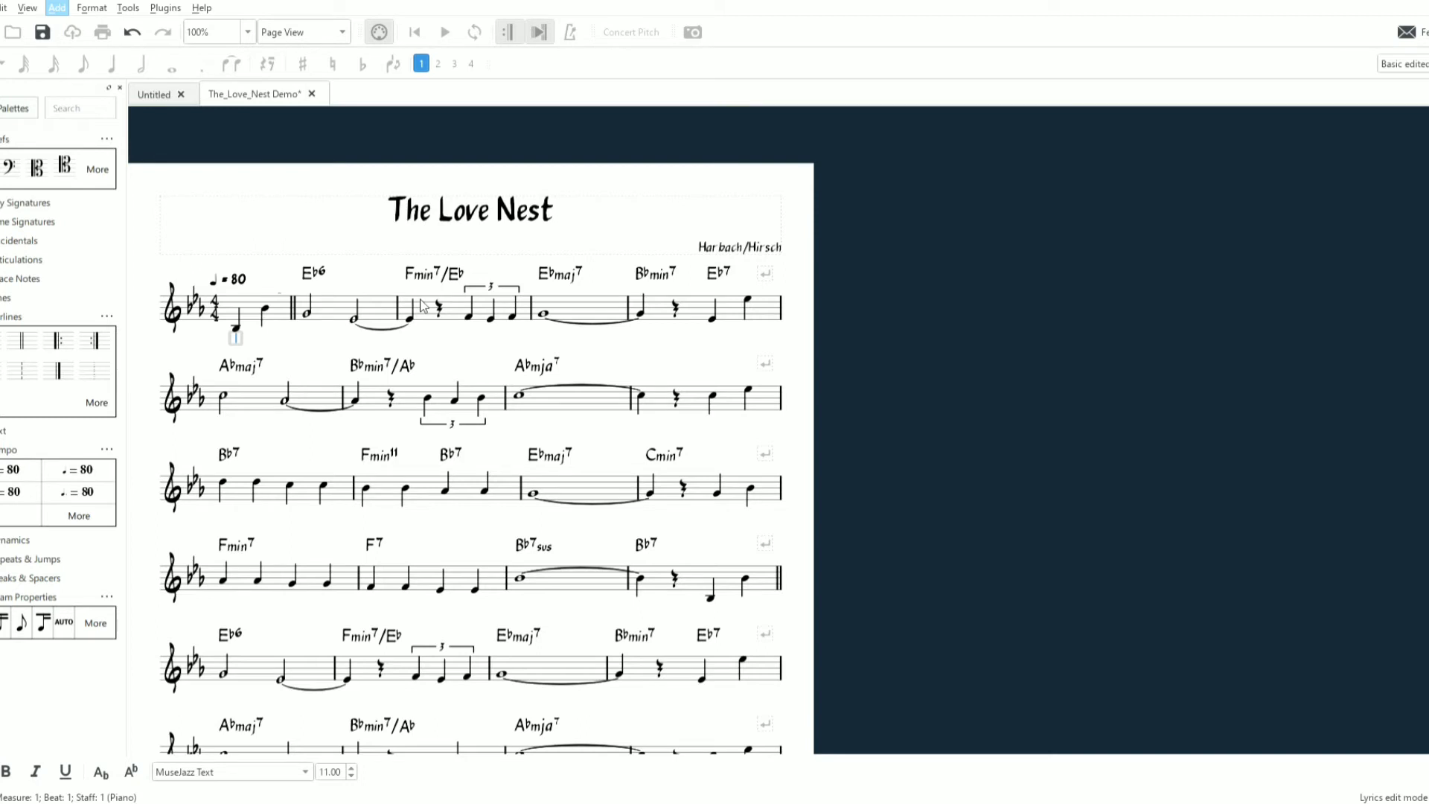
pyautogui.press('space')
pyautogui.press('Escape')
# Add the lyrics "Just a love nest" under the melody, starting on the first note of measure 1
pyautogui.click(235, 329)
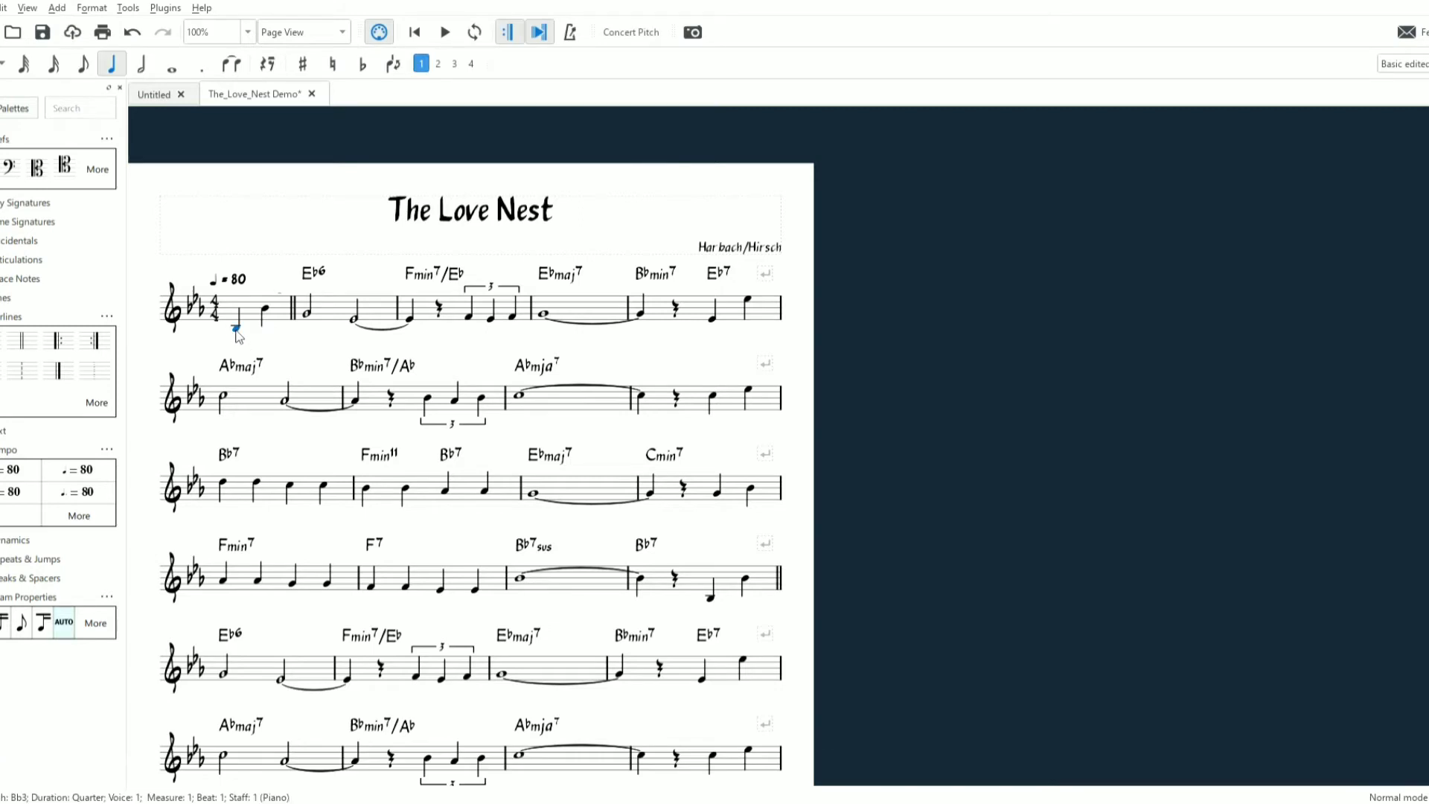
pyautogui.hotkey('ctrl', 'l')
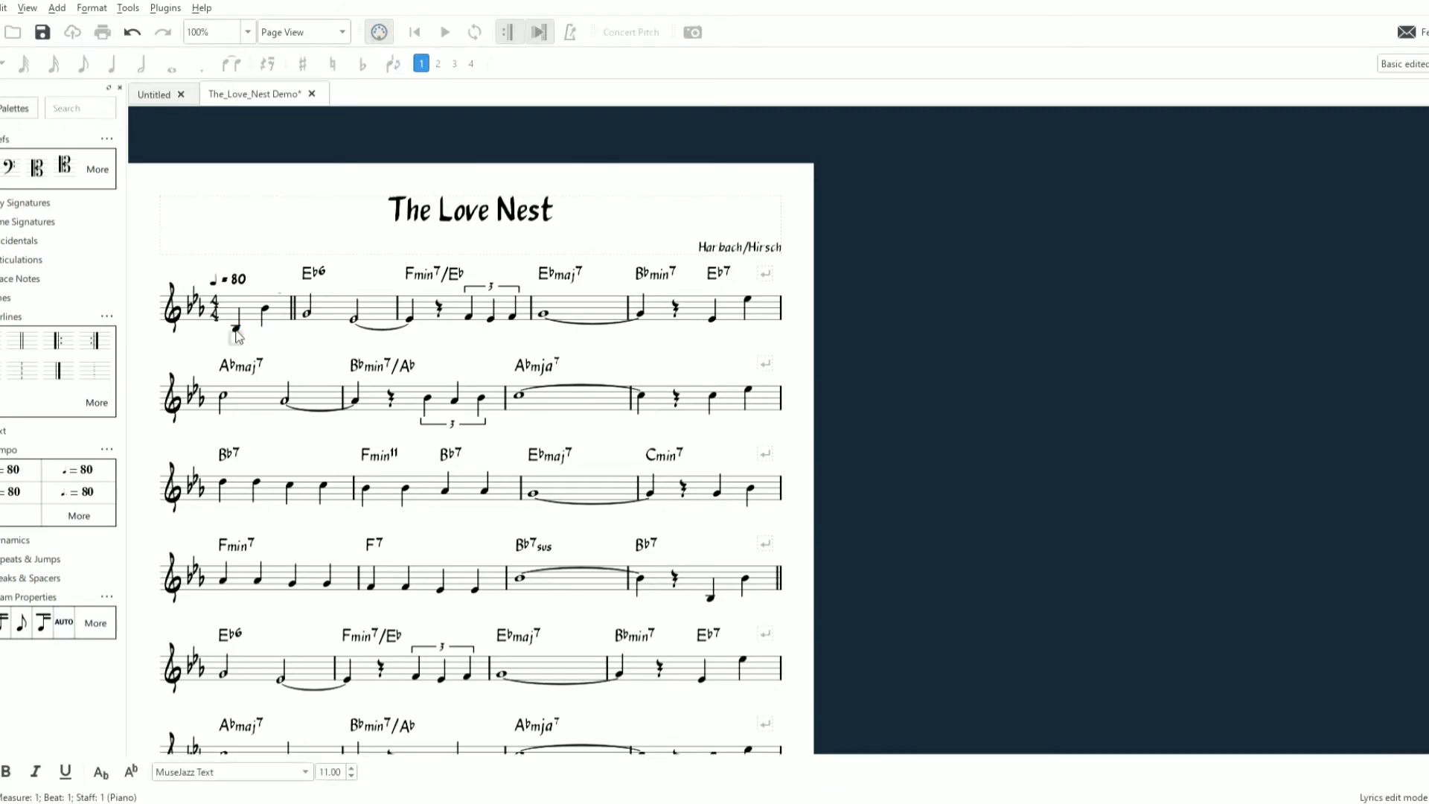
pyautogui.write('Jus')
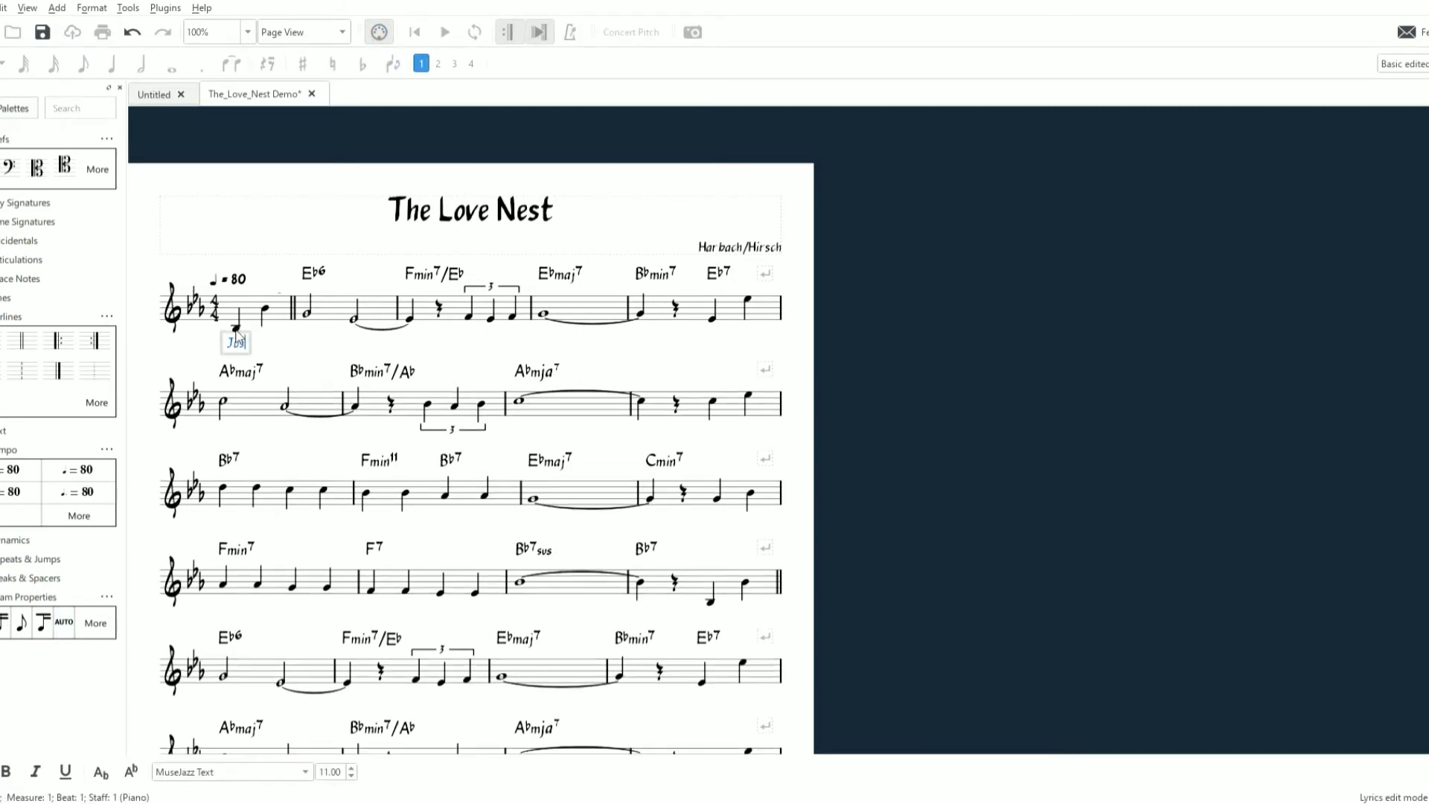
pyautogui.write('t a love nest')
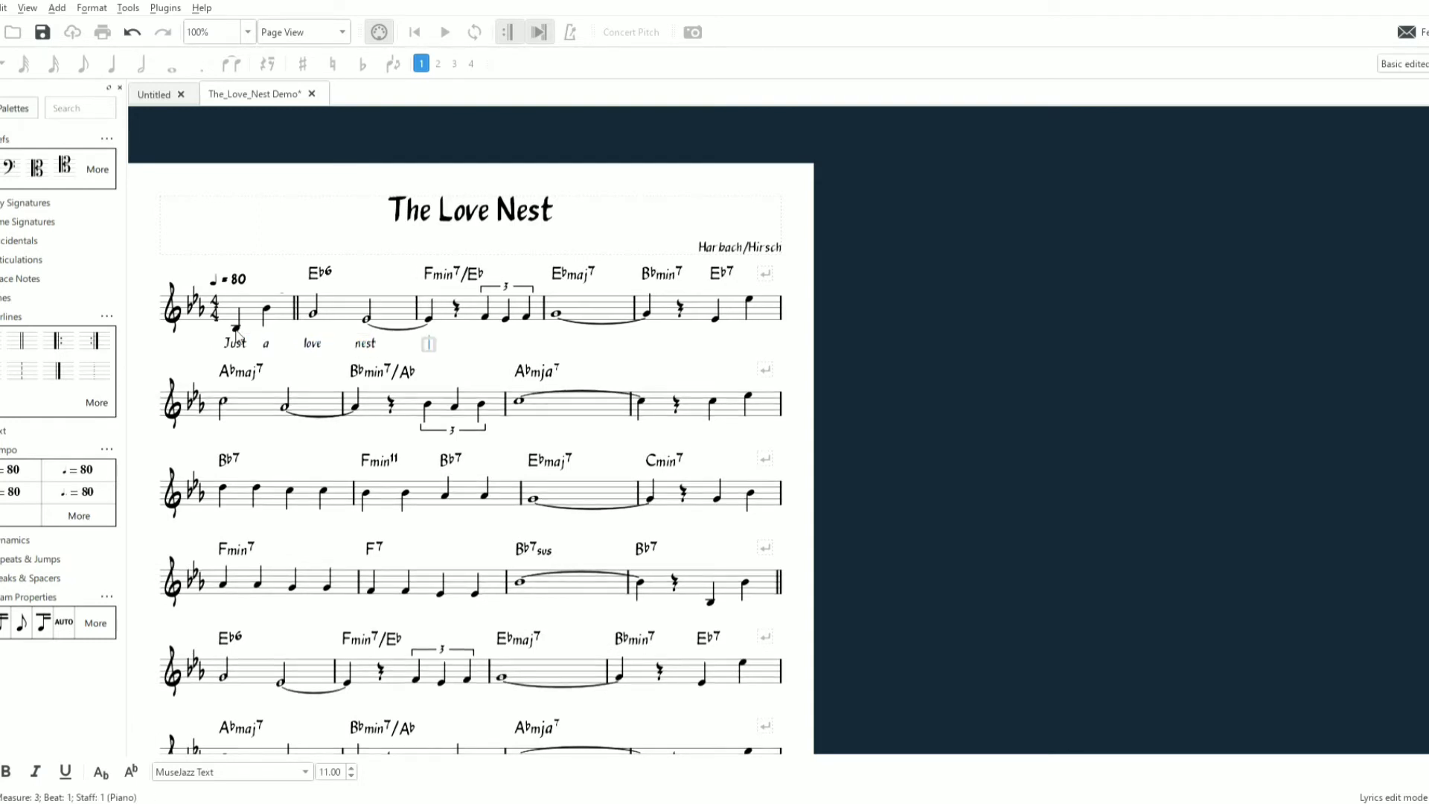
# Continue the lyrics with "co-zy with charm.", starting on the triplet in measure 3 and splitting "co-zy" into two syllables
pyautogui.press('space')
pyautogui.write('co')
pyautogui.press('-')
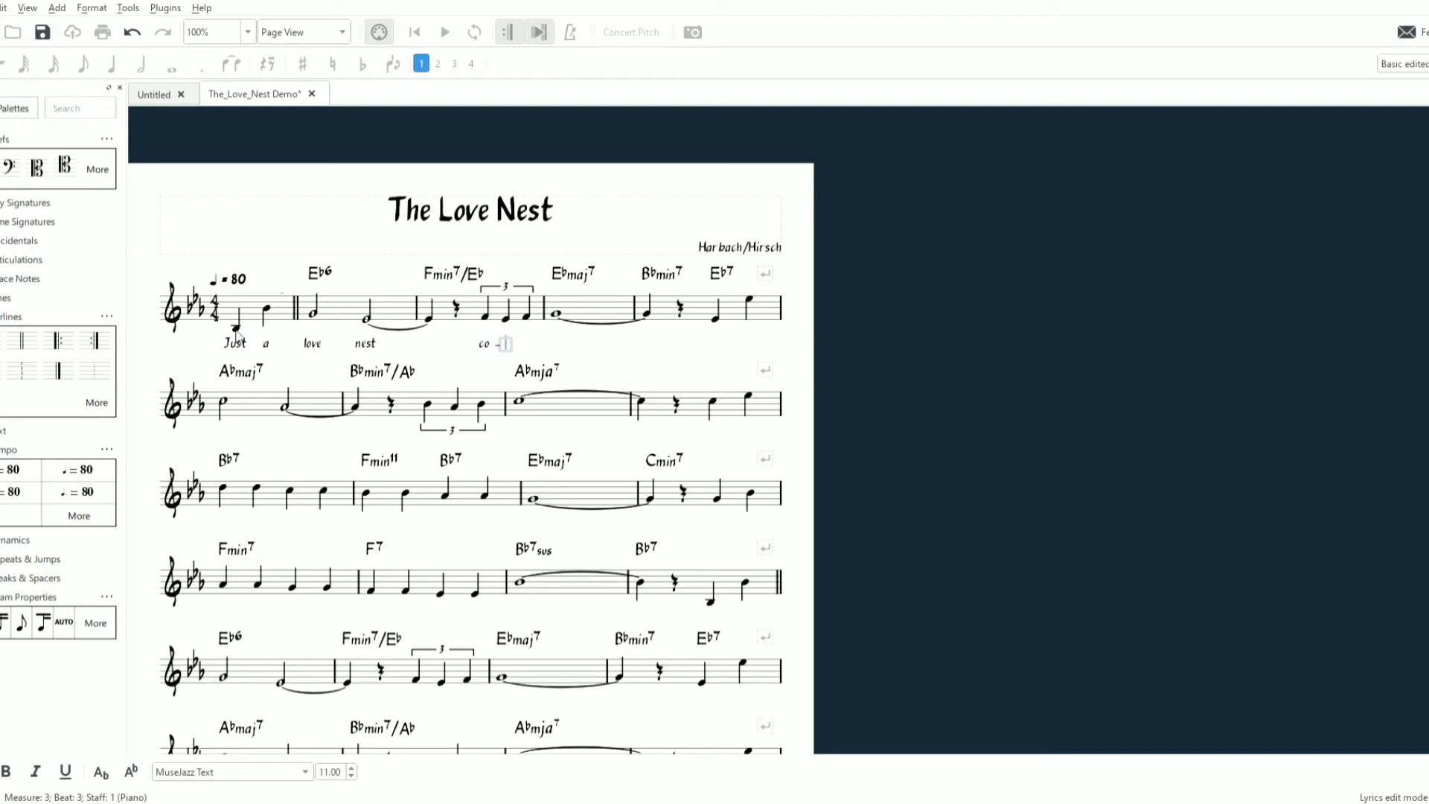
pyautogui.write('zy')
pyautogui.press('space')
pyautogui.write('with')
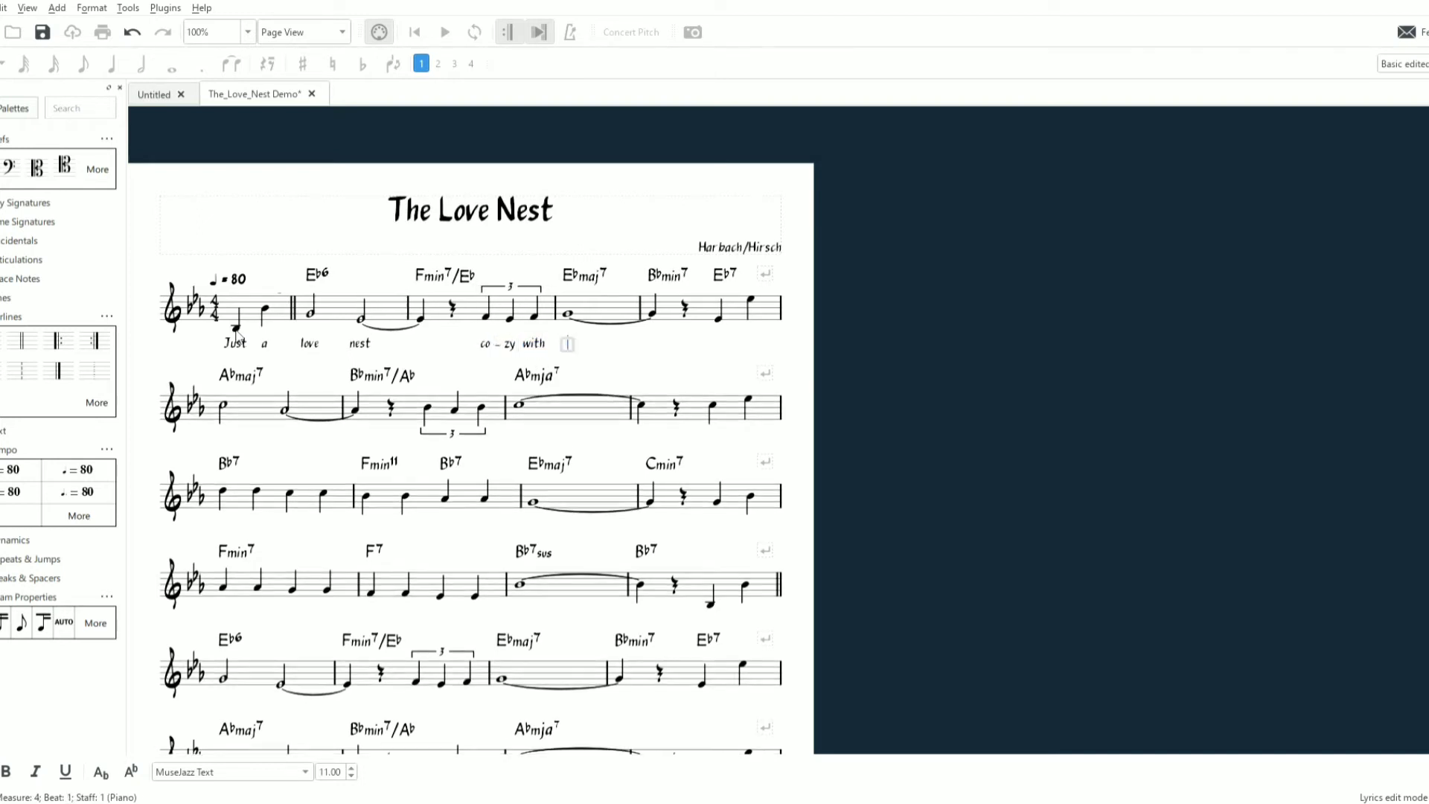
pyautogui.press('space')
pyautogui.write('charm.')
pyautogui.press('space')
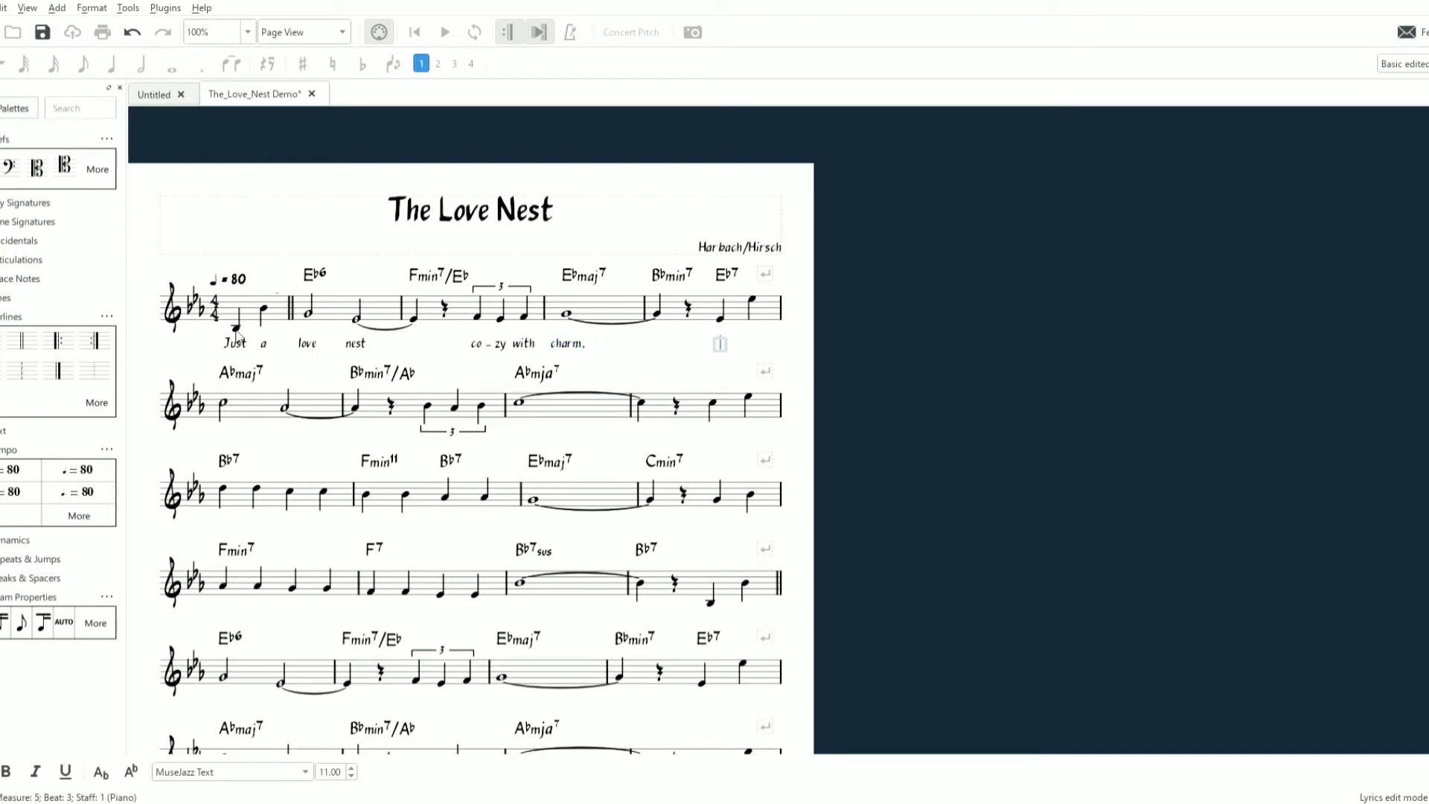
# Continue the lyrics with "like a dove nest", from beat 3 of measure 5 through measure 6
pyautogui.write('like')
pyautogui.press('space')
pyautogui.write('a')
pyautogui.press('space')
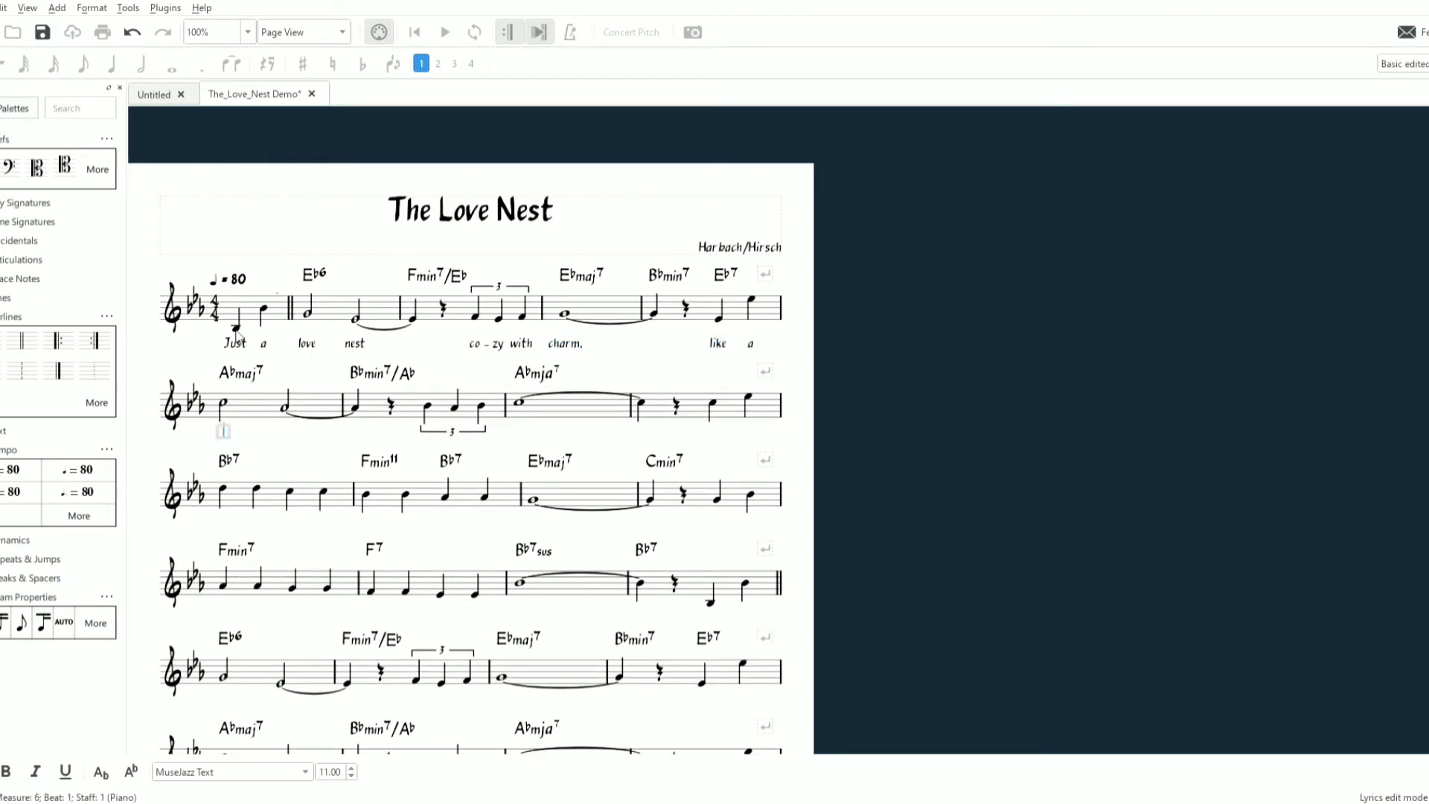
pyautogui.write('dove')
pyautogui.press('space')
pyautogui.write('nest')
pyautogui.press('space')
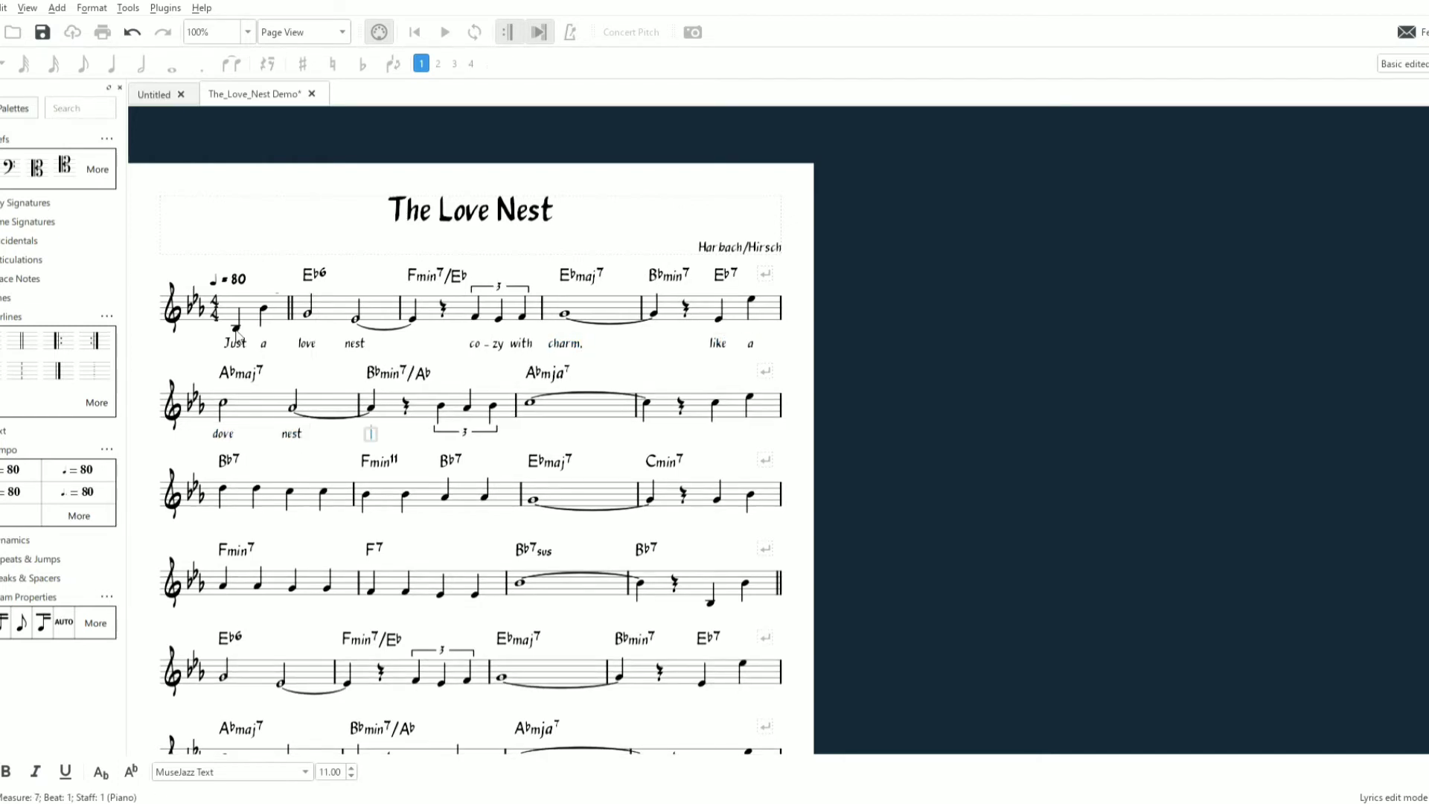
# Continue the lyrics with "down on a farm.", starting on the triplet in measure 7
pyautogui.write('down')
pyautogui.press('space')
pyautogui.write('on')
pyautogui.press('space')
pyautogui.write('a')
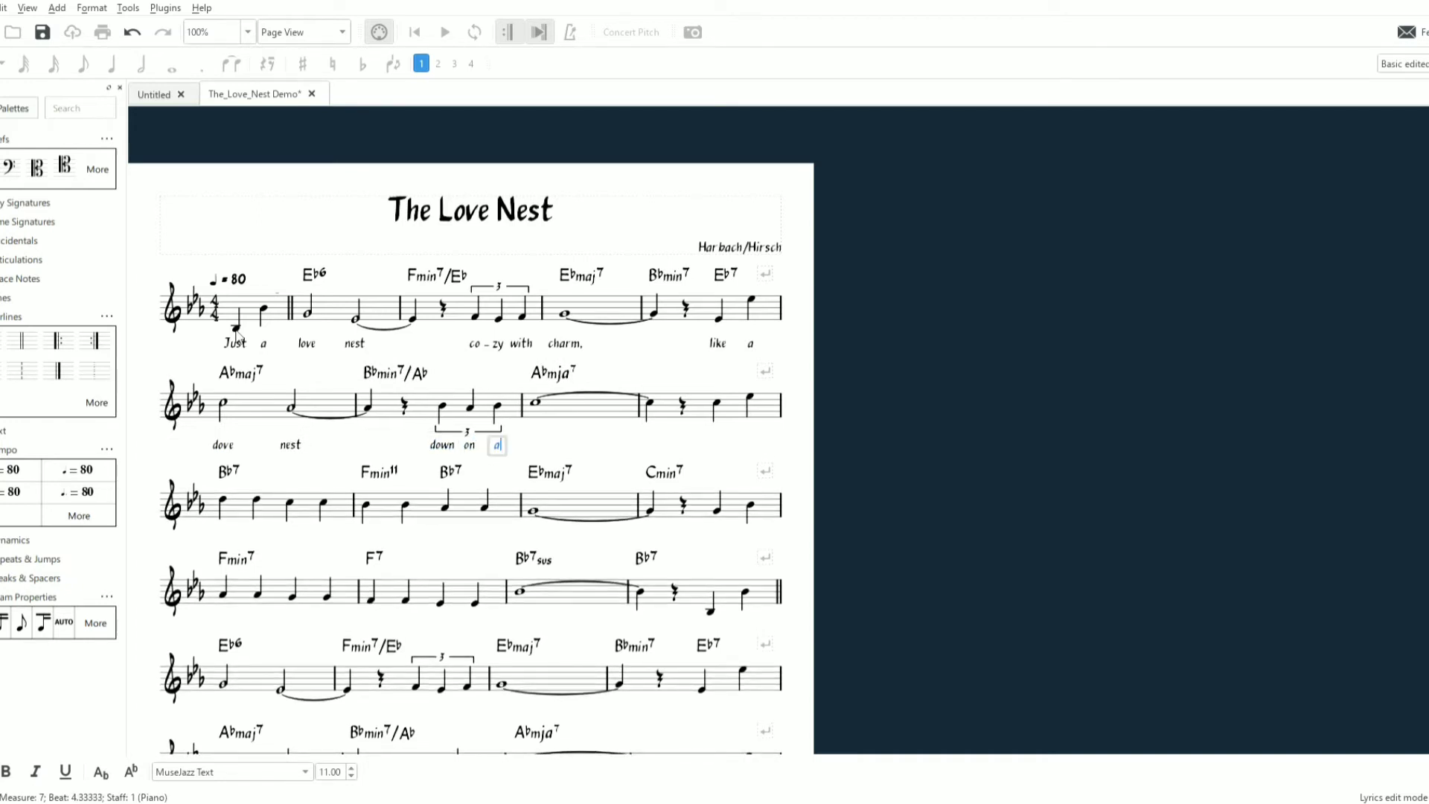
pyautogui.press('space')
pyautogui.write('farm.')
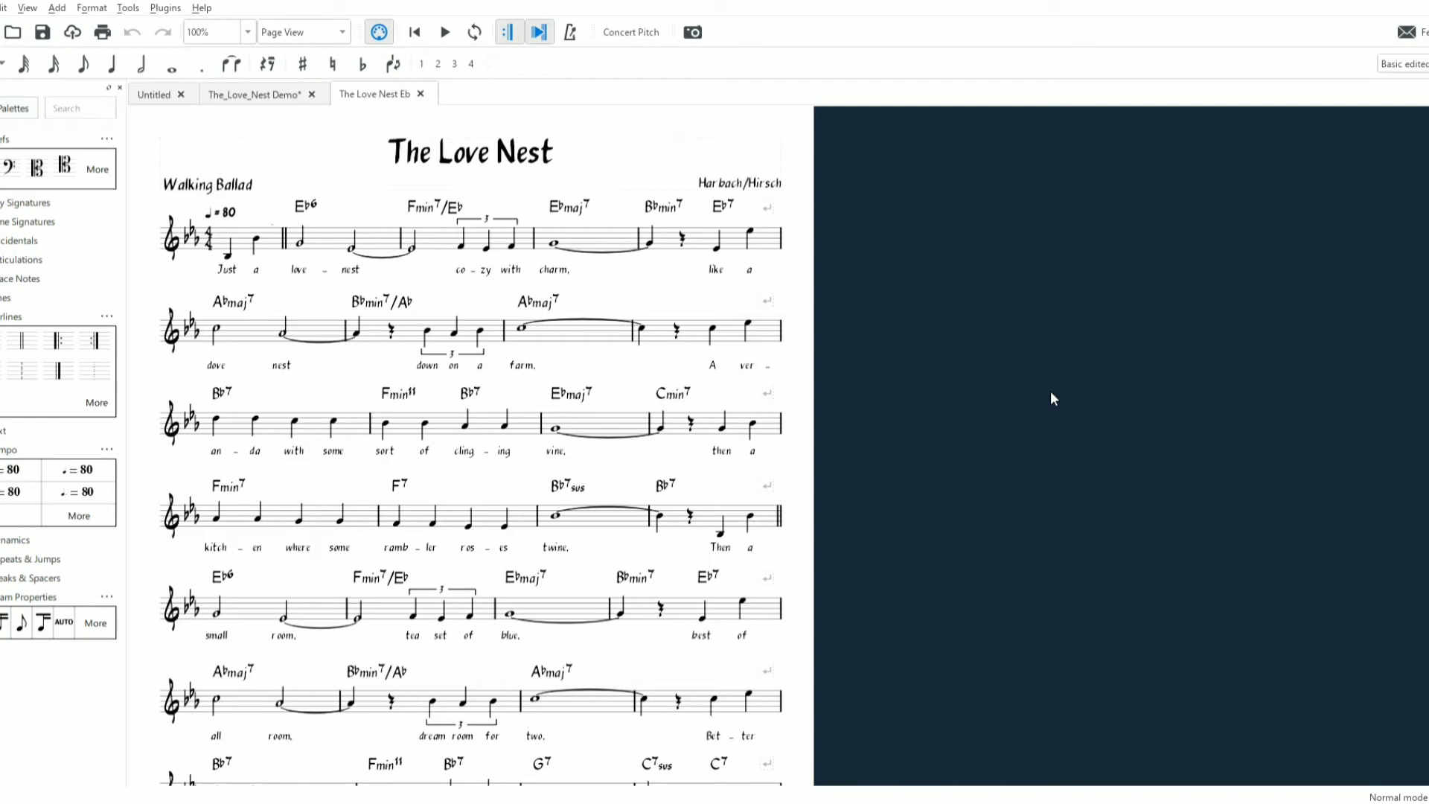
# In the completed score The Love Nest Eb, transpose all measures from 1 to 34 down two semitones to Db major and clear the selection
pyautogui.scroll(-1, 913, 422)
pyautogui.scroll(1, 913, 422)
pyautogui.scroll(-1, 570, 301)
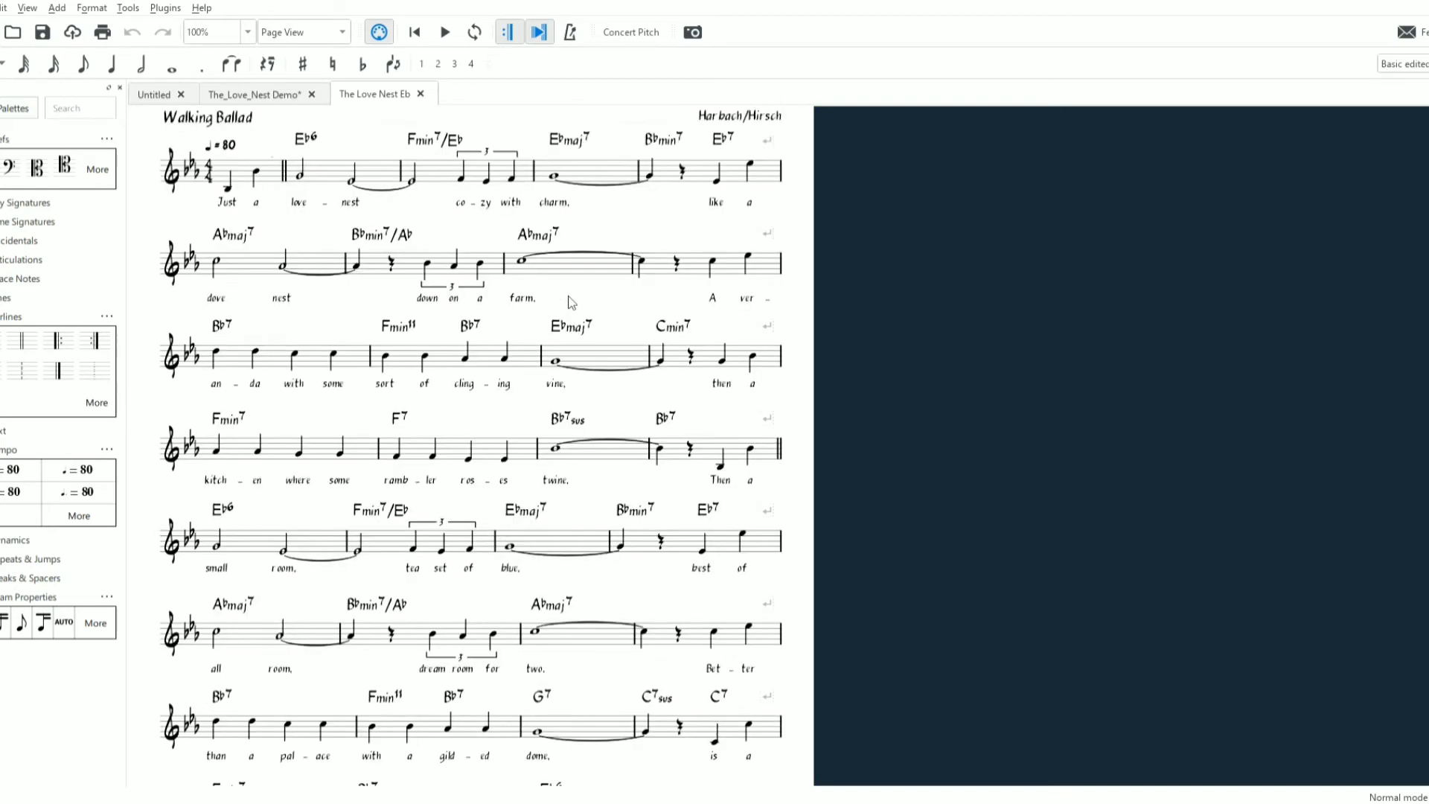
pyautogui.scroll(-1, 731, 643)
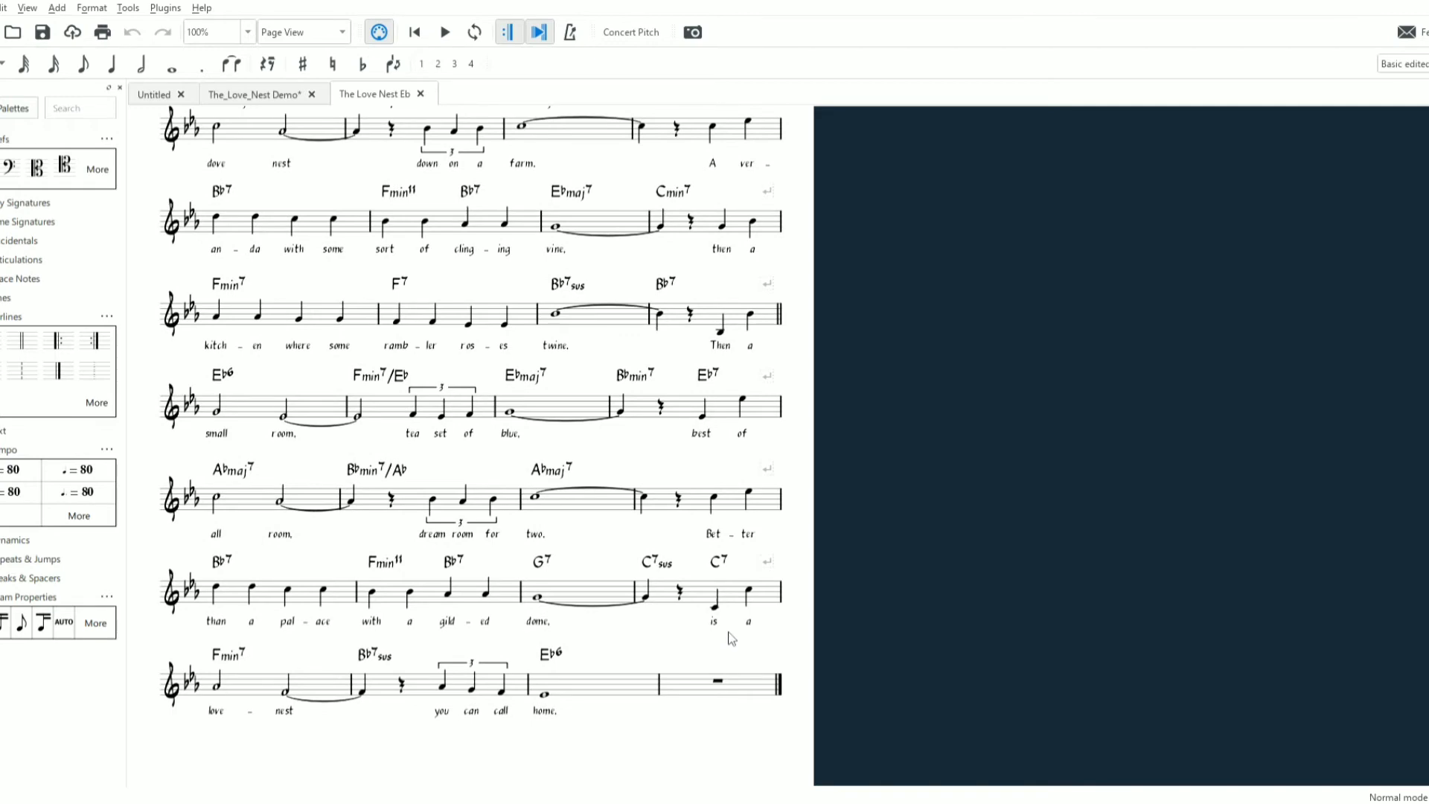
pyautogui.scroll(3, 725, 633)
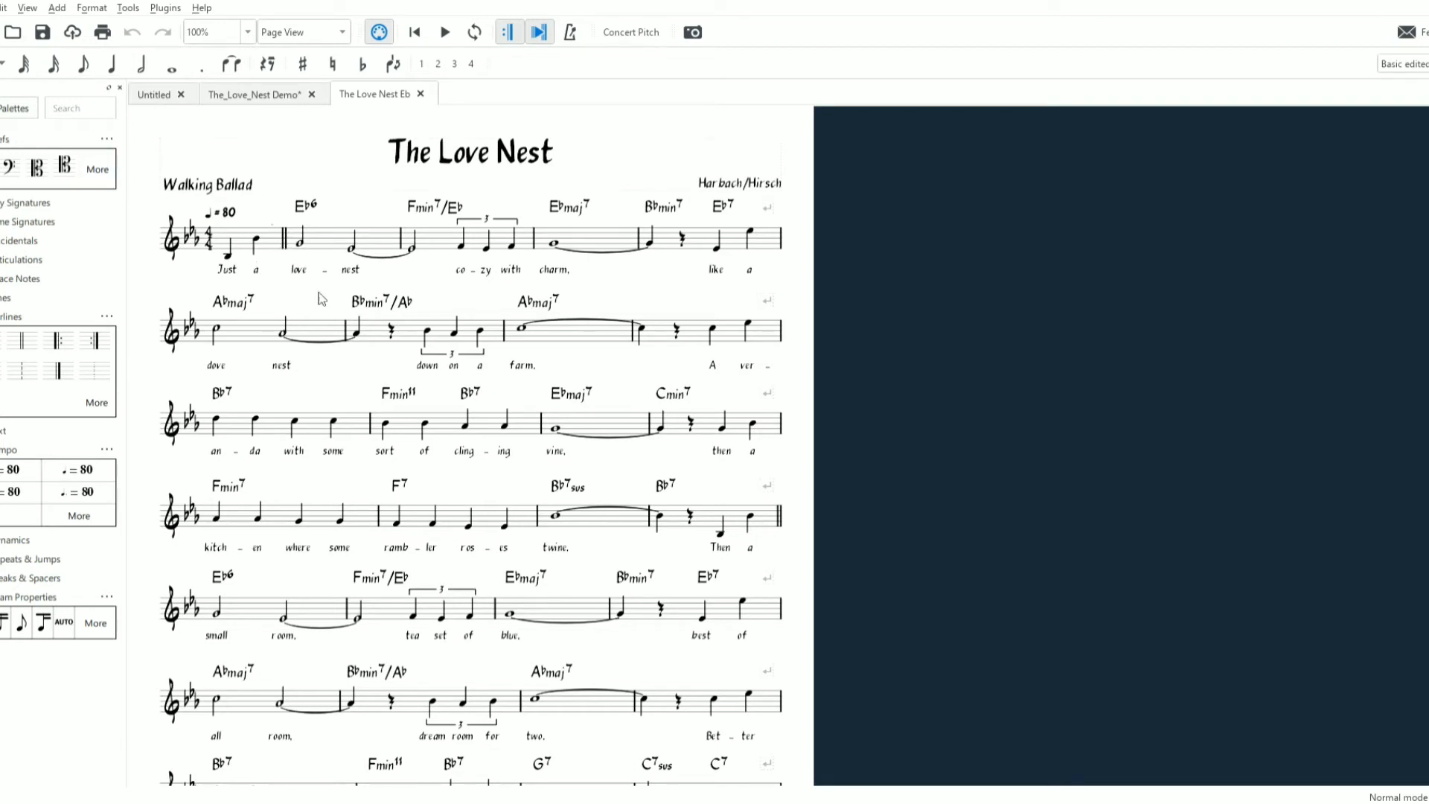
pyautogui.click(249, 253)
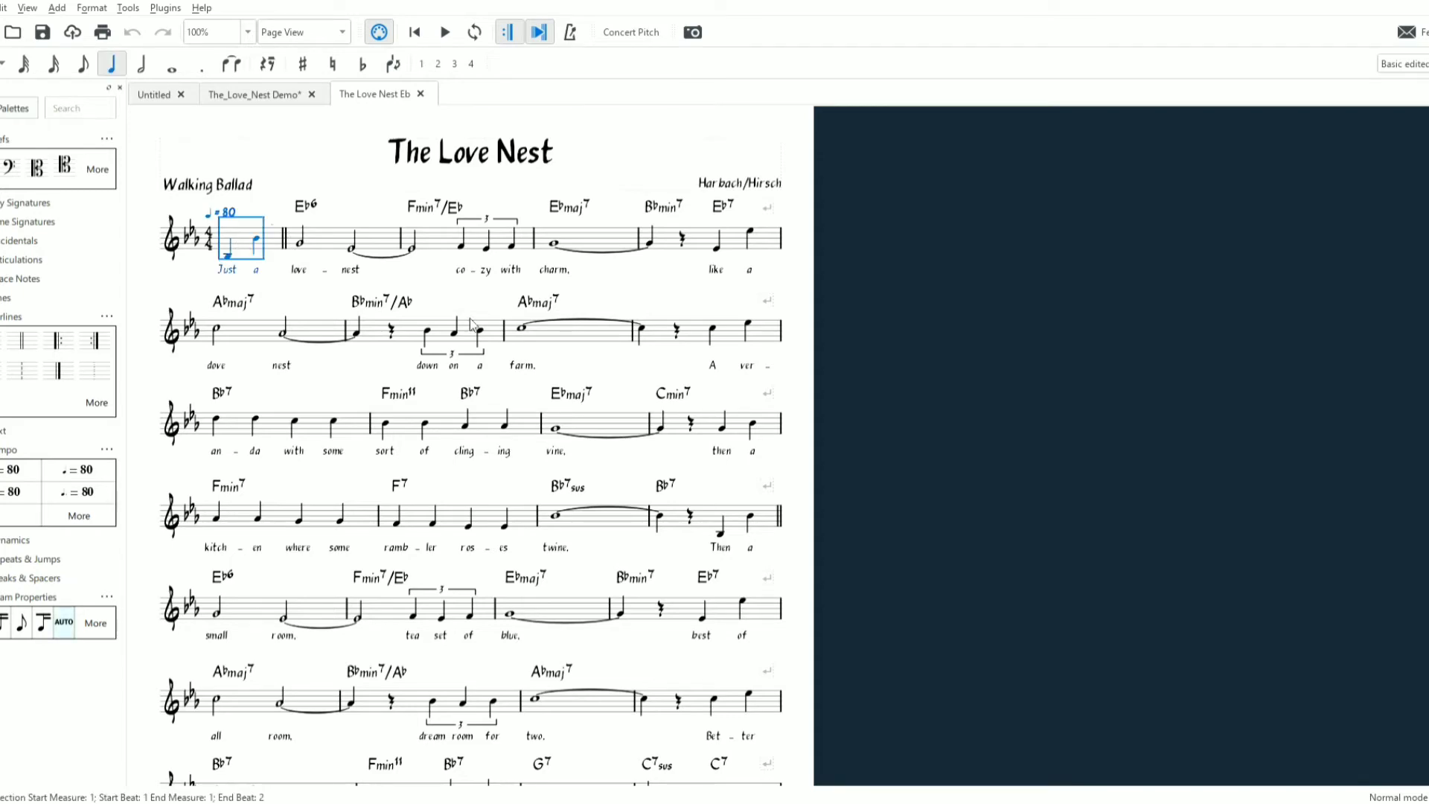
pyautogui.scroll(-5, 488, 335)
pyautogui.keyDown('shift'); pyautogui.click(694, 561); pyautogui.keyUp('shift')
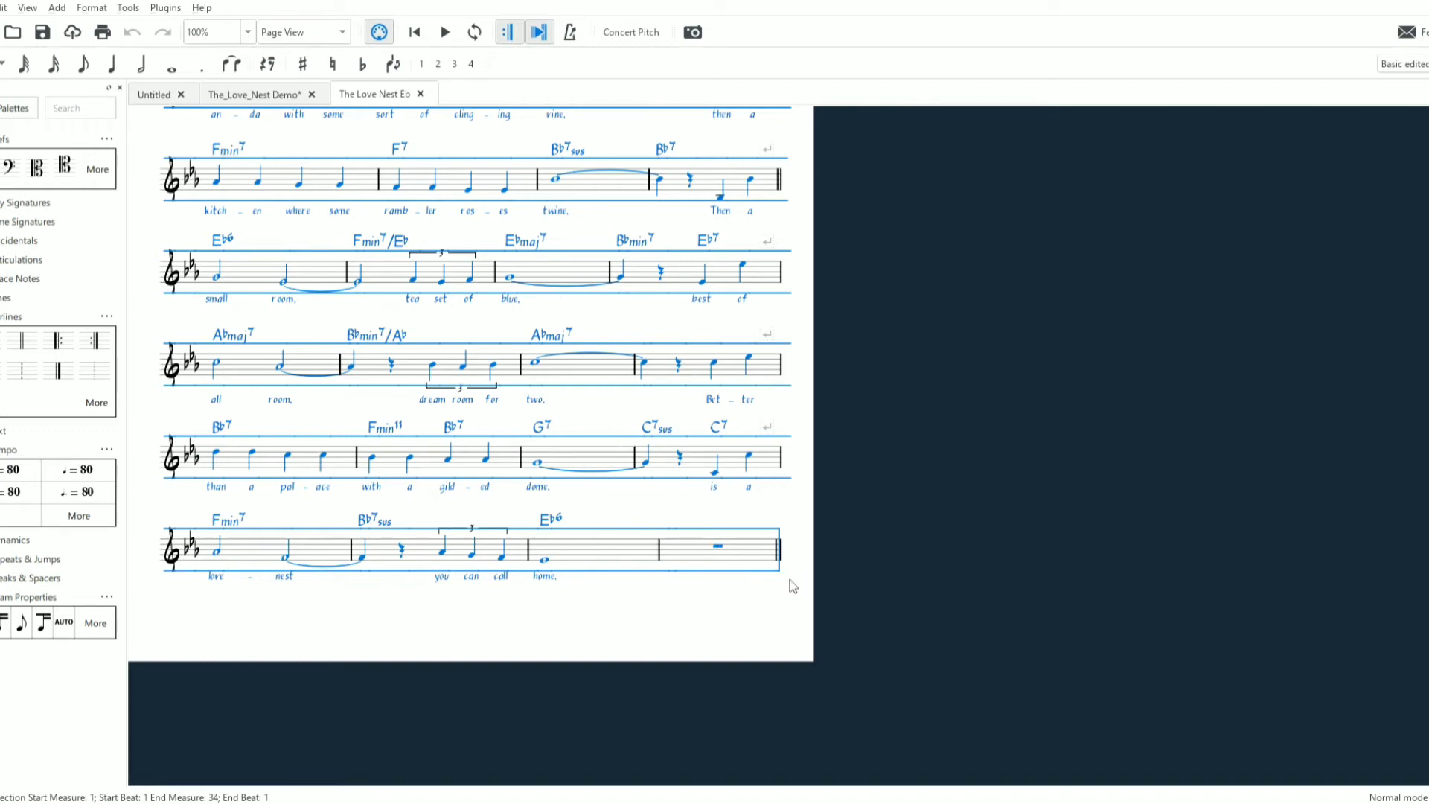
pyautogui.press('Down')
pyautogui.press('Down')
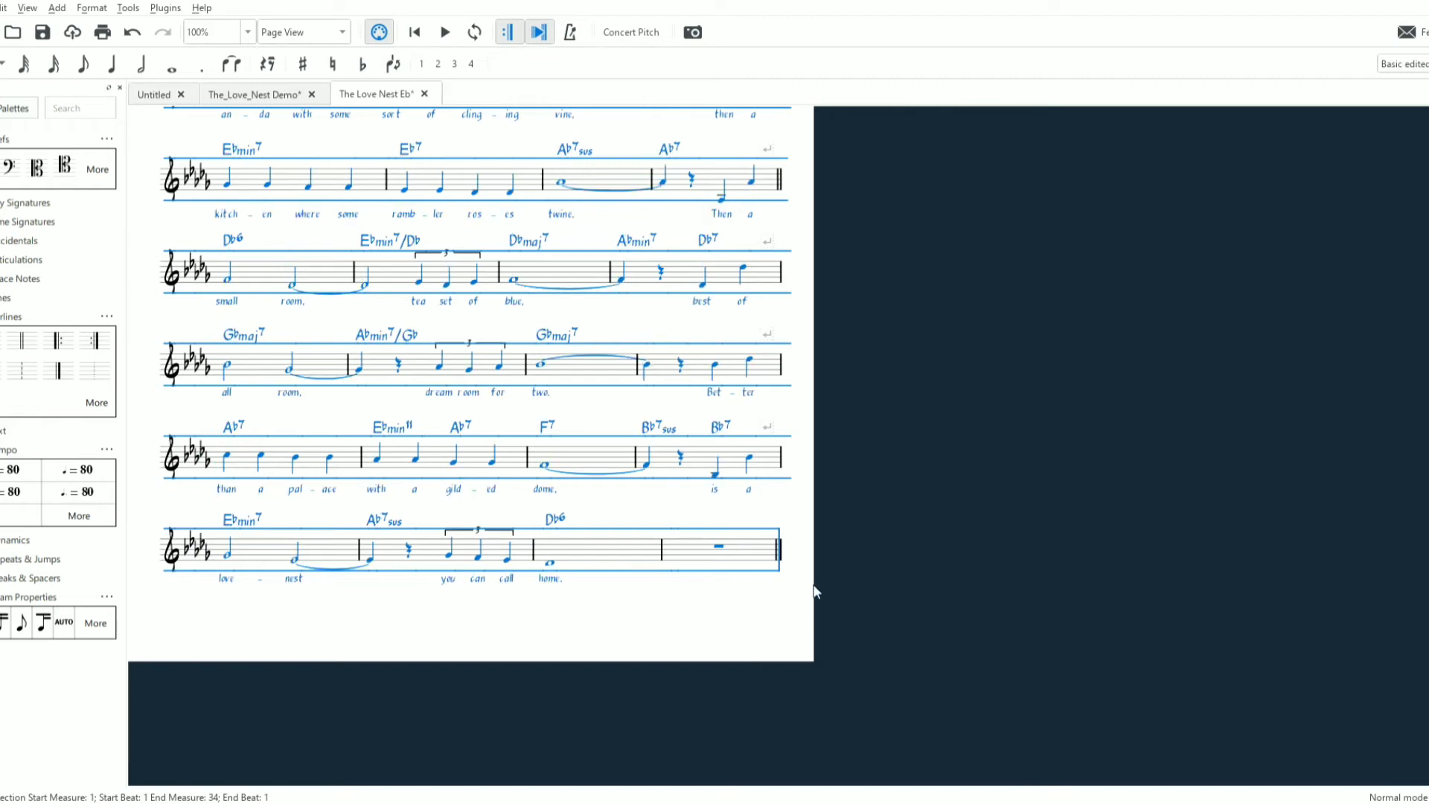
pyautogui.scroll(5, 798, 591)
pyautogui.click(619, 192)
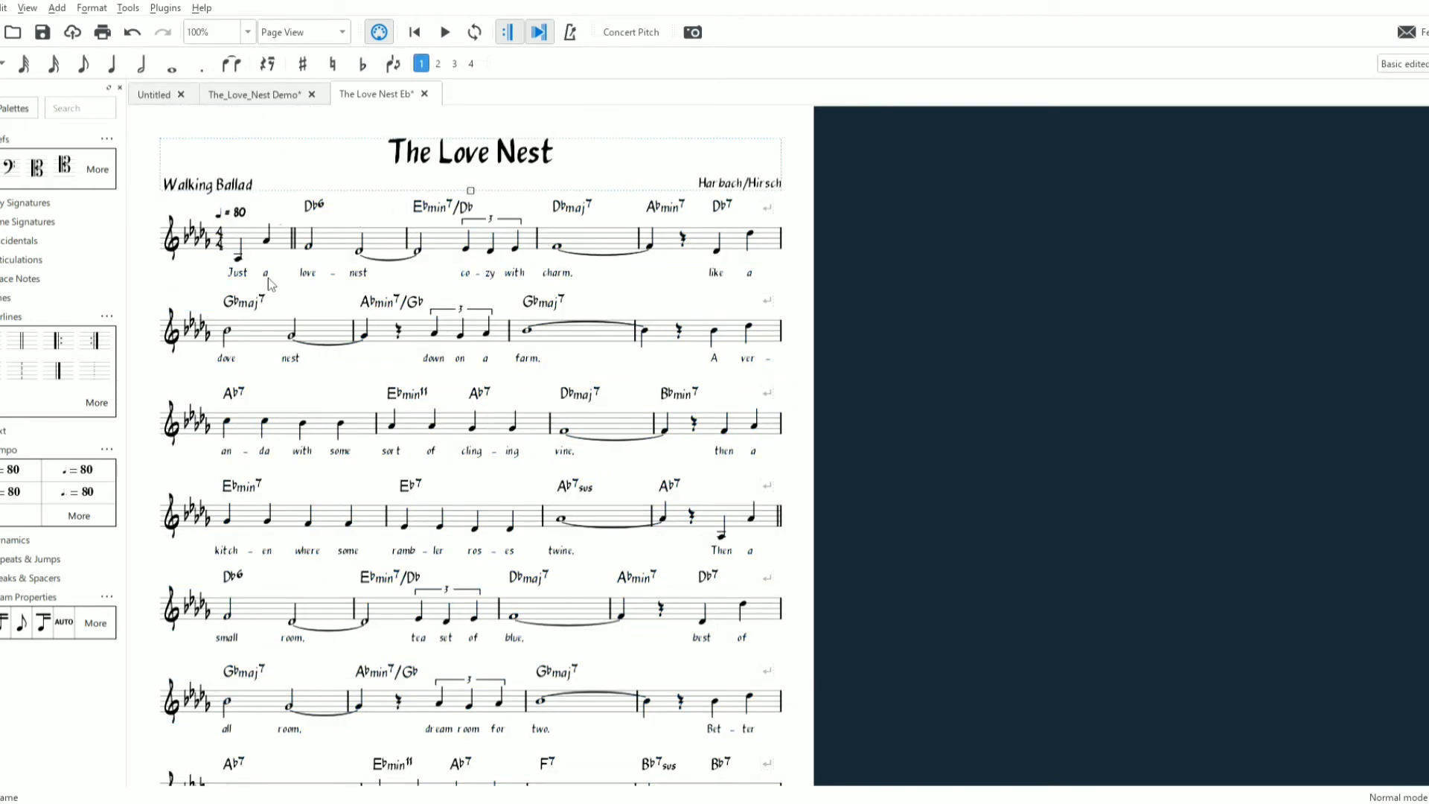
# Play back the transposed score from the first note of measure 1 and stop playback
pyautogui.click(242, 238)
pyautogui.press('n')
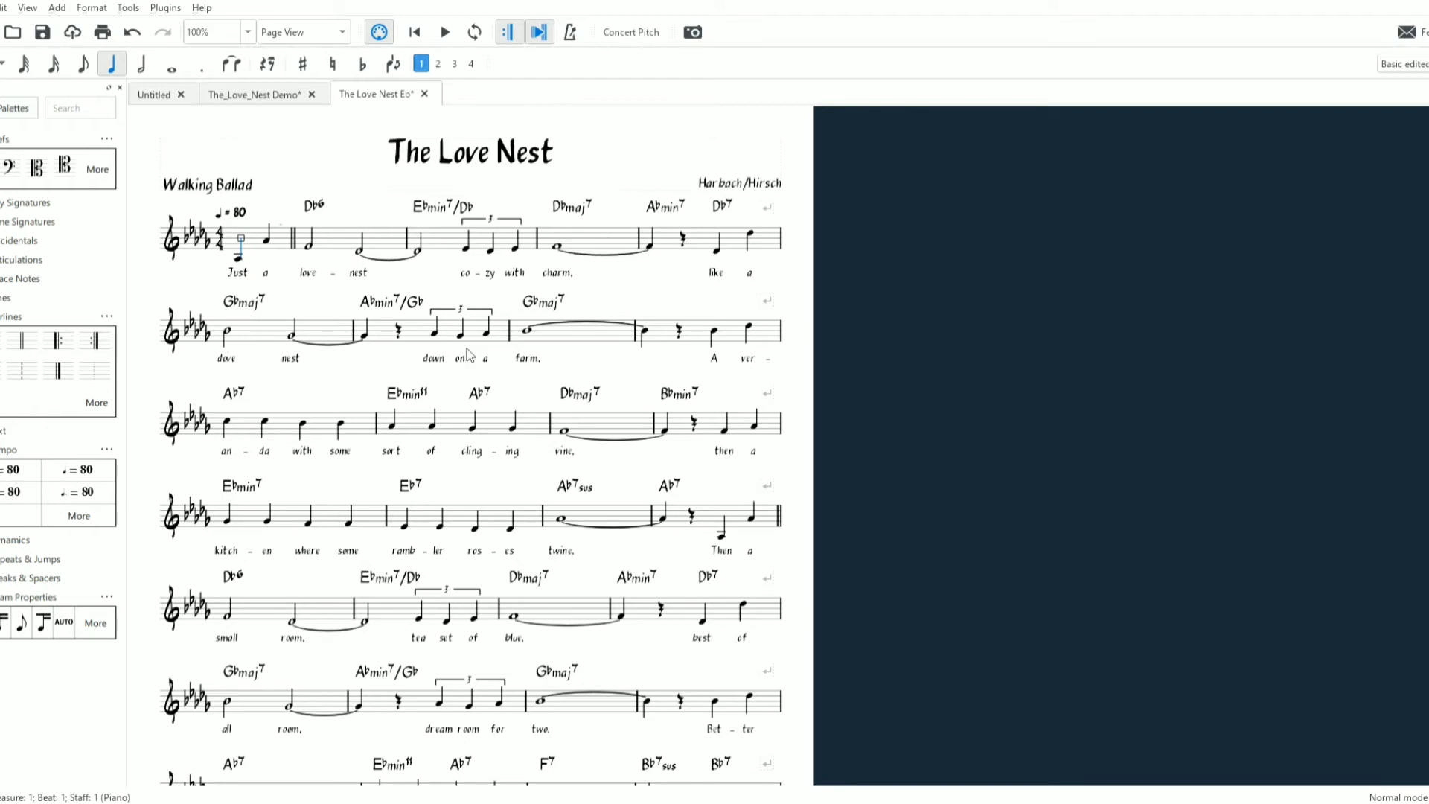
pyautogui.click(446, 34)
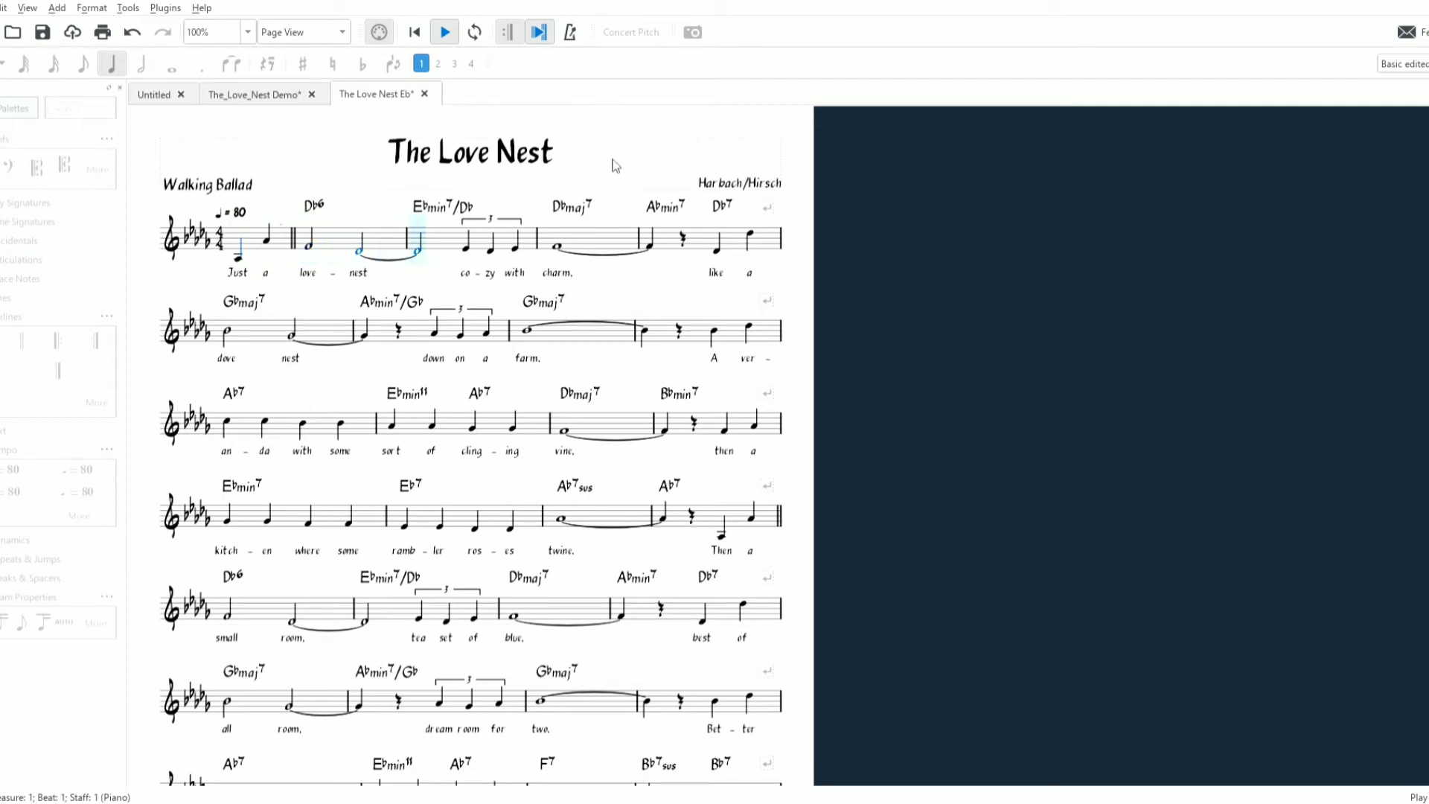
pyautogui.click(449, 39)
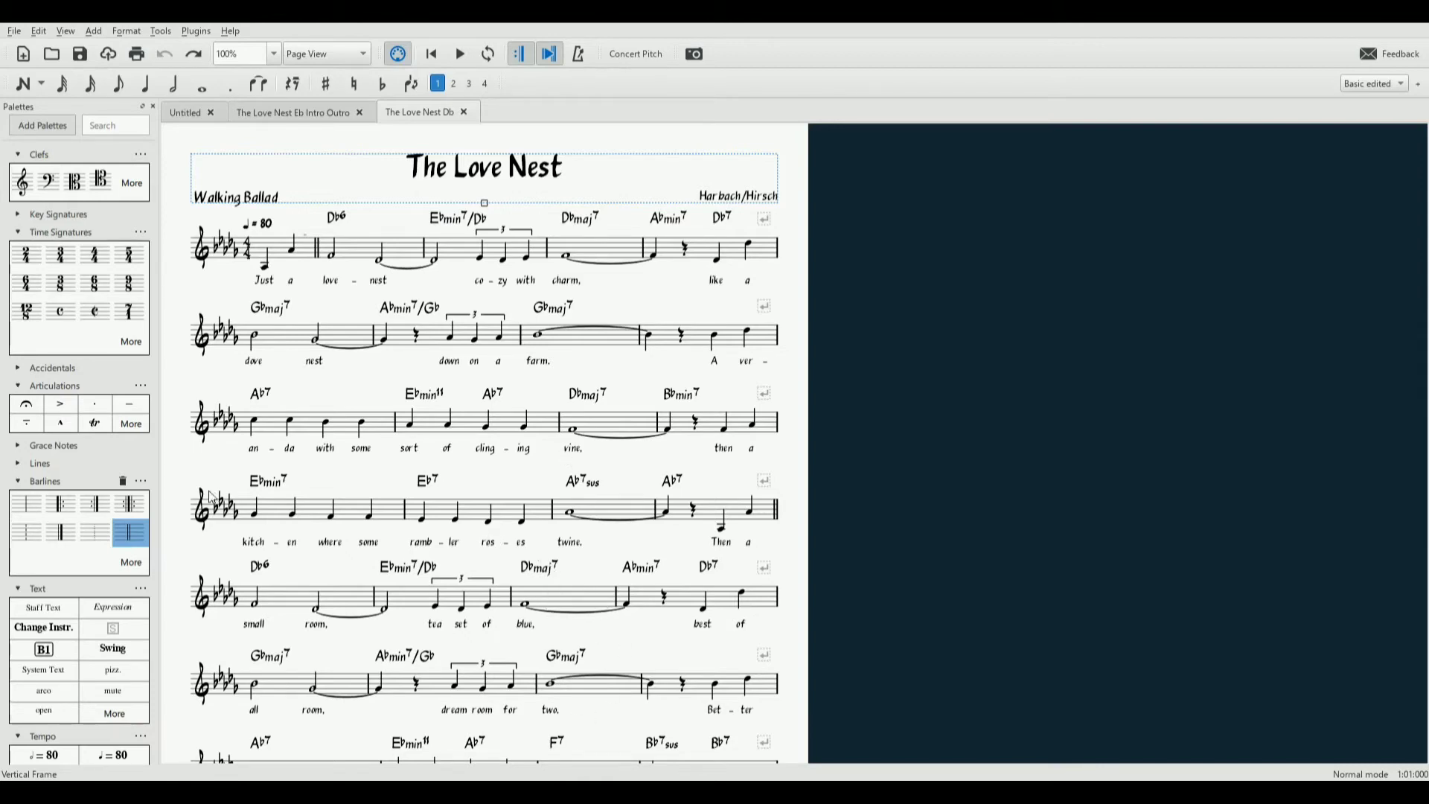
# In The Love Nest Db score, delete the pickup measure and insert four empty measures before the new first measure
pyautogui.click(279, 260)
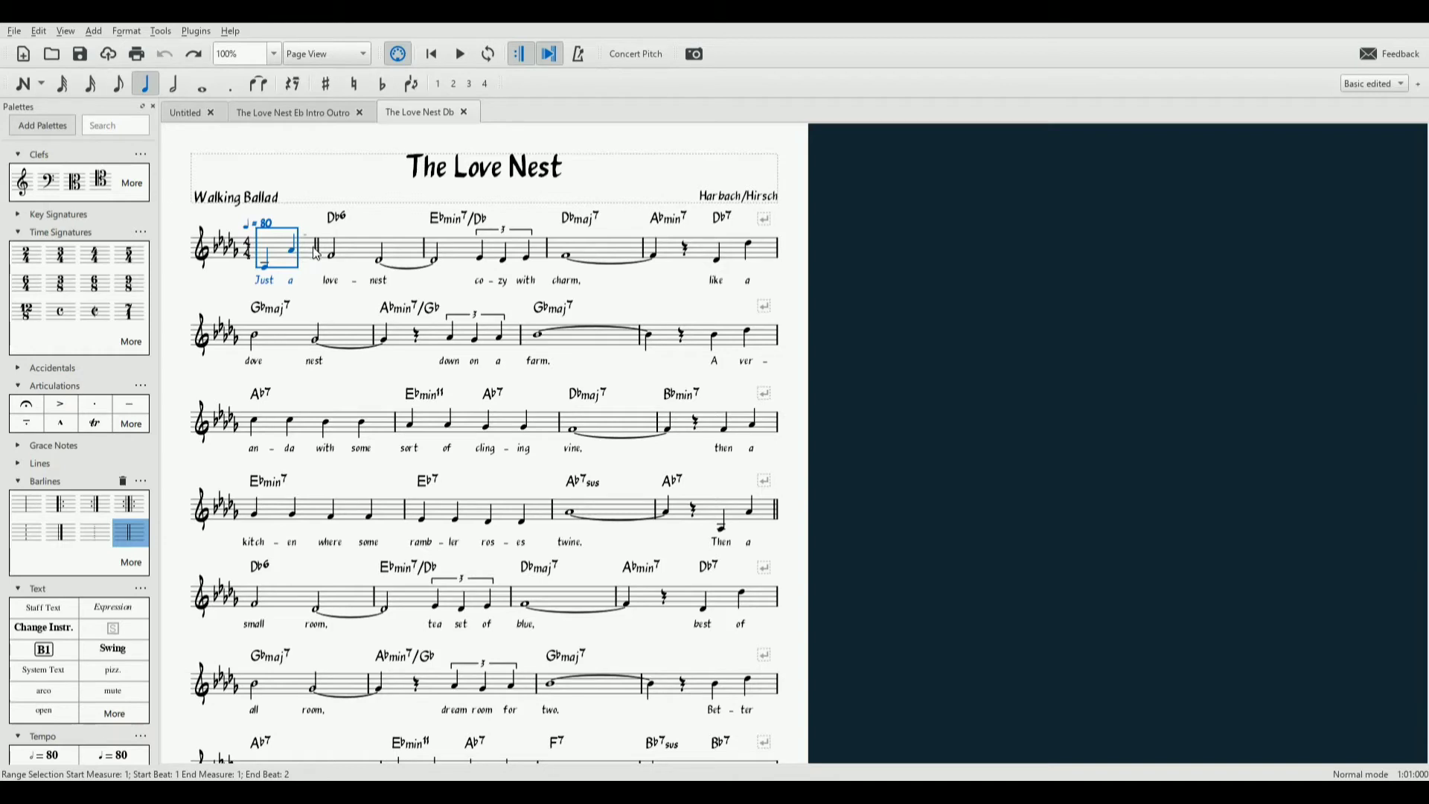
pyautogui.hotkey('ctrl', 'Delete')
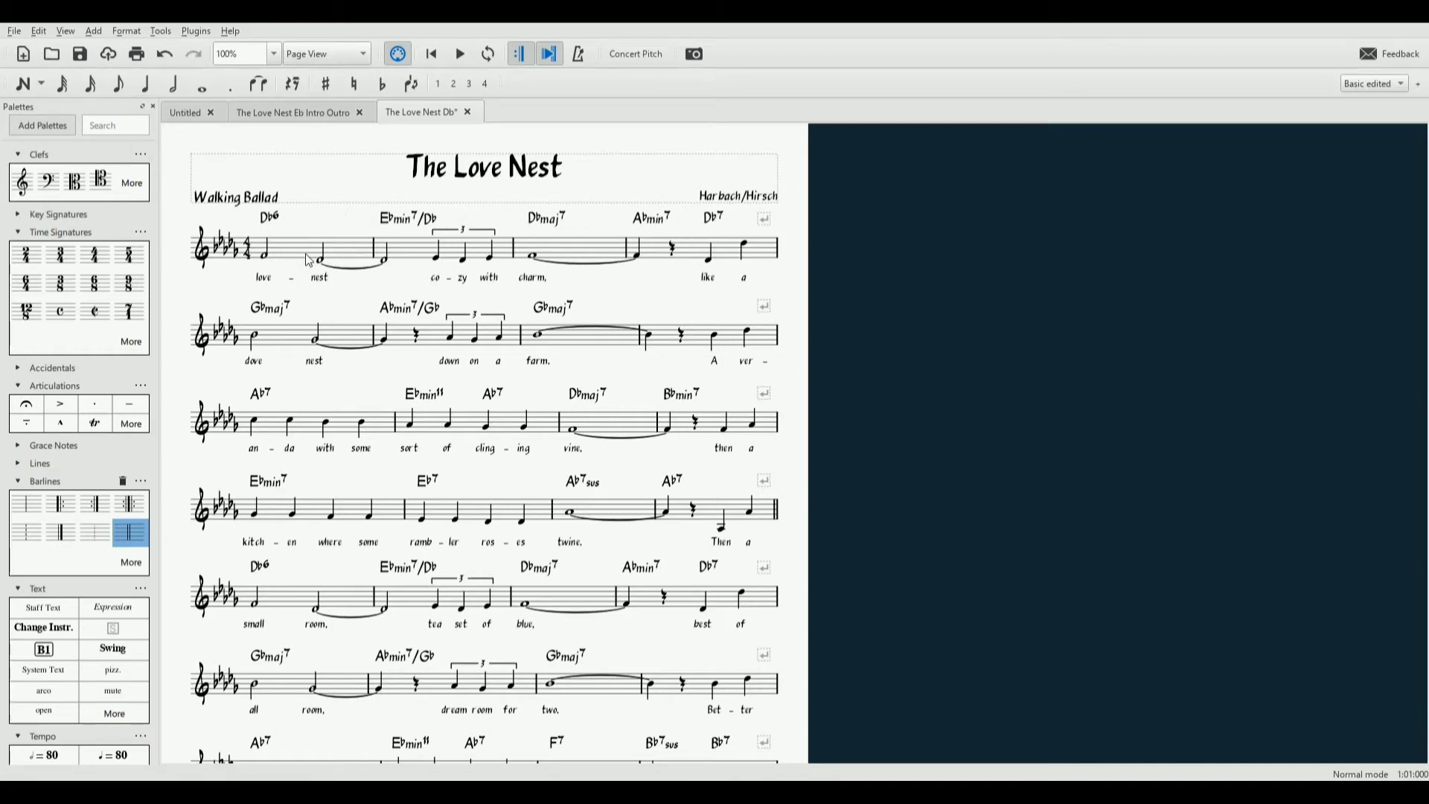
pyautogui.click(307, 260)
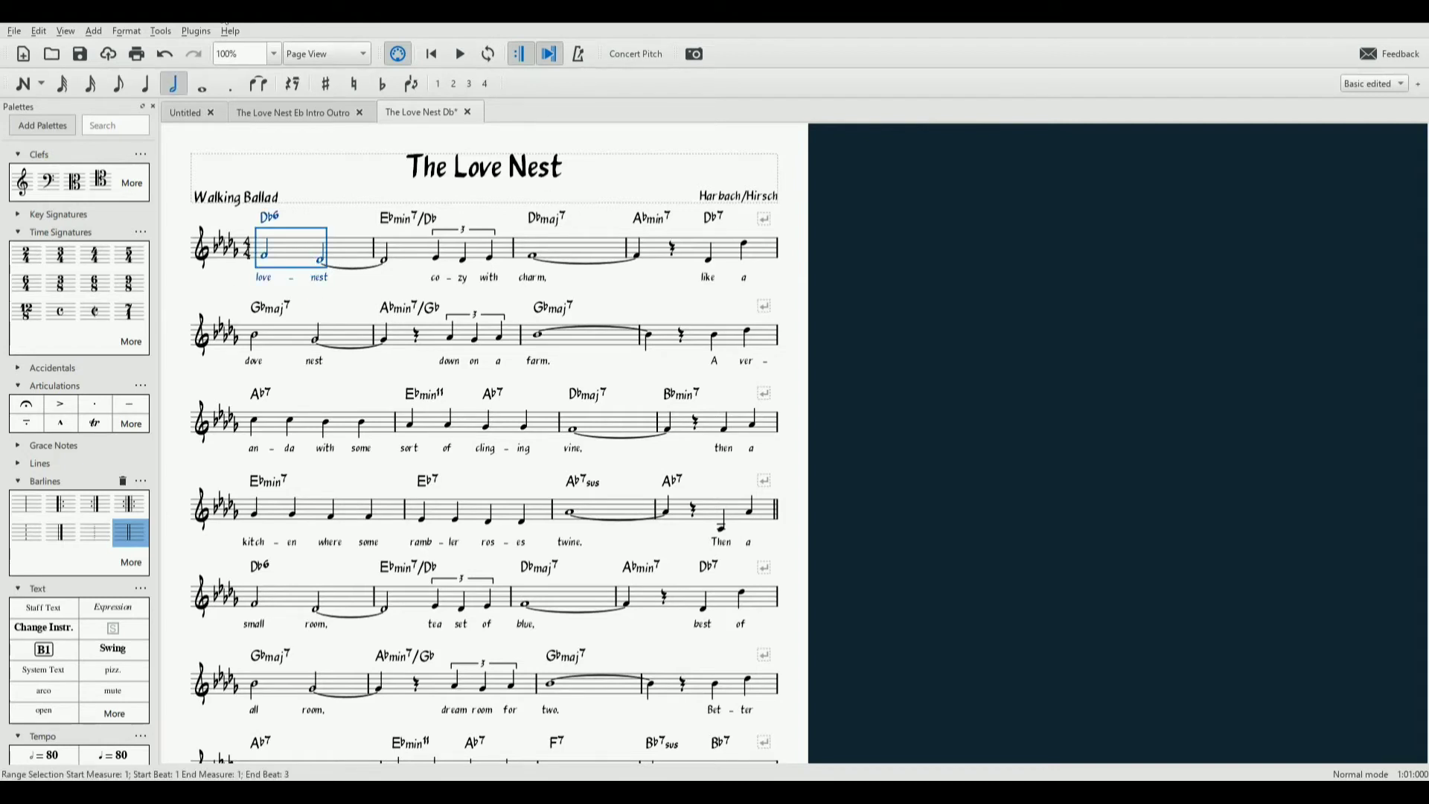
pyautogui.click(94, 31)
pyautogui.click(226, 122)
pyautogui.press('Insert')
pyautogui.press('Insert')
pyautogui.press('Insert')
pyautogui.press('Insert')
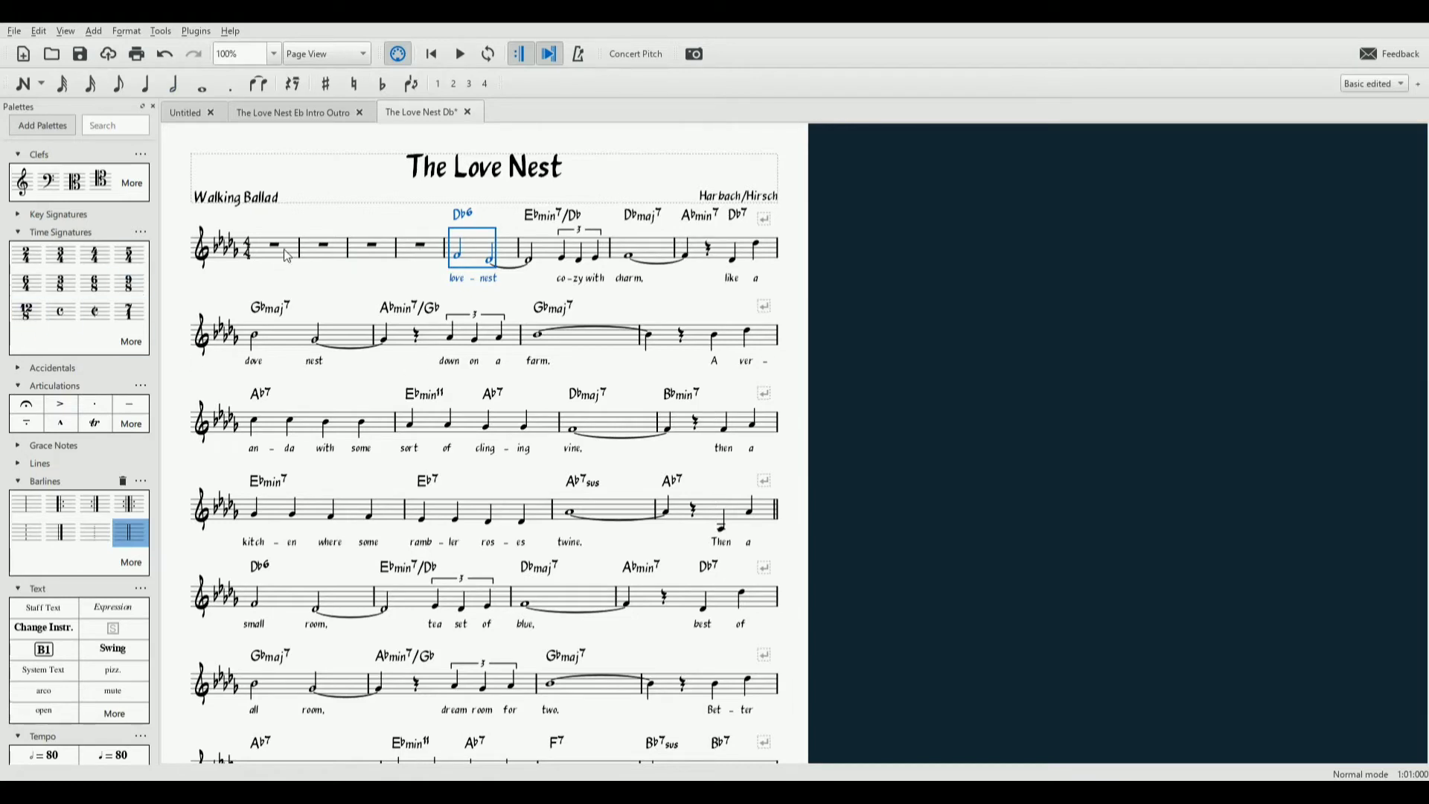
# Add a system break after measure 4 and clear the selection
pyautogui.click(427, 260)
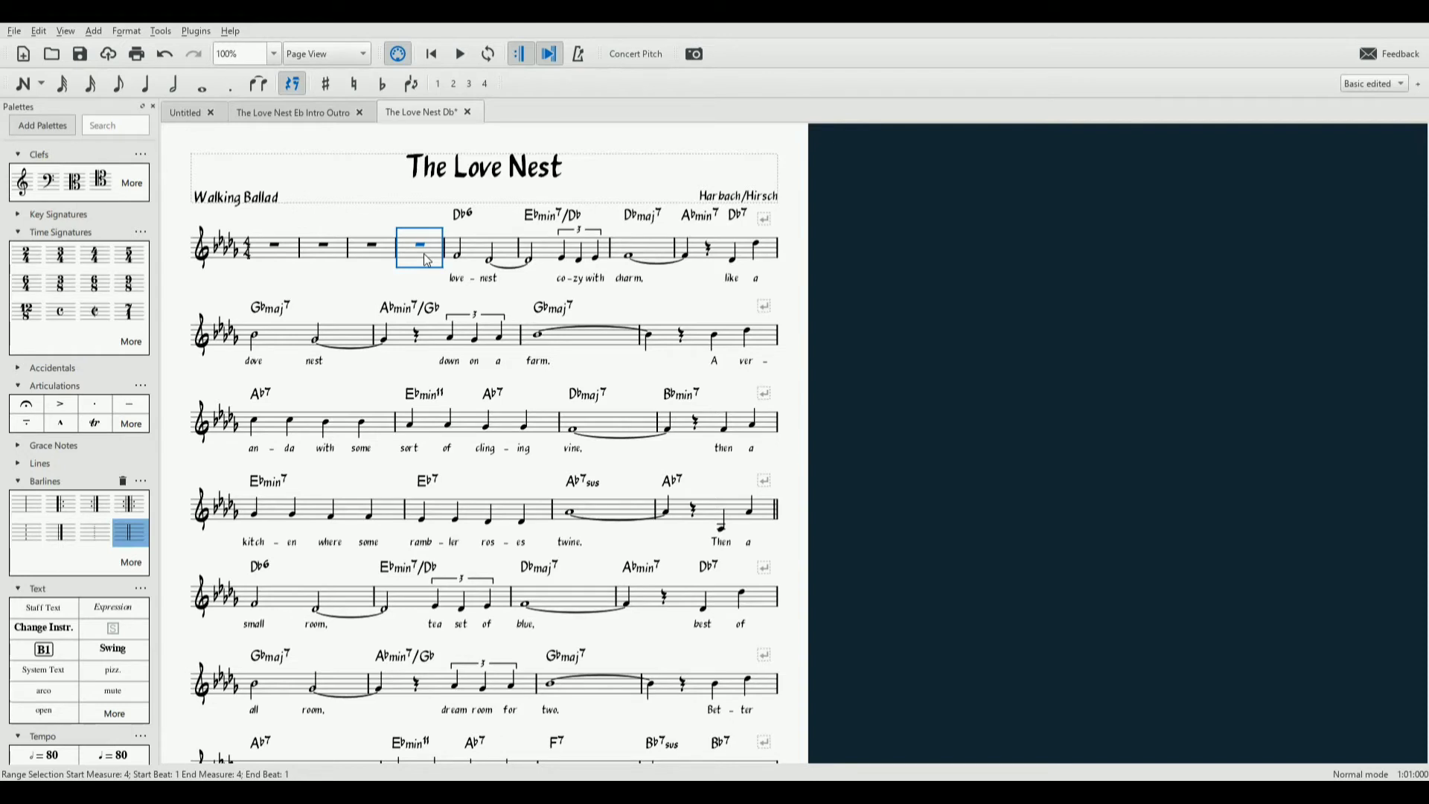
pyautogui.press('Return')
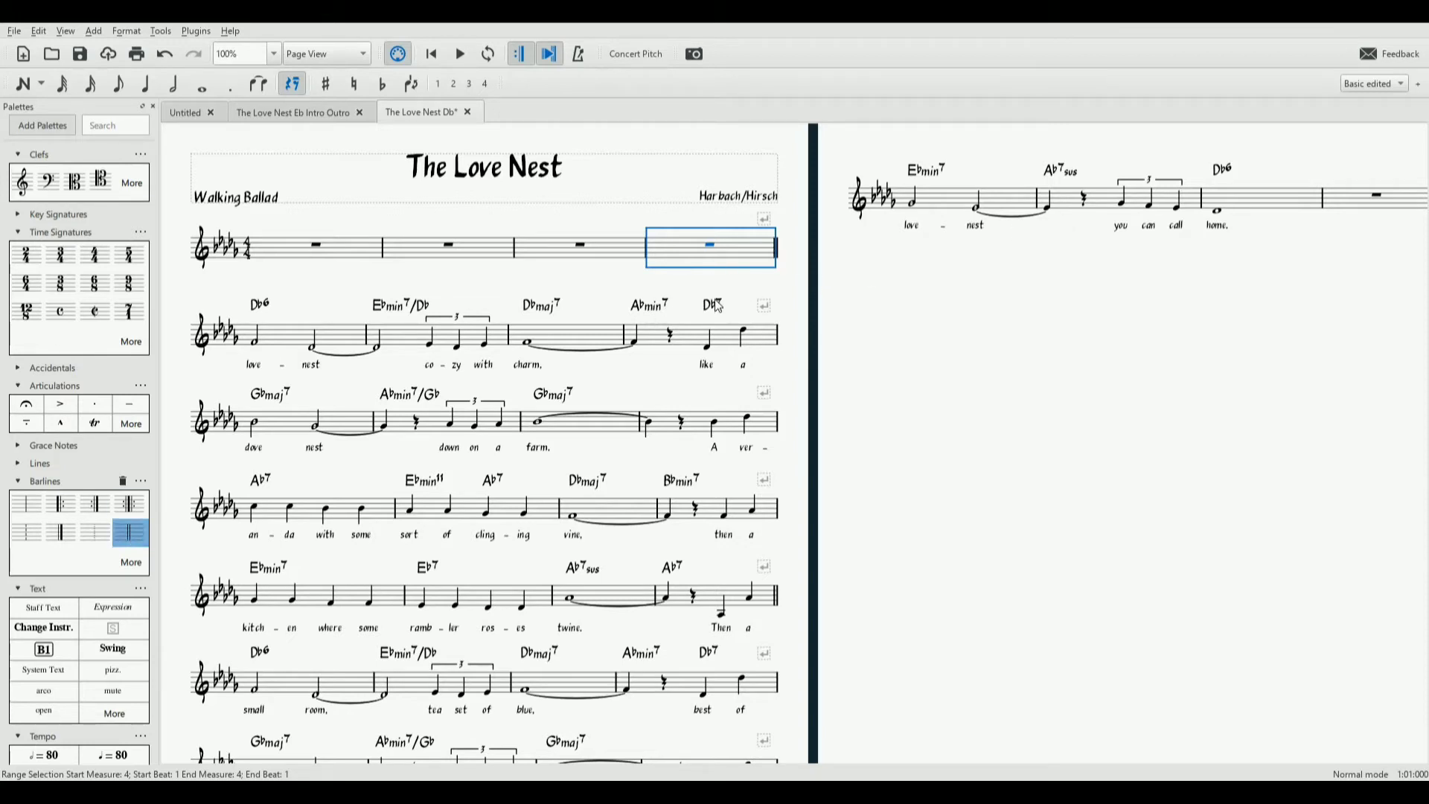
pyautogui.click(349, 282)
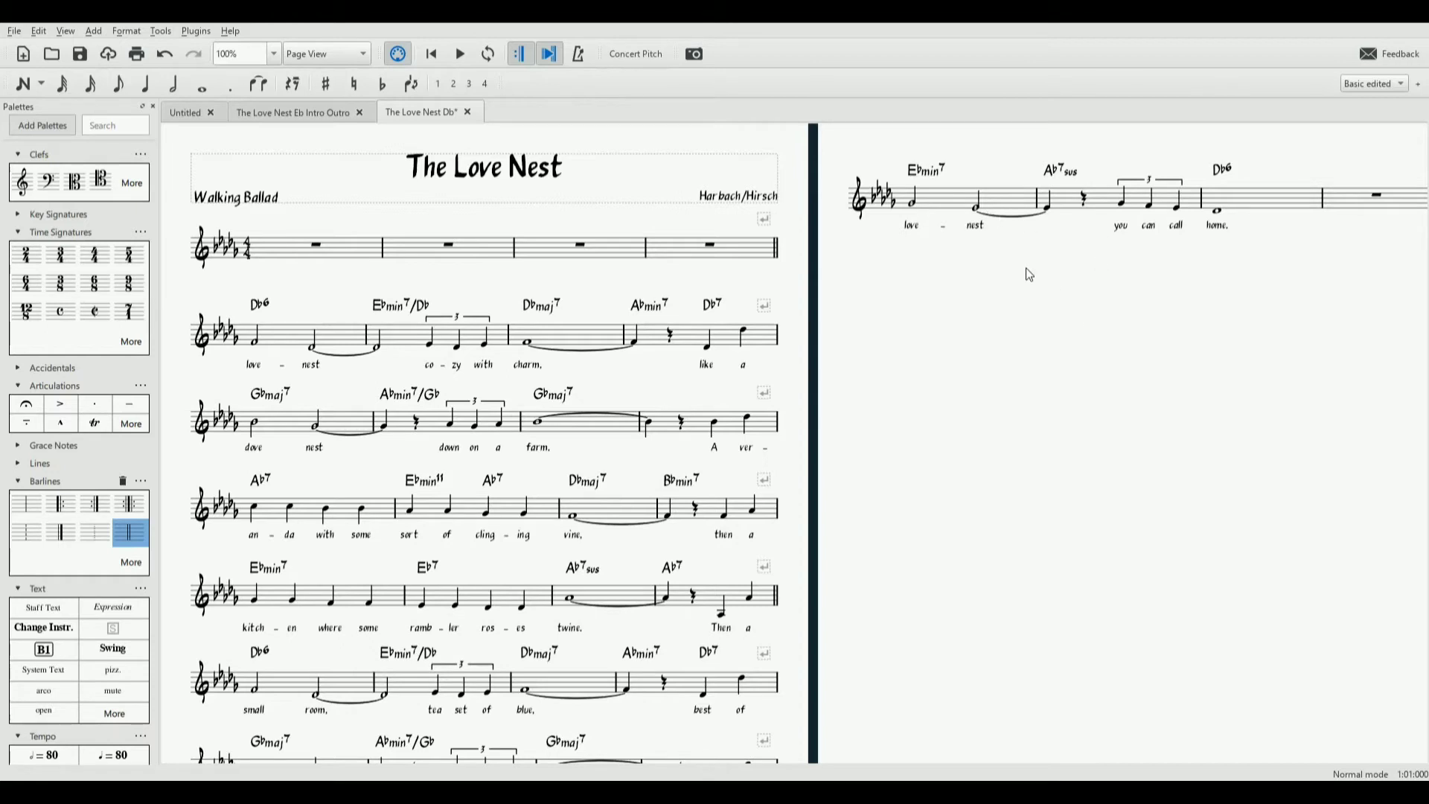
# Copy the last four measures of the score with their chord symbols and lyrics and paste them starting at measure 1
pyautogui.click(1009, 209)
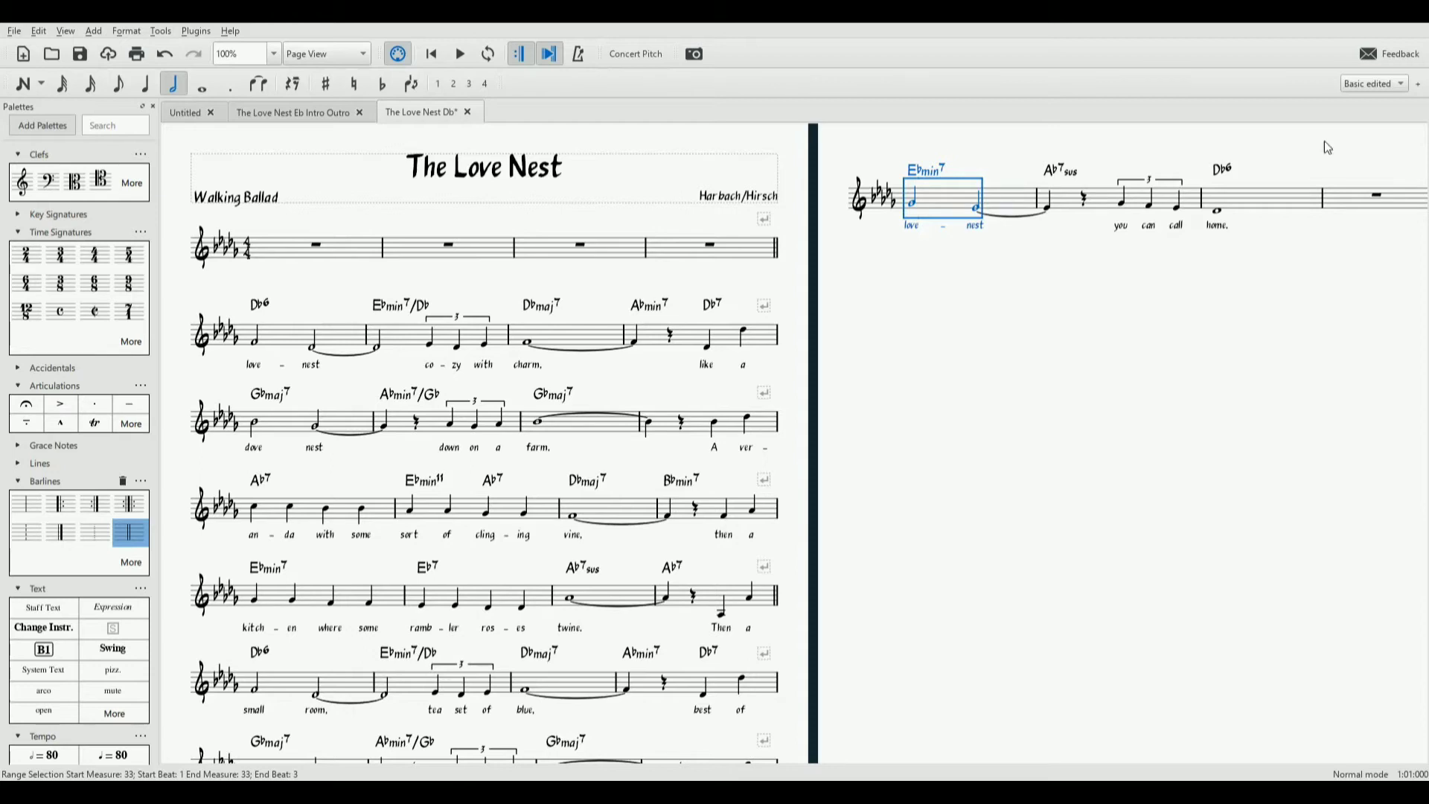
pyautogui.keyDown('shift'); pyautogui.click(1400, 205); pyautogui.keyUp('shift')
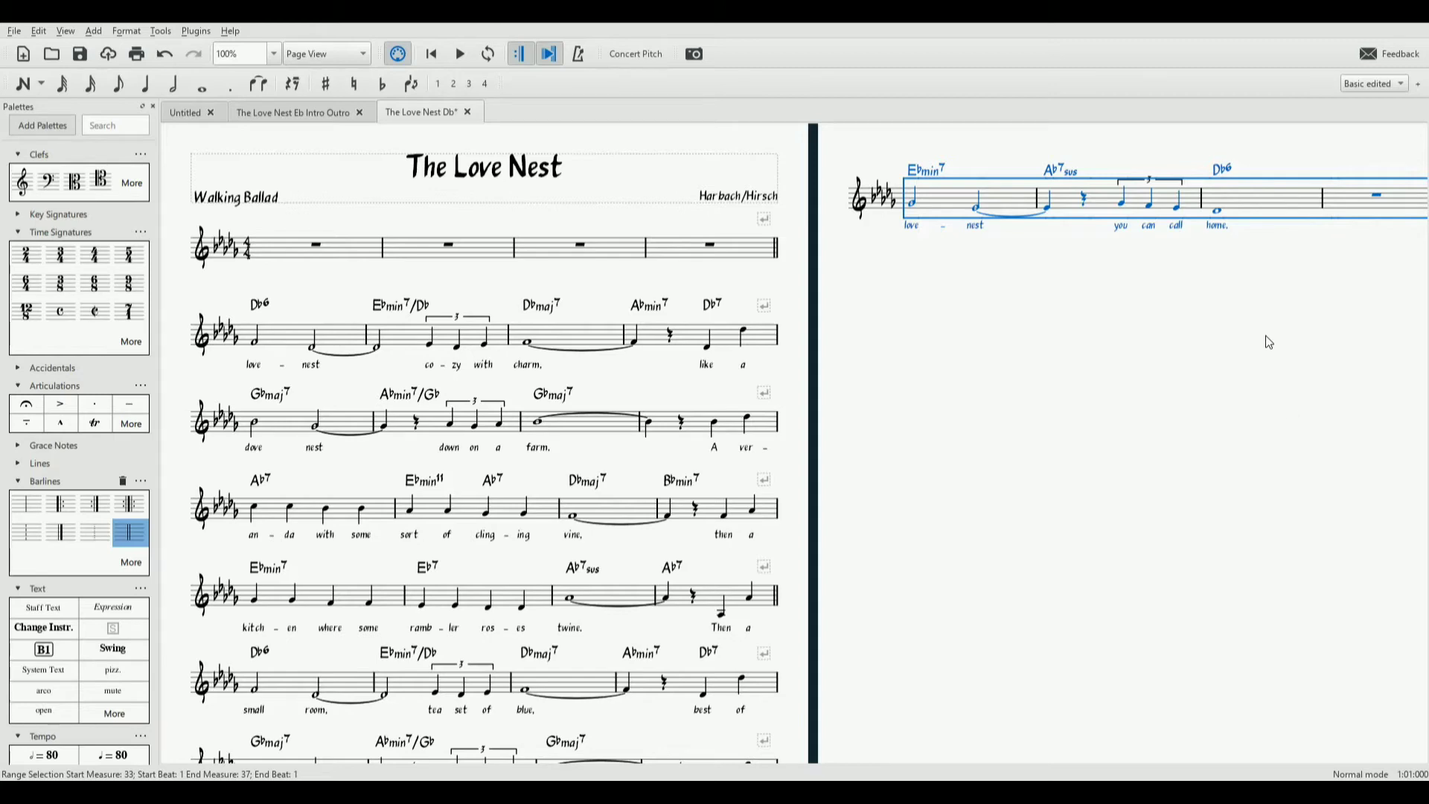
pyautogui.click(326, 258)
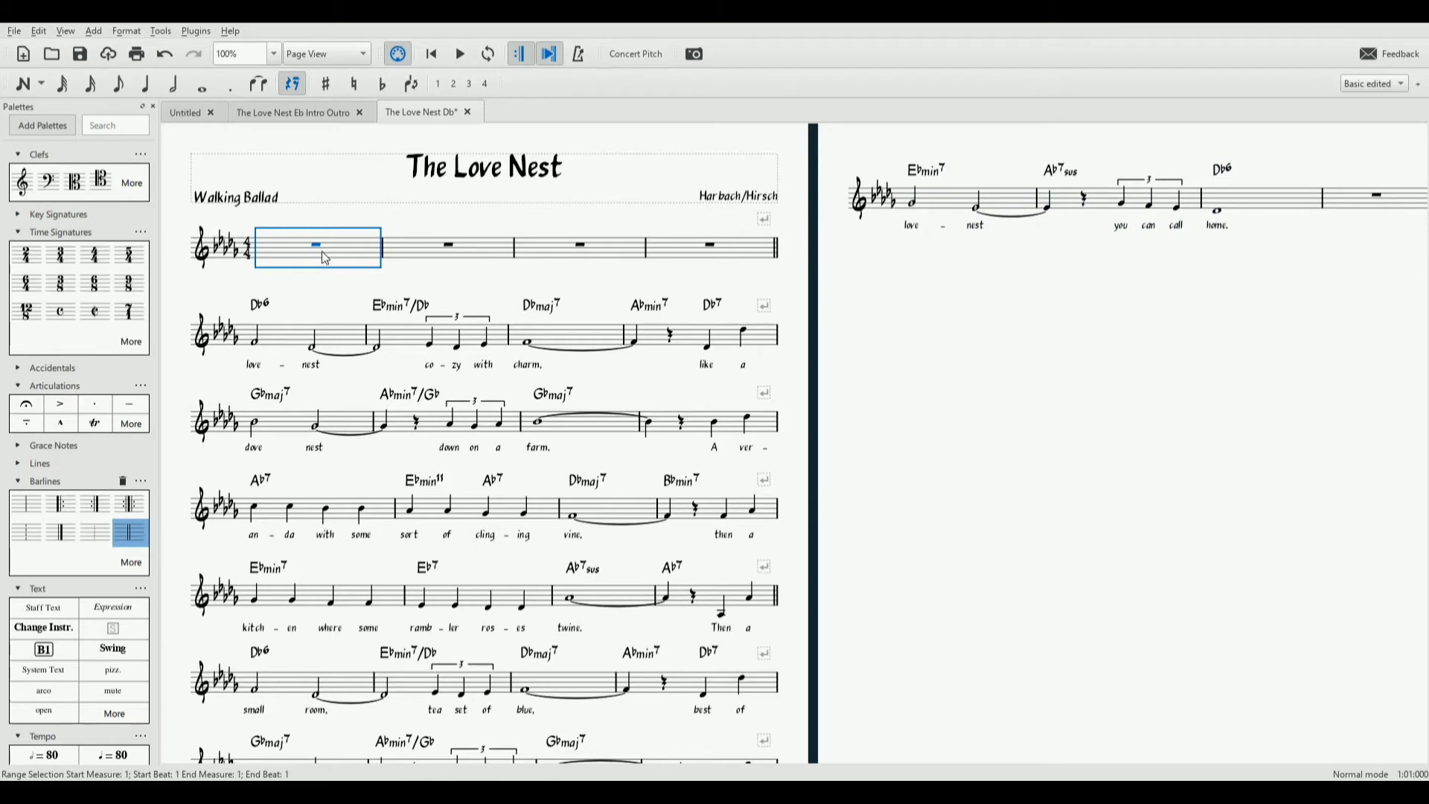
pyautogui.hotkey('ctrl', 'v')
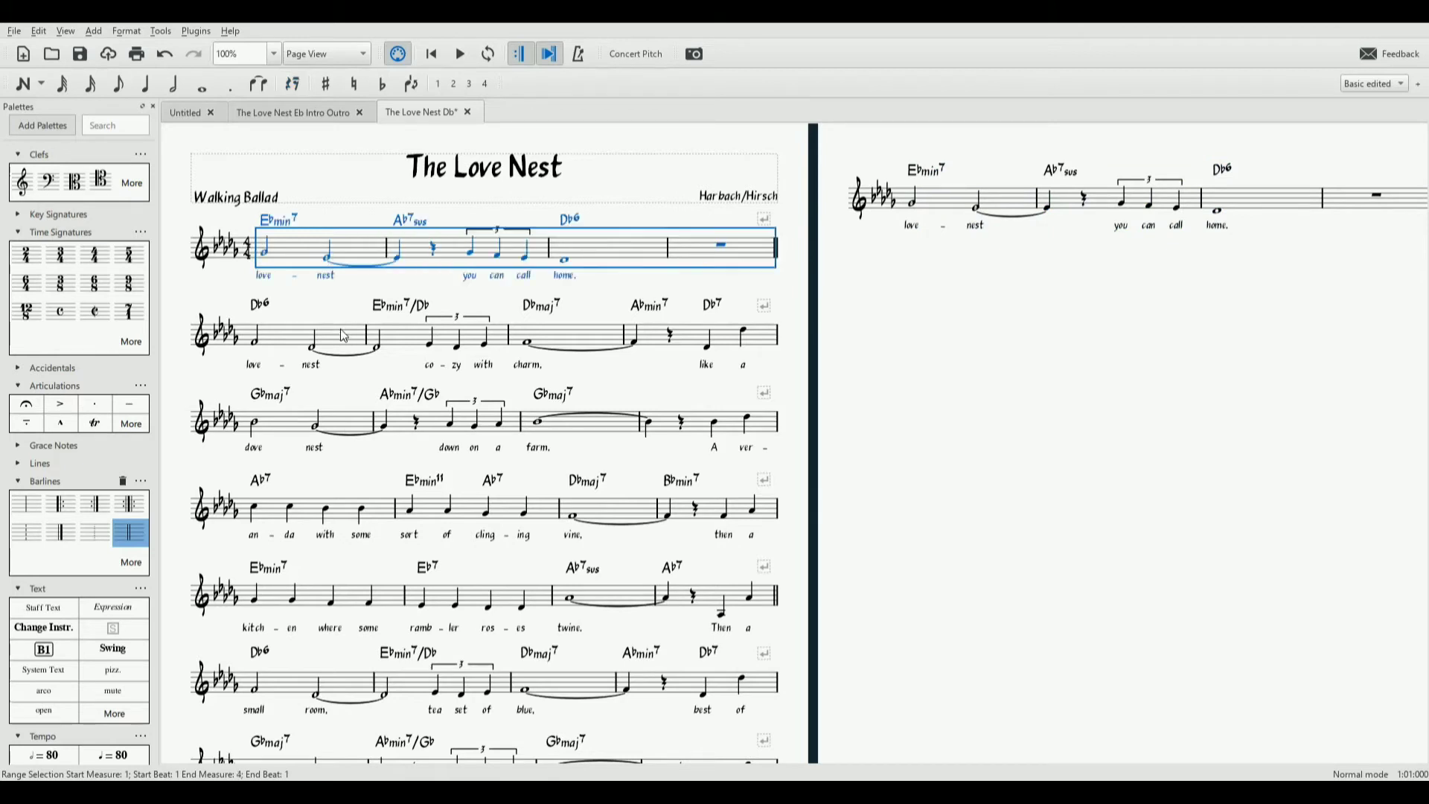
pyautogui.press('Escape')
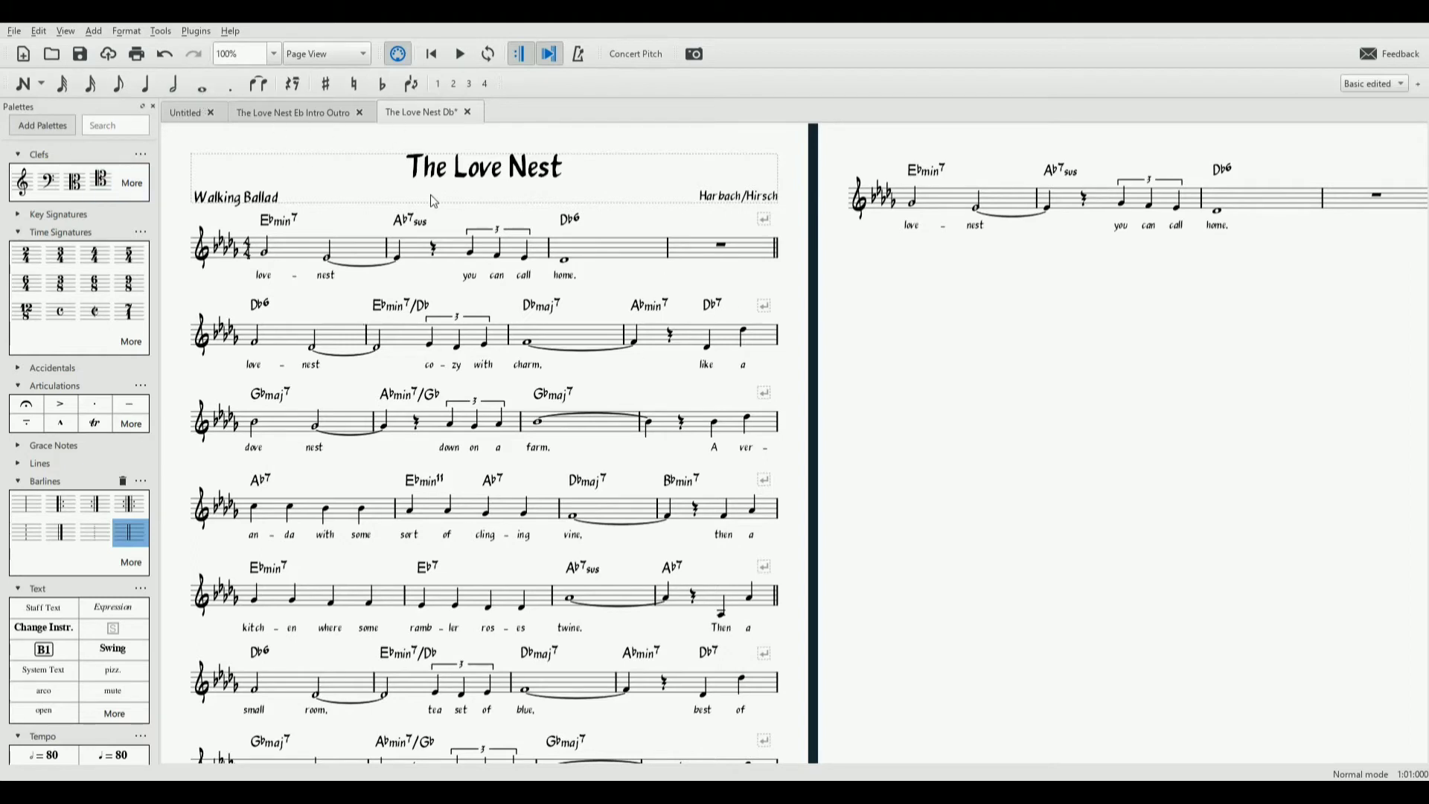
pyautogui.click(25, 86)
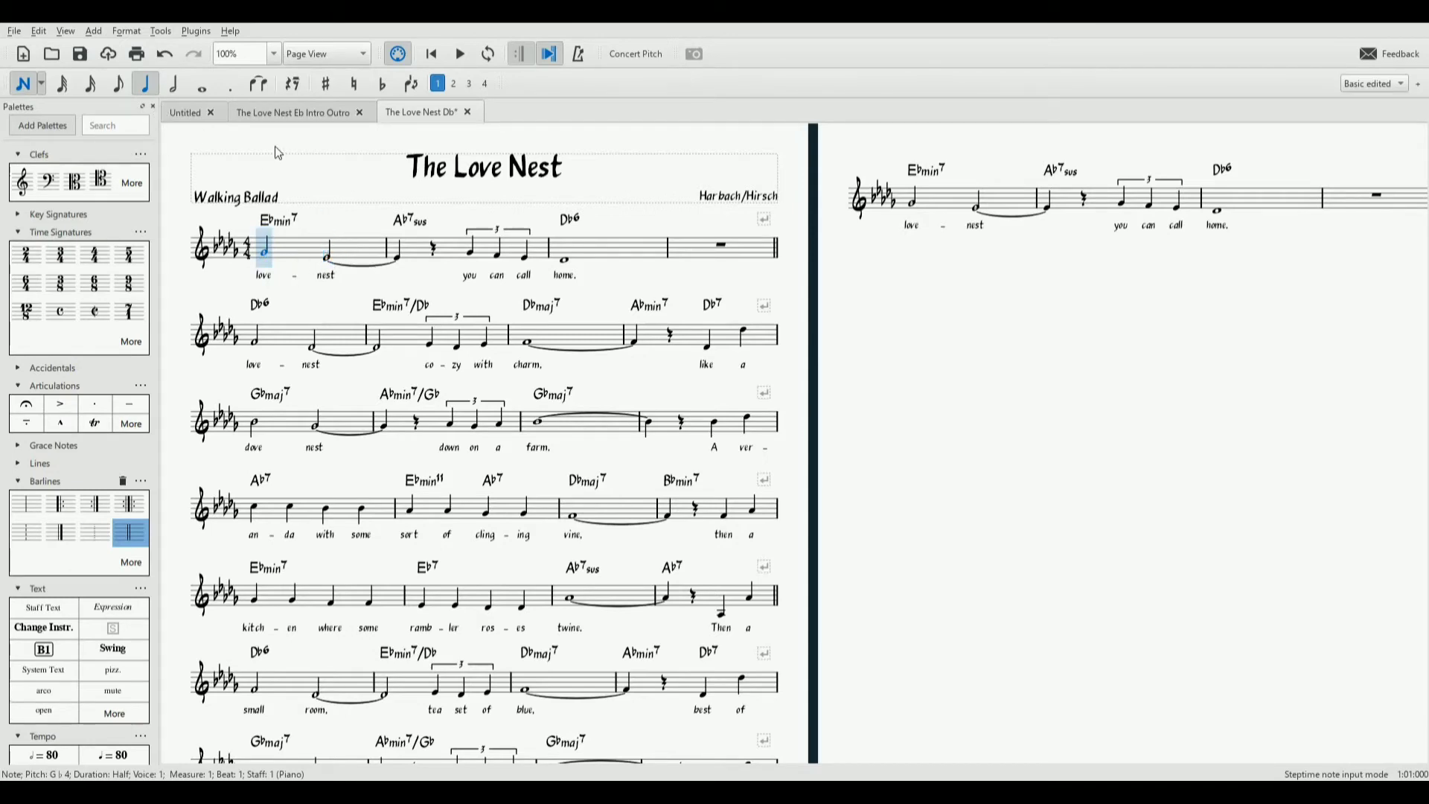
pyautogui.press('Escape')
pyautogui.hotkey('shift', 'Right')
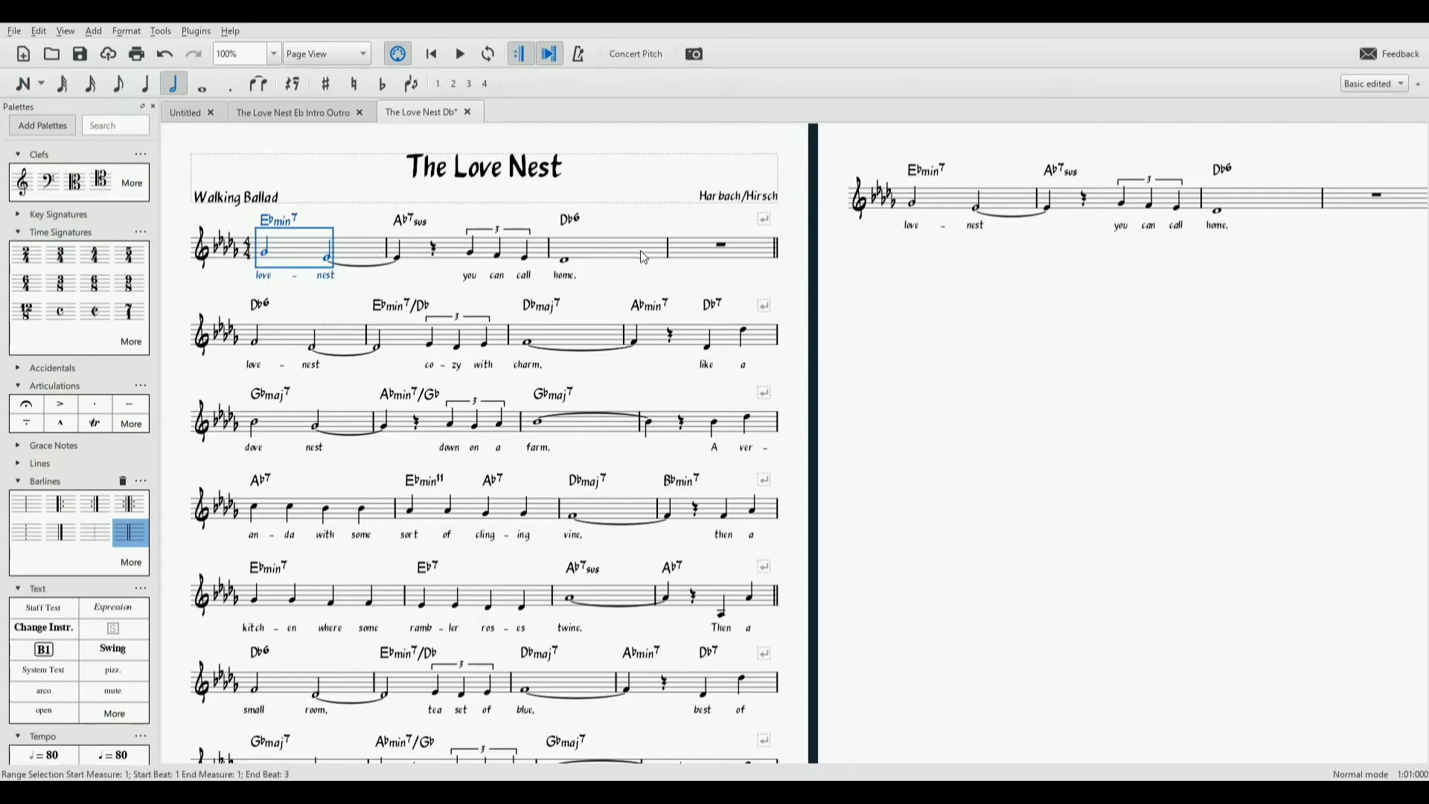
pyautogui.hotkey('ctrl', 'shift', 'Right')
pyautogui.hotkey('ctrl', 'shift', 'Right')
# Replace the two melody notes in measure 1 with rests, keeping the chord symbol
pyautogui.press('n')
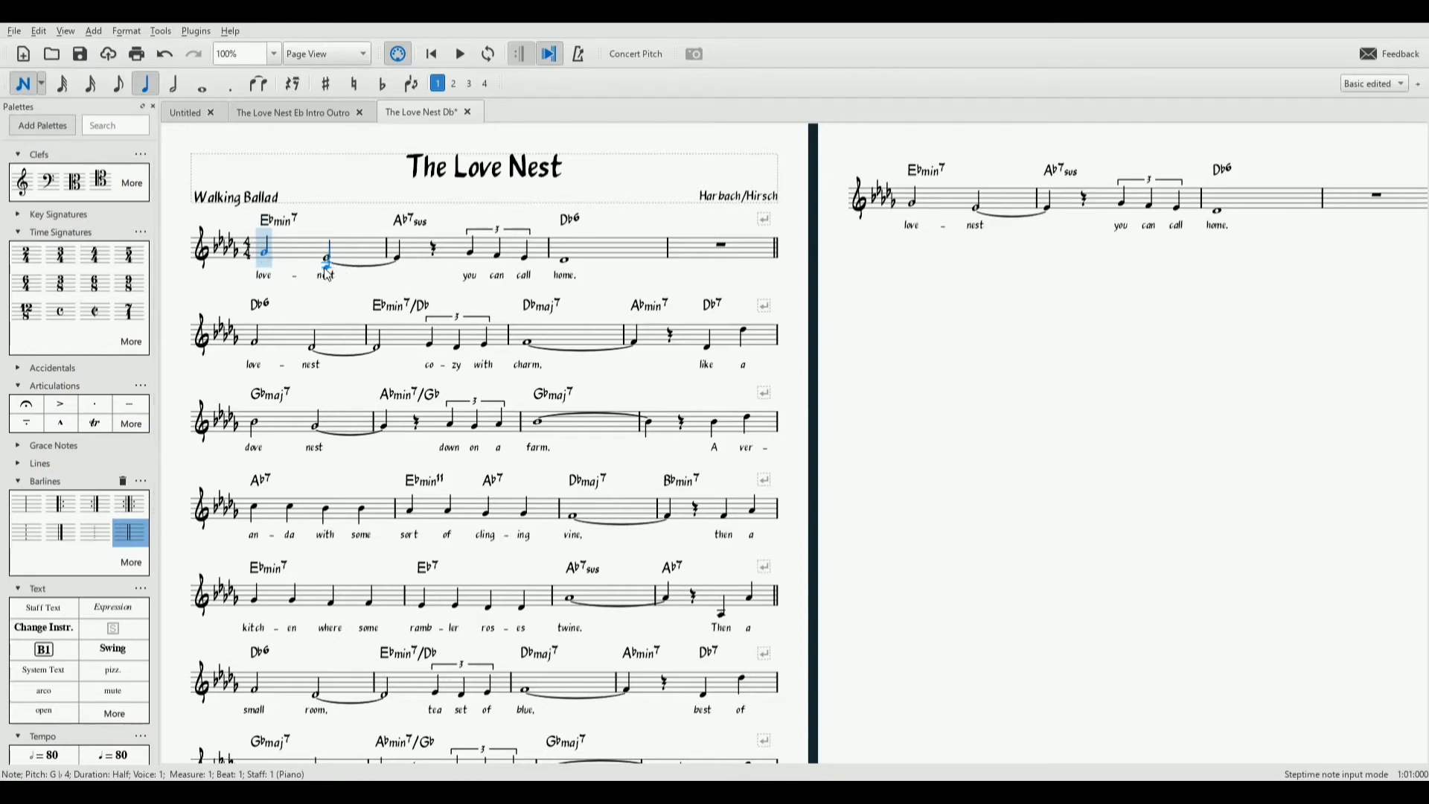
pyautogui.press('Delete')
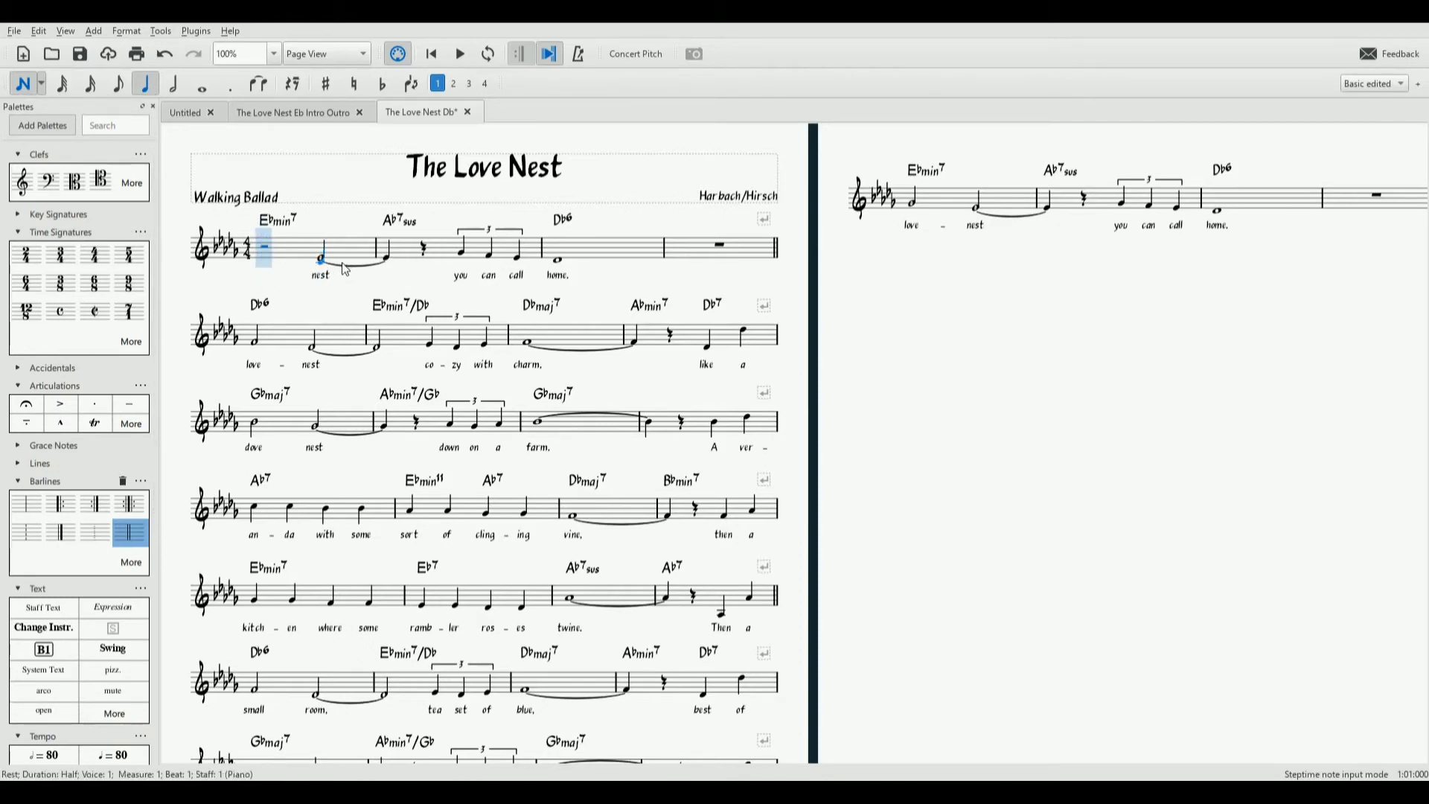
pyautogui.press('Right')
pyautogui.press('Delete')
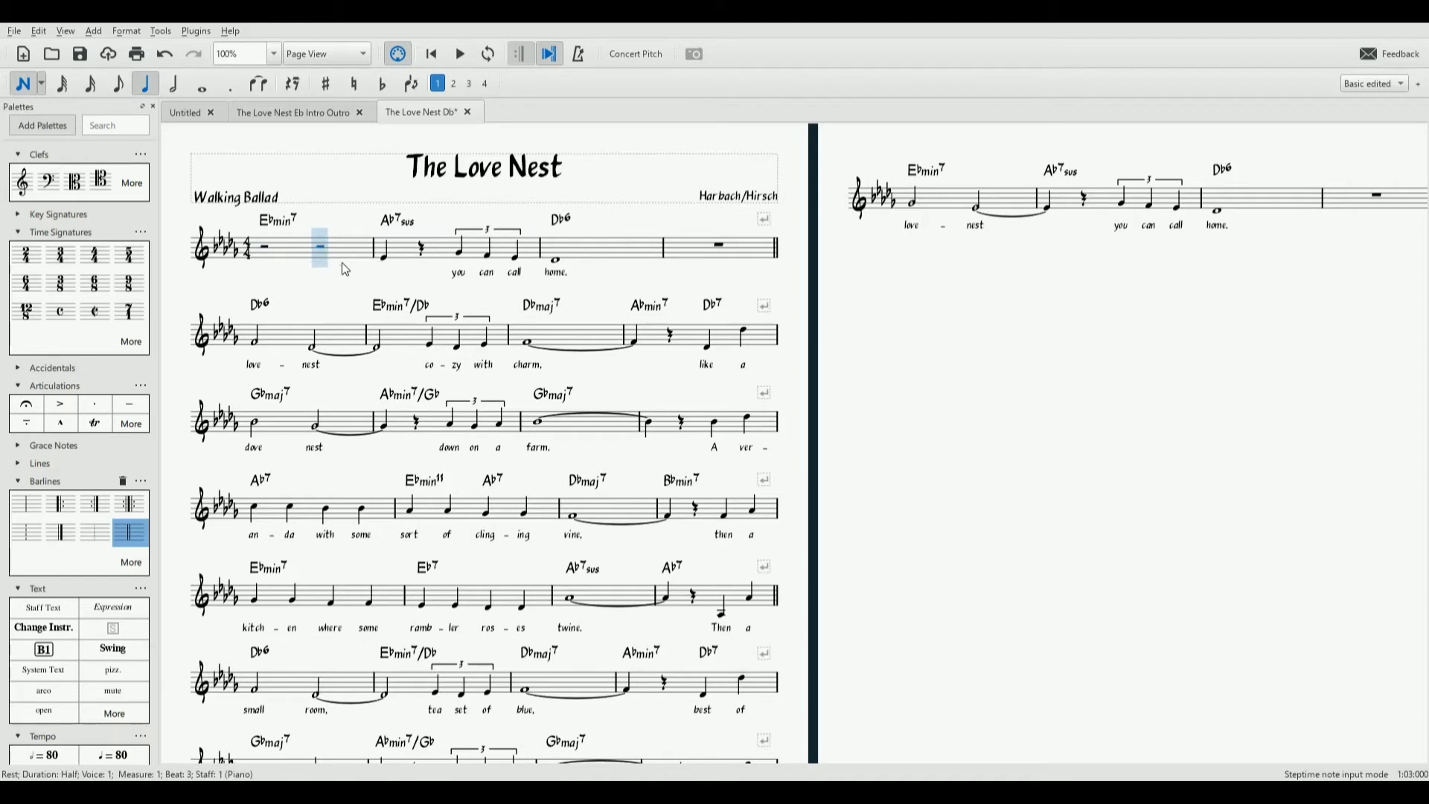
# Replace the remaining melody notes in measures 2 and 3, including the triplet, with rests while keeping the chord symbols
pyautogui.press('Right')
pyautogui.press('Delete')
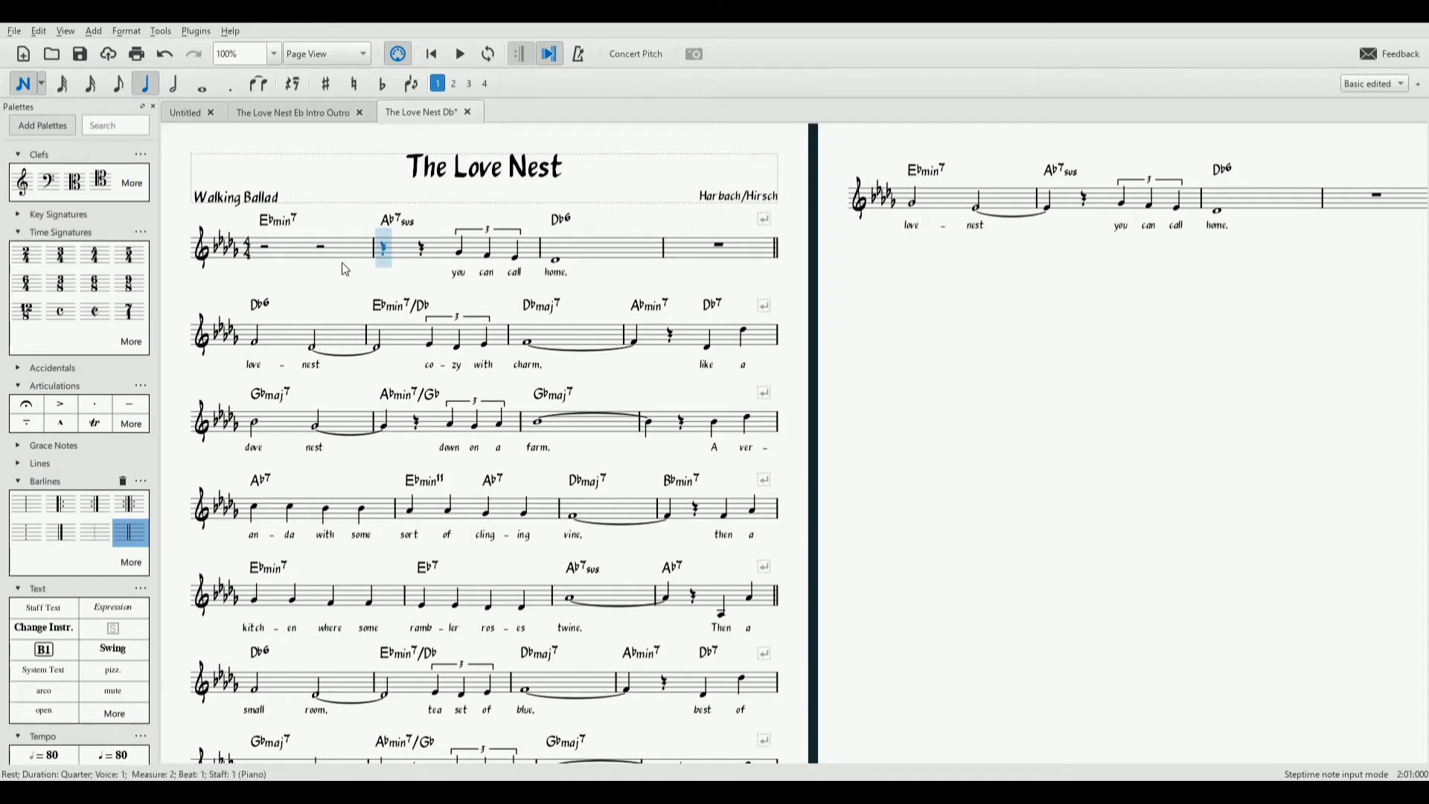
pyautogui.press('Right')
pyautogui.press('Right')
pyautogui.press('Delete')
pyautogui.press('Right')
pyautogui.press('Delete')
pyautogui.press('Right')
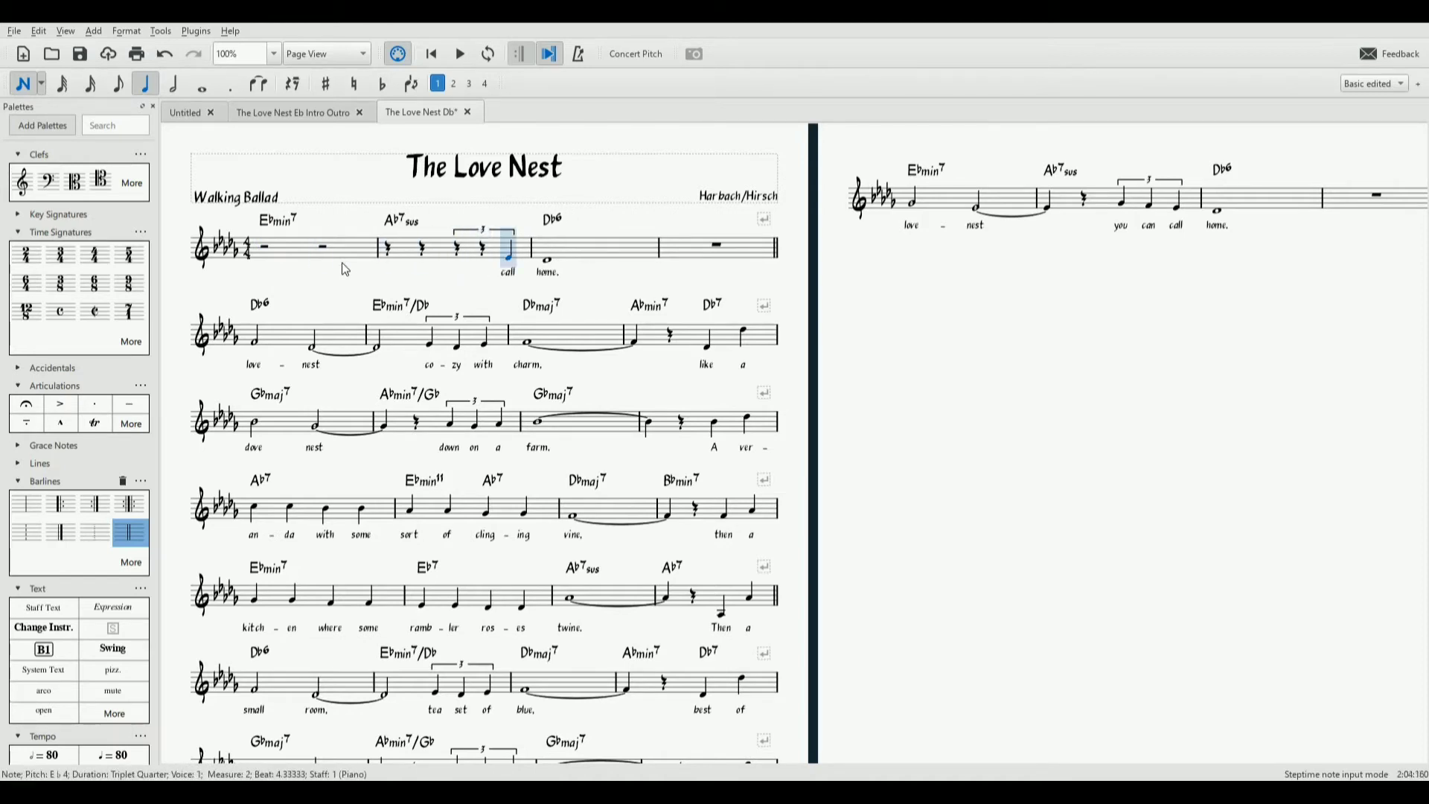
pyautogui.press('Delete')
pyautogui.press('Right')
pyautogui.press('Delete')
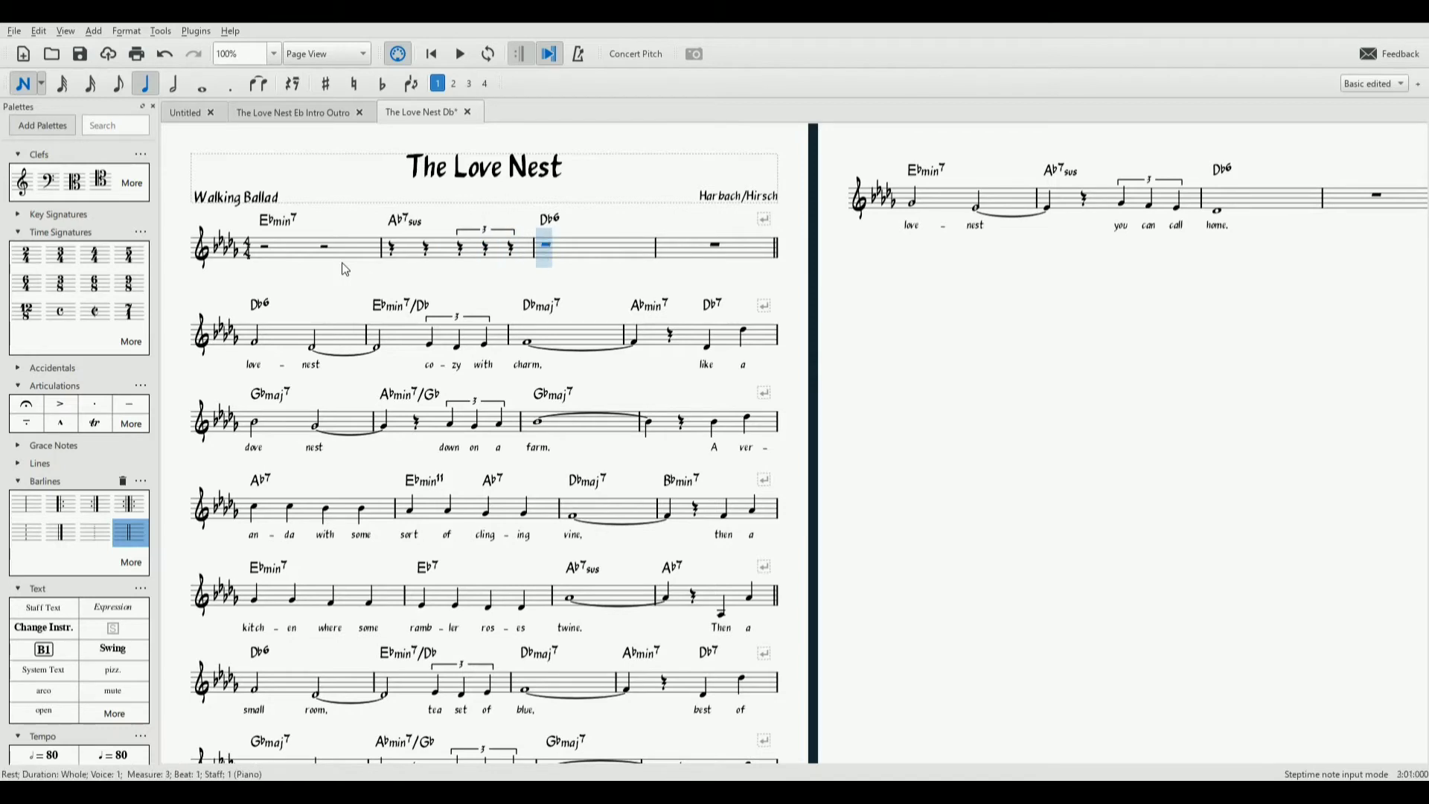
# Leave note input and clear measure 2 to a full-measure rest, removing its triplet and chord symbol
pyautogui.click(403, 251)
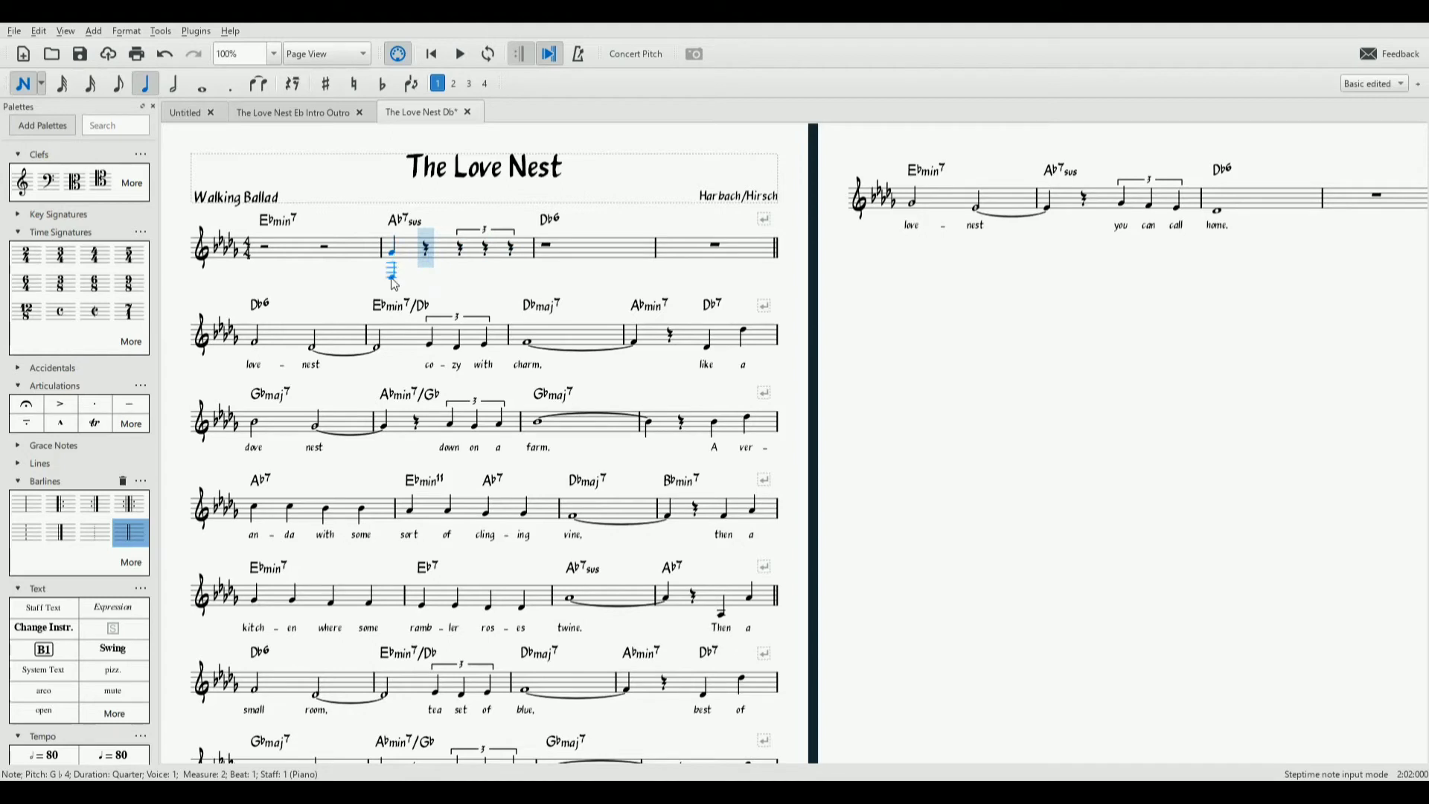
pyautogui.hotkey('ctrl', 'z')
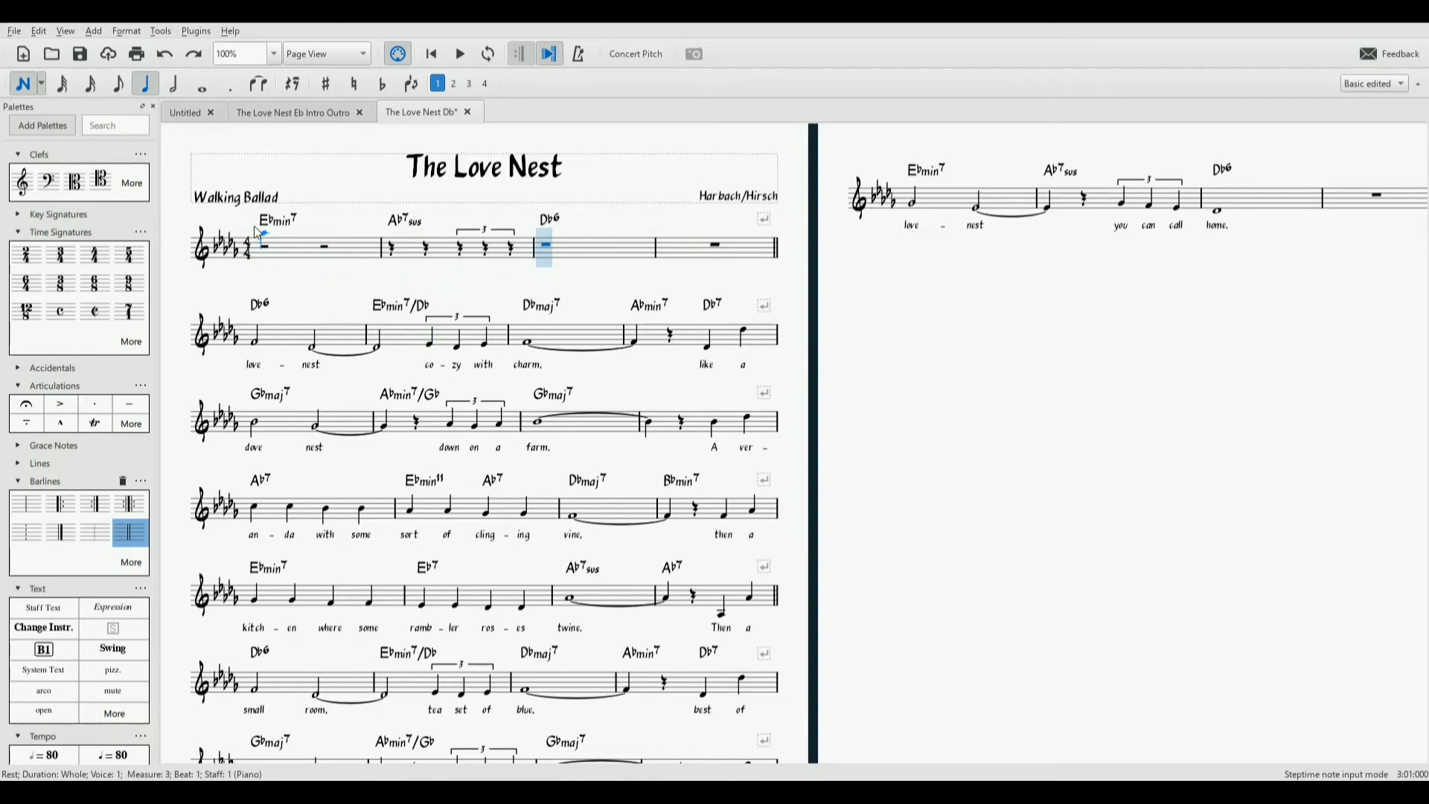
pyautogui.click(24, 87)
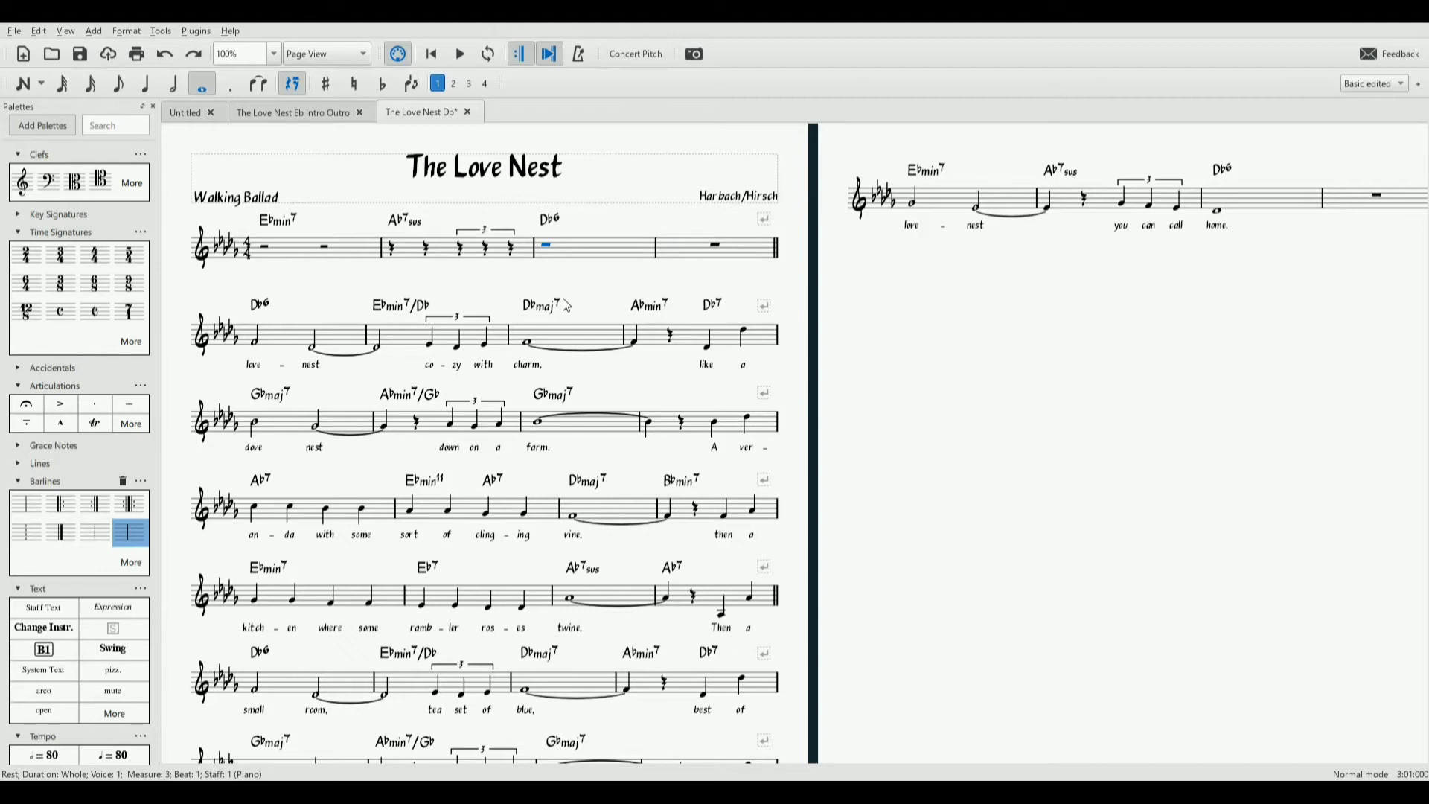
pyautogui.click(393, 250)
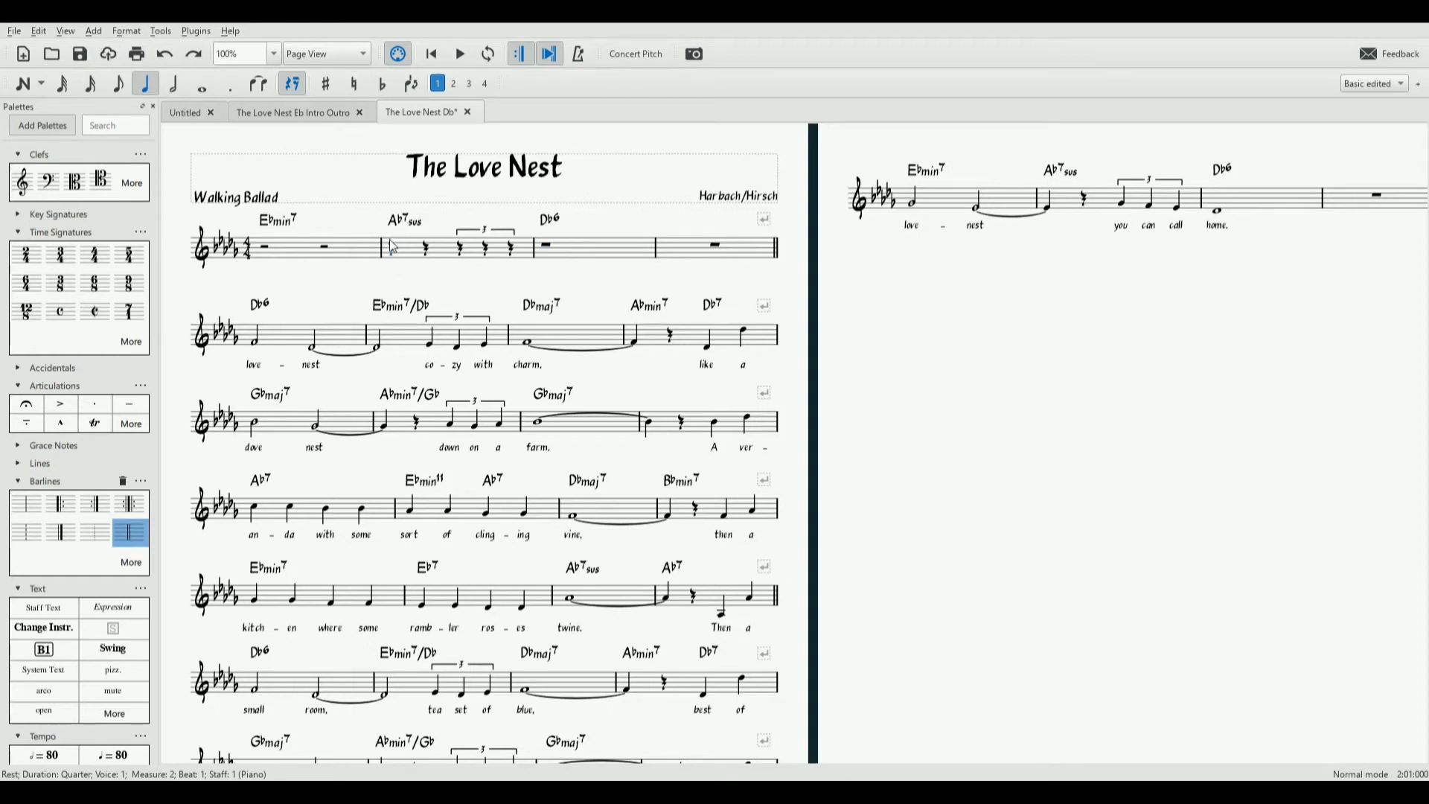
pyautogui.click(424, 251)
pyautogui.keyDown('shift'); pyautogui.click(518, 253); pyautogui.keyUp('shift')
pyautogui.press('Delete')
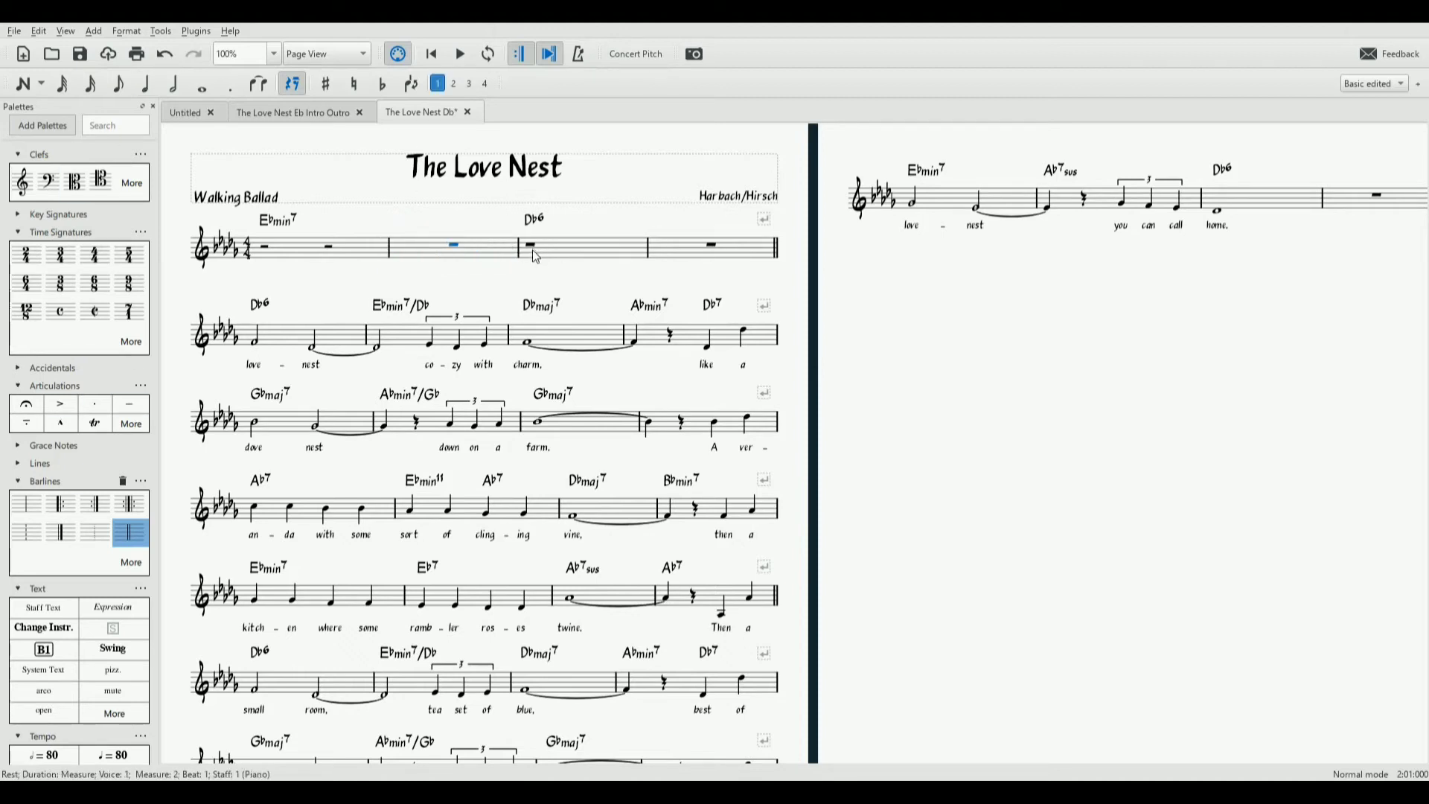
# Clear the two half rests and chord symbol from measure 1, making it a full-measure rest
pyautogui.click(264, 246)
pyautogui.keyDown('shift'); pyautogui.click(333, 254); pyautogui.keyUp('shift')
pyautogui.press('Delete')
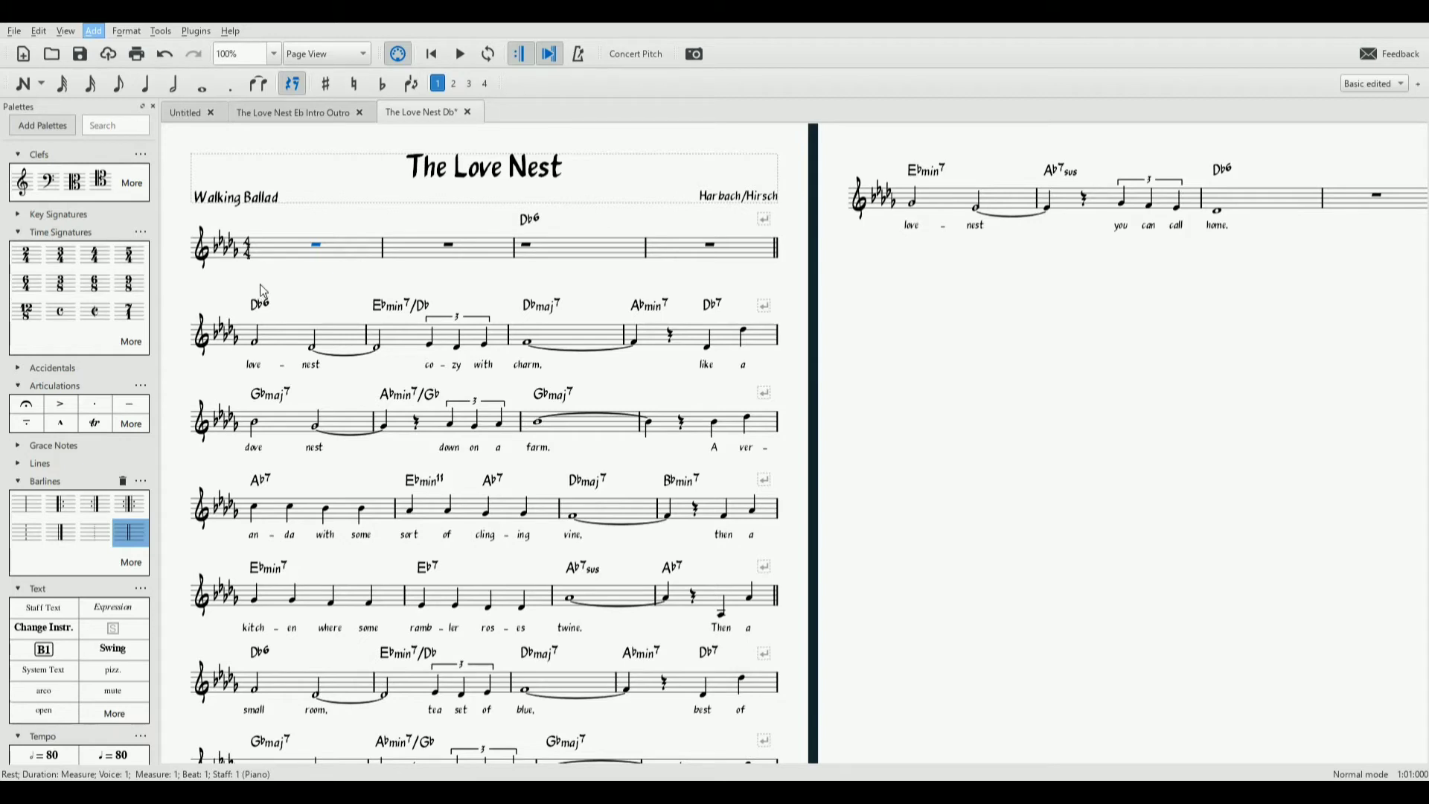
# Add the chord symbol Ebmin7 on beat 1 of measure 1
pyautogui.hotkey('ctrl', 'k')
pyautogui.write('Eb')
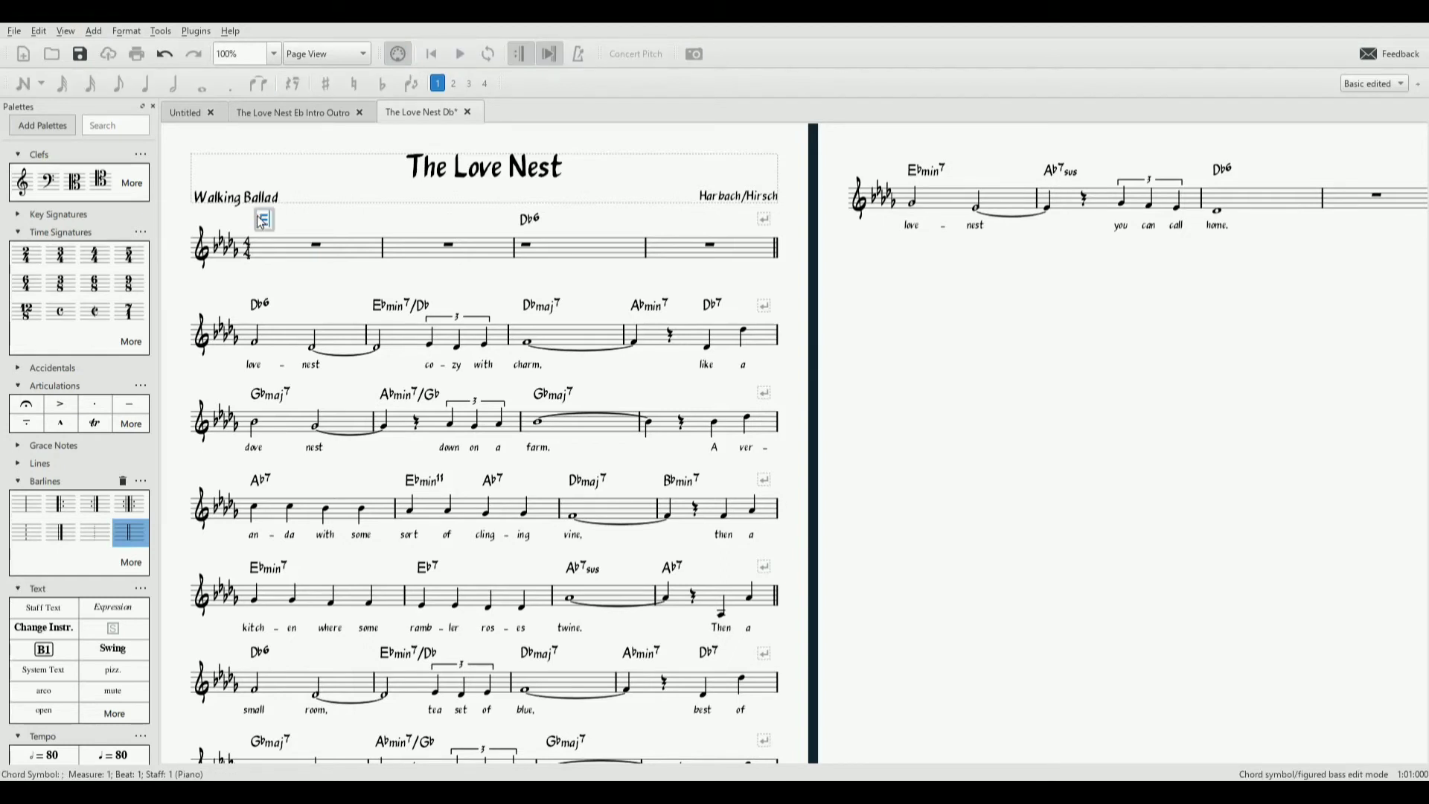
pyautogui.write('min7')
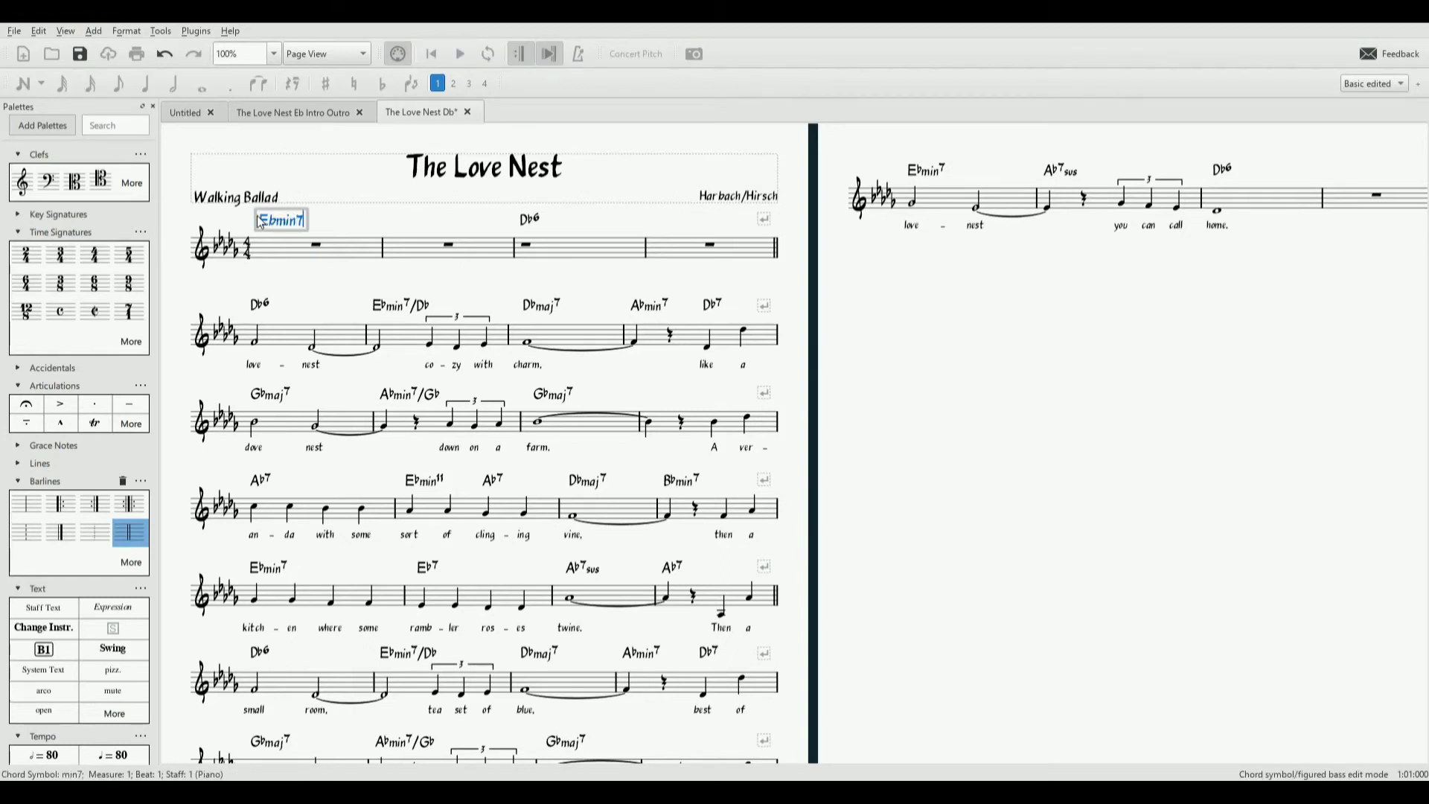
# Add the chord symbols Ab7sus on beat 1 and Ab7 on beat 3 of measure 2
pyautogui.press('space')
pyautogui.press('space')
pyautogui.press('space')
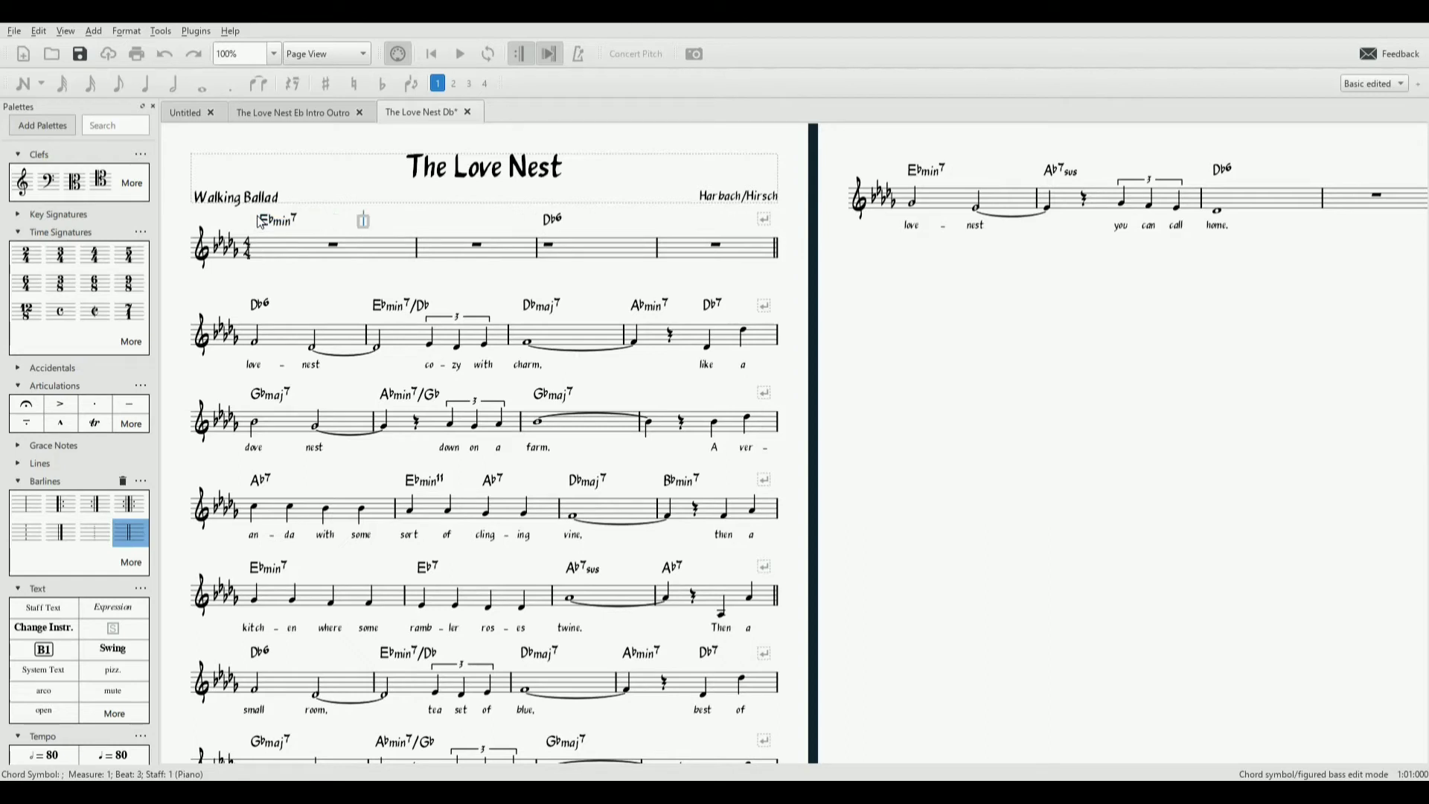
pyautogui.write('Ab7')
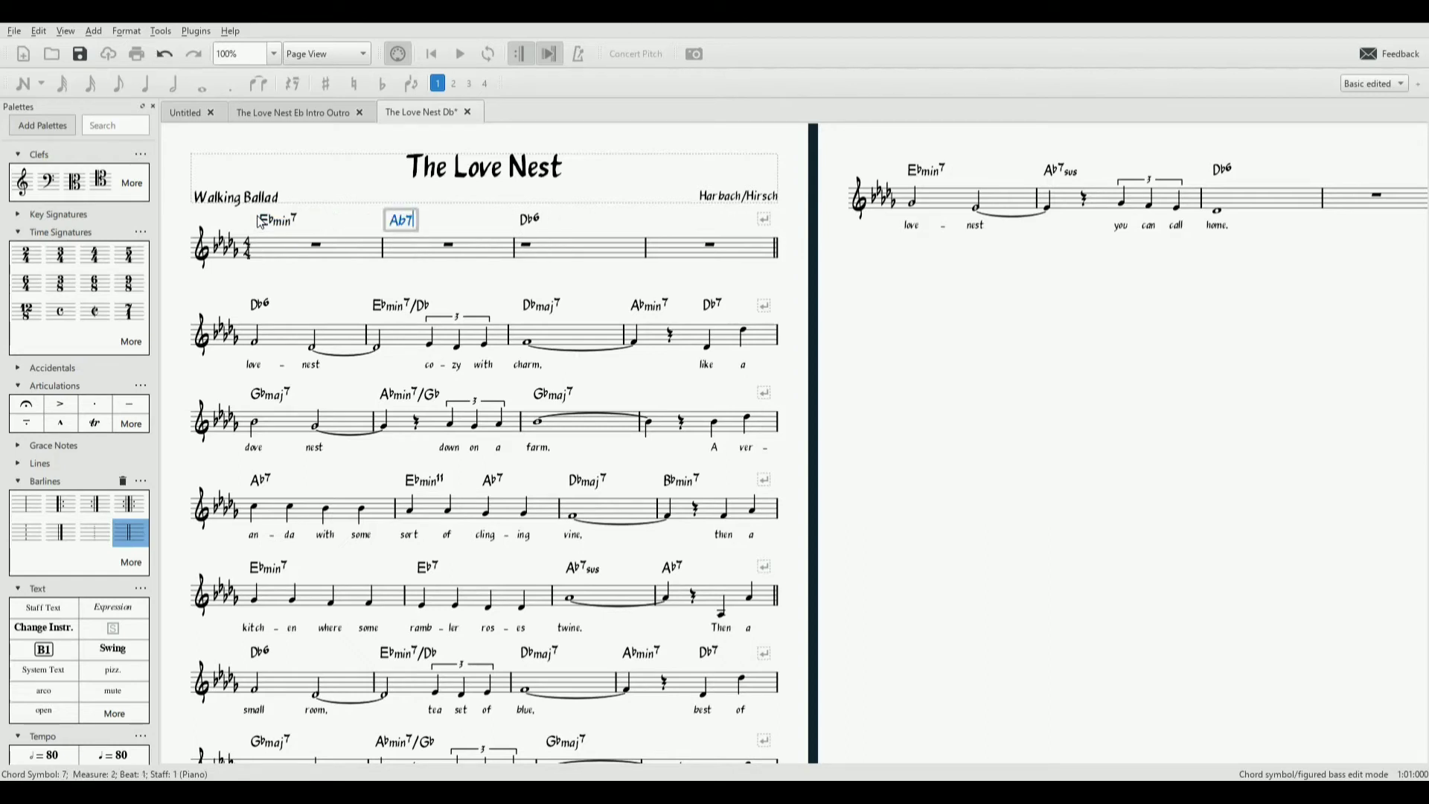
pyautogui.write('sus')
pyautogui.press('space')
pyautogui.press('space')
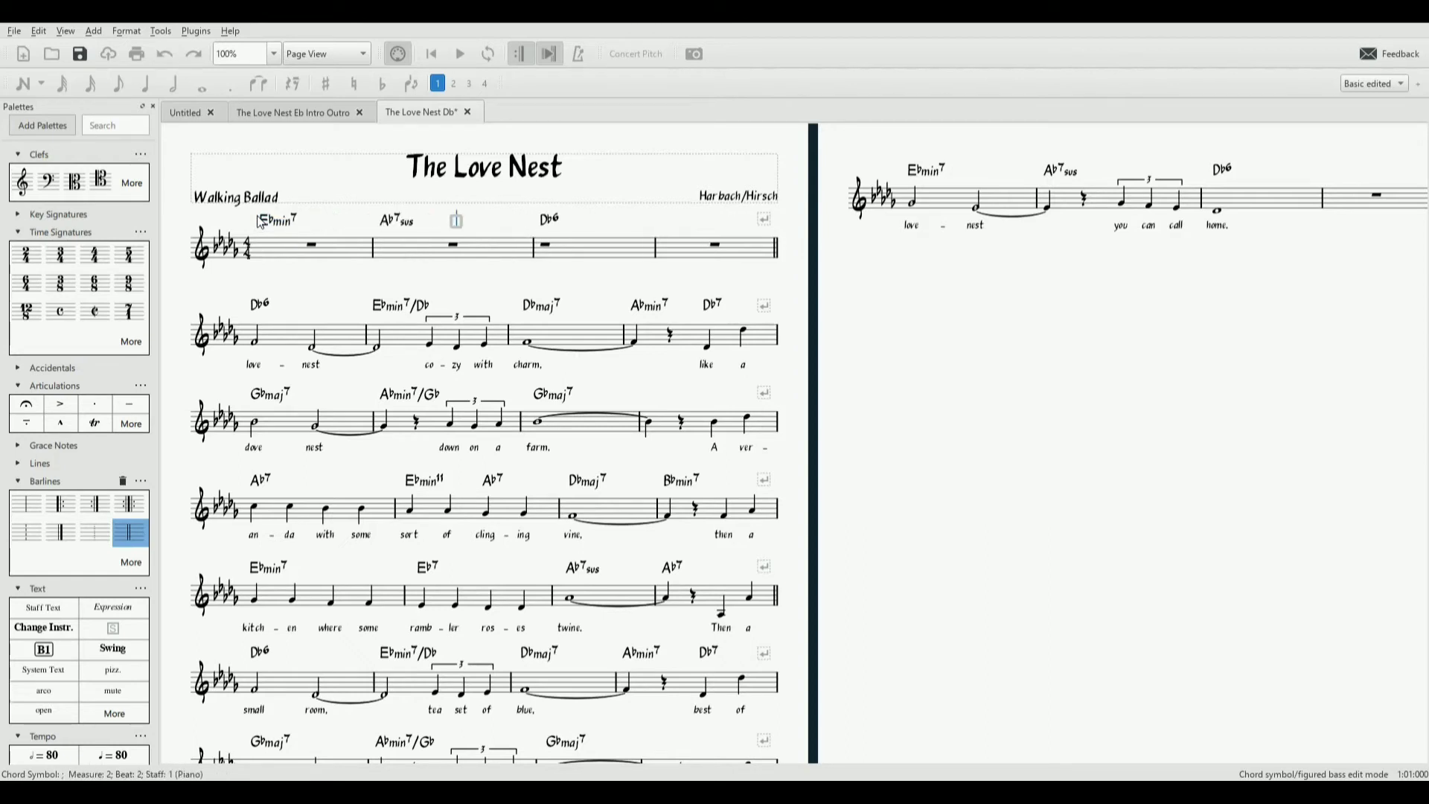
pyautogui.write('Ab7')
pyautogui.press('space')
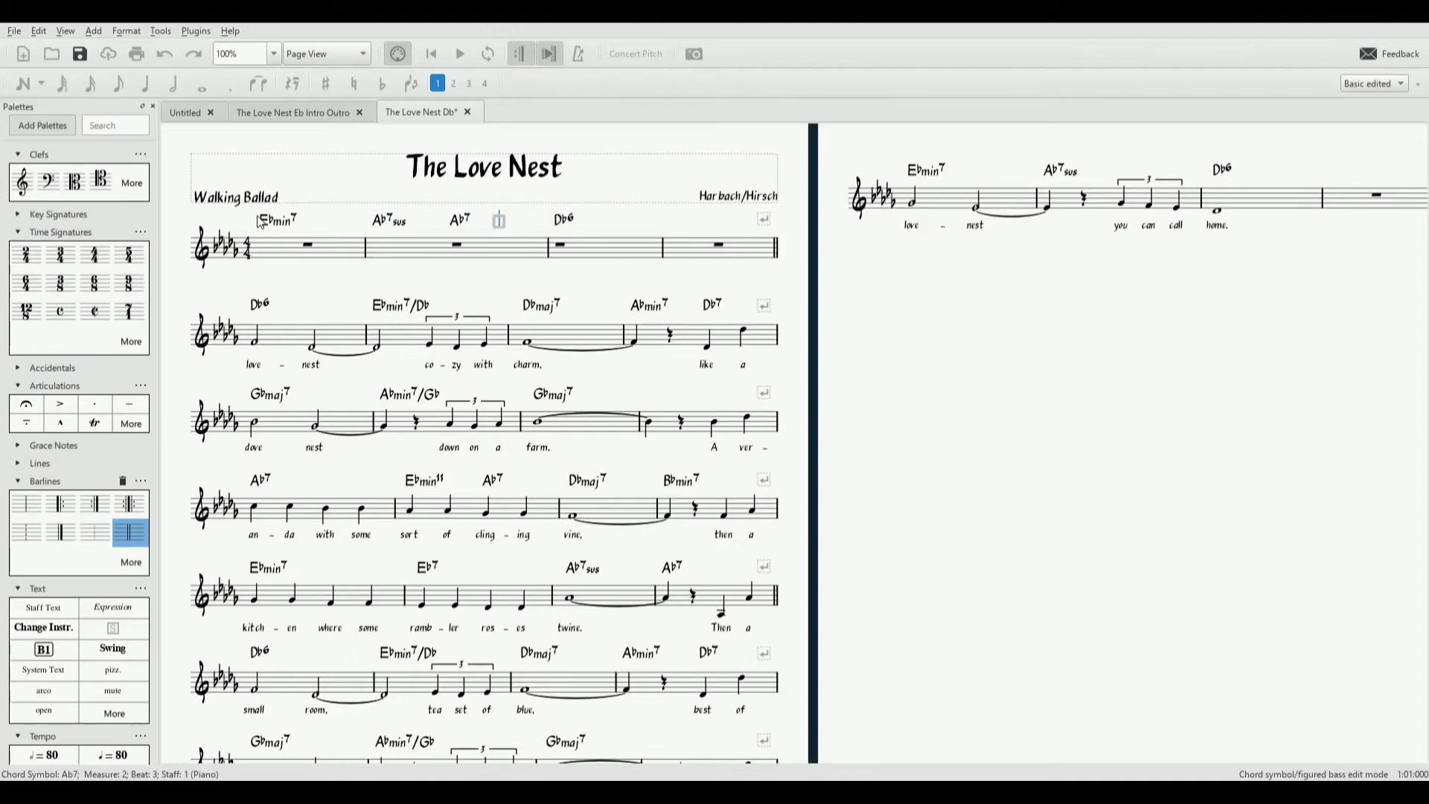
# Keep the Db6 chord in measure 3 and add Ebmin7 on beat 1 and Ab7 on beat 3 of measure 4
pyautogui.press('space')
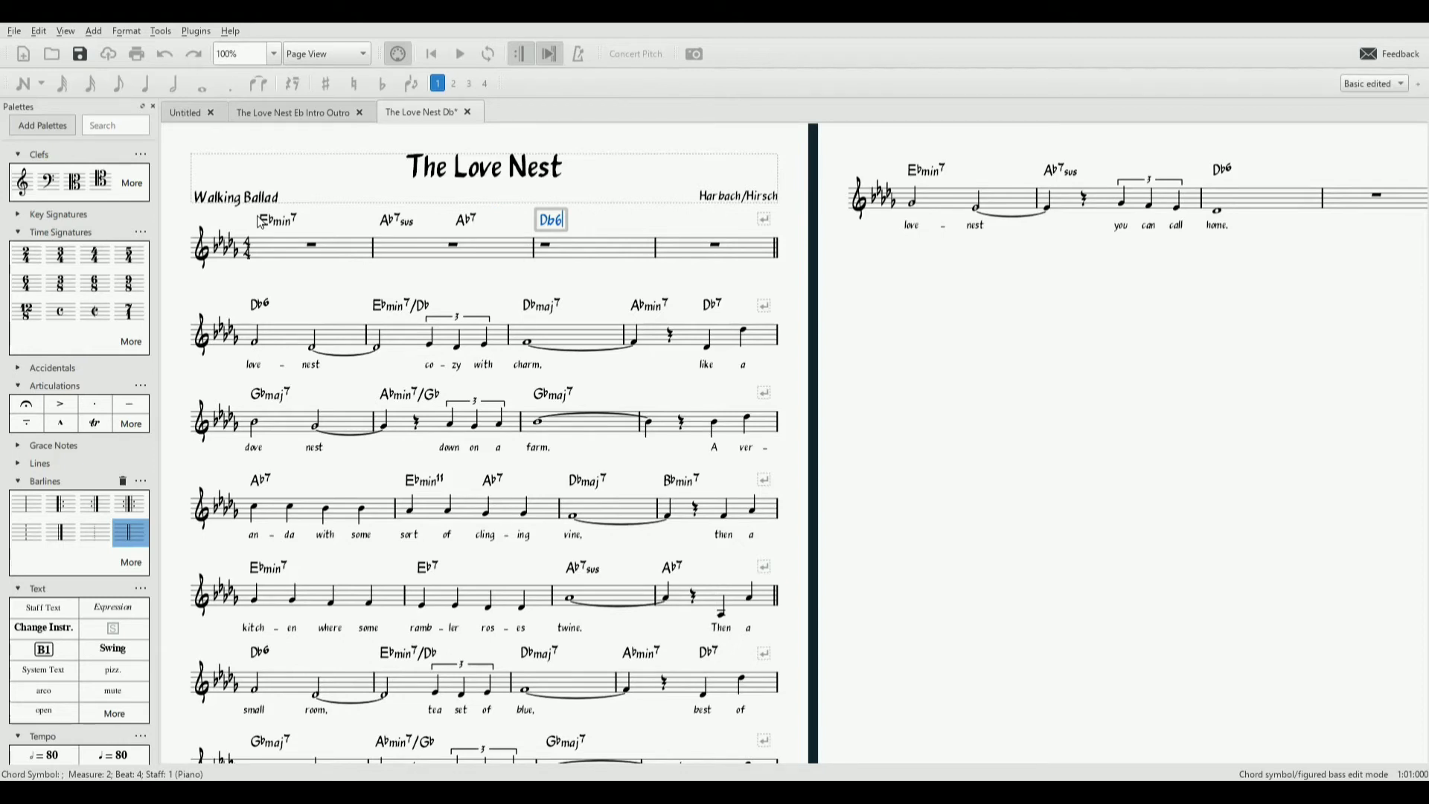
pyautogui.press('space')
pyautogui.press('space')
pyautogui.press('space')
pyautogui.press('space')
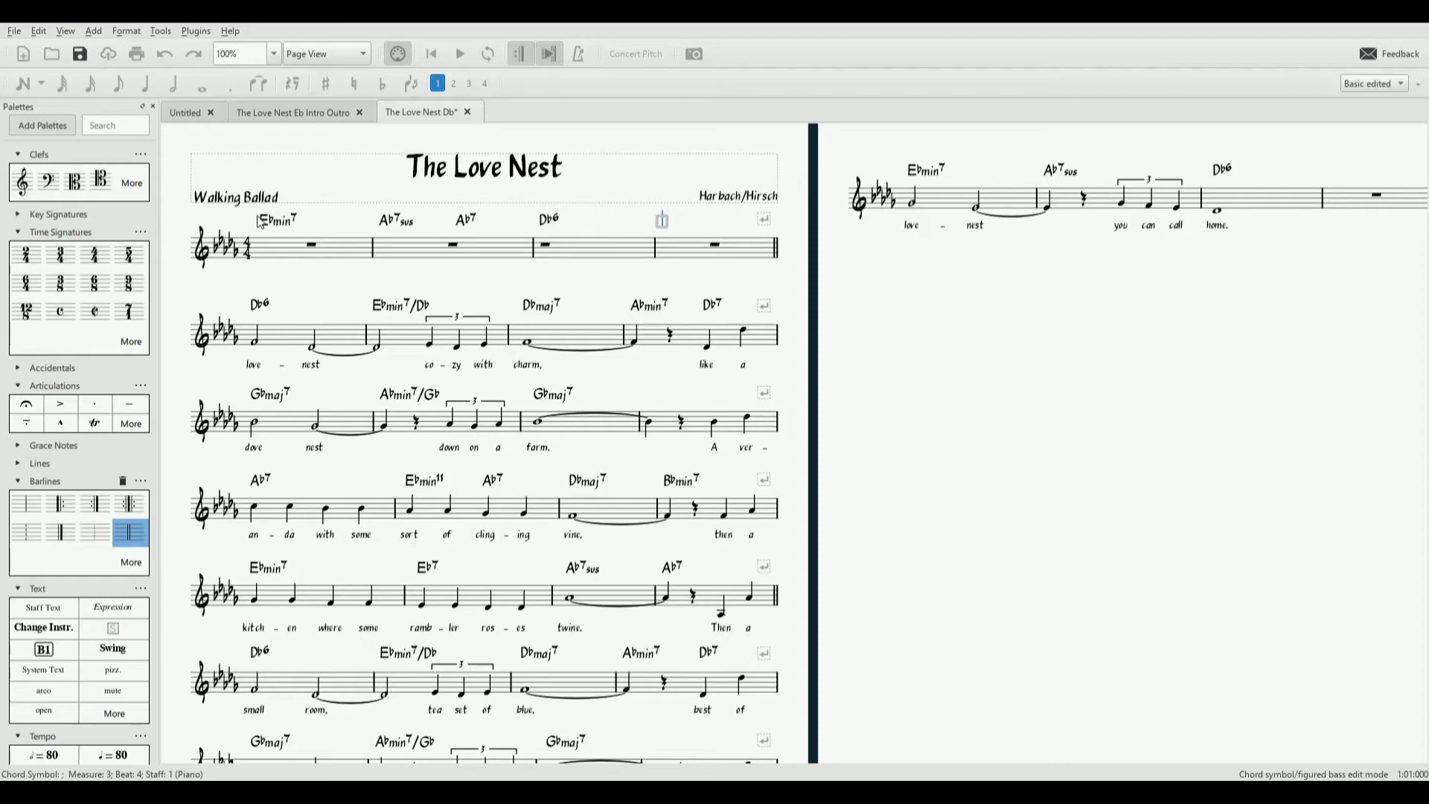
pyautogui.write('Ebmin7')
pyautogui.press('space')
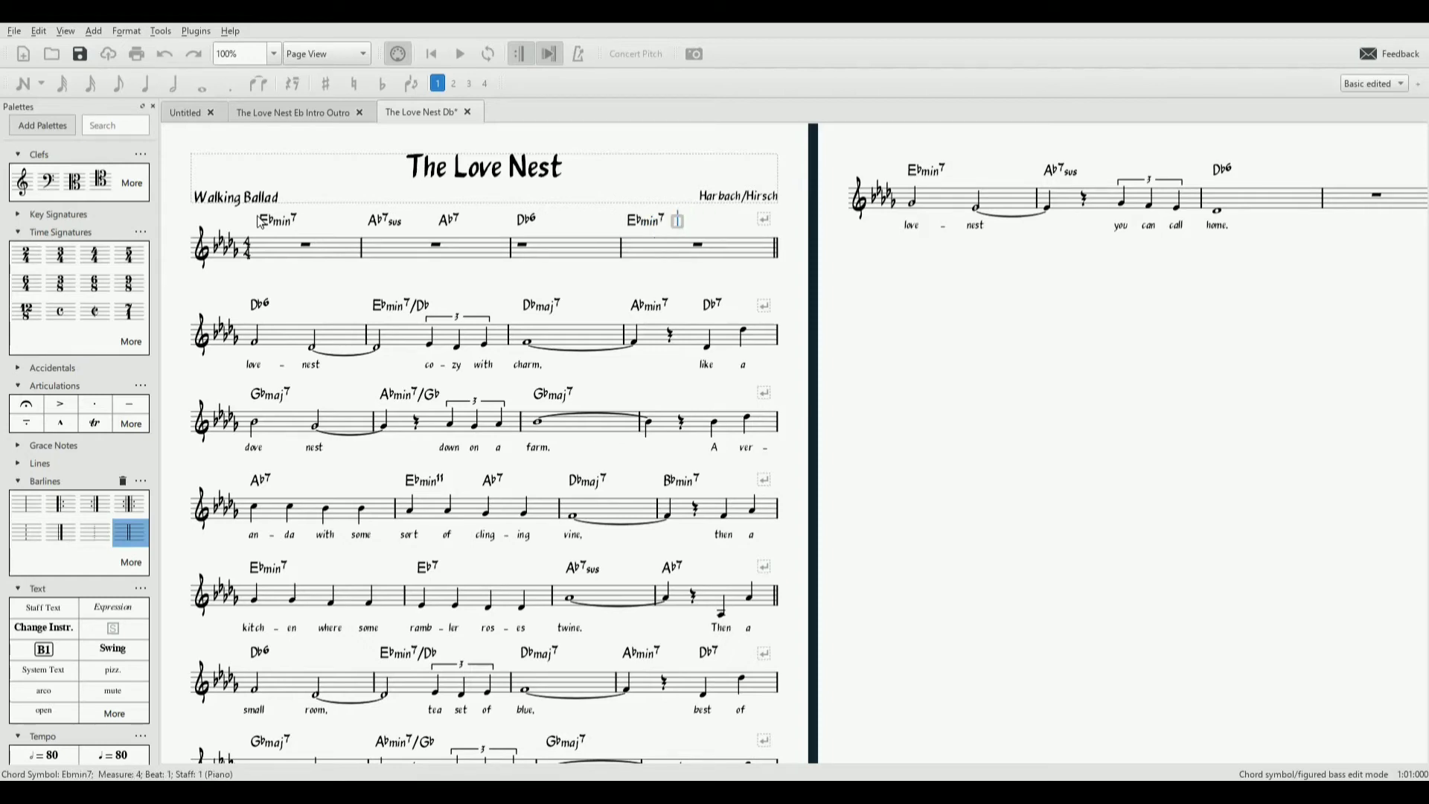
pyautogui.write('Ab7')
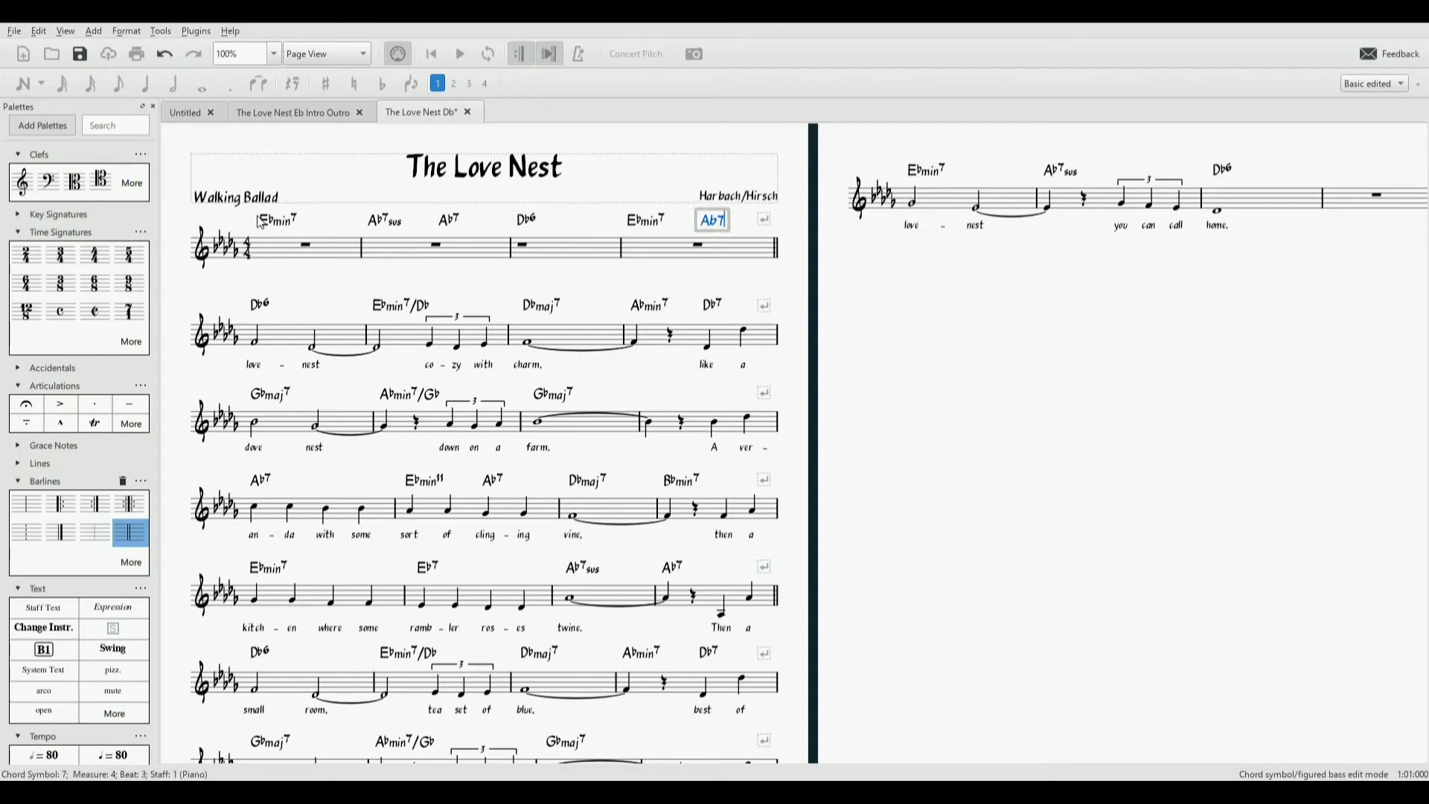
pyautogui.press('space')
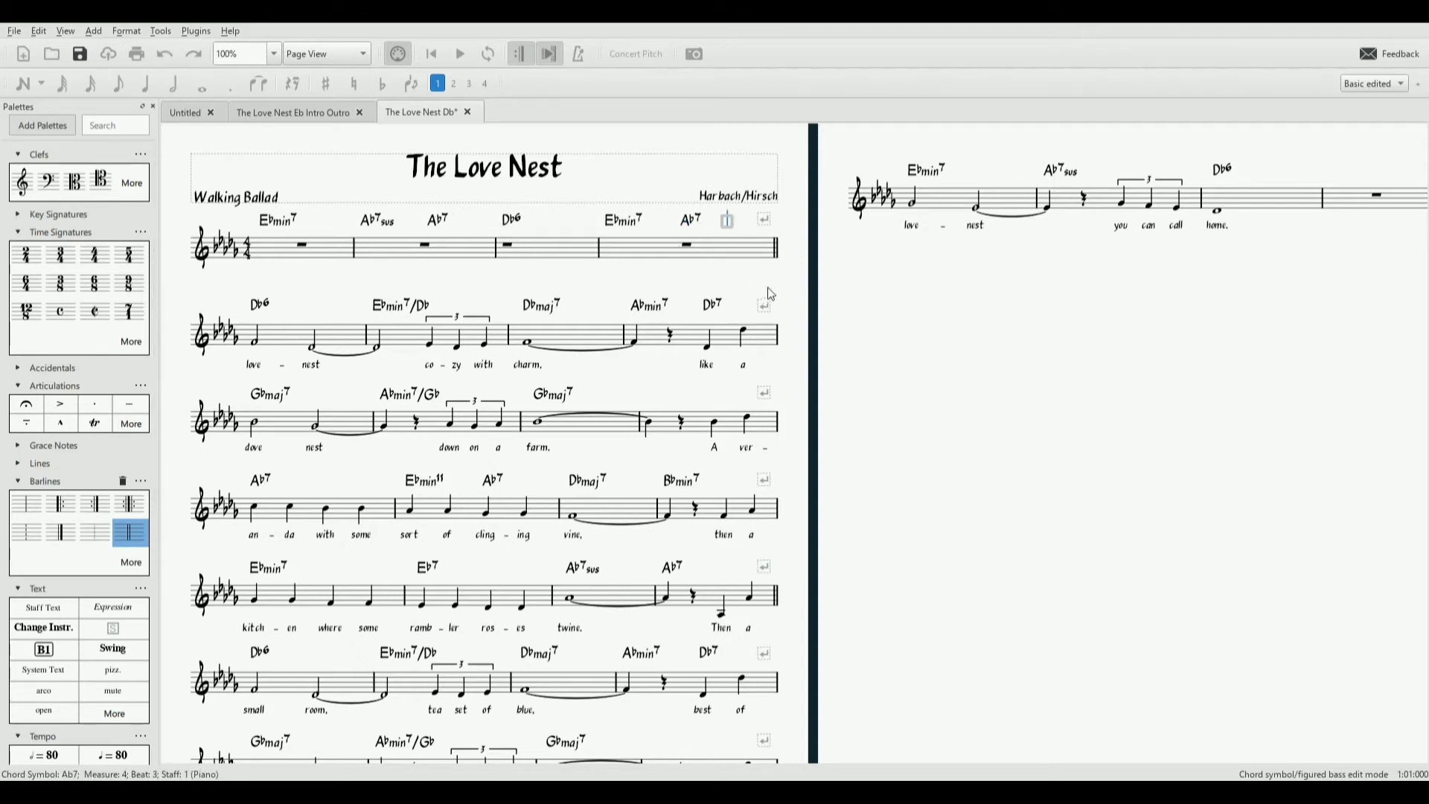
pyautogui.press('space')
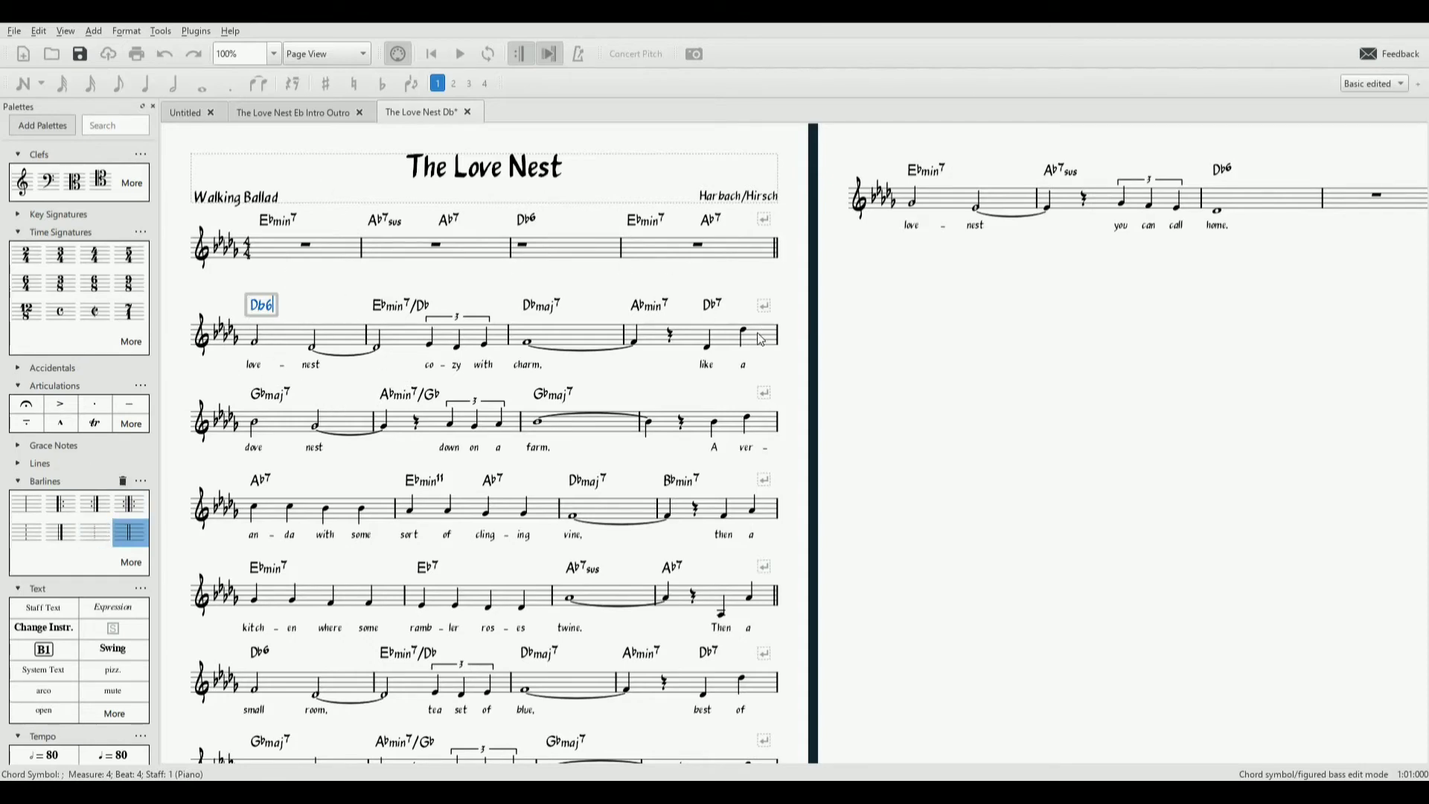
# Fill measures 1 to 3 of the intro with slashes and clear the selection
pyautogui.click(291, 258)
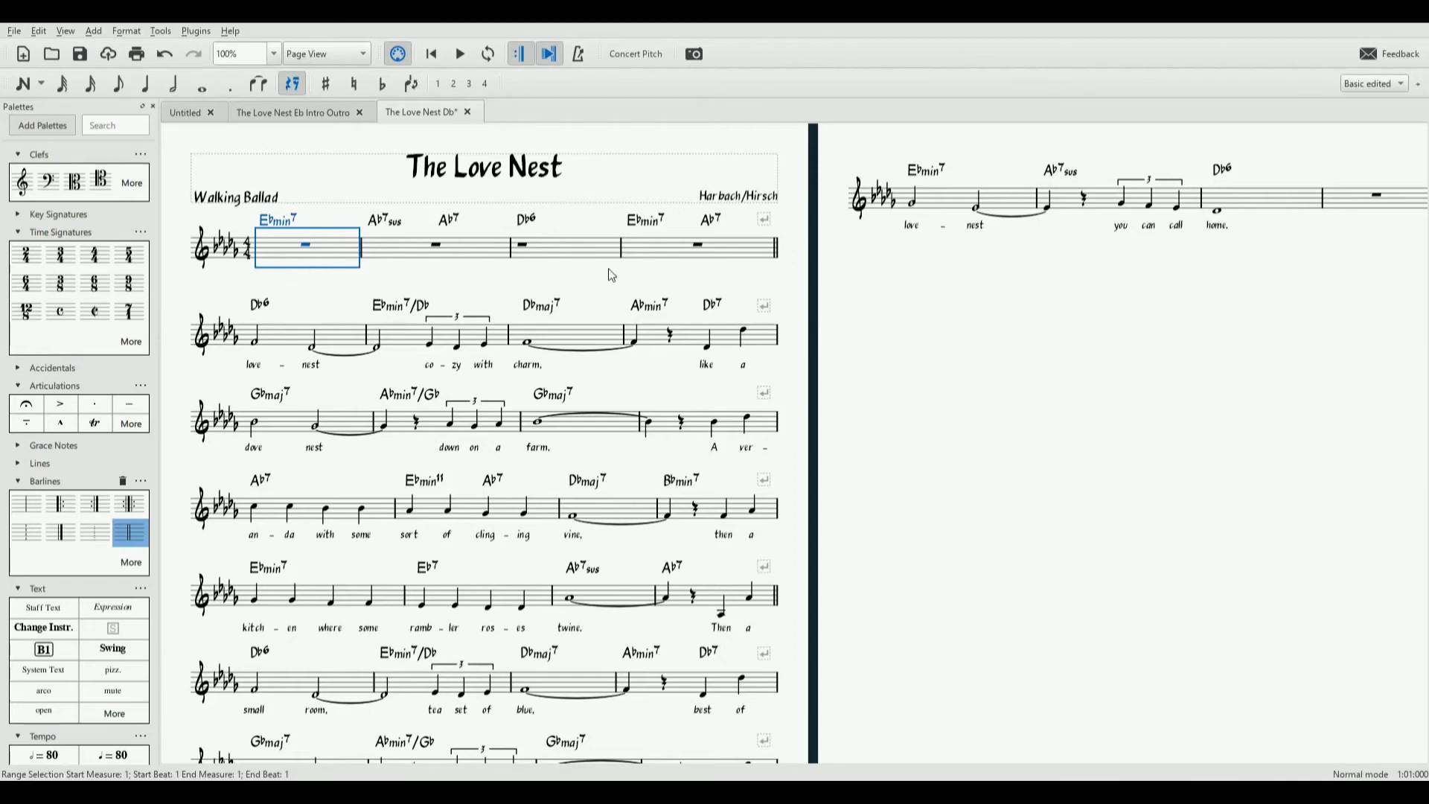
pyautogui.keyDown('shift'); pyautogui.click(730, 252); pyautogui.keyUp('shift')
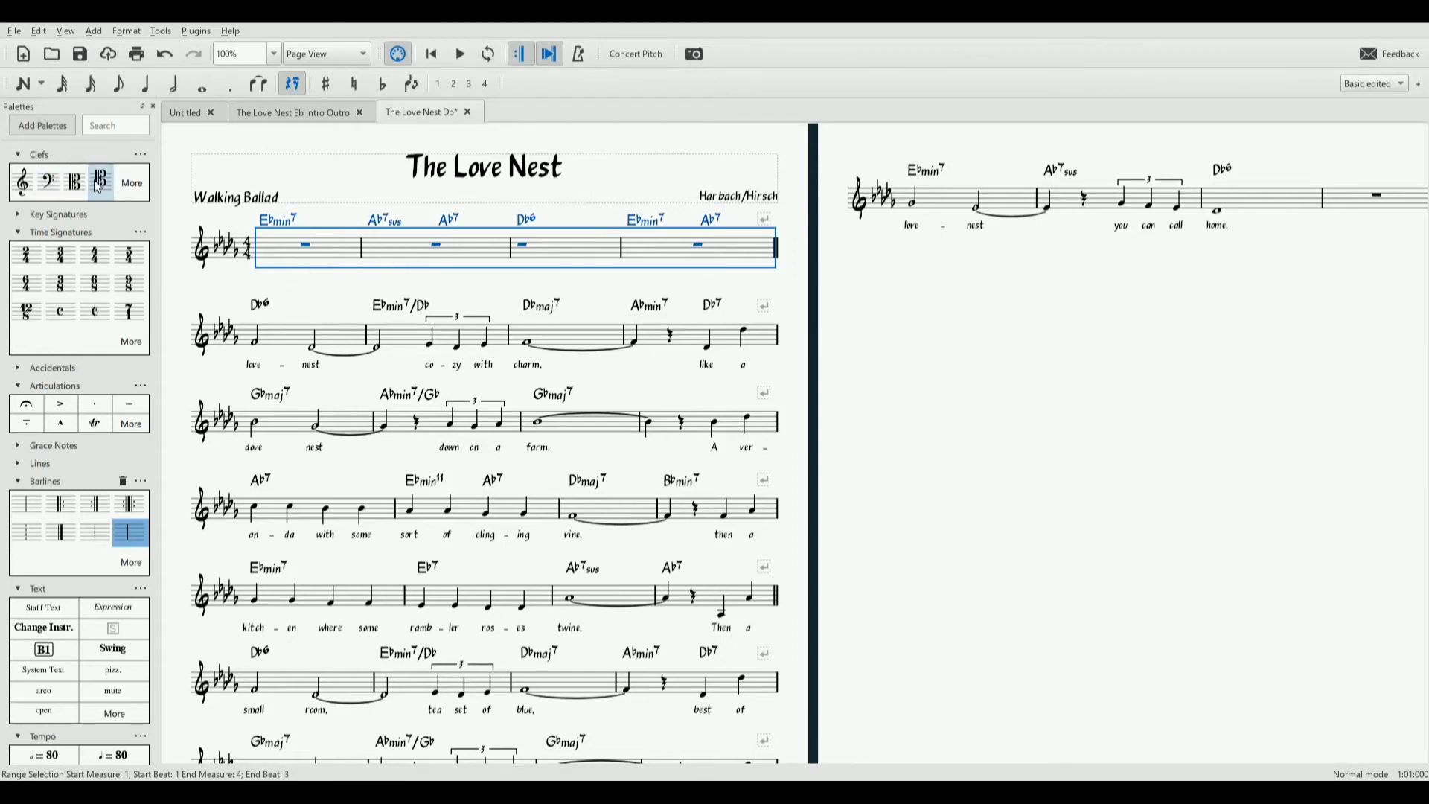
pyautogui.moveTo(320, 293); pyautogui.dragTo(307, 284)
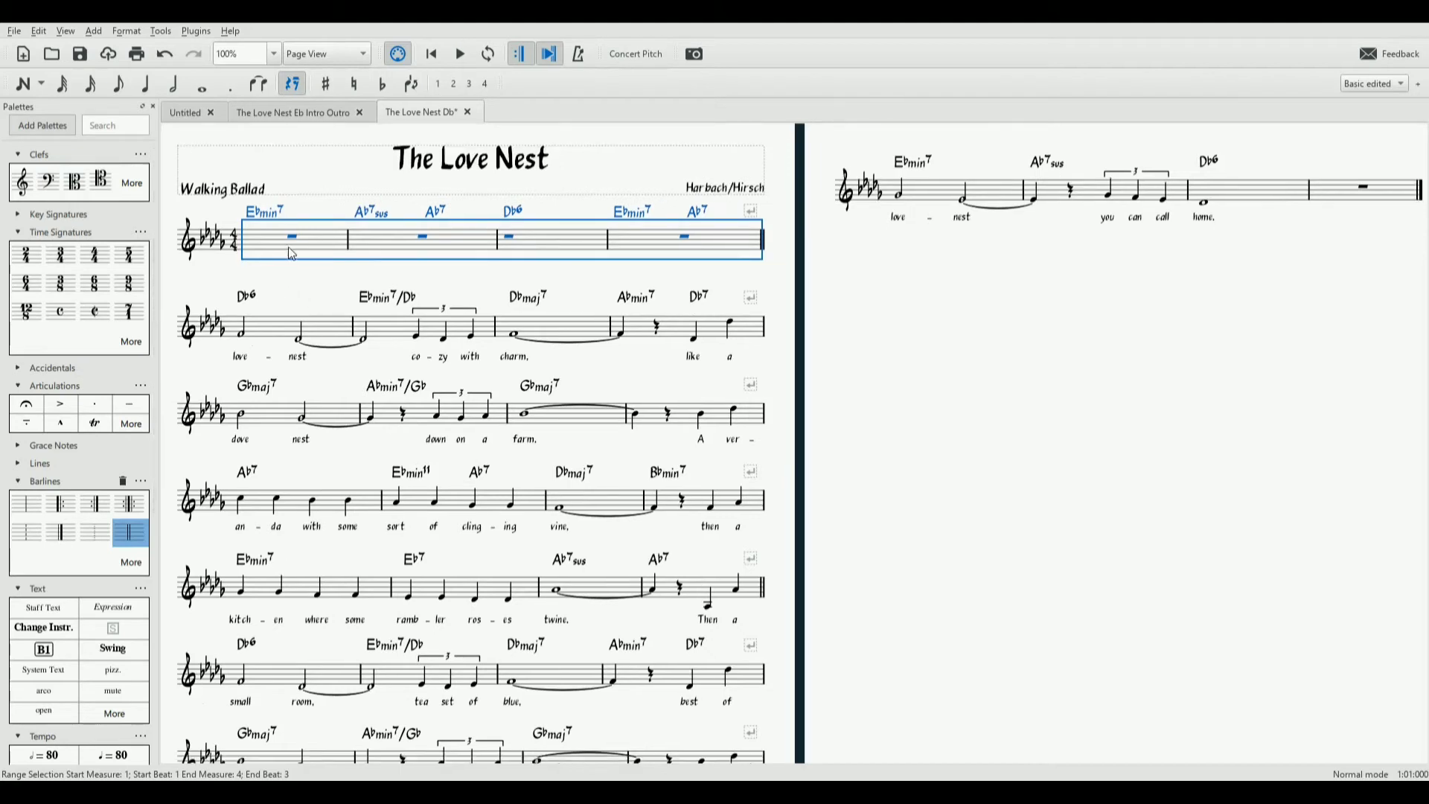
pyautogui.click(305, 251)
pyautogui.hotkey('shift', 'Right')
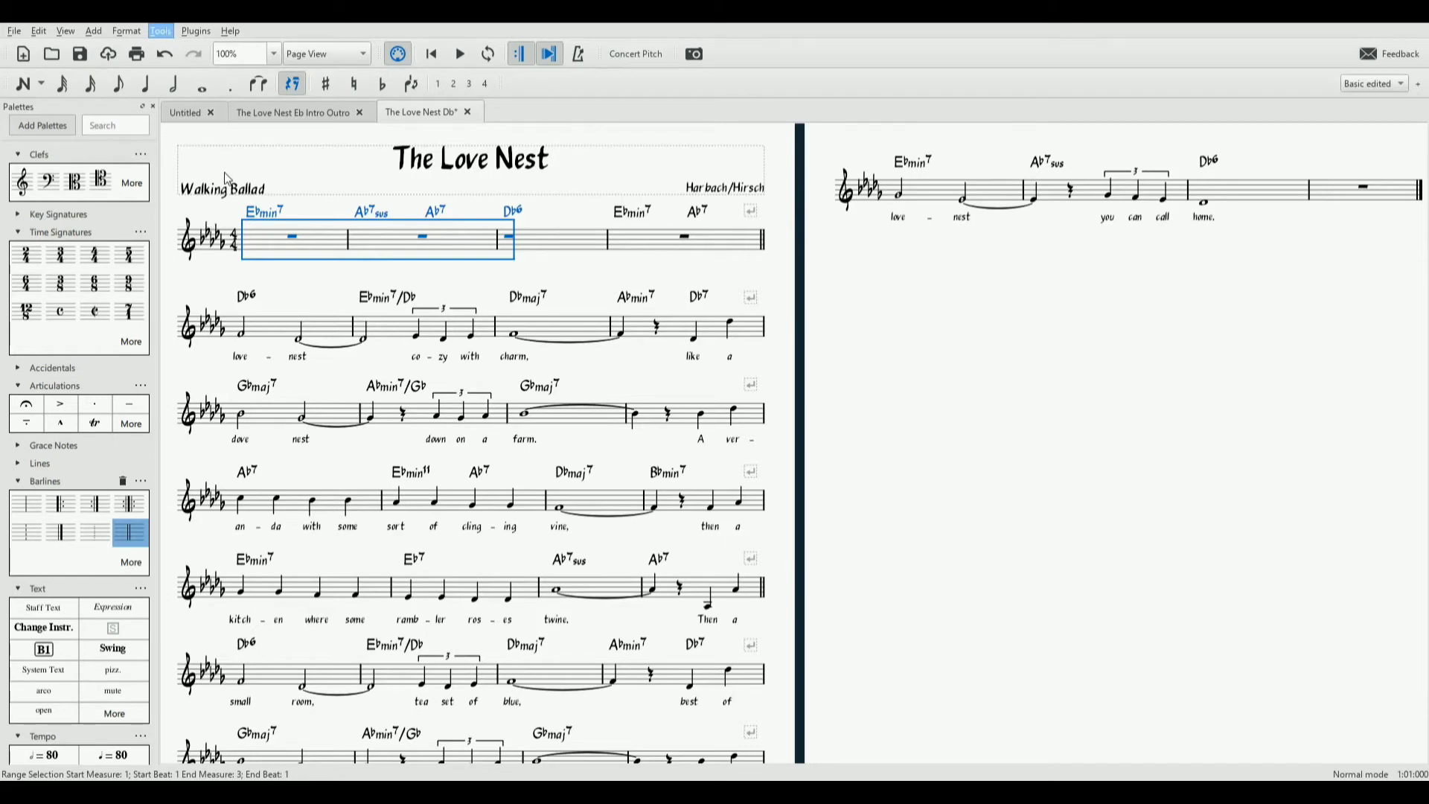
pyautogui.hotkey('ctrl', 'shift', 'k')
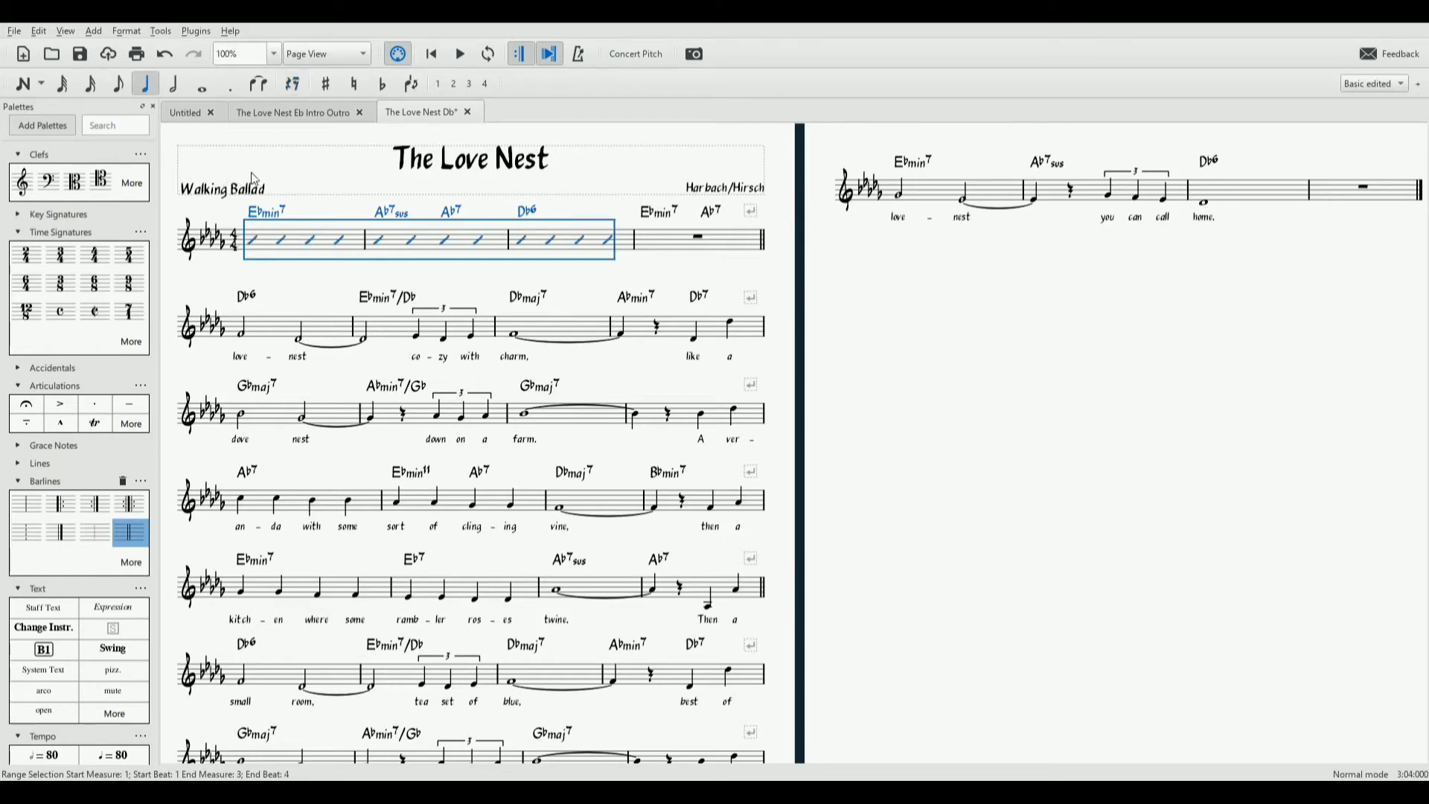
pyautogui.press('Escape')
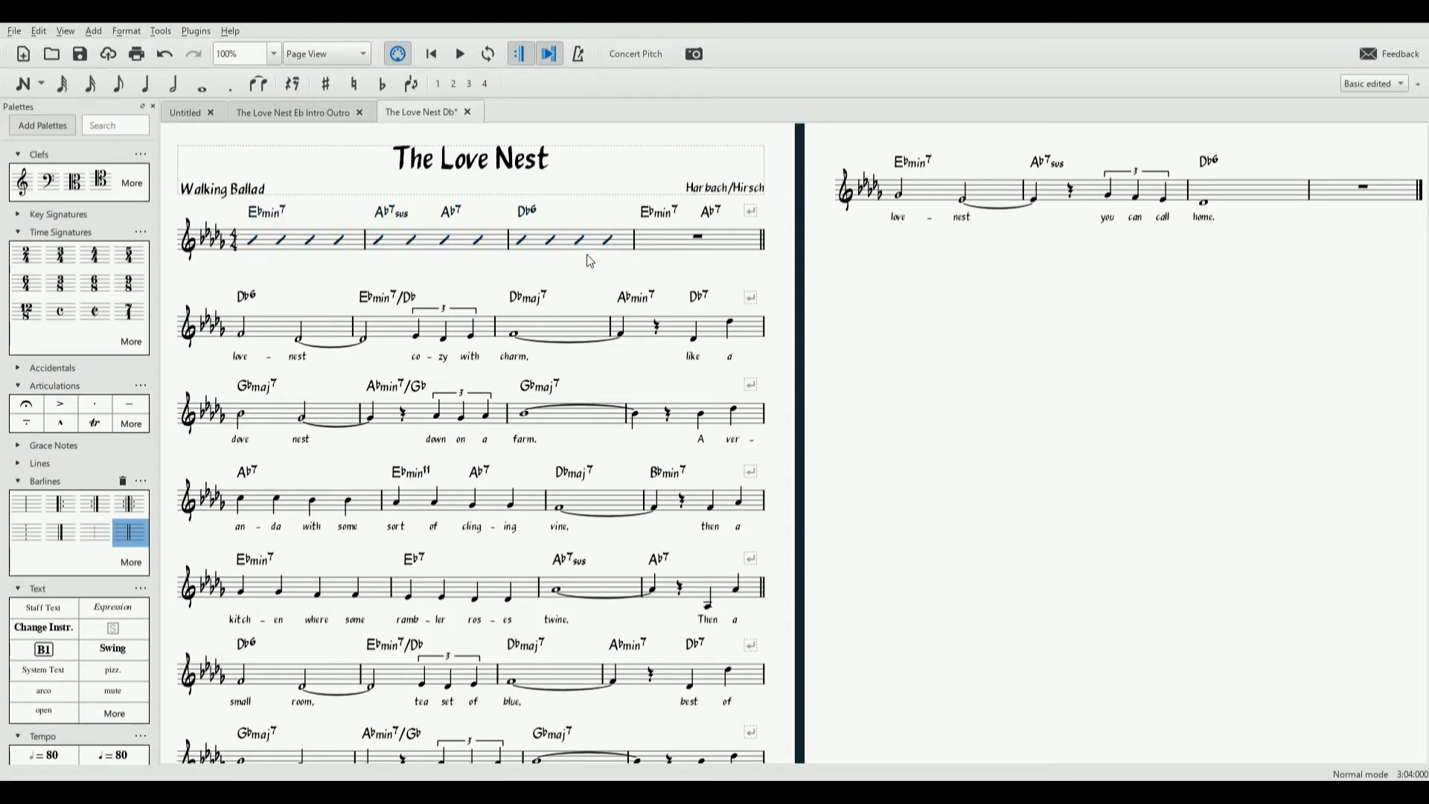
# Split measure 4's rest into two half rests and fill them with slashes
pyautogui.click(660, 248)
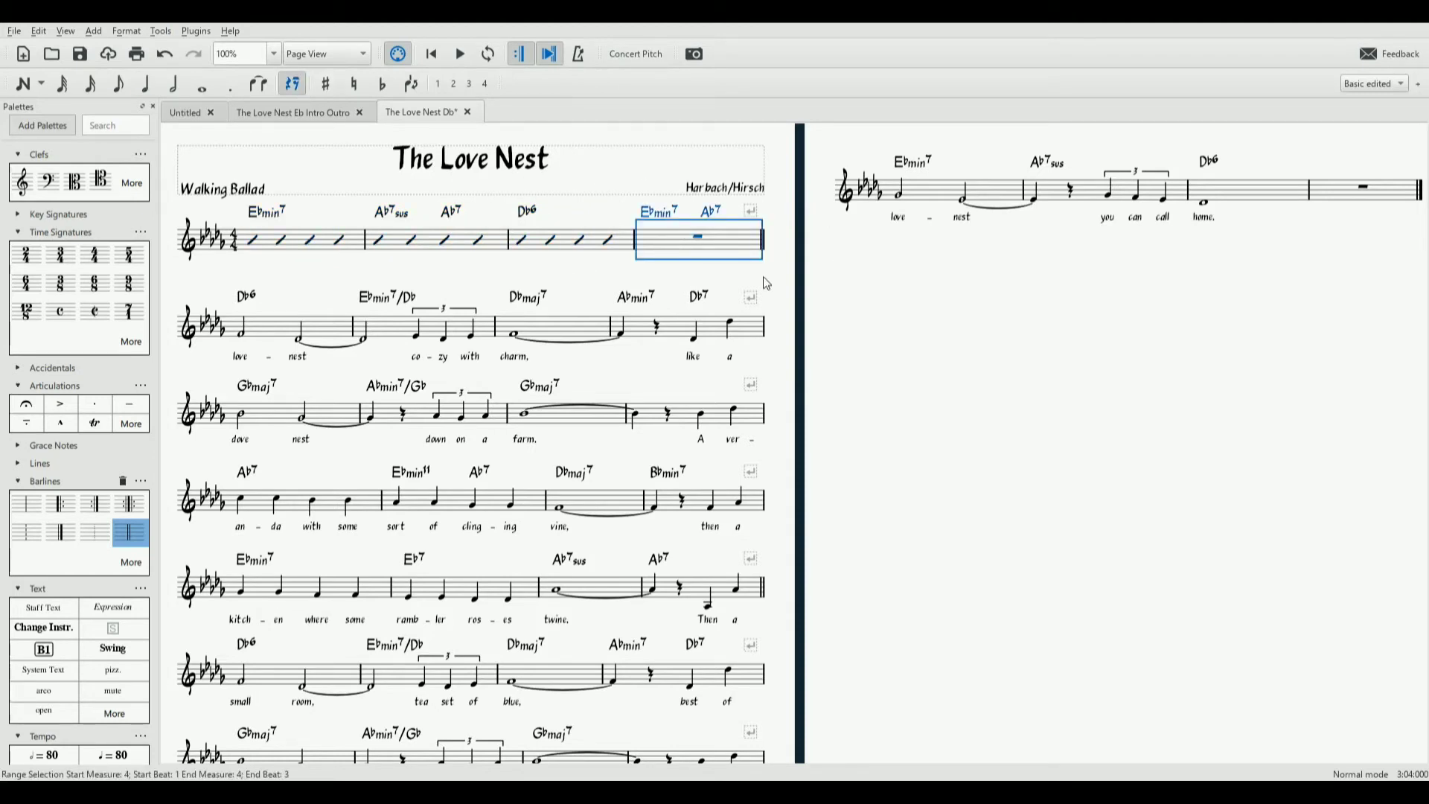
pyautogui.click(700, 238)
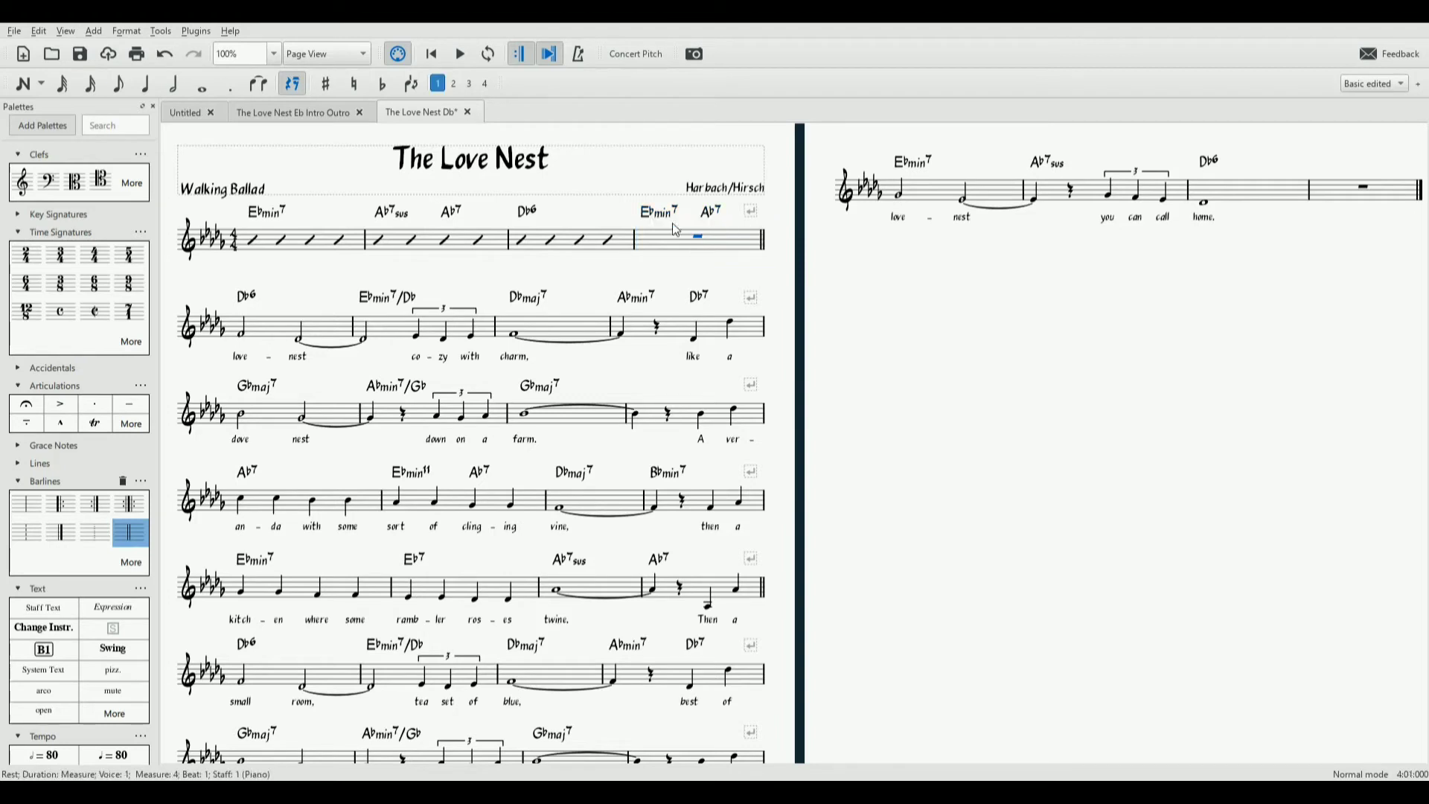
pyautogui.click(182, 88)
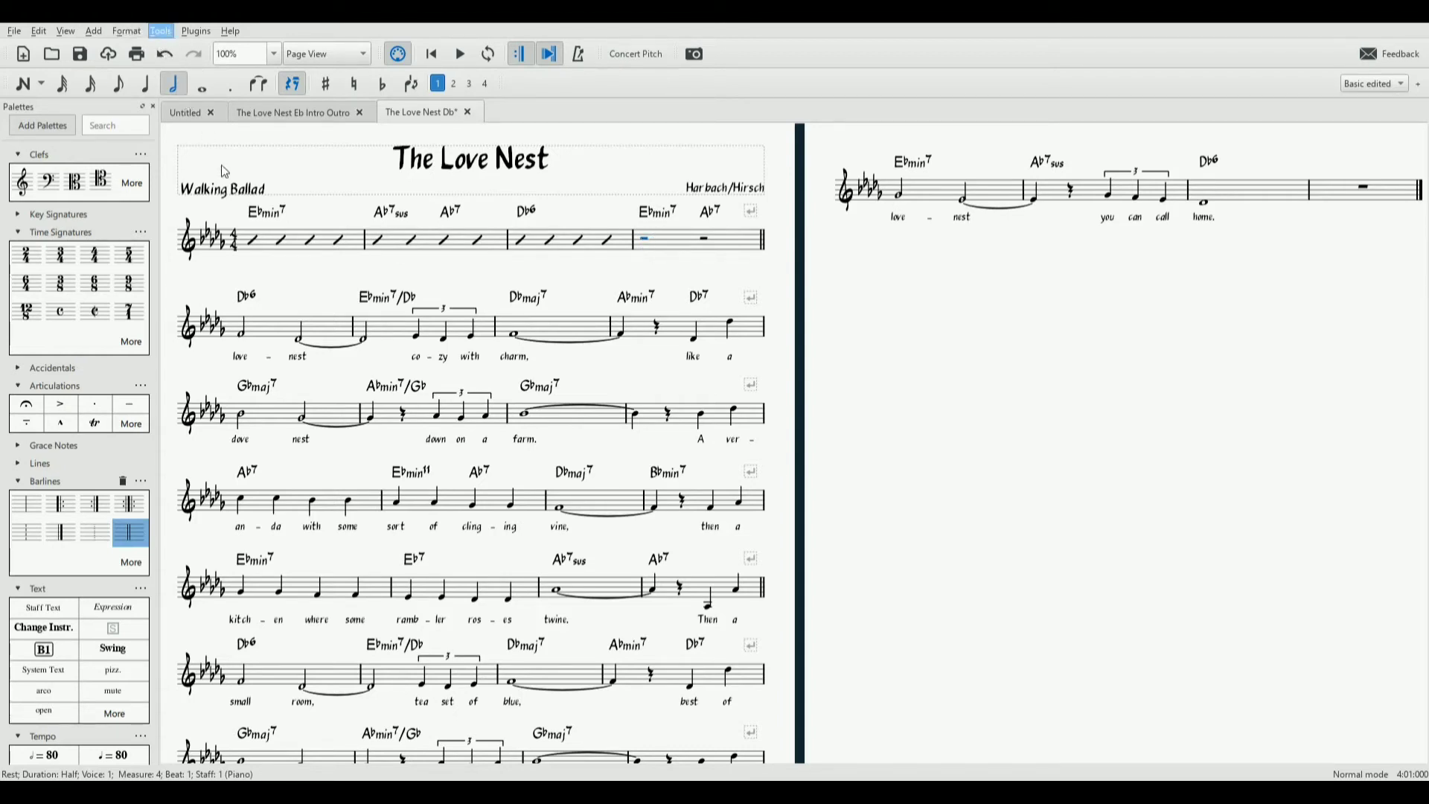
pyautogui.click(663, 239)
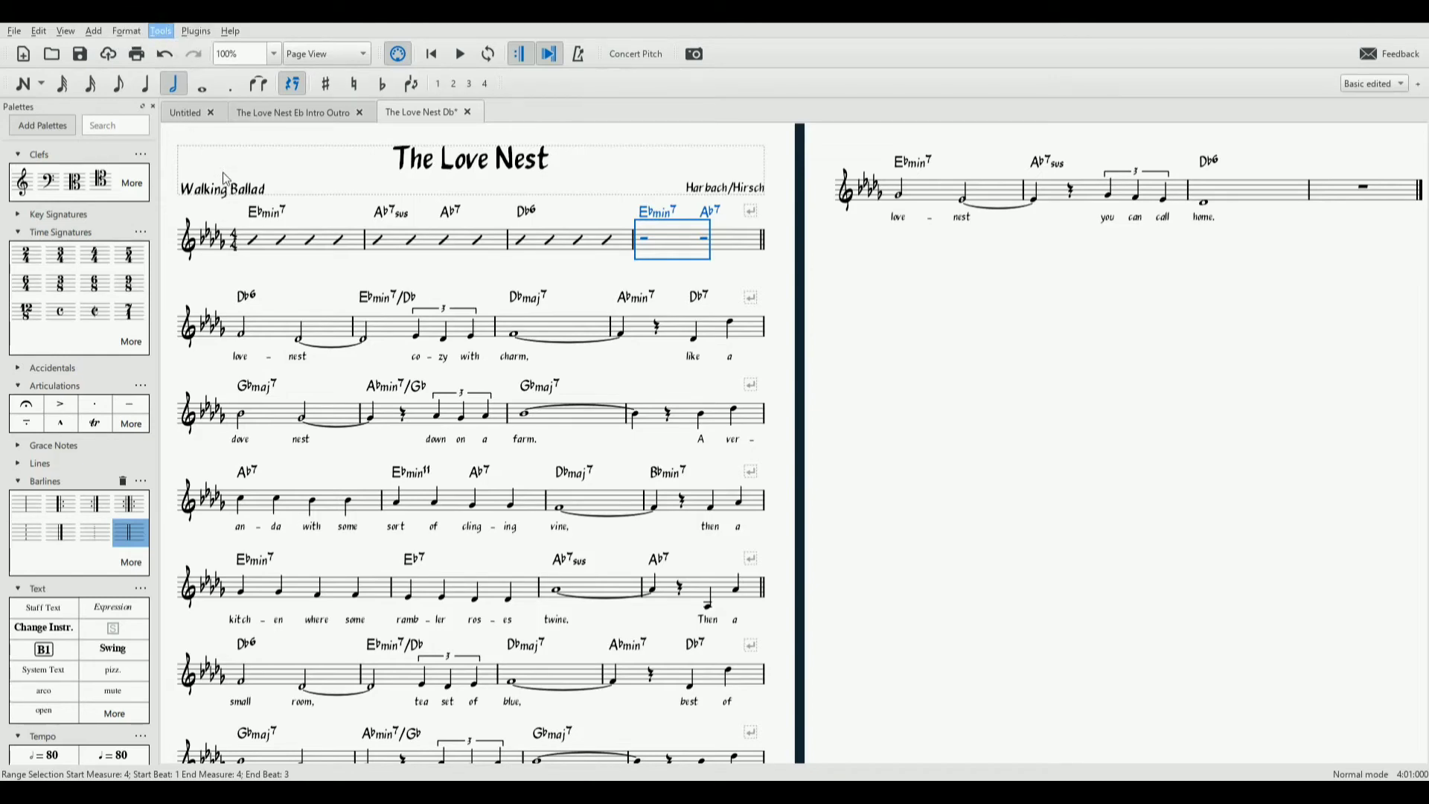
pyautogui.hotkey('ctrl', 'shift', 'f')
# Try a quarter-note Ab on beat 3 of measure 4, and undo back through the measure's slashes
pyautogui.click(703, 246)
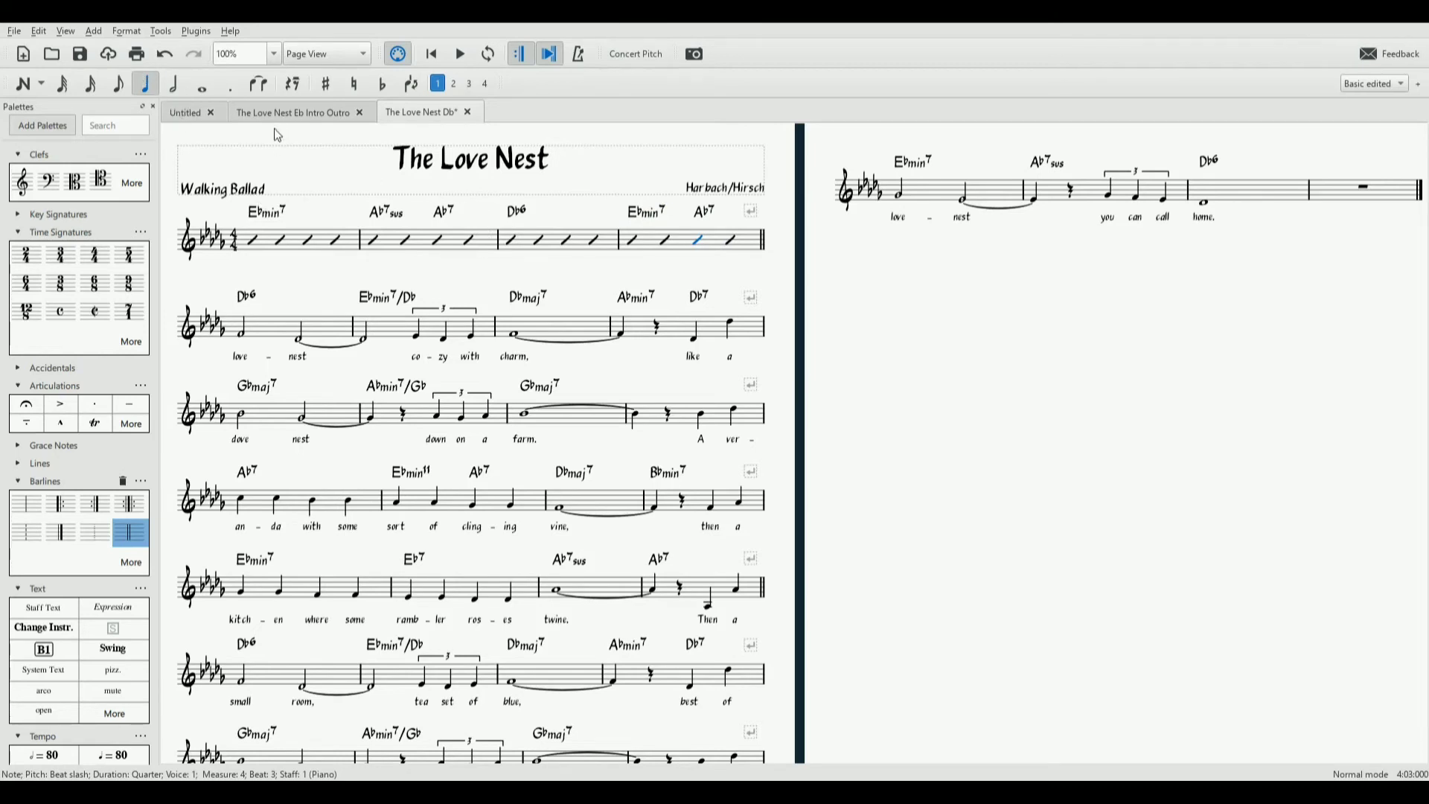
pyautogui.click(147, 83)
pyautogui.press('a')
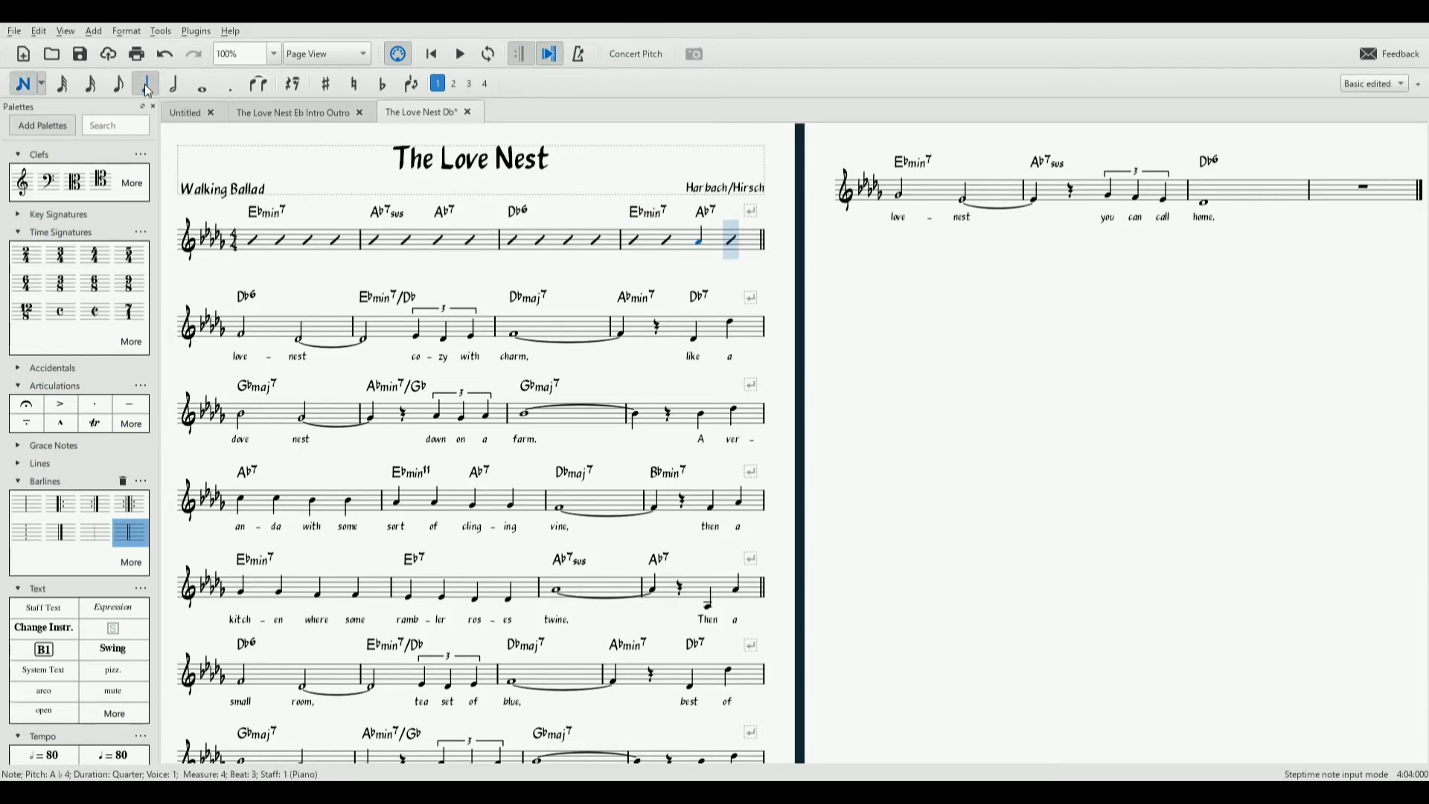
pyautogui.press('Left')
pyautogui.hotkey('ctrl', 'Down')
pyautogui.hotkey('ctrl', 'z')
pyautogui.hotkey('ctrl', 'z')
pyautogui.hotkey('ctrl', 'z')
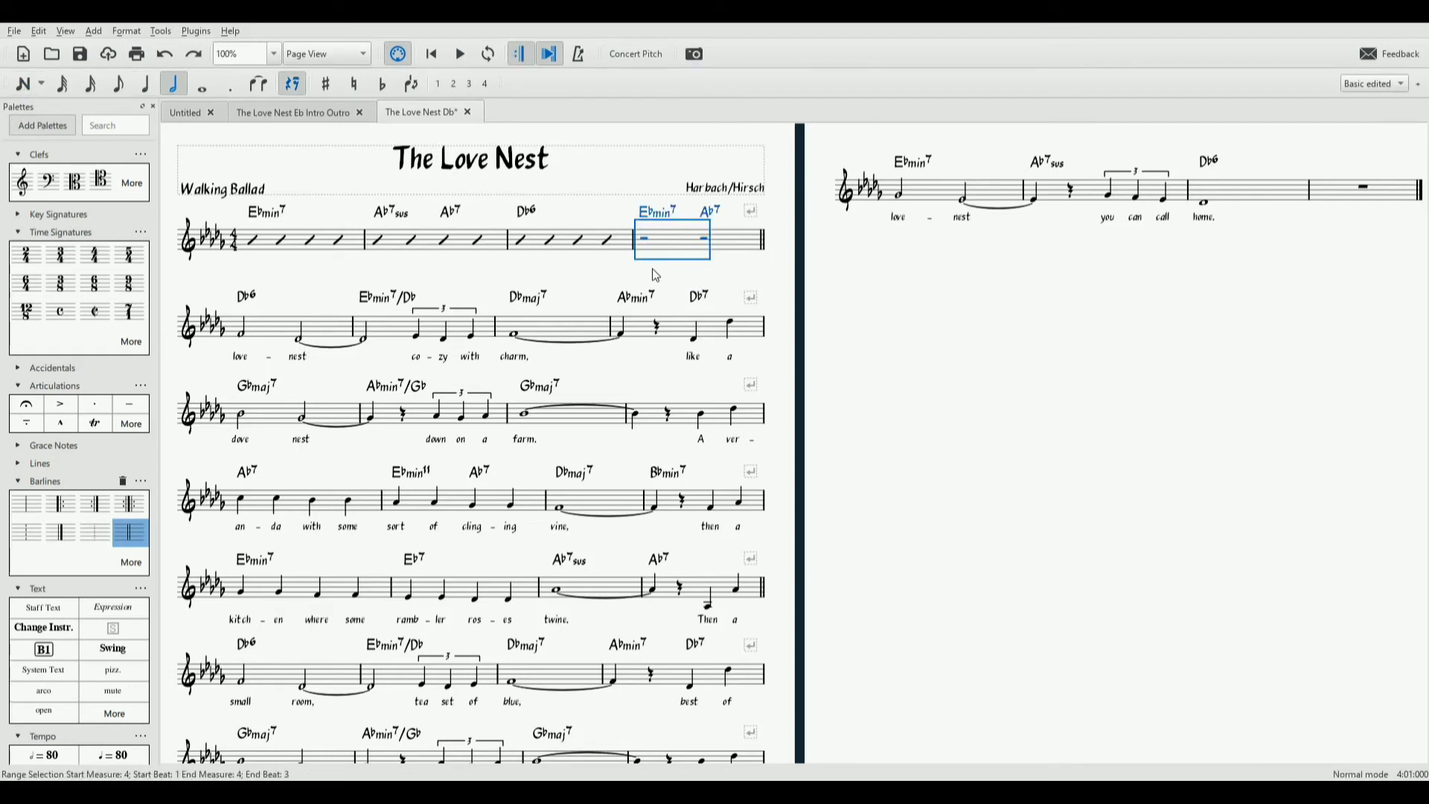
# Divide the whole rest in measure 4 into half rests, fill the measure with slashes and clear the selection
pyautogui.click(655, 275)
pyautogui.click(697, 237)
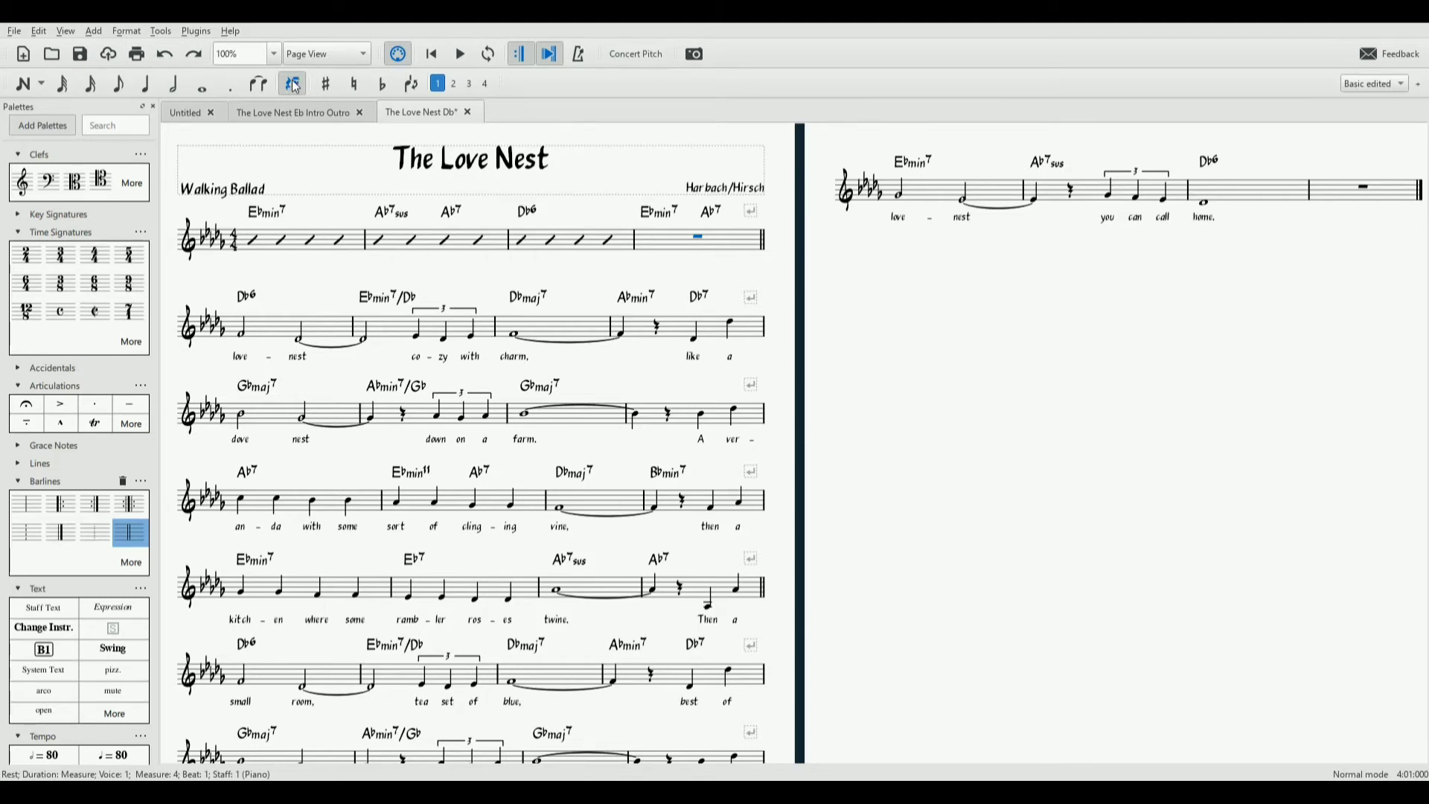
pyautogui.click(174, 86)
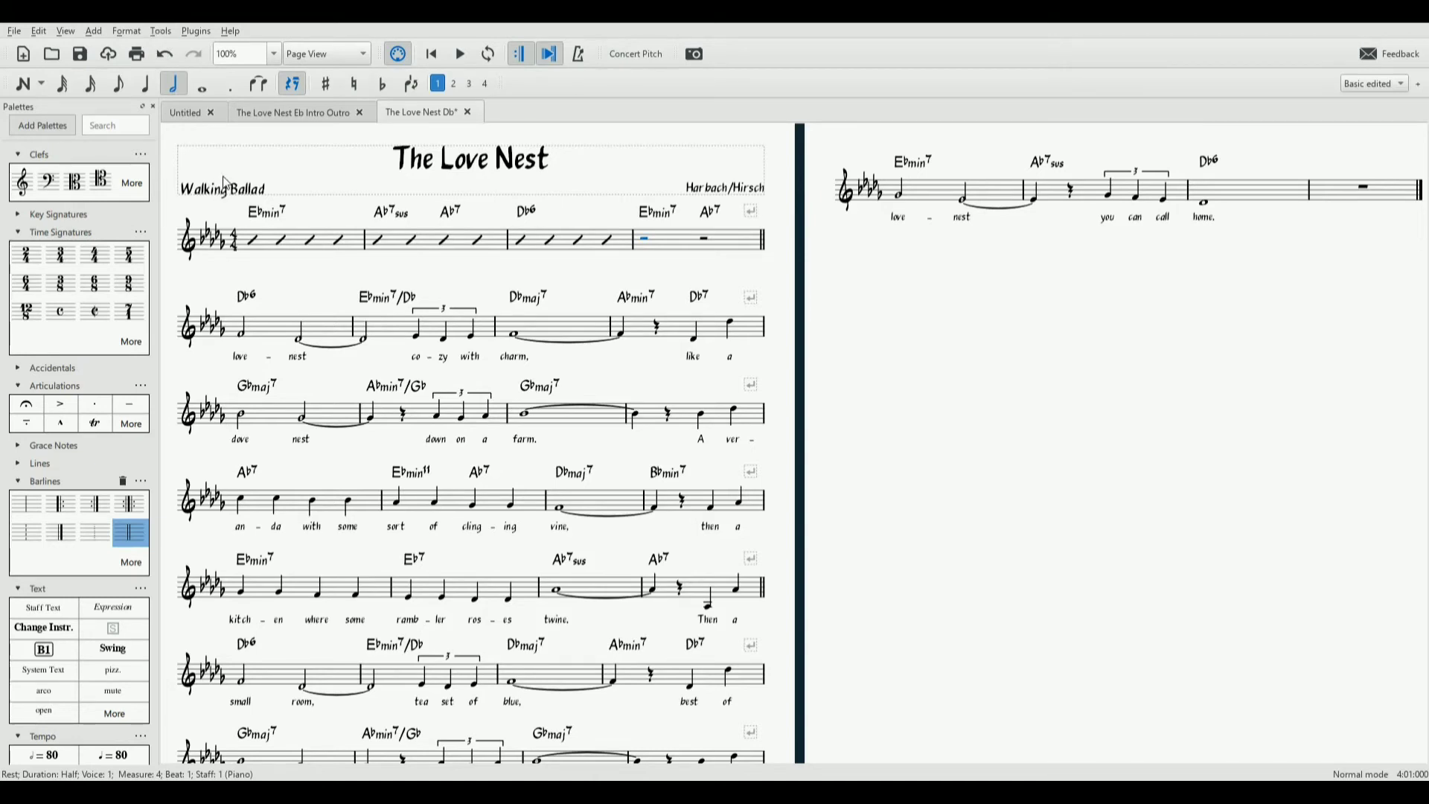
pyautogui.click(668, 243)
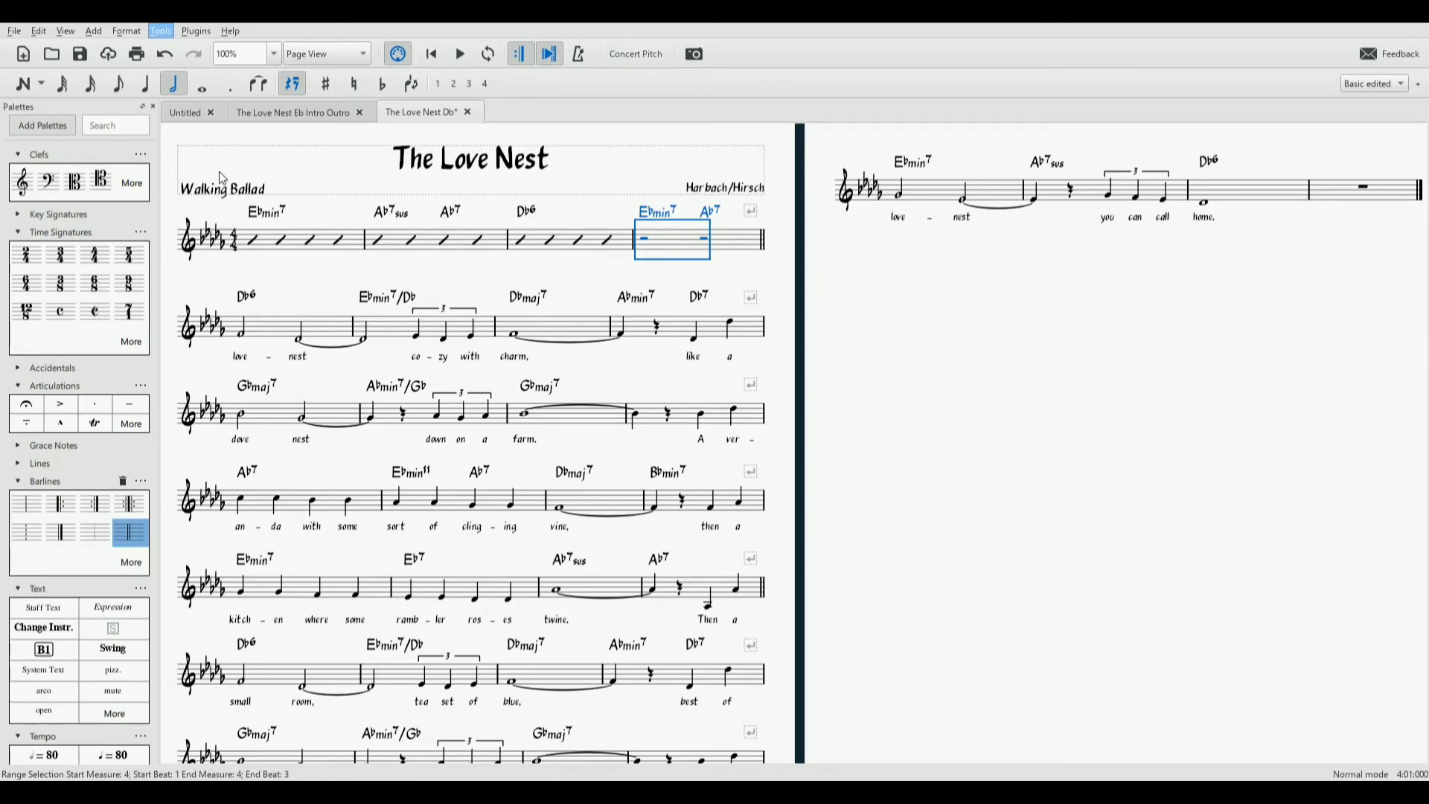
pyautogui.hotkey('ctrl', 'shift', 'k')
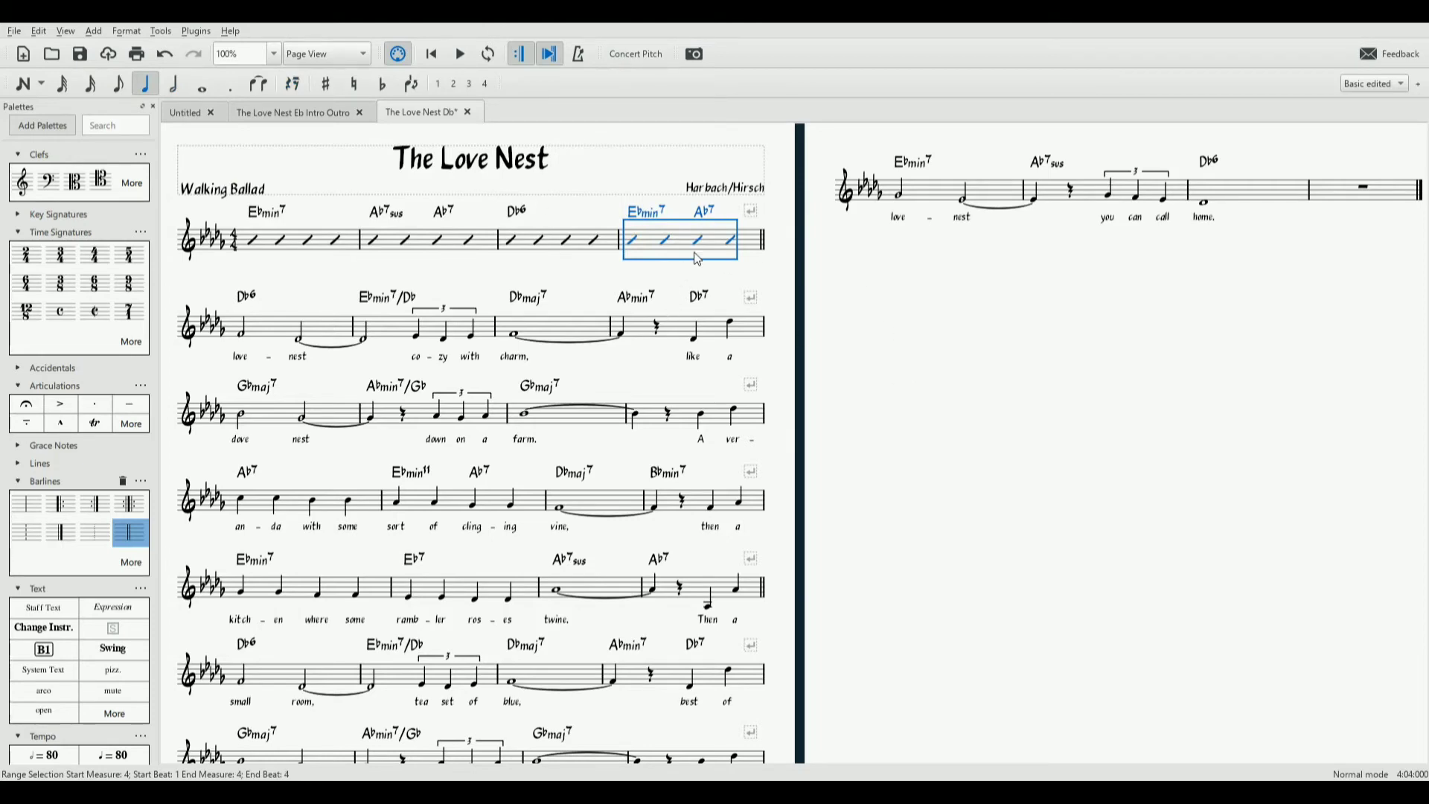
pyautogui.click(683, 281)
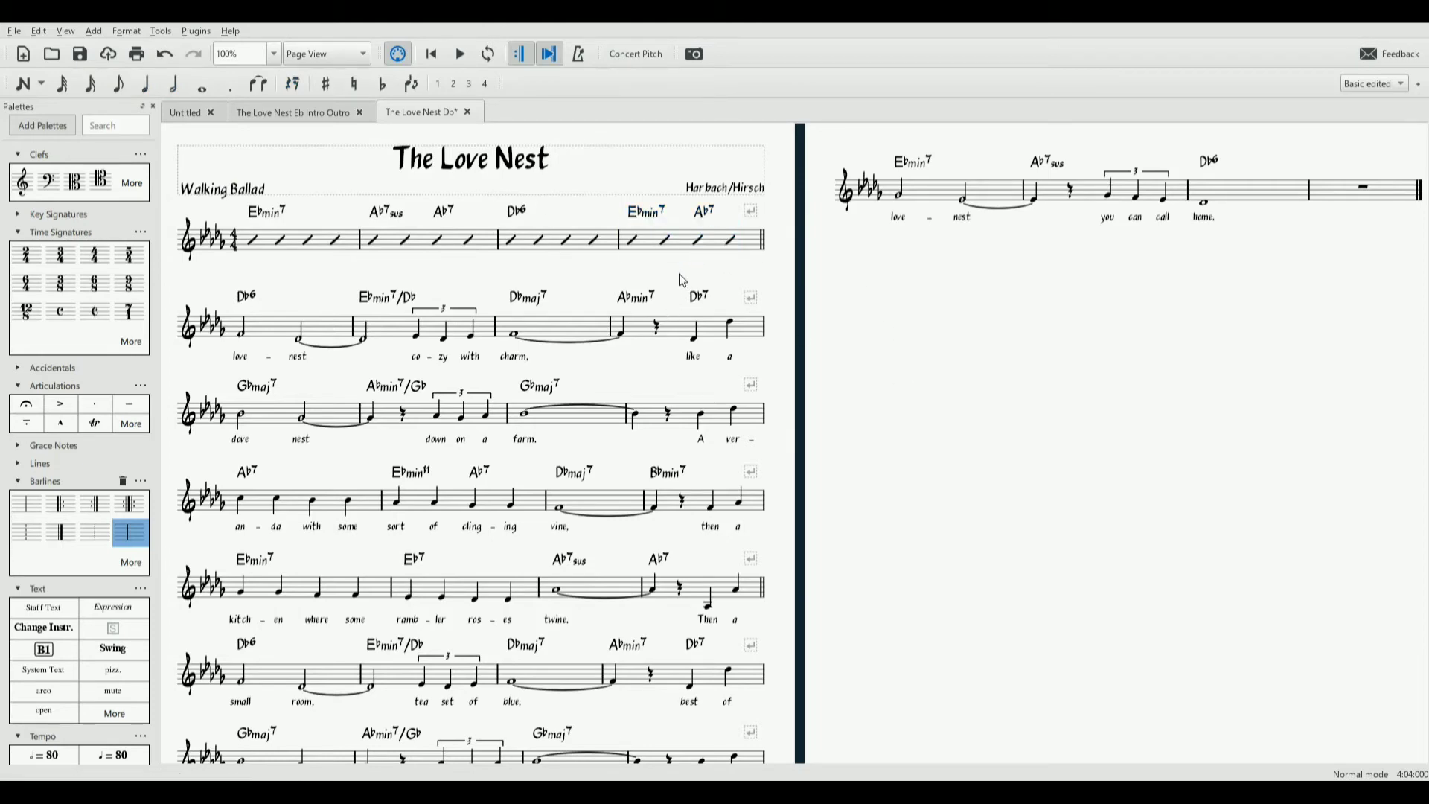
# Replace the slash on beat 3 of measure 4 with a quarter-note Ab3
pyautogui.click(700, 242)
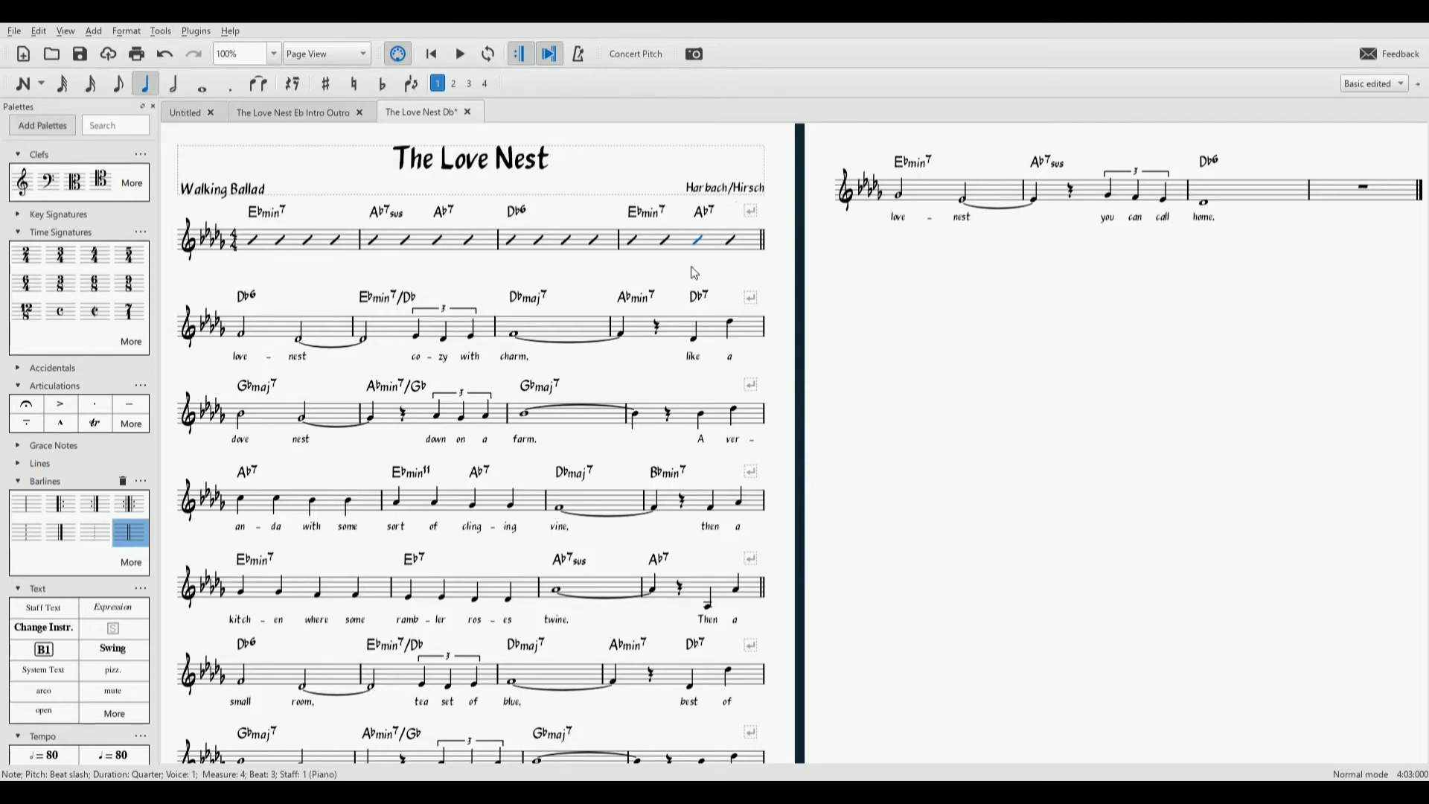
pyautogui.press('n')
pyautogui.press('a')
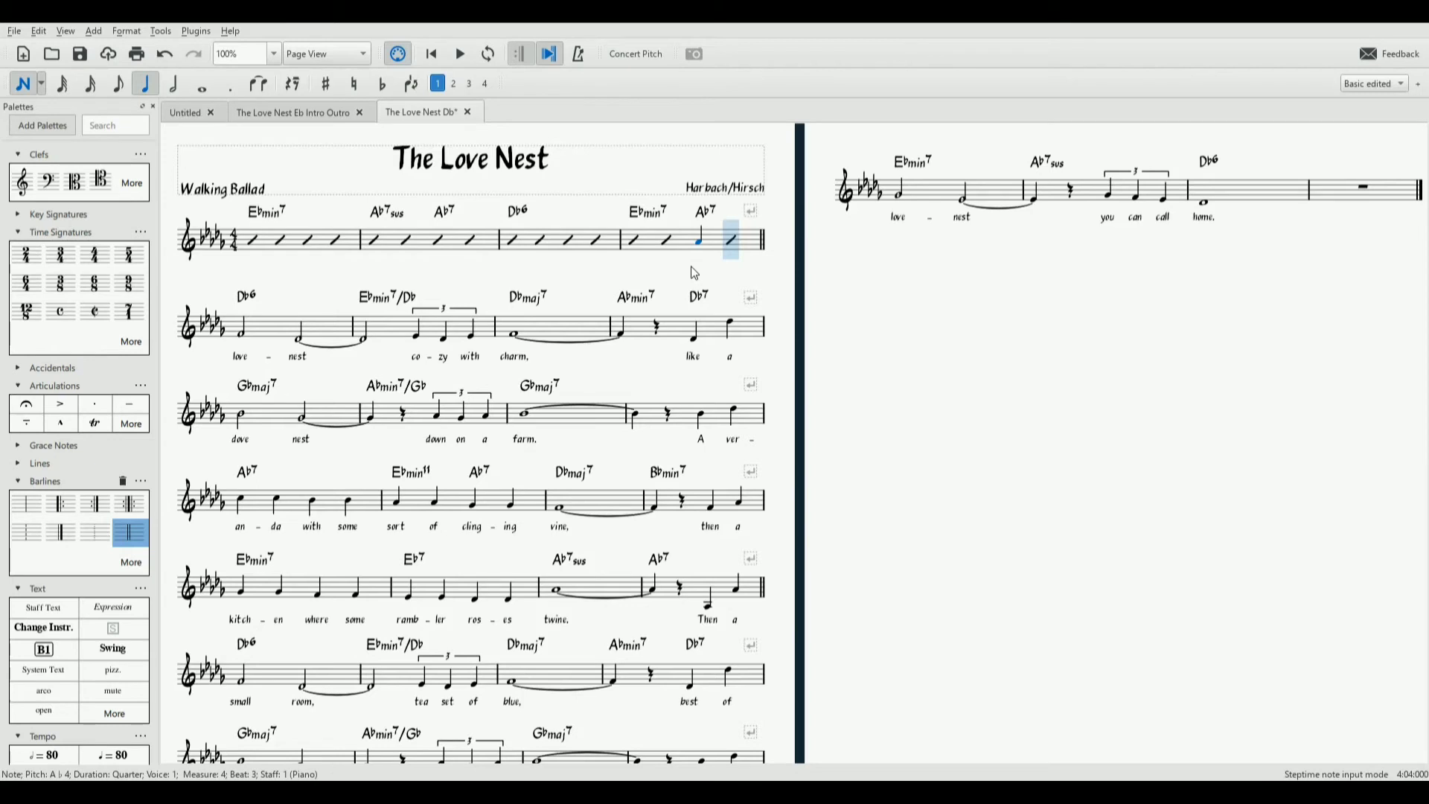
pyautogui.press('Left')
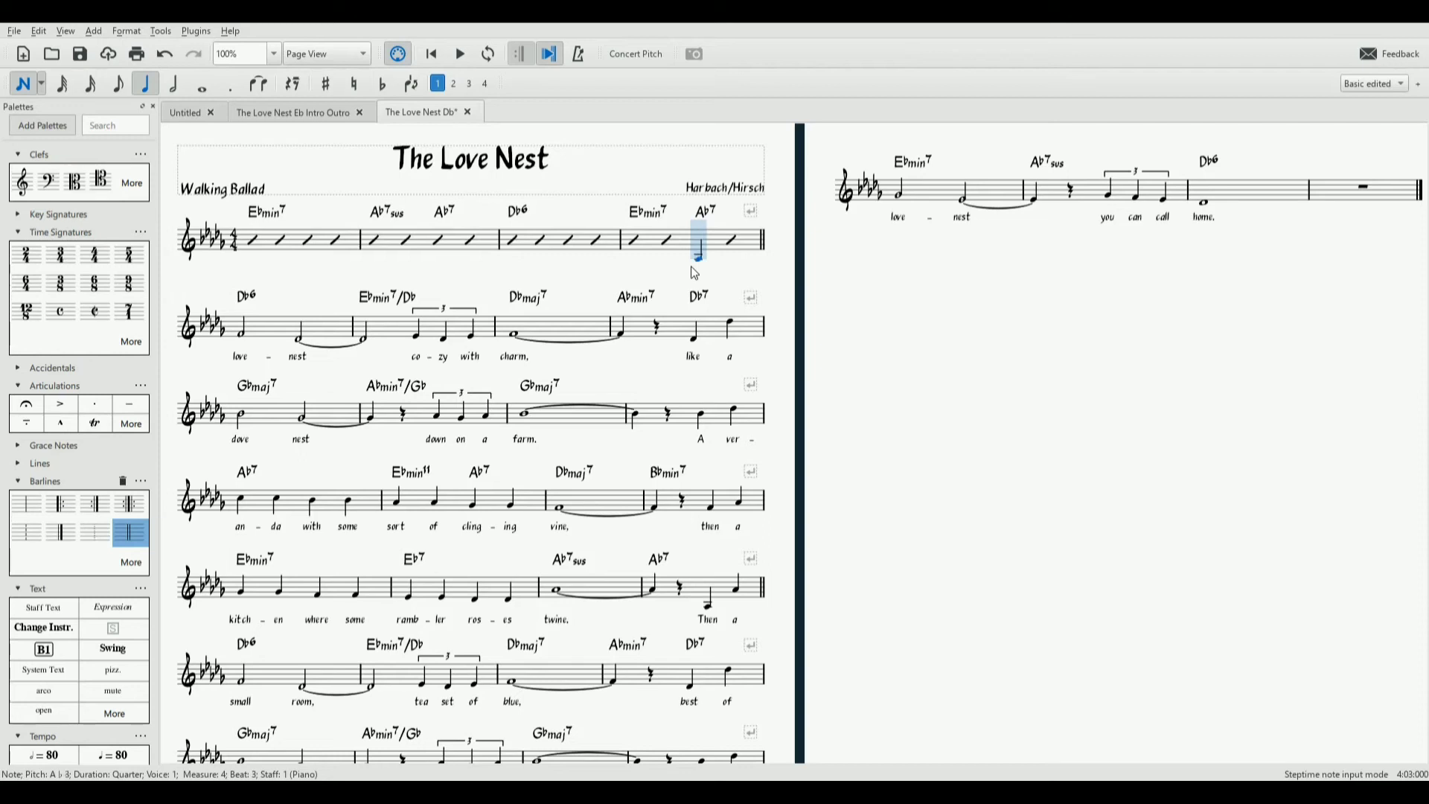
pyautogui.press('Right')
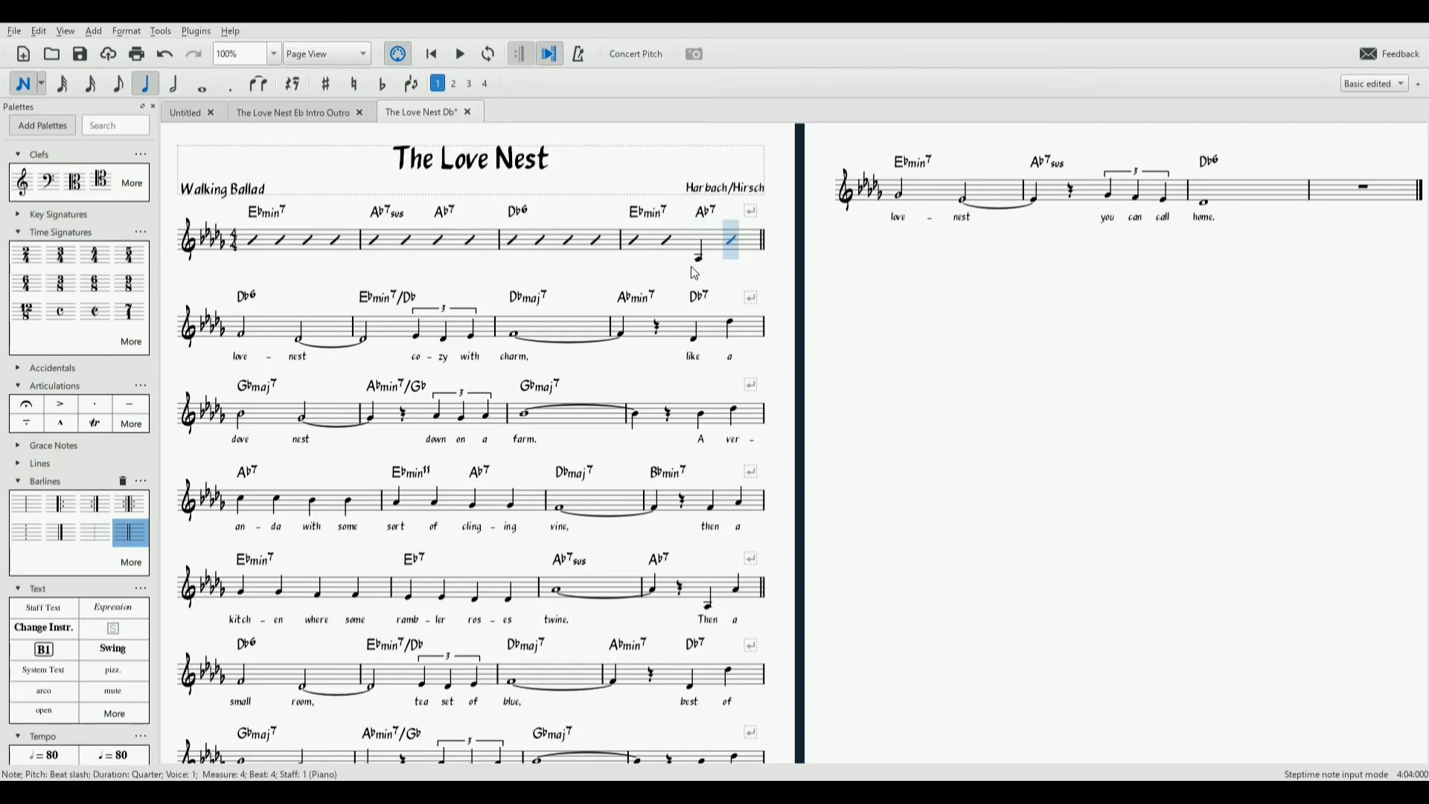
# Replace the slash on beat 4 of measure 4 with a quarter-note Ab4 and leave note input
pyautogui.press('a')
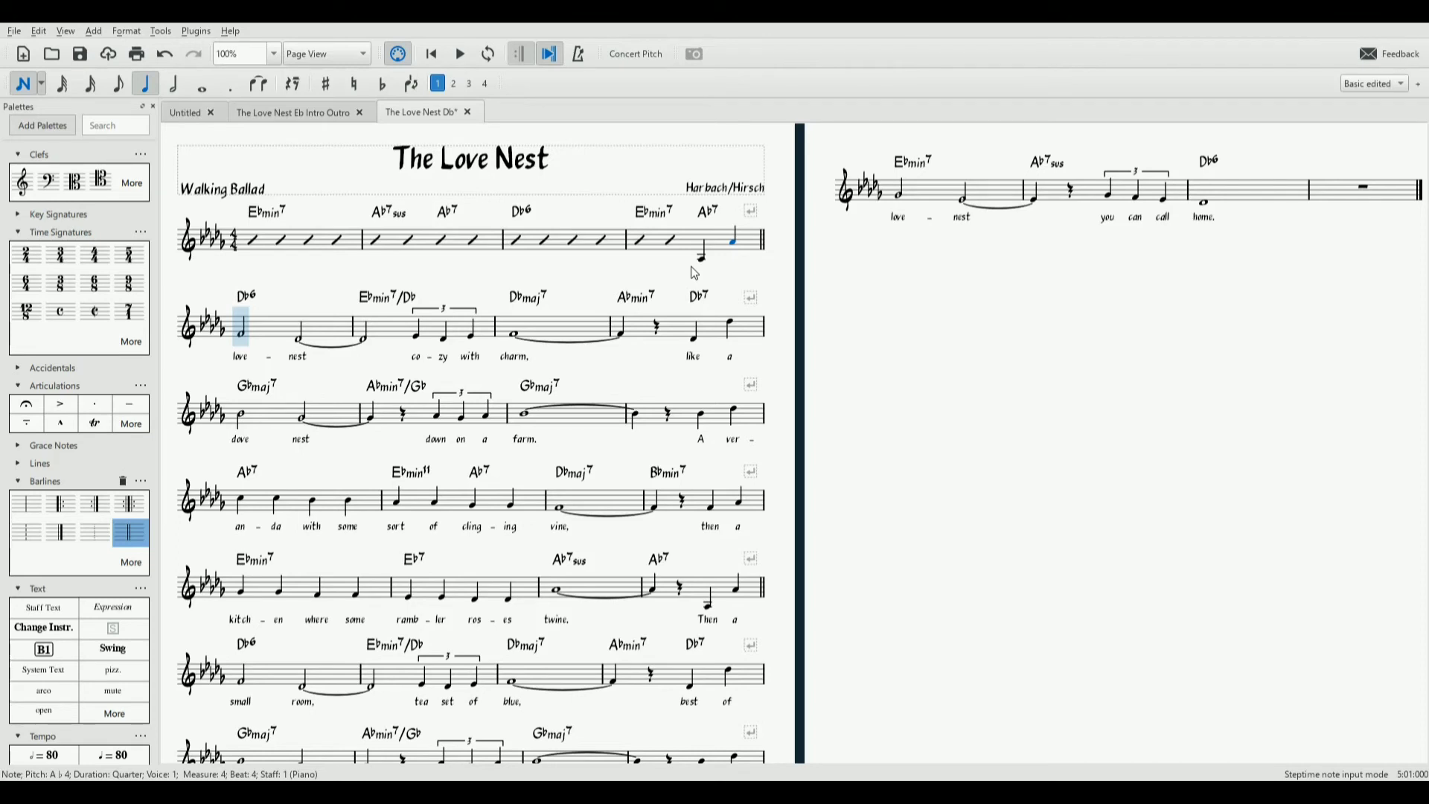
pyautogui.hotkey('ctrl', 'Down')
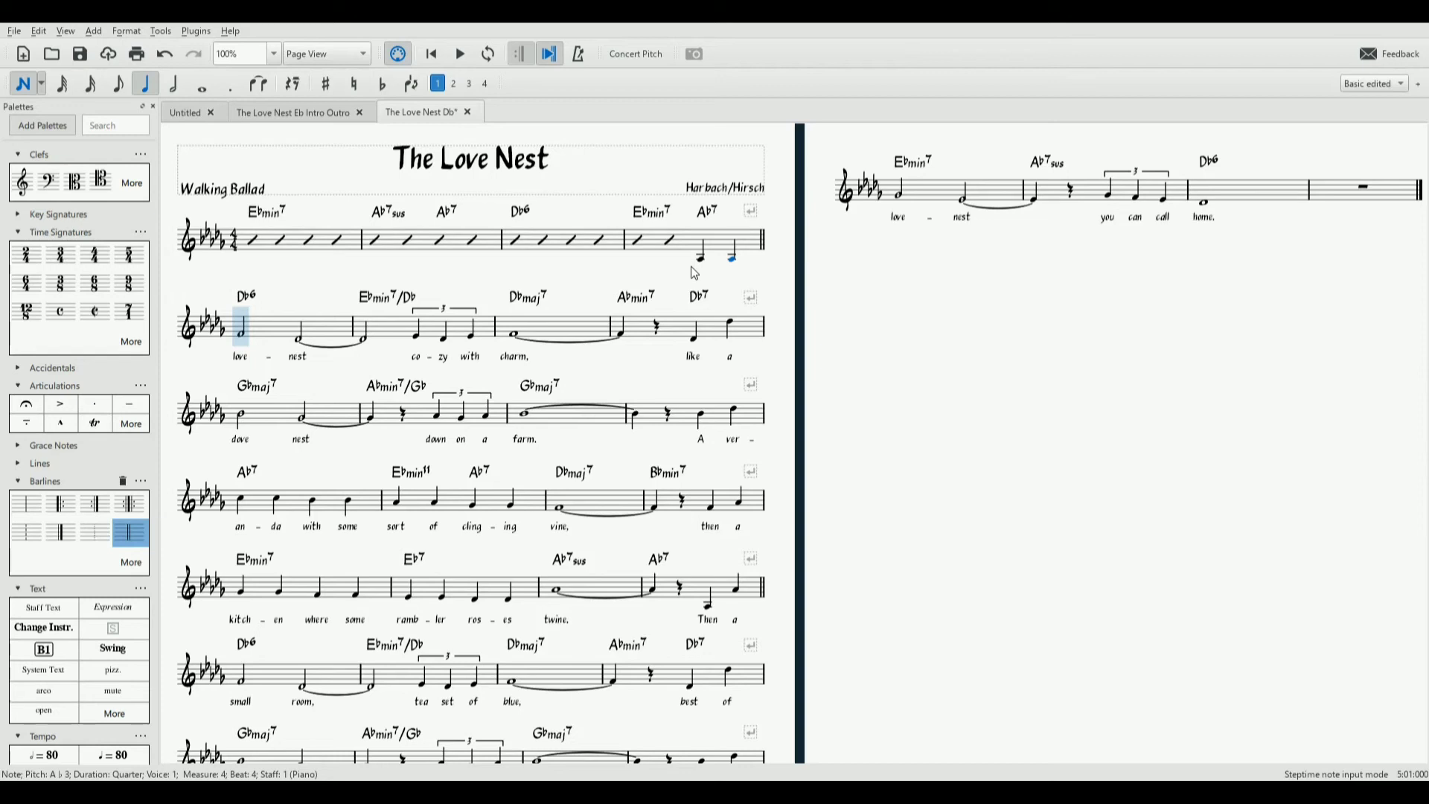
pyautogui.hotkey('ctrl', 'Up')
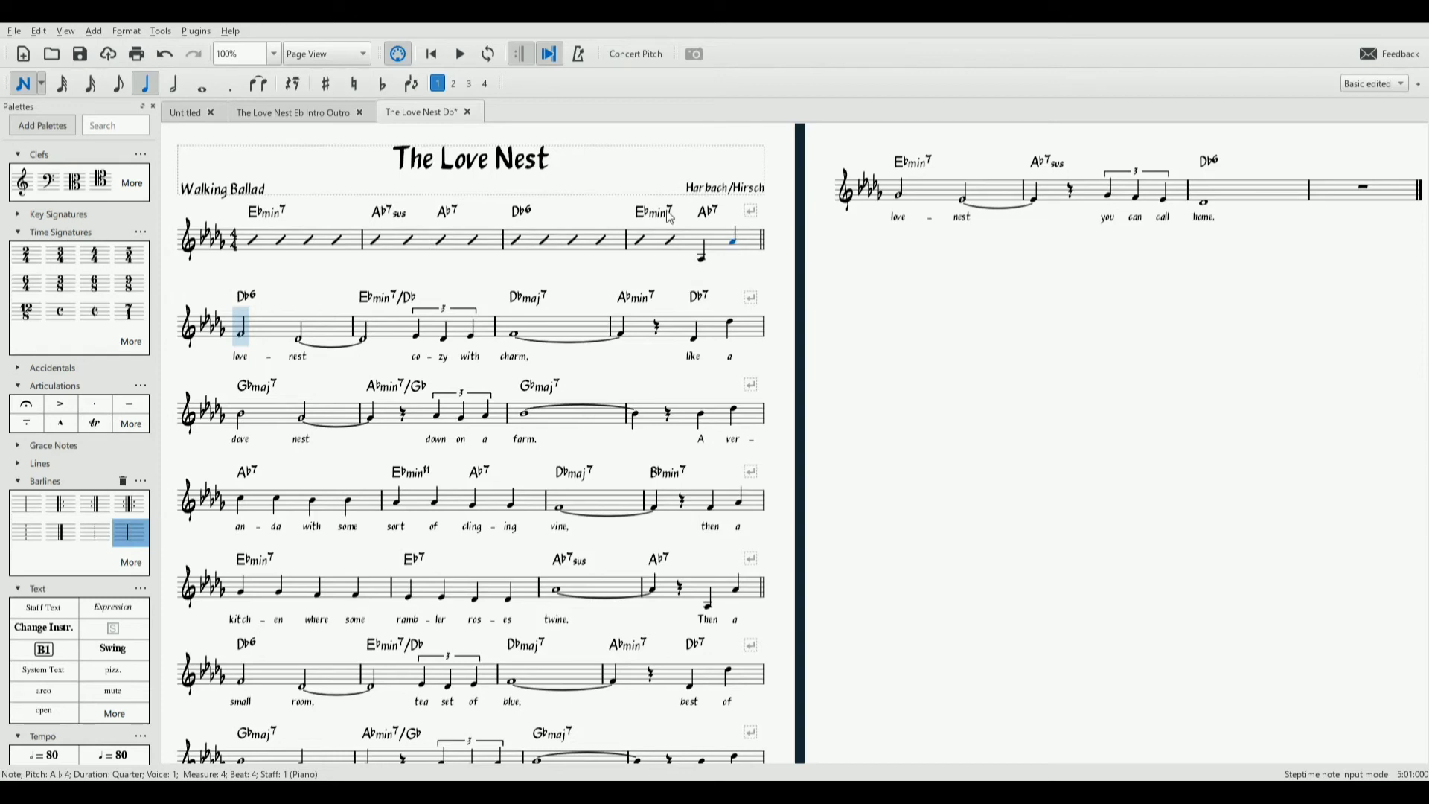
pyautogui.press('Left')
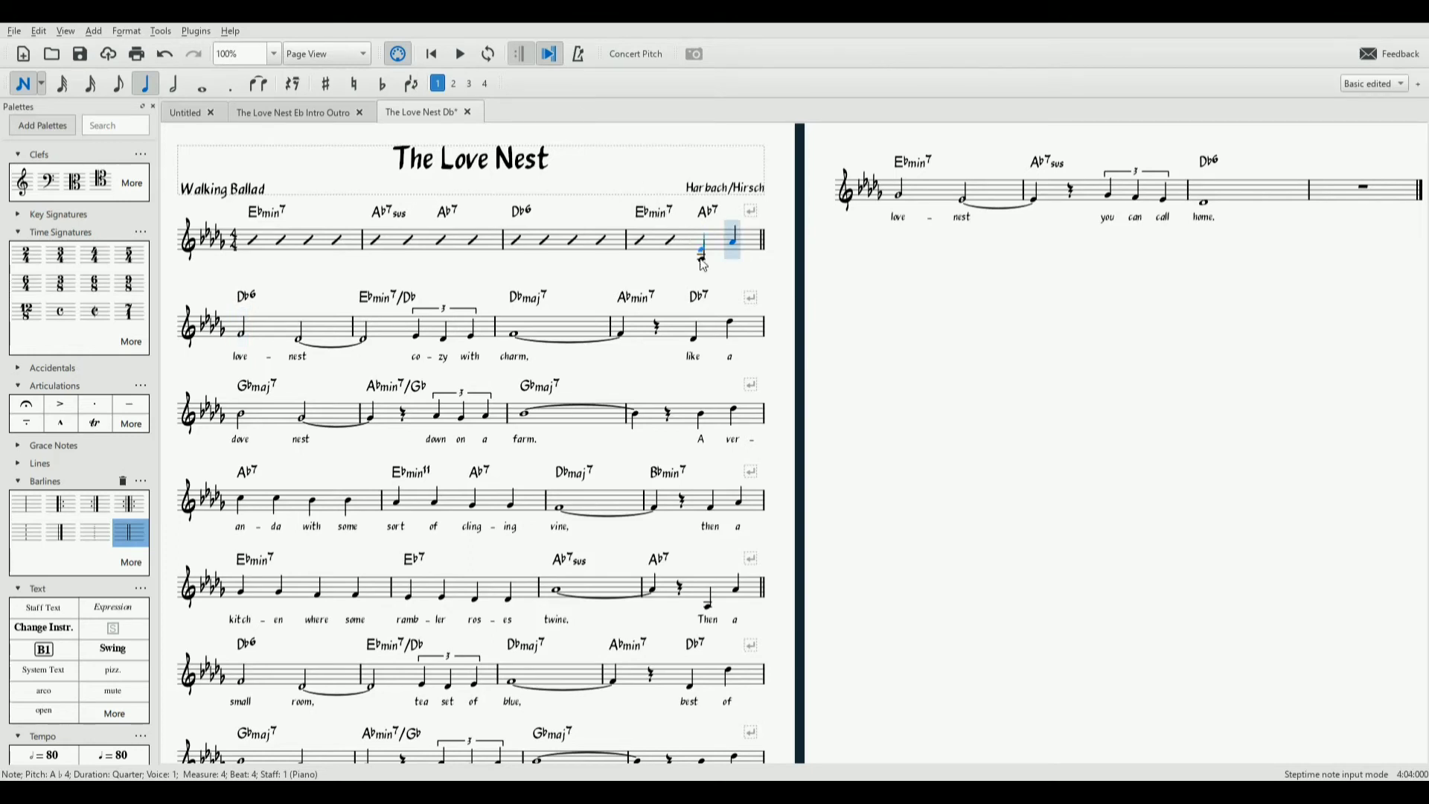
pyautogui.click(698, 259)
pyautogui.press('Escape')
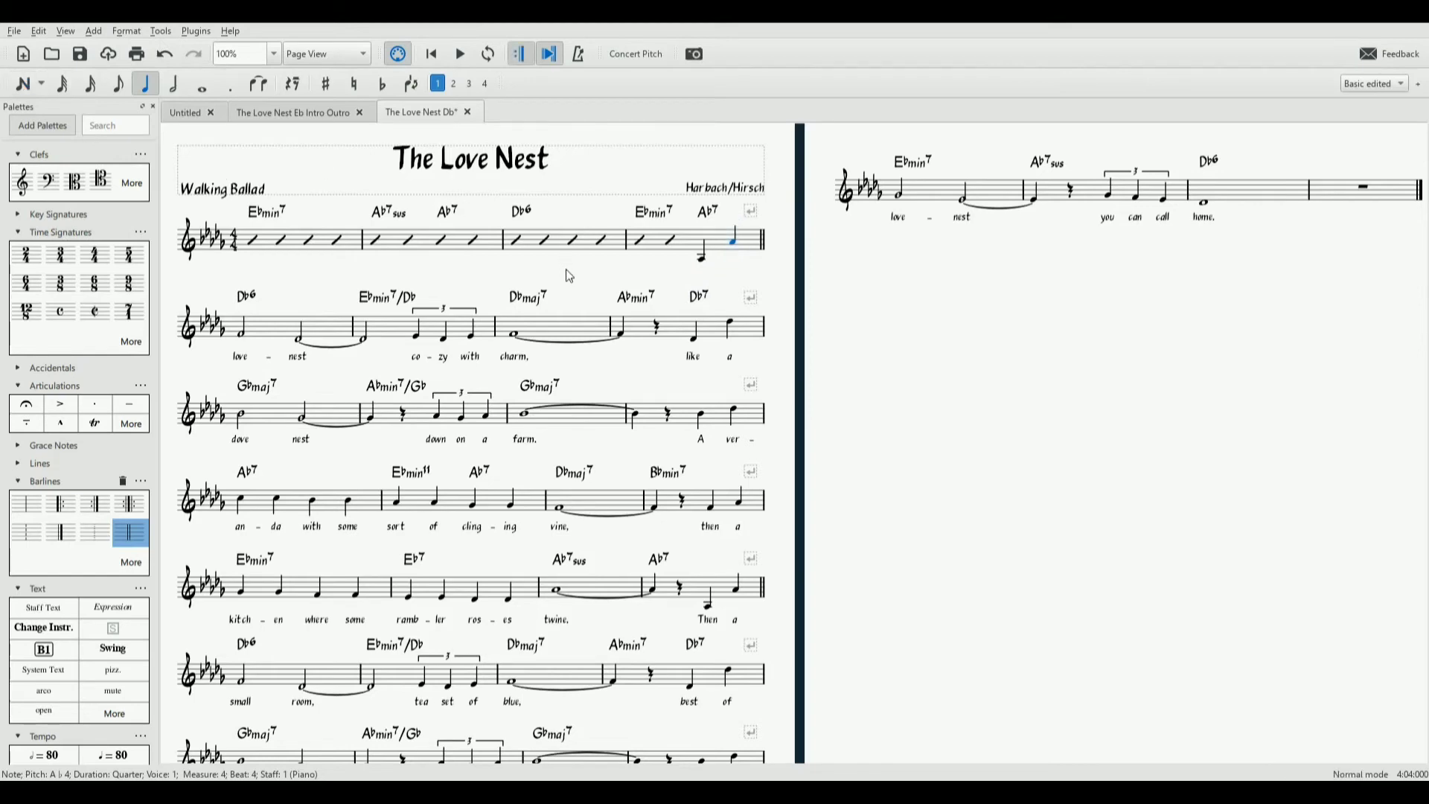
# Add the pickup lyrics "Just" and "a" under the notes on beats 3 and 4 of measure 4
pyautogui.click(703, 255)
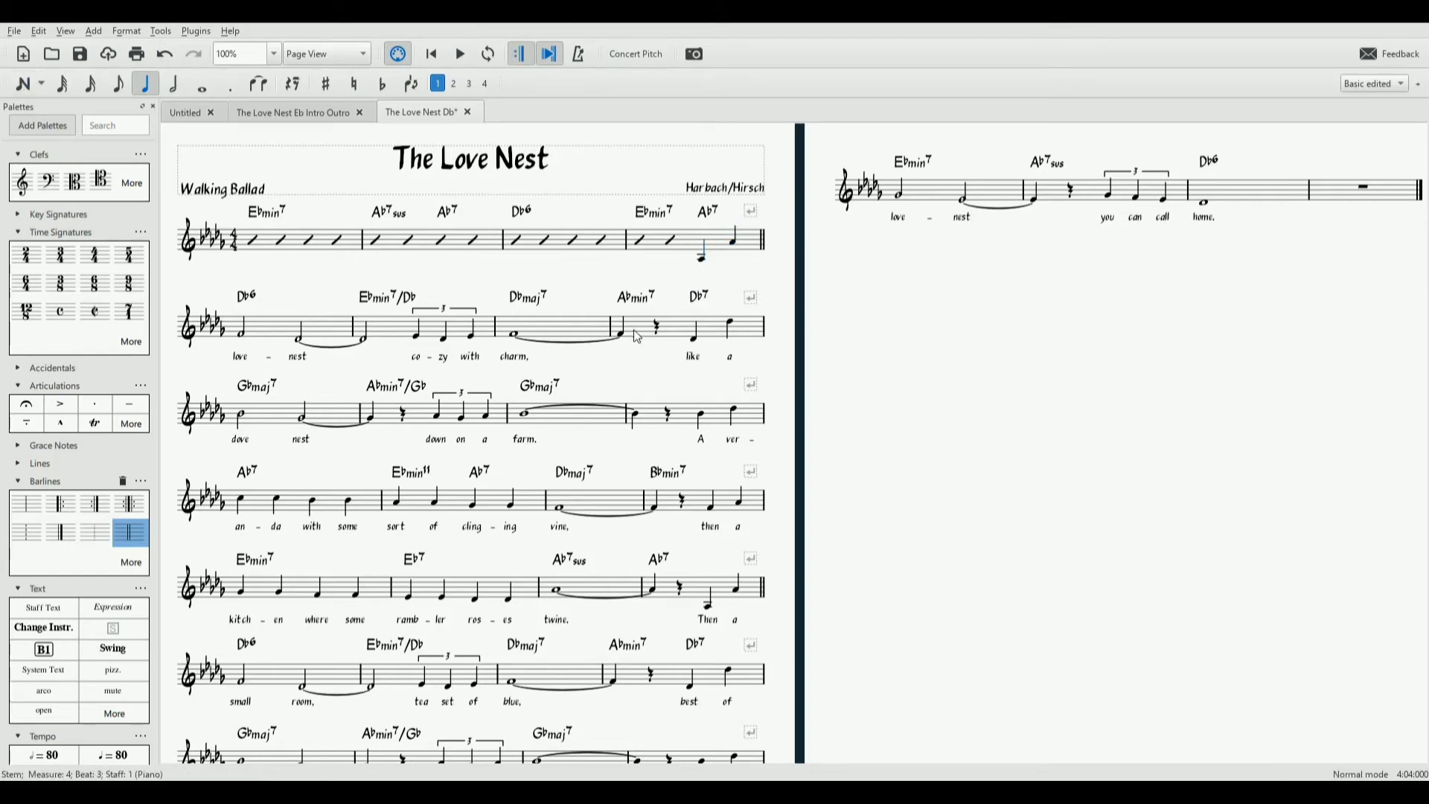
pyautogui.click(702, 257)
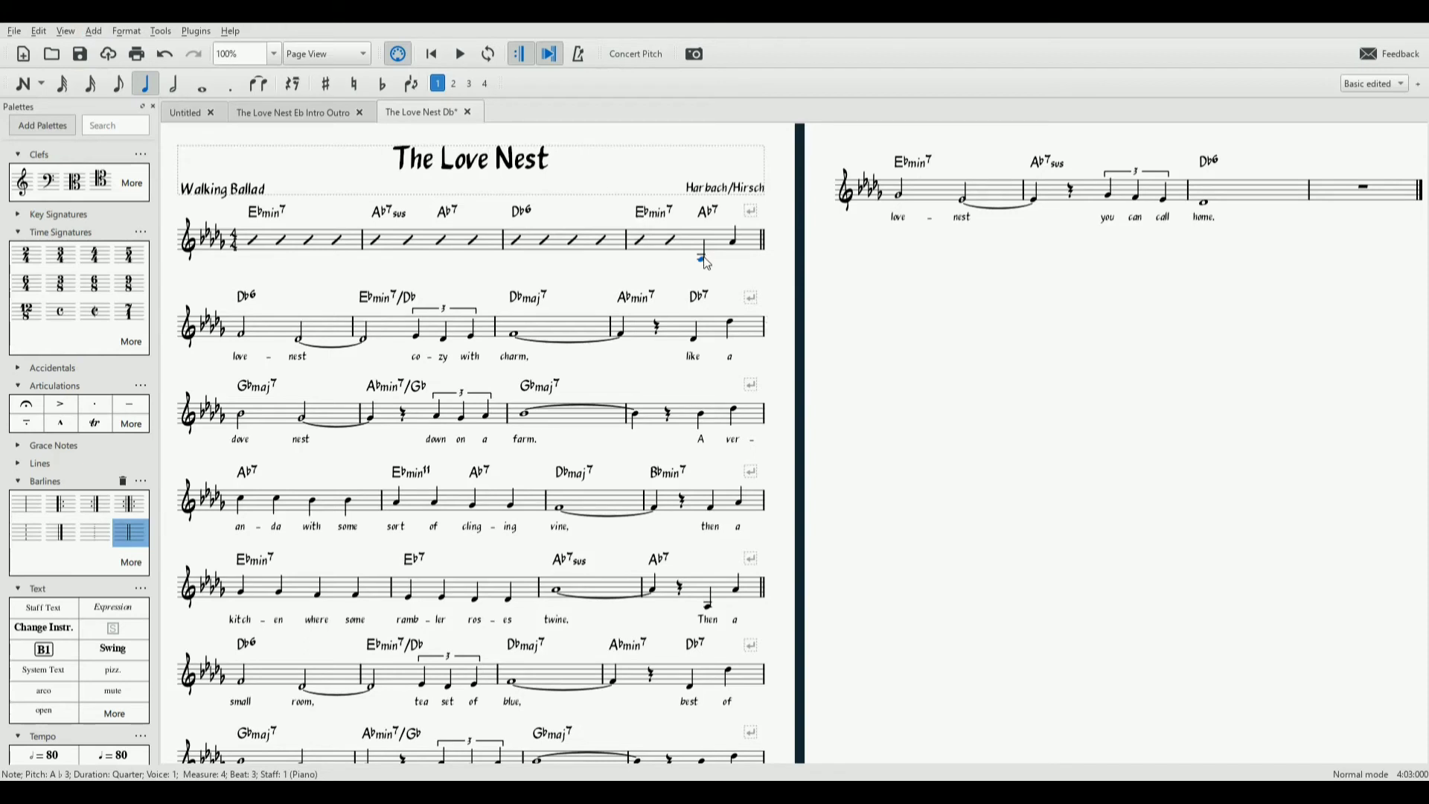
pyautogui.hotkey('ctrl', 'l')
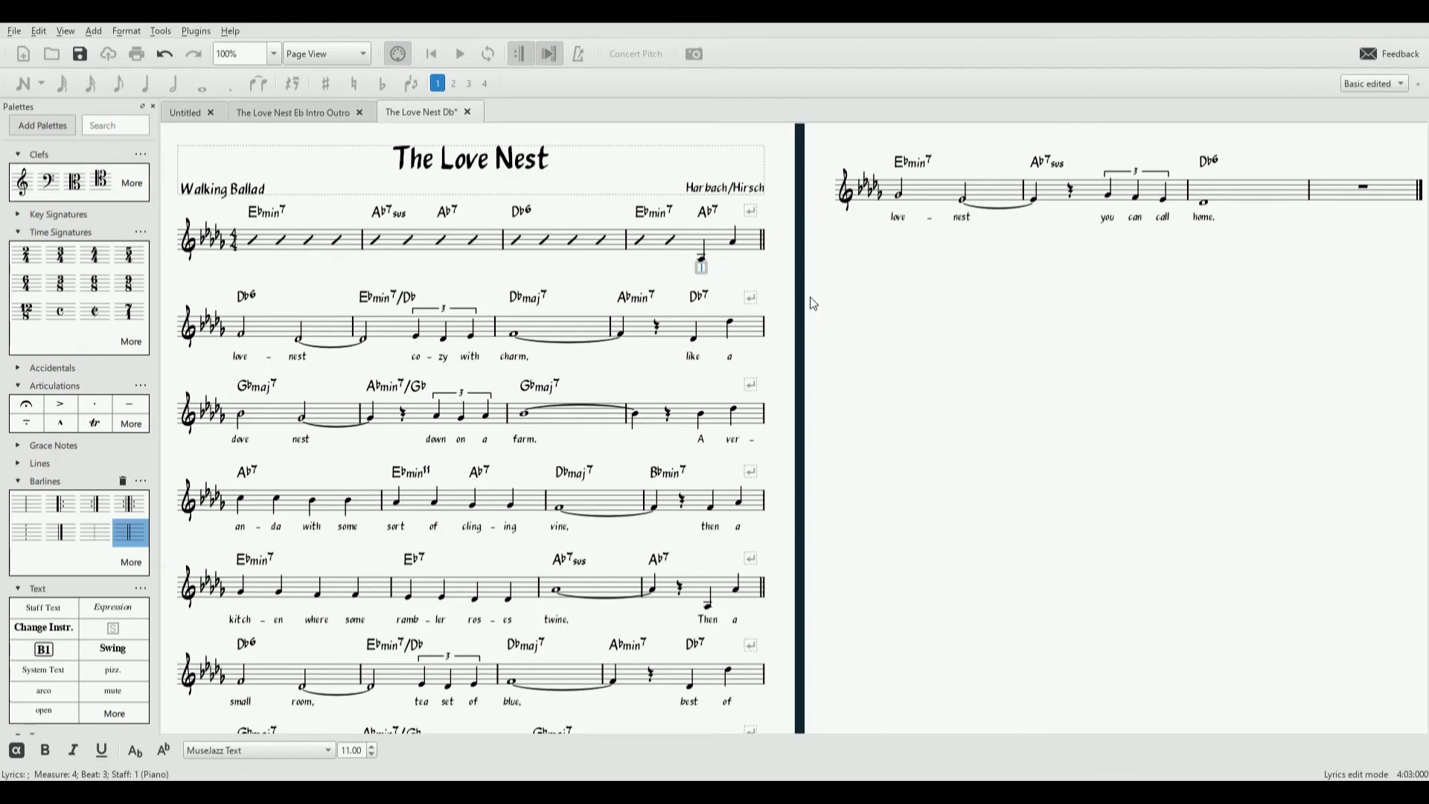
pyautogui.write('Just')
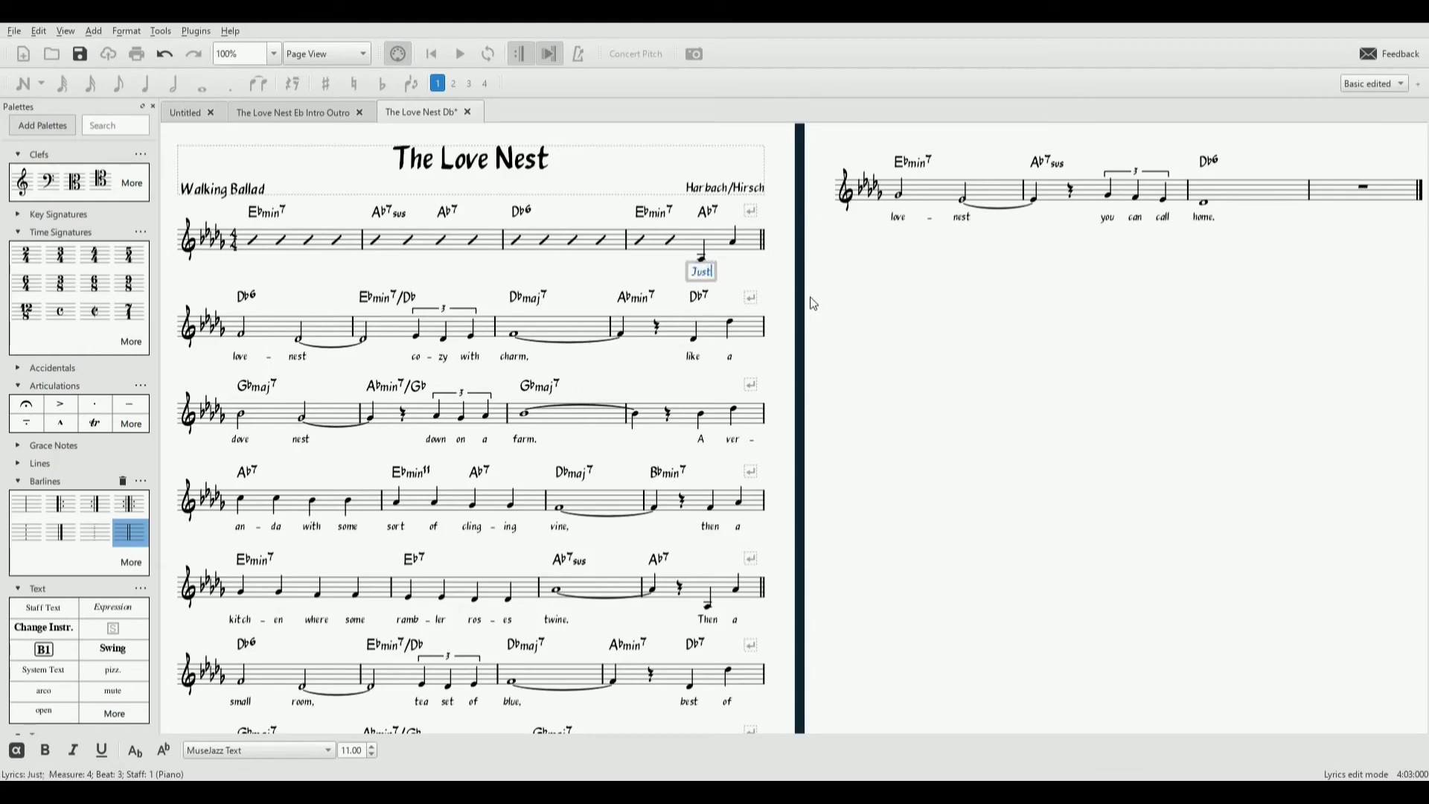
pyautogui.press('space')
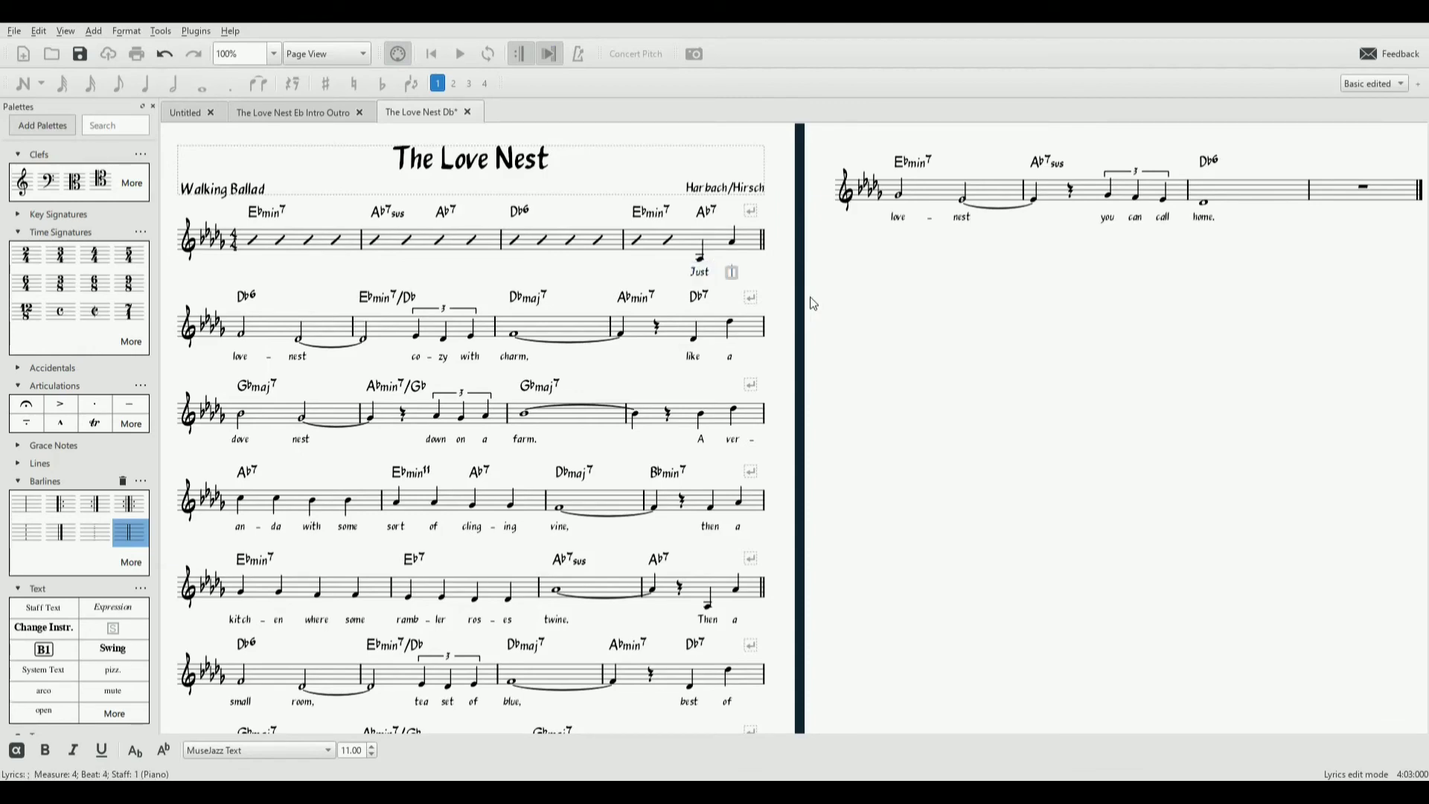
pyautogui.write('a')
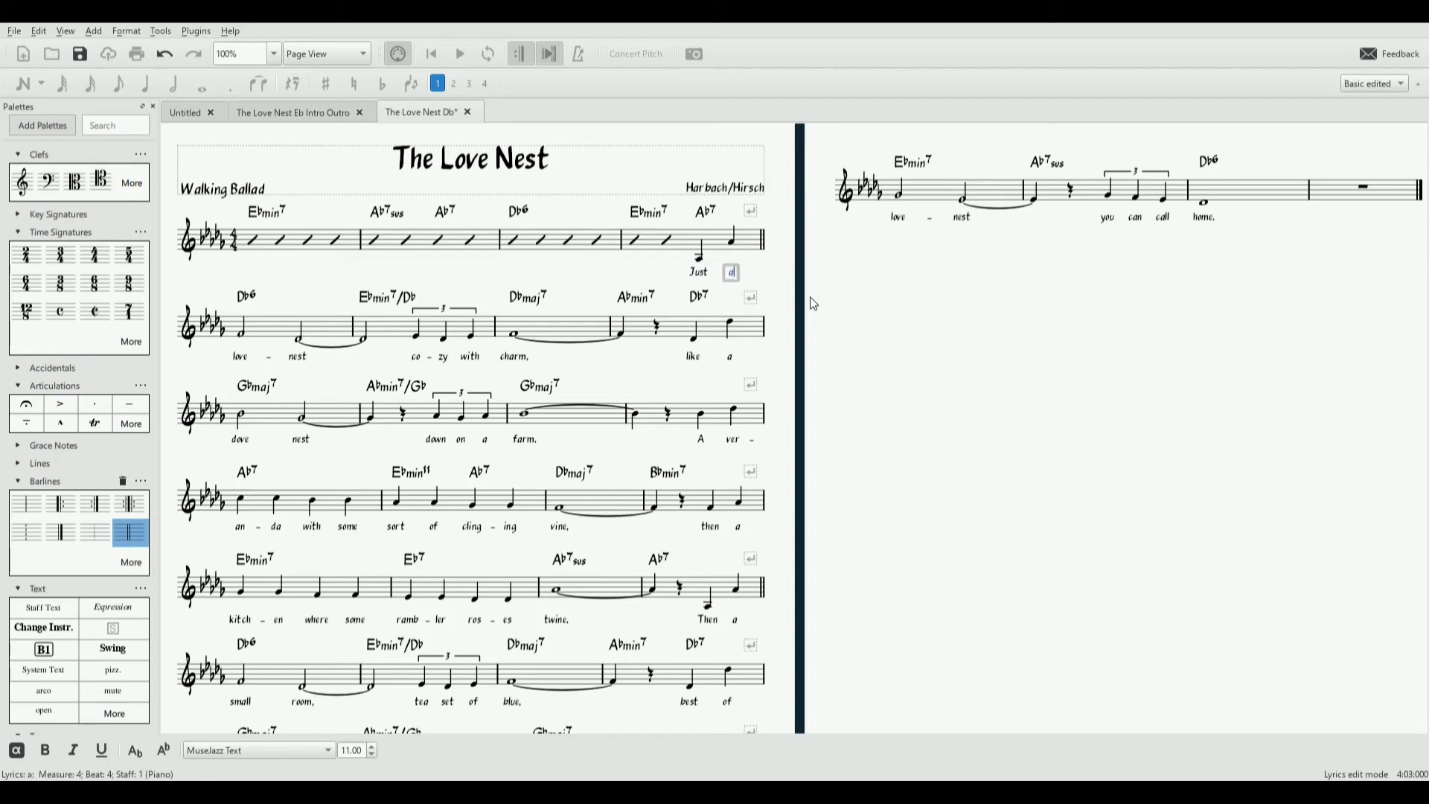
pyautogui.press('space')
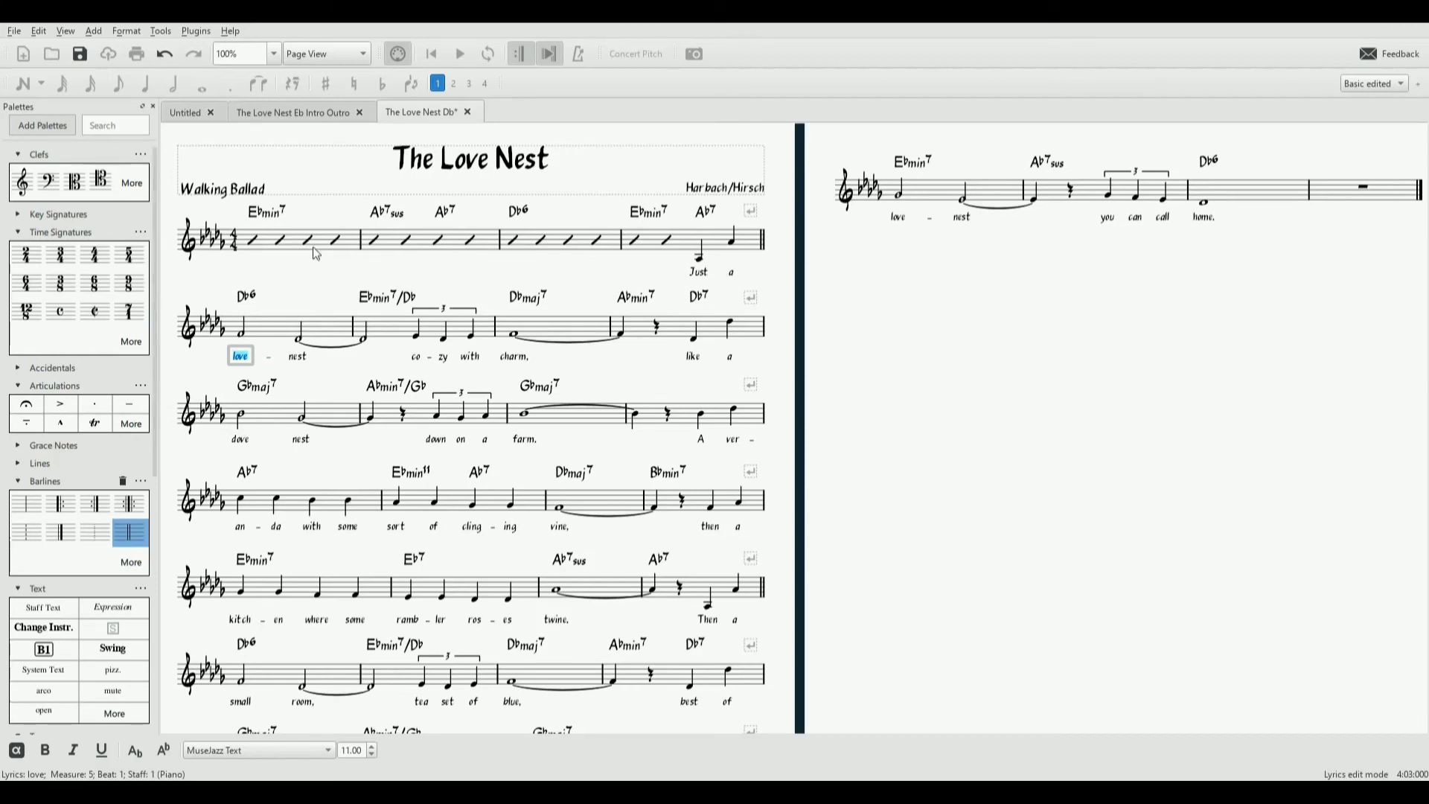
# Leave lyric editing and add rehearsal mark A at the first note of measure 5
pyautogui.keyDown('shift'); pyautogui.click(310, 342); pyautogui.keyUp('shift')
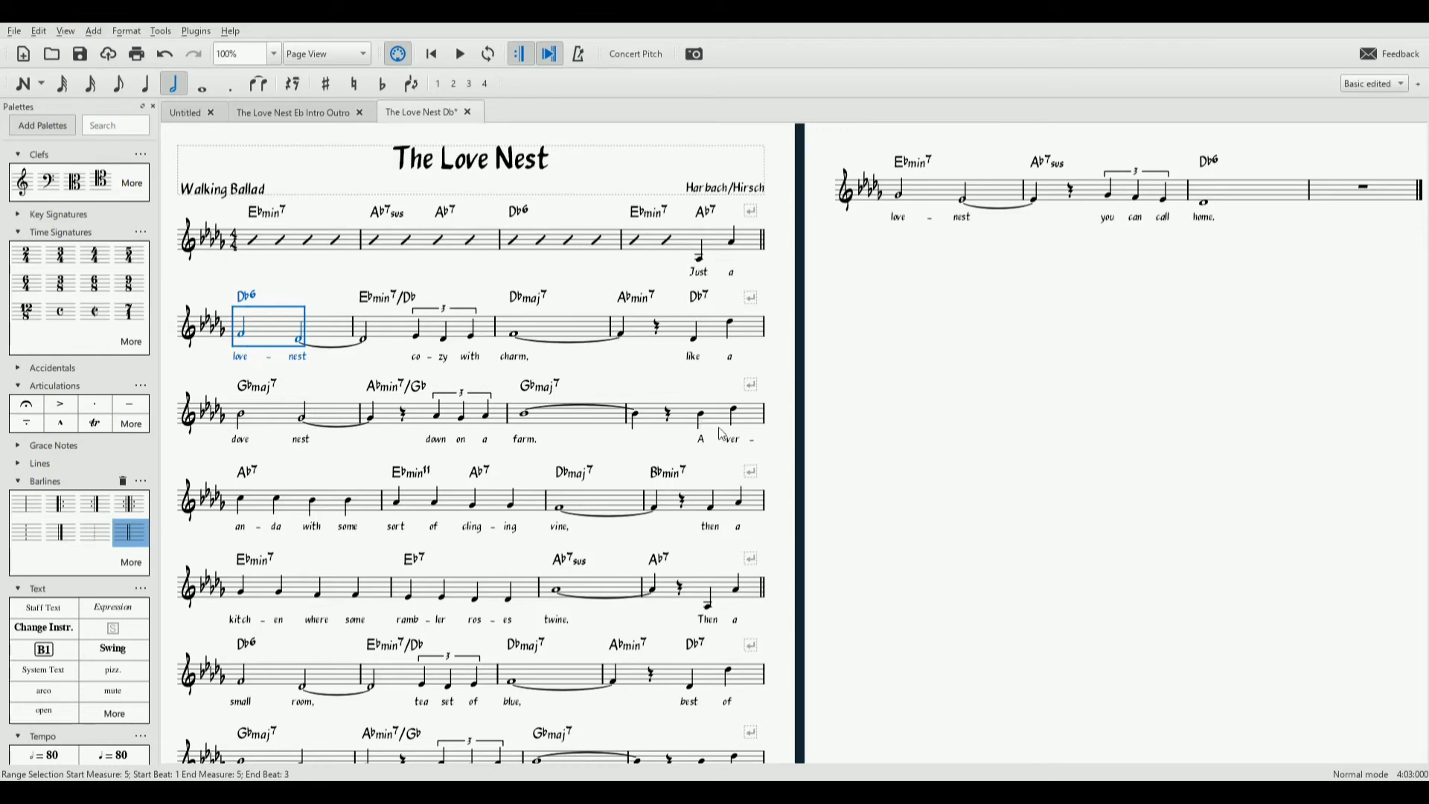
pyautogui.click(247, 341)
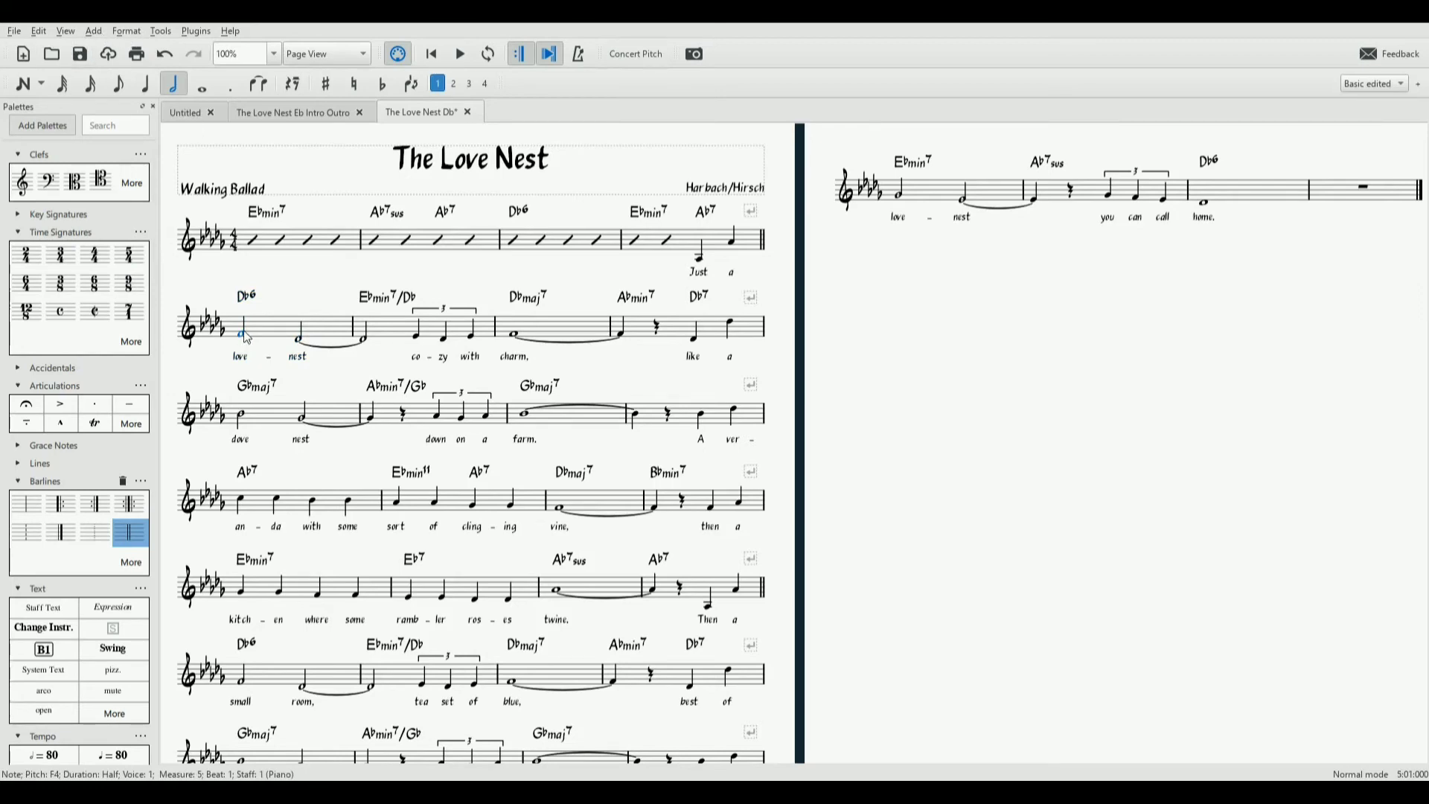
pyautogui.hotkey('ctrl', 'm')
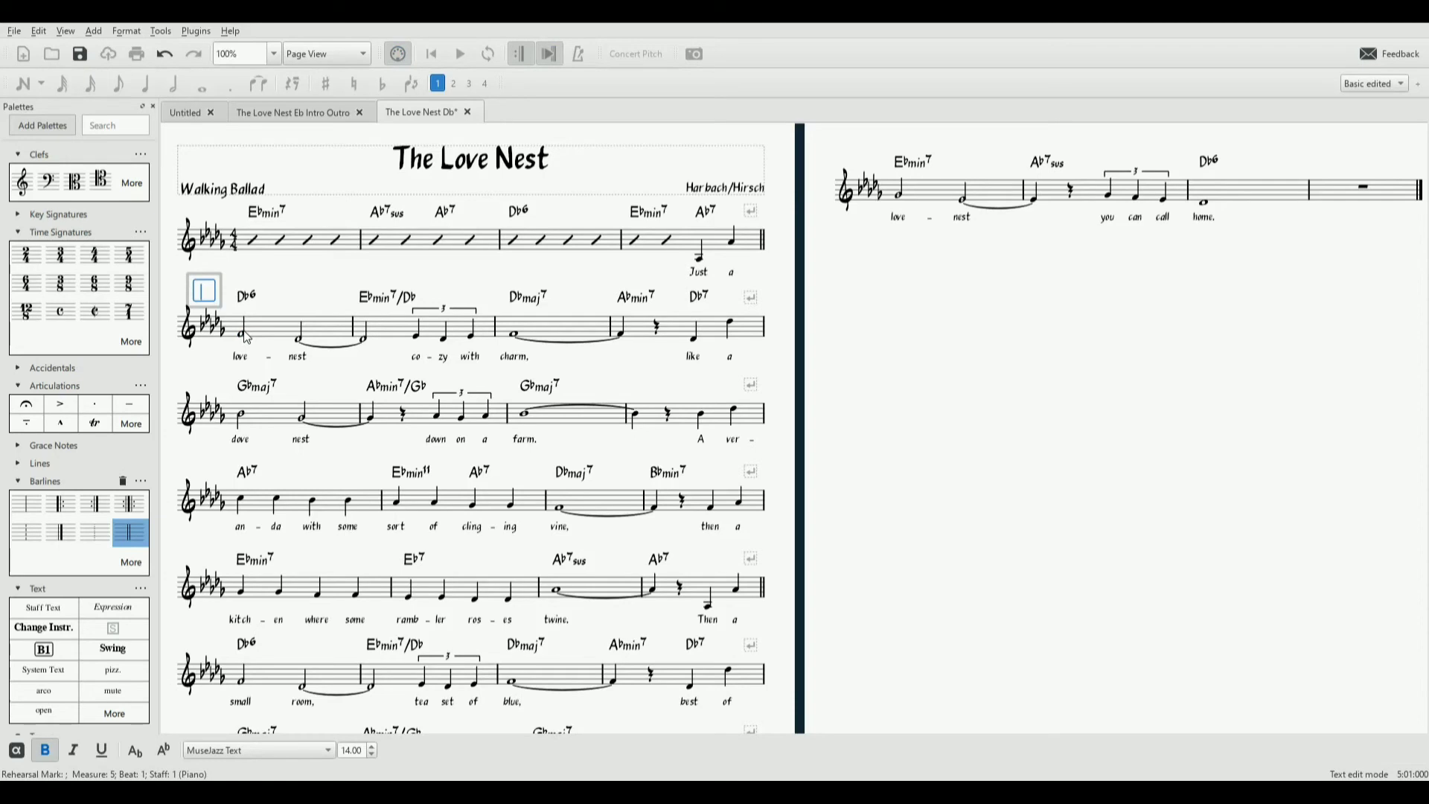
pyautogui.write('A')
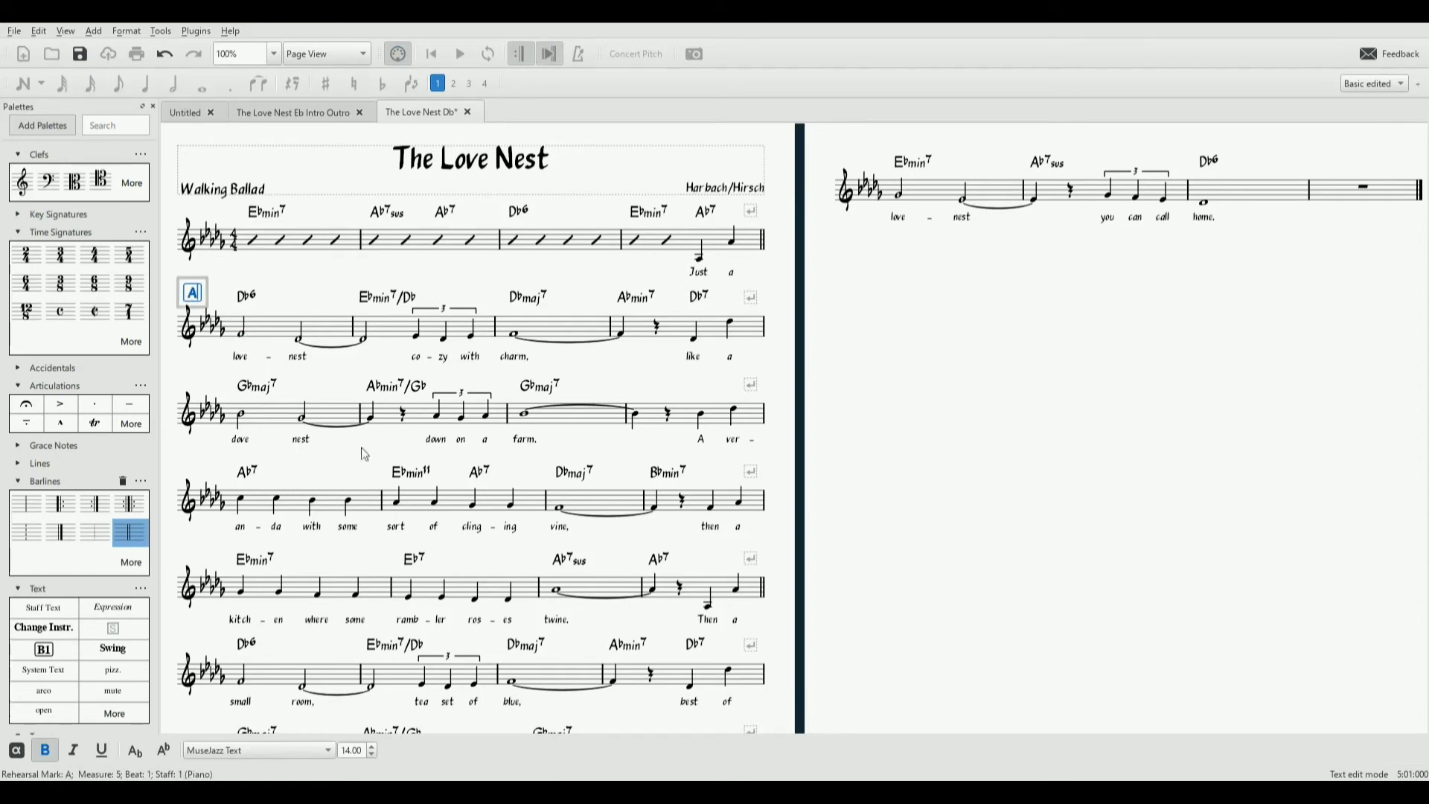
pyautogui.click(341, 364)
# Add rehearsal mark B at the first note of measure 21 and leave text editing
pyautogui.scroll(-1, 485, 532)
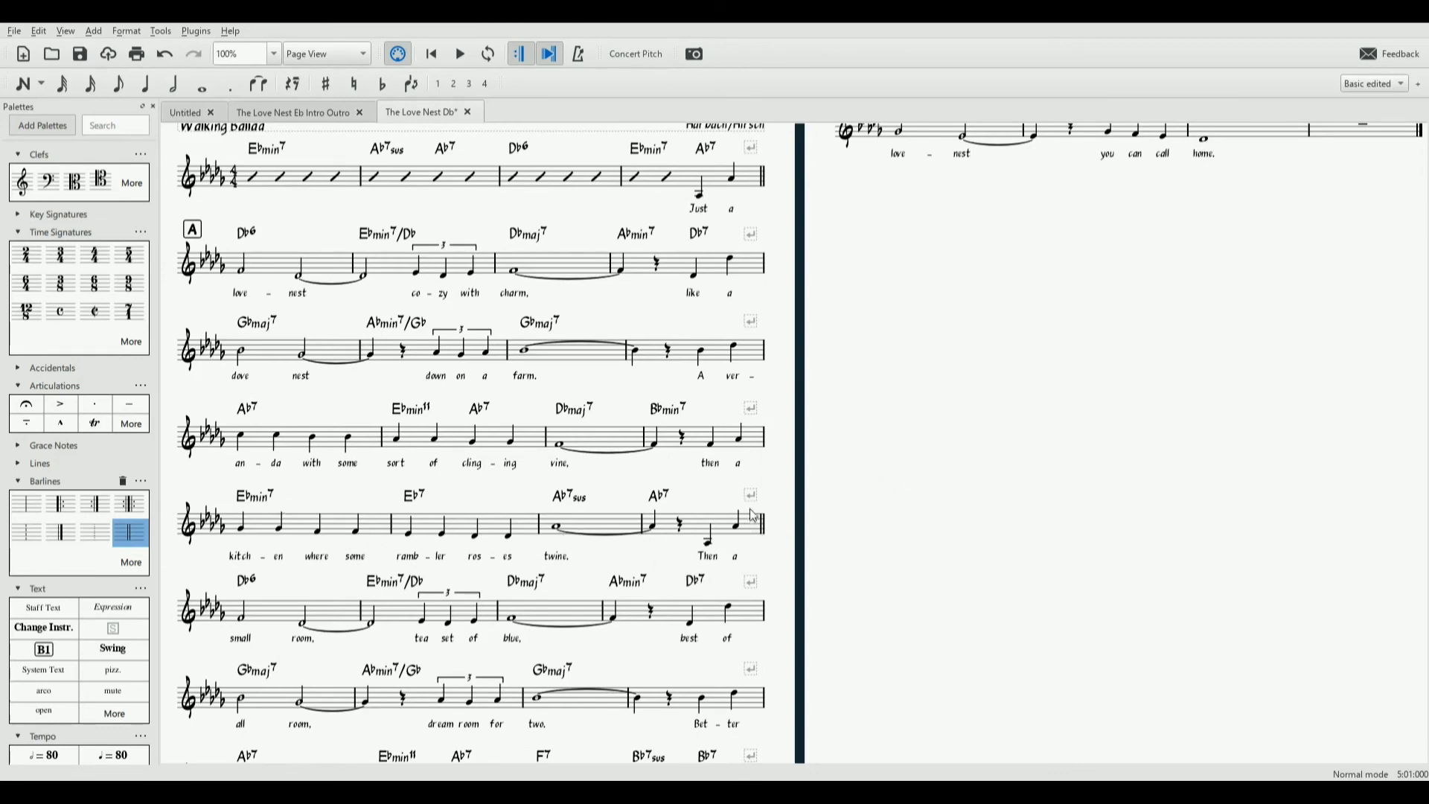
pyautogui.scroll(-1, 747, 528)
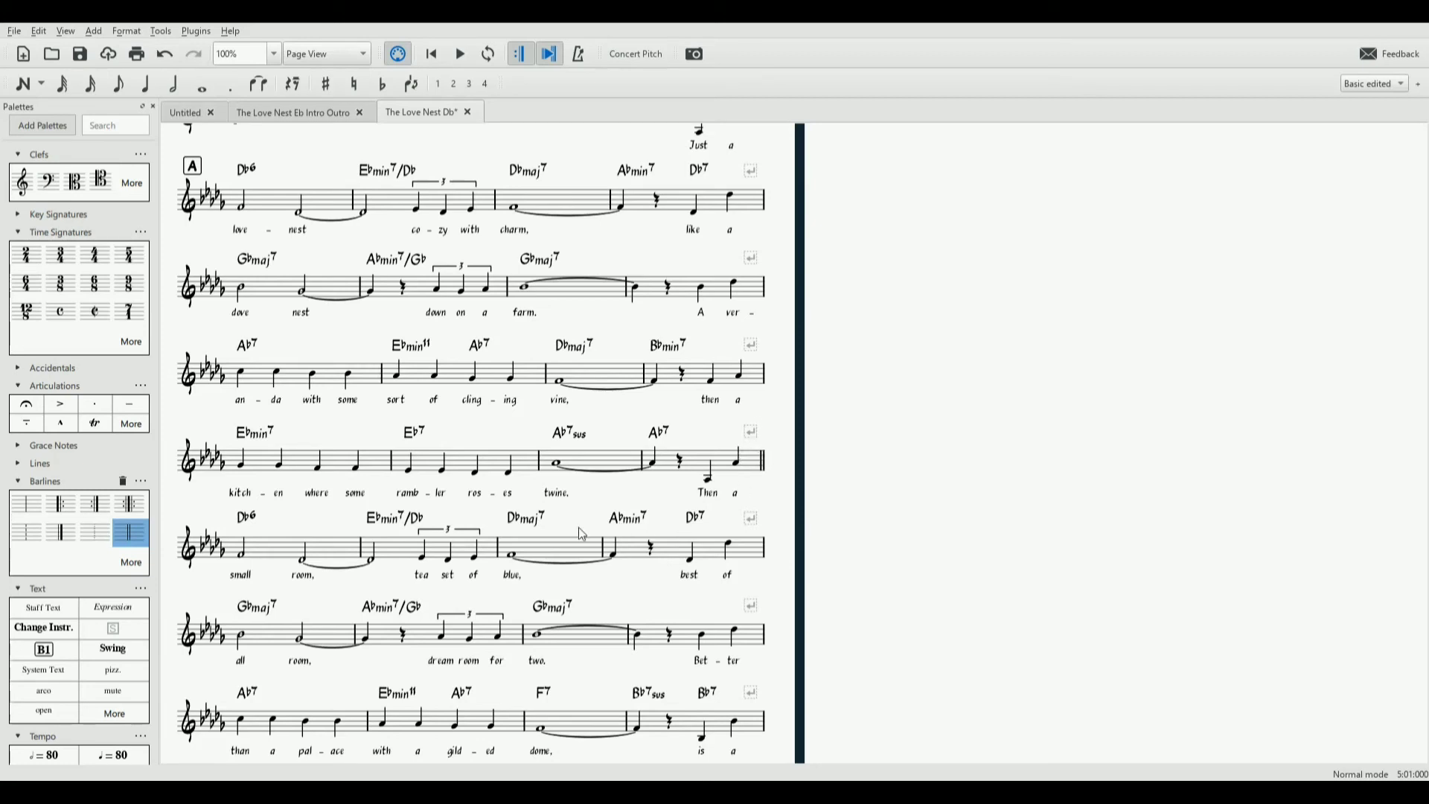
pyautogui.click(243, 556)
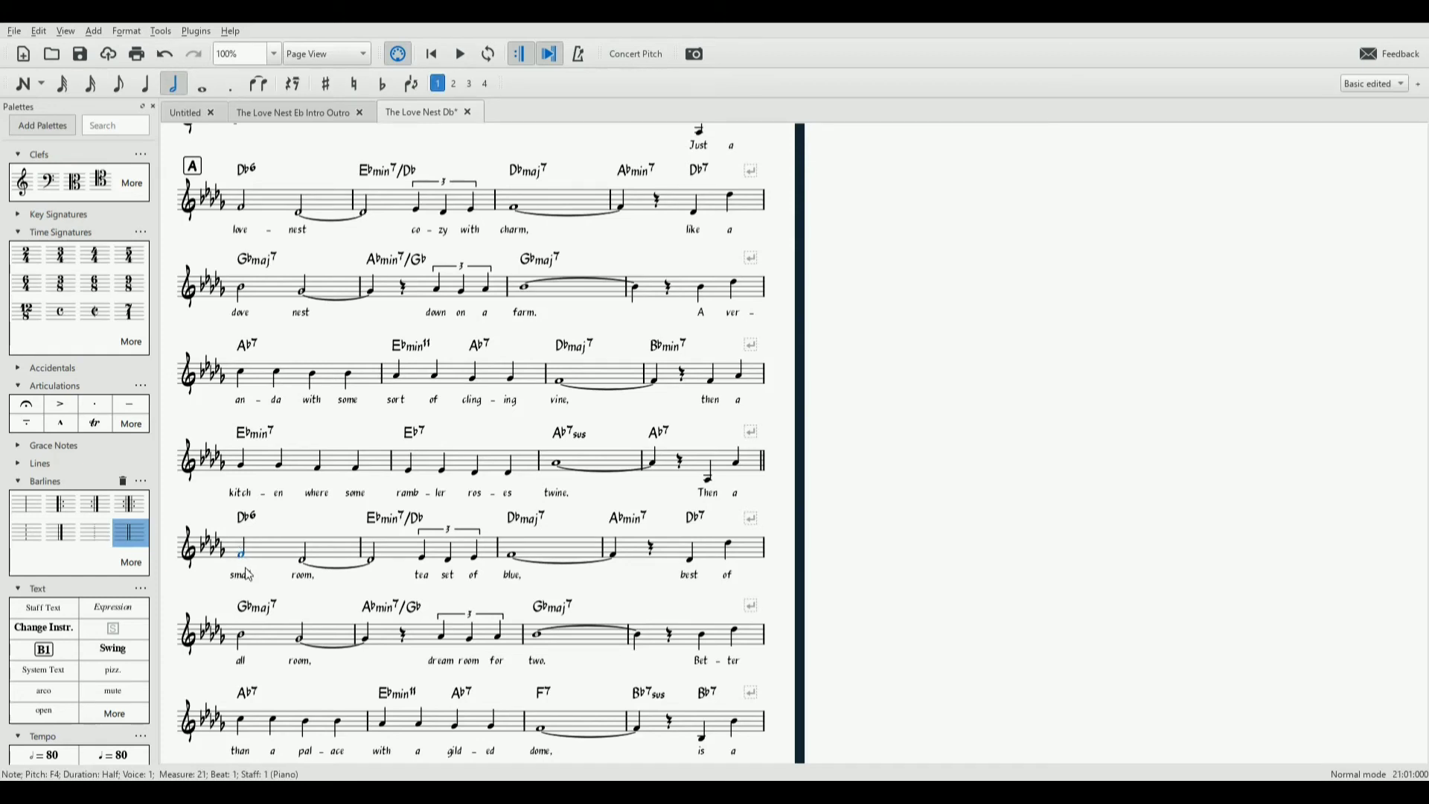
pyautogui.hotkey('ctrl', 'm')
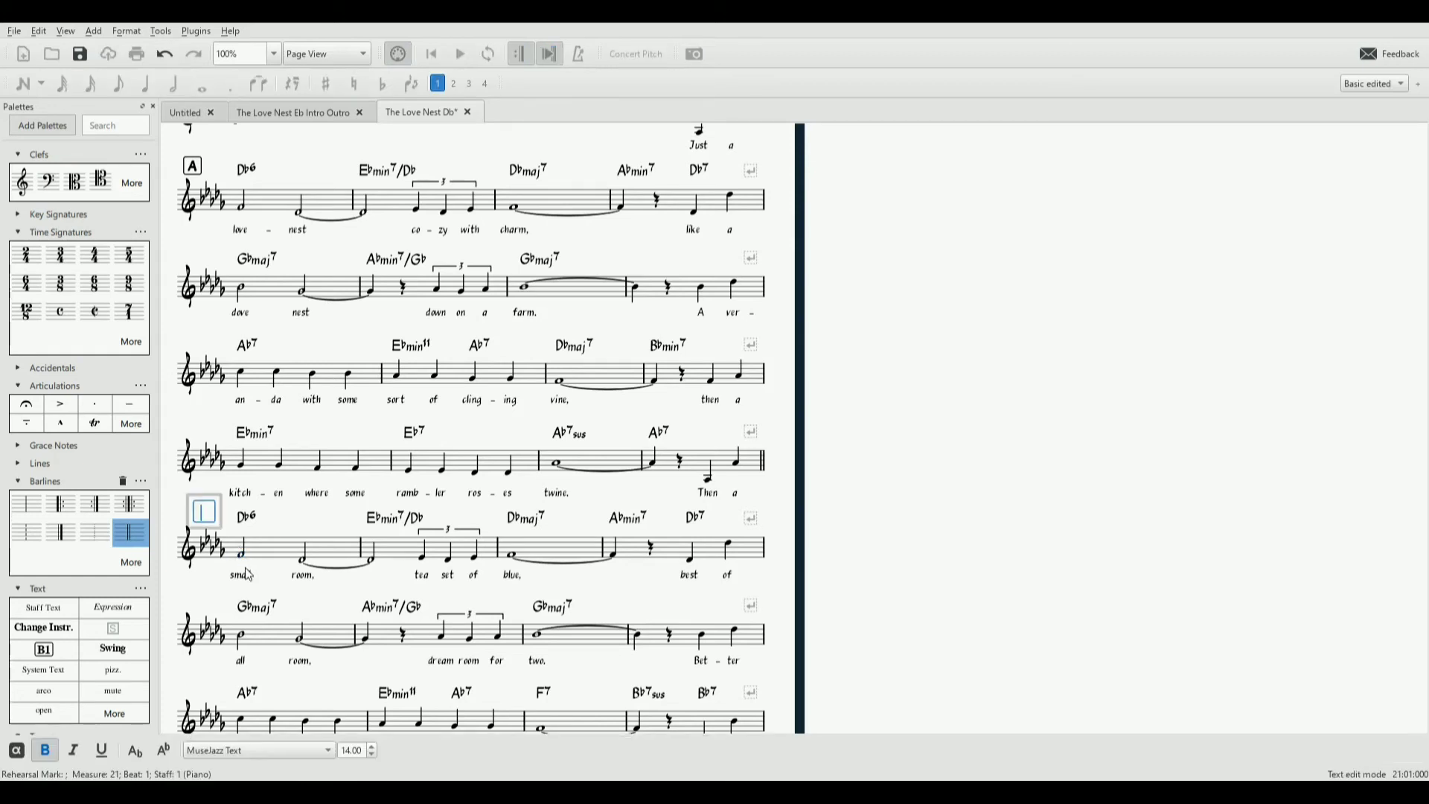
pyautogui.write('B')
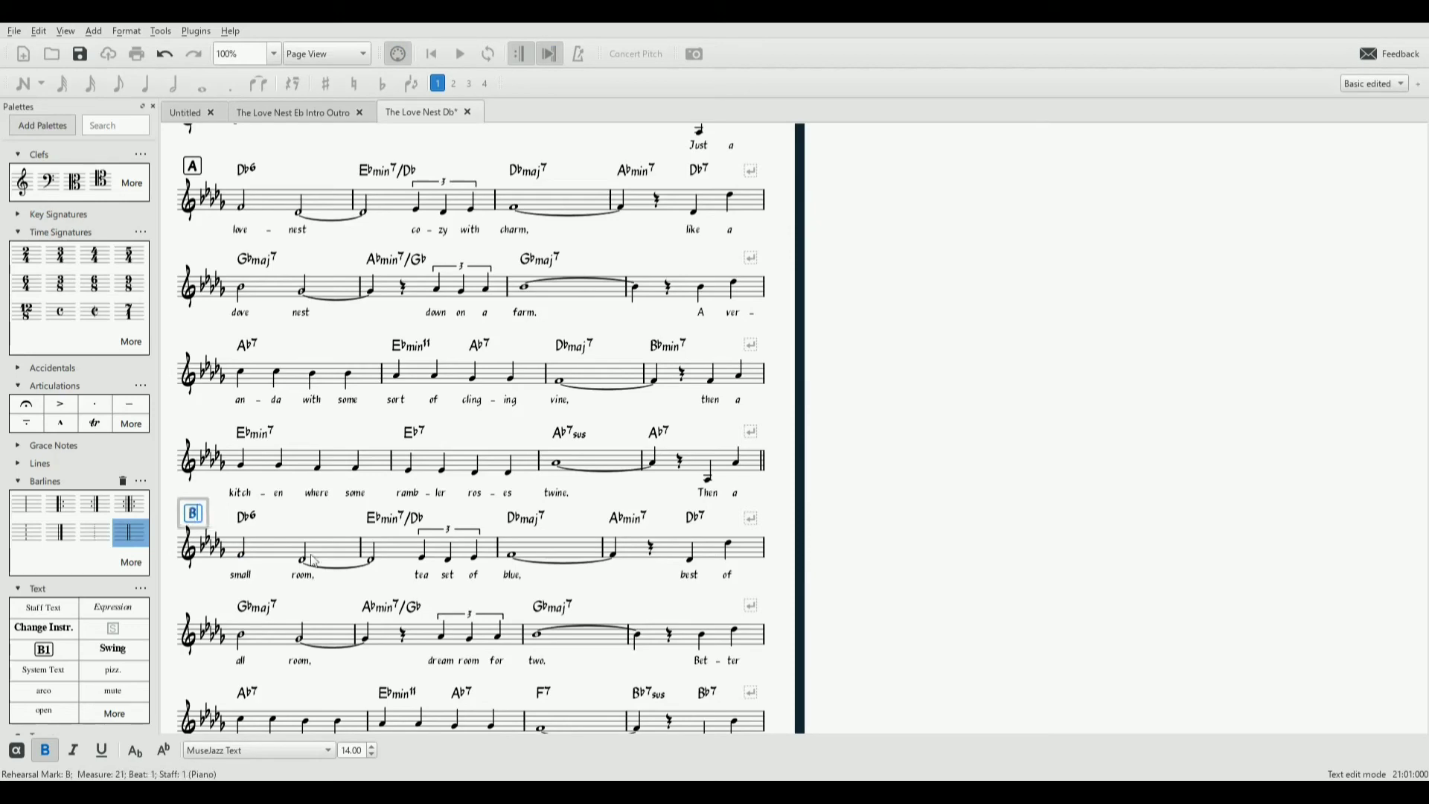
pyautogui.click(303, 576)
# Look over both pages of the score, examining the intro, the A and B sections and the closing system
pyautogui.scroll(-3, 547, 507)
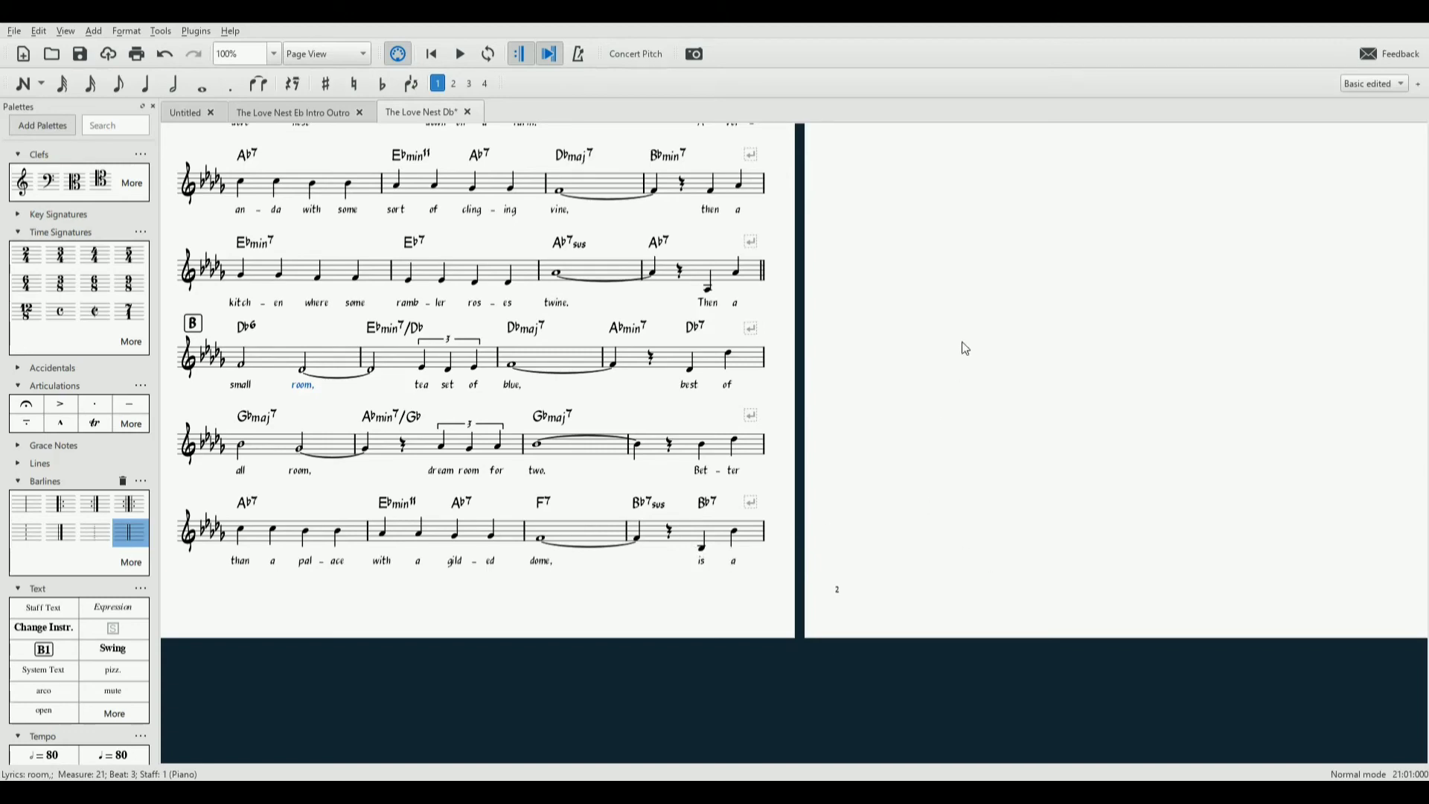
pyautogui.scroll(7, 1125, 471)
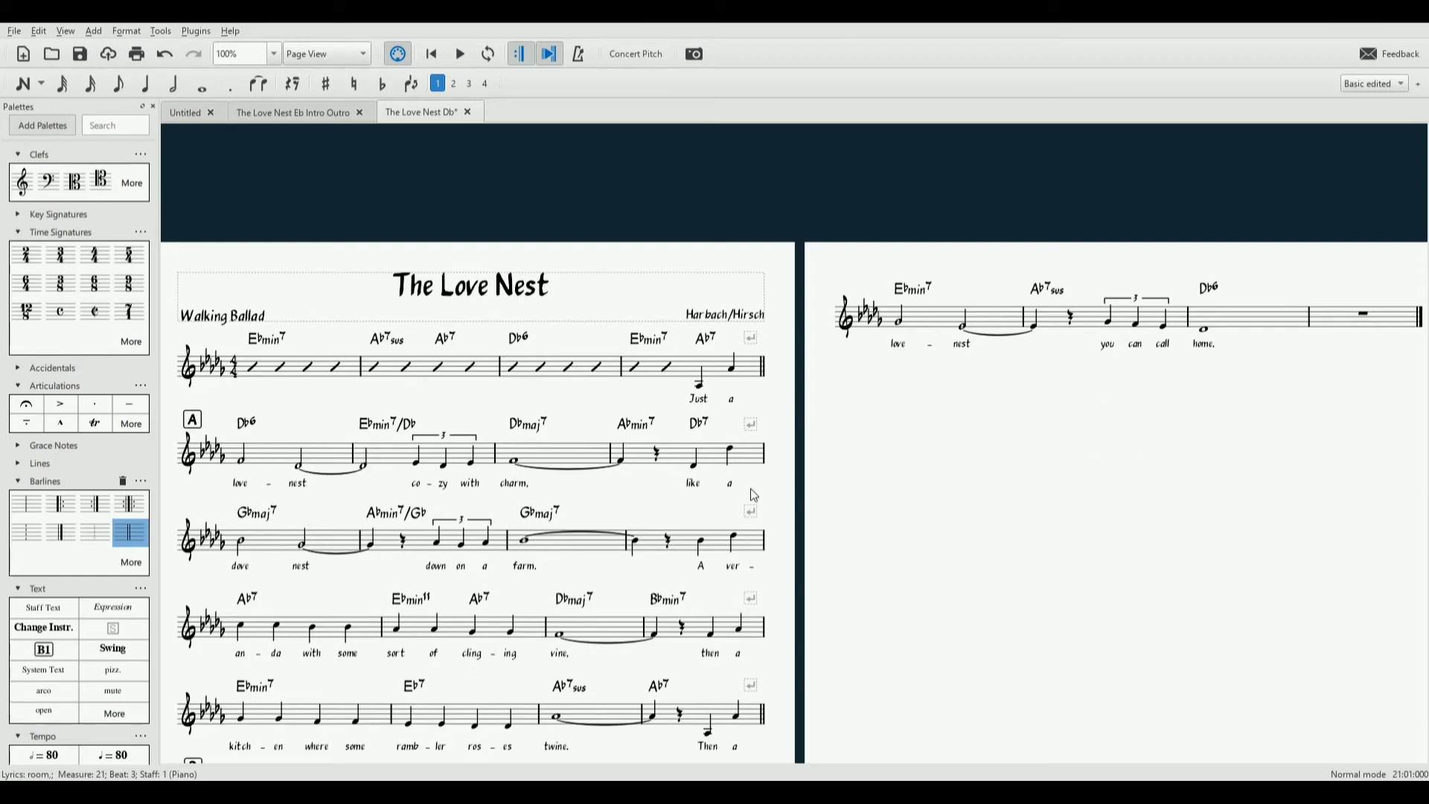
pyautogui.scroll(-5, 1126, 476)
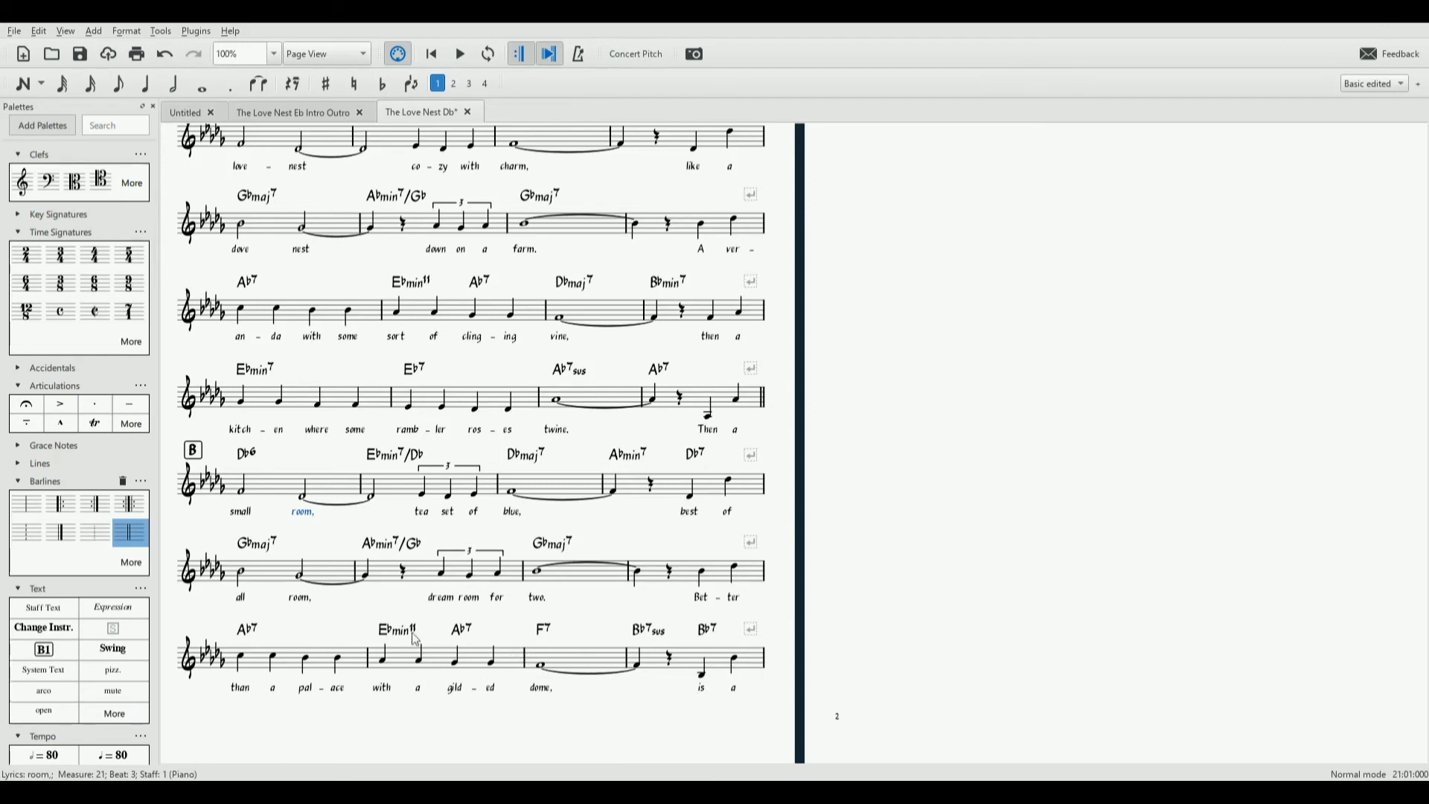
pyautogui.click(318, 664)
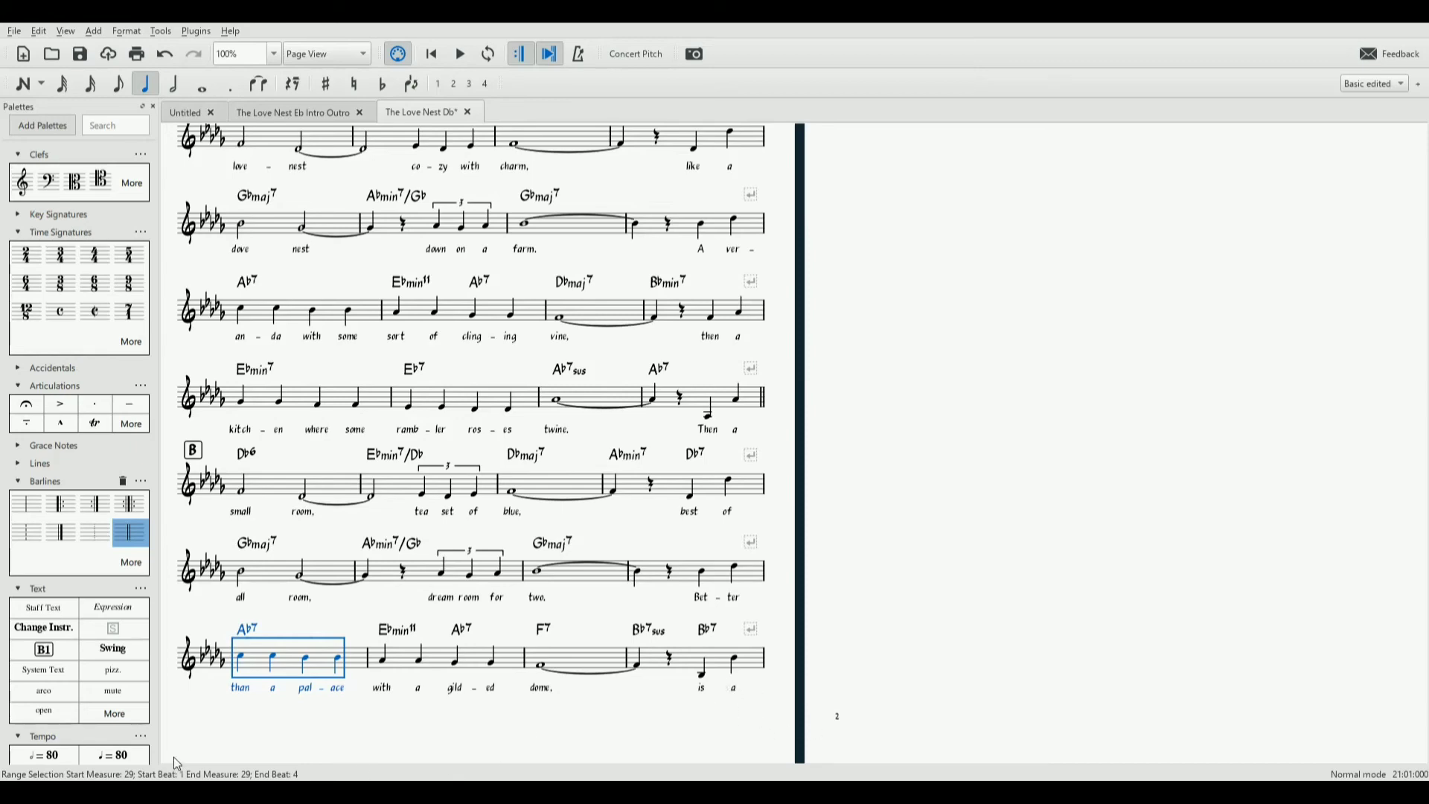
pyautogui.scroll(2, 1191, 517)
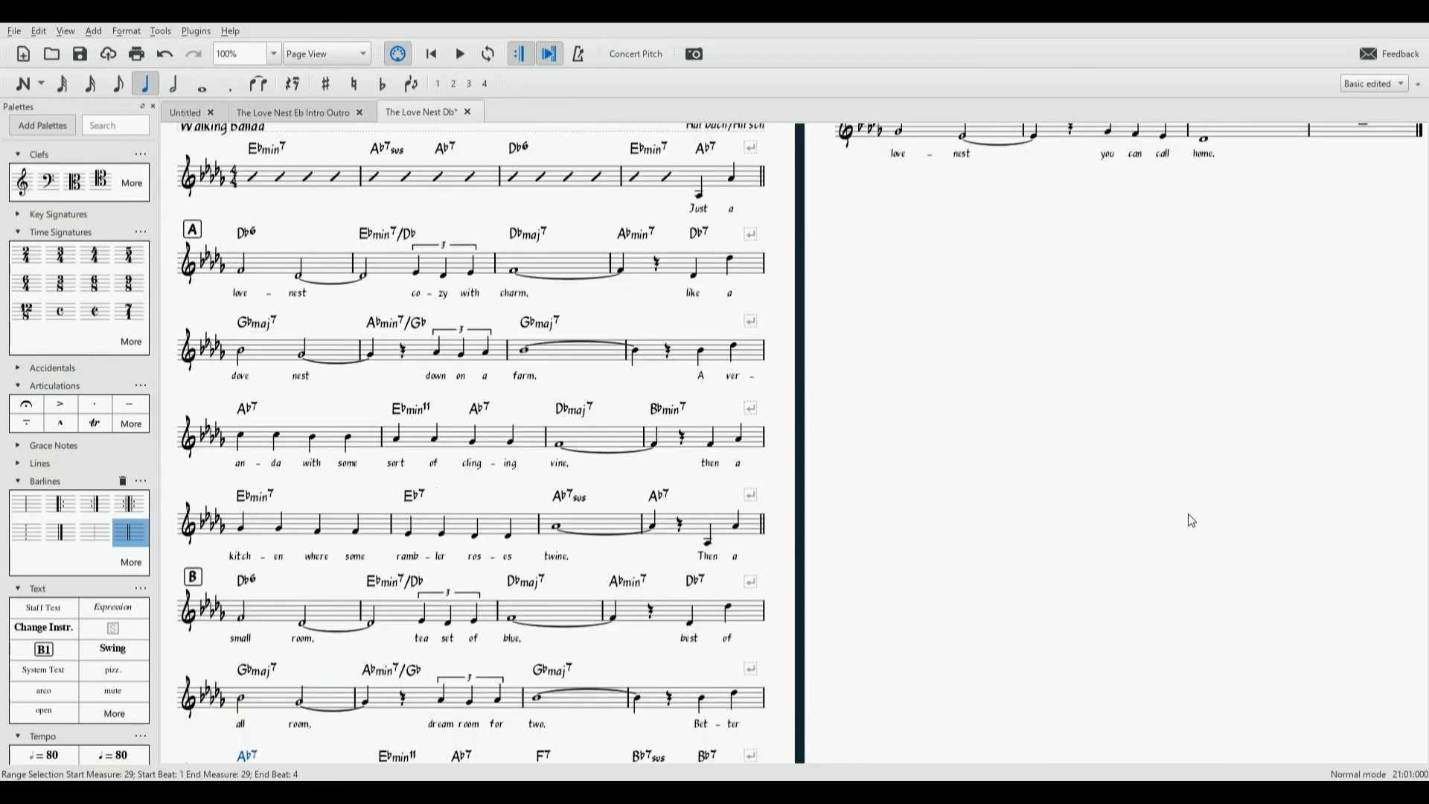
pyautogui.scroll(4, 1188, 513)
pyautogui.scroll(-4, 1188, 513)
pyautogui.scroll(-5, 636, 668)
pyautogui.scroll(4, 882, 484)
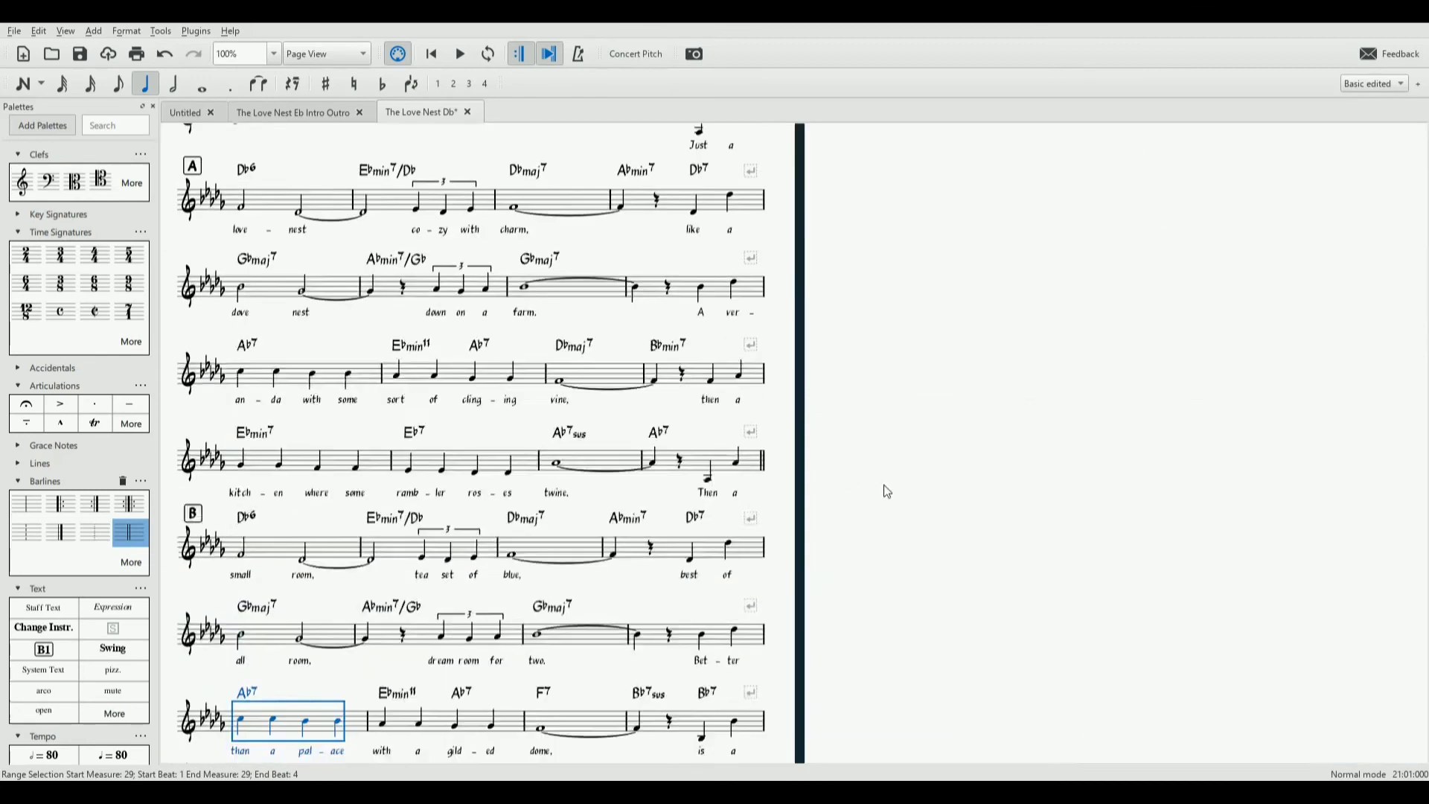
pyautogui.scroll(6, 884, 488)
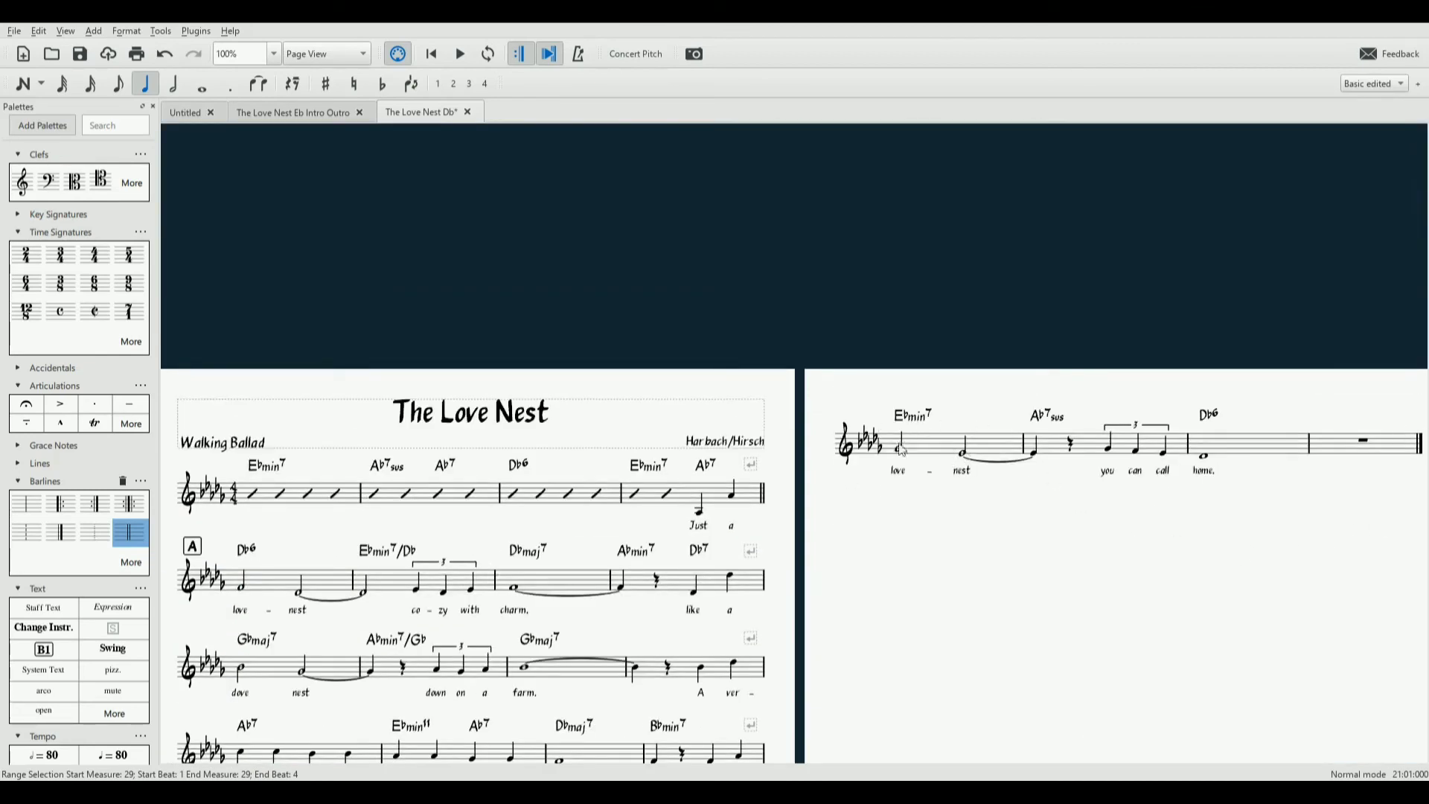
pyautogui.scroll(-1, 1091, 570)
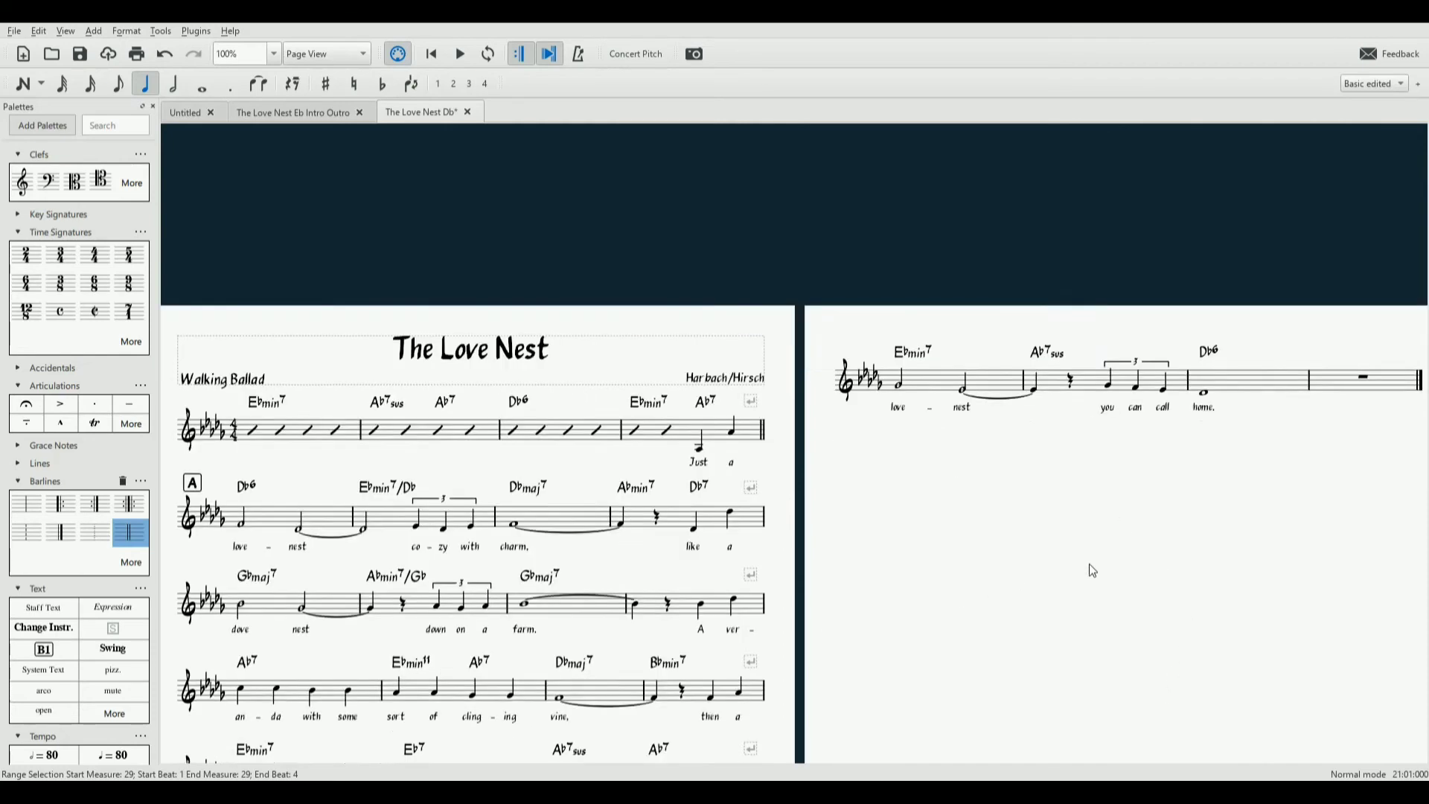
pyautogui.scroll(-4, 1090, 569)
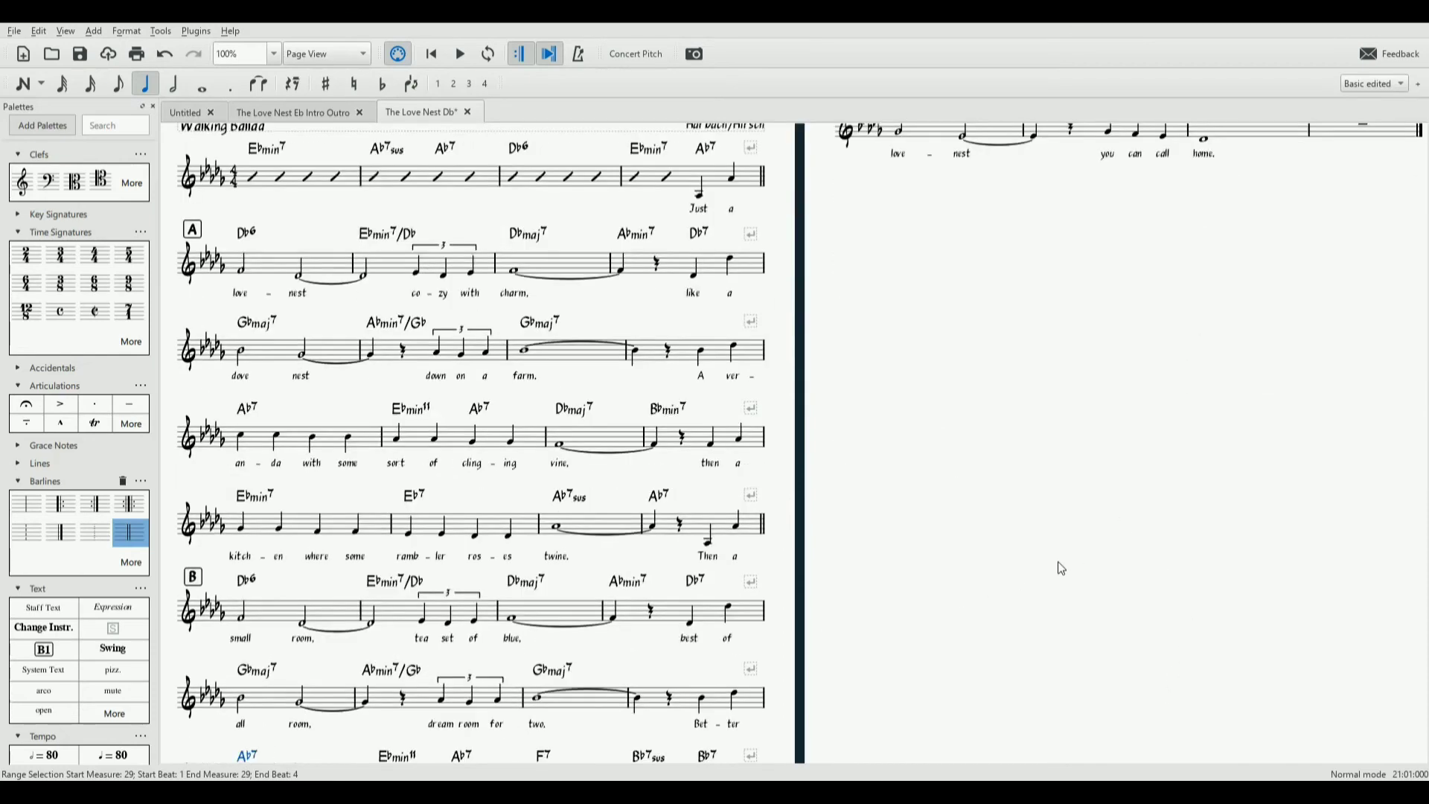
pyautogui.scroll(-4, 1056, 561)
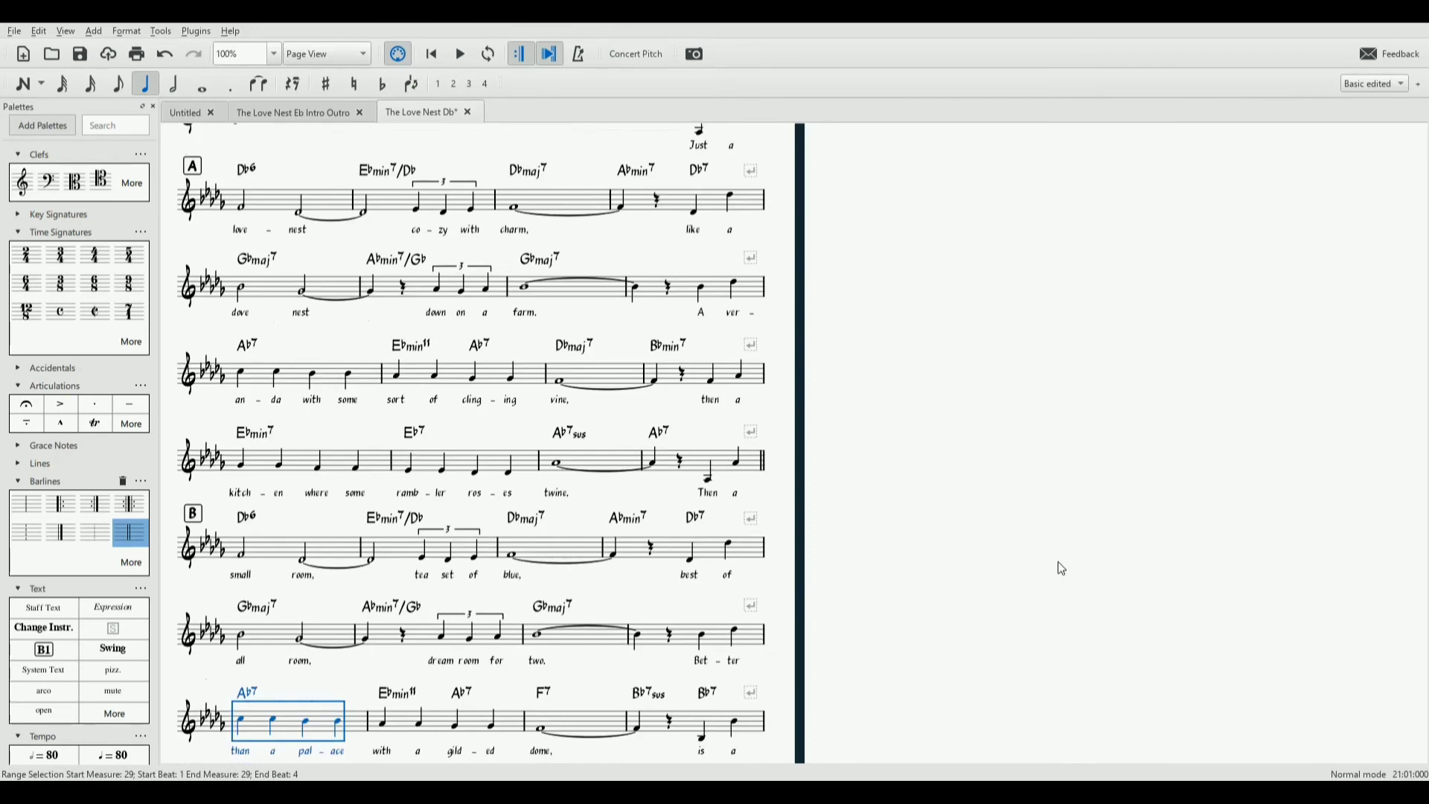
pyautogui.scroll(2, 990, 357)
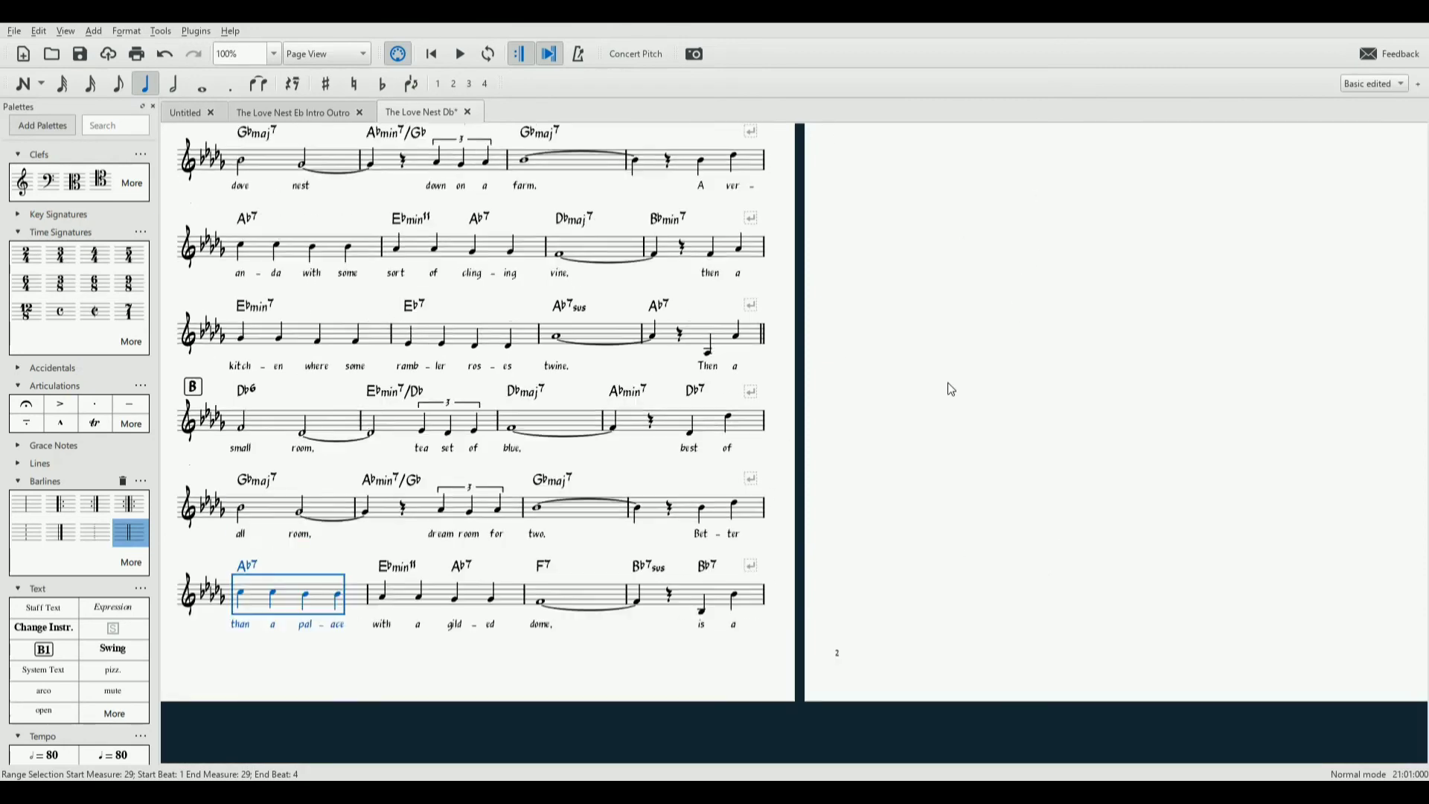
pyautogui.scroll(2, 793, 461)
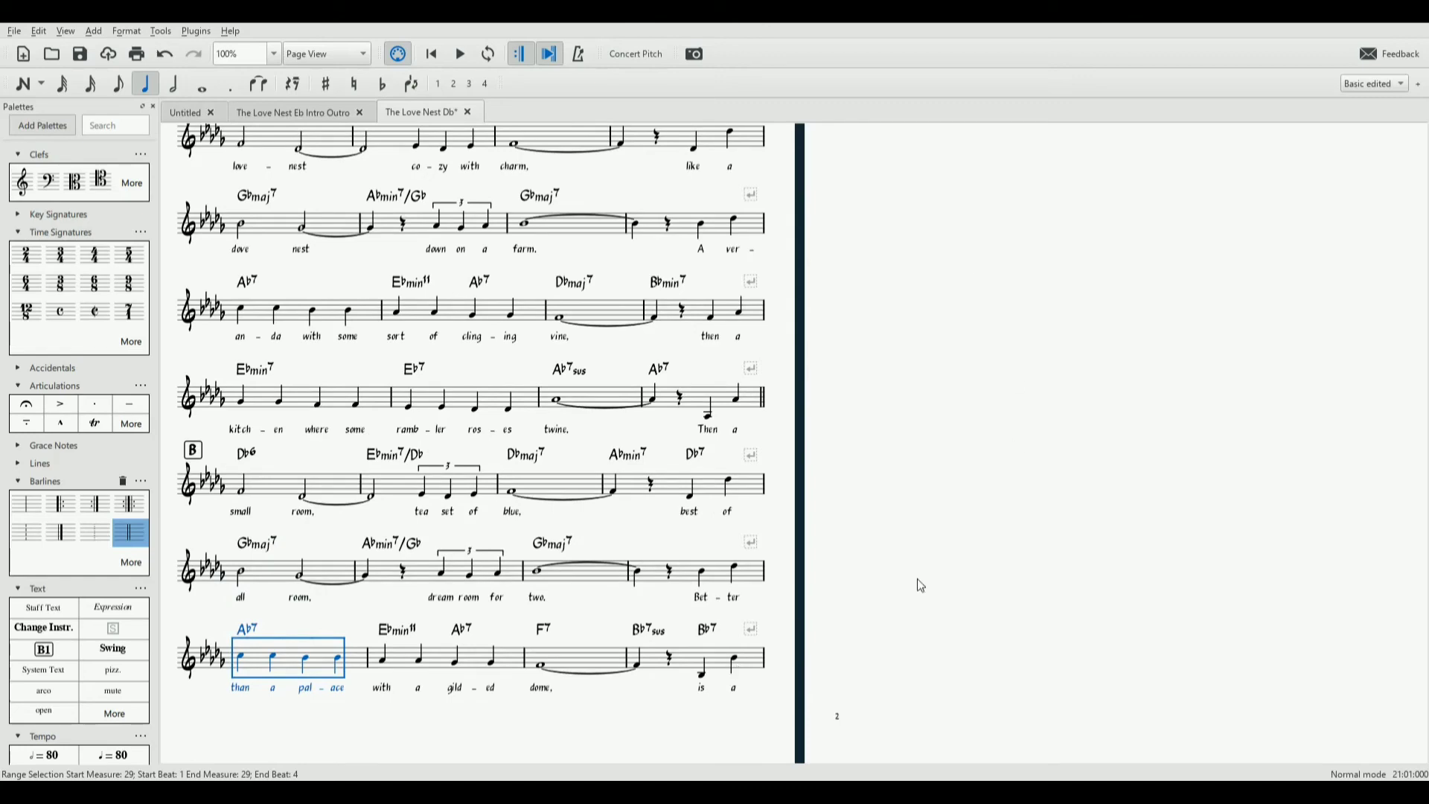
pyautogui.scroll(2, 959, 632)
pyautogui.scroll(1, 959, 633)
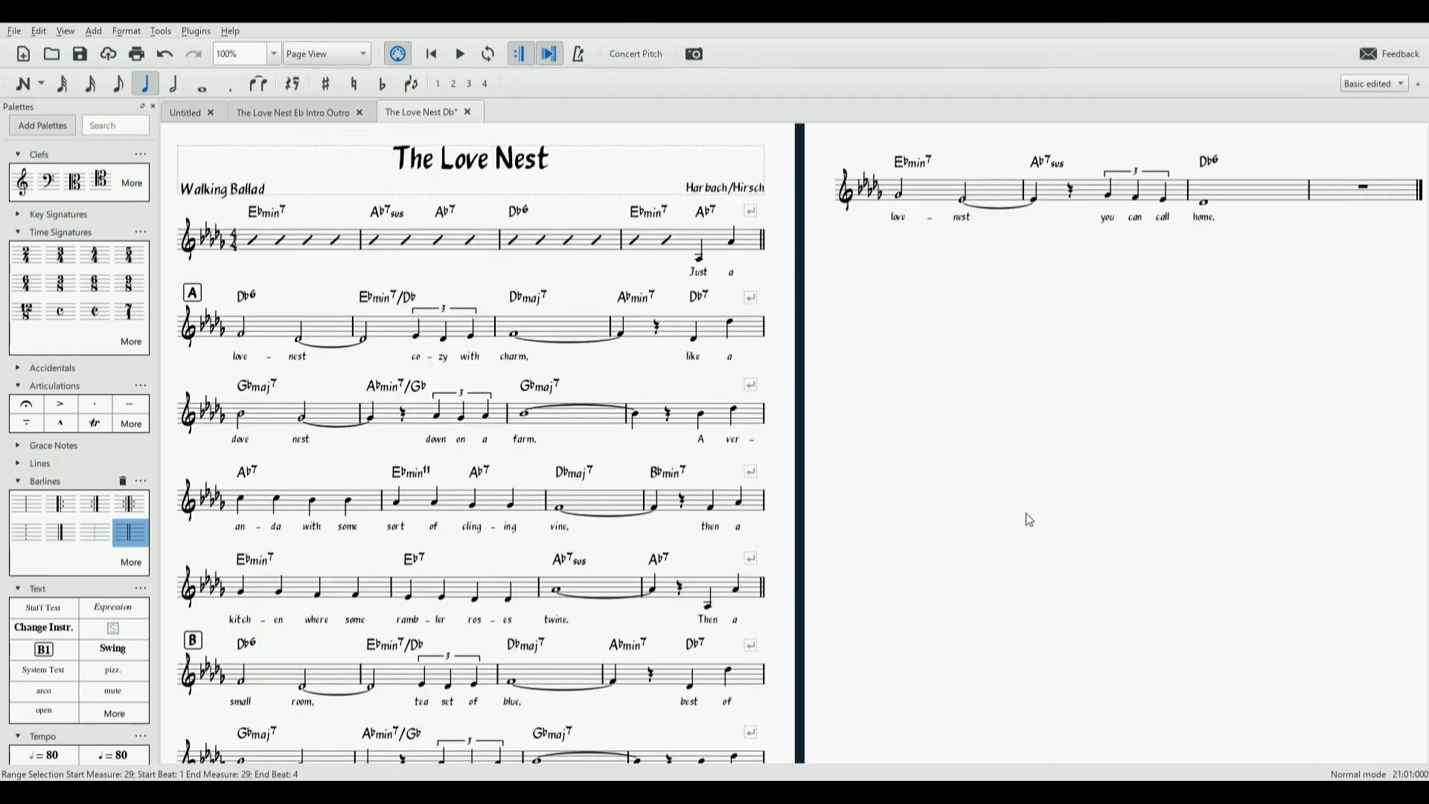
# Replace the final barline at the end of measure 36 with a double barline and clear the selection
pyautogui.click(1365, 190)
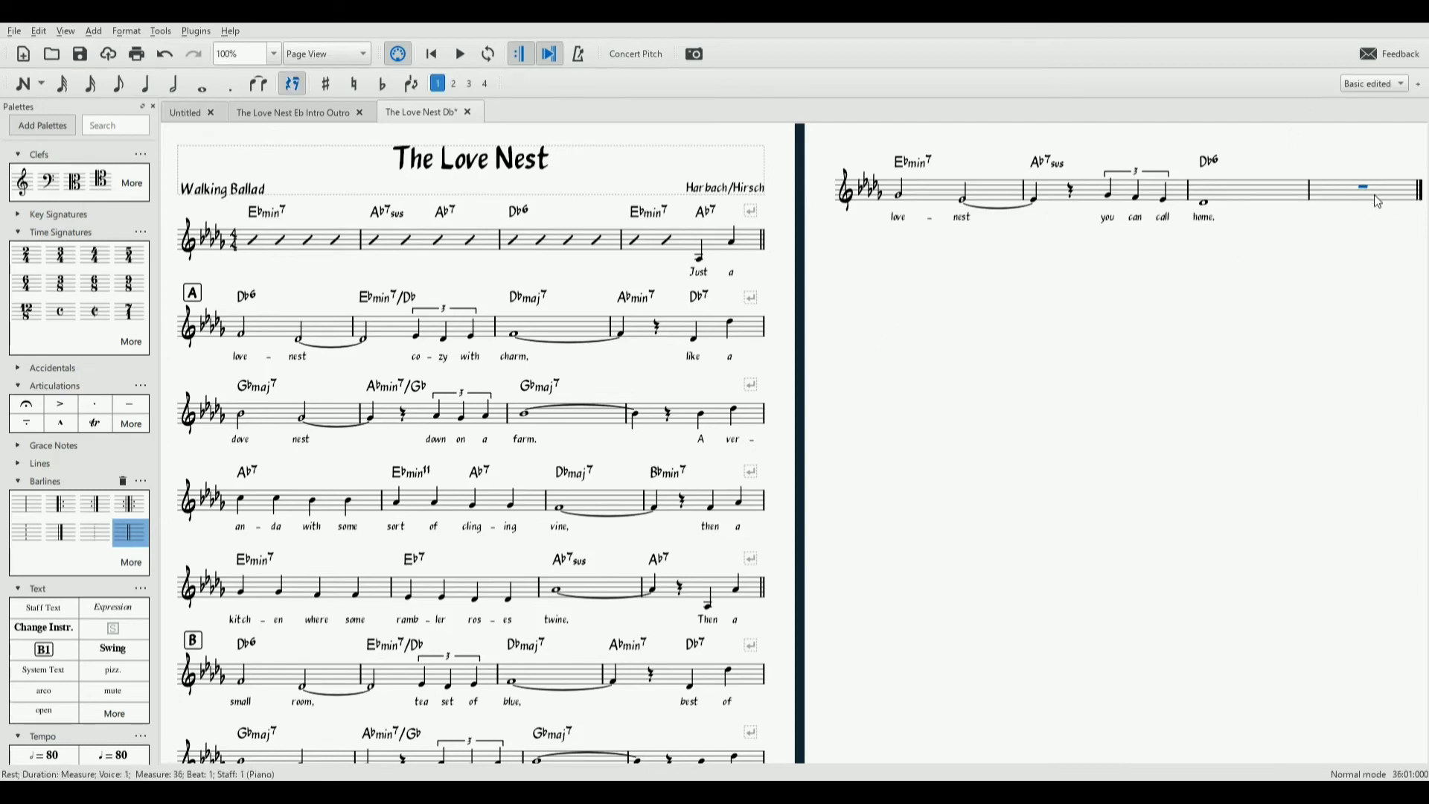
pyautogui.click(1390, 197)
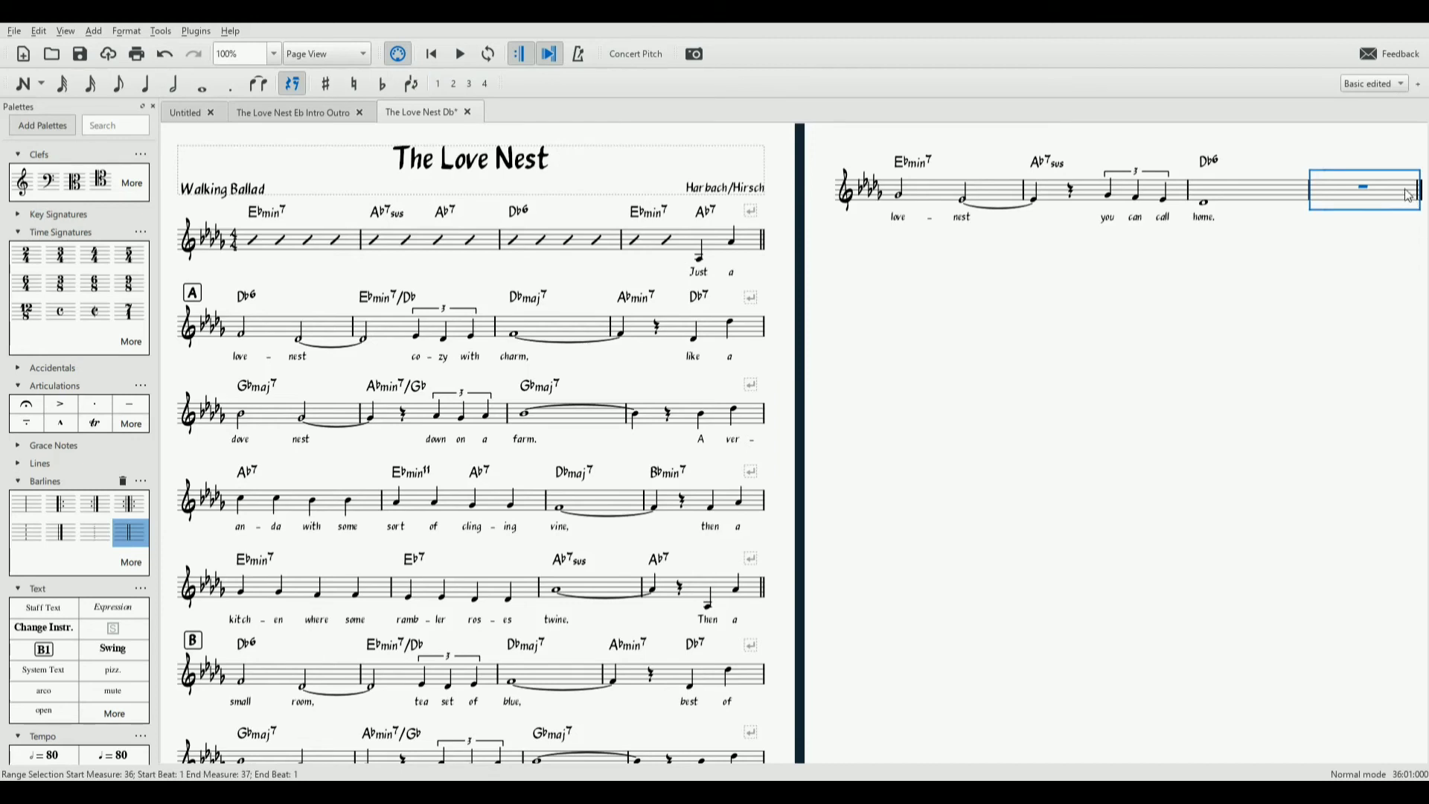
pyautogui.click(137, 540)
pyautogui.click(1394, 230)
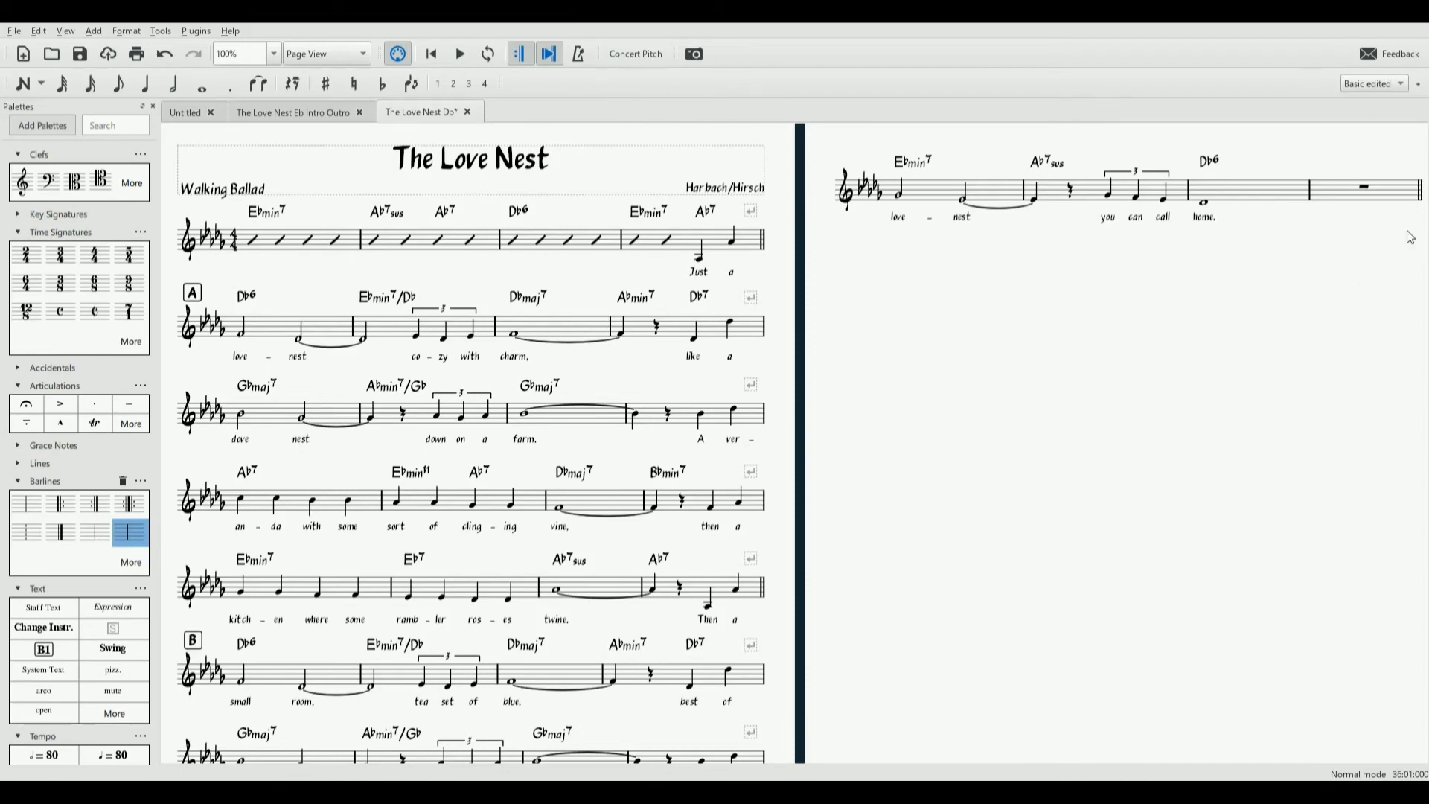
# Add the chord symbols Ebmin7 on beat 1 and Ab7 on beat 3 of the last measure
pyautogui.click(1363, 192)
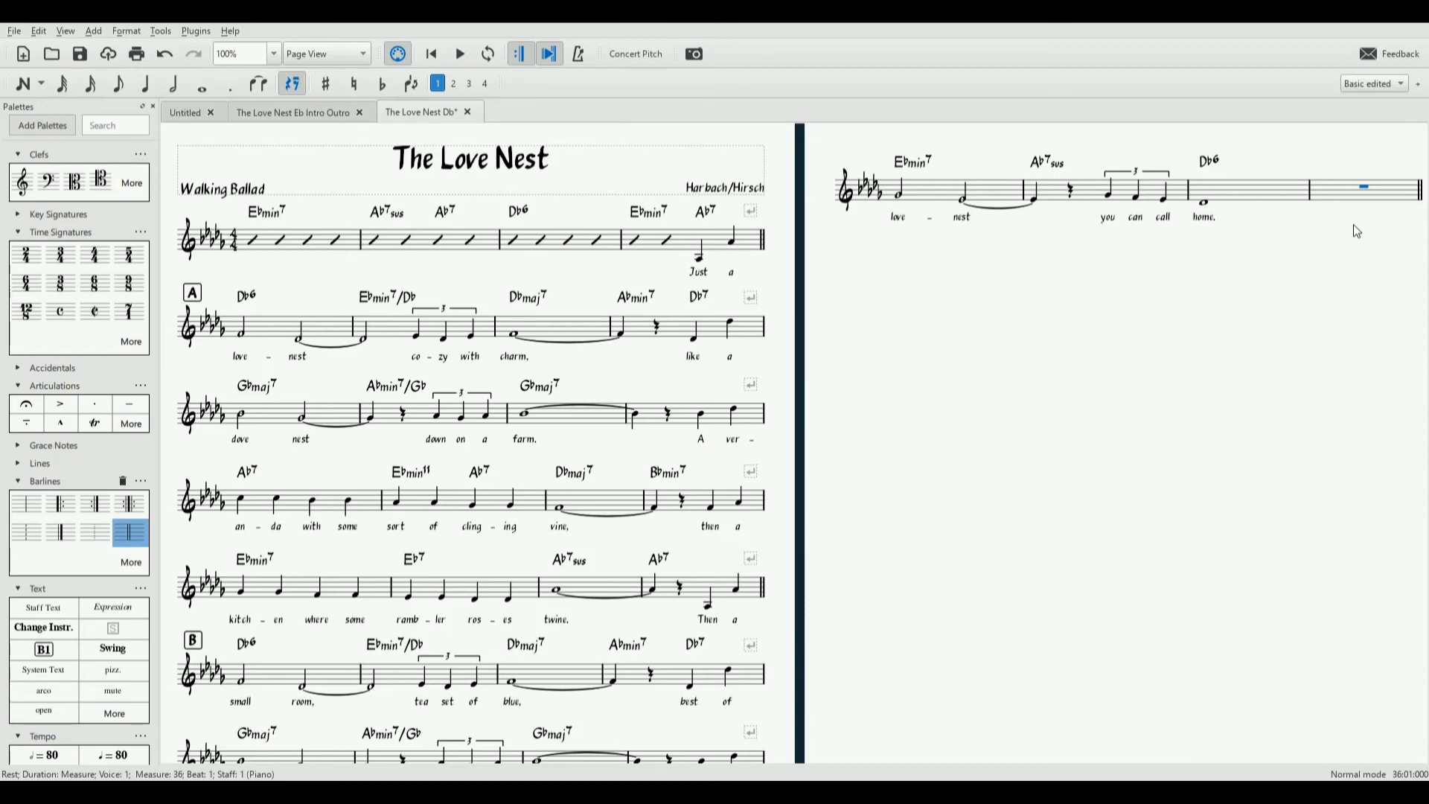
pyautogui.hotkey('ctrl', 'k')
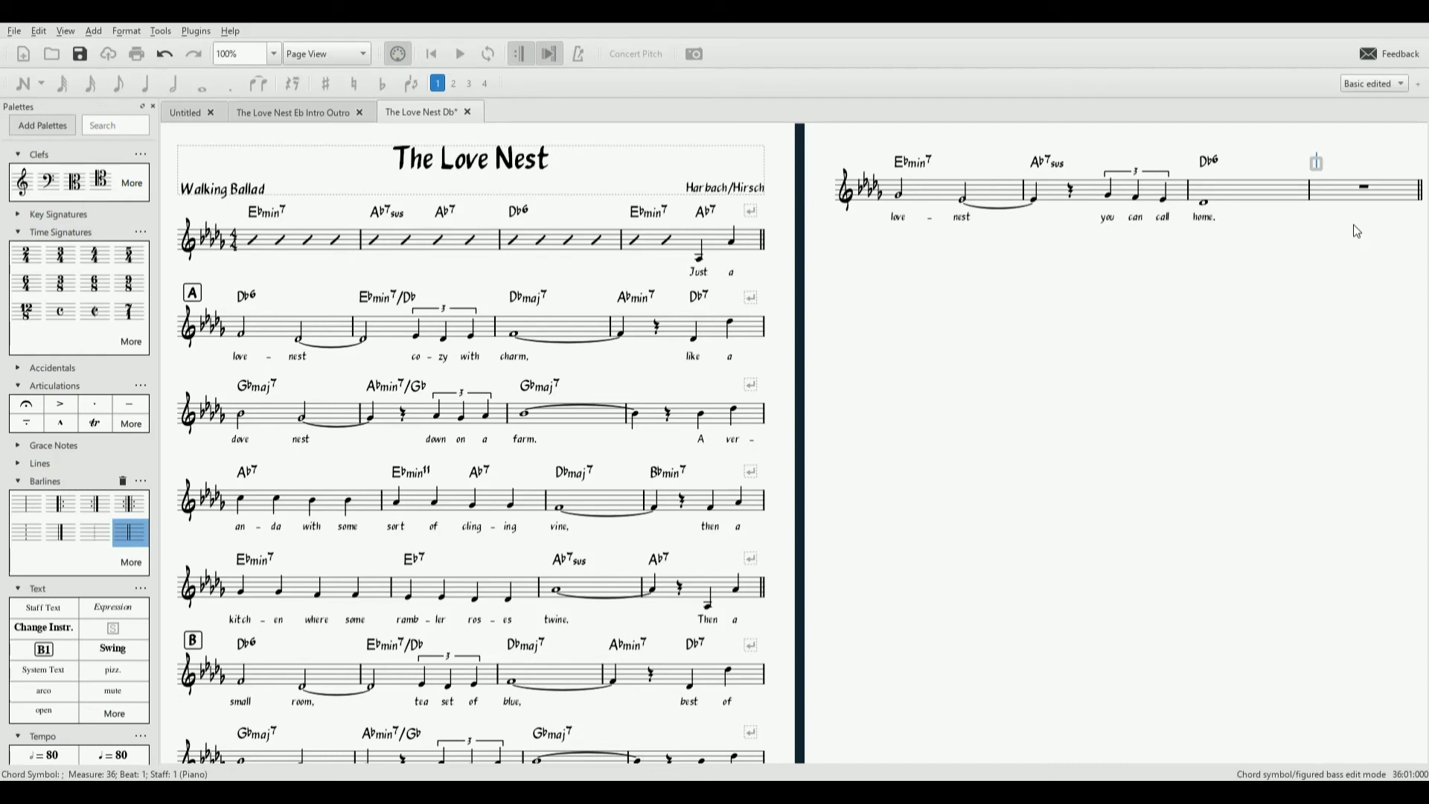
pyautogui.write('Ebmi')
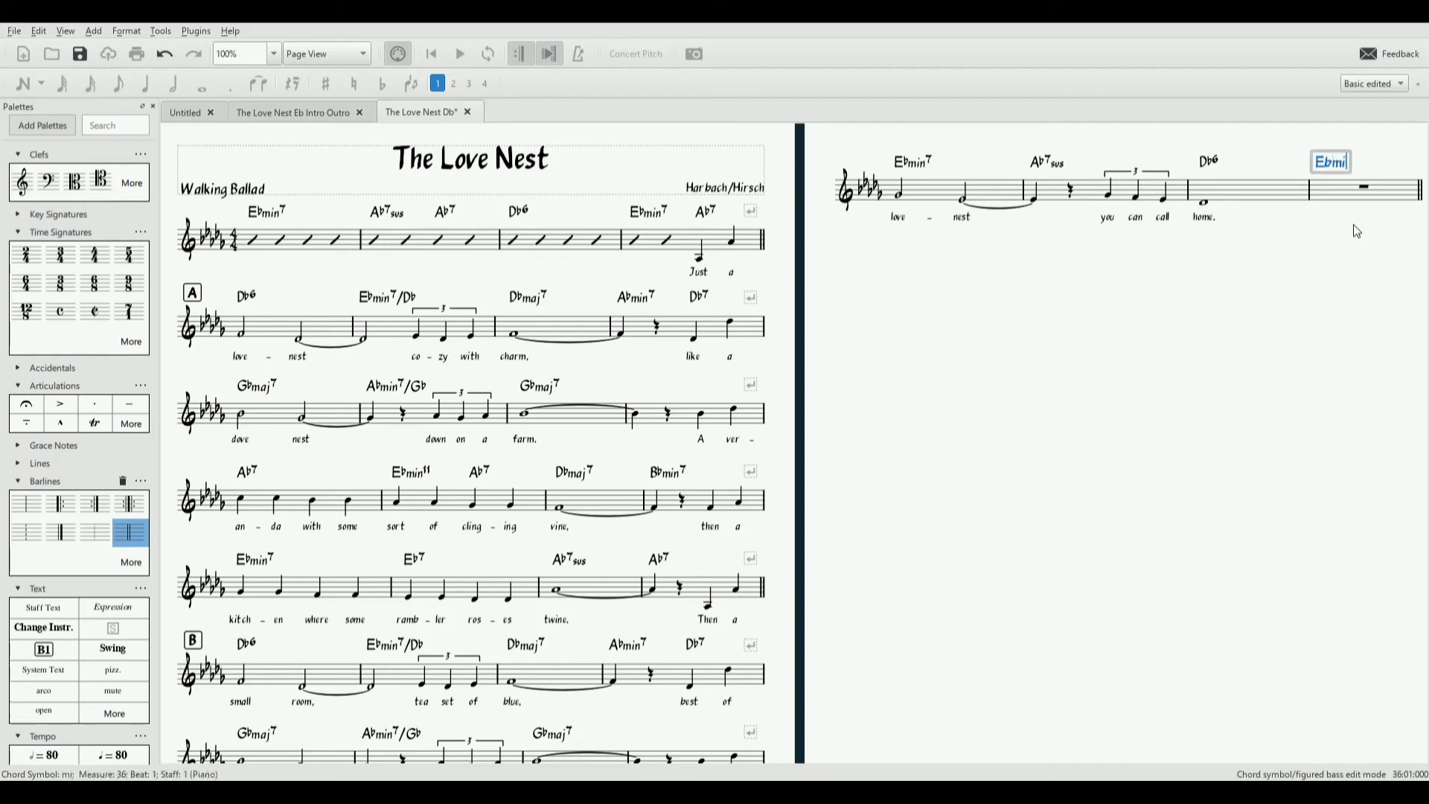
pyautogui.write('n7')
pyautogui.press('space')
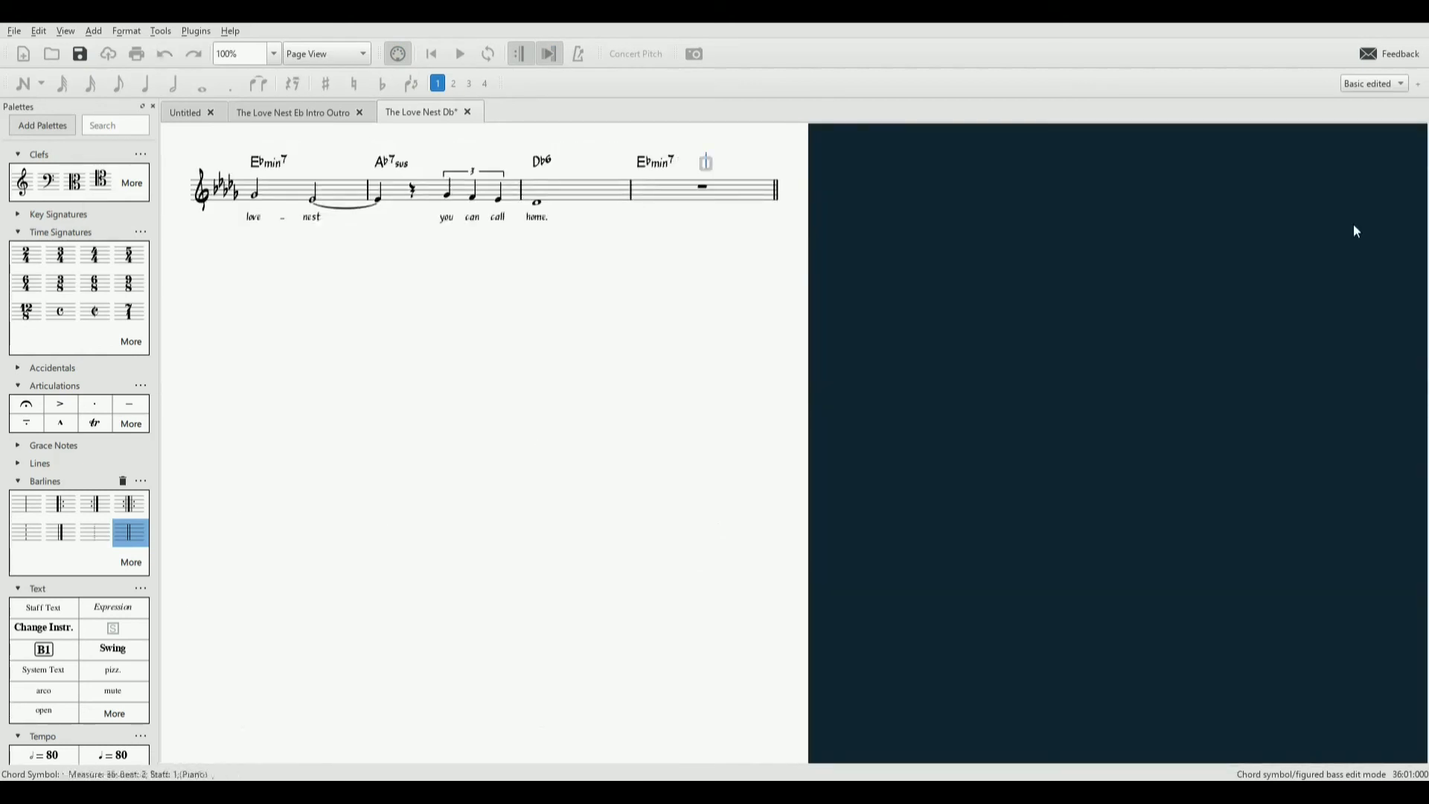
pyautogui.write('Ab7')
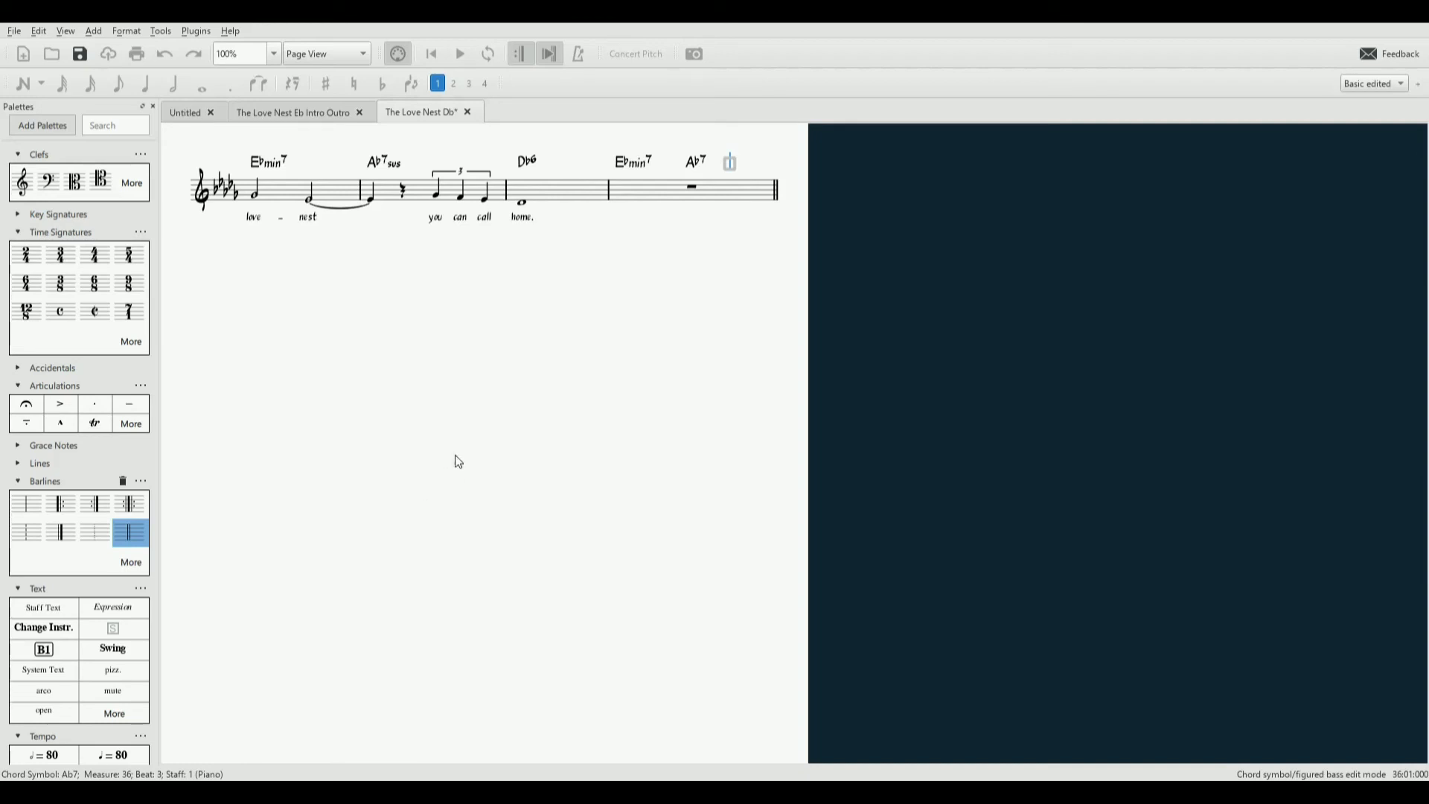
# Save the score as "The Love Nest Db Intro Outro Video Tutorial" and leave chord symbol entry
pyautogui.press('alt')
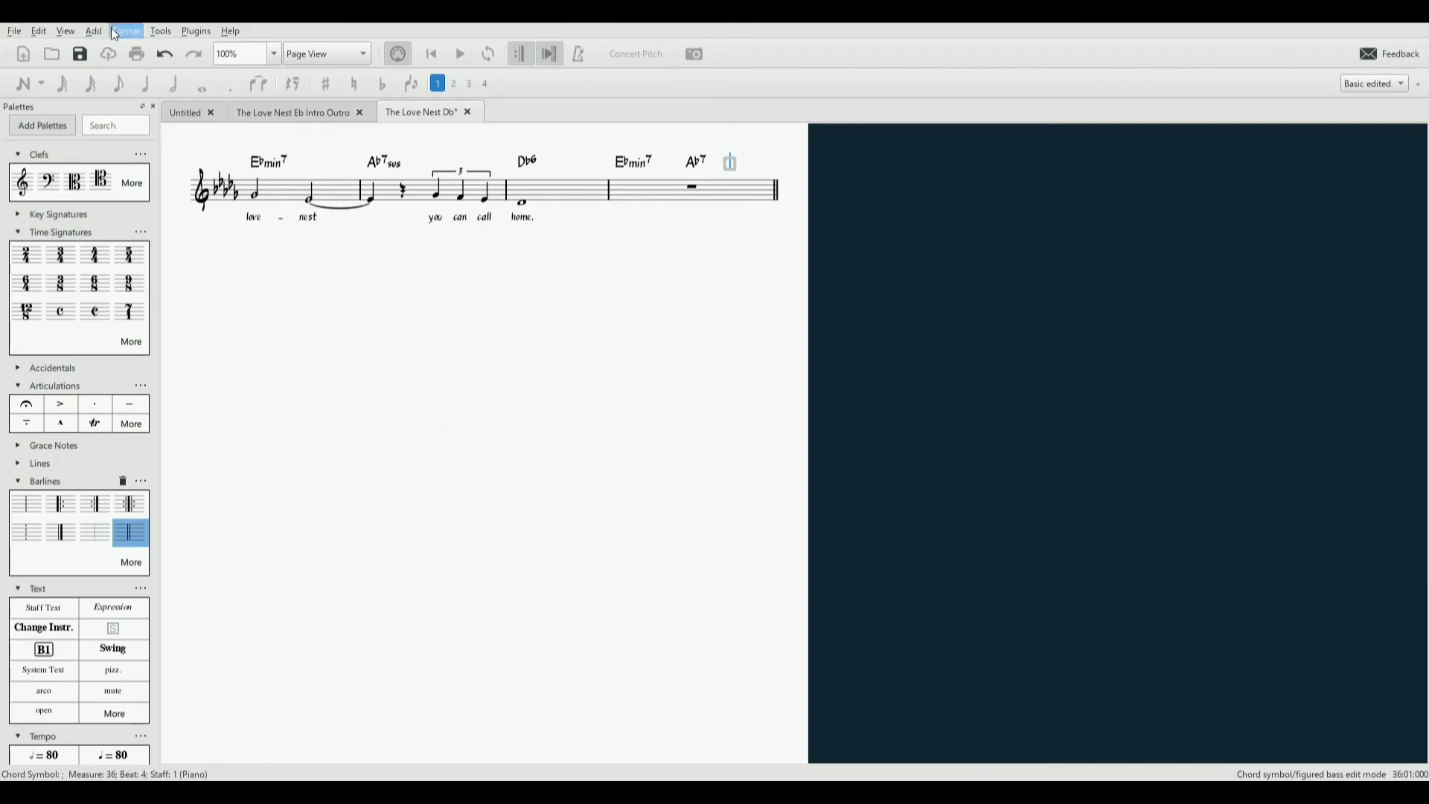
pyautogui.press('alt')
pyautogui.press('alt')
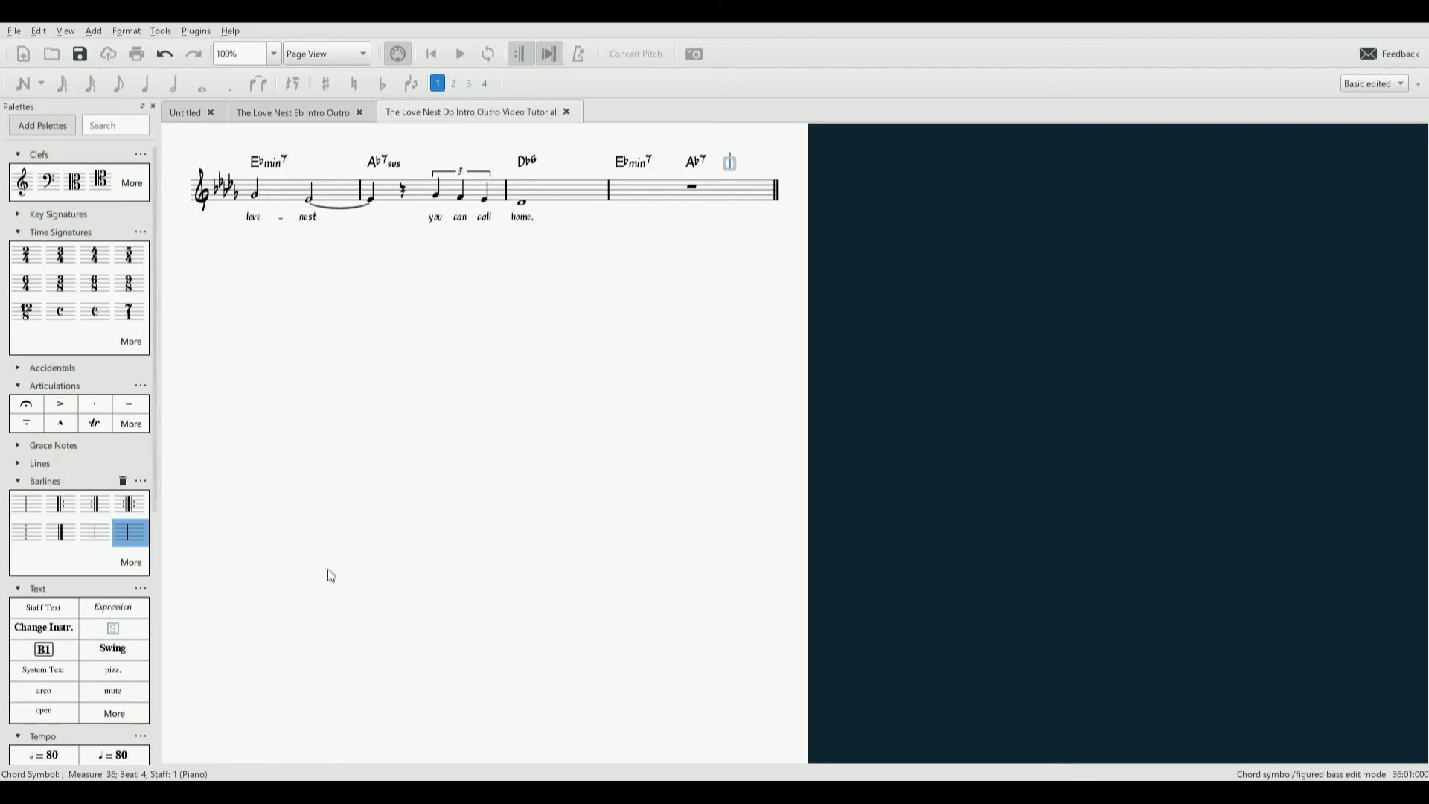
pyautogui.moveTo(291, 480); pyautogui.dragTo(816, 402)
pyautogui.moveTo(709, 491); pyautogui.dragTo(702, 498)
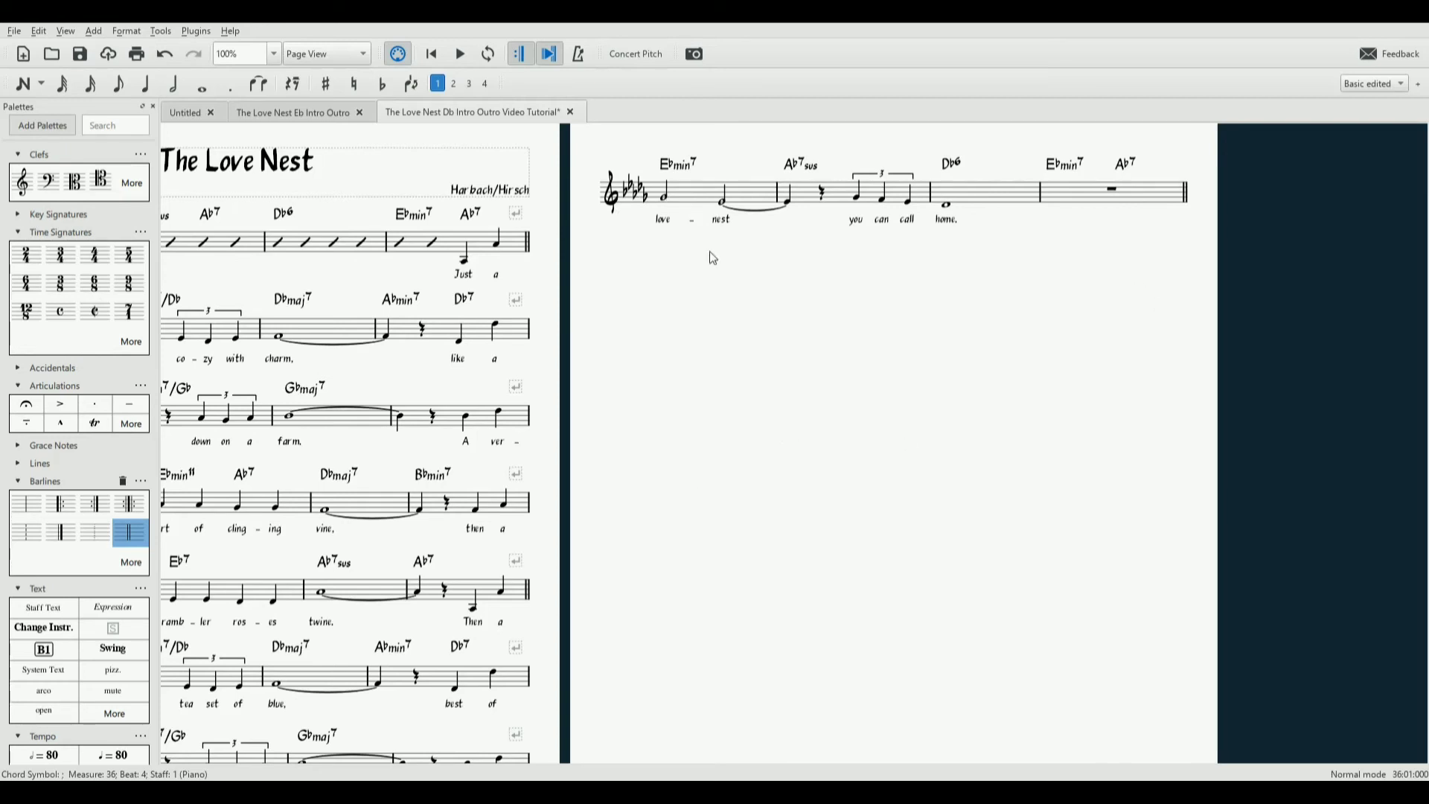
# Undo the last change to the Gbmaj7 chord symbol in measure 27 and clear the selection
pyautogui.click(1131, 186)
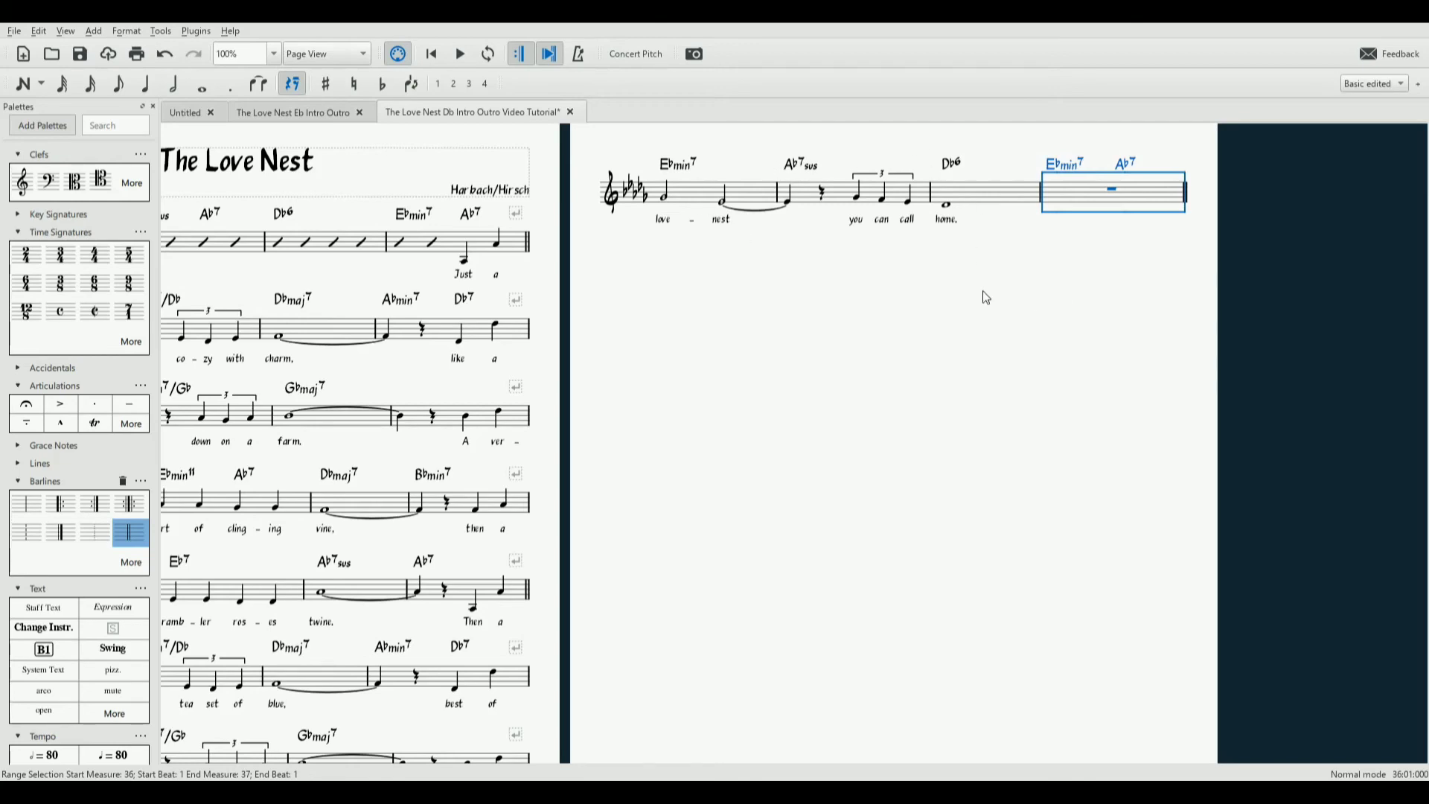
pyautogui.scroll(-5, 895, 507)
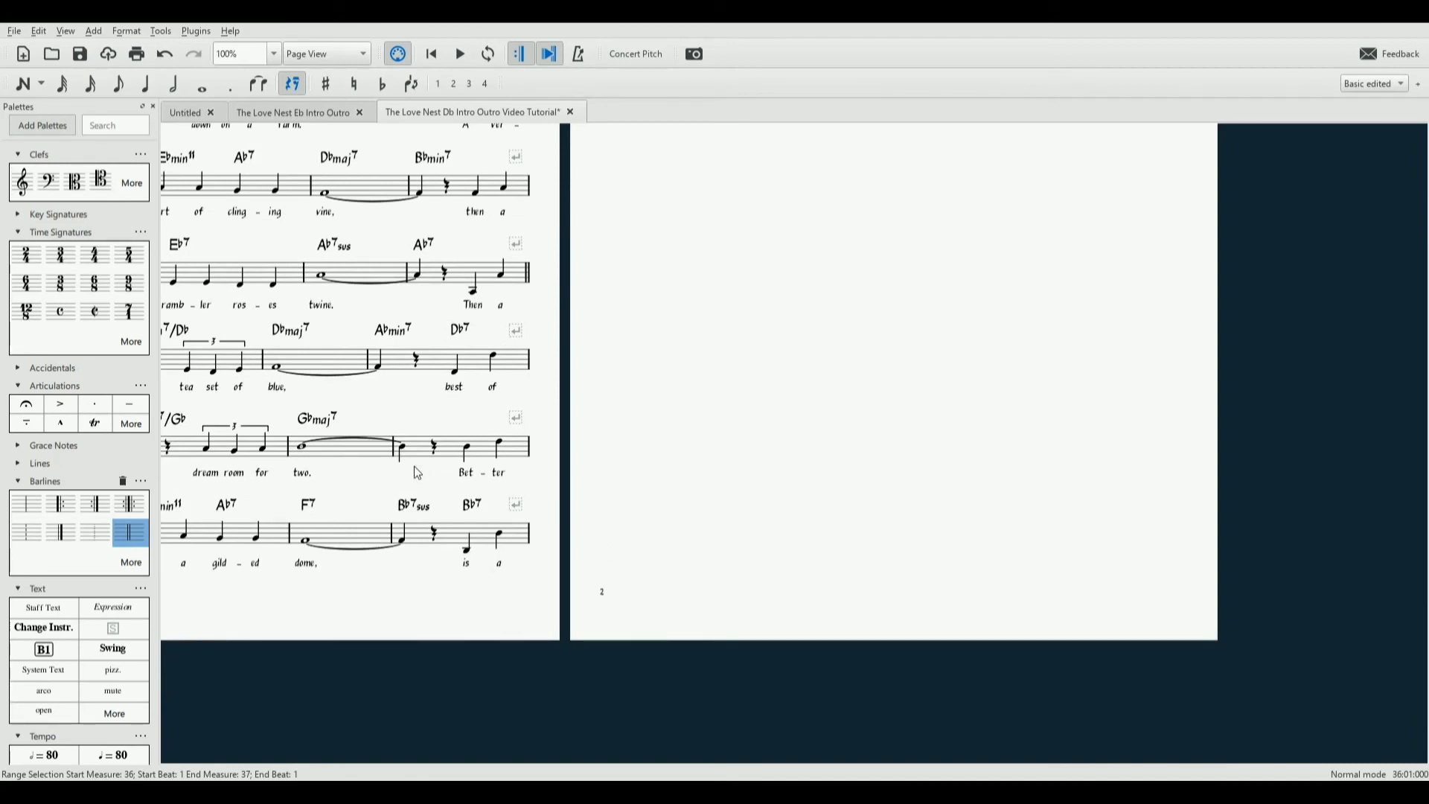
pyautogui.hotkey('ctrl', 'z')
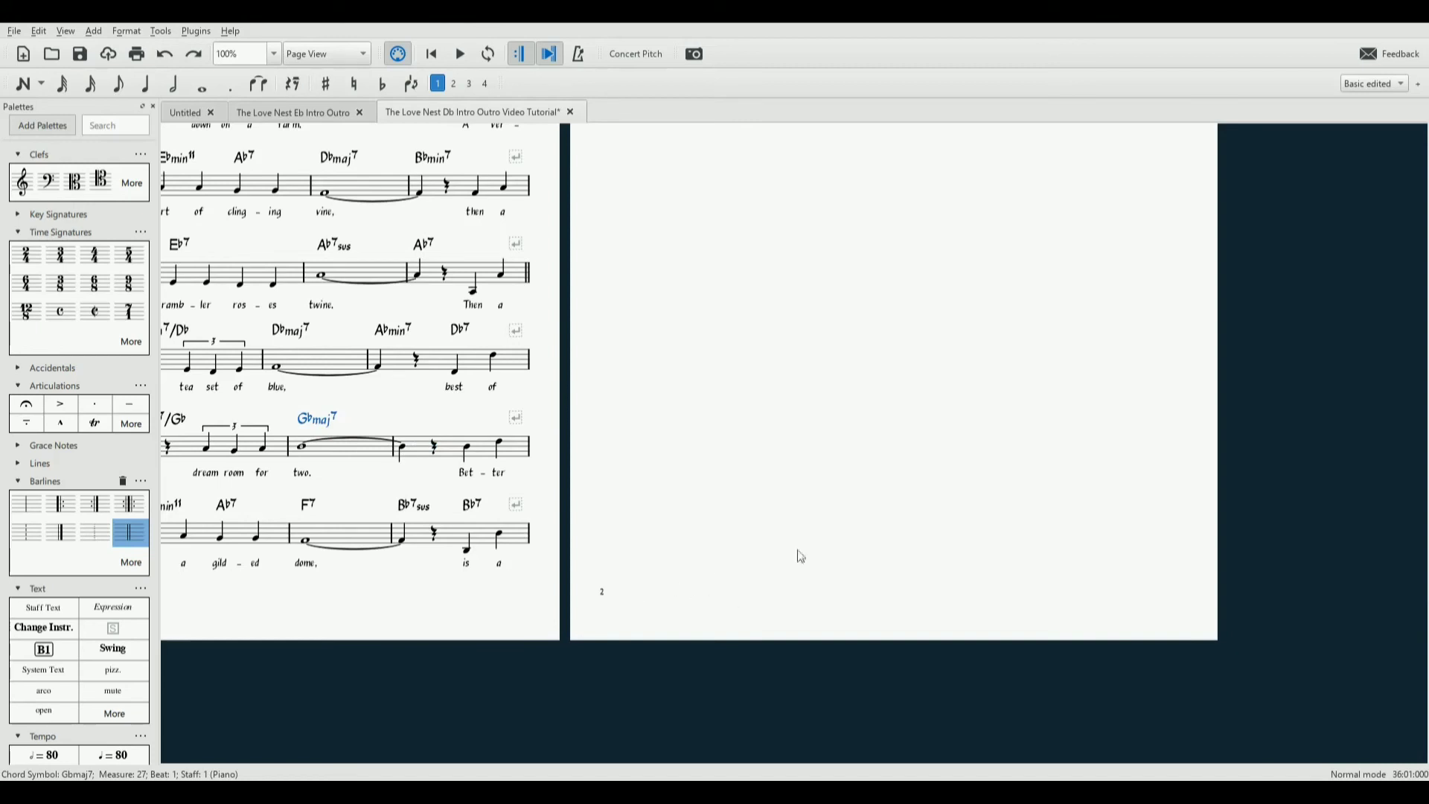
pyautogui.click(605, 596)
pyautogui.moveTo(367, 629); pyautogui.dragTo(723, 662)
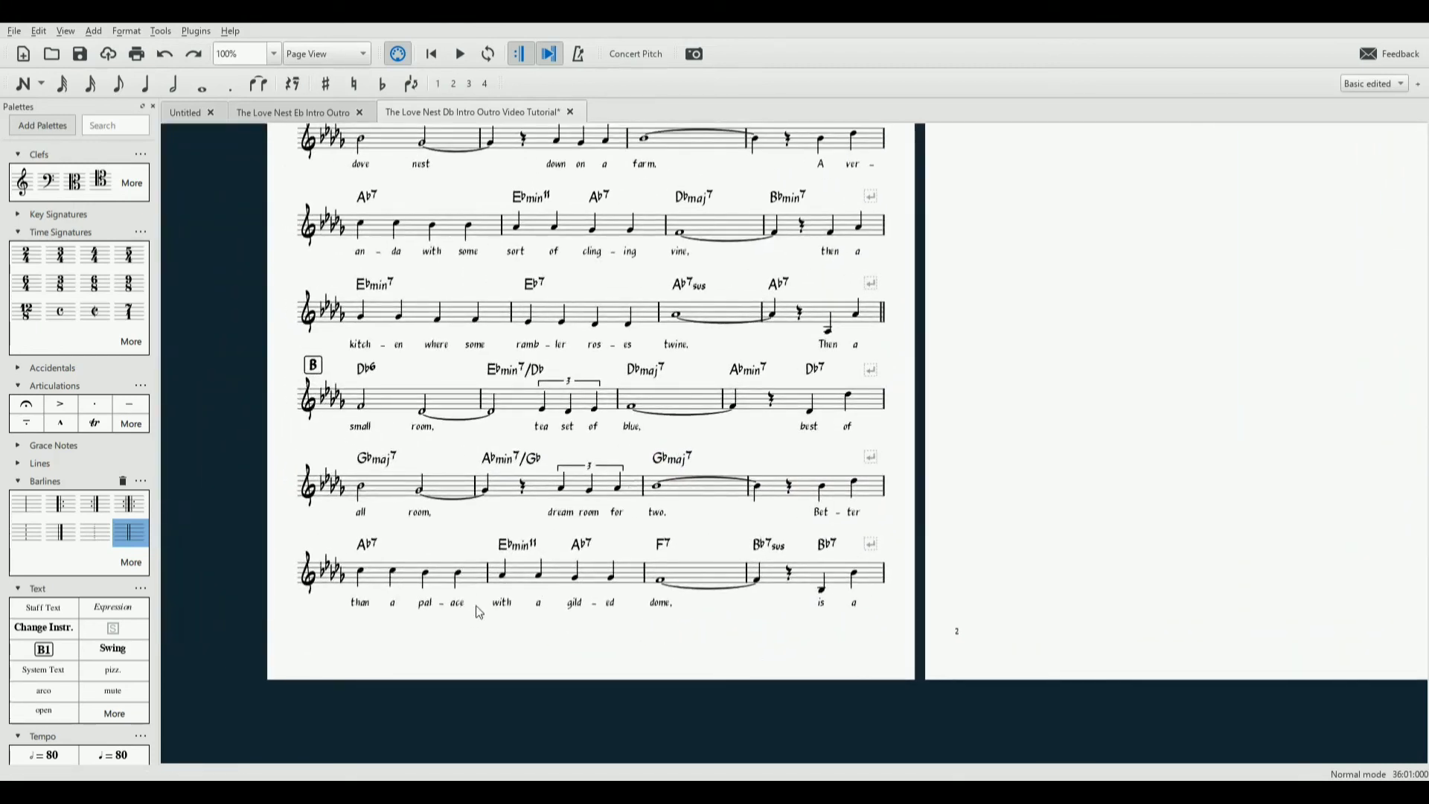
# Add nine empty measures after measure 36 at the end of the score
pyautogui.moveTo(1141, 573); pyautogui.dragTo(672, 802)
pyautogui.moveTo(903, 258); pyautogui.dragTo(858, 287)
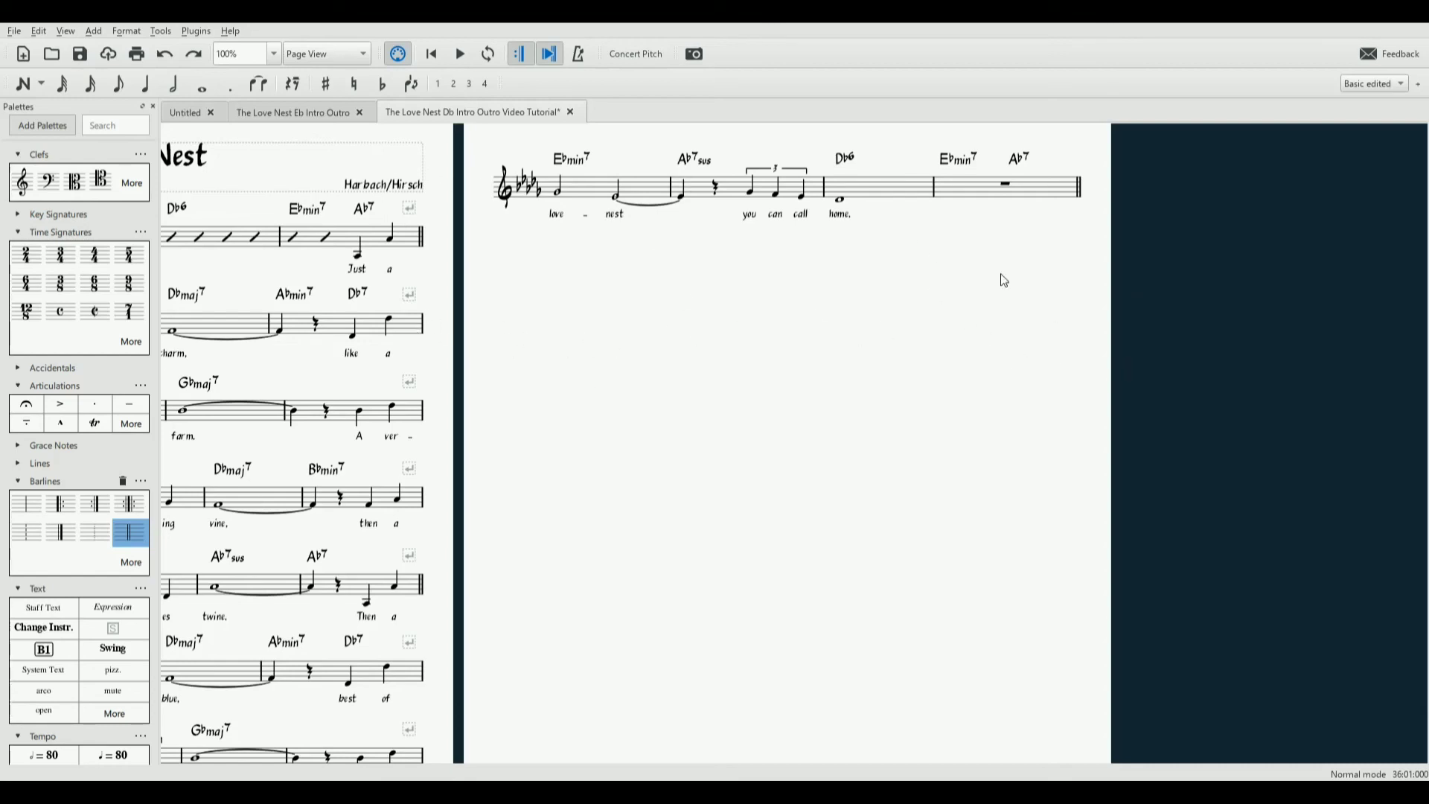
pyautogui.click(1038, 194)
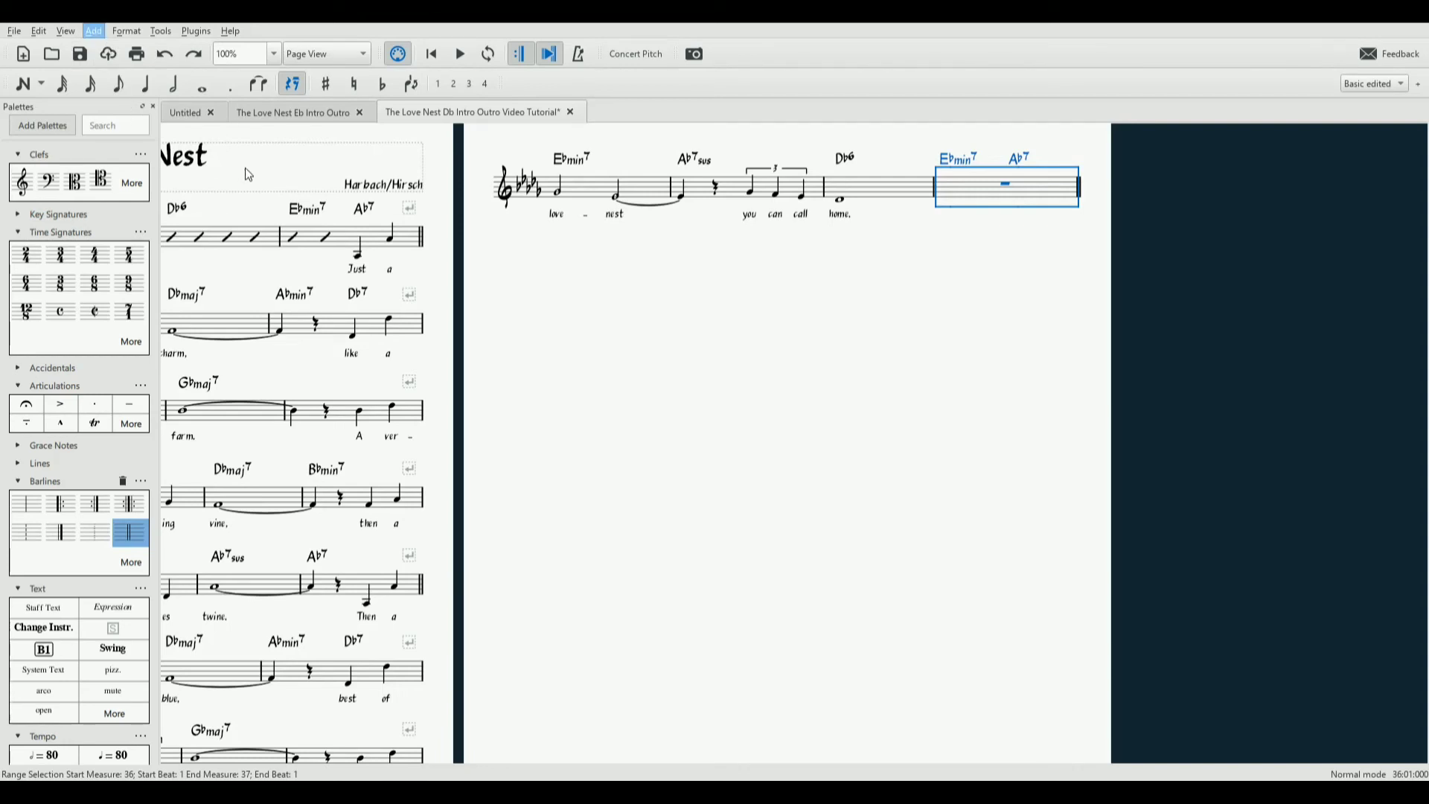
pyautogui.click(262, 158)
pyautogui.click(807, 426)
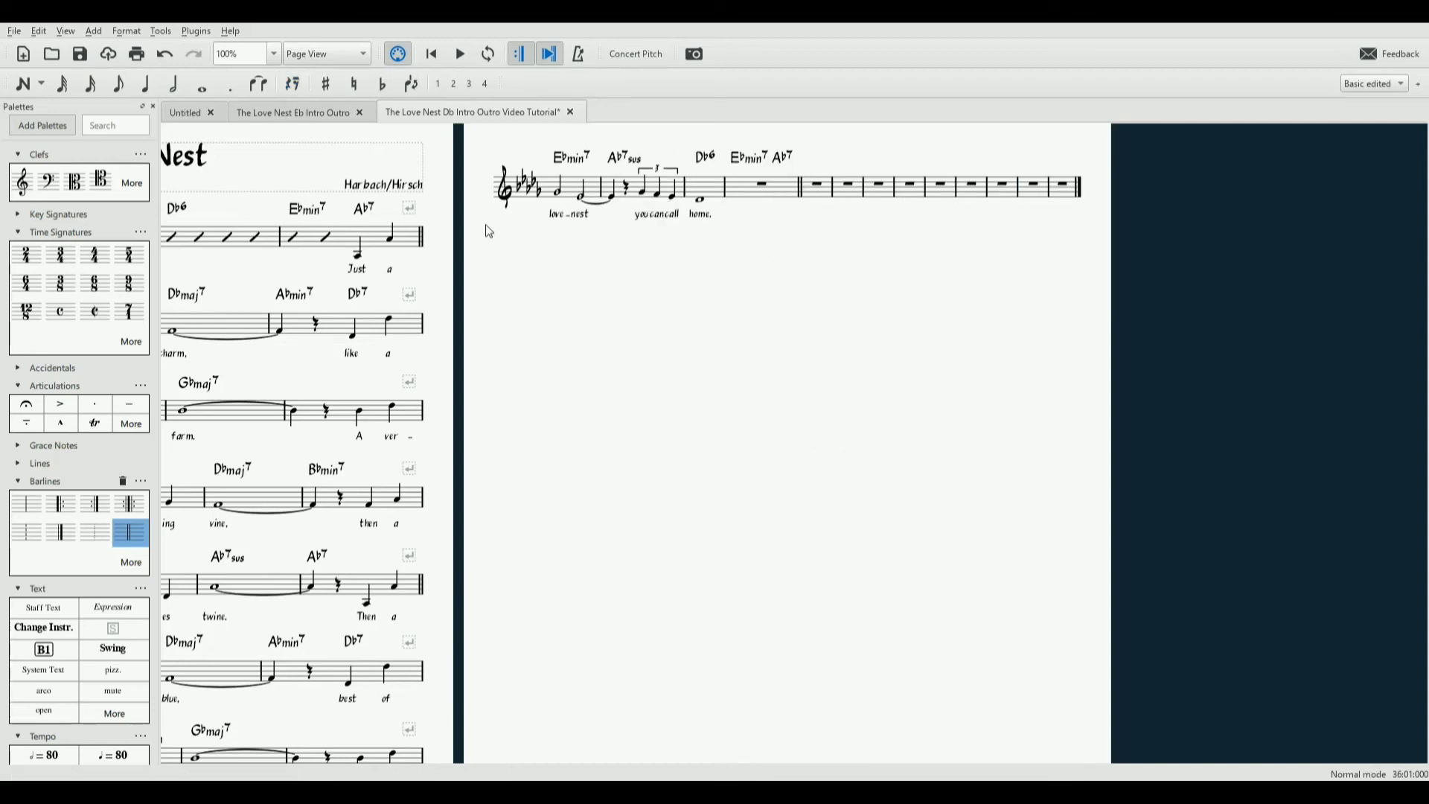
# Add system breaks after measures 36 and 40 and clear the selection
pyautogui.click(787, 197)
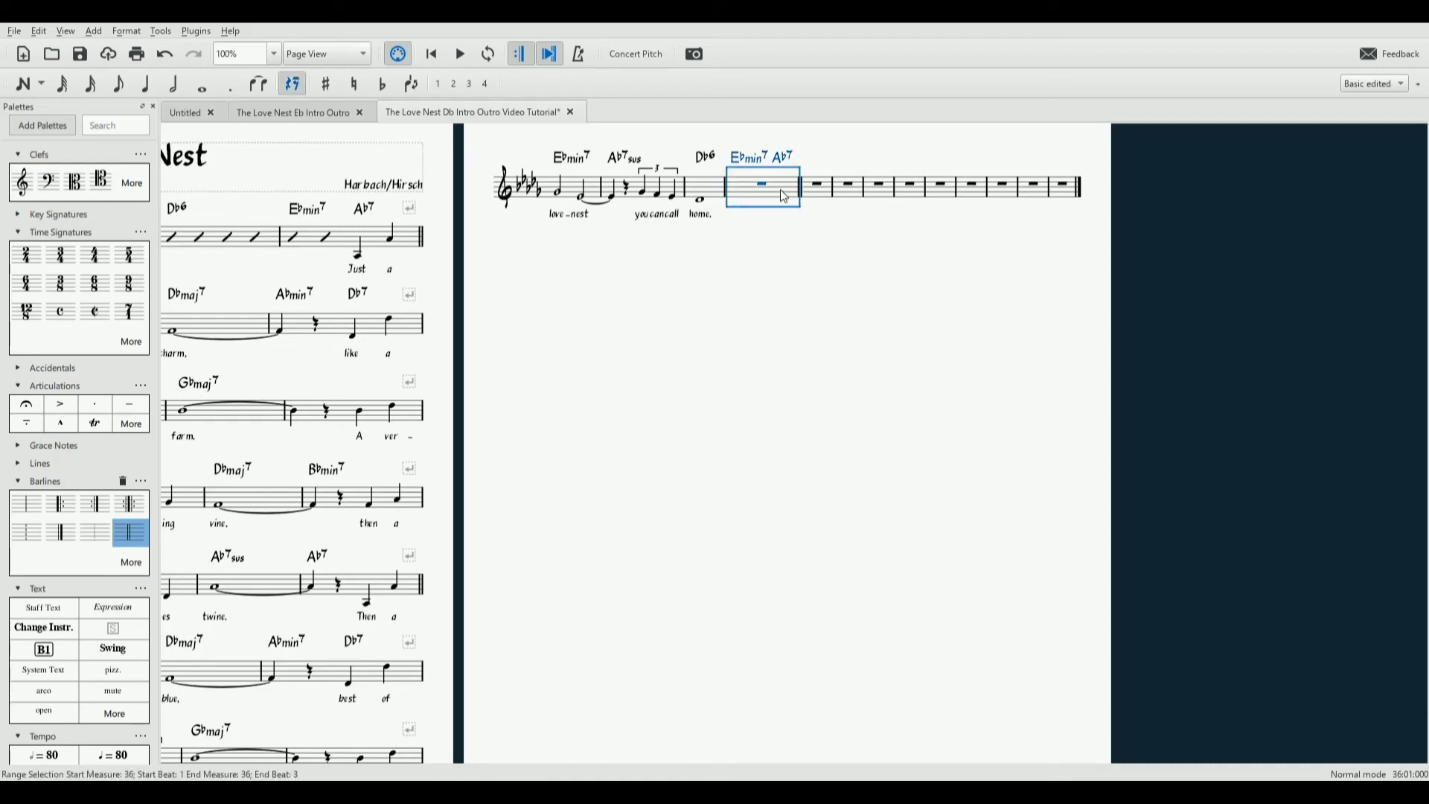
pyautogui.press('Return')
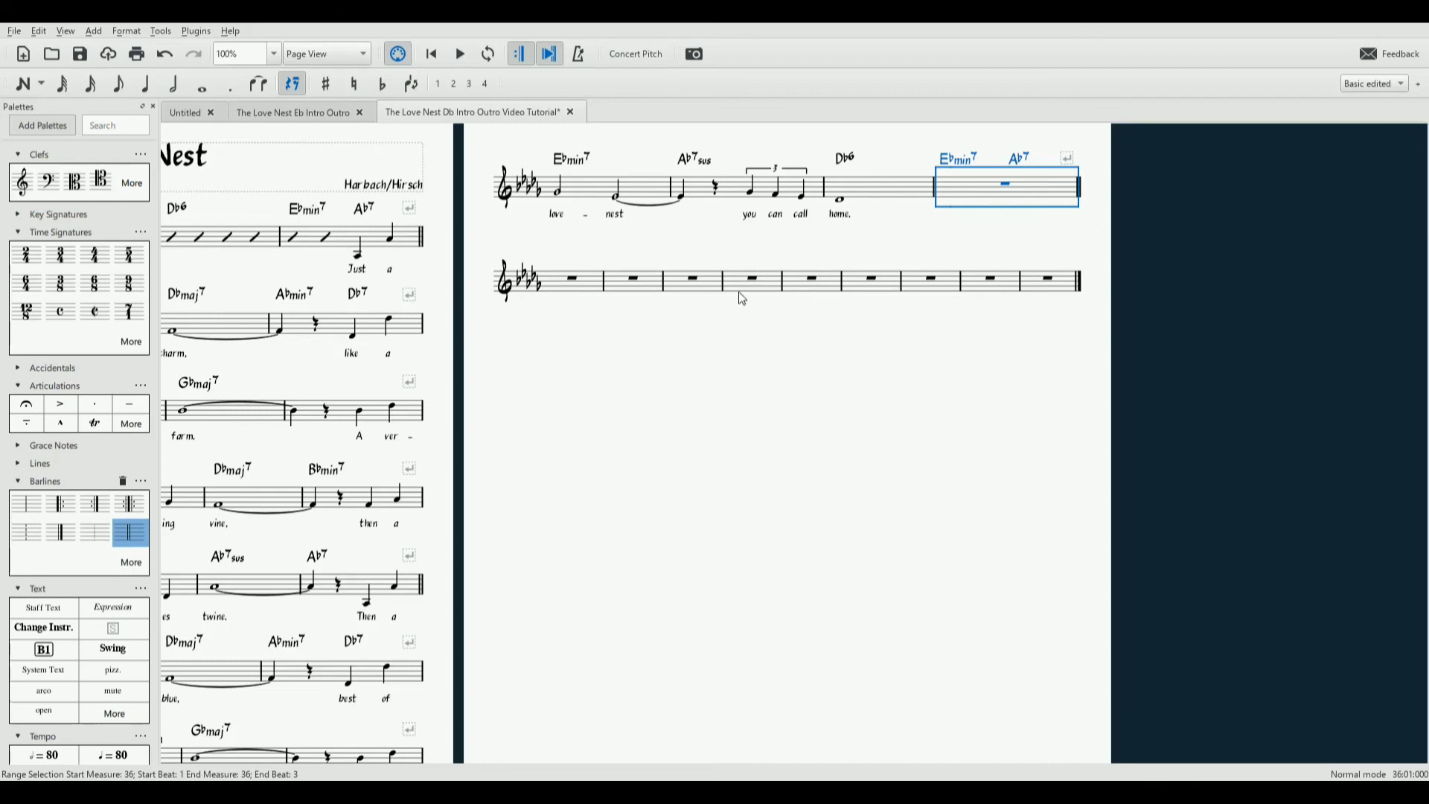
pyautogui.click(768, 291)
pyautogui.press('Return')
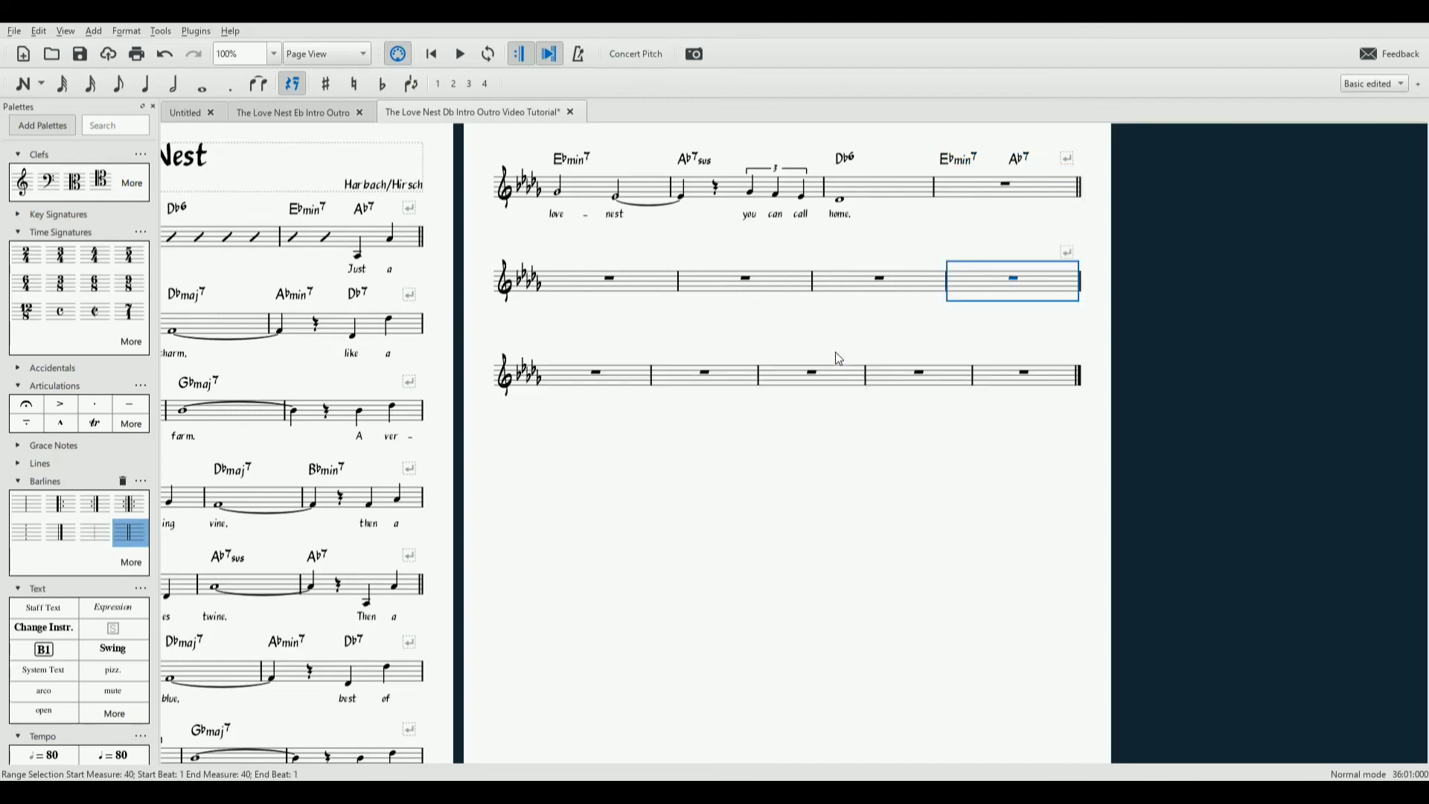
pyautogui.press('Escape')
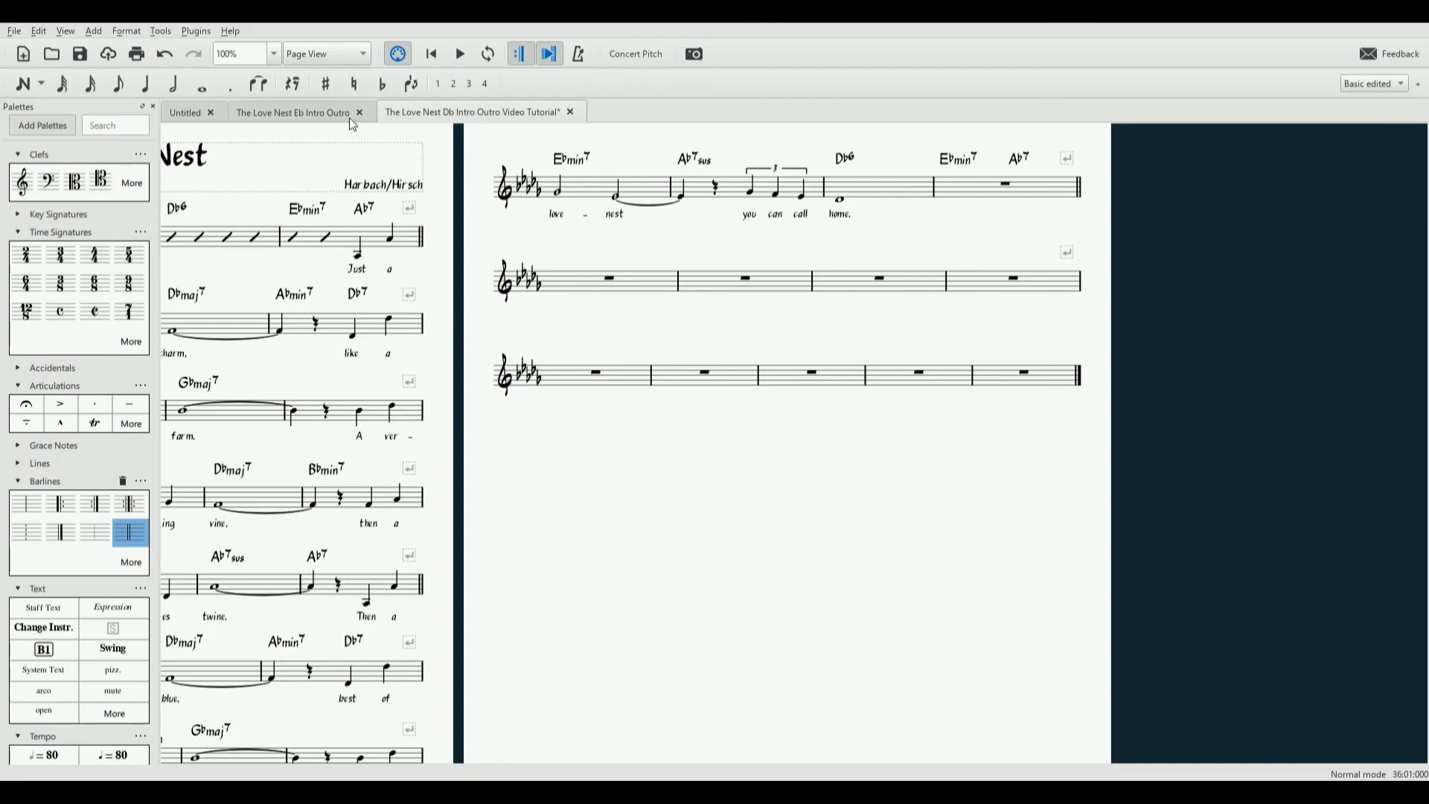
# Copy measures 33 to 36 with their chords and lyrics, and paste them at measure 37 and again at measure 41
pyautogui.click(579, 195)
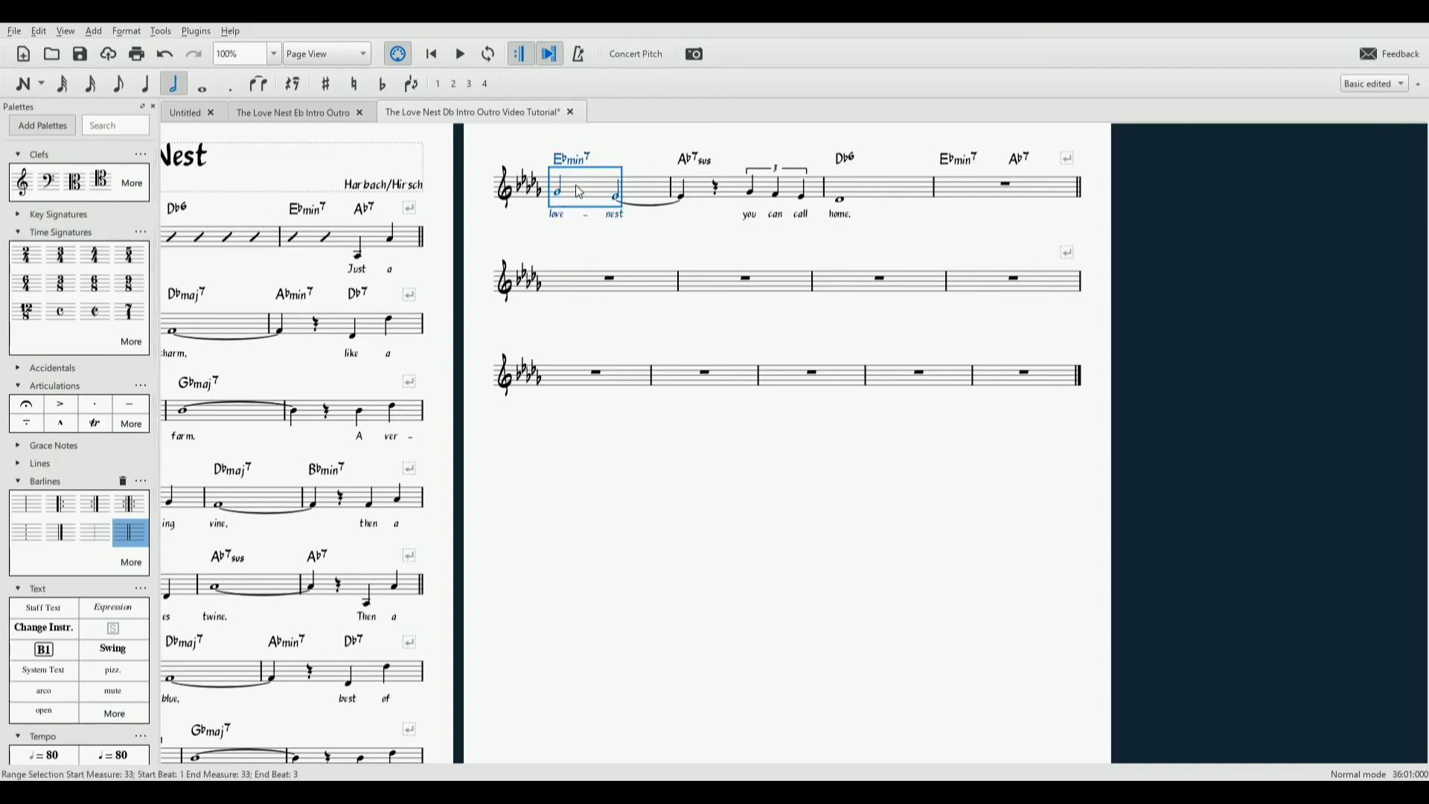
pyautogui.keyDown('shift'); pyautogui.click(1012, 190); pyautogui.keyUp('shift')
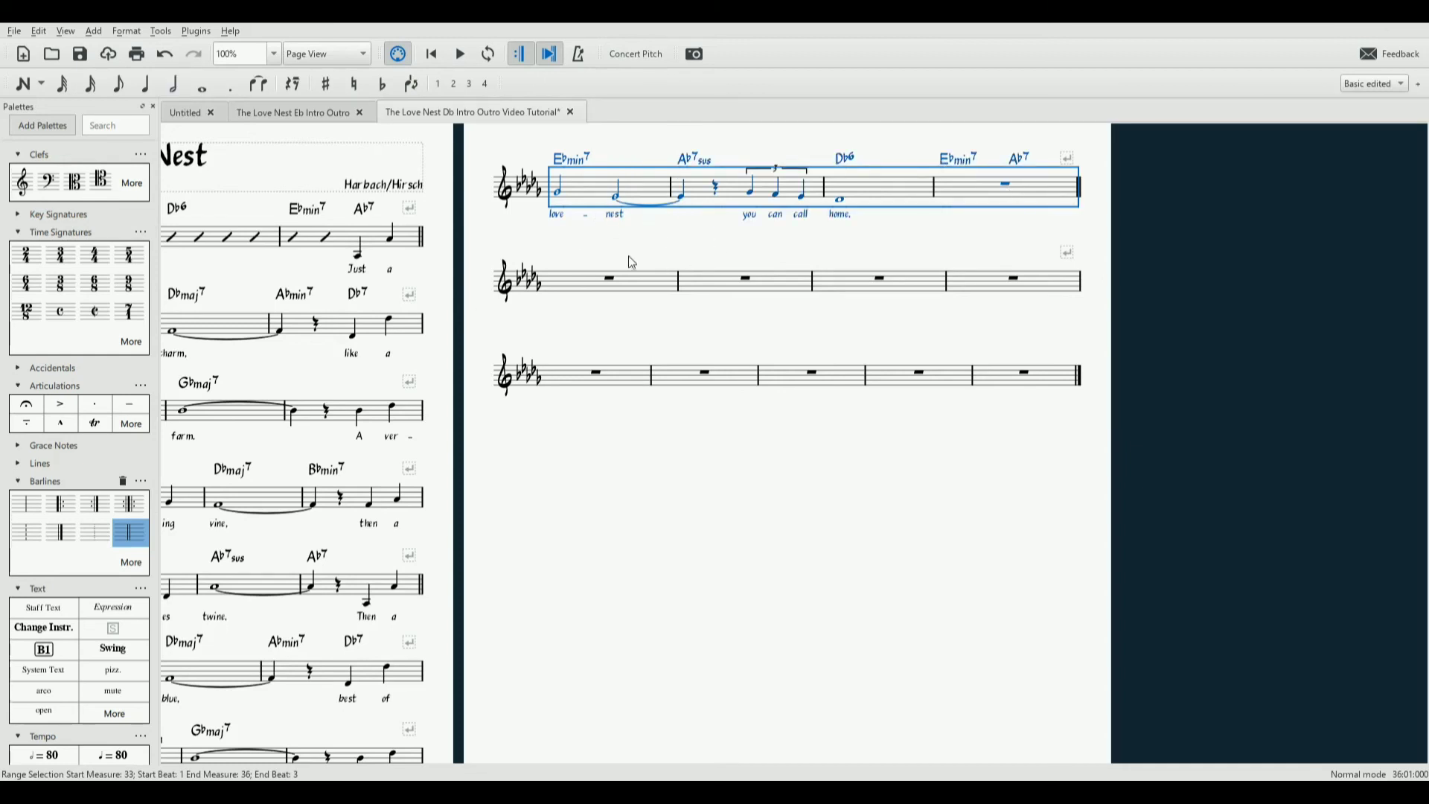
pyautogui.hotkey('ctrl', 'c')
pyautogui.click(604, 284)
pyautogui.click(565, 283)
pyautogui.hotkey('ctrl', 'v')
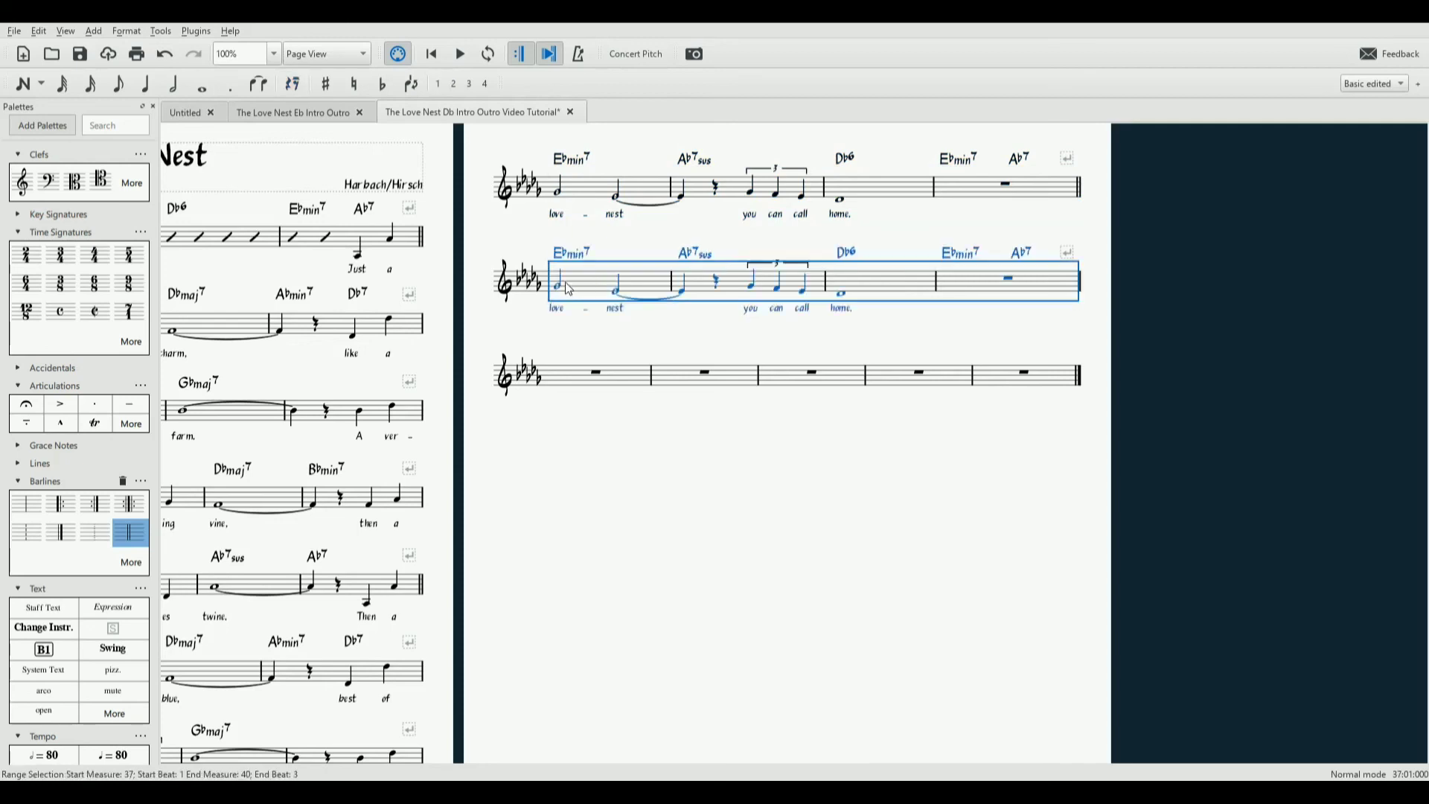
pyautogui.click(631, 382)
pyautogui.hotkey('ctrl', 'v')
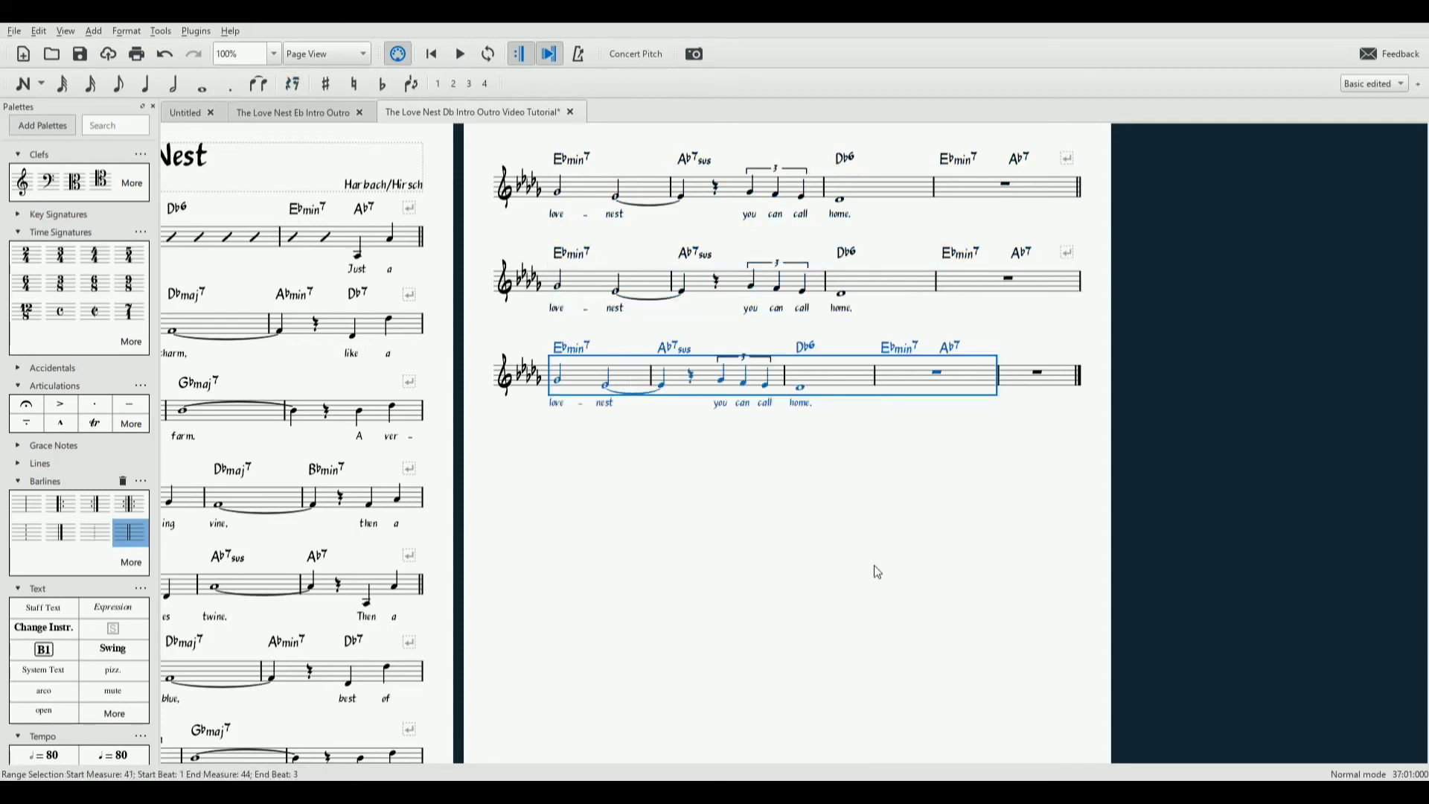
pyautogui.click(893, 368)
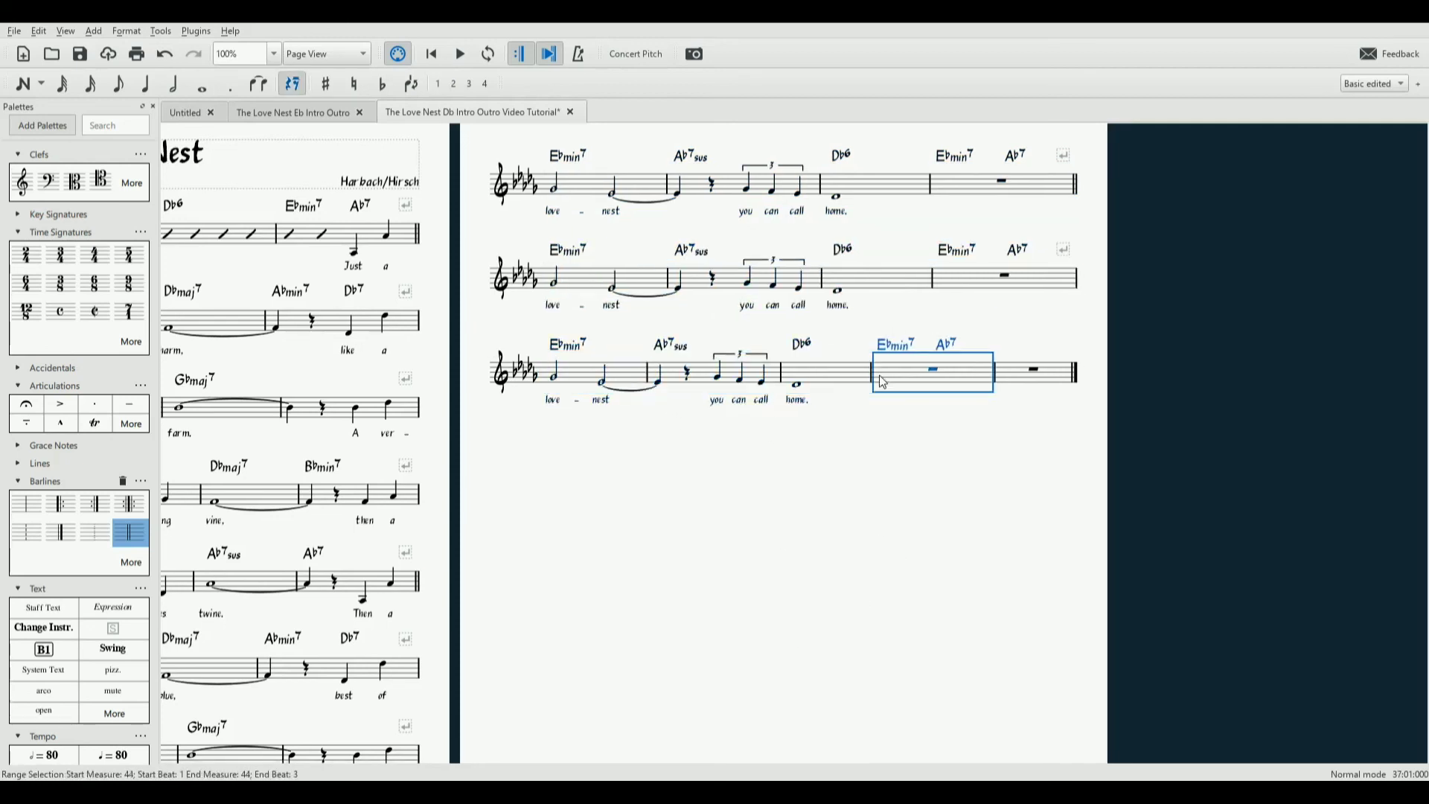
pyautogui.click(778, 555)
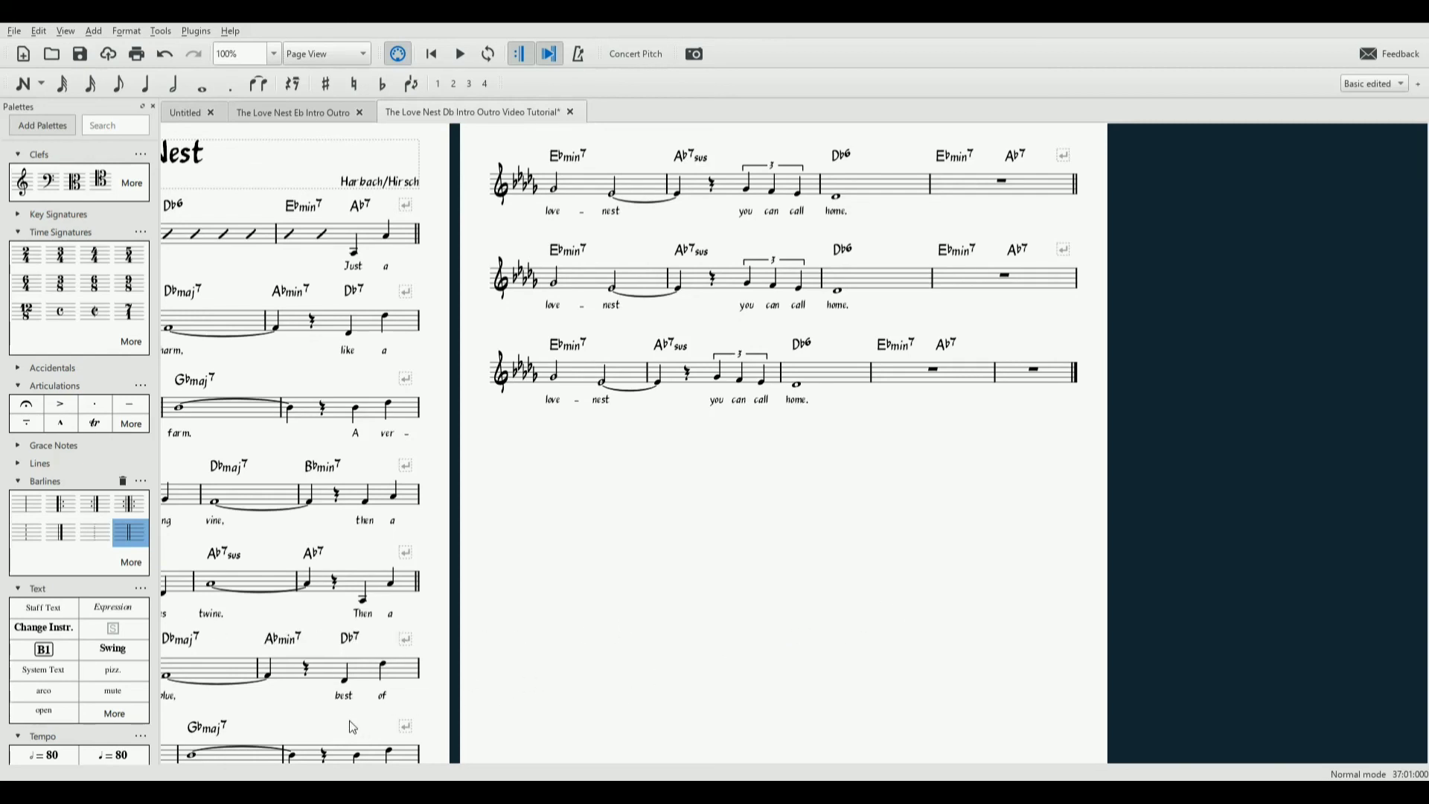
# Add a "To Coda" rehearsal mark on beat 4 of measure 32, placed just after the Bb7 chord, and save the score
pyautogui.moveTo(353, 726); pyautogui.dragTo(641, 369)
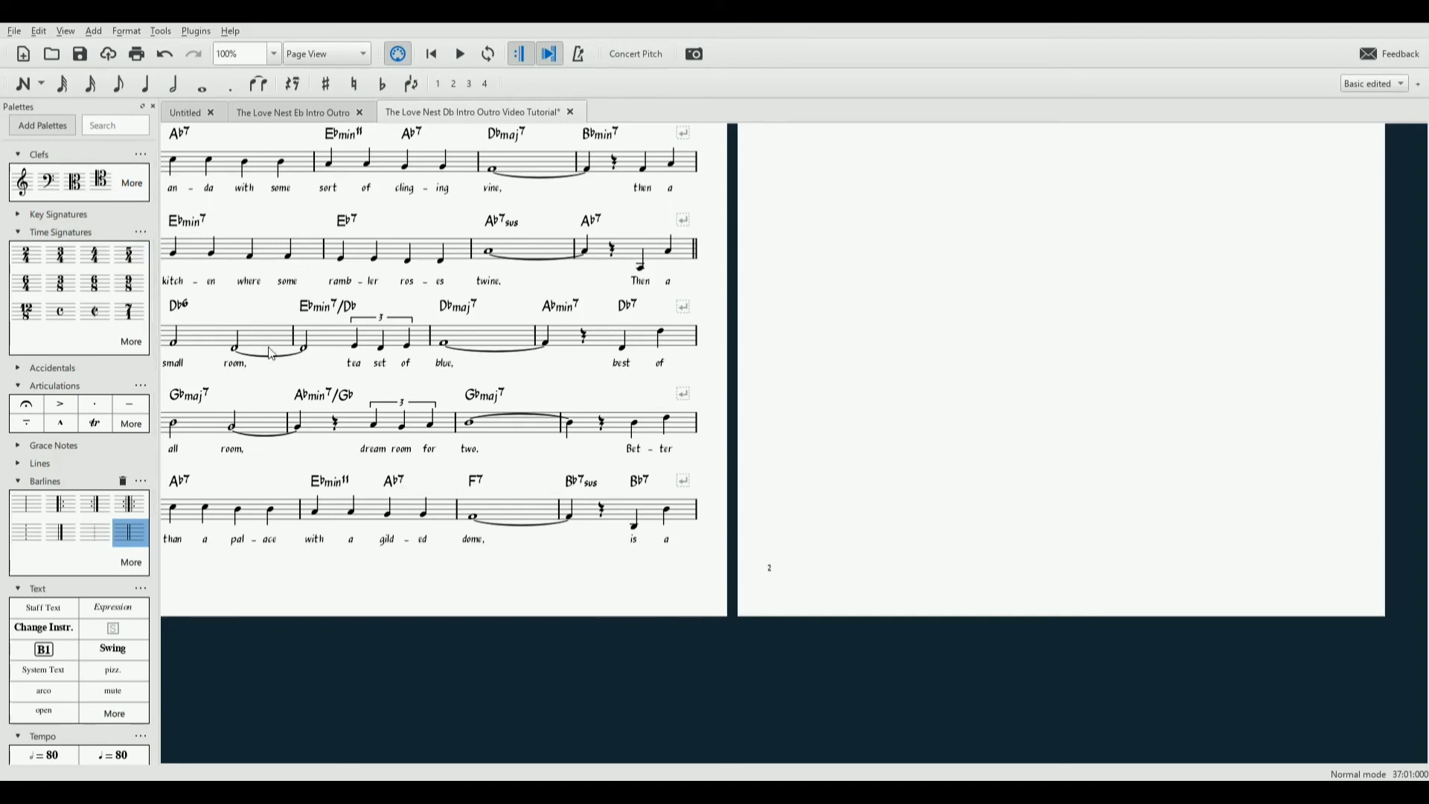
pyautogui.click(668, 512)
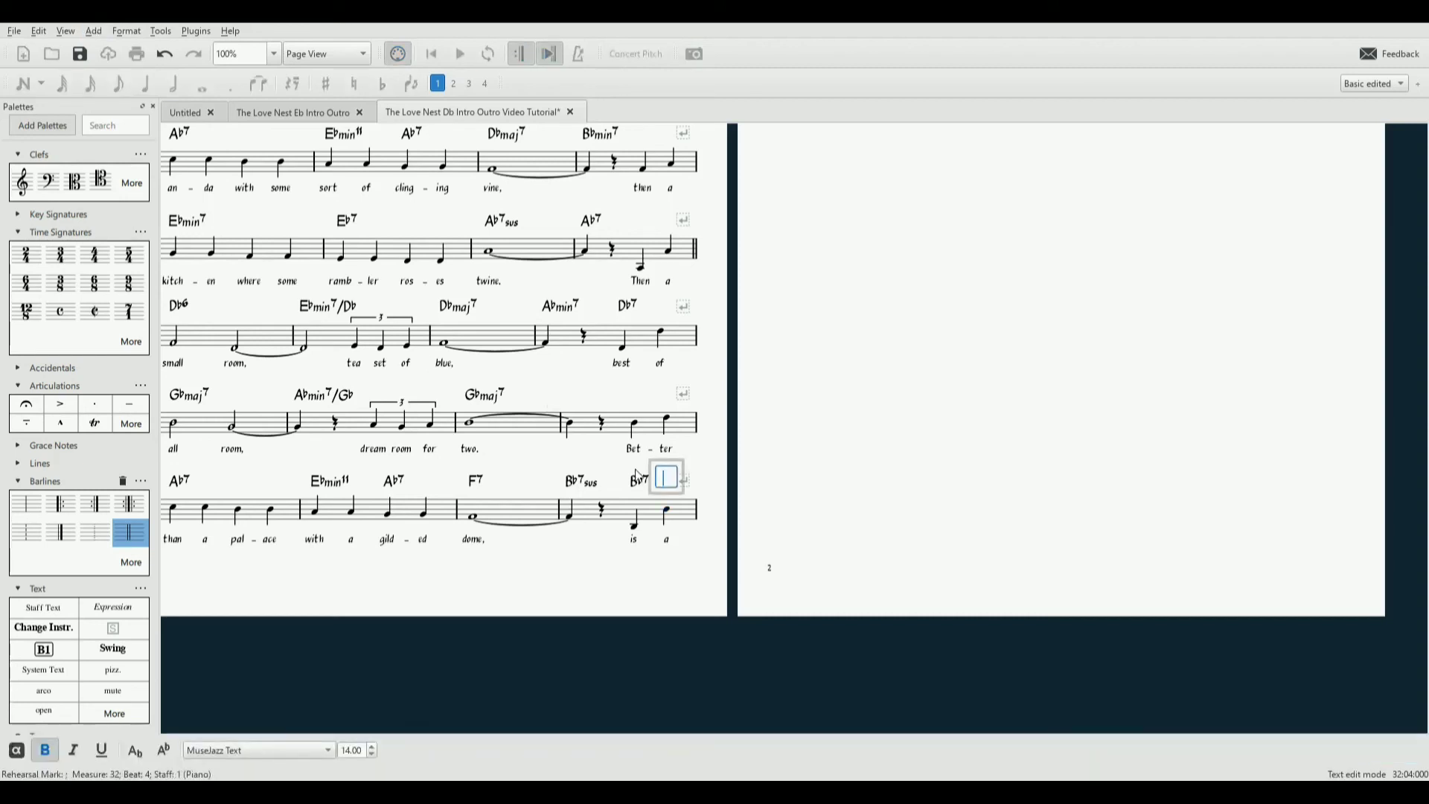
pyautogui.write('To Coda')
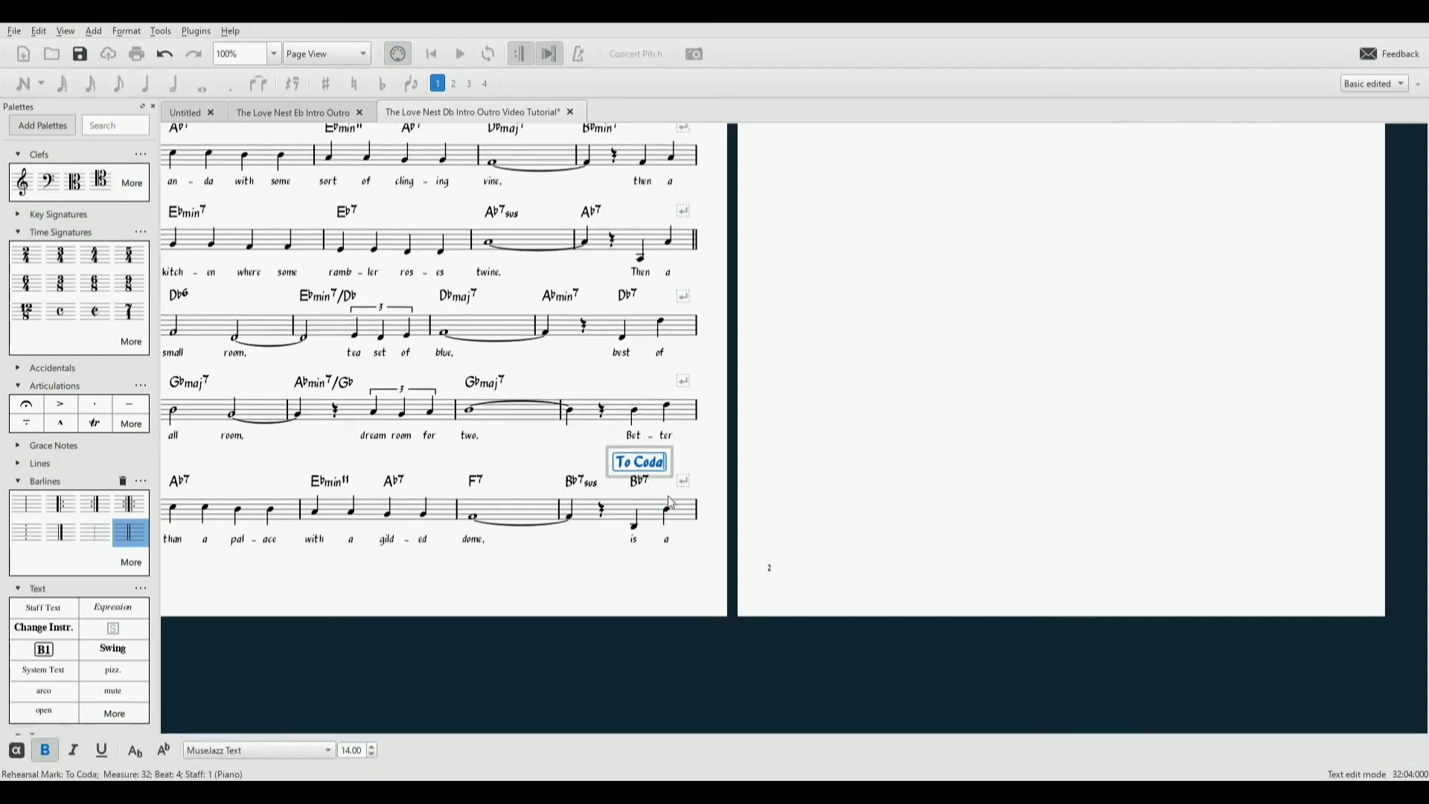
pyautogui.press('Escape')
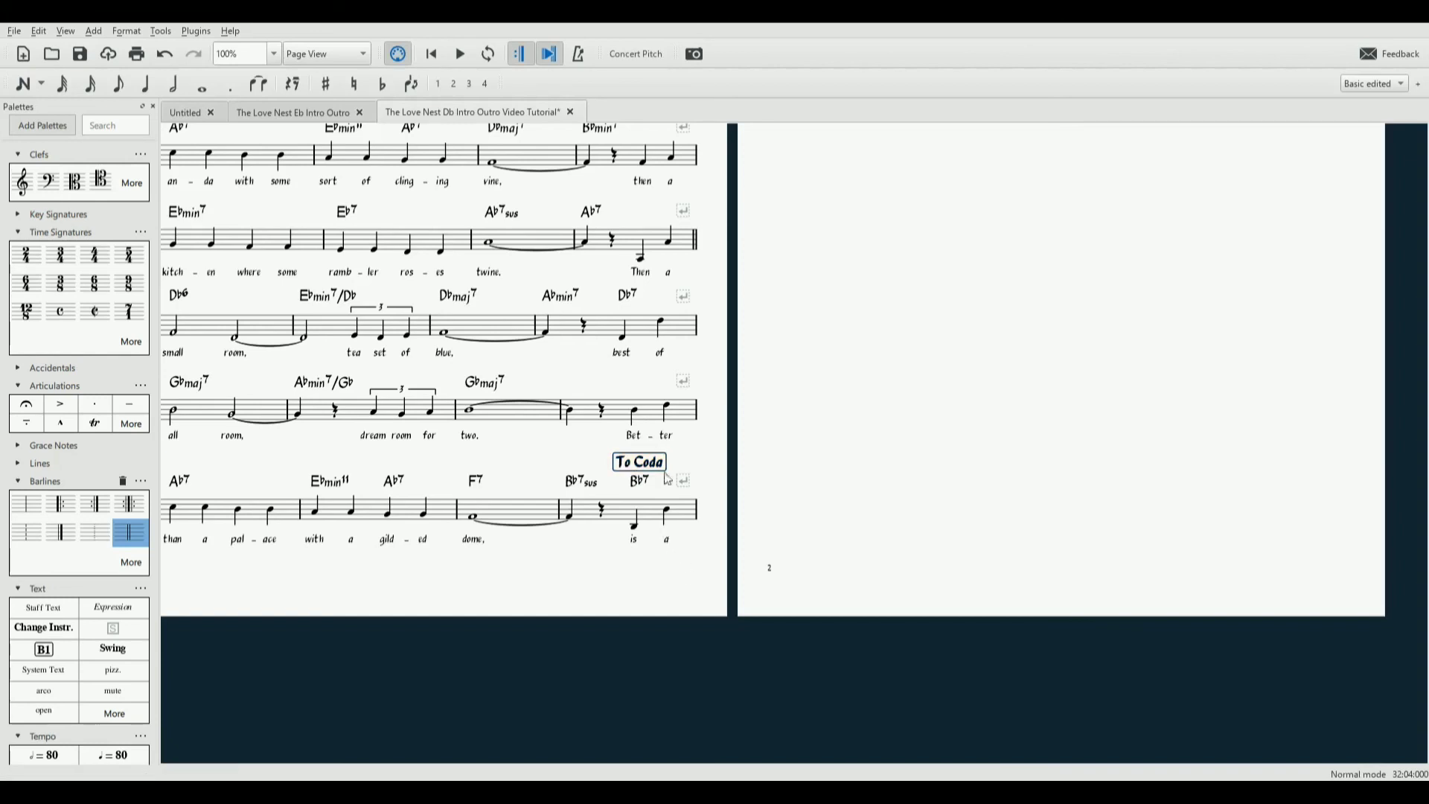
pyautogui.moveTo(648, 469); pyautogui.dragTo(695, 481)
pyautogui.press('Escape')
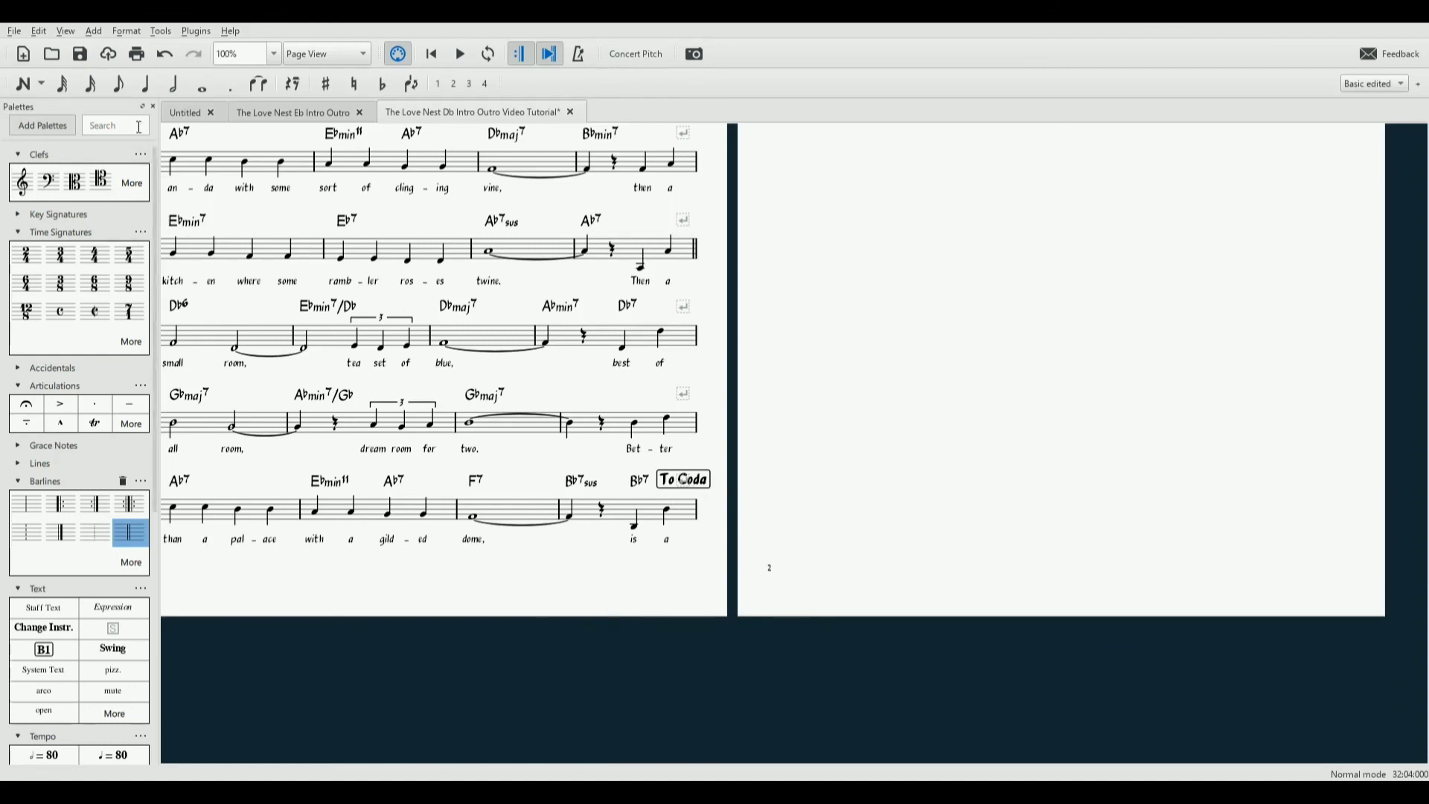
pyautogui.hotkey('ctrl', 's')
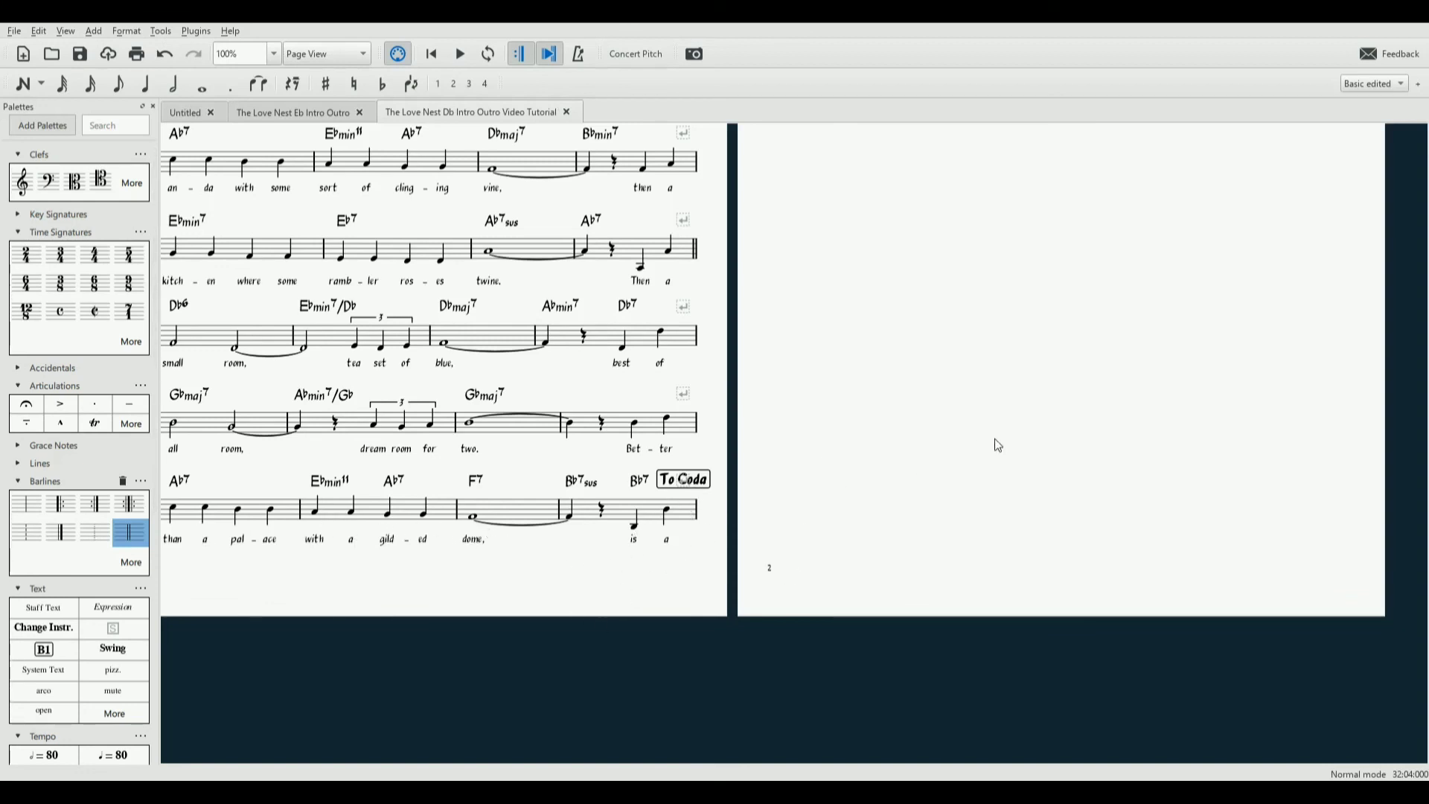
# Add a "Coda" rehearsal mark at the start of measure 37
pyautogui.moveTo(1012, 427); pyautogui.dragTo(671, 563)
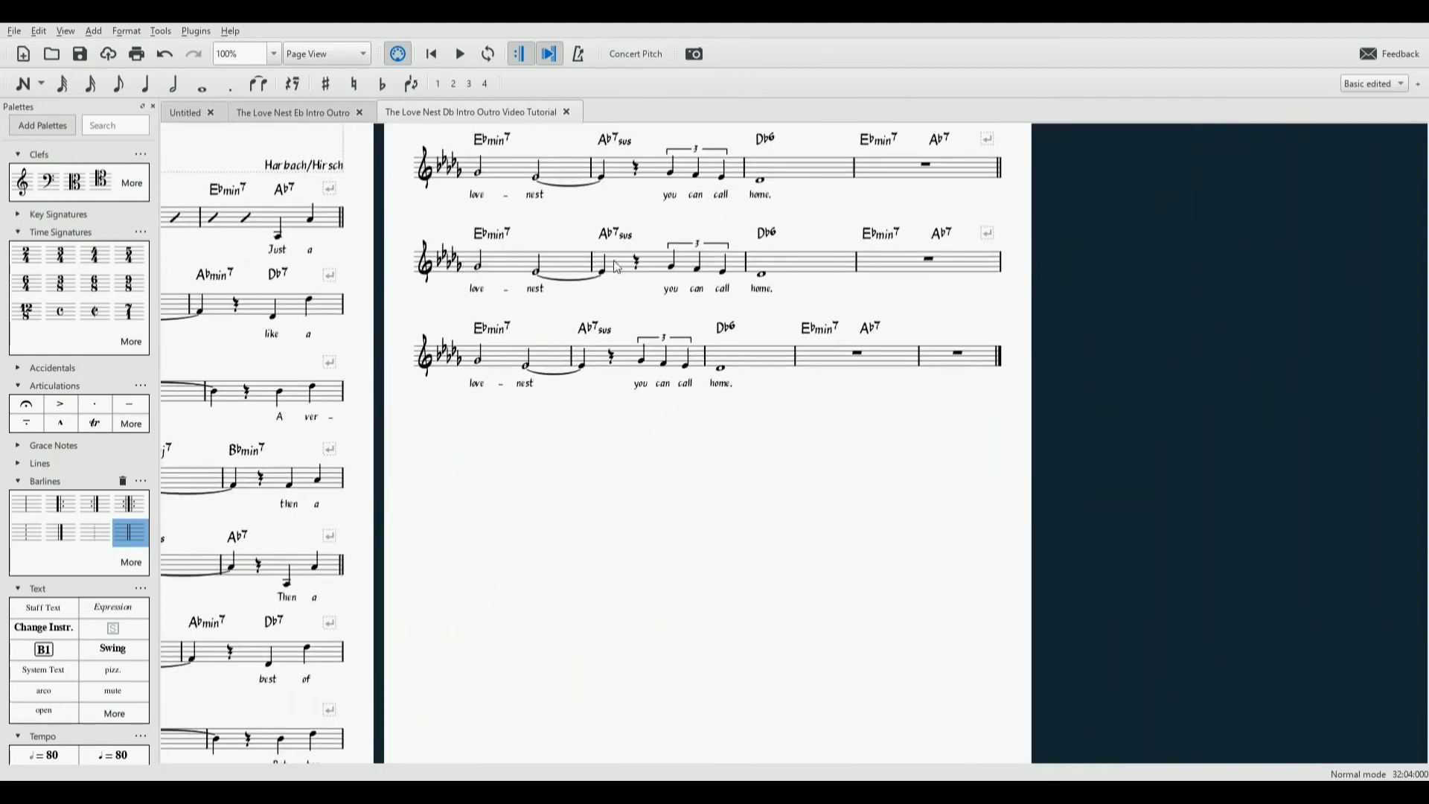
pyautogui.click(503, 266)
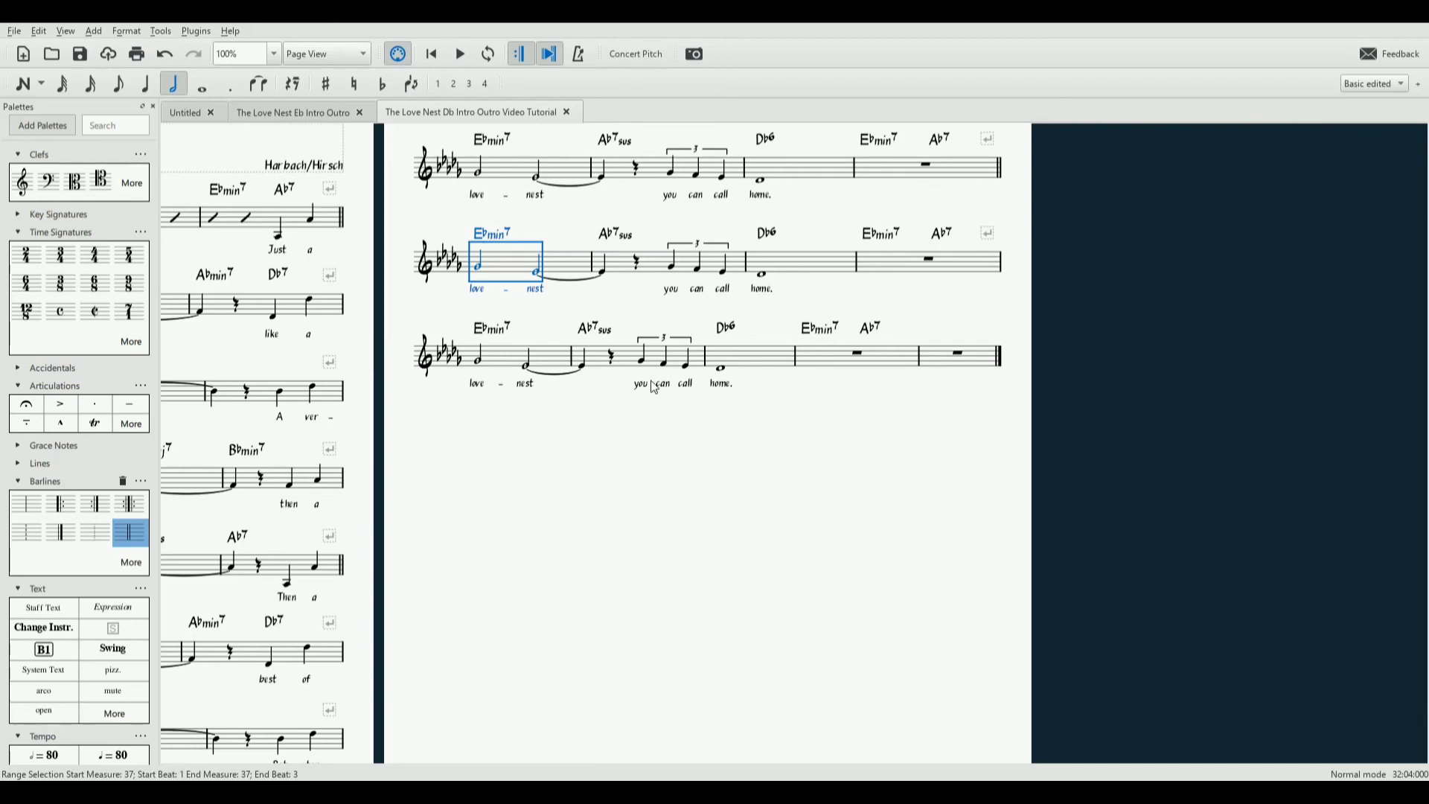
pyautogui.click(476, 264)
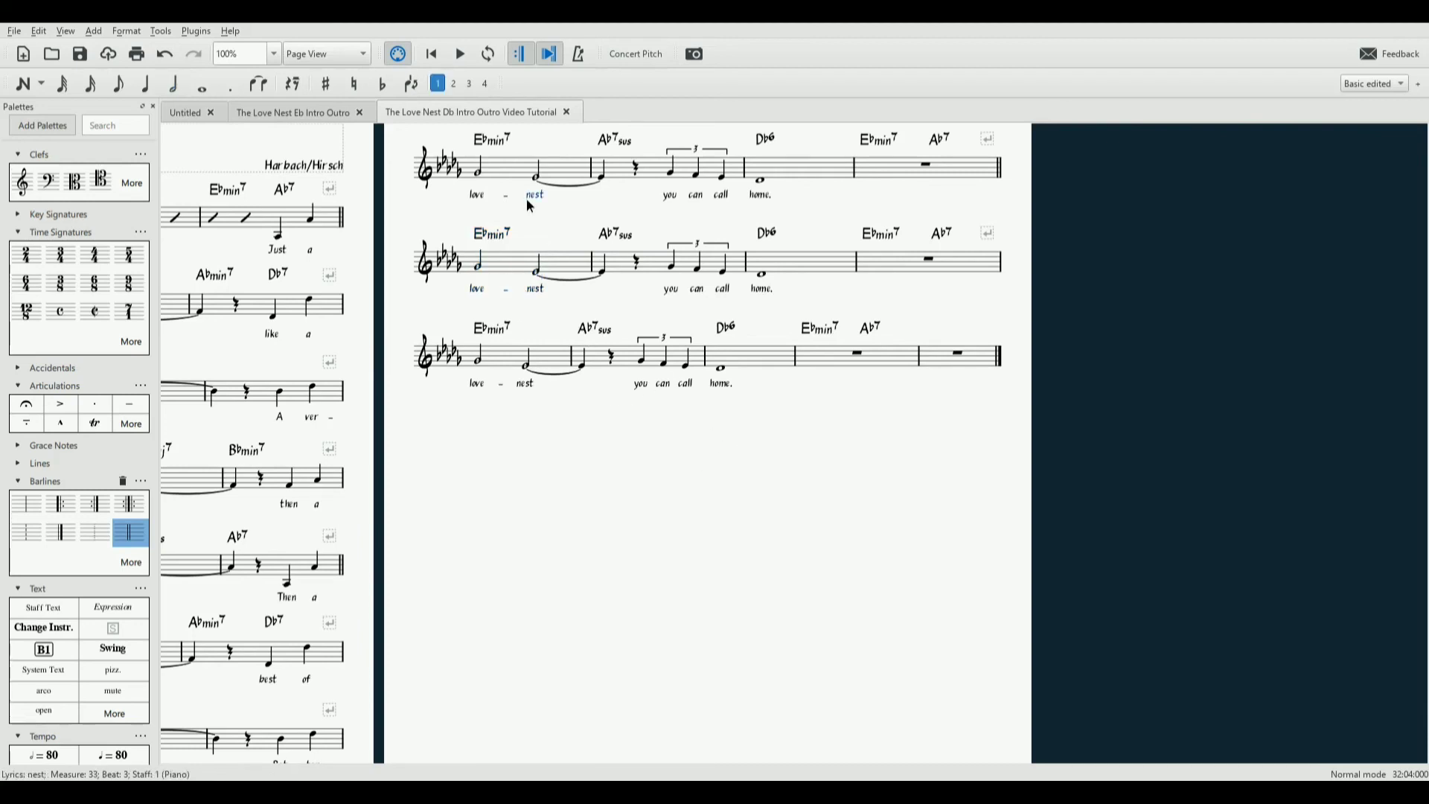
pyautogui.click(480, 266)
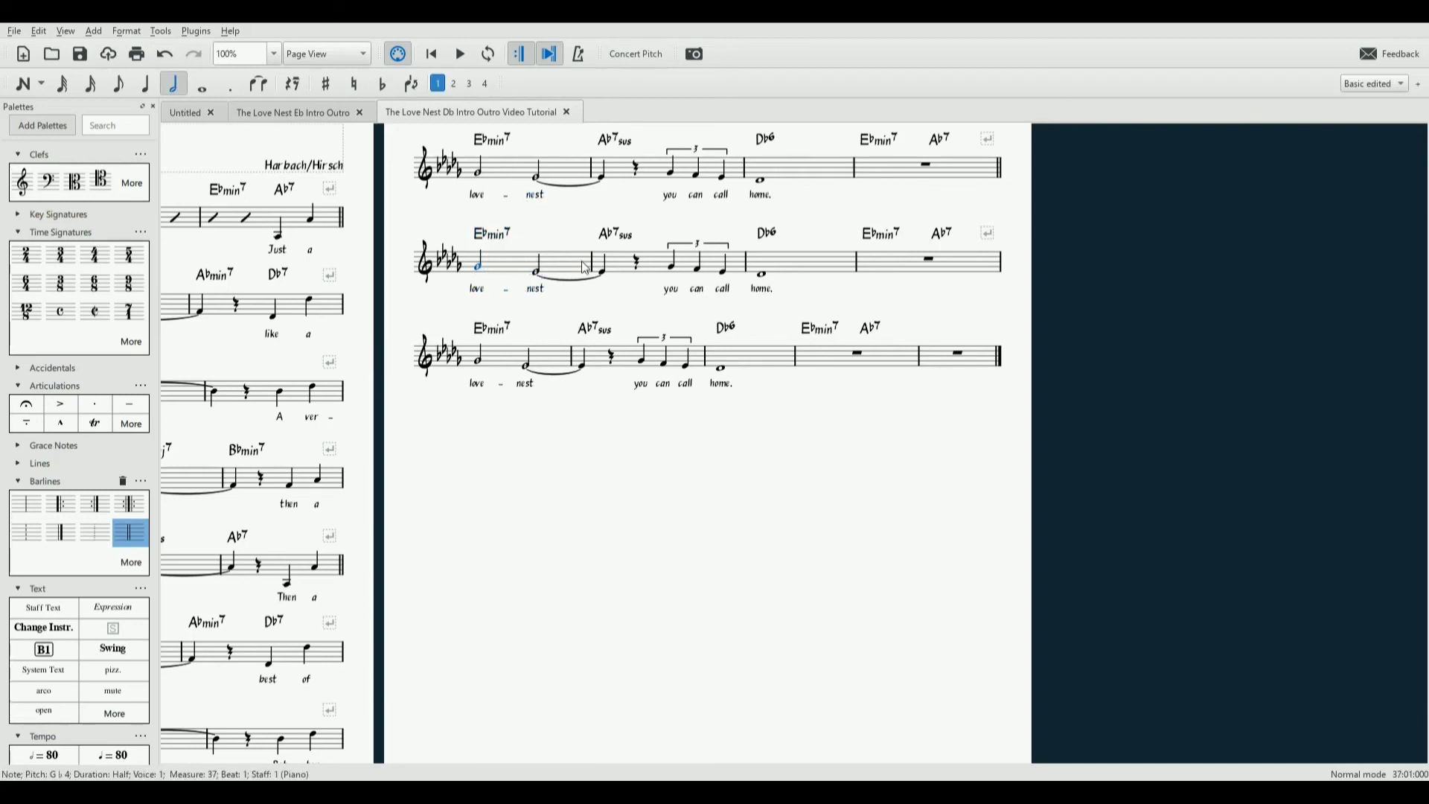
pyautogui.hotkey('ctrl', 'm')
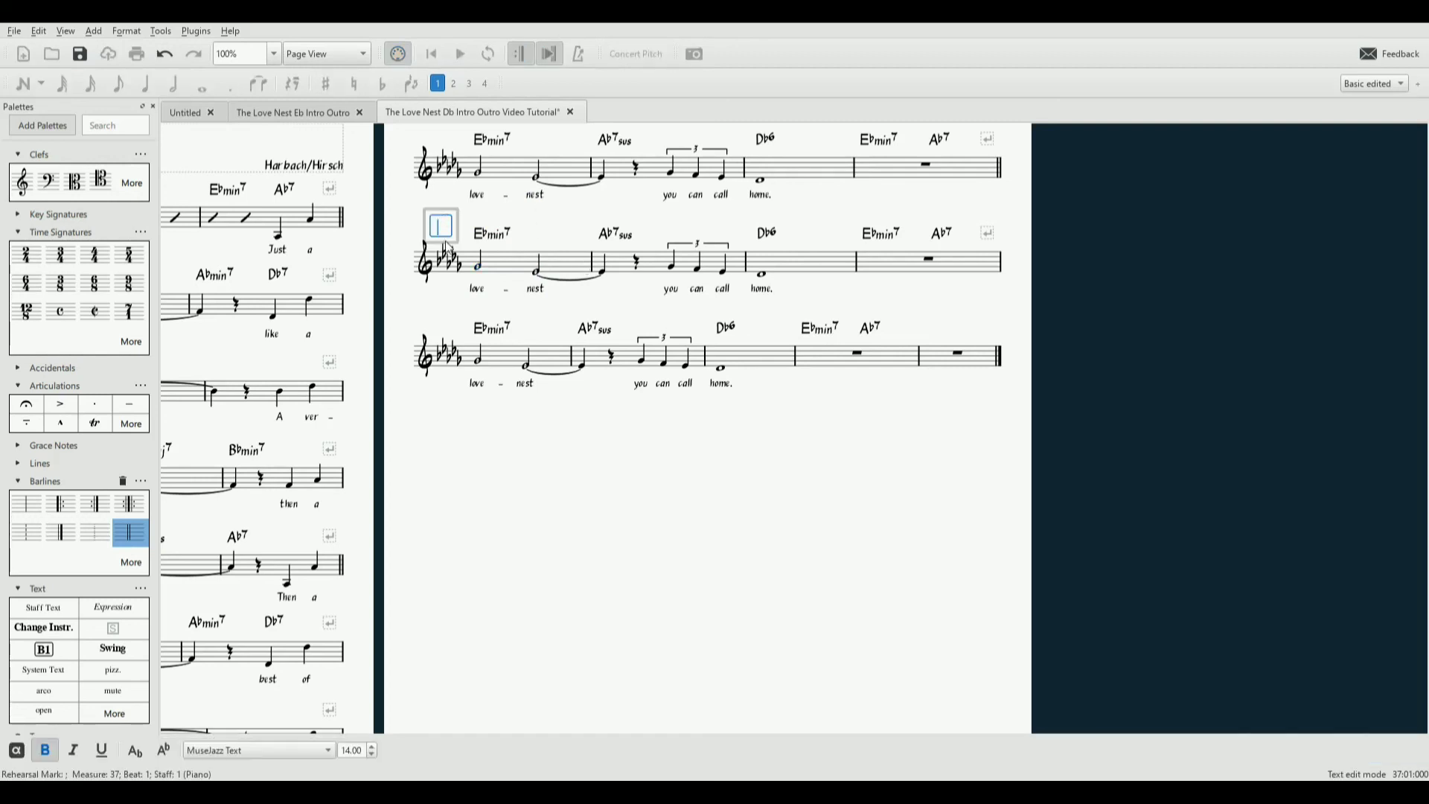
pyautogui.write('Coda')
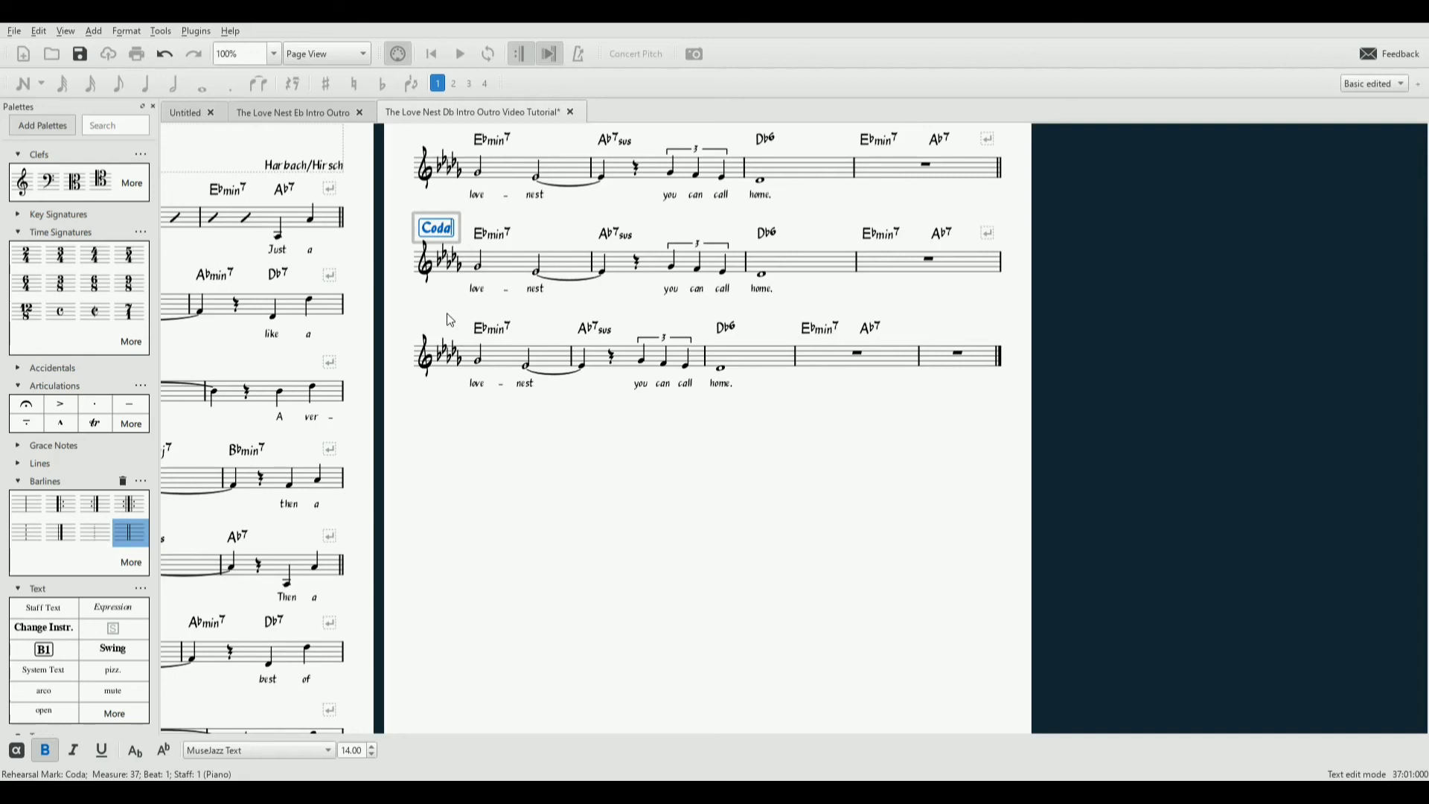
pyautogui.press('Escape')
pyautogui.press('Escape')
pyautogui.scroll(-1, 609, 479)
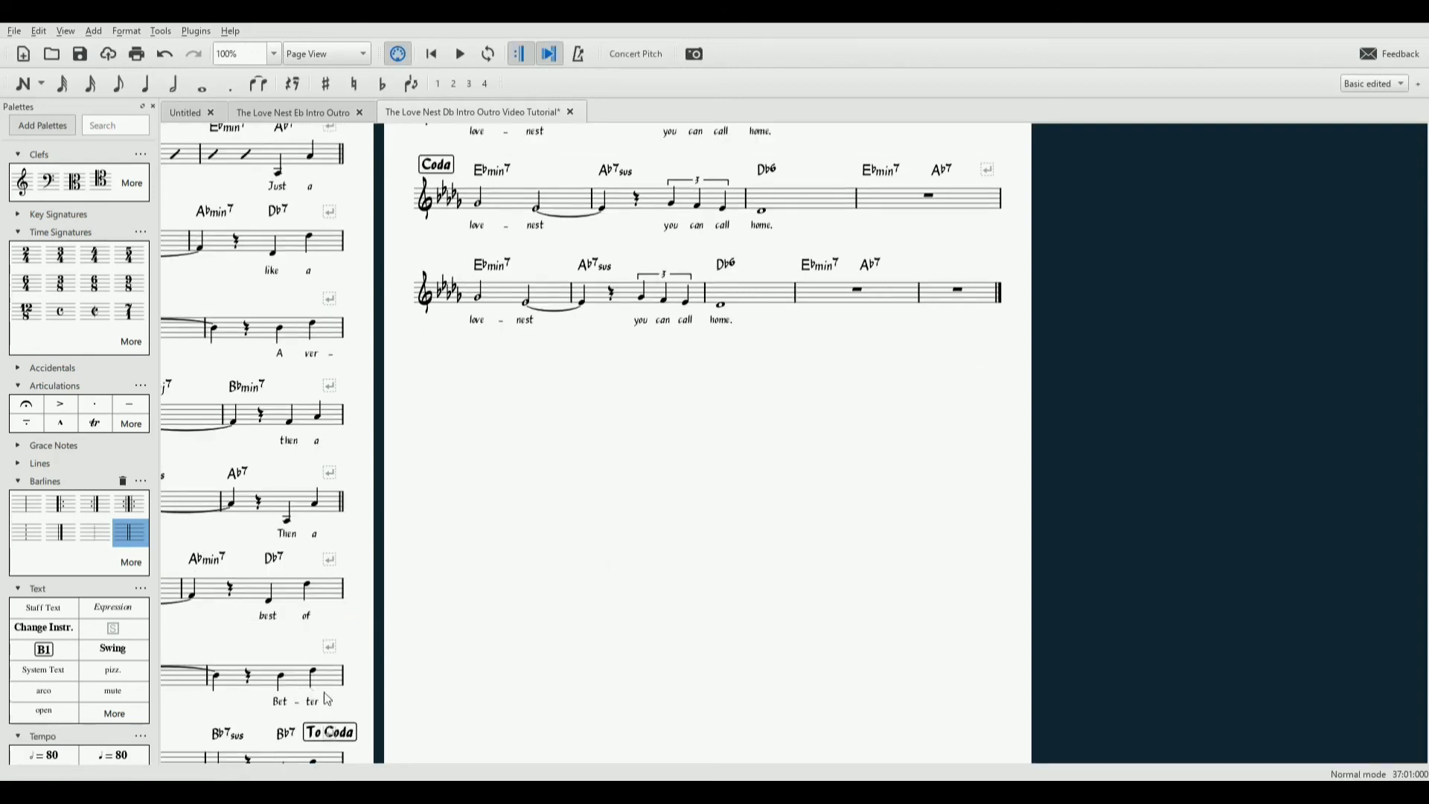
# Delete the Db6 chord symbol above measure 39 in the coda
pyautogui.moveTo(218, 721); pyautogui.dragTo(680, 539)
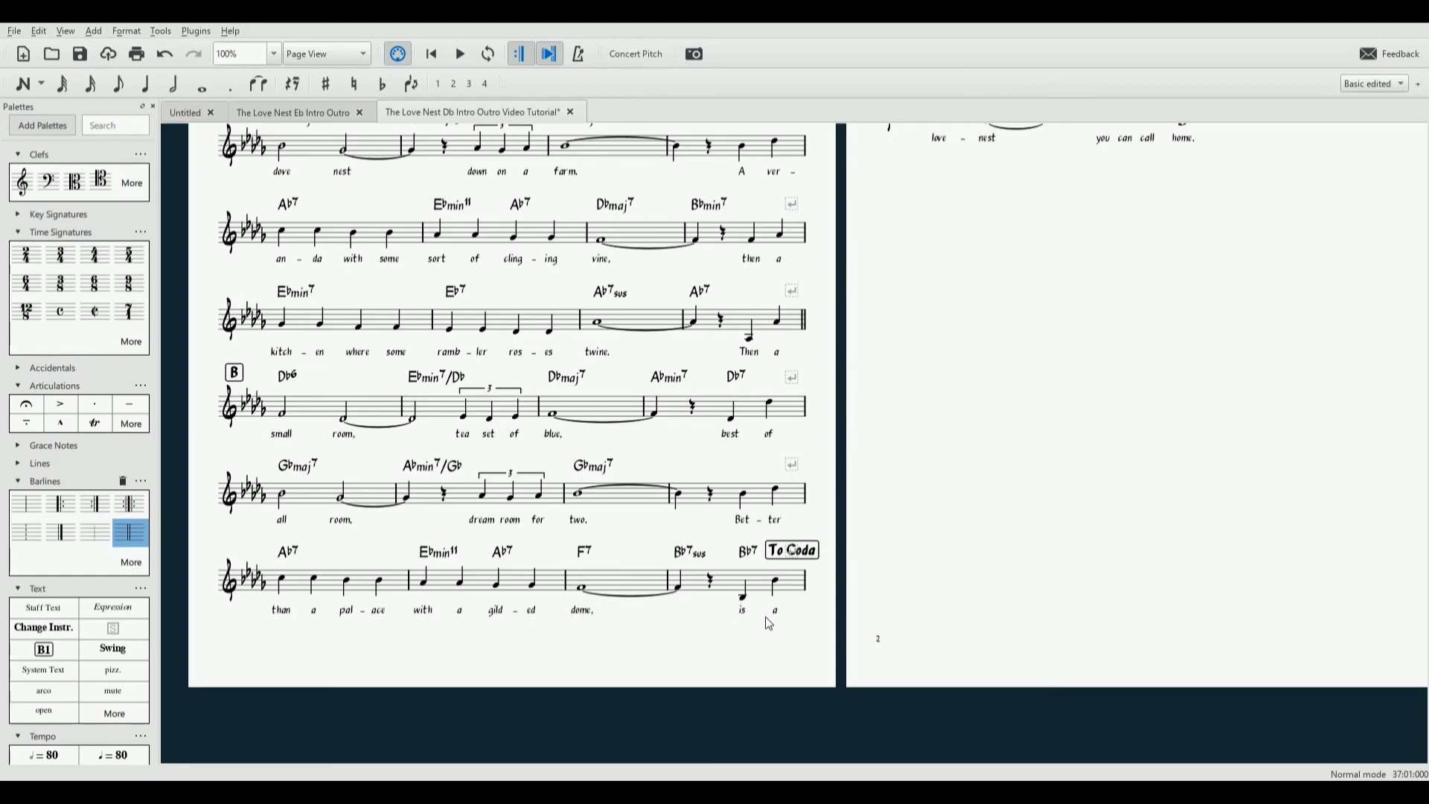
pyautogui.moveTo(1202, 308); pyautogui.dragTo(658, 603)
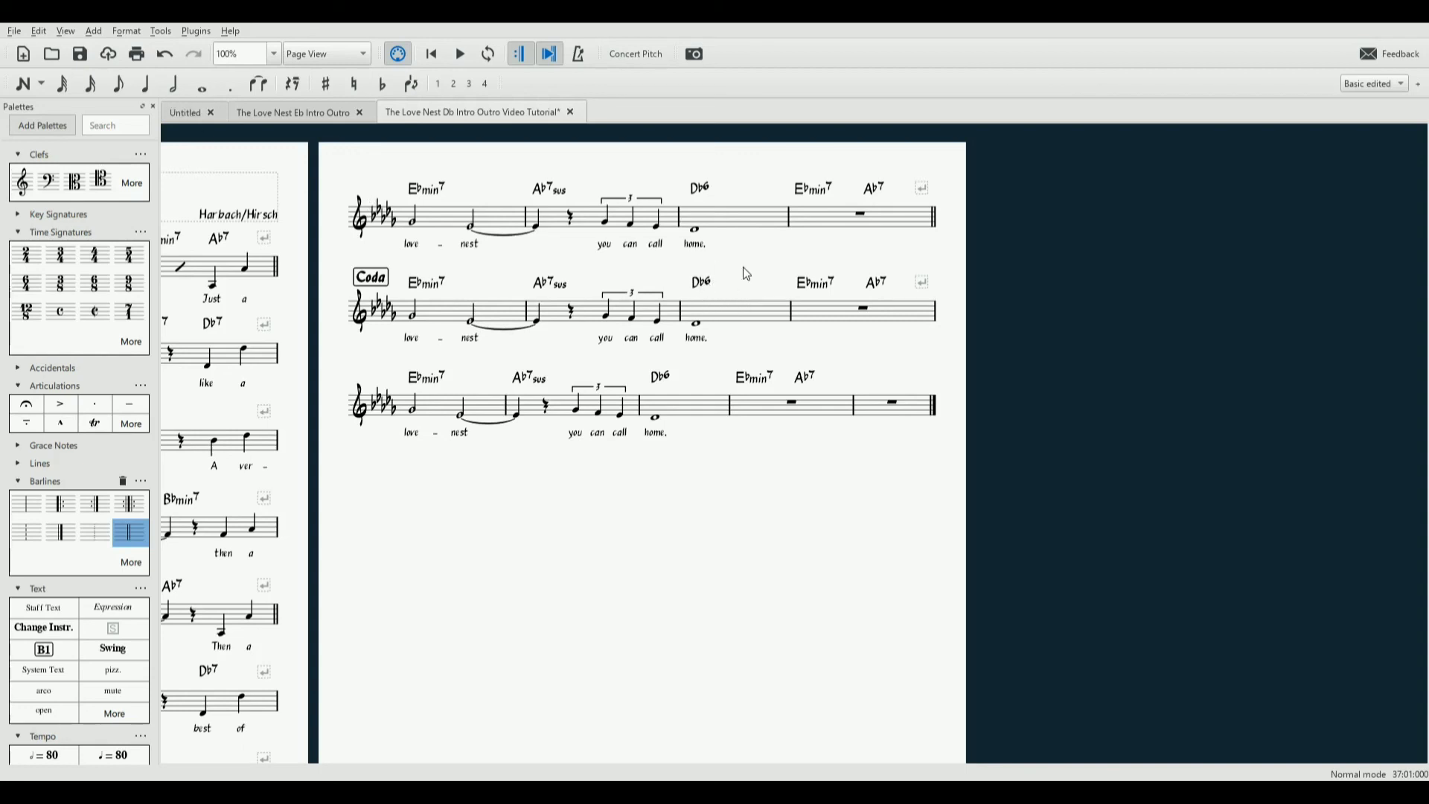
pyautogui.click(696, 324)
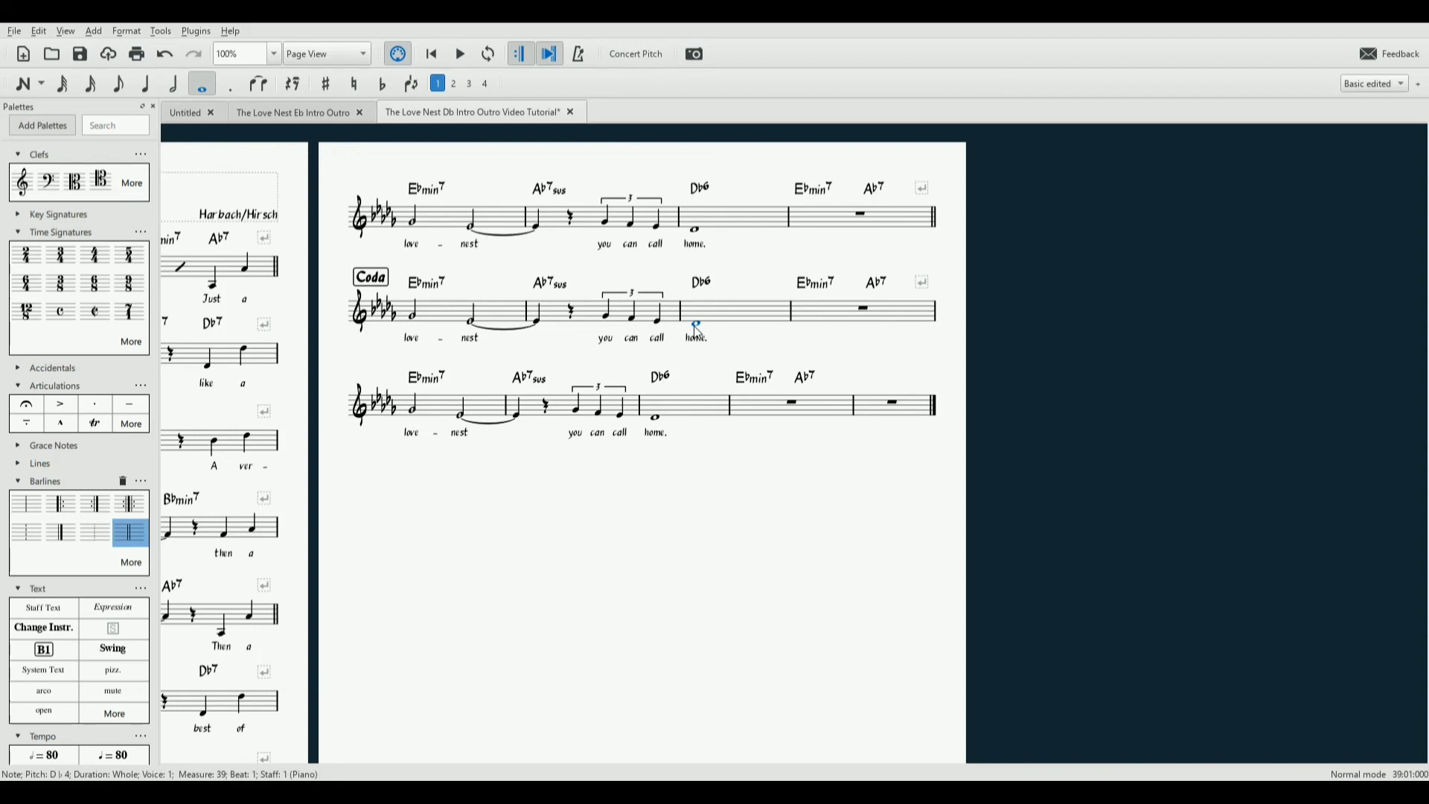
pyautogui.click(555, 254)
pyautogui.click(705, 285)
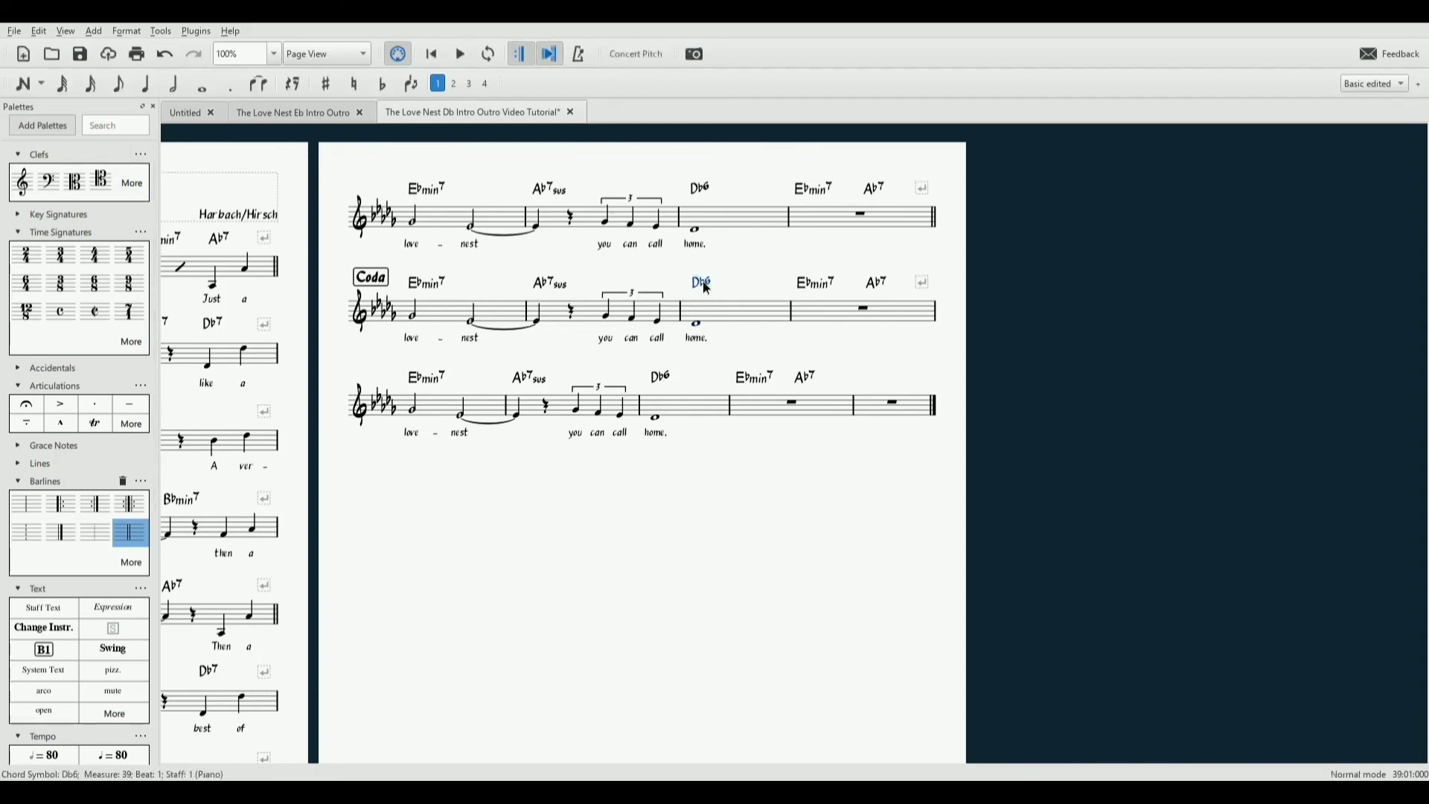
pyautogui.press('Delete')
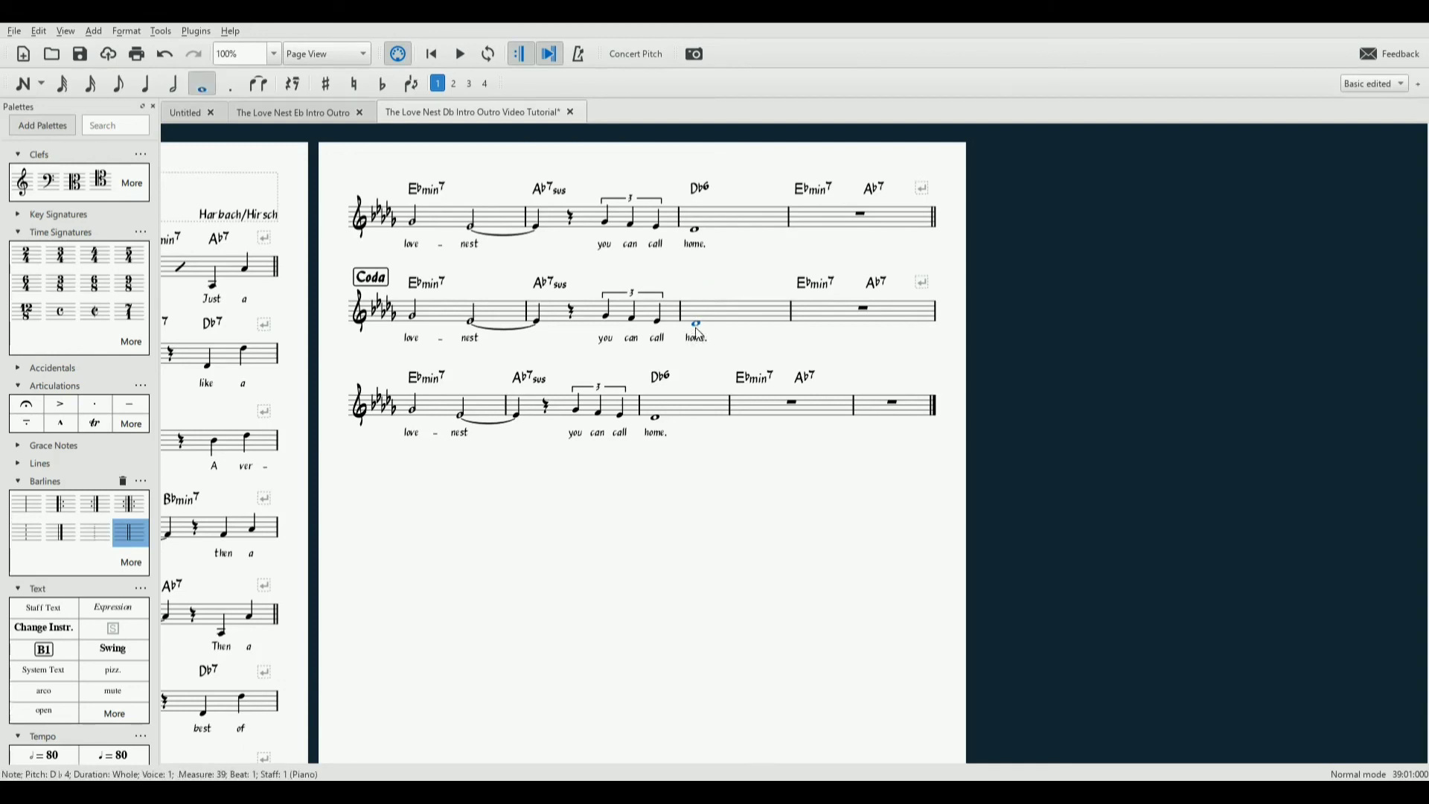
# Raise the whole note in measure 39 to Ab4
pyautogui.press('Up')
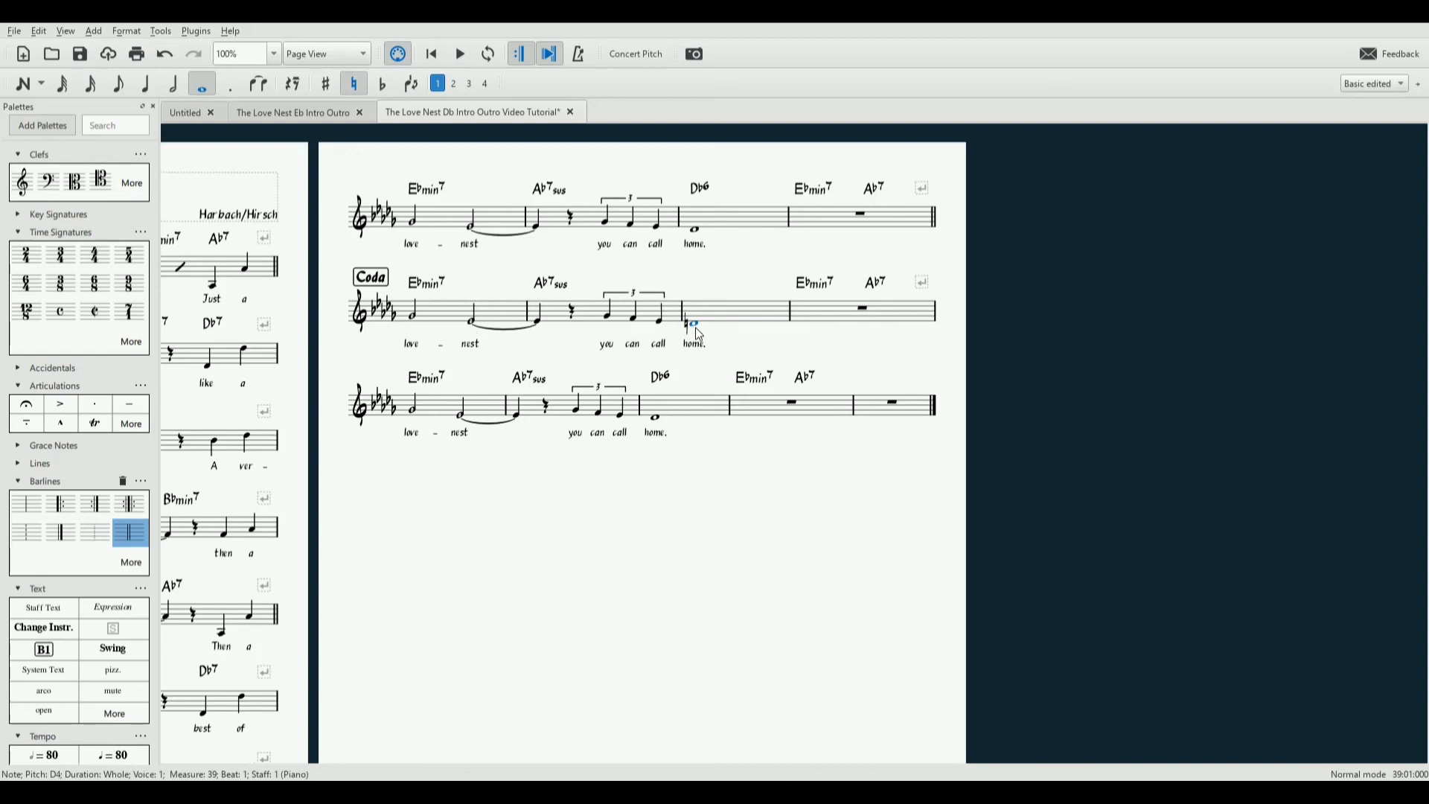
pyautogui.press('Up')
pyautogui.press('Up')
pyautogui.press('Up')
pyautogui.press('Up')
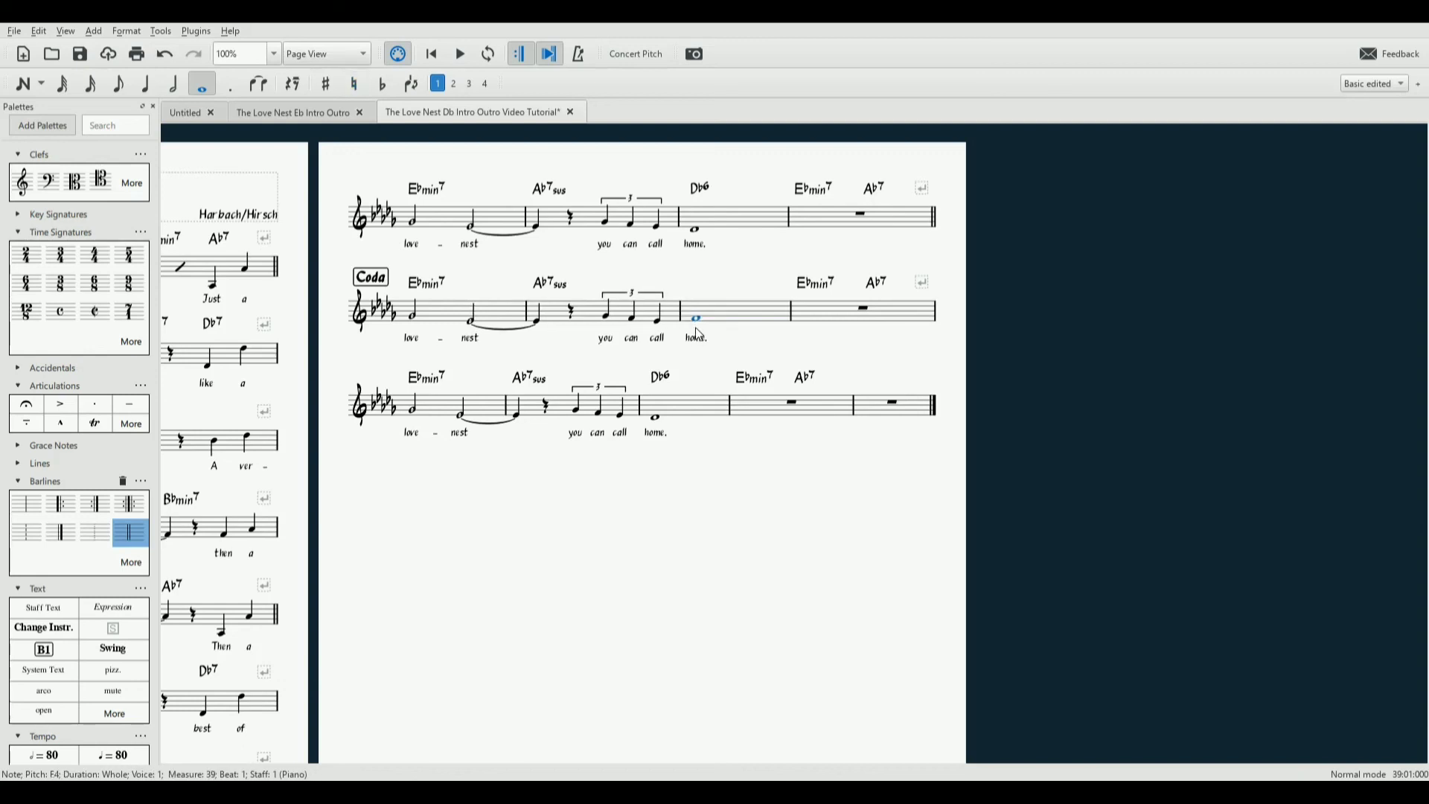
pyautogui.press('Up')
pyautogui.press('Up')
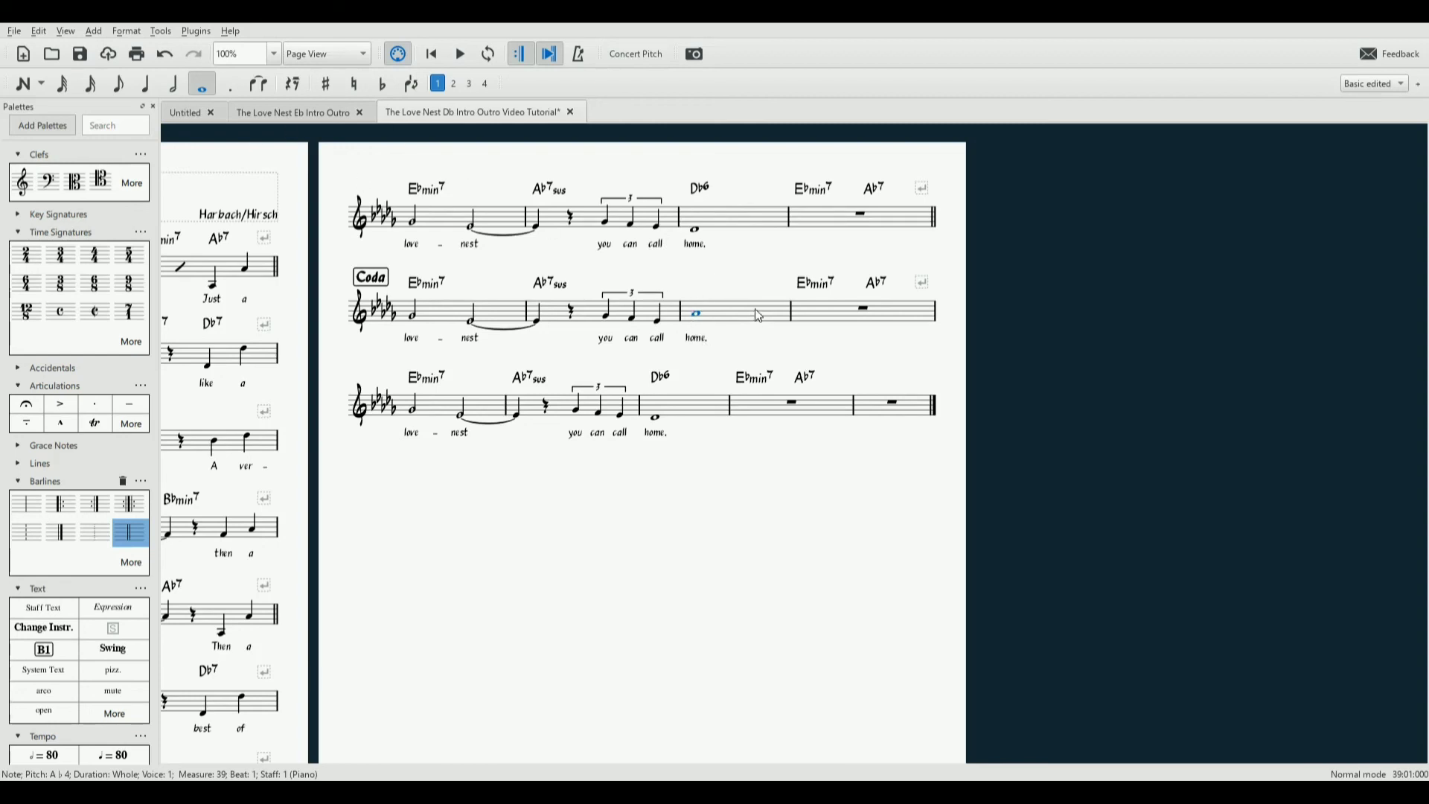
# Add an Fmin7 chord symbol at the start of measure 39 in the coda
pyautogui.hotkey('ctrl', 'k')
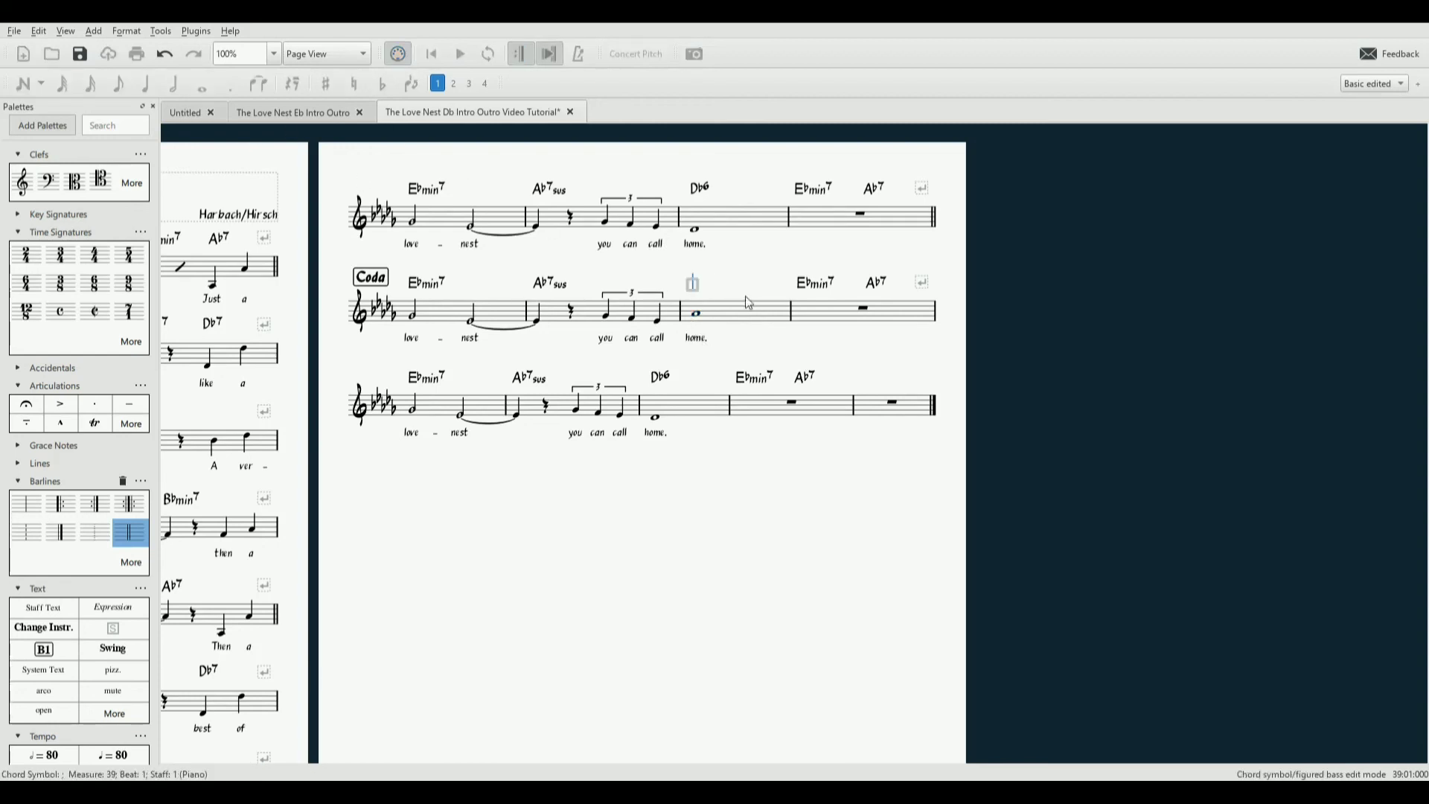
pyautogui.write('Fmin7')
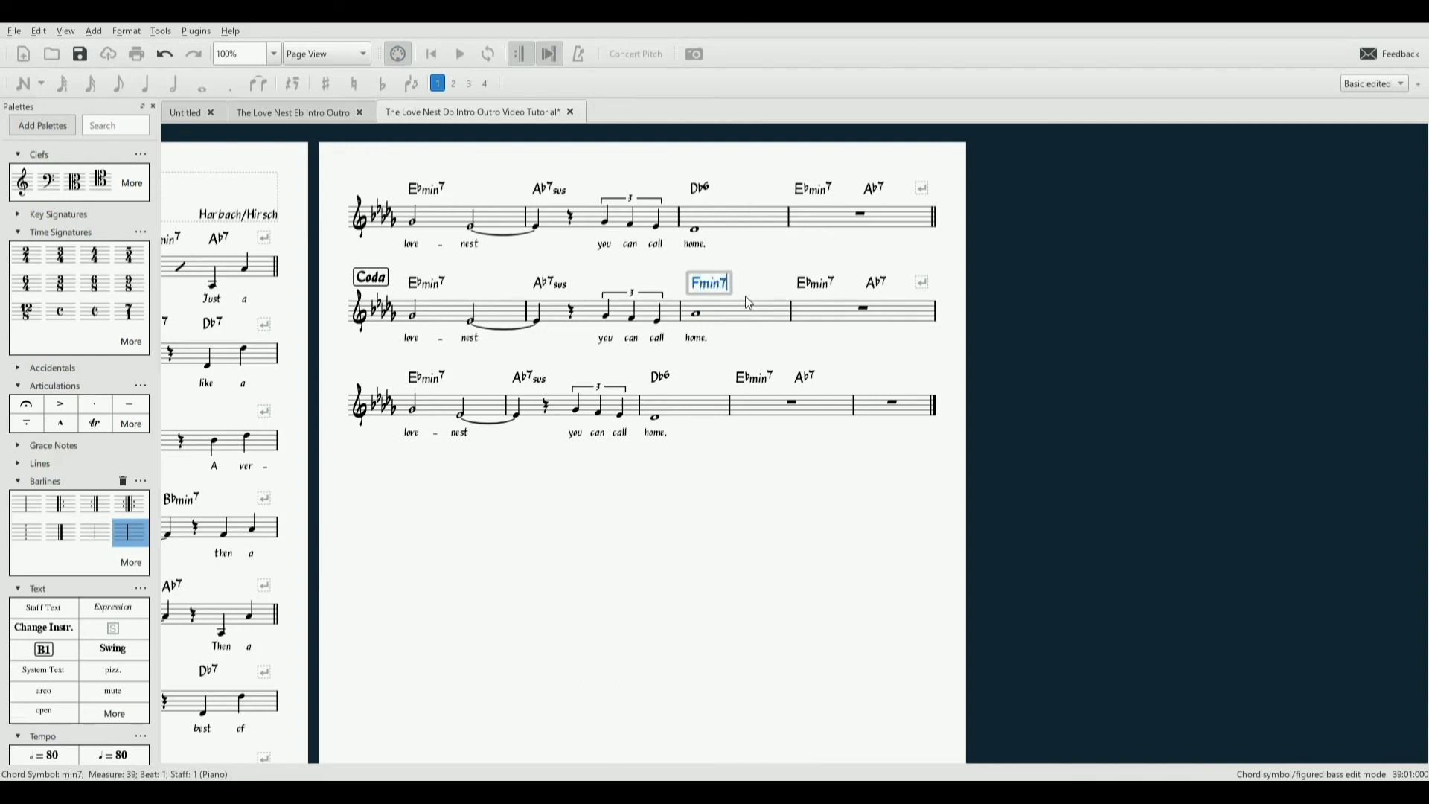
pyautogui.press('space')
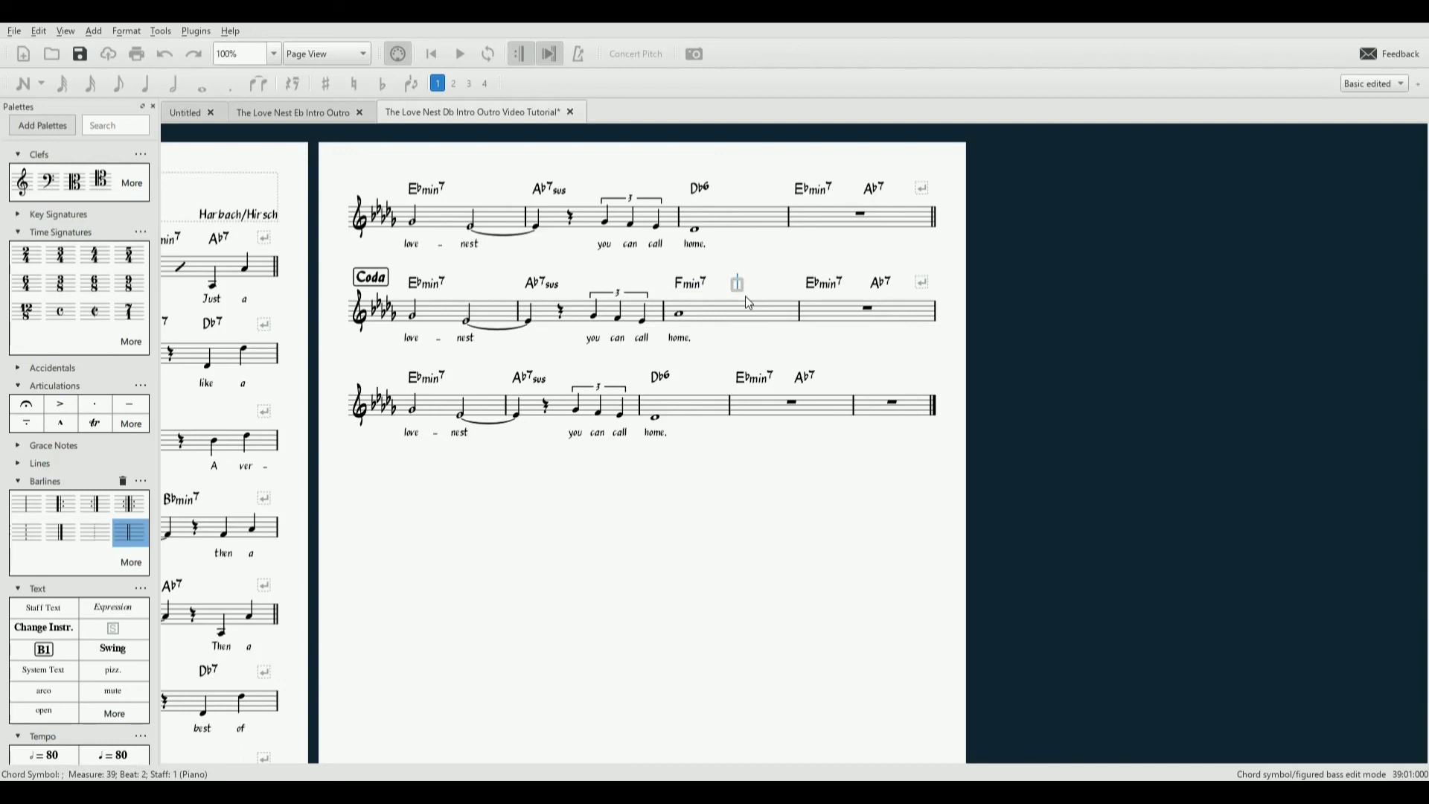
pyautogui.press('space')
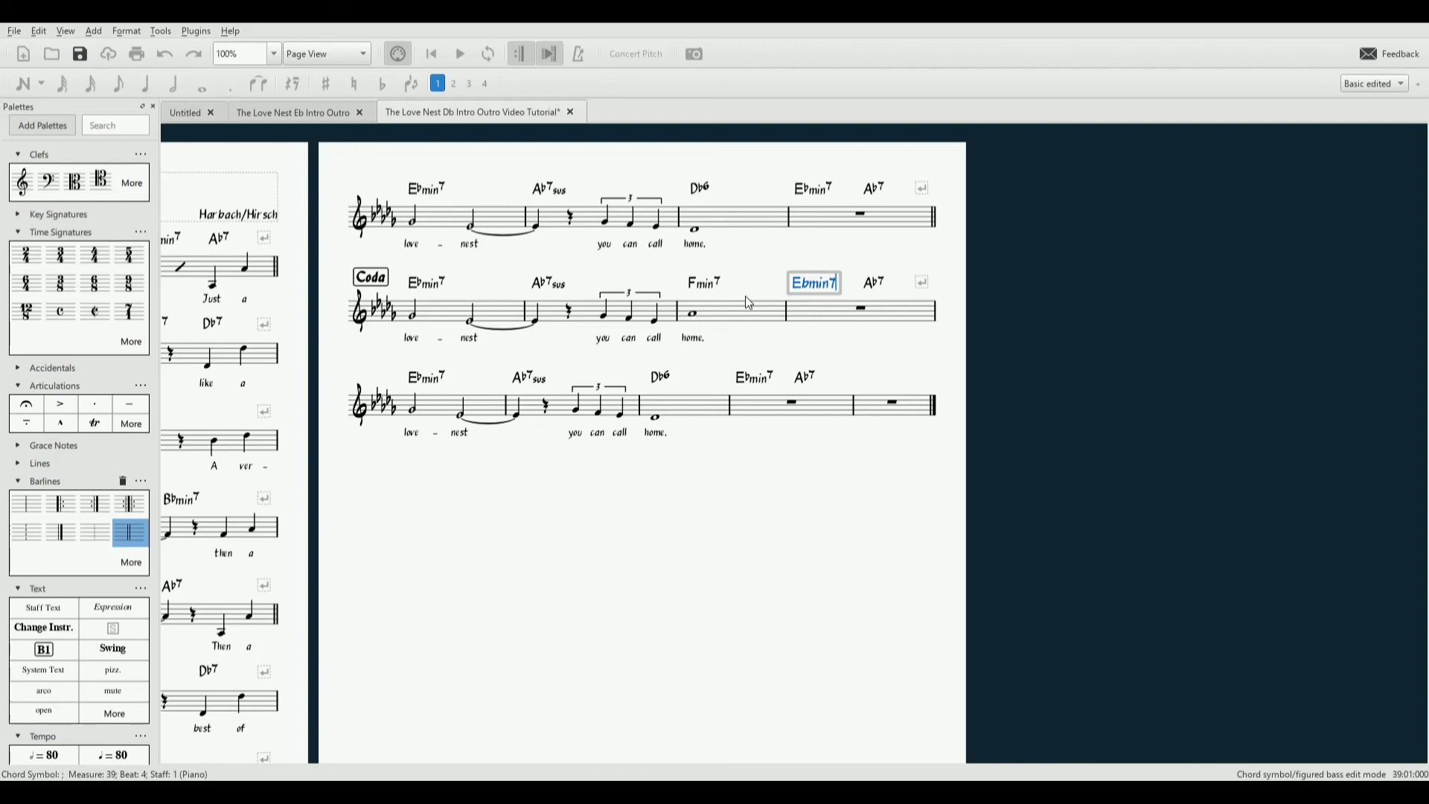
# Remove the Ebmin7 and Ab7 chord symbols from measure 40 of the coda
pyautogui.press('BackSpace')
pyautogui.press('BackSpace')
pyautogui.press('BackSpace')
pyautogui.press('BackSpace')
pyautogui.press('BackSpace')
pyautogui.press('BackSpace')
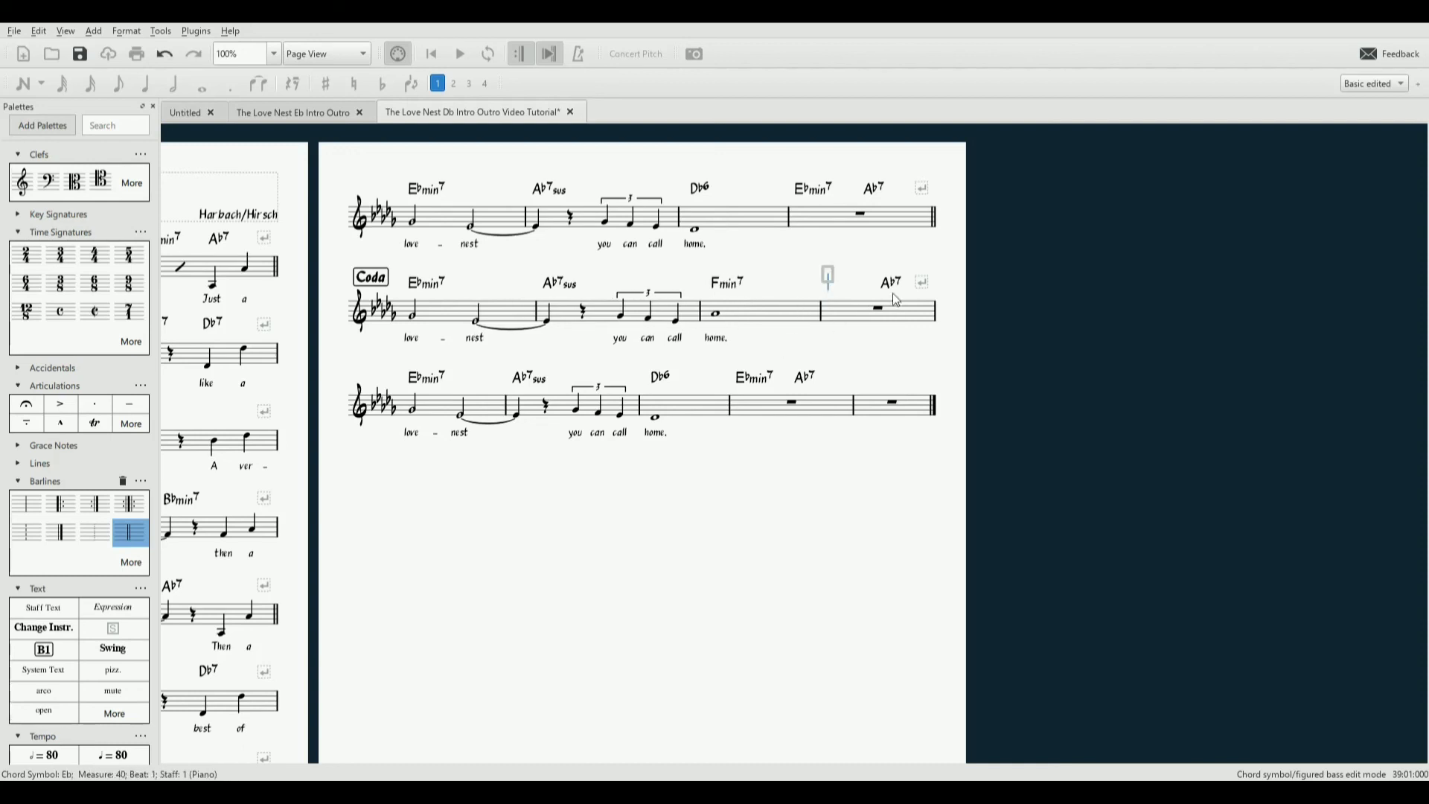
pyautogui.press('Escape')
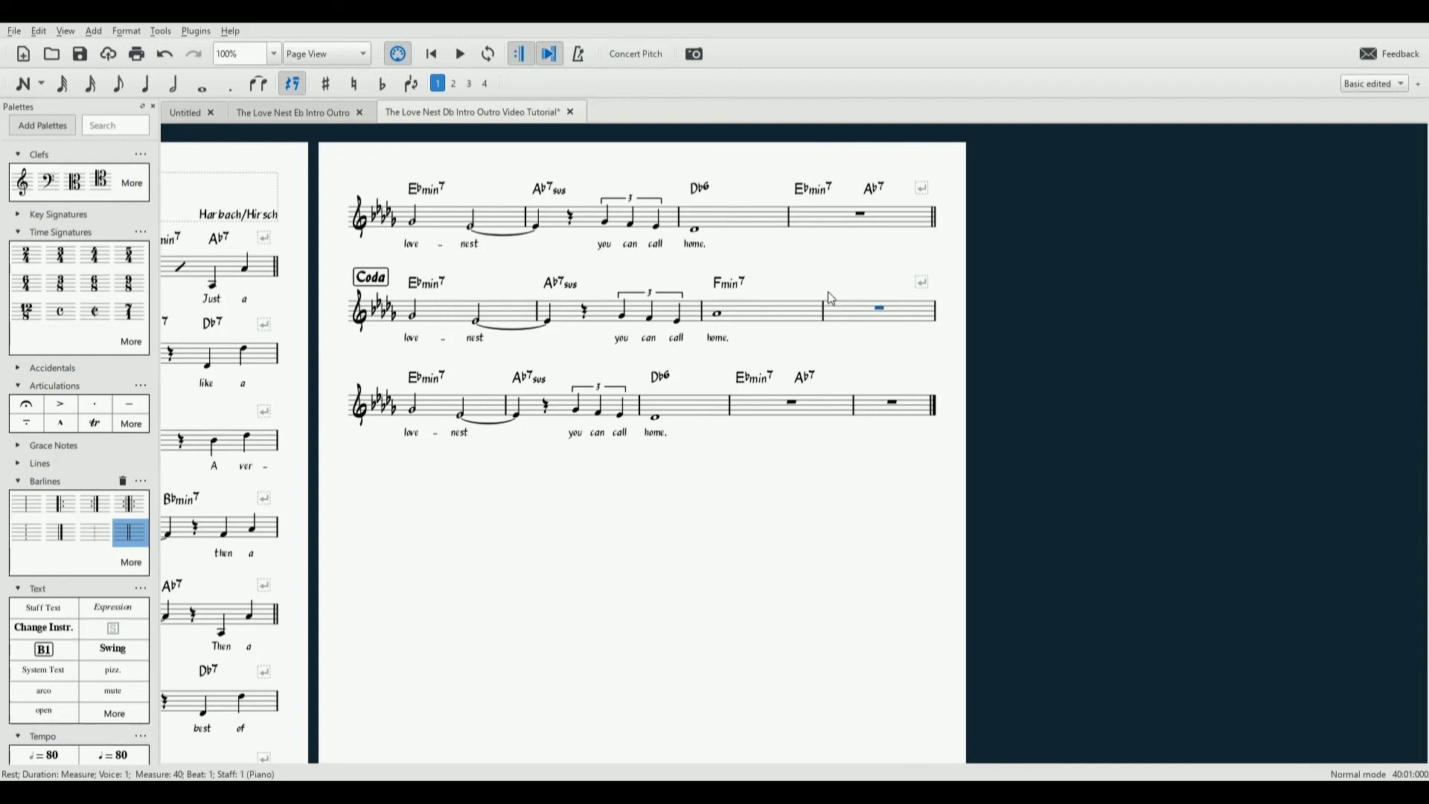
pyautogui.hotkey('ctrl', 'k')
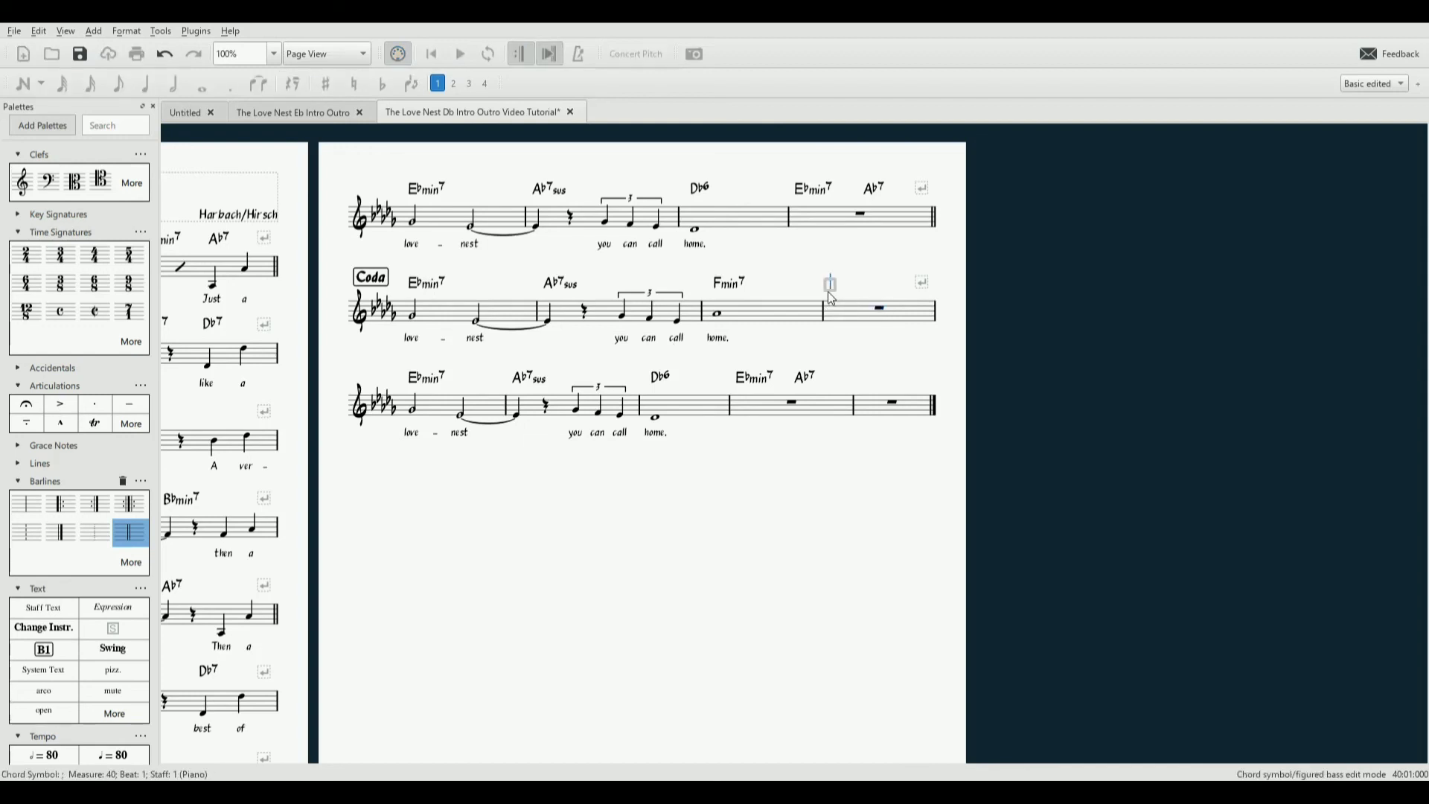
pyautogui.write('Ab7')
pyautogui.press('space')
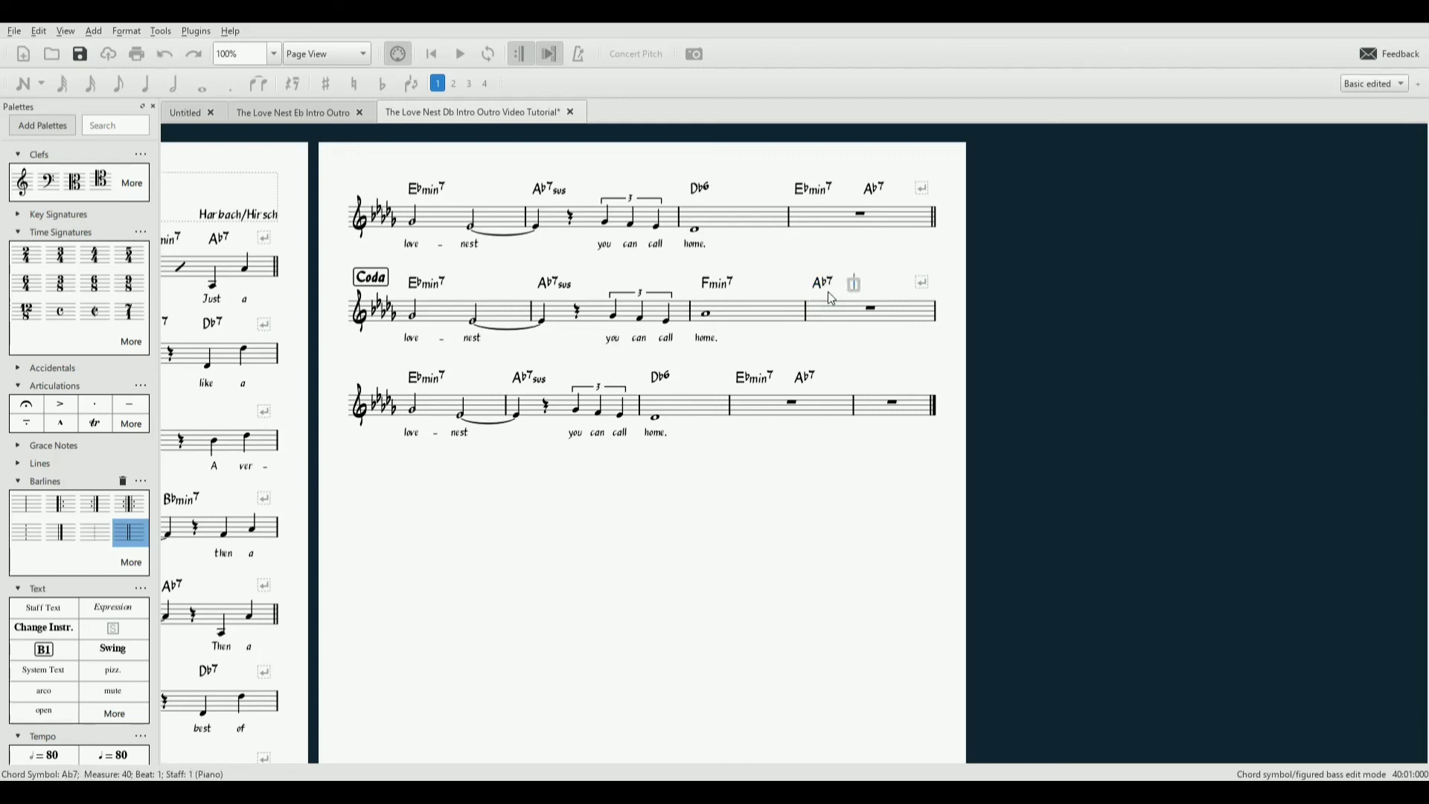
pyautogui.press('Escape')
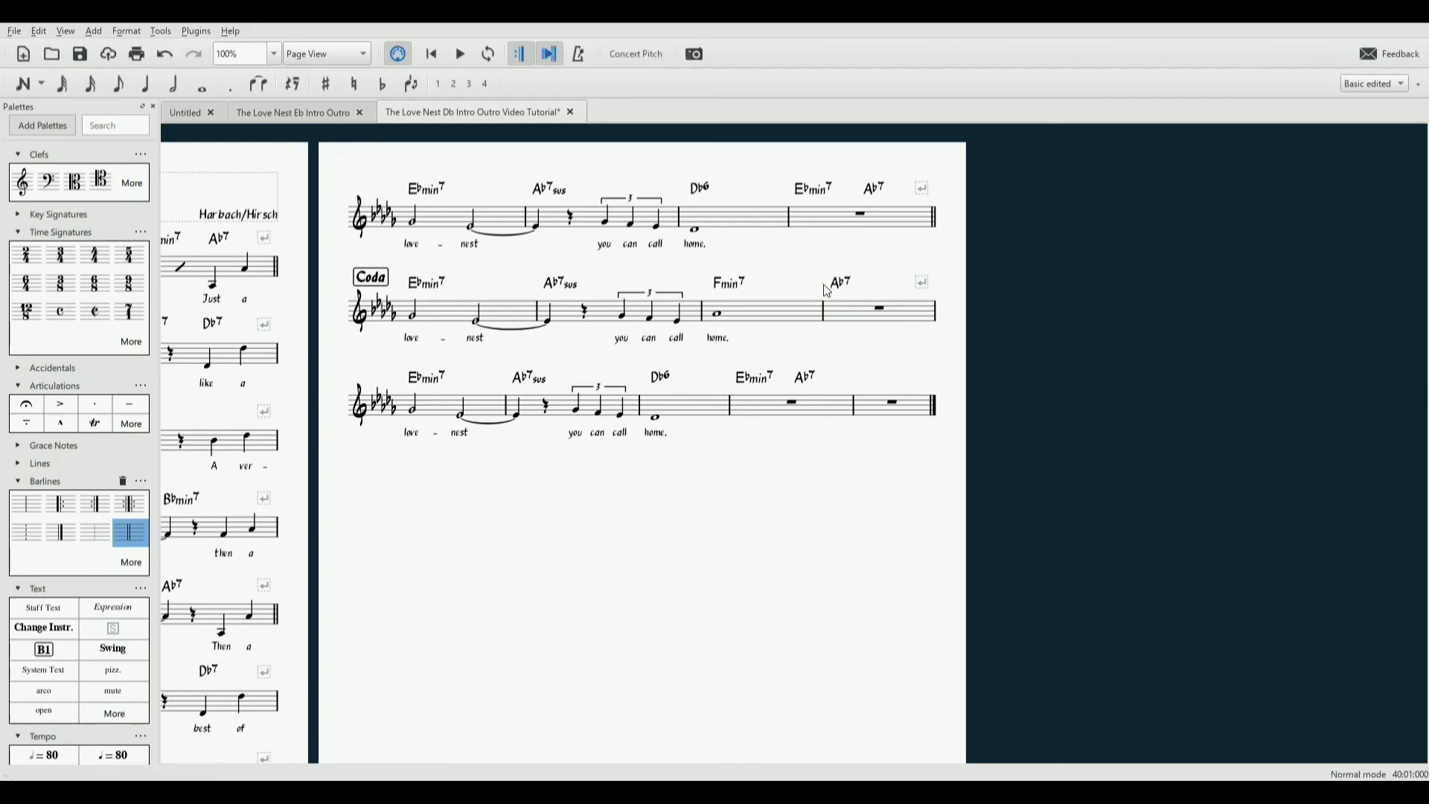
pyautogui.press('n')
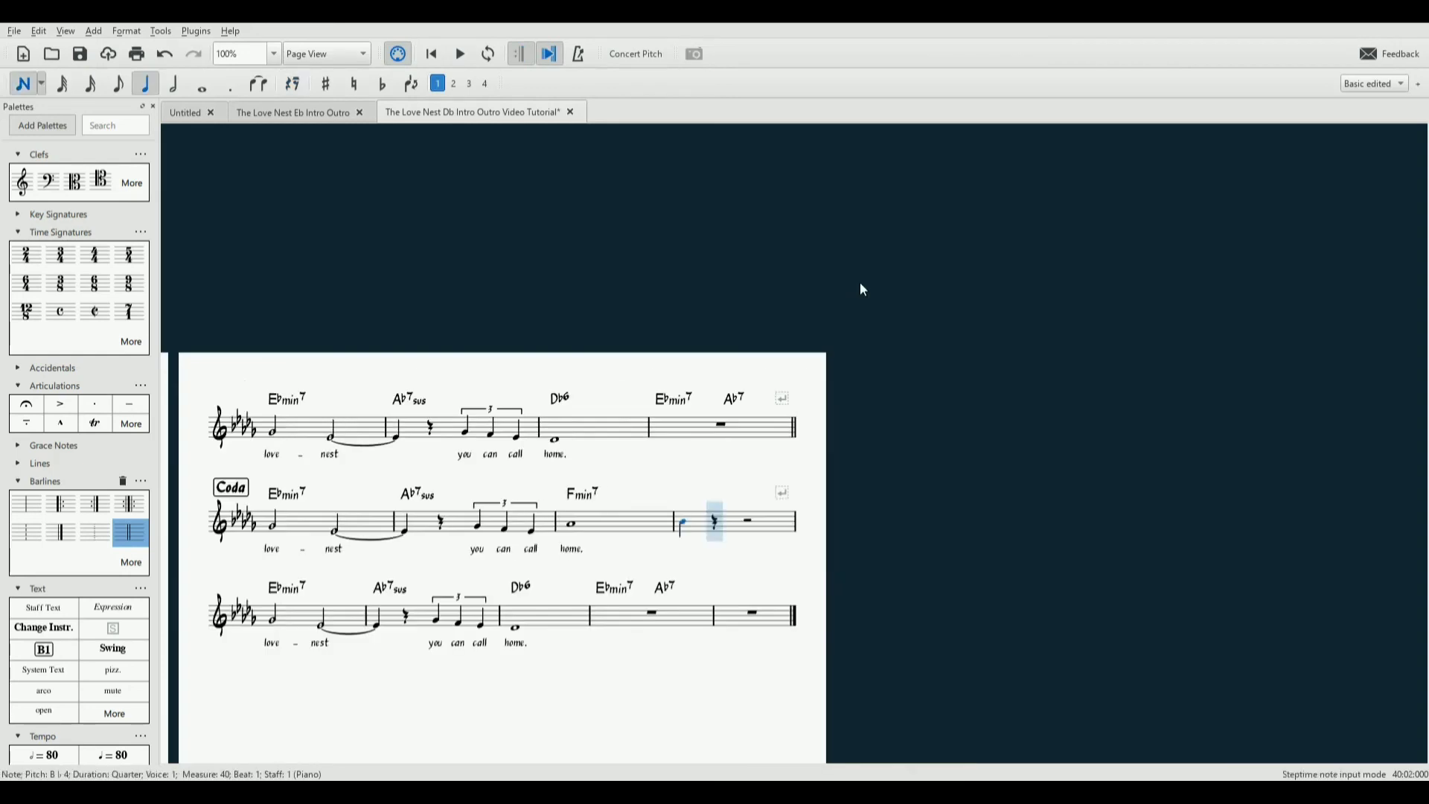
pyautogui.hotkey('ctrl', 'z')
pyautogui.press('Escape')
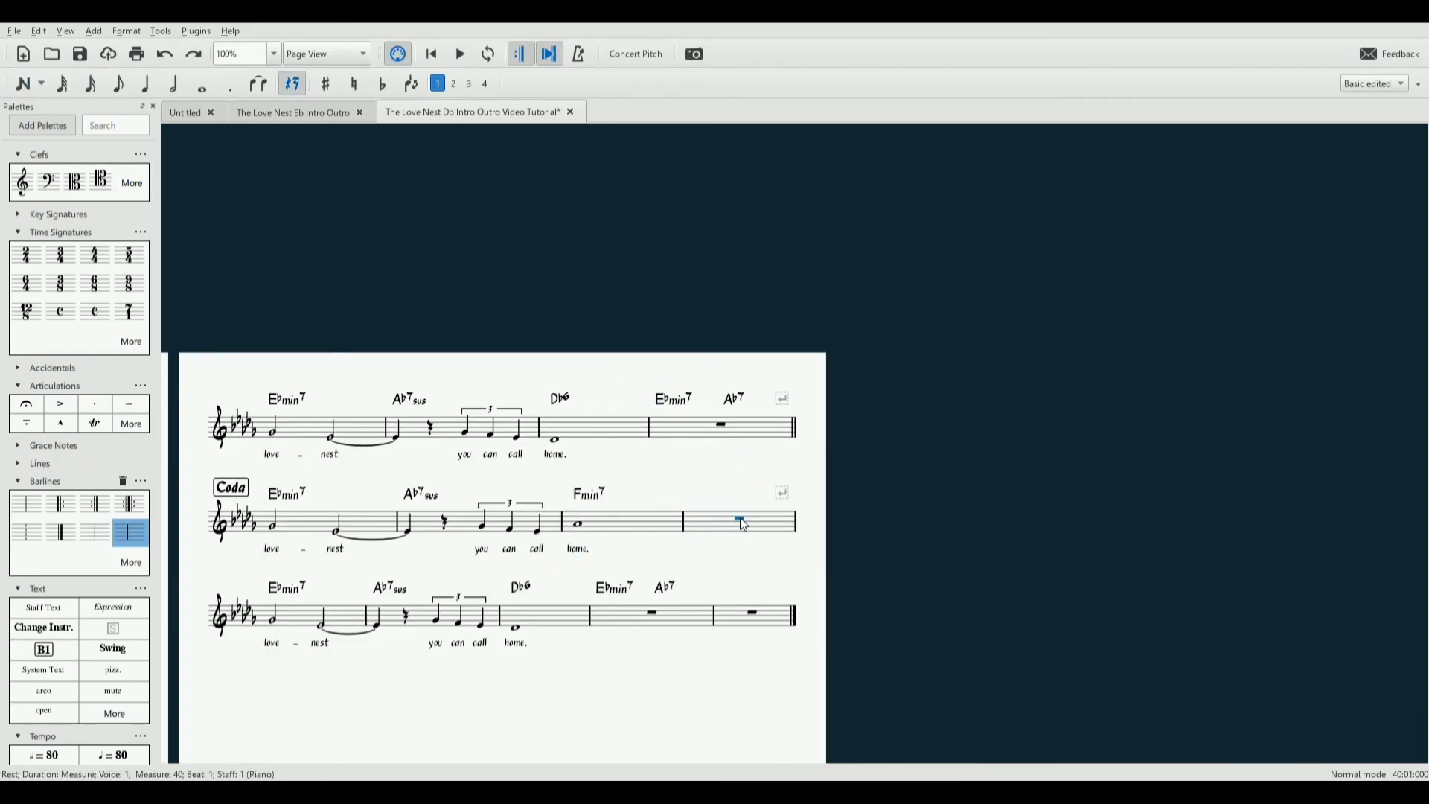
# Add a Bb7 chord symbol at the start of measure 40
pyautogui.hotkey('ctrl', 'k')
pyautogui.write('Bb7')
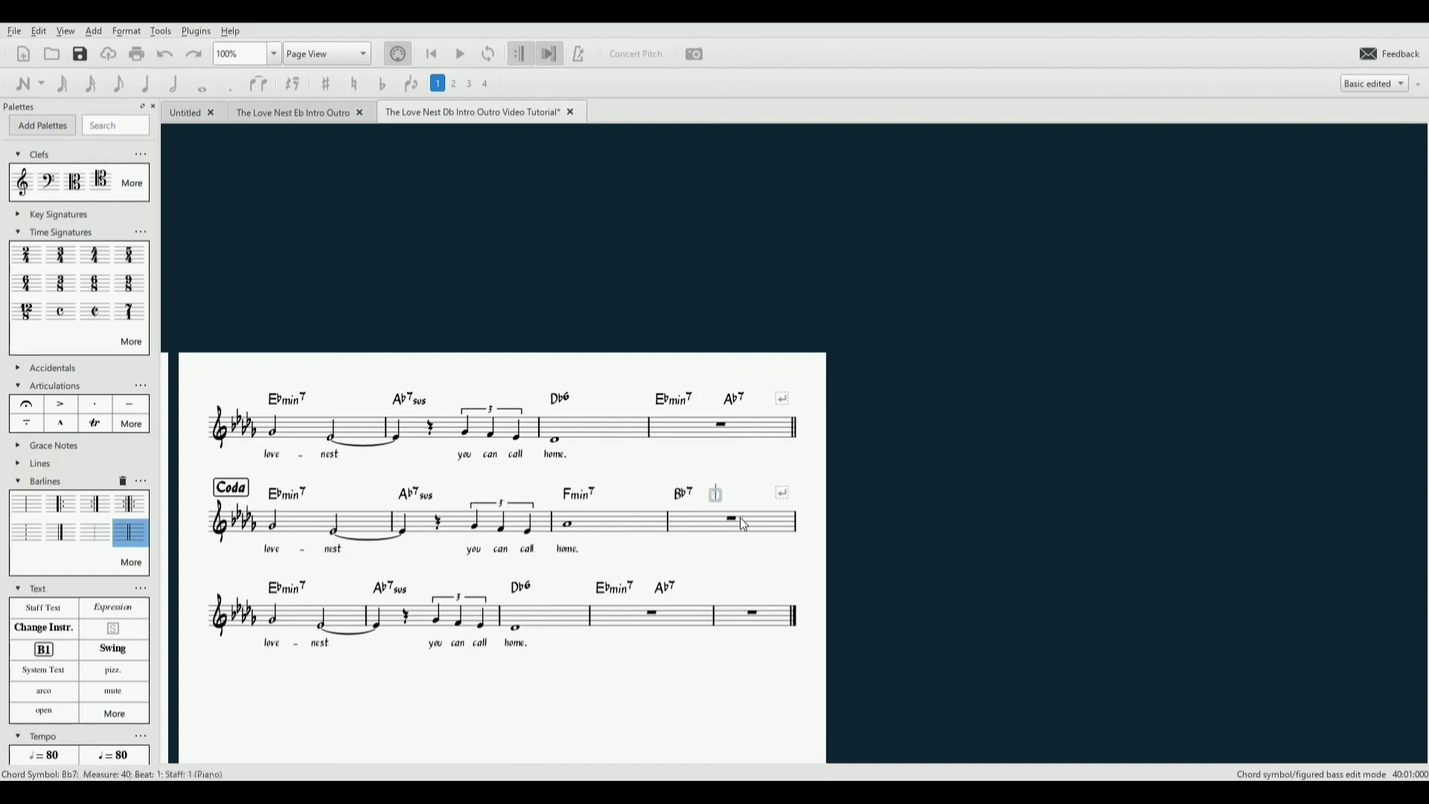
pyautogui.press('space')
pyautogui.press('Escape')
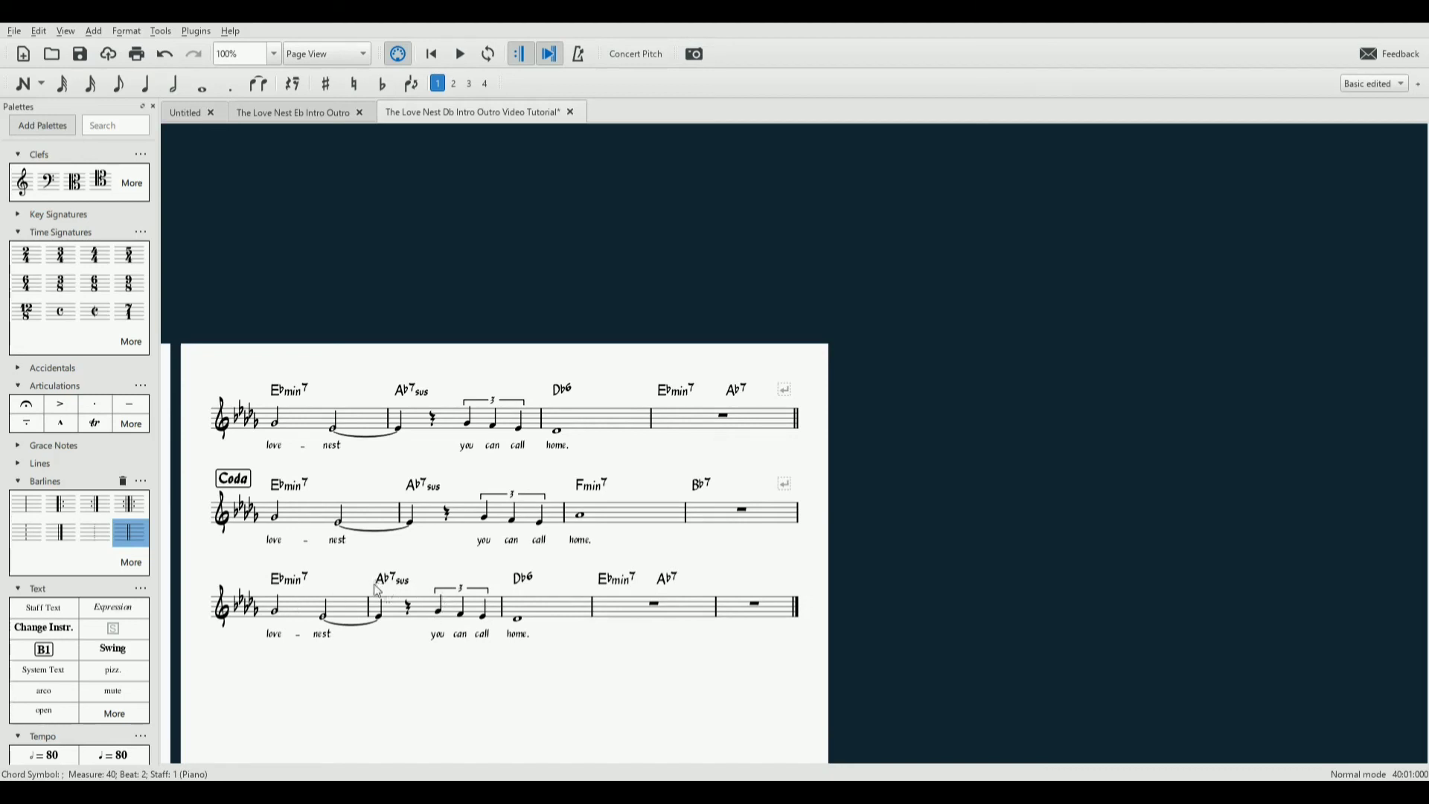
# Add an Ab7 chord symbol on beat 3 of measure 38, above the first triplet note
pyautogui.click(487, 510)
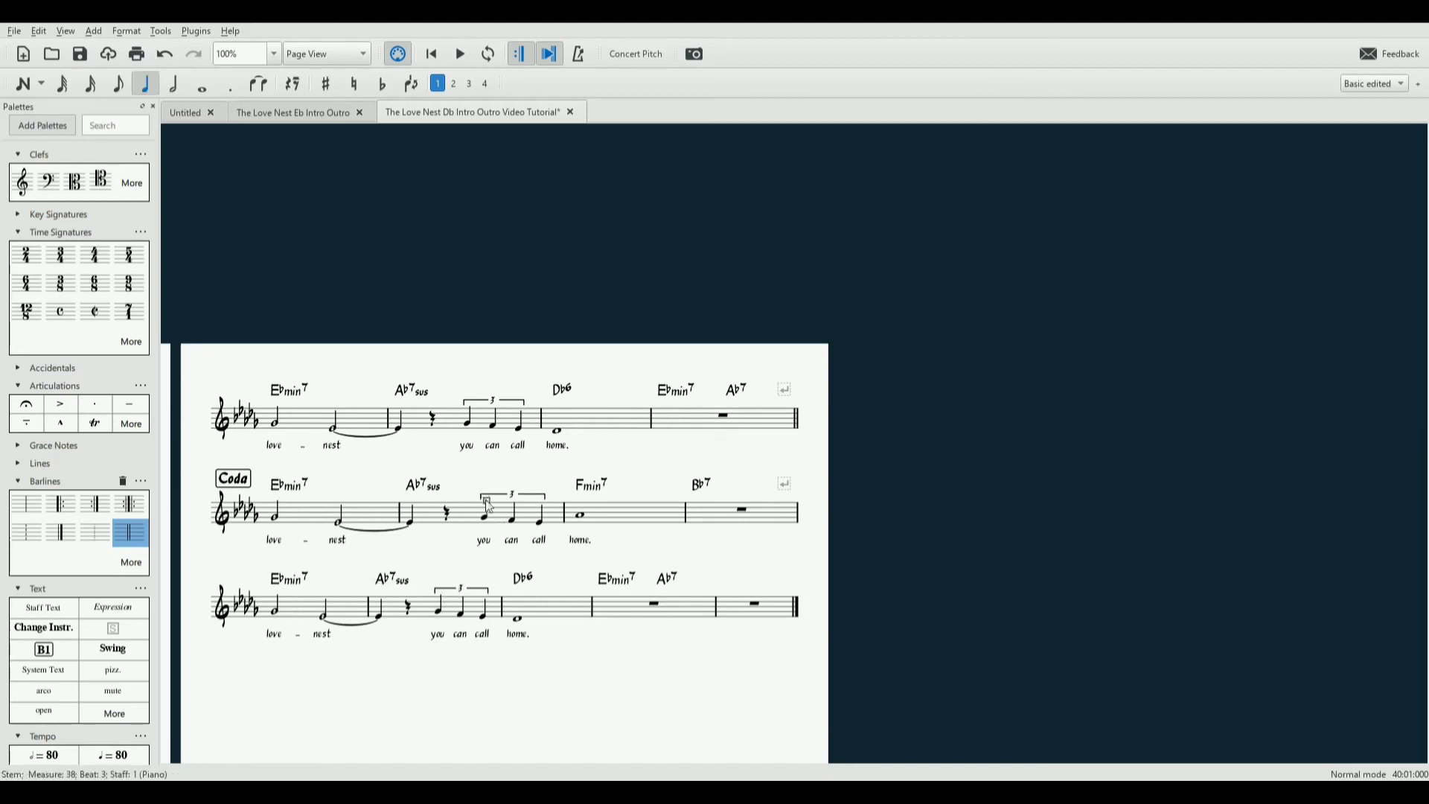
pyautogui.click(480, 516)
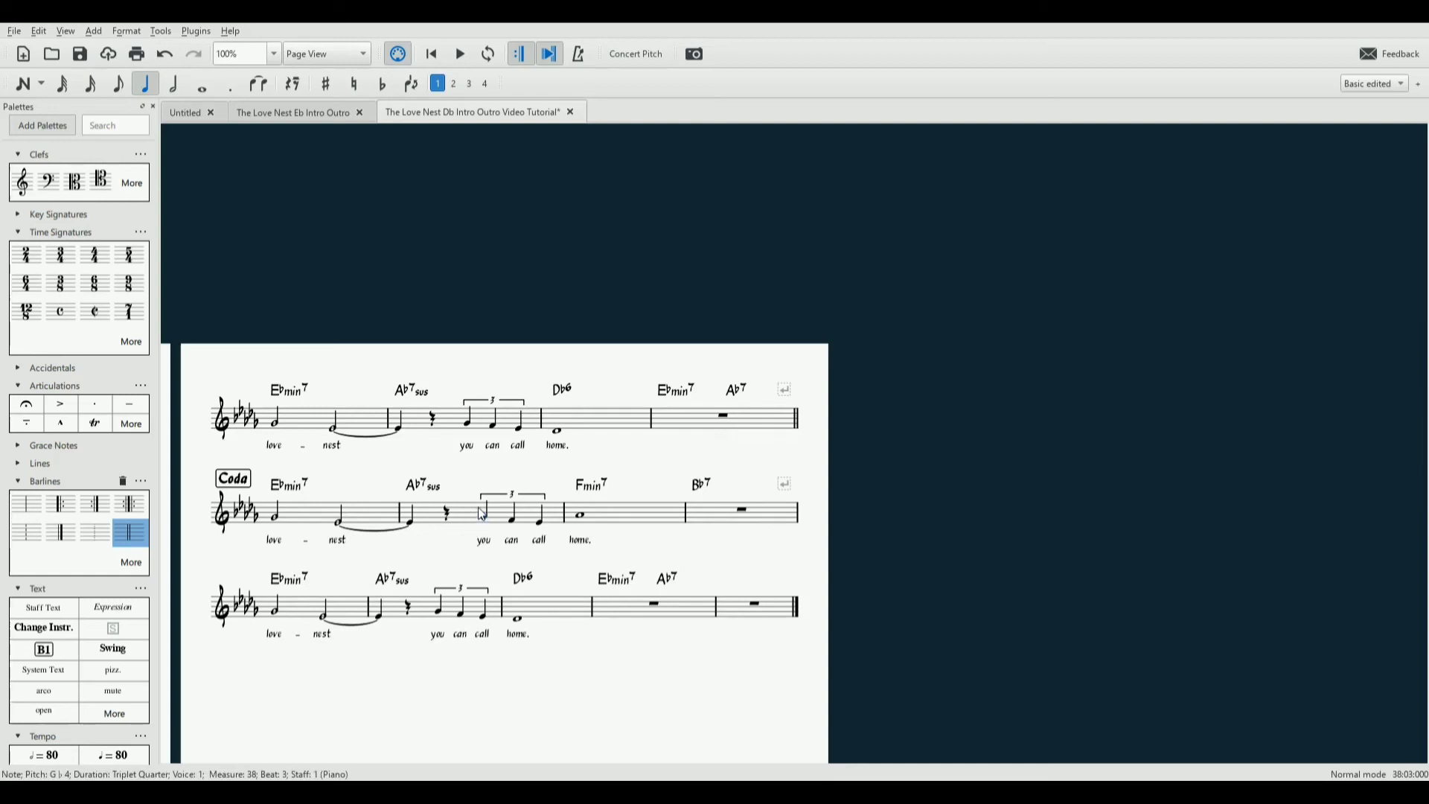
pyautogui.hotkey('ctrl', 'k')
pyautogui.write('Ab7')
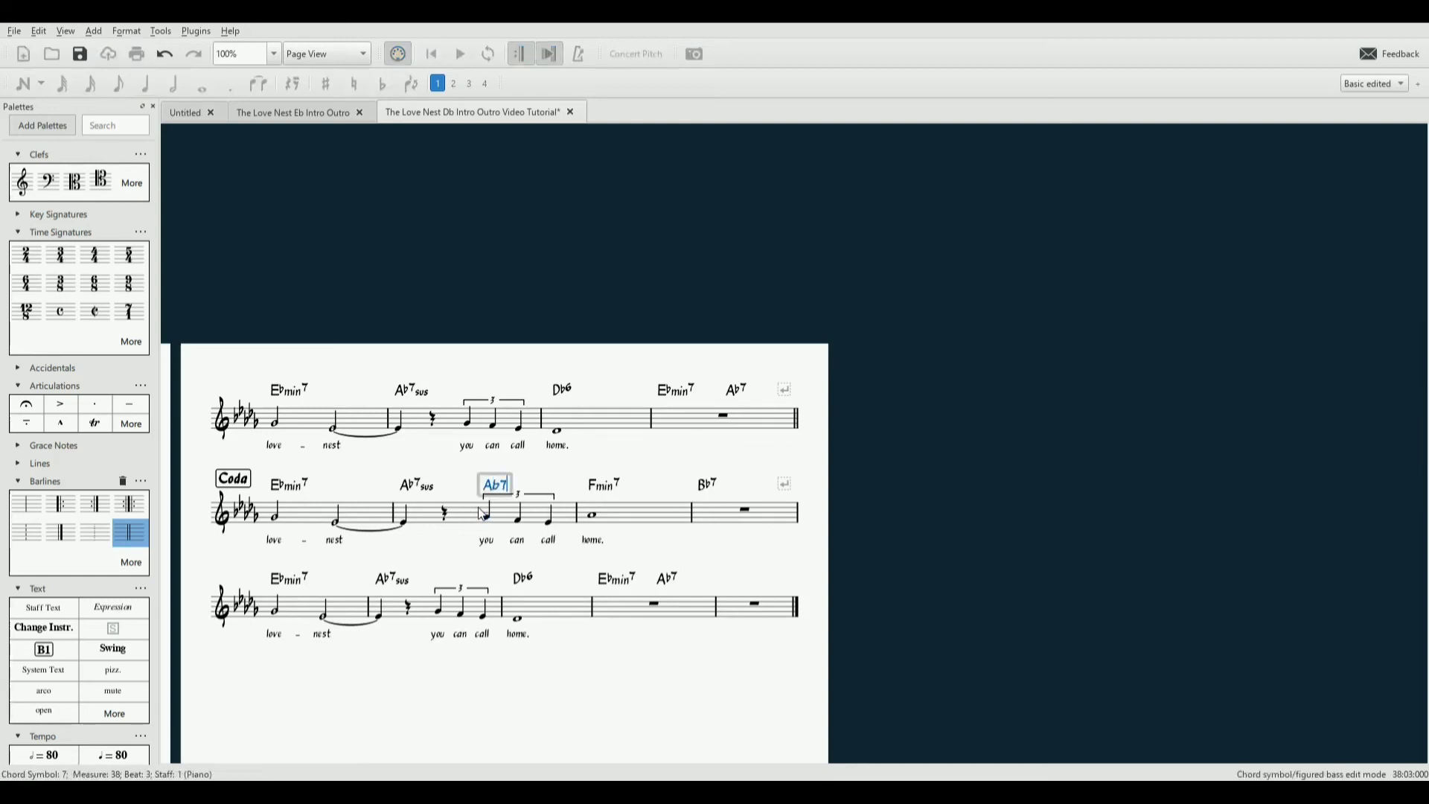
# Add an Ab7 chord symbol on beat 3 of measure 42, above the first triplet note
pyautogui.click(441, 612)
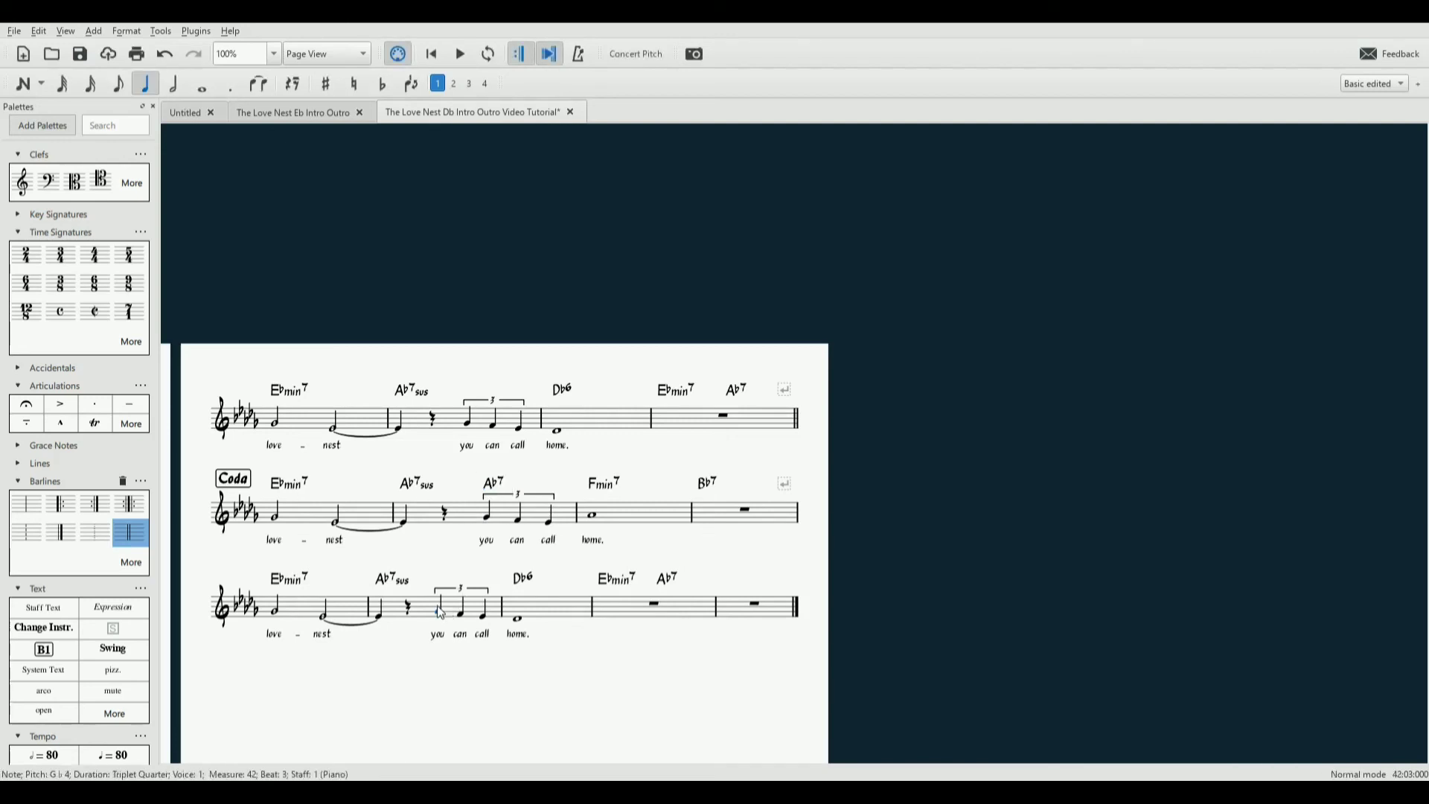
pyautogui.hotkey('ctrl', 'k')
pyautogui.write('Ab7')
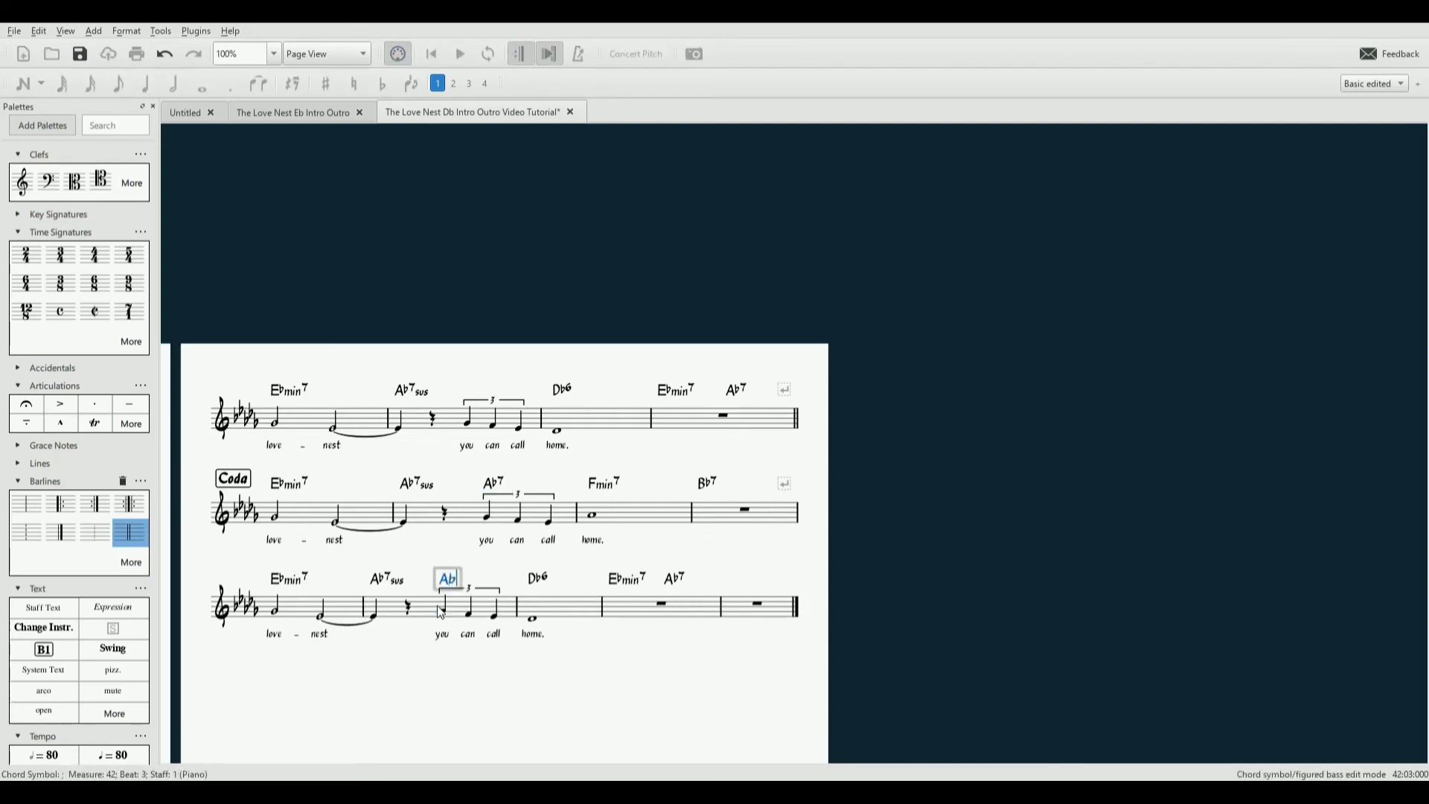
pyautogui.press('space')
pyautogui.press('space')
pyautogui.press('space')
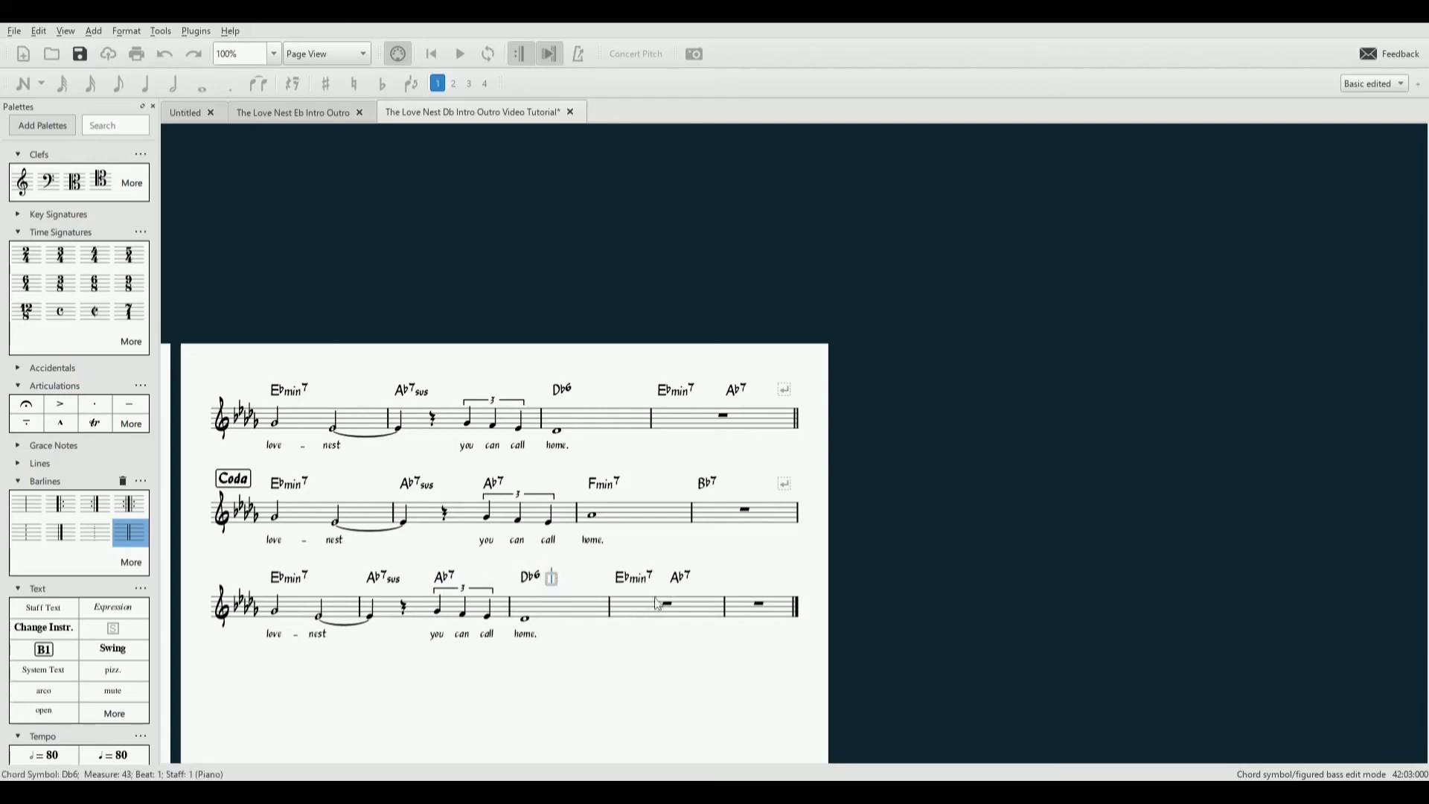
# Delete the Ebmin7 and Ab7 chord symbols above measure 44
pyautogui.click(669, 614)
pyautogui.click(637, 585)
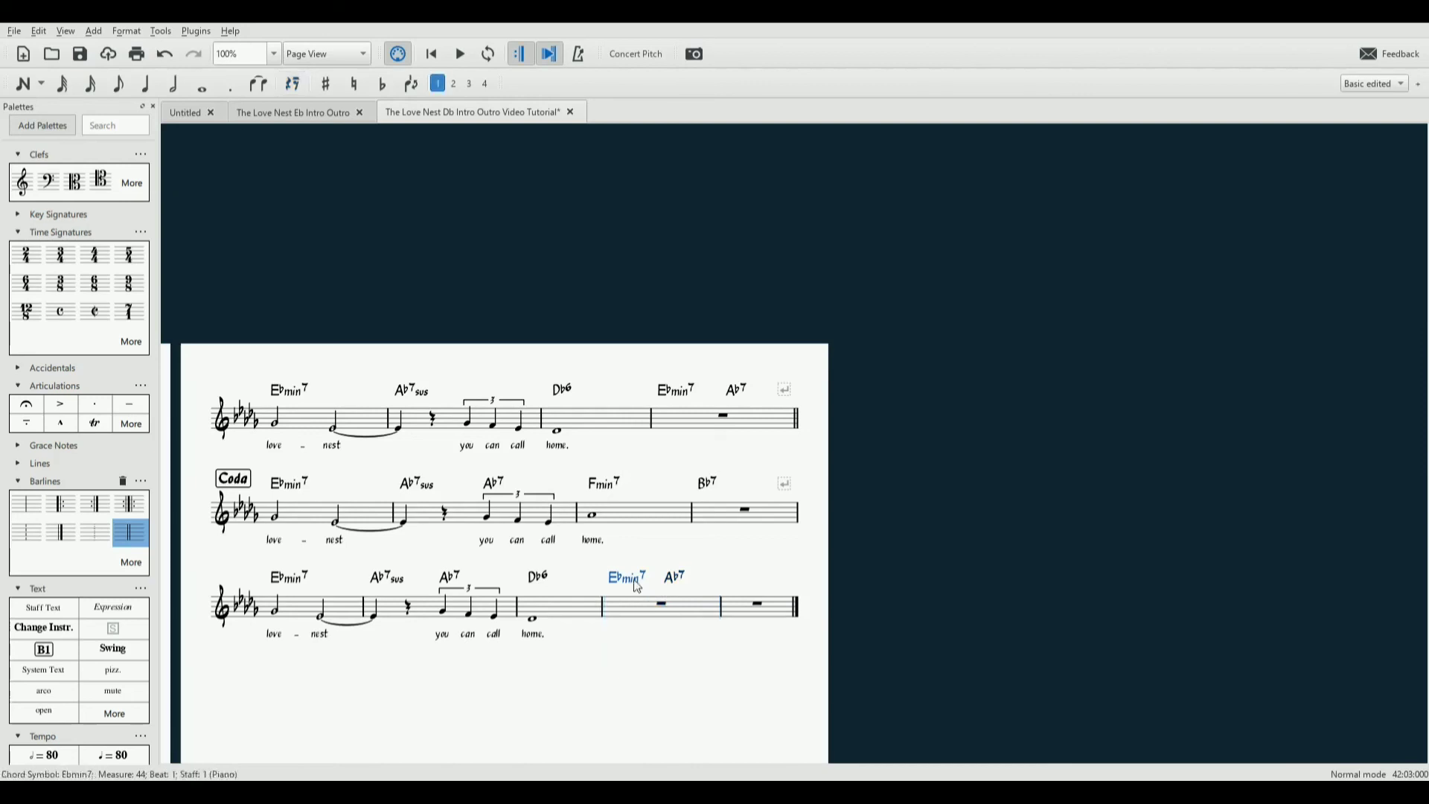
pyautogui.press('Delete')
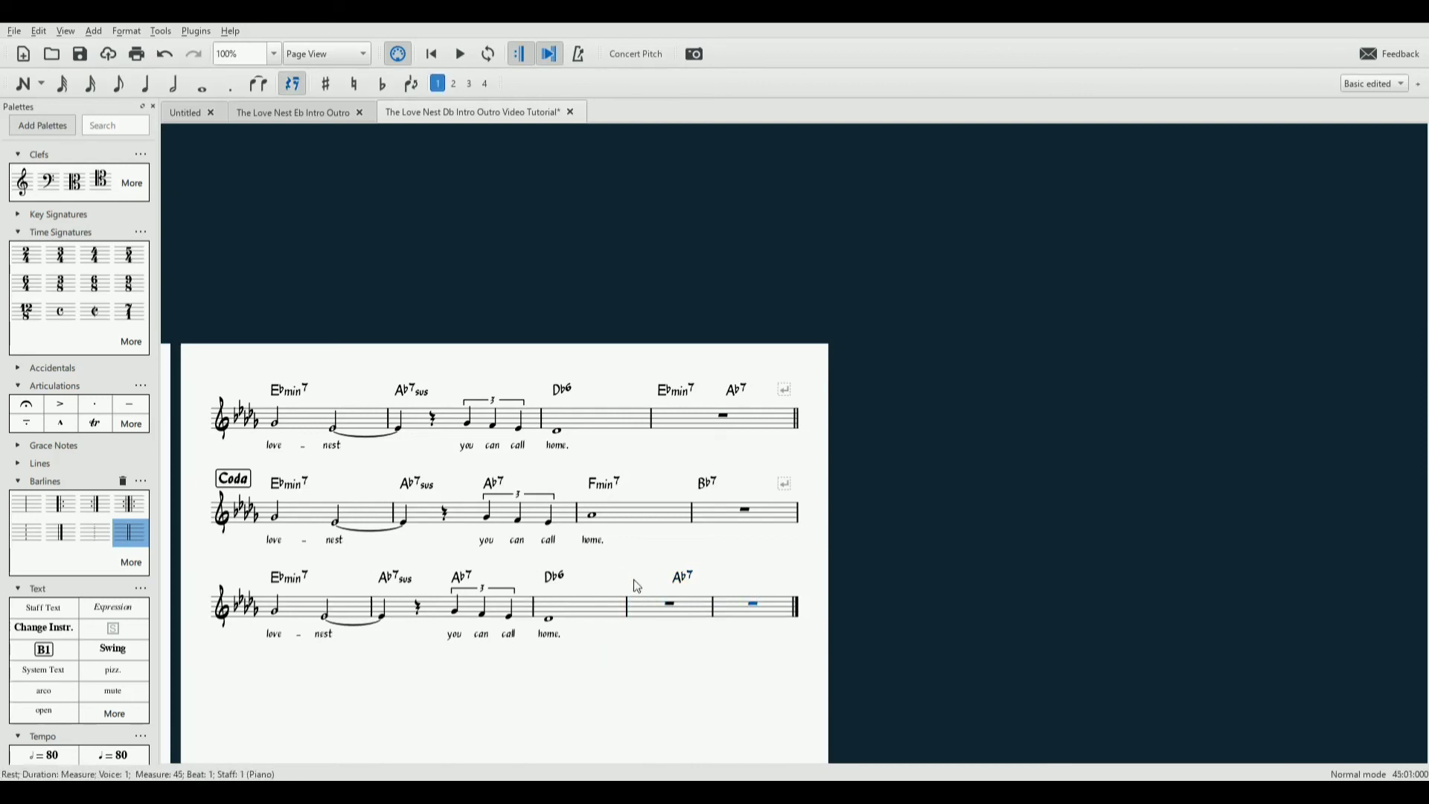
pyautogui.click(686, 576)
pyautogui.press('Delete')
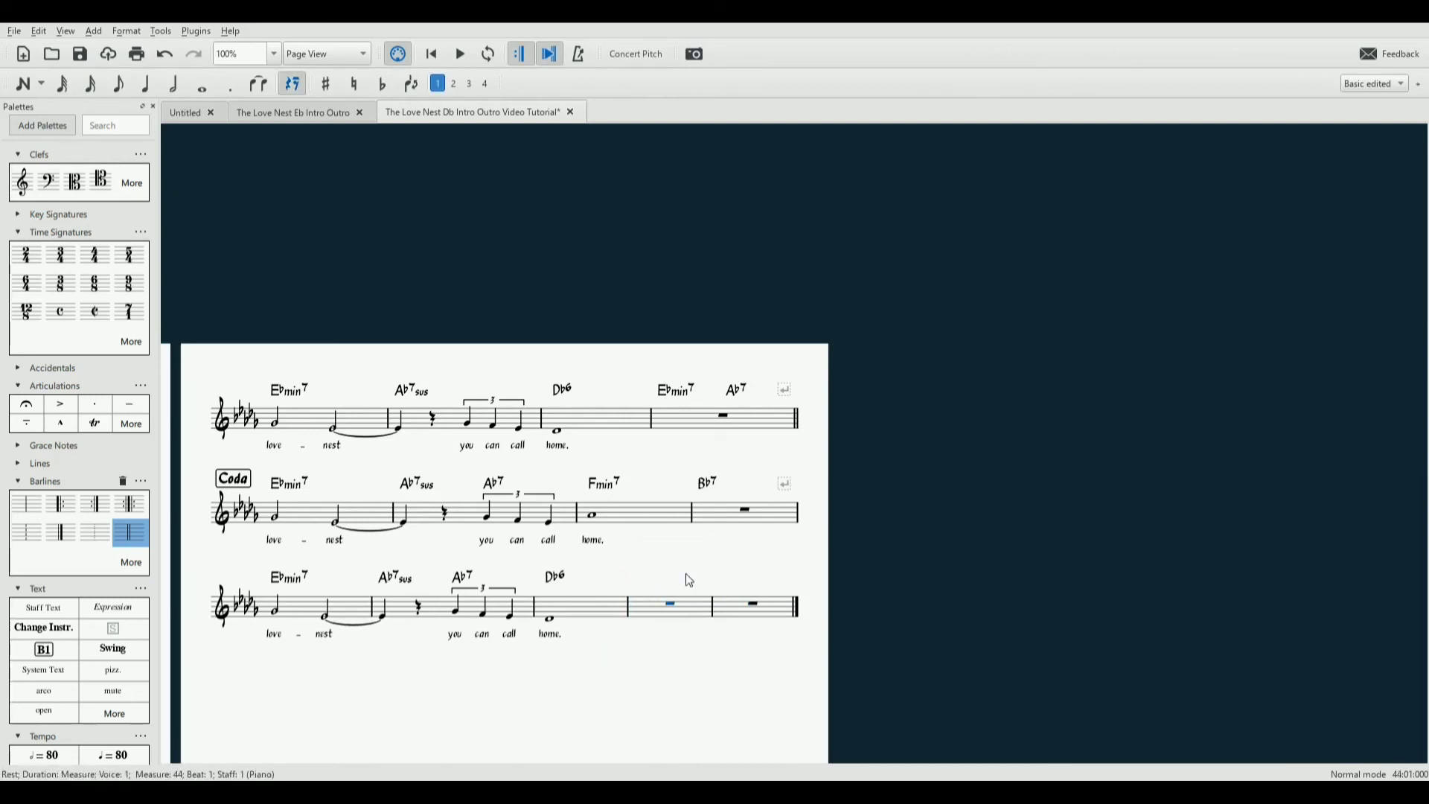
# Add a Db6 chord symbol at the start of measure 44
pyautogui.click(670, 604)
pyautogui.hotkey('ctrl', 'k')
pyautogui.write('Db6')
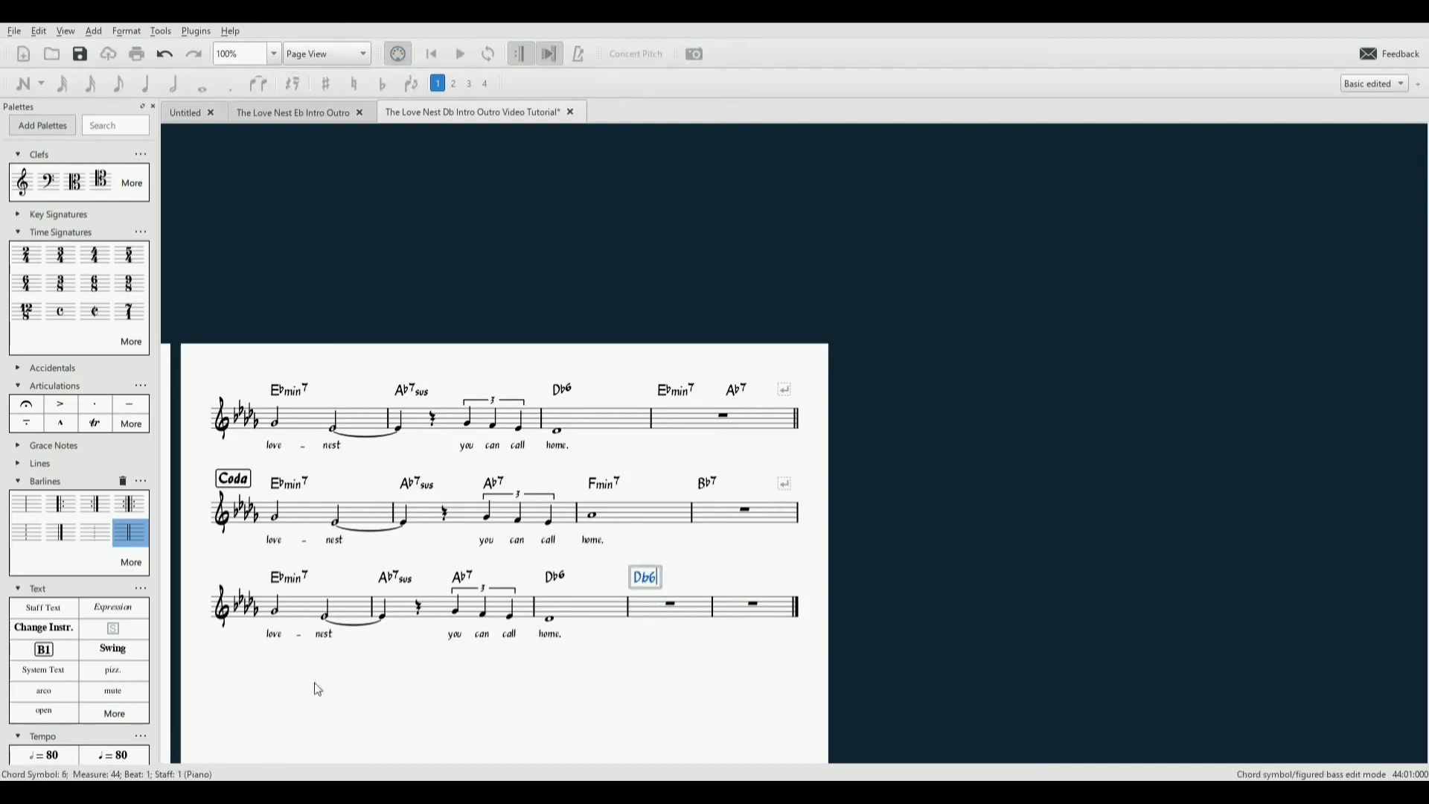
pyautogui.press('Escape')
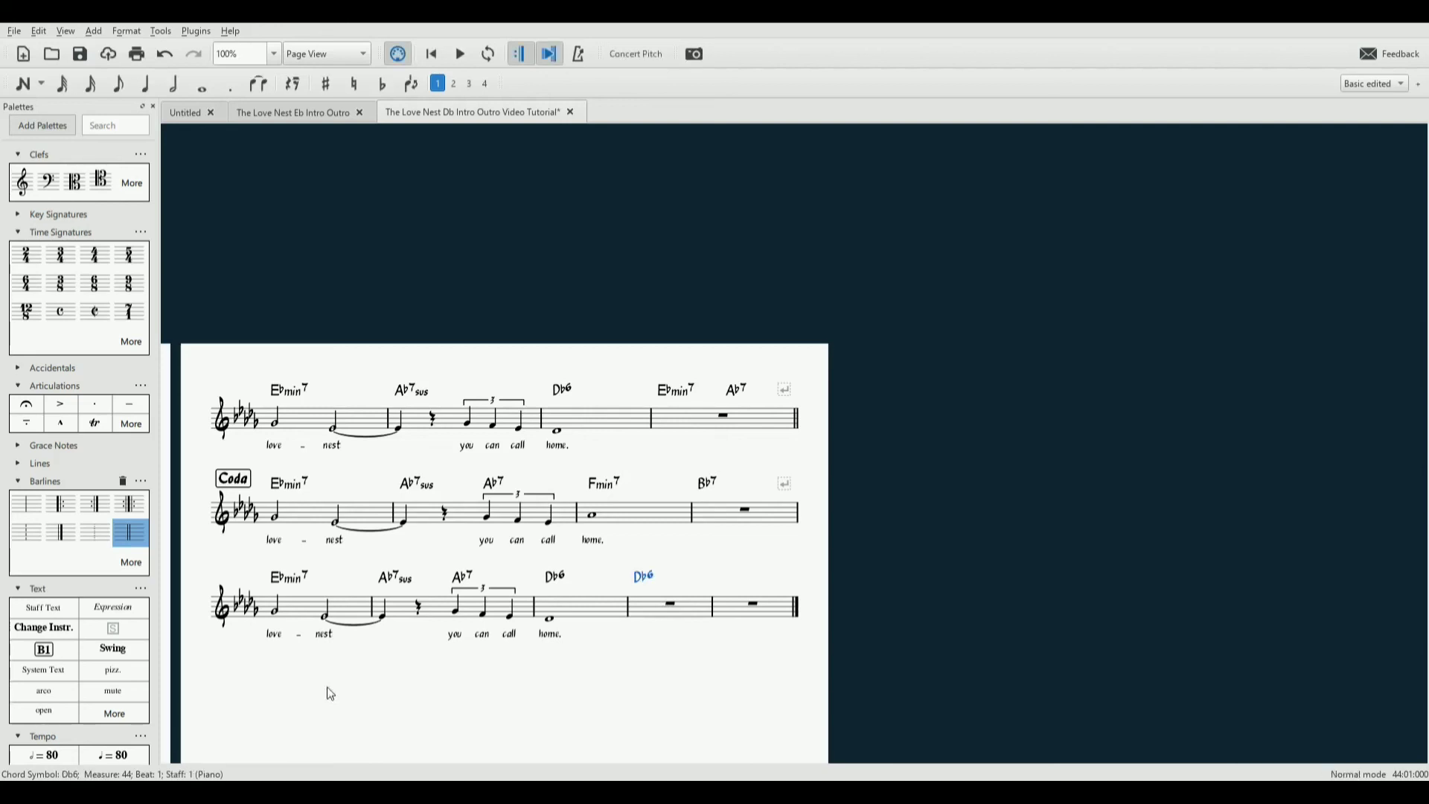
# Place a fermata over the rest in measure 44 and delete the empty measure 45 at the end
pyautogui.click(672, 603)
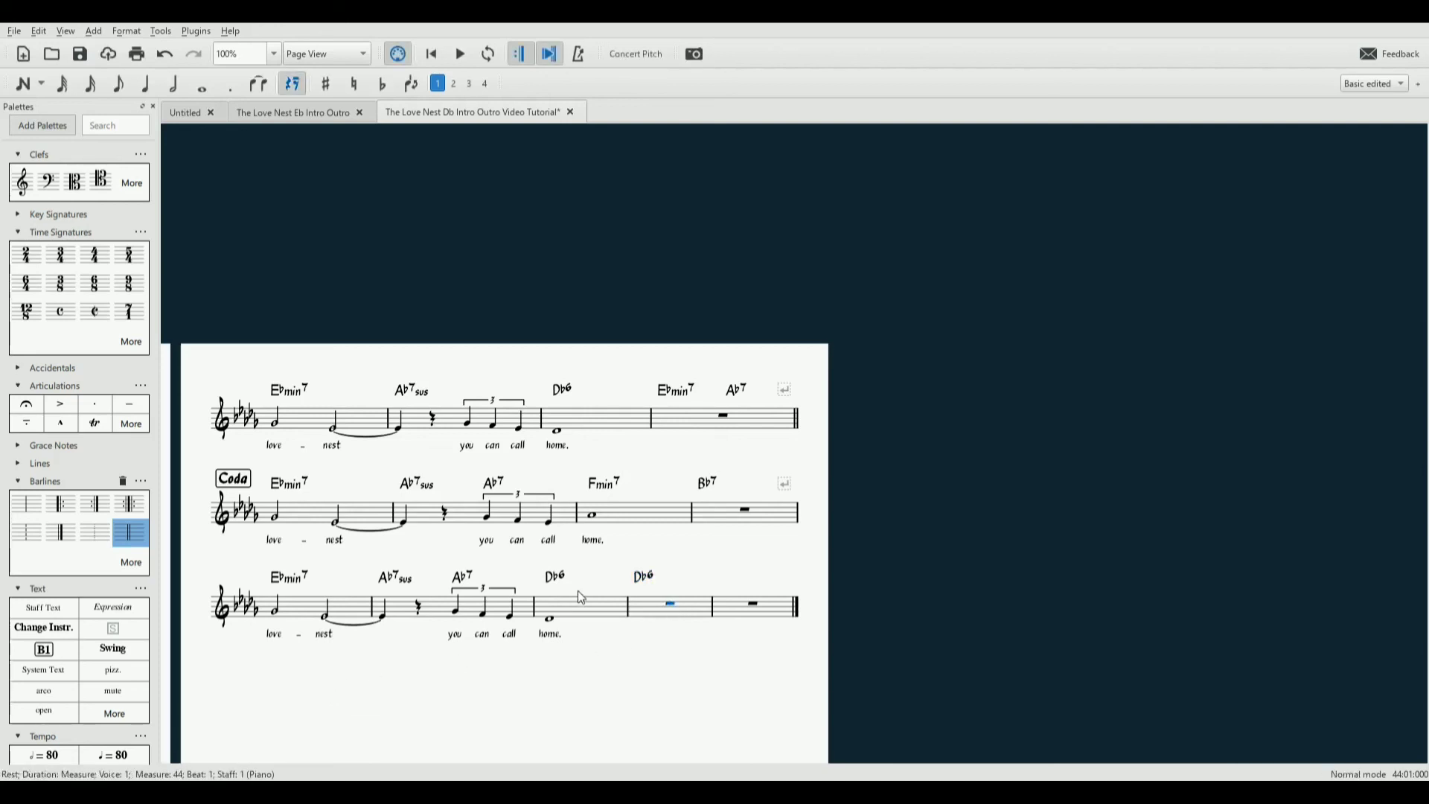
pyautogui.click(26, 406)
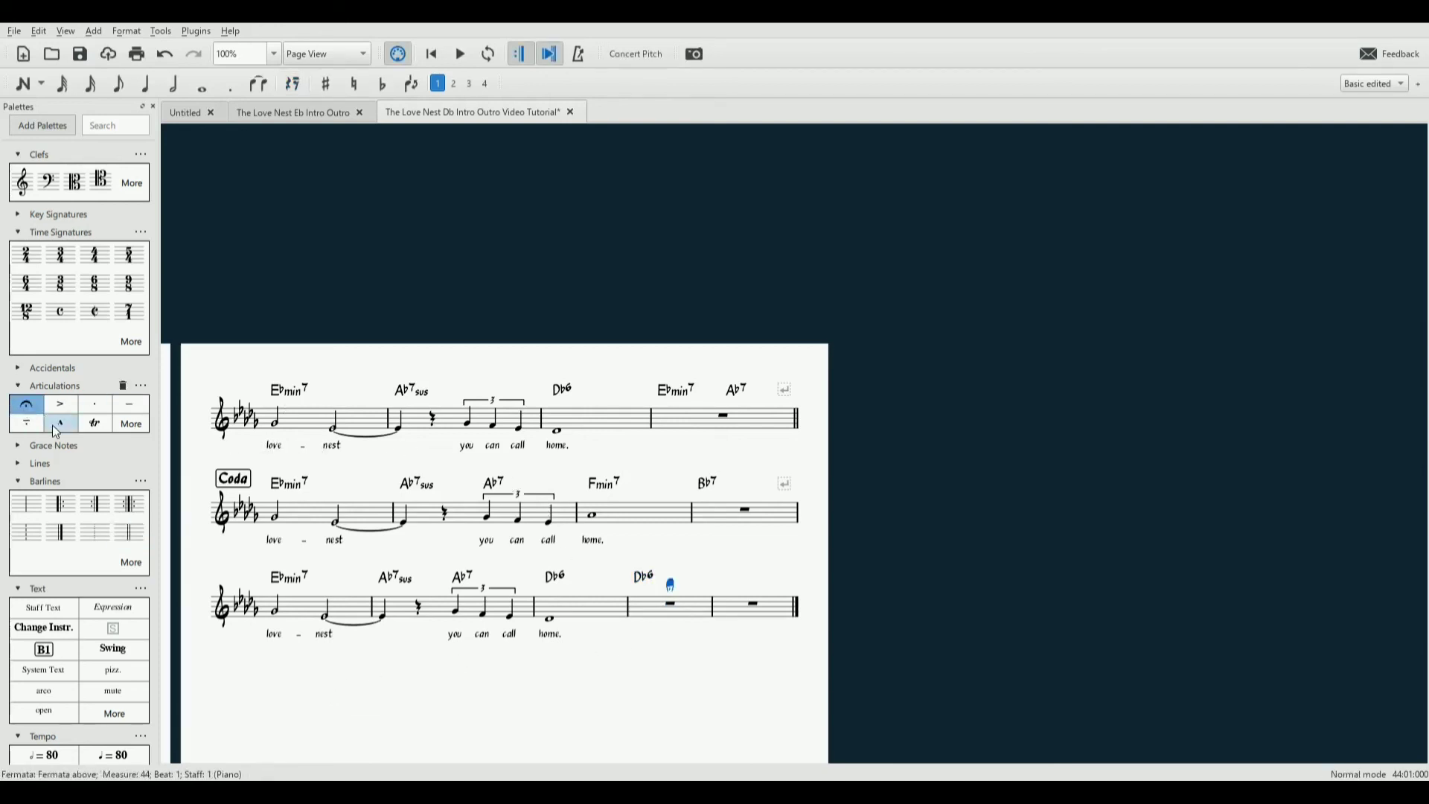
pyautogui.click(760, 614)
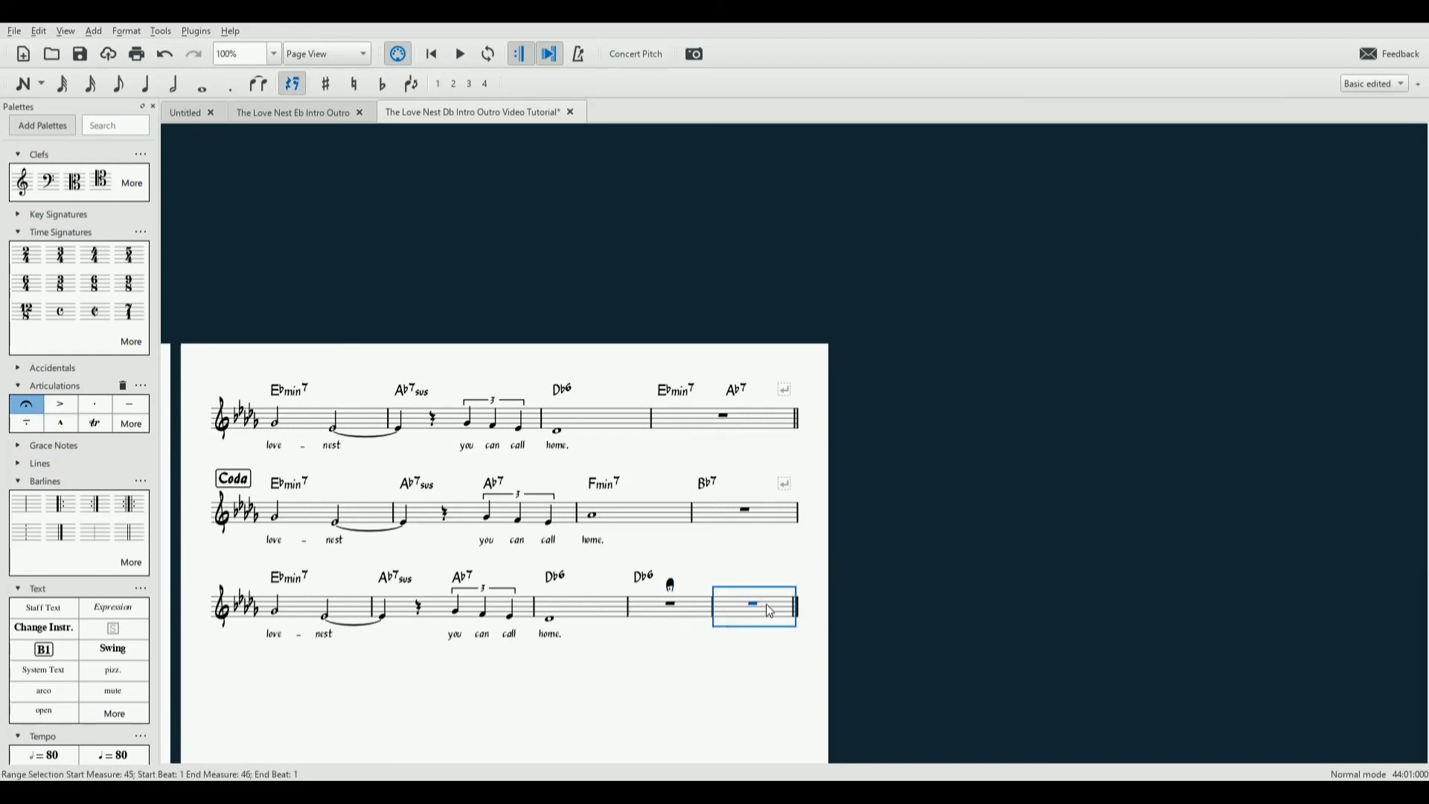
pyautogui.hotkey('ctrl', 'Delete')
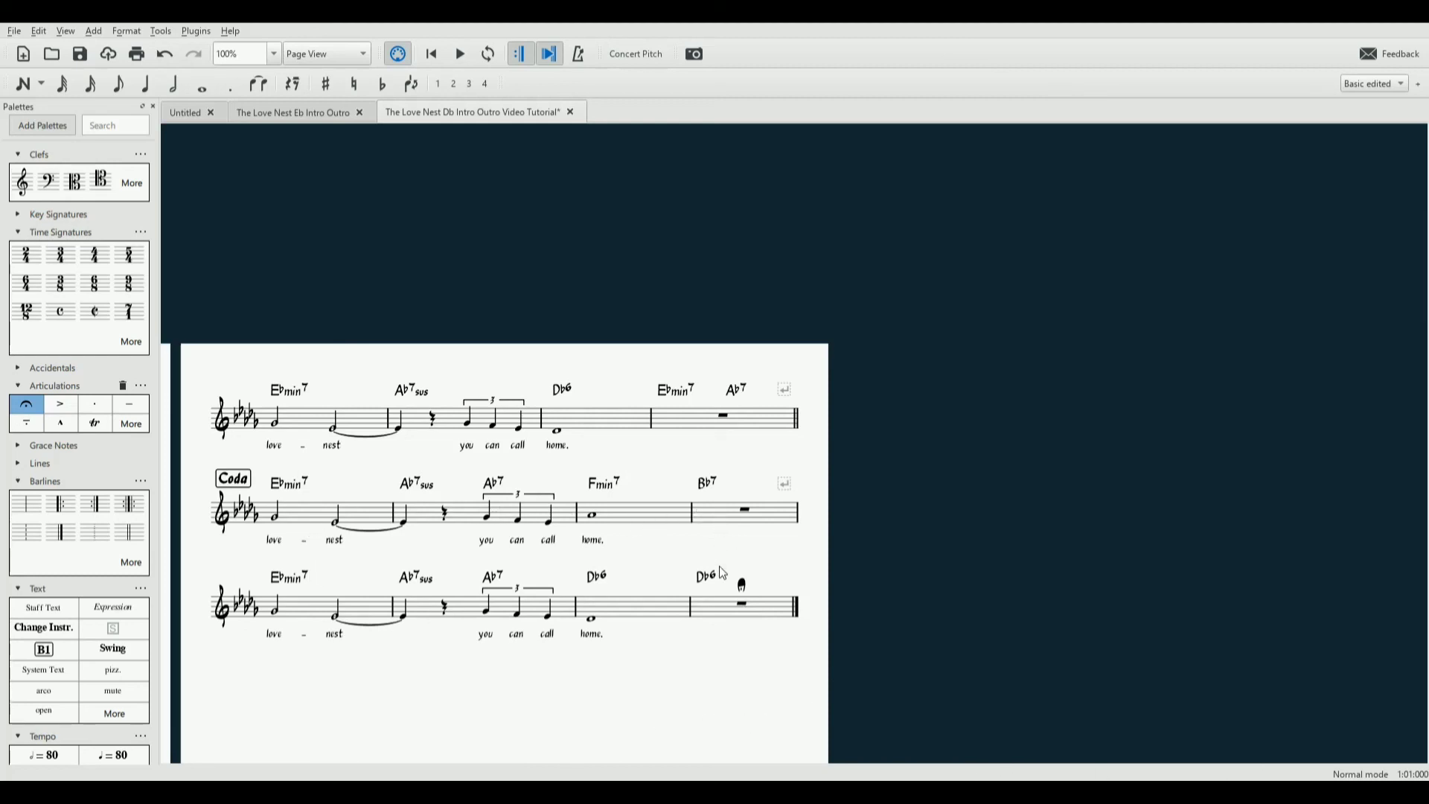
# Fill the empty measures 36 and 40 with slashes
pyautogui.click(738, 418)
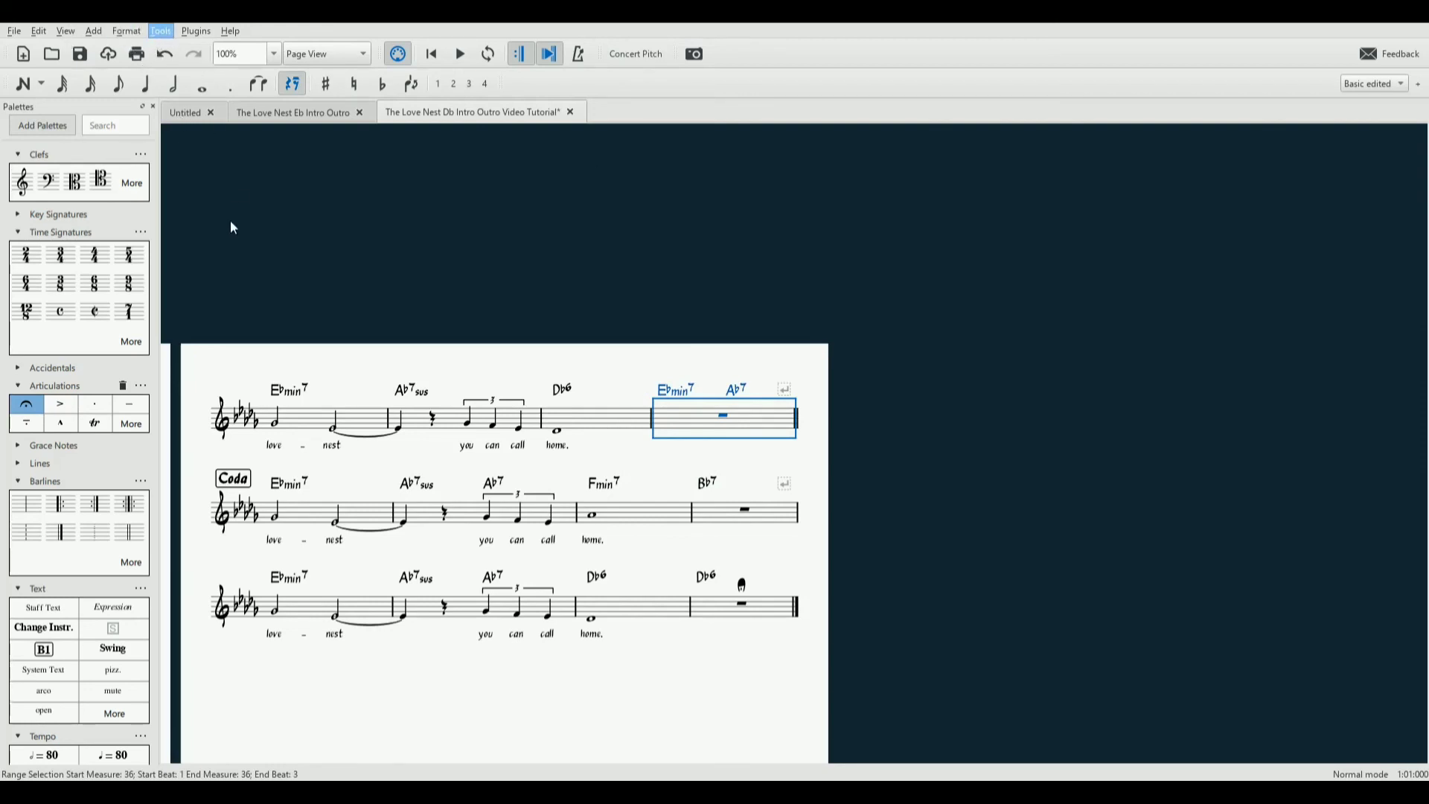
pyautogui.click(744, 506)
pyautogui.click(727, 521)
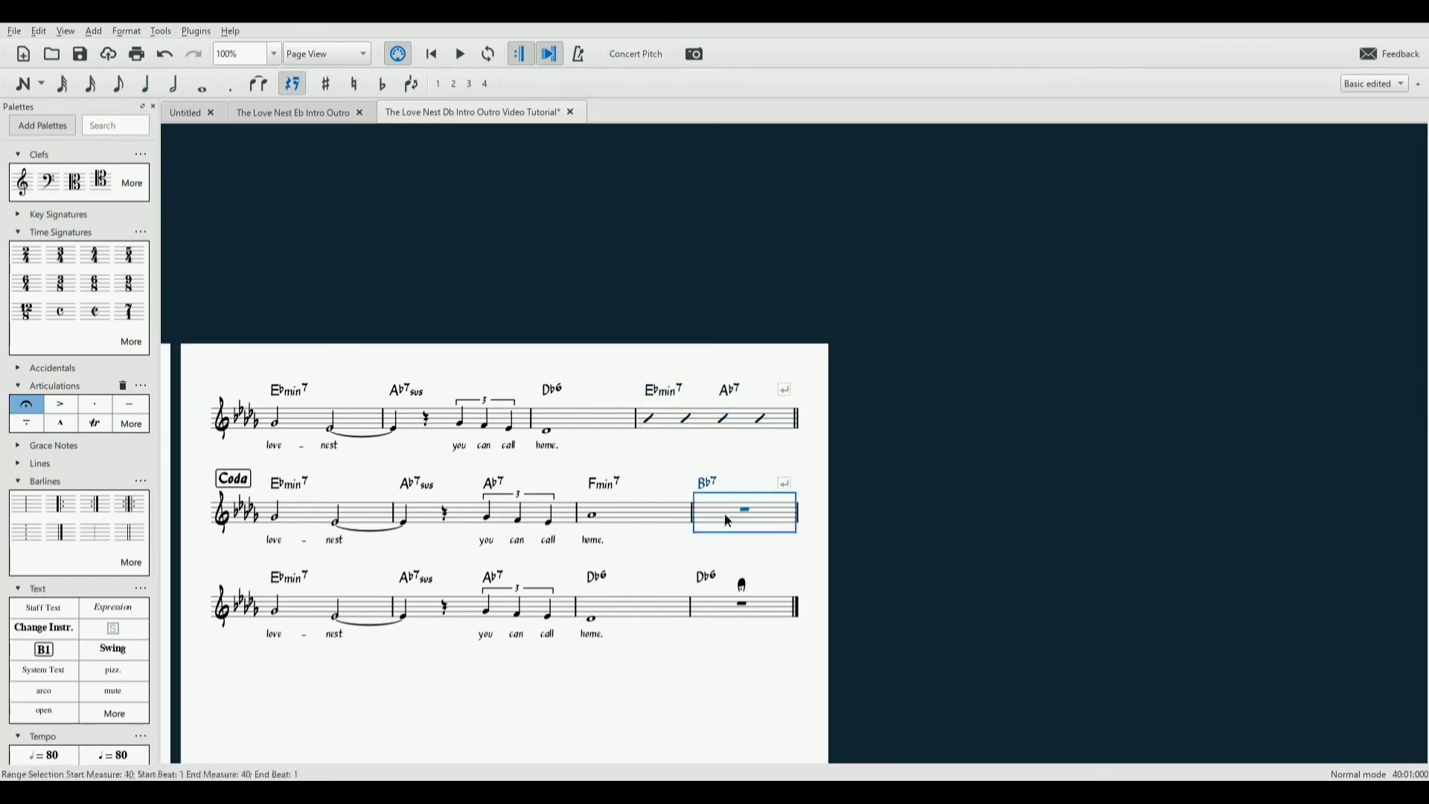
pyautogui.click(129, 33)
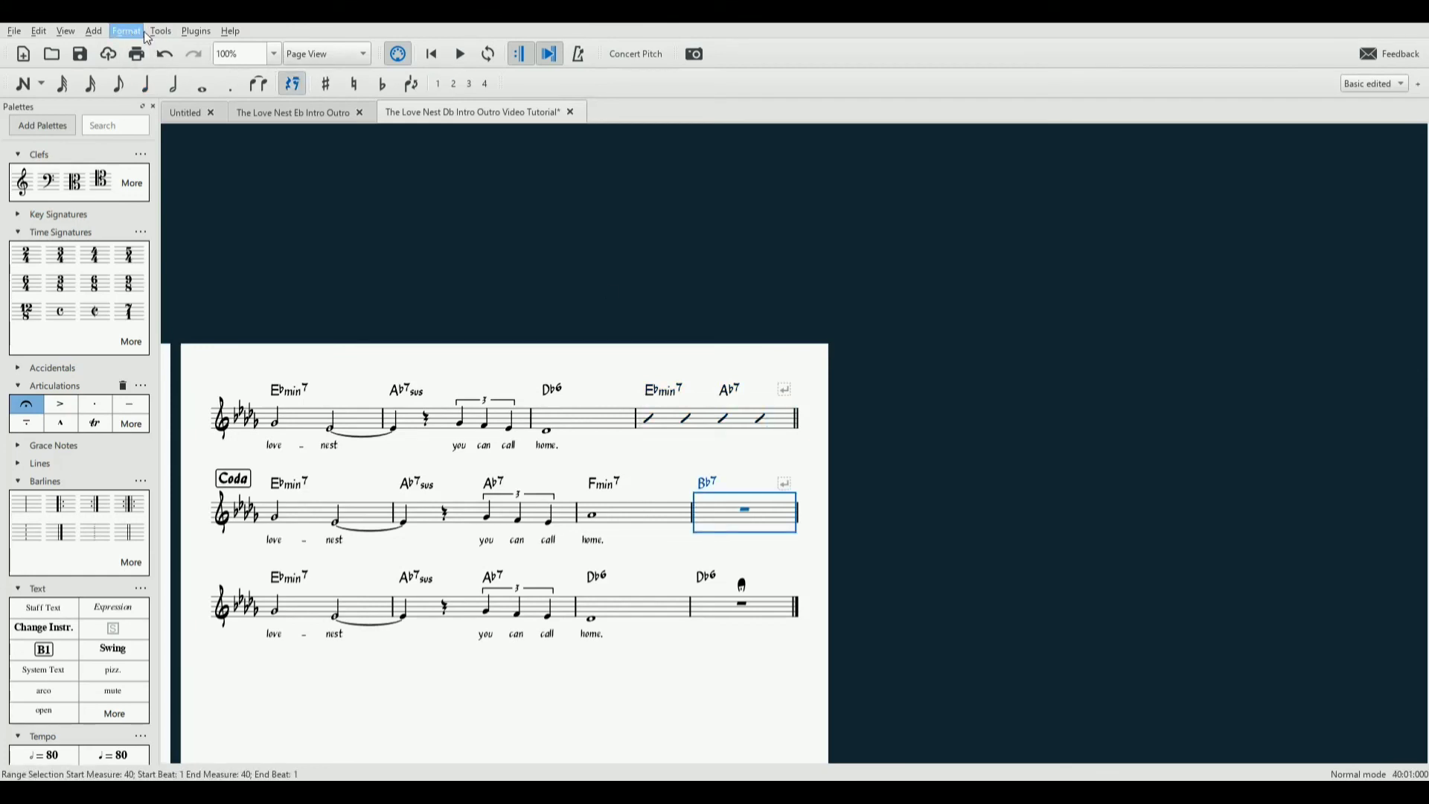
pyautogui.click(214, 181)
# Enter a whole note Db4 under the fermata in measure 44
pyautogui.click(730, 609)
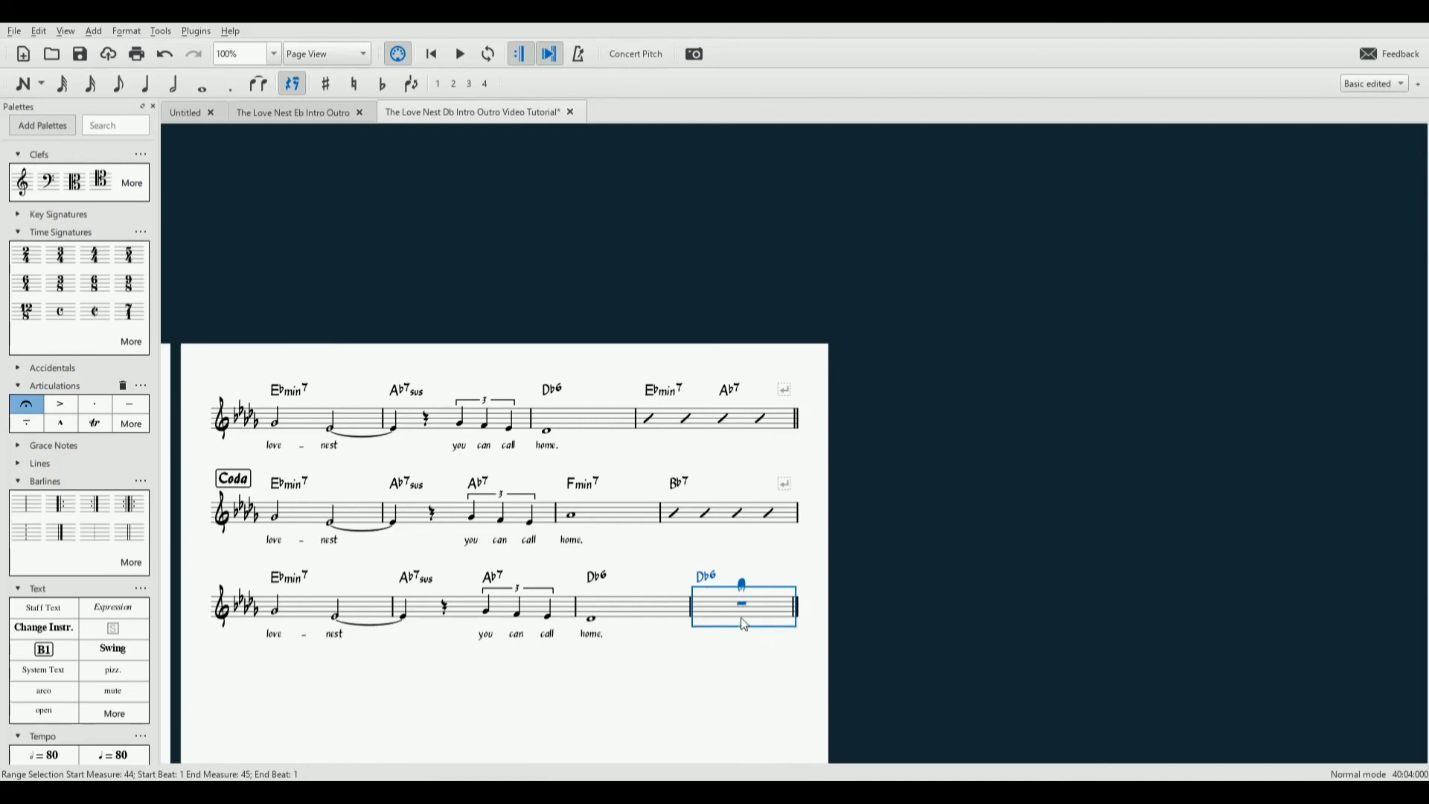
pyautogui.press('n')
pyautogui.press('d')
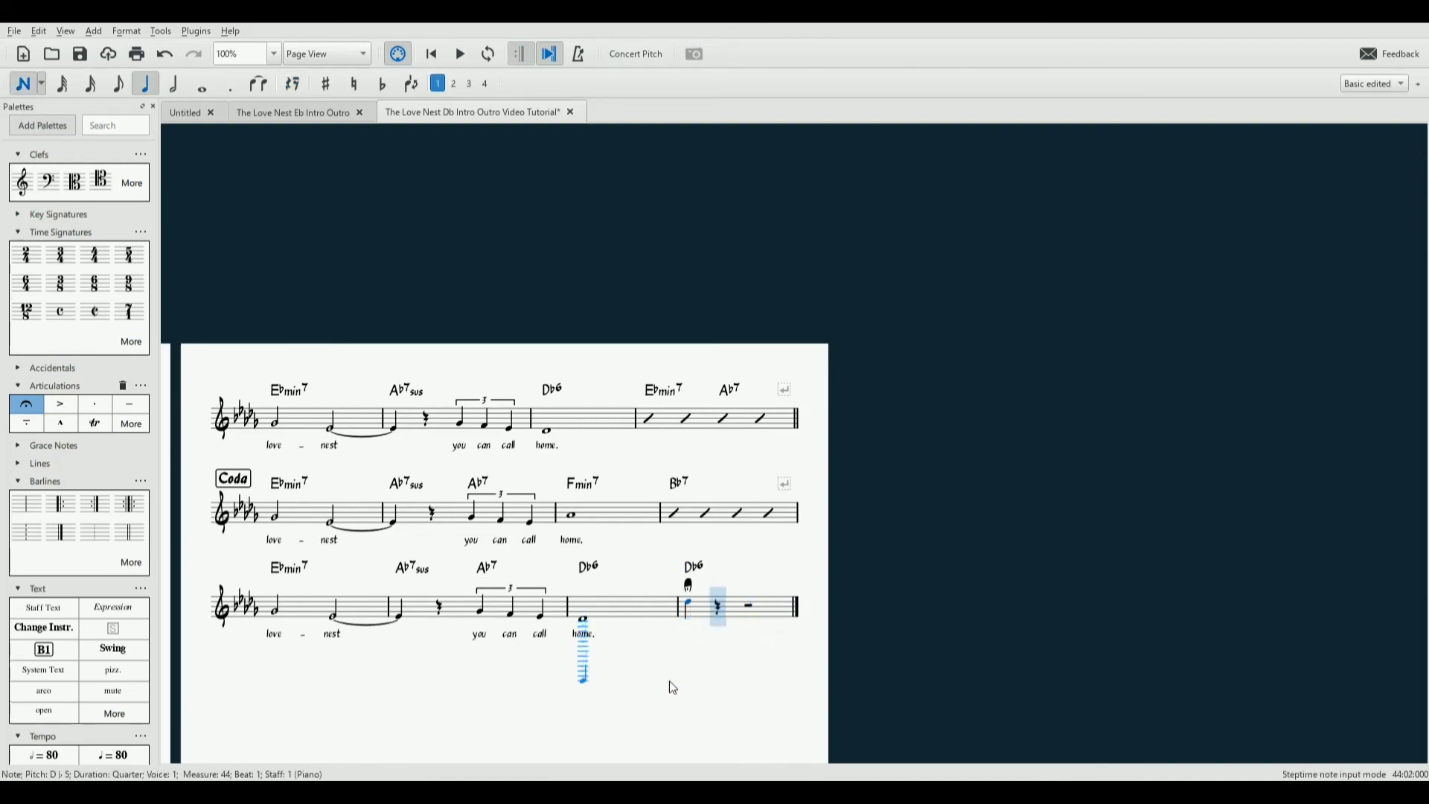
pyautogui.hotkey('ctrl', 'Down')
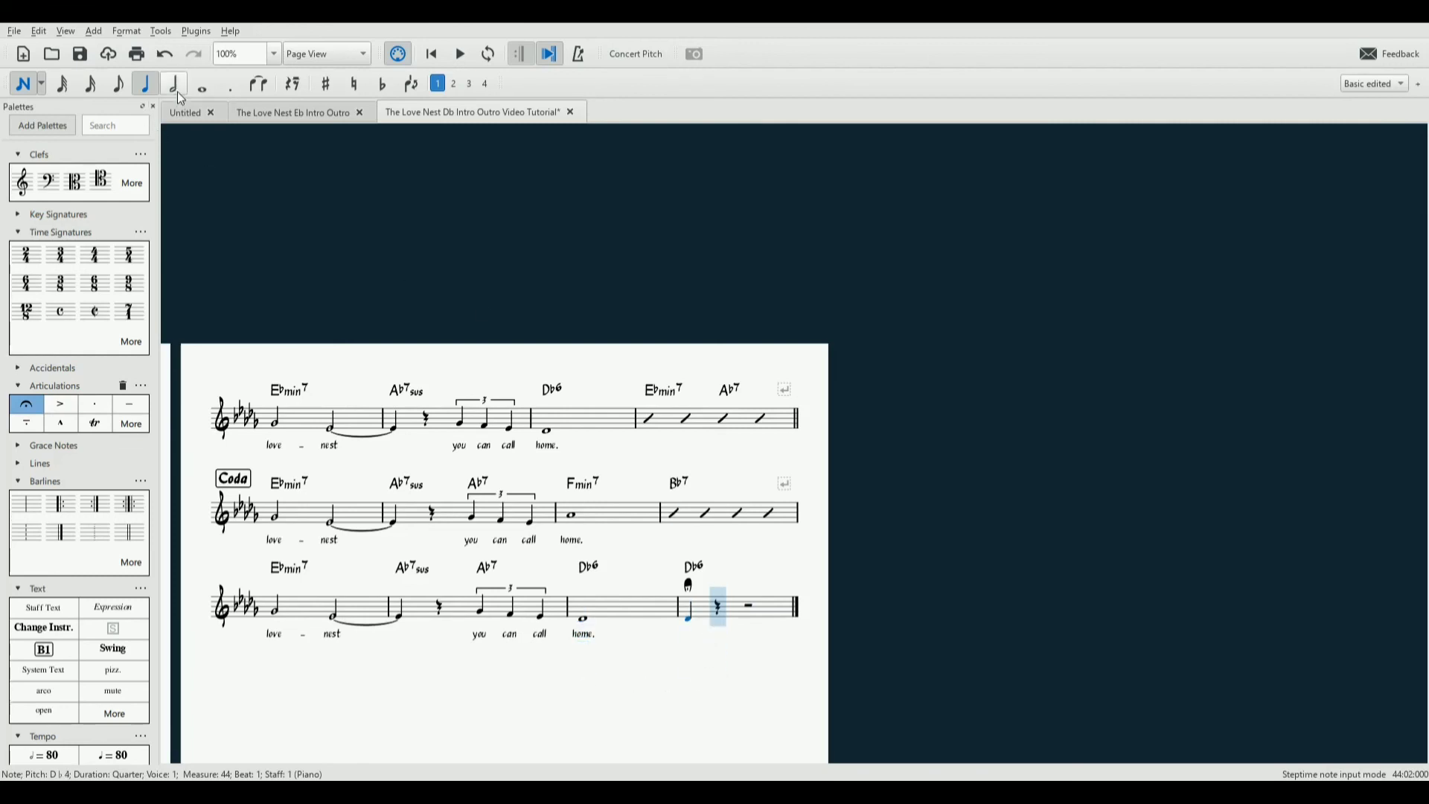
pyautogui.click(201, 84)
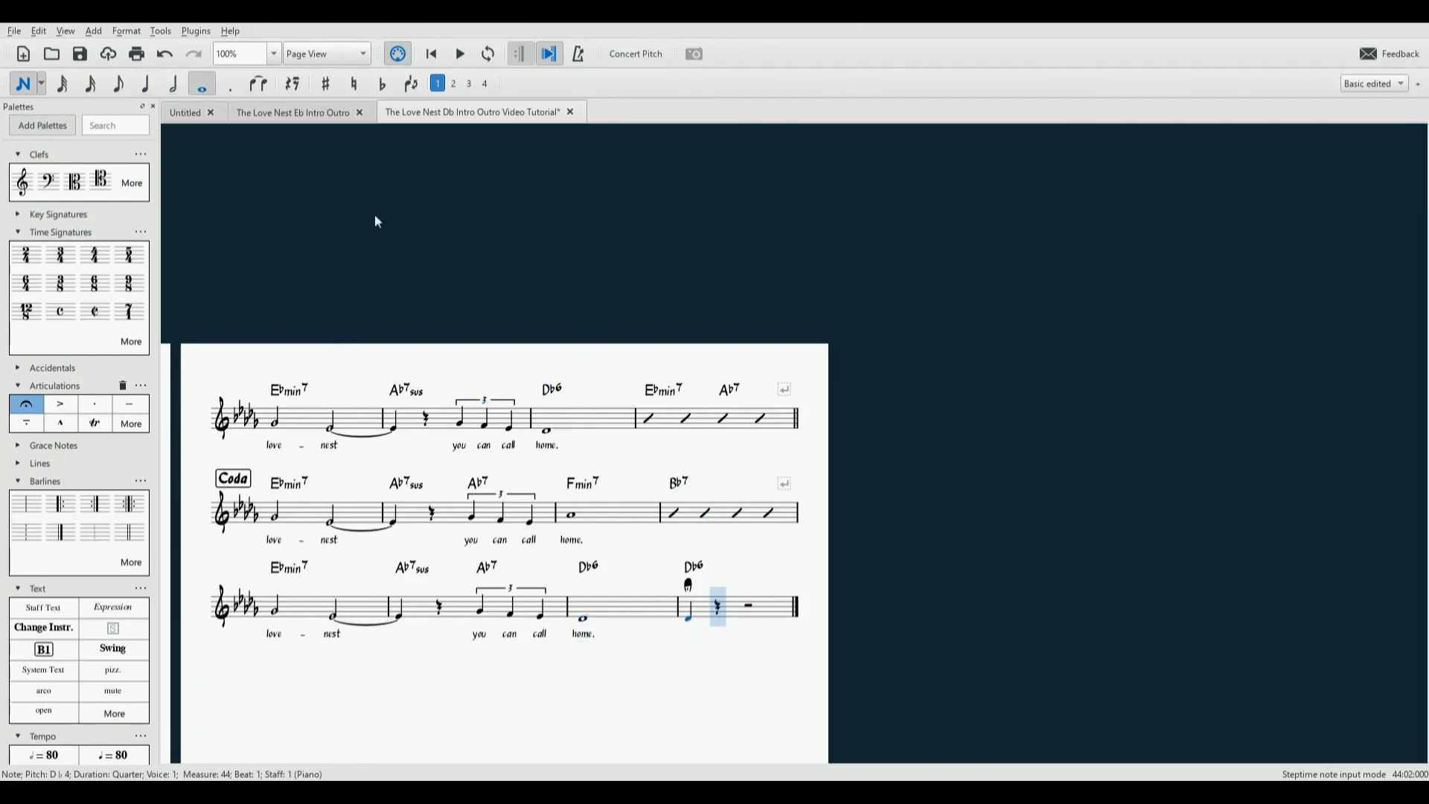
pyautogui.click(692, 627)
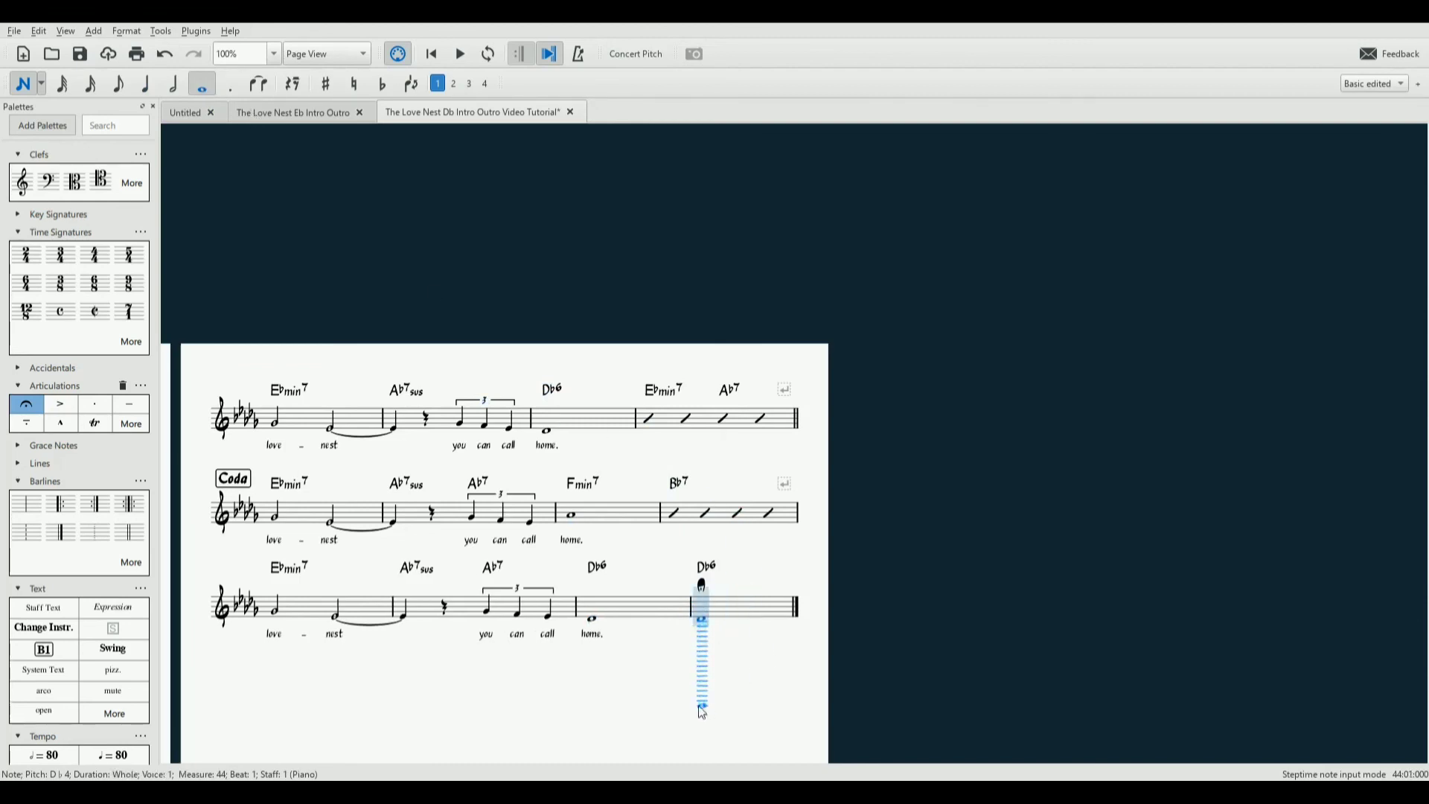